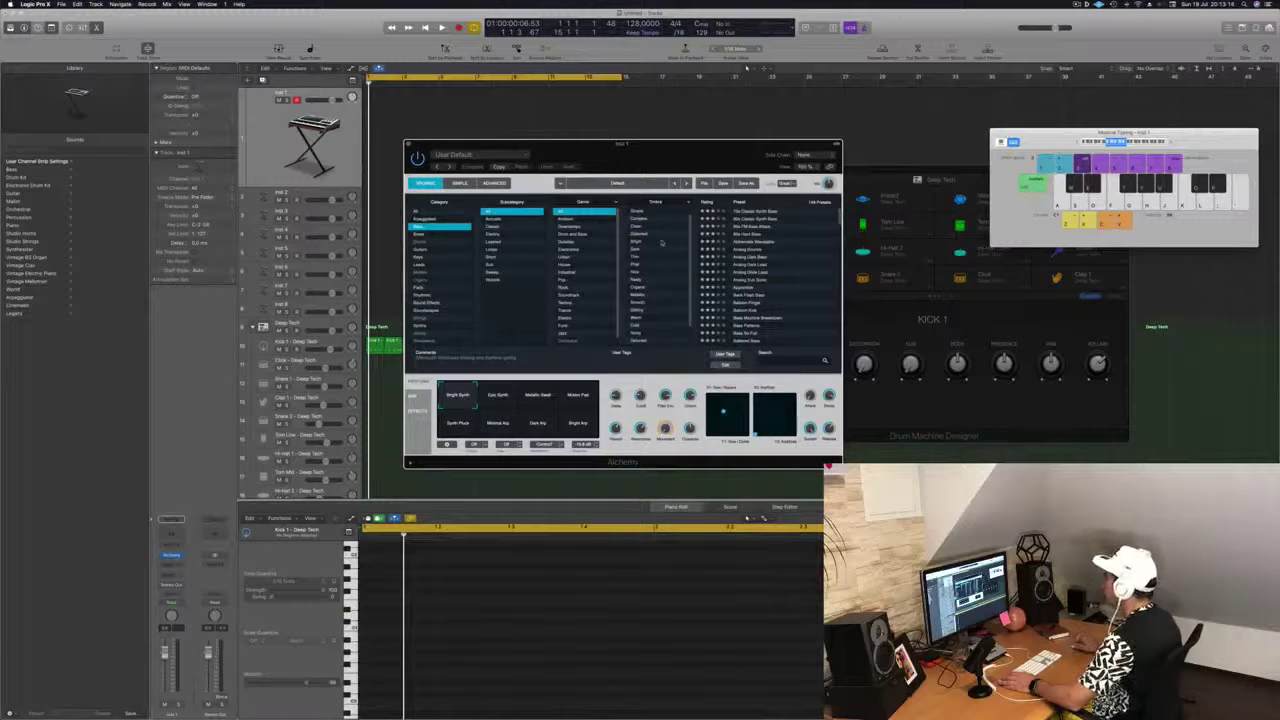
Filter the Alchemy bass presets by timbre, load 70s Classic Synth Bass, play the beat, and reposition the floating windows.
scroll(662, 256, "down", 2)
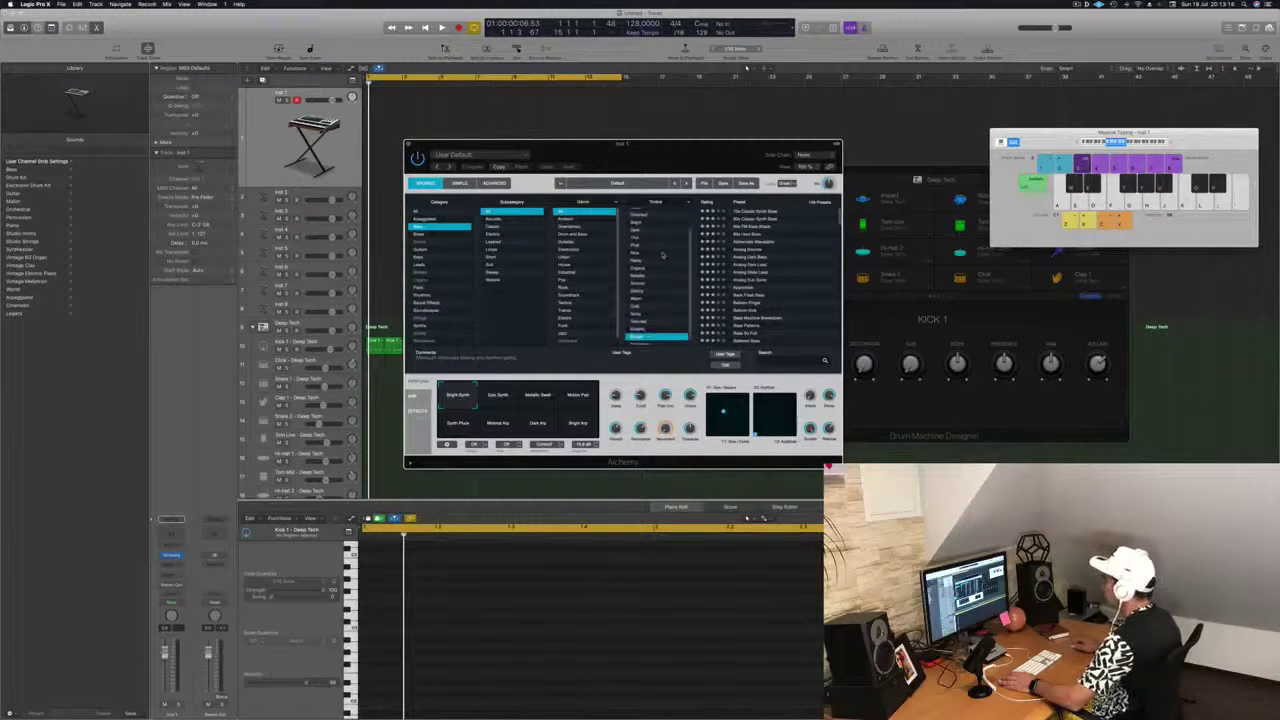
scroll(588, 252, "down", 1)
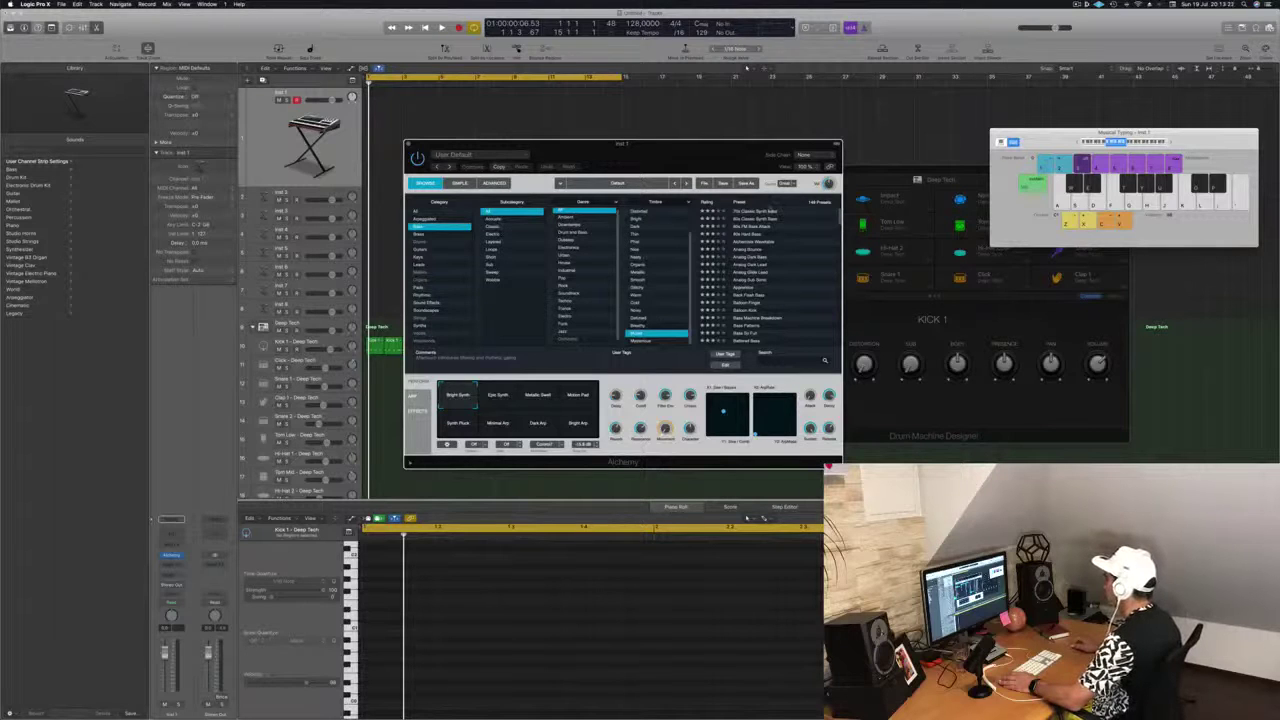
left_click(643, 332)
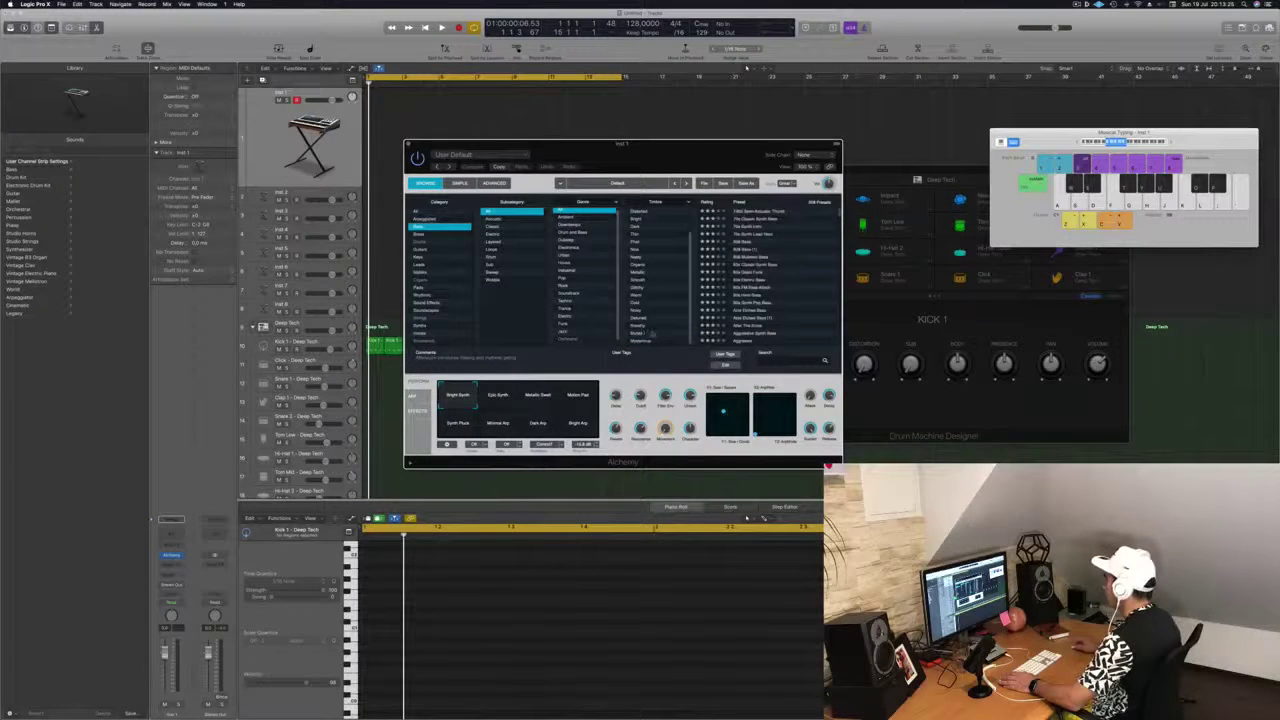
left_click(743, 212)
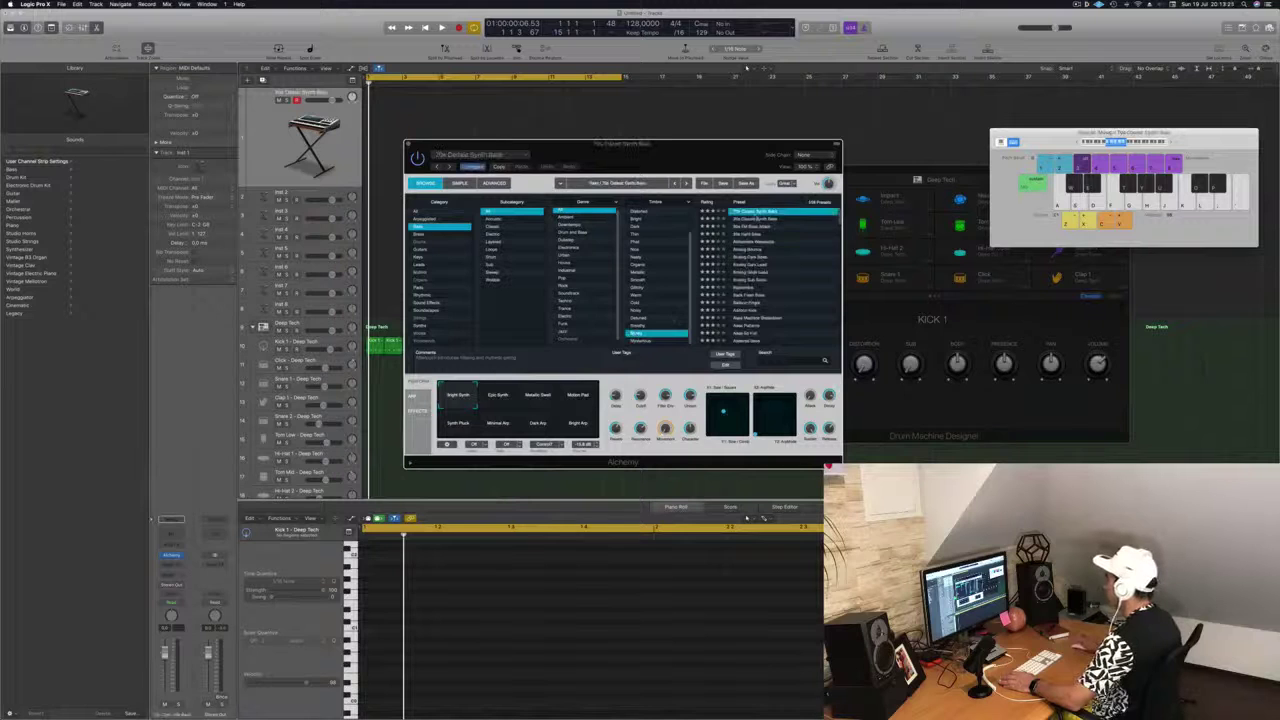
key("space")
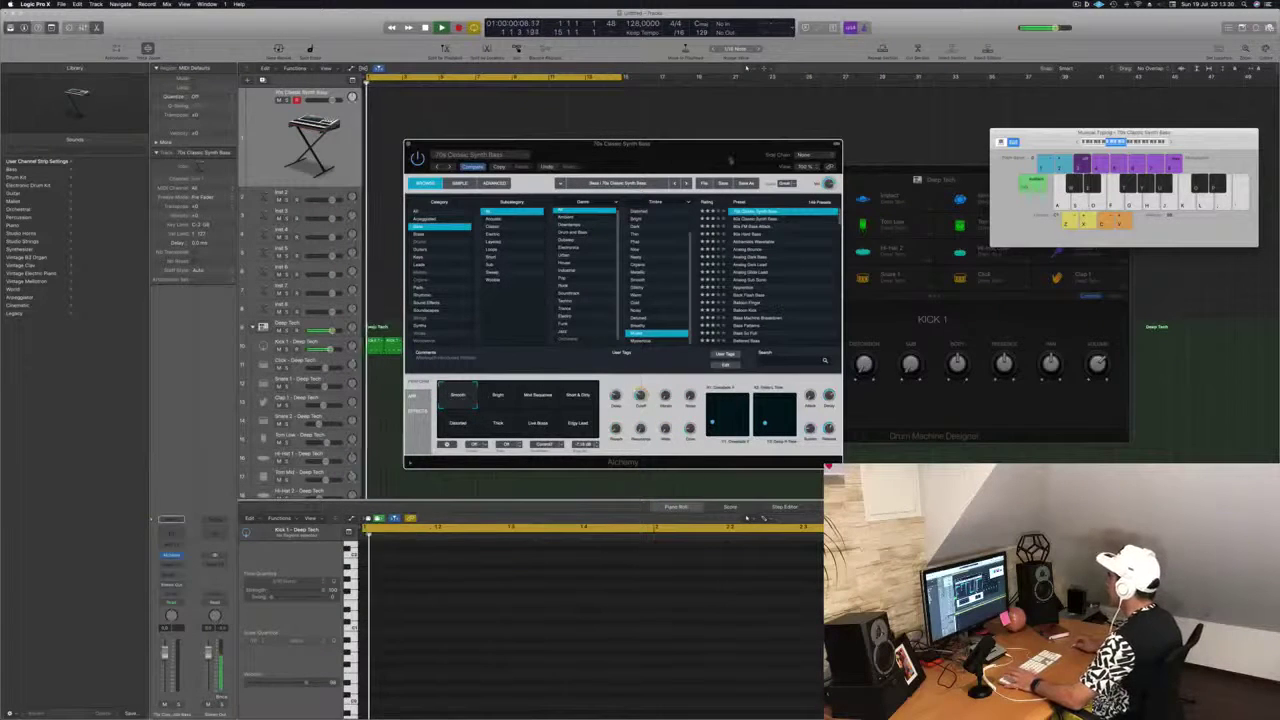
left_click_drag(1072, 144, 994, 148)
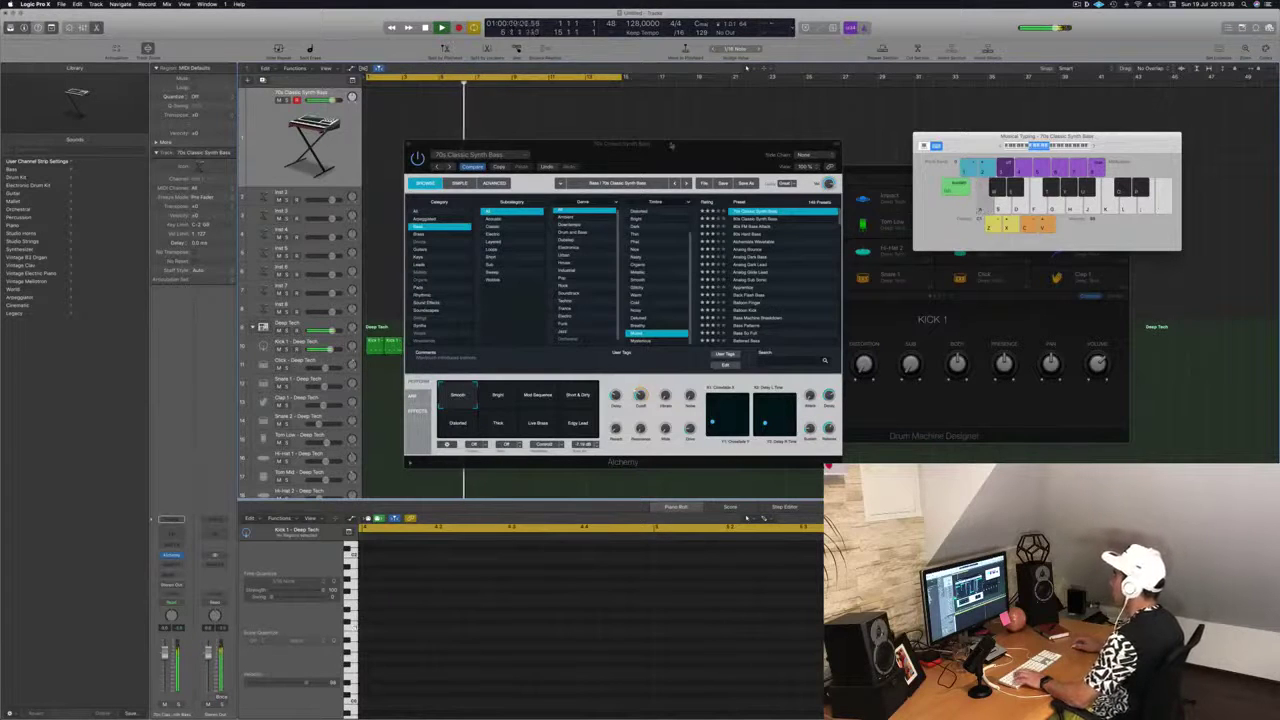
left_click_drag(671, 146, 688, 155)
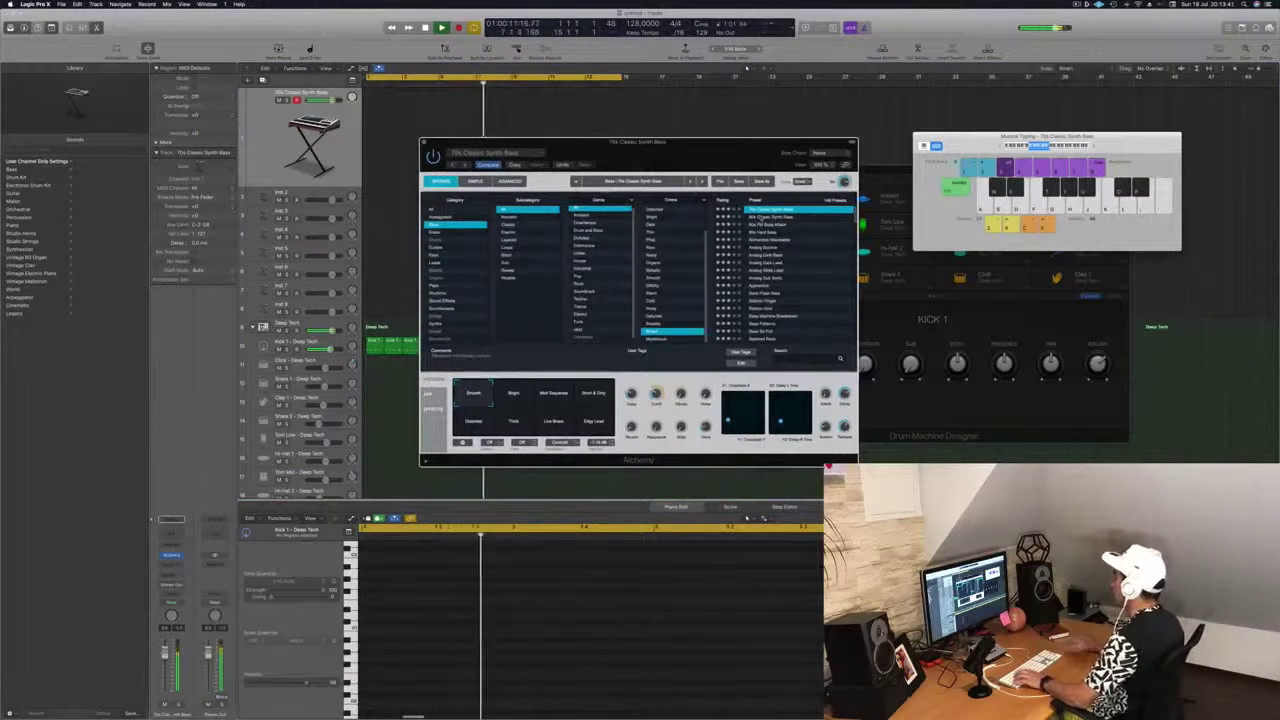
Audition the bass presets following 70s Classic Synth Bass over the playing beat, one by one up to Analog Dark Bass.
key("Down")
key("Down")
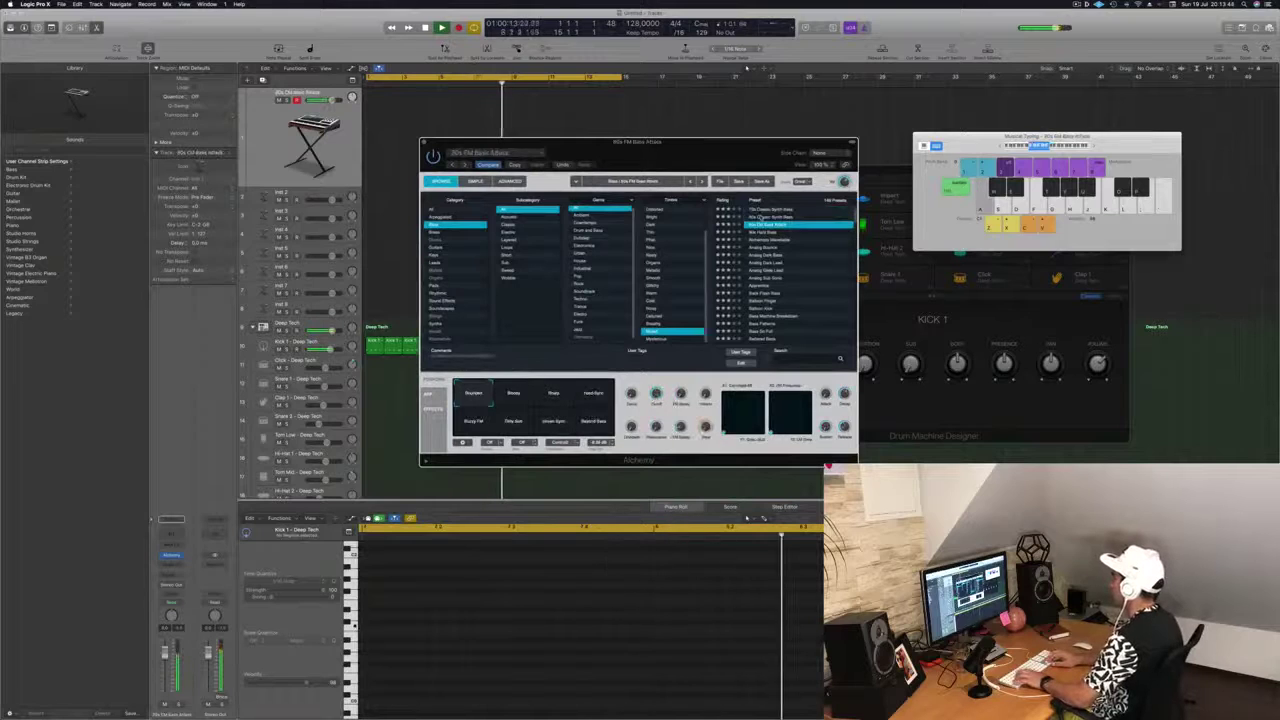
key("Down")
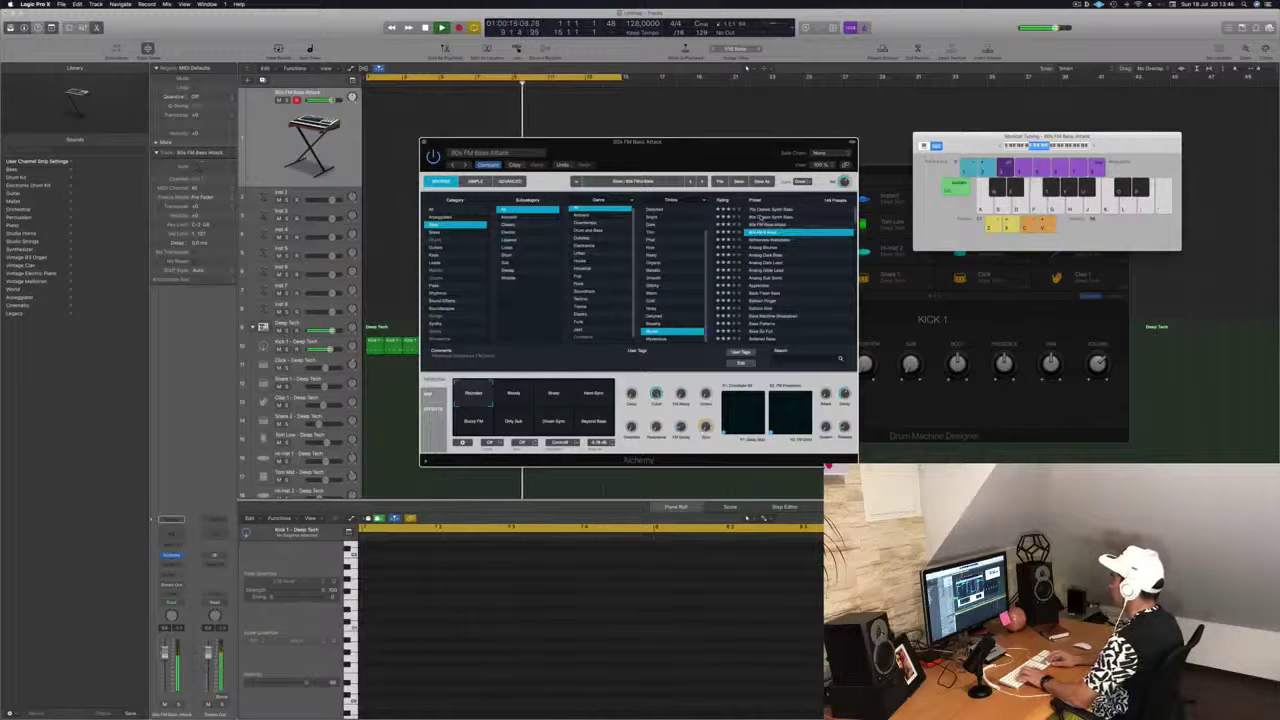
key("Down")
key("Down")
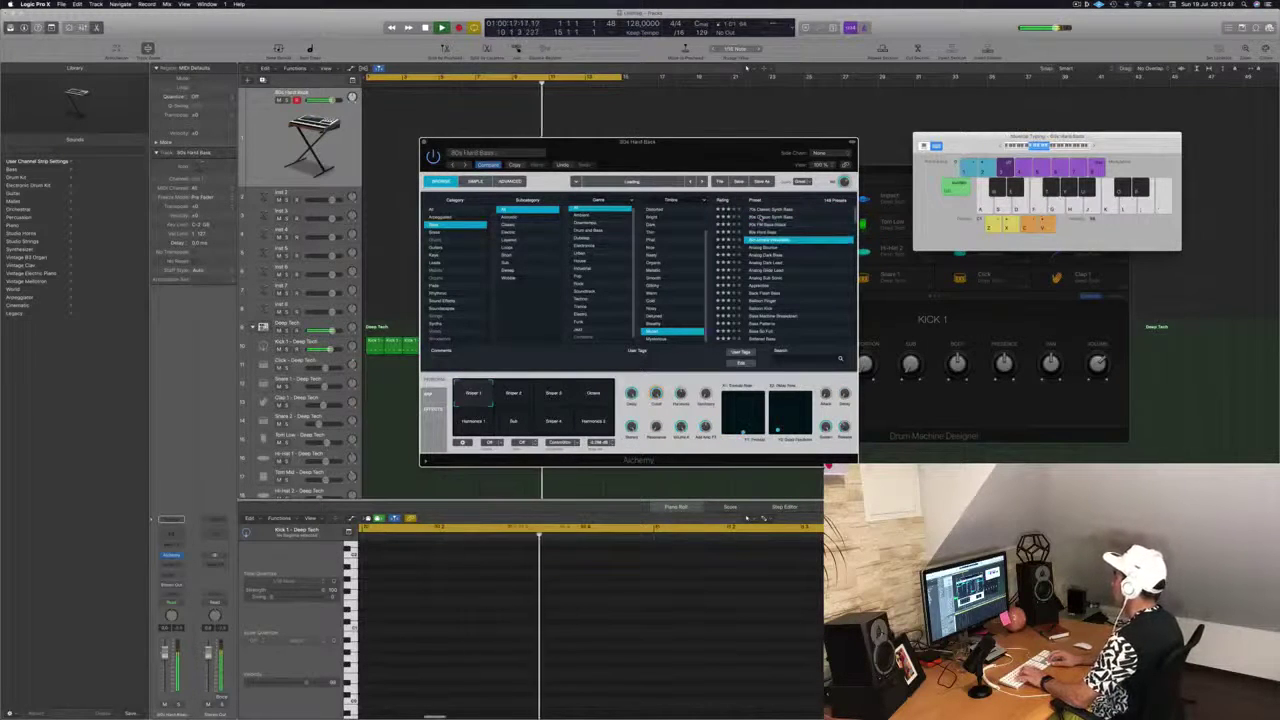
key("Up")
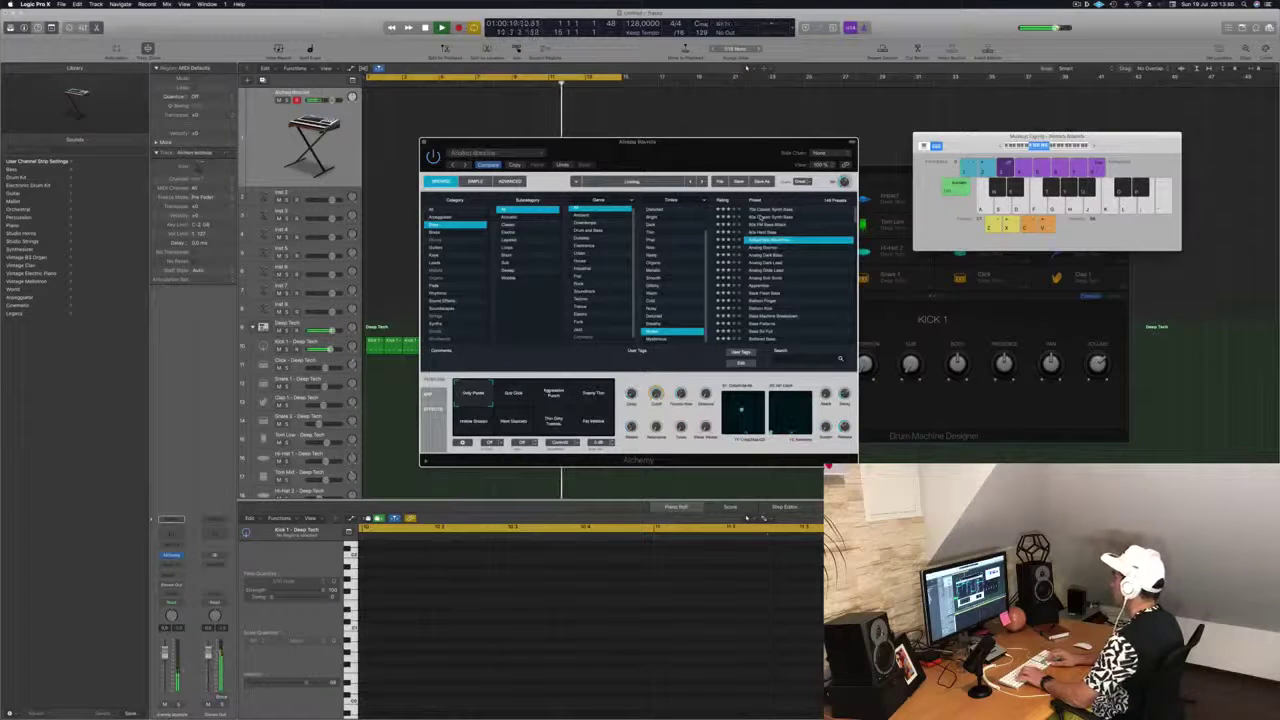
key("Down")
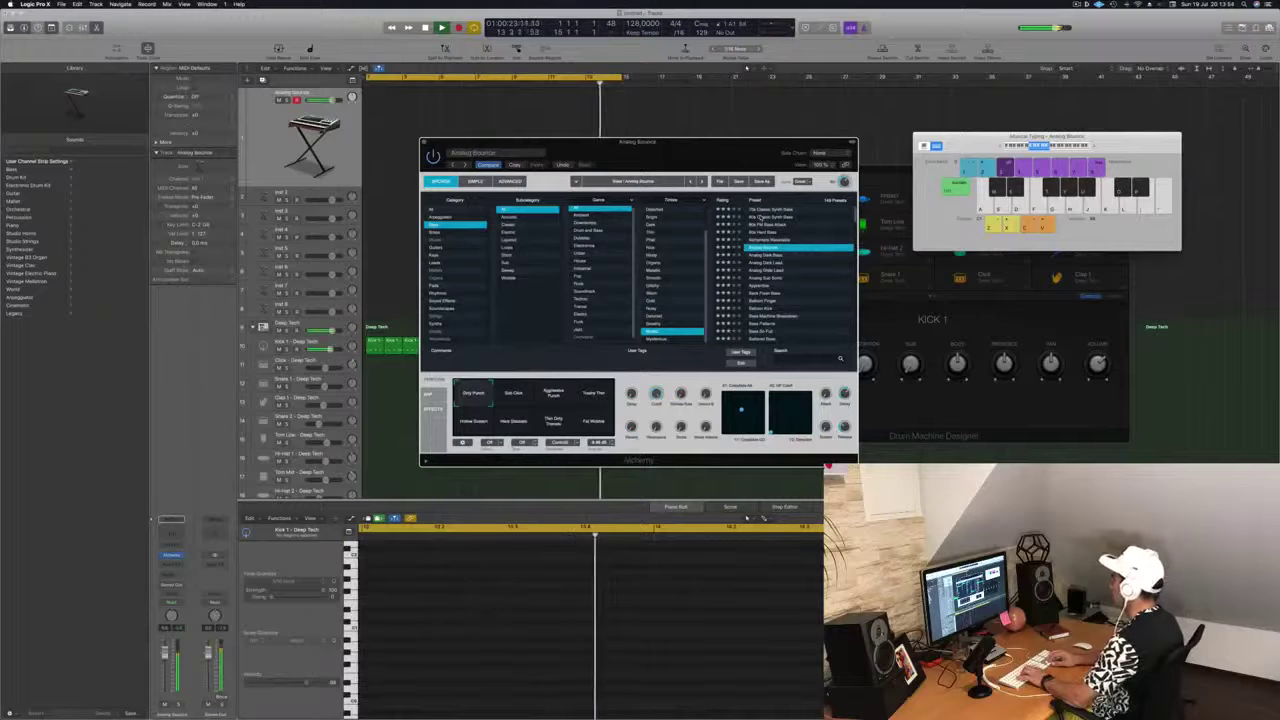
key("Down")
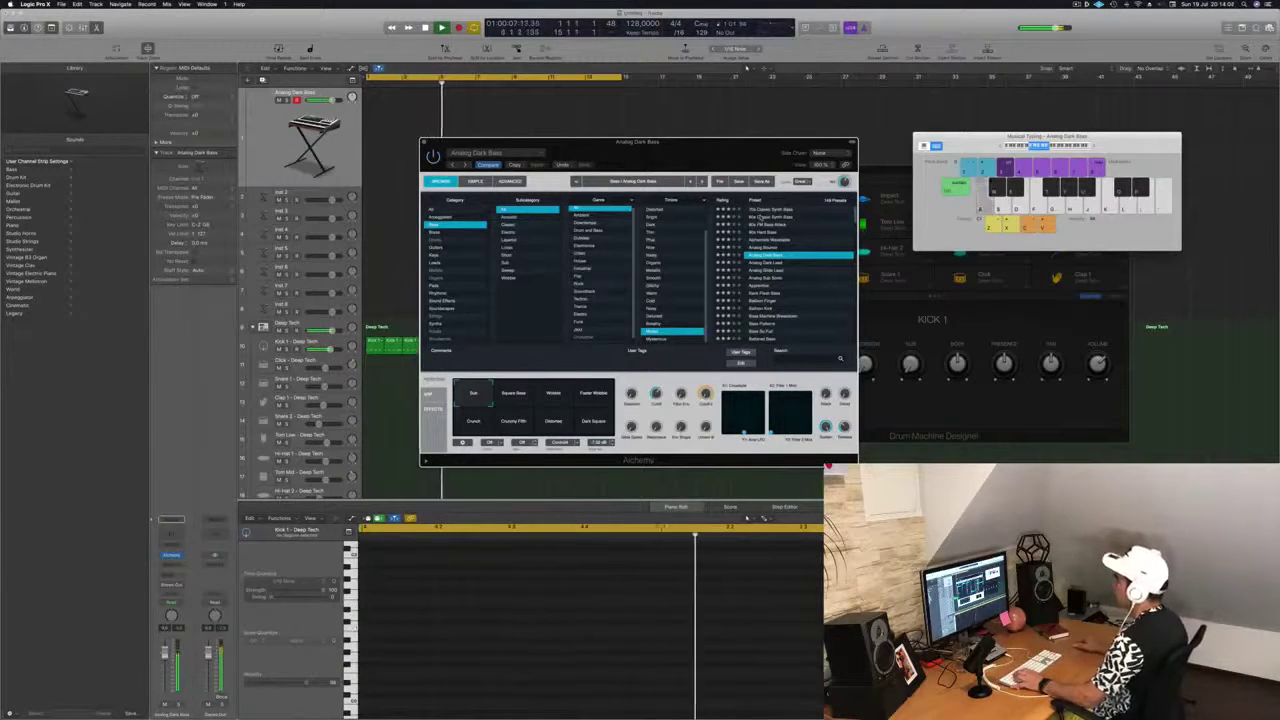
Audition Analog Dark Bass's performance snapshots, including Wobble, Crunchy Fifth and Dark Square, and return to Wobble.
left_click(517, 402)
left_click(550, 398)
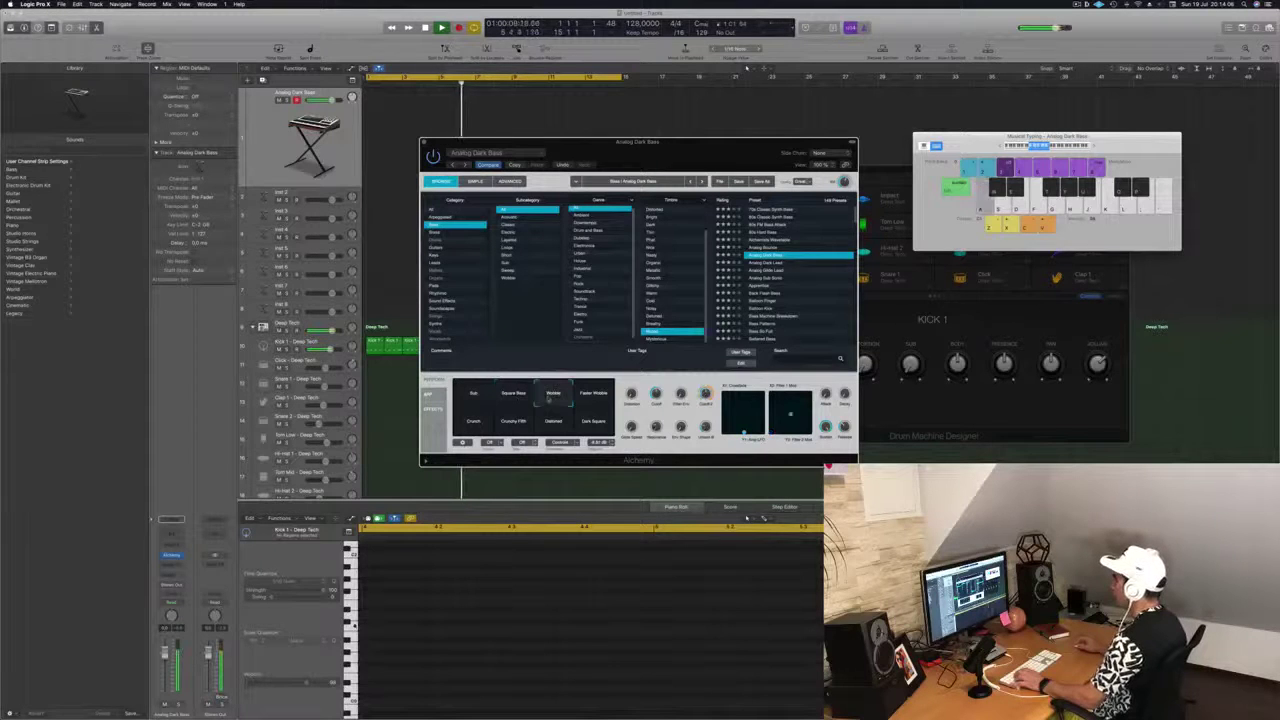
left_click(595, 401)
key("a")
left_click(549, 400)
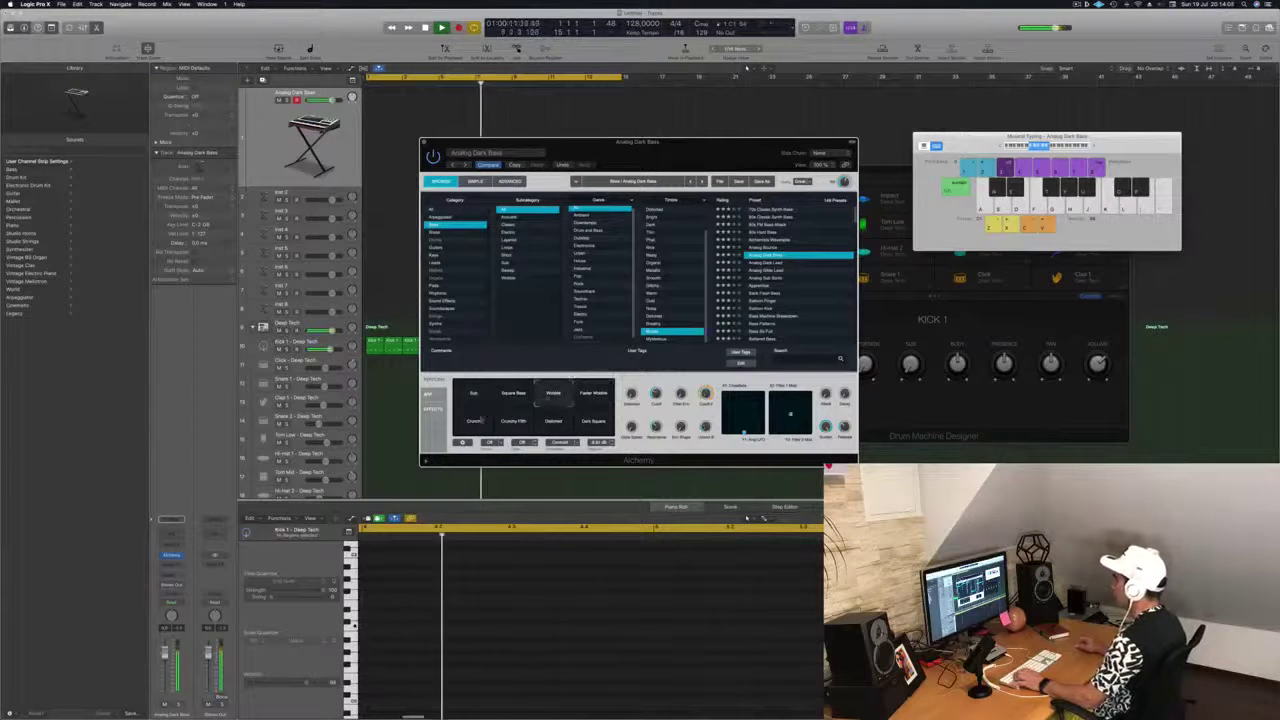
left_click(513, 421)
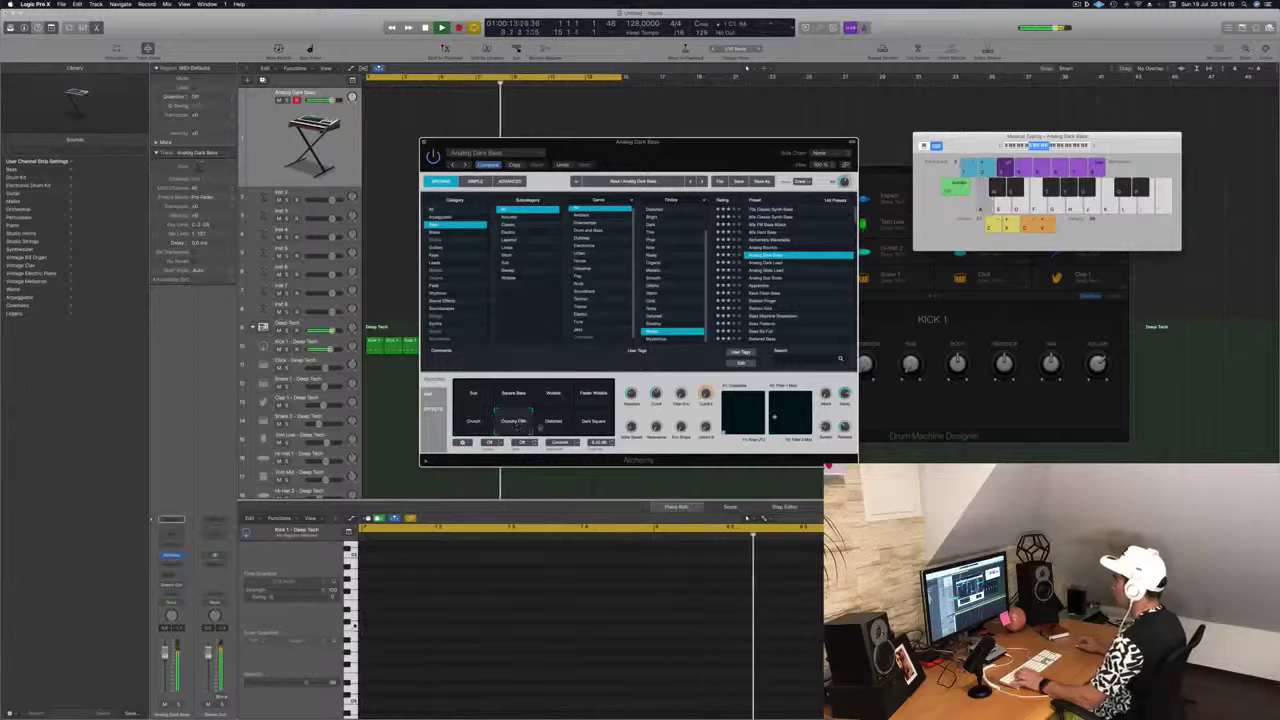
left_click(596, 424)
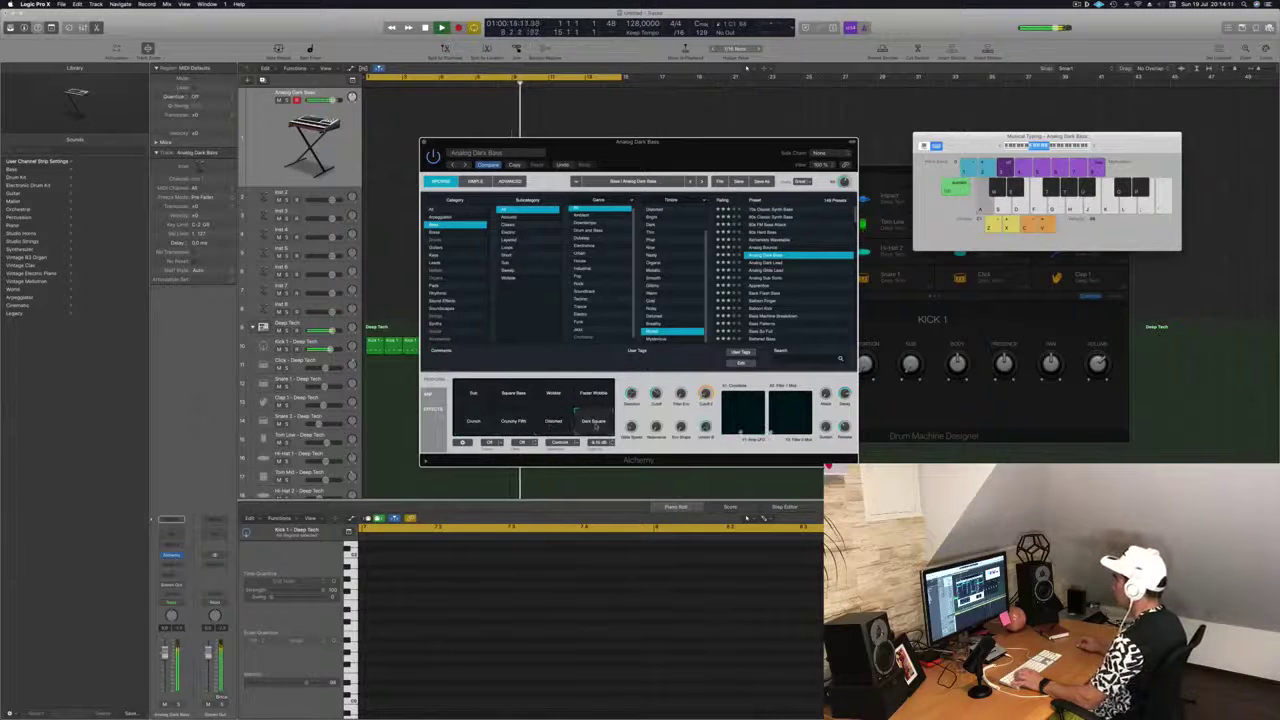
key("a")
left_click(558, 399)
key("a")
key("a")
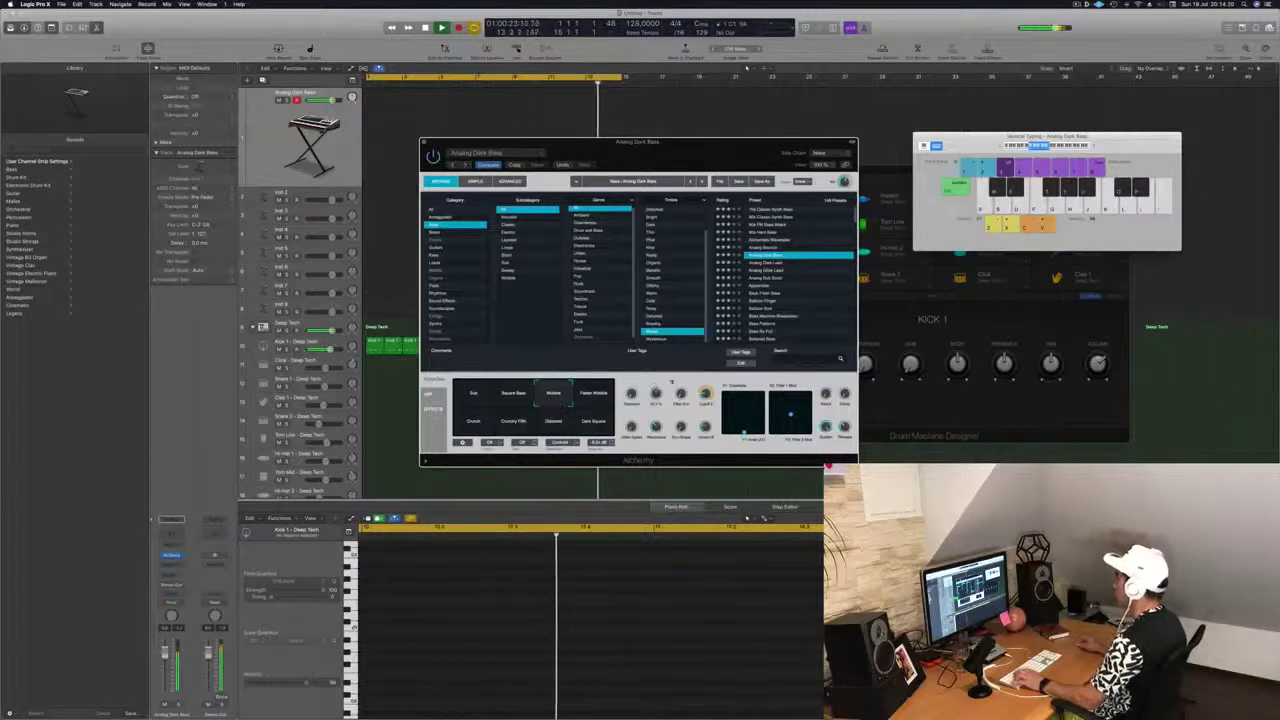
Audition Analog Dark Lead and the preset after it, and load the Analog Sub Sonic bass preset.
left_click(780, 263)
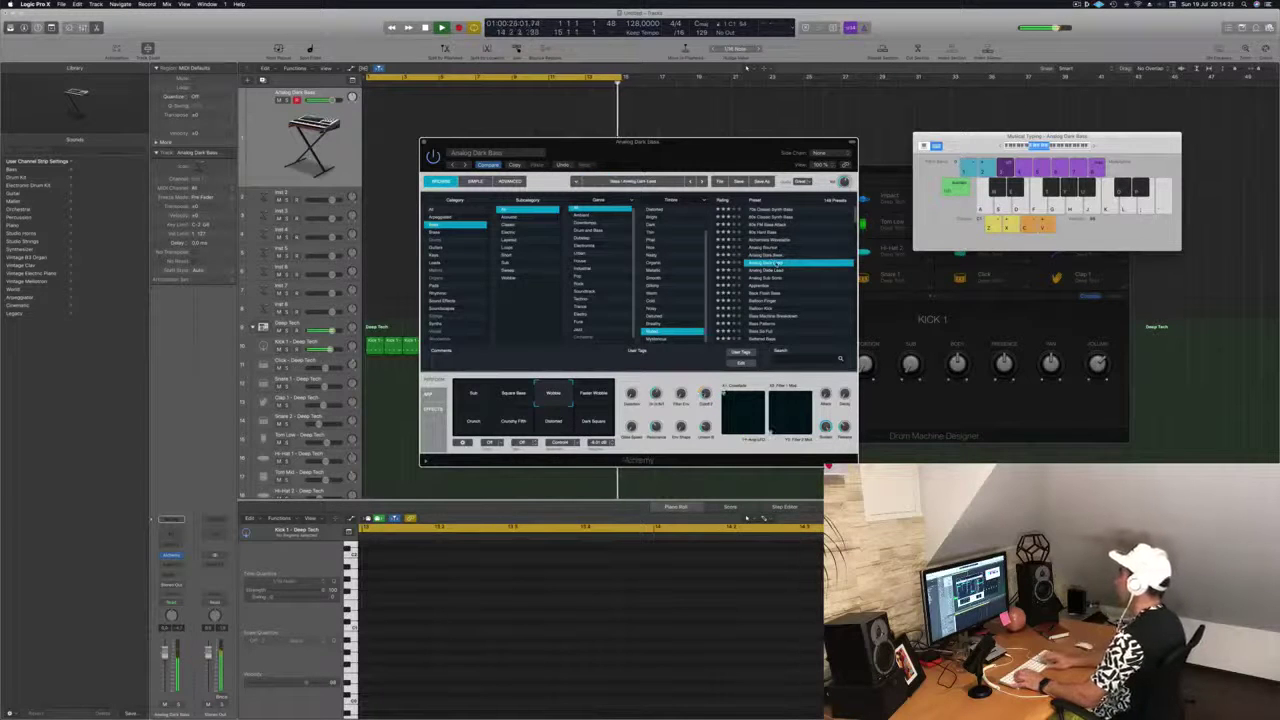
key("a")
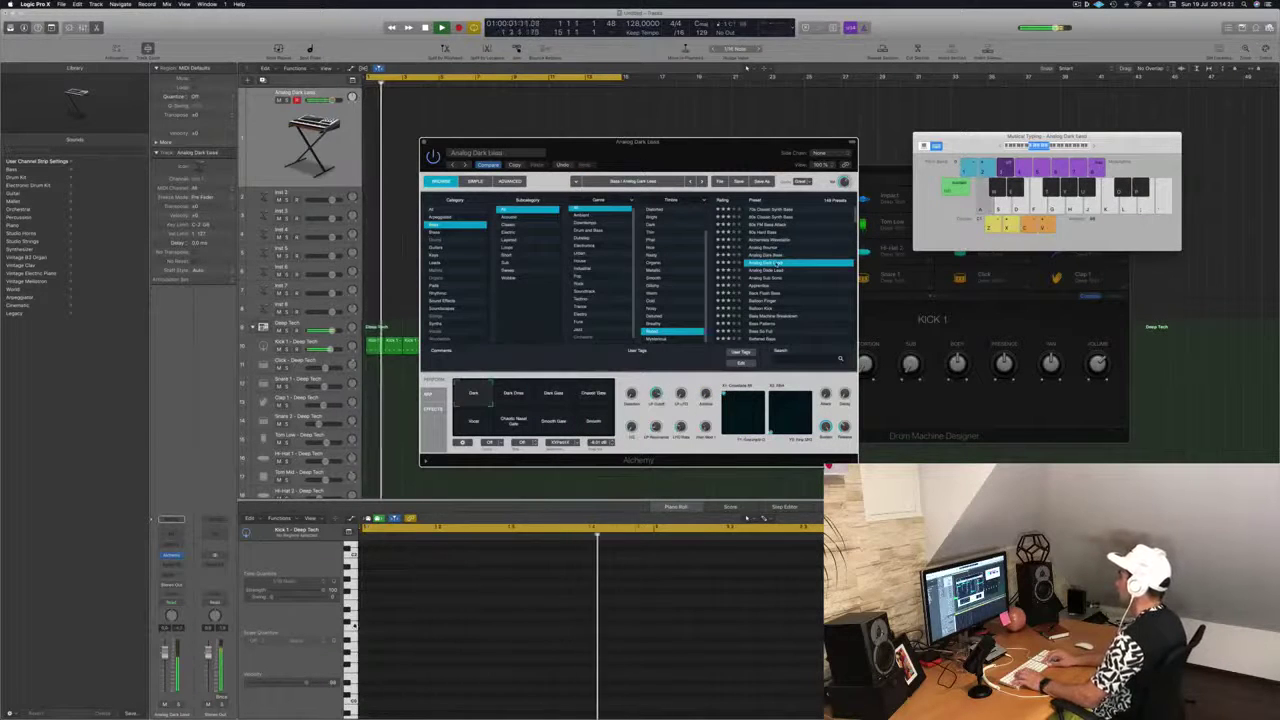
key("Down")
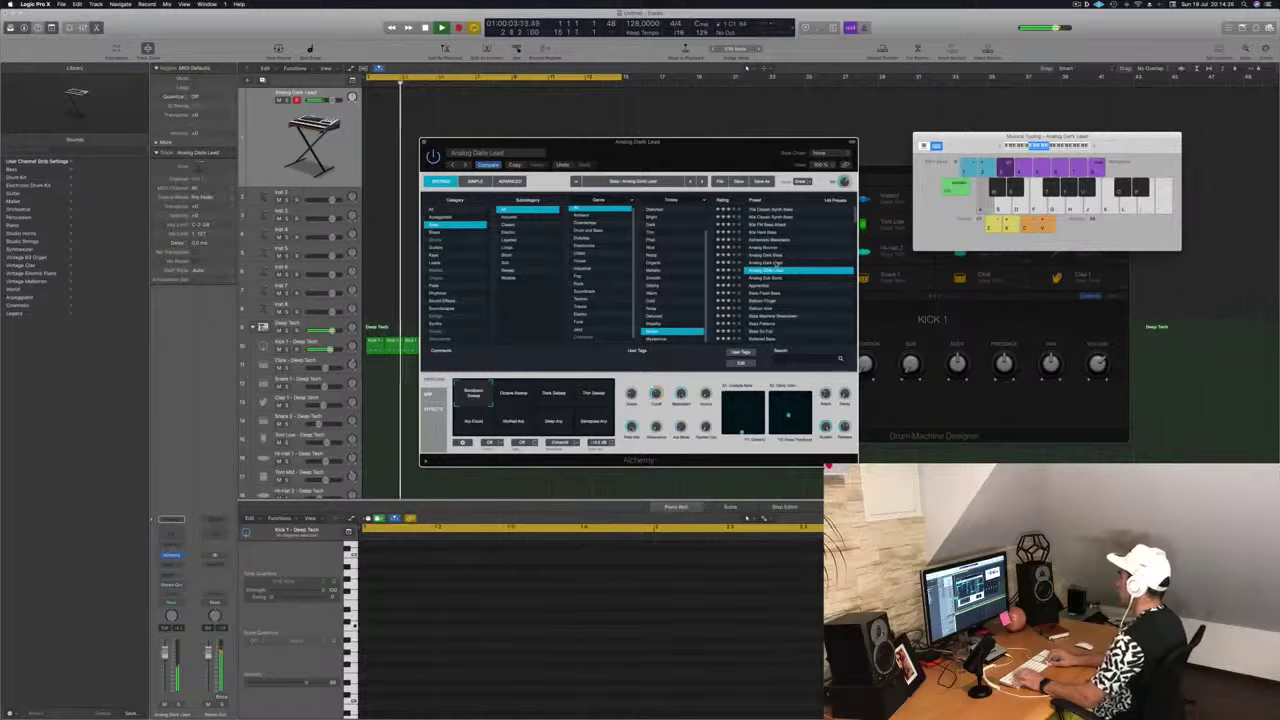
key("Down")
key("a")
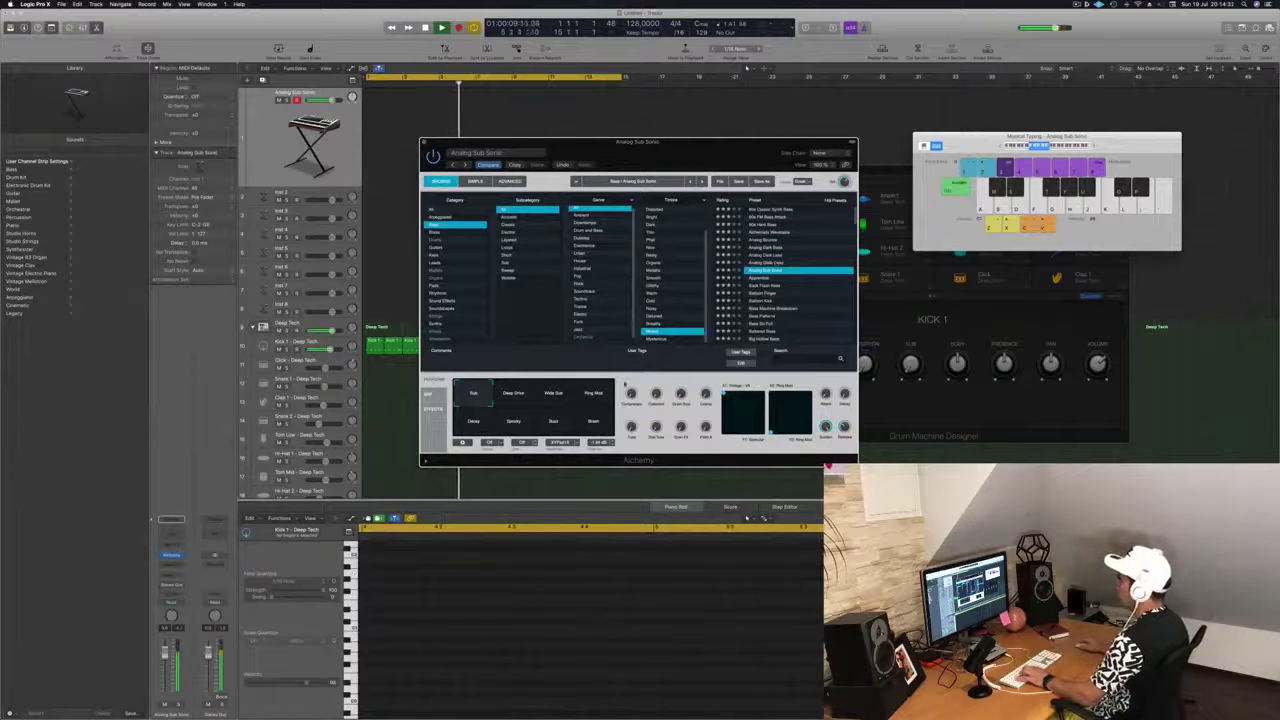
Compare Analog Sub Sonic's performance snapshots, including Deep Drive and Ring Mod, and choose Wide Sub.
left_click(511, 397)
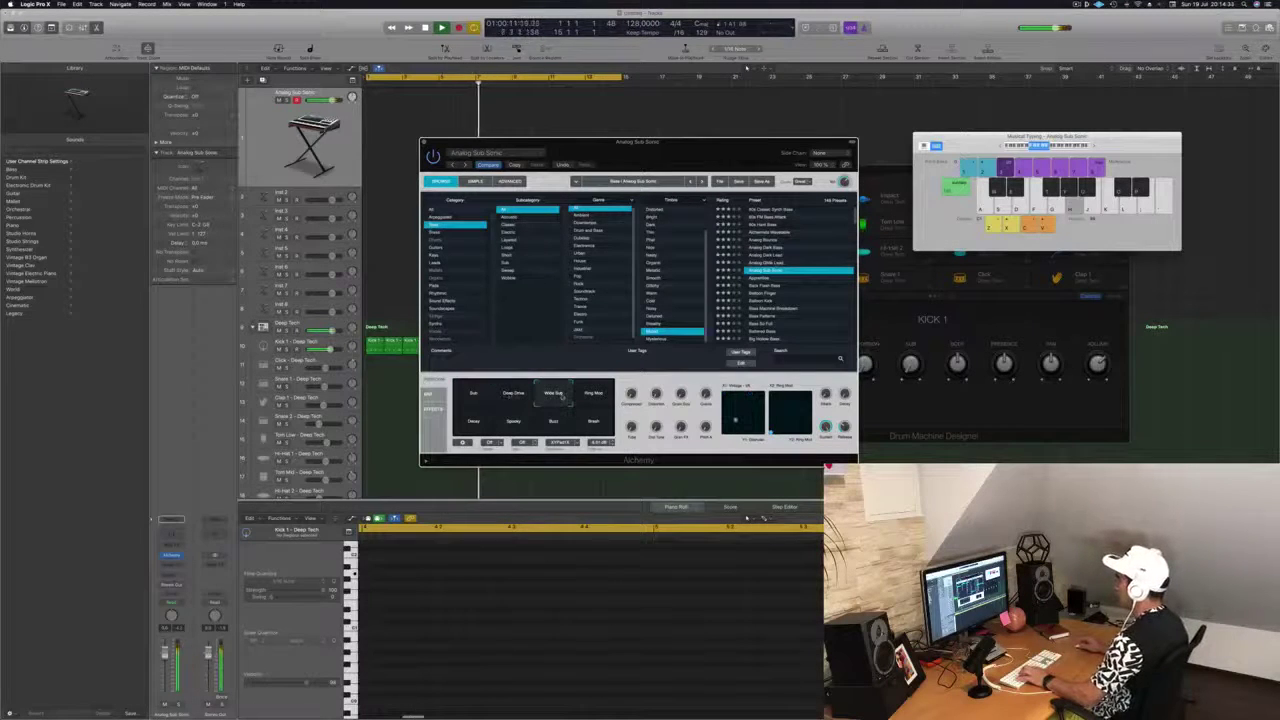
left_click(593, 395)
left_click(513, 422)
left_click(593, 424)
left_click(552, 395)
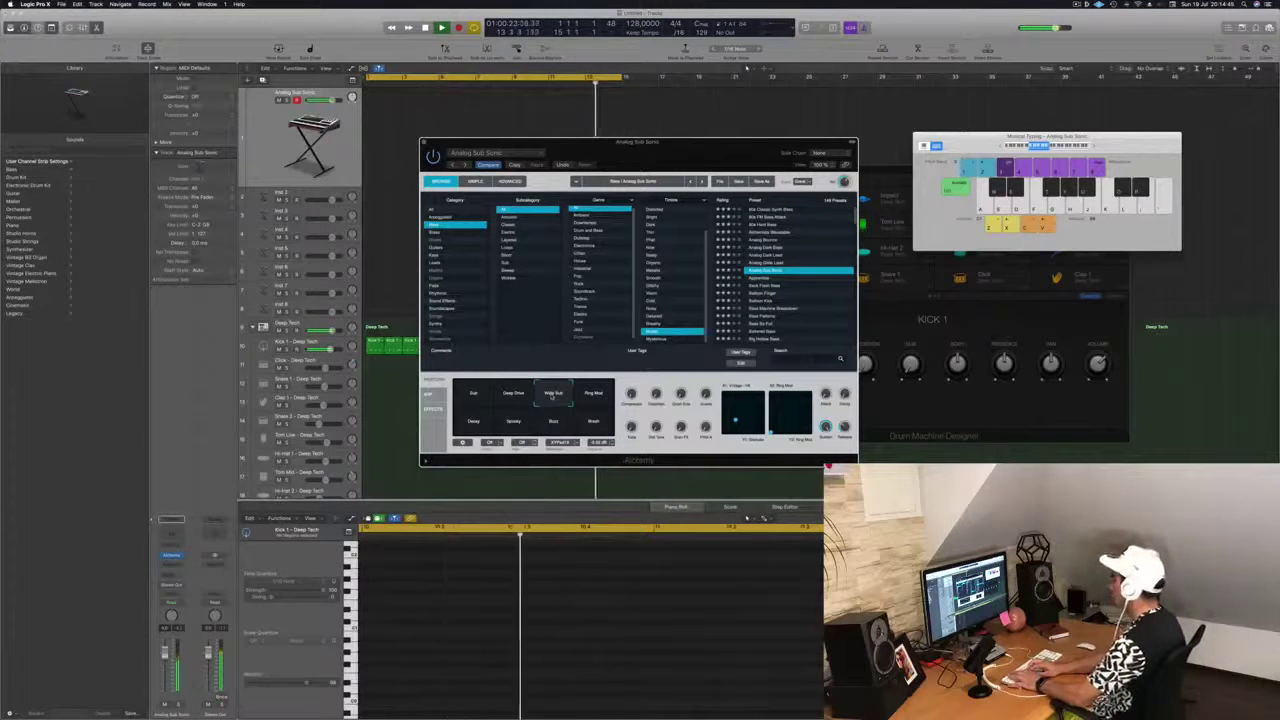
Record a repeated single-note bass line from bar 1 on the Analog Sub Sonic track over the kick pattern.
key("r")
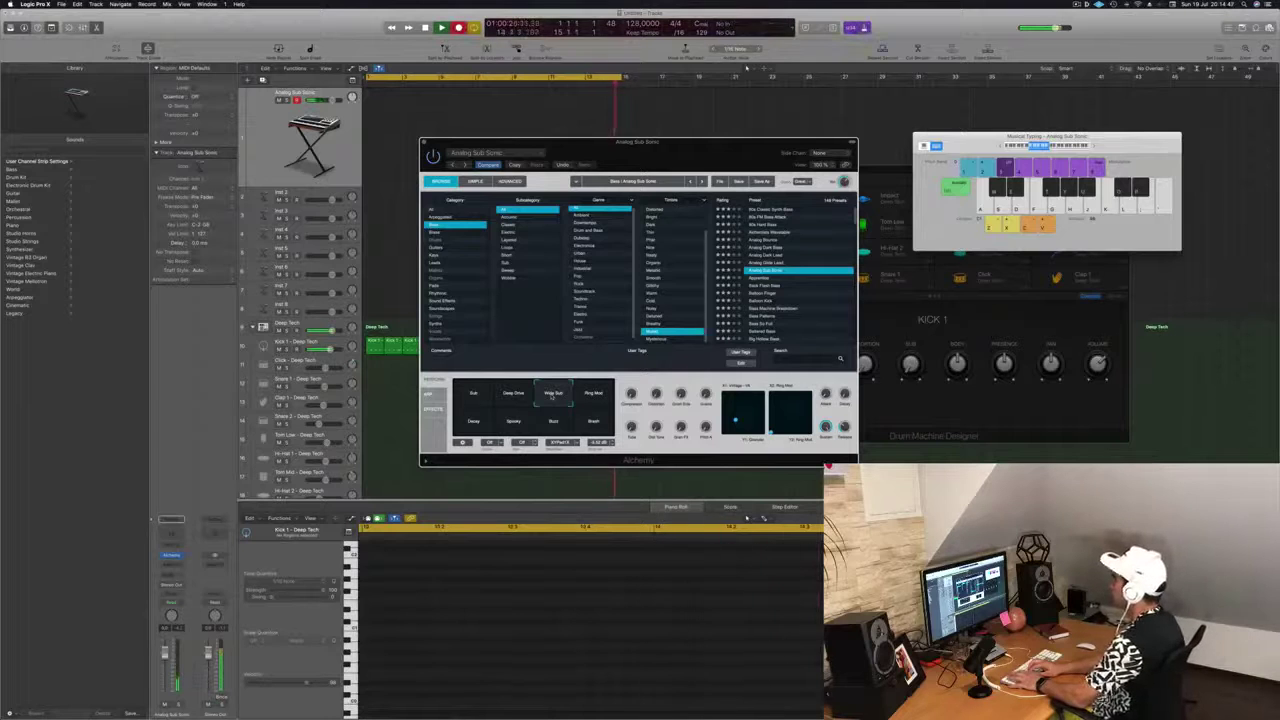
key("h")
key("h")
key("h")
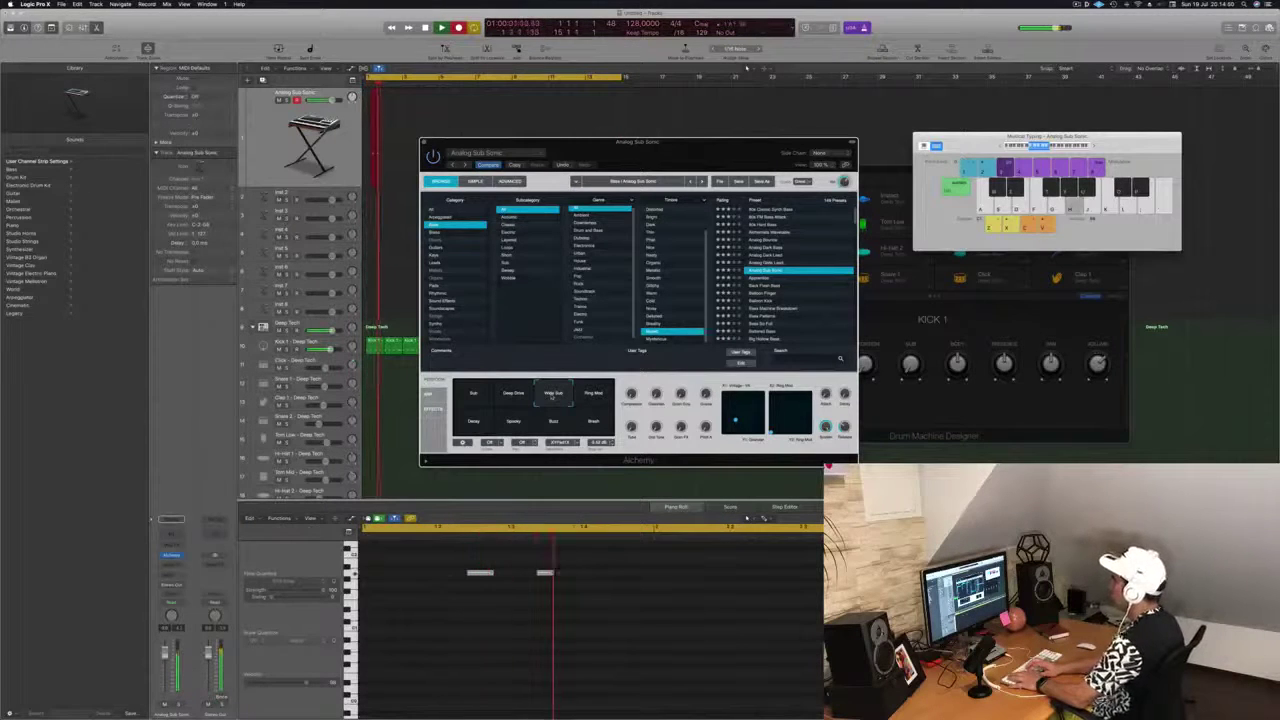
key("h")
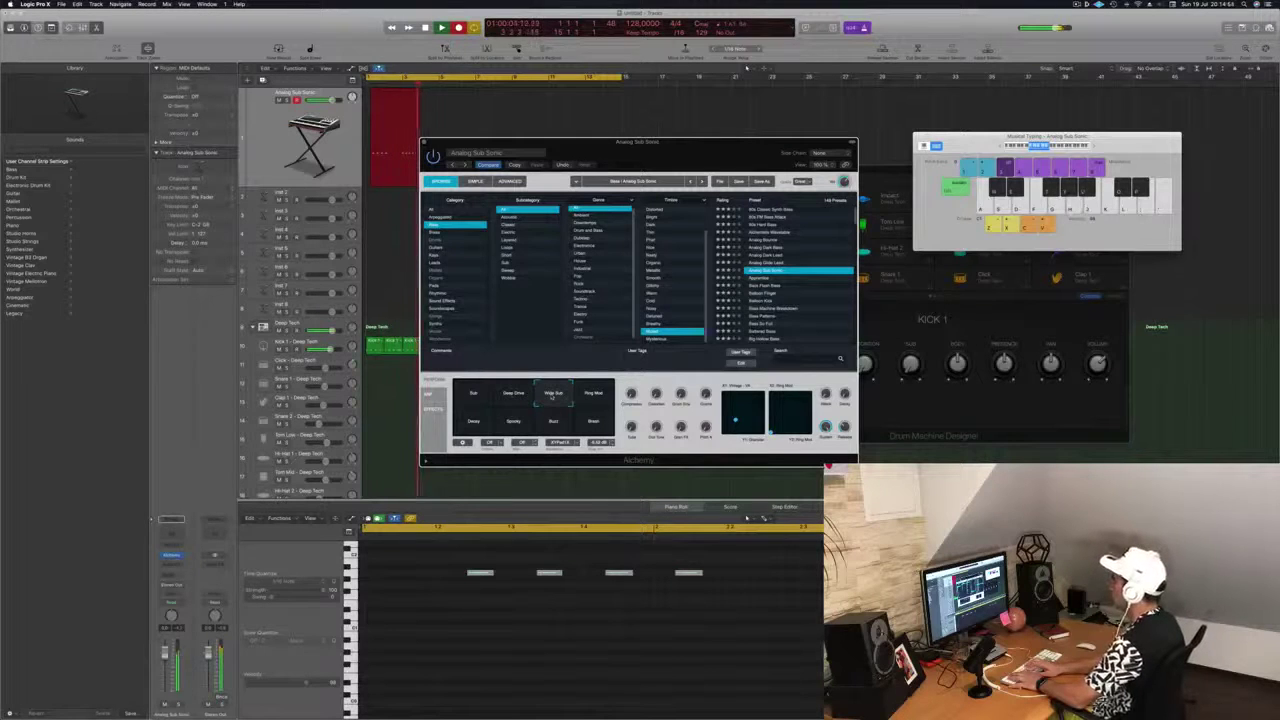
key("h")
key("h")
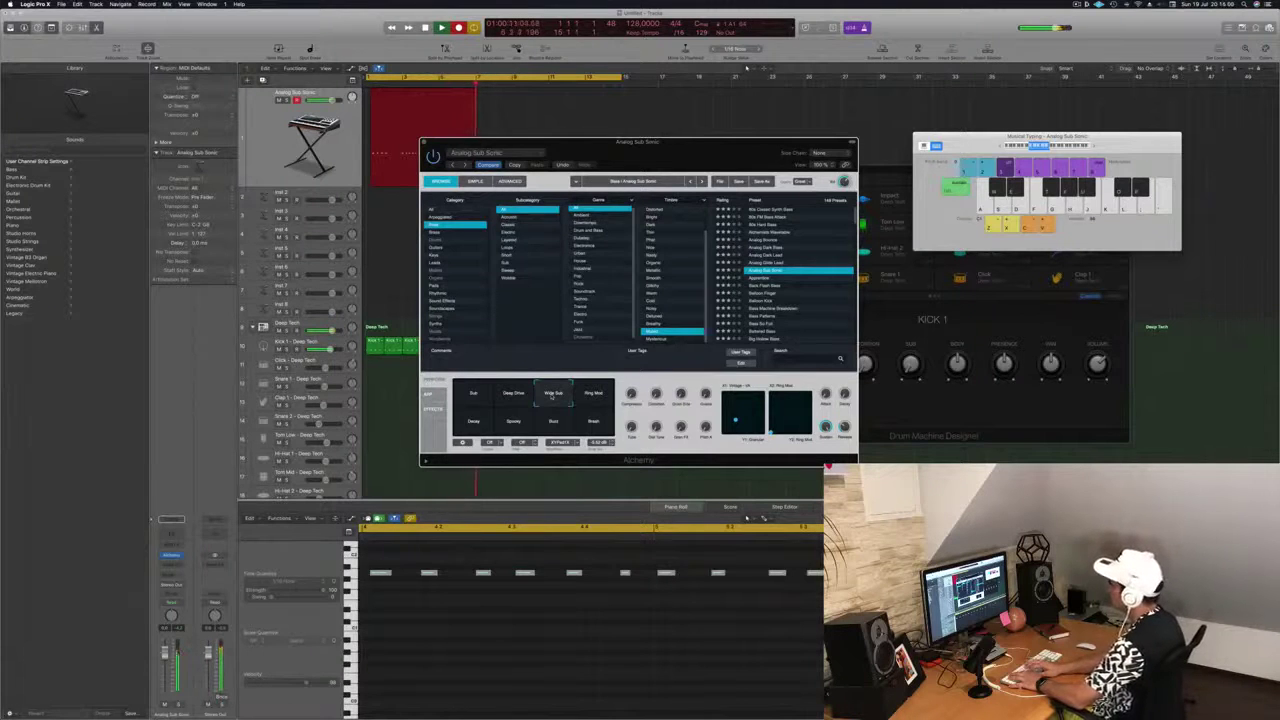
key("space")
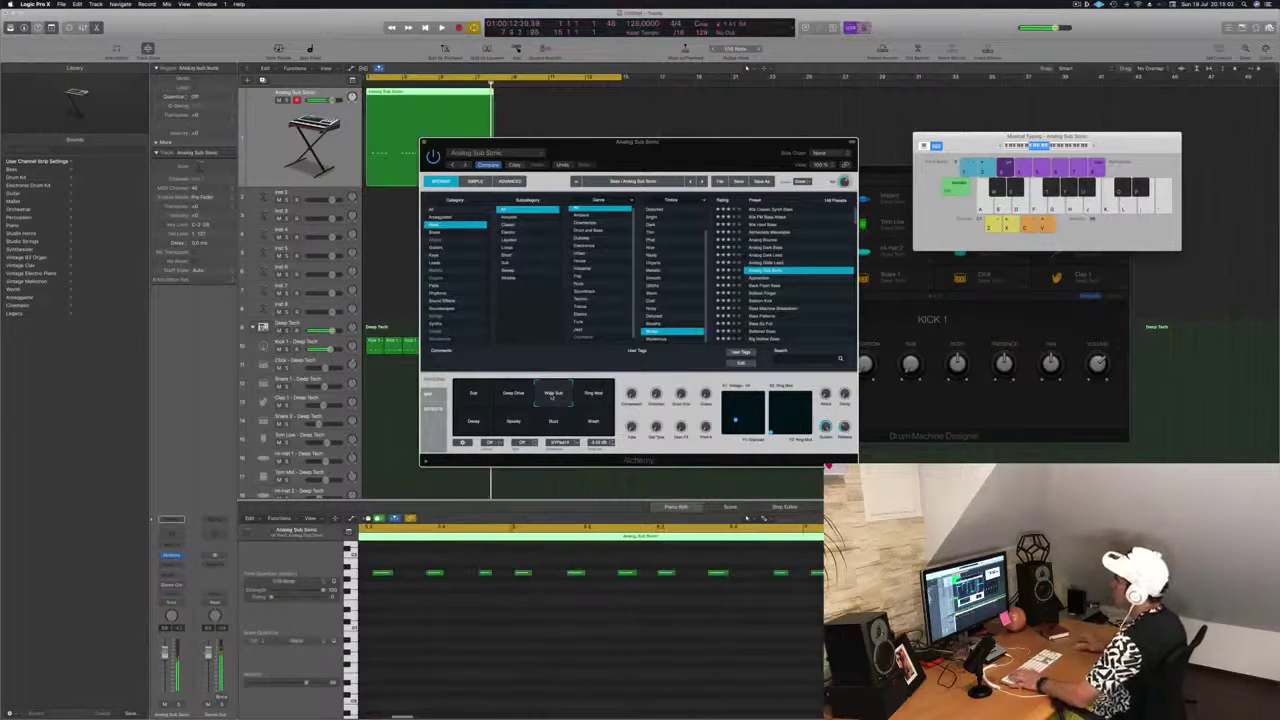
Cut the first two bars off the recorded bass region, splitting overlapping notes, and move the remainder to bar 1.
left_click_drag(597, 152, 982, 137)
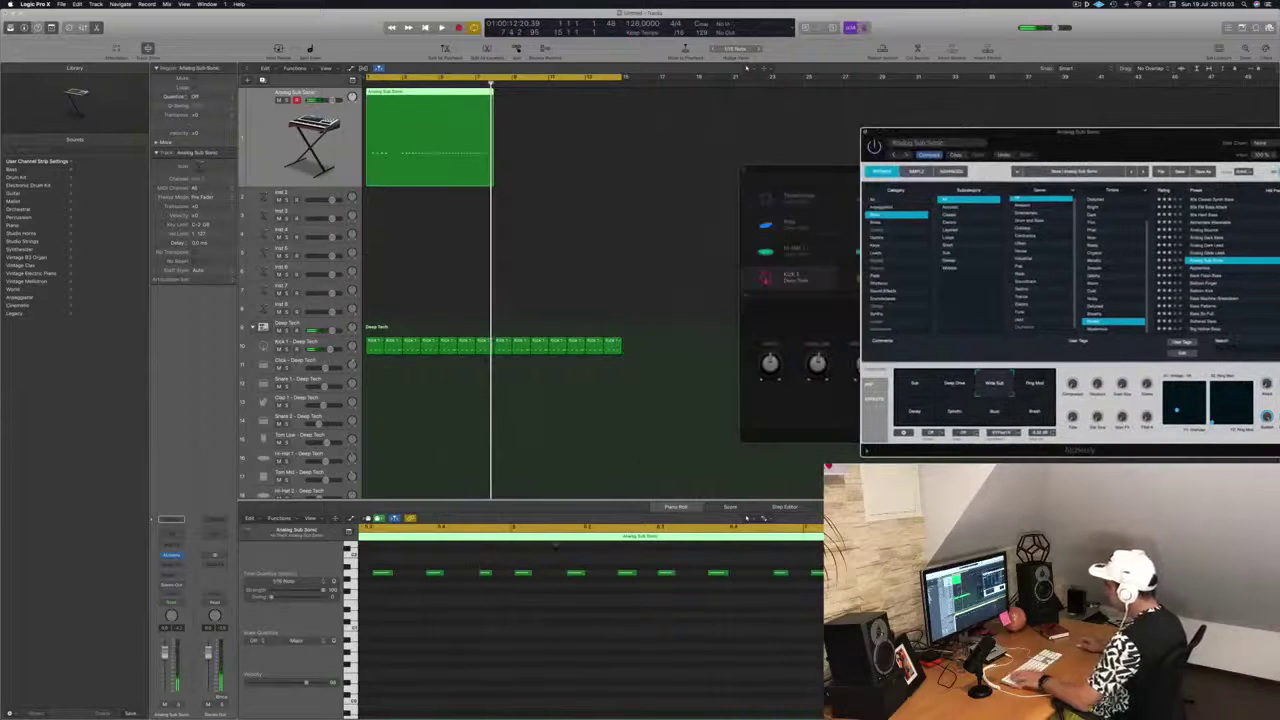
left_click(401, 93)
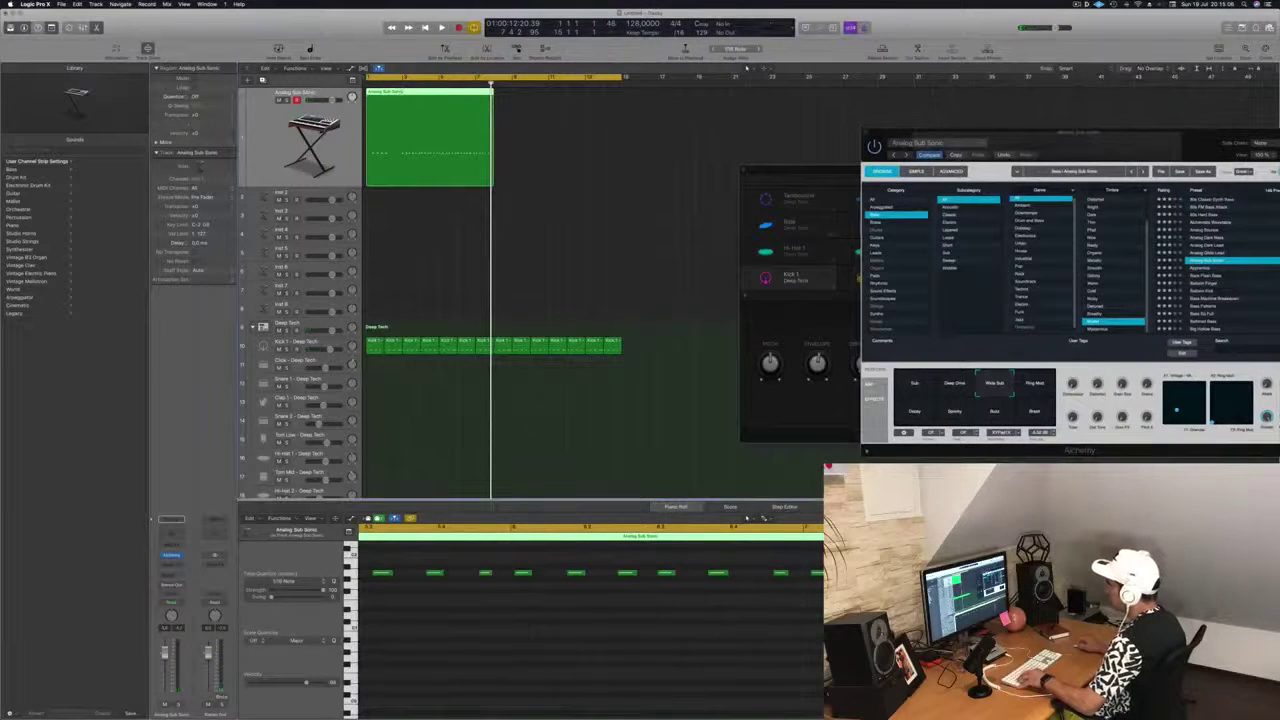
double_click(402, 152)
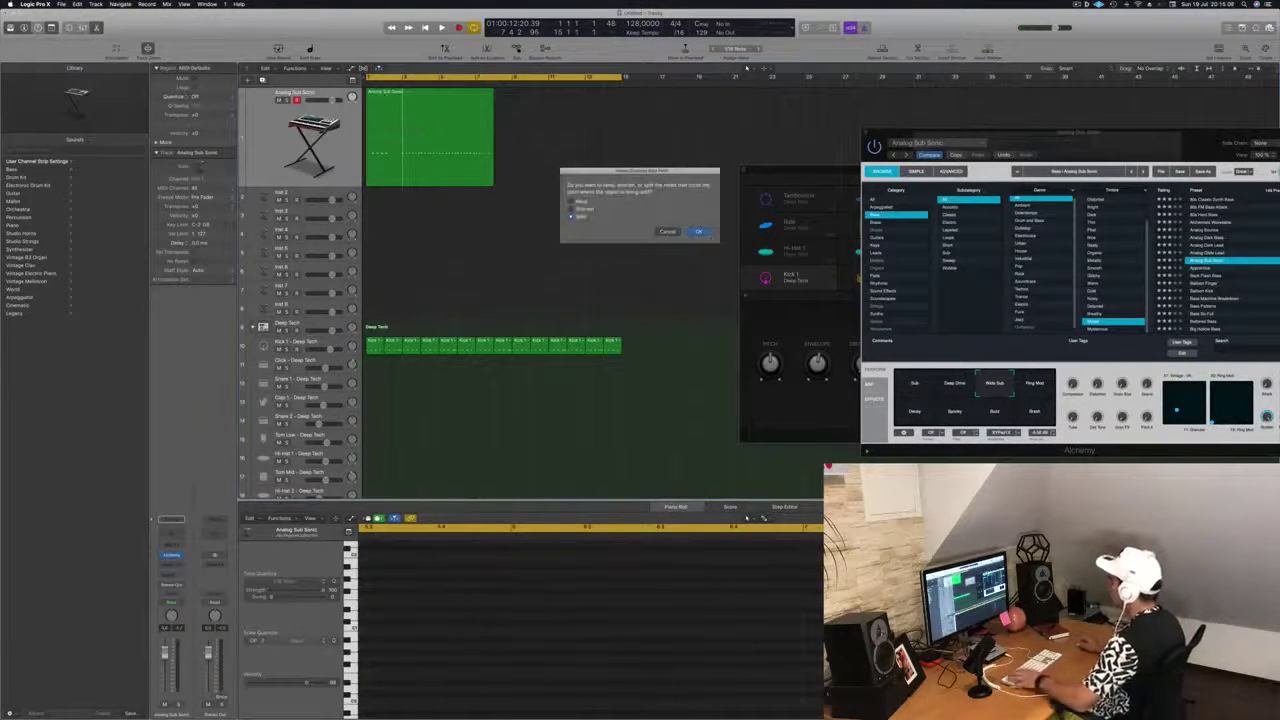
left_click(700, 231)
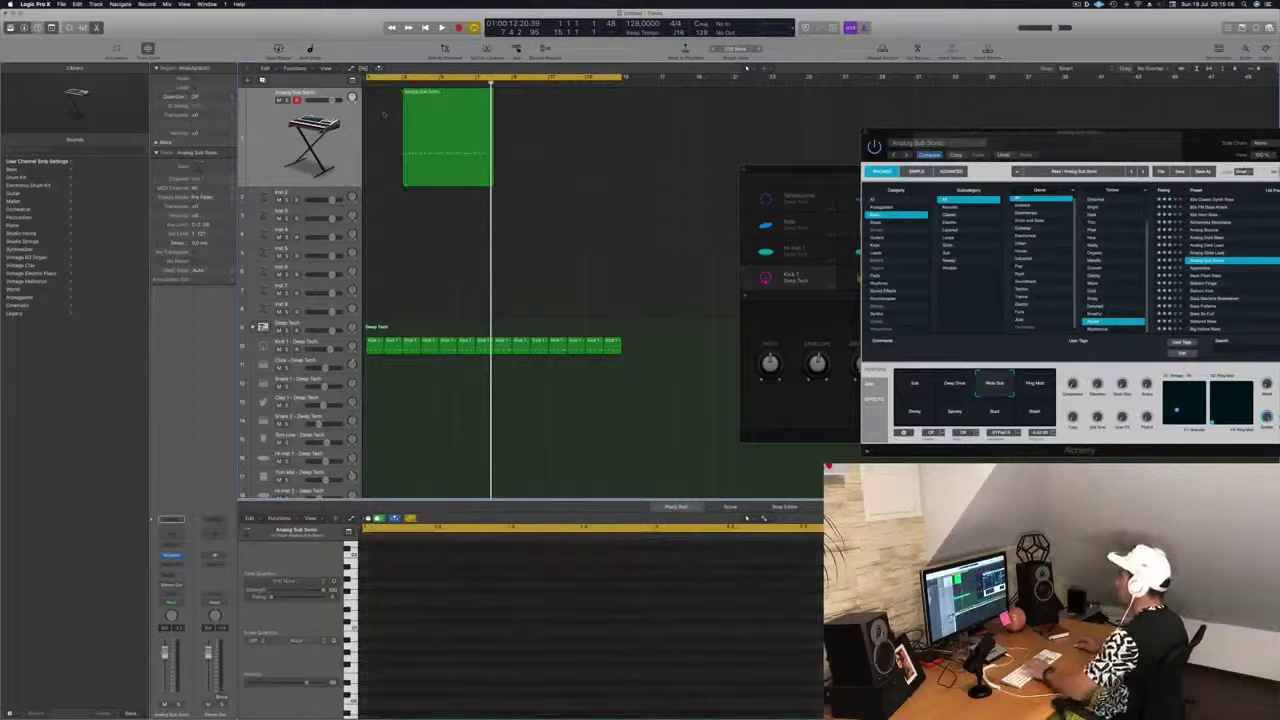
left_click_drag(424, 150, 394, 150)
Copy the three bass notes in the first half of bar 1 into the second half of the bar.
key("space")
left_click(486, 673)
key("space")
scroll(477, 673, "left", 3)
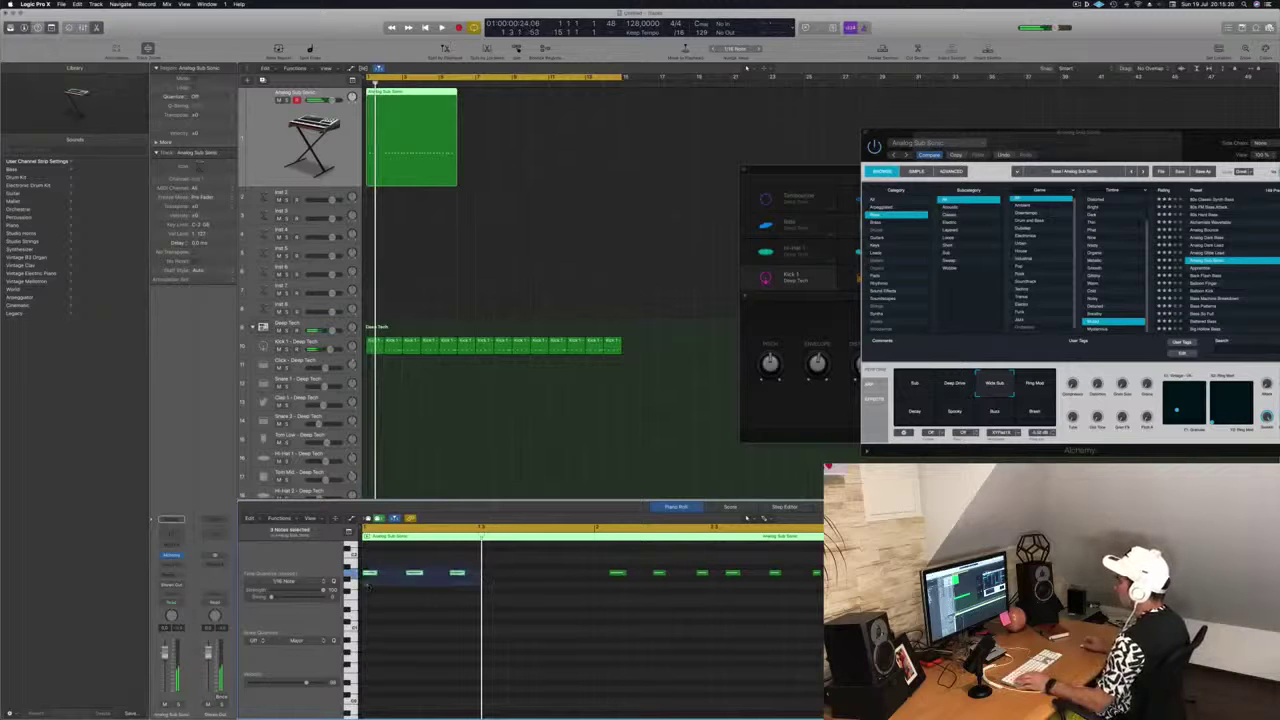
left_click_drag(368, 576, 486, 575)
key("space")
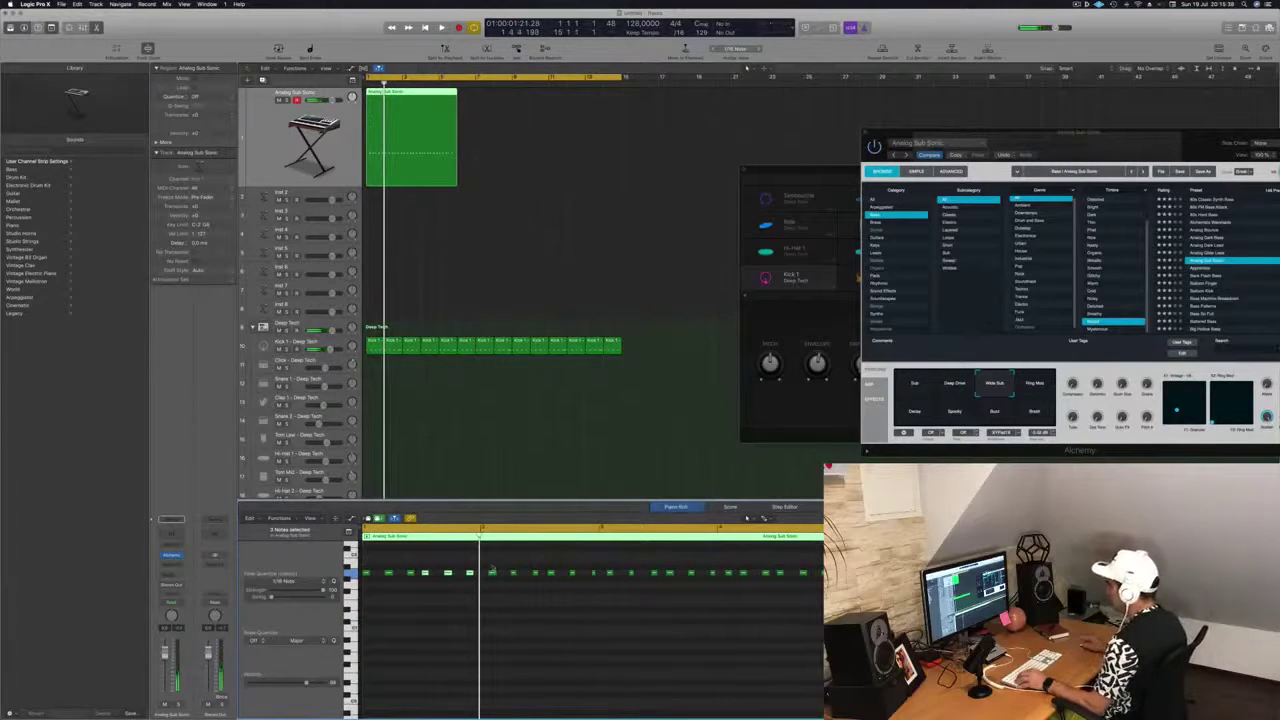
Split the bass region at bar 2 and delete everything after it, keeping only the one-bar pattern.
left_click_drag(488, 563, 960, 586)
scroll(417, 191, "up", 5)
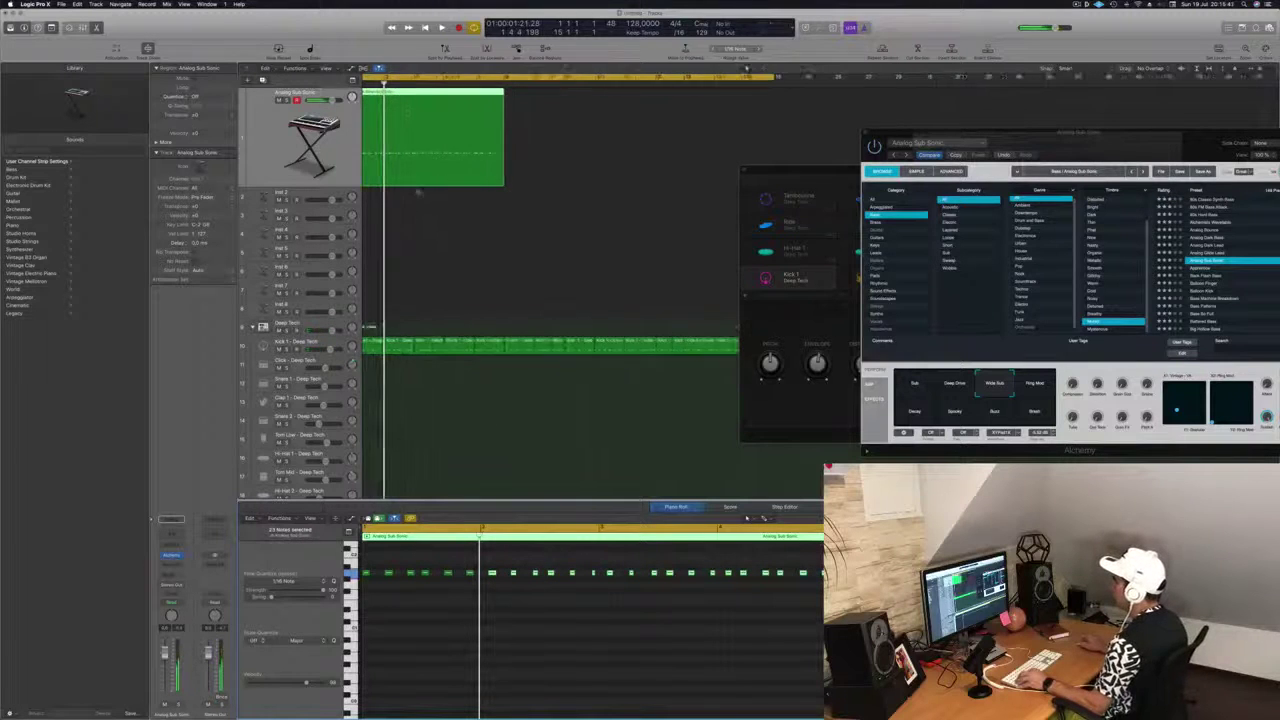
scroll(417, 191, "up", 1)
double_click(404, 93, "super")
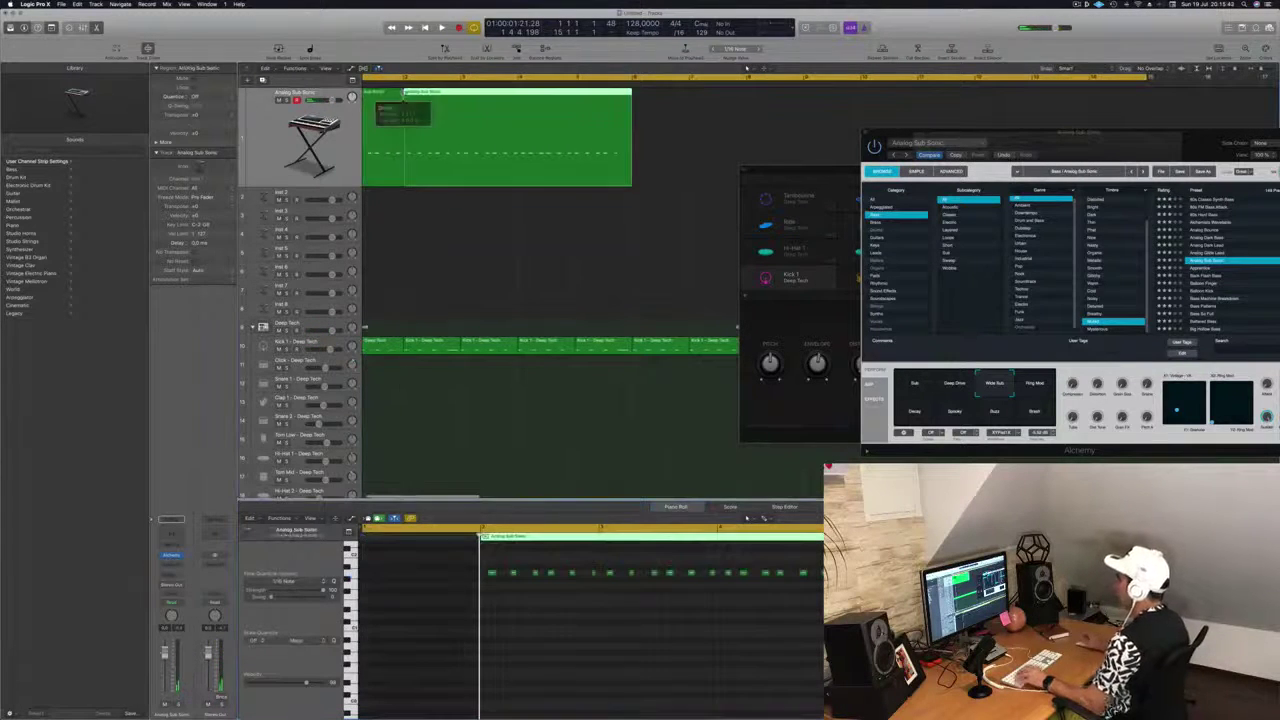
key("Delete")
Duplicate the one-bar bass region repeatedly to fill 16 bars, extend the cycle range to match, and replay from the start.
key("space")
left_click_drag(380, 96, 511, 105, "alt")
left_click(395, 110, "shift")
key("super+Left")
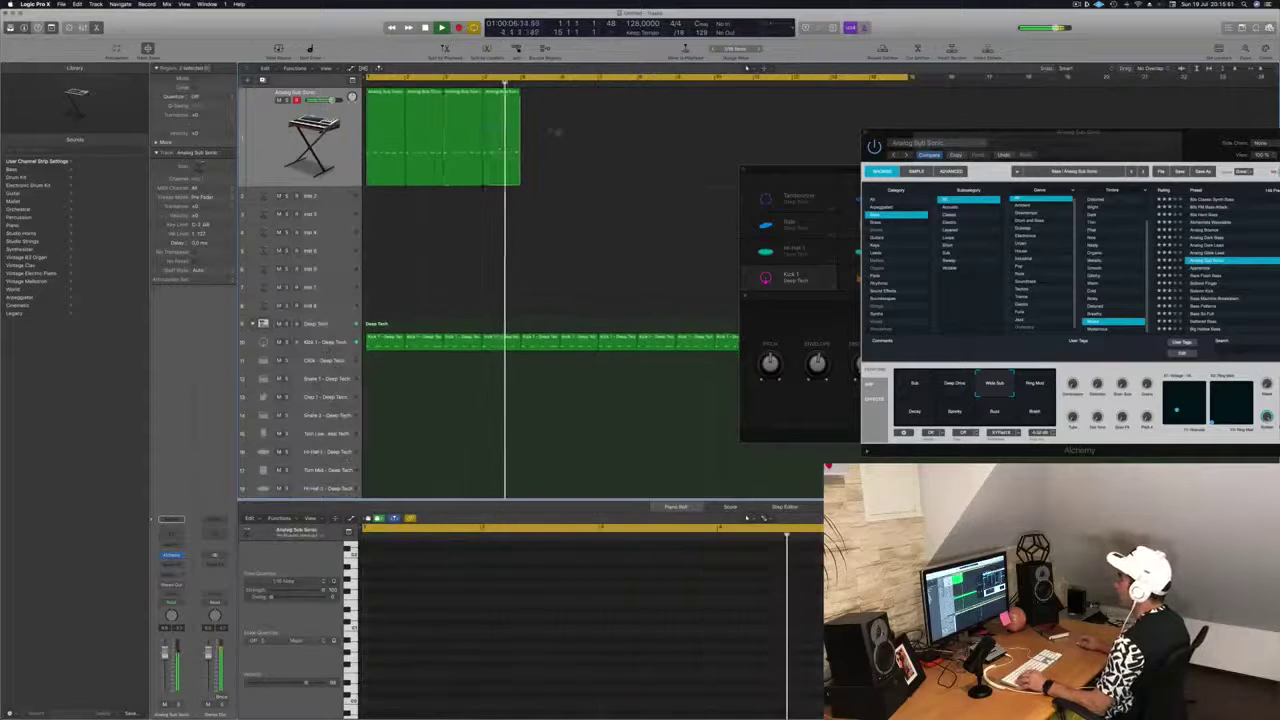
left_click(430, 107, "shift")
left_click_drag(430, 107, 546, 107, "alt")
key("super+a")
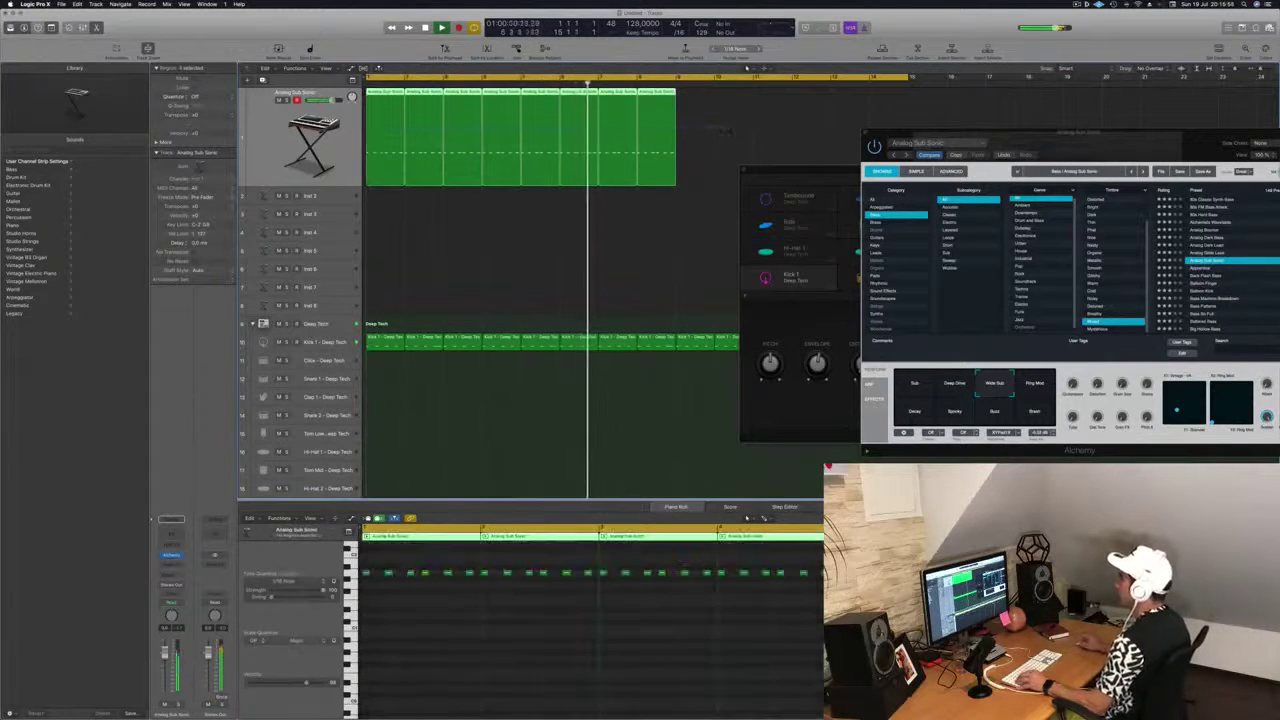
left_click_drag(395, 107, 697, 111, "alt")
key("super+Left")
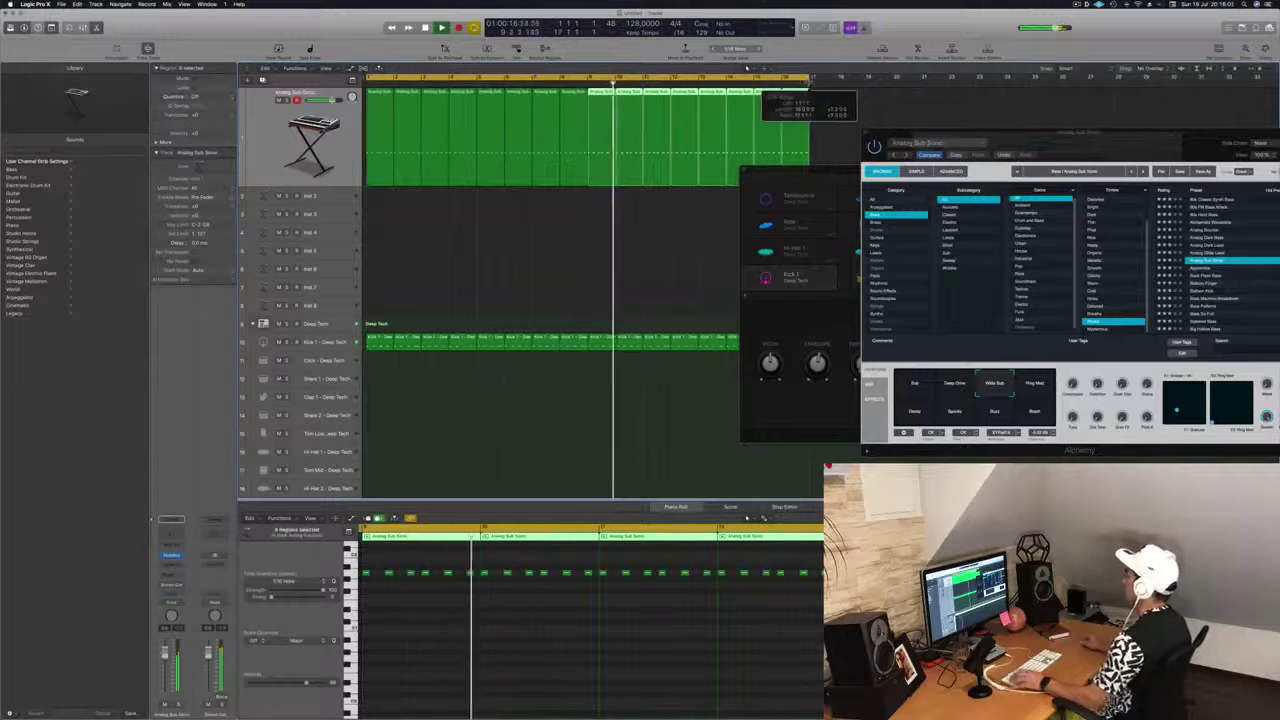
key("Return")
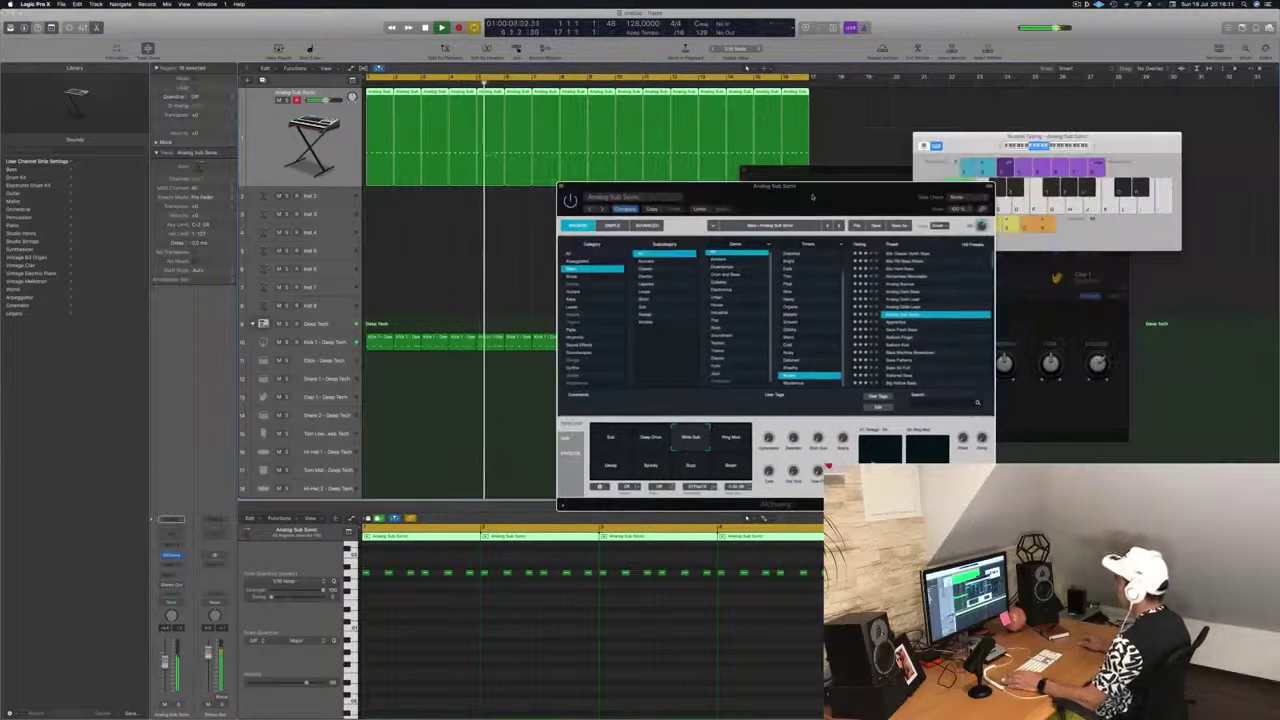
Morph between Alchemy's performance snapshots during playback, settle on Sub, and replay the bass line from the start.
left_click_drag(757, 186, 693, 197)
left_click(570, 455)
left_click_drag(570, 455, 623, 471)
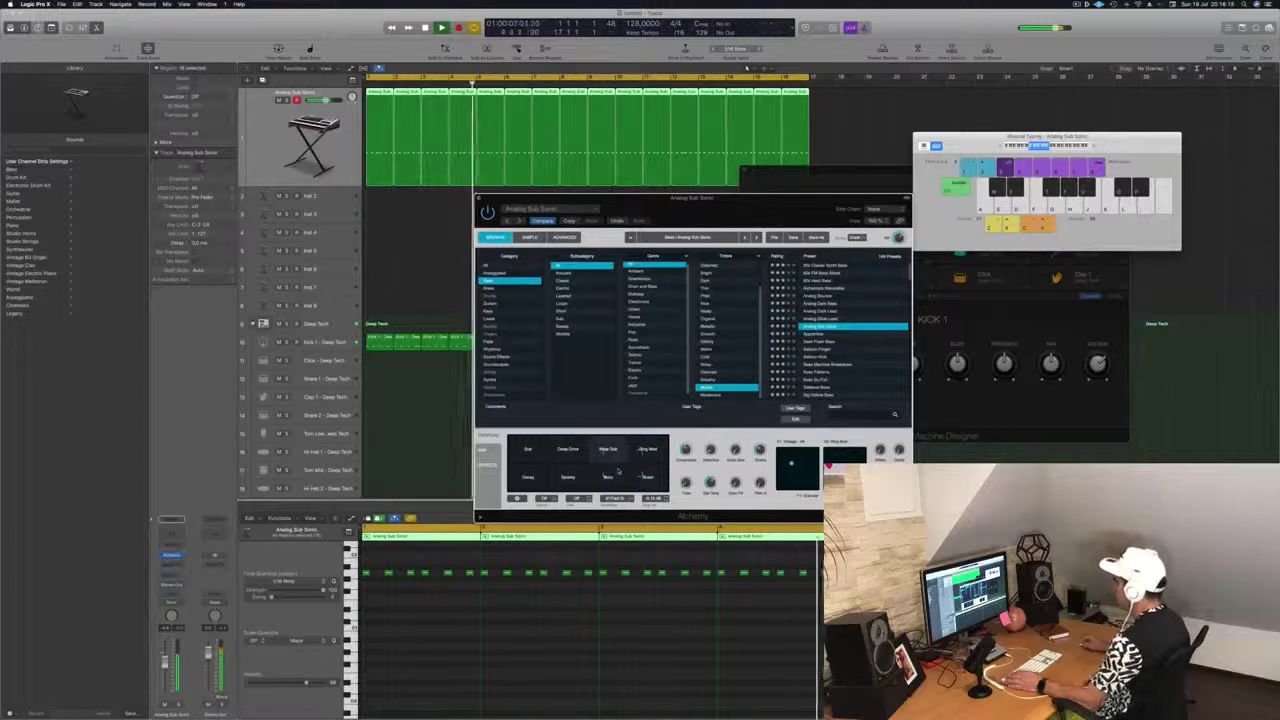
left_click_drag(611, 471, 528, 455)
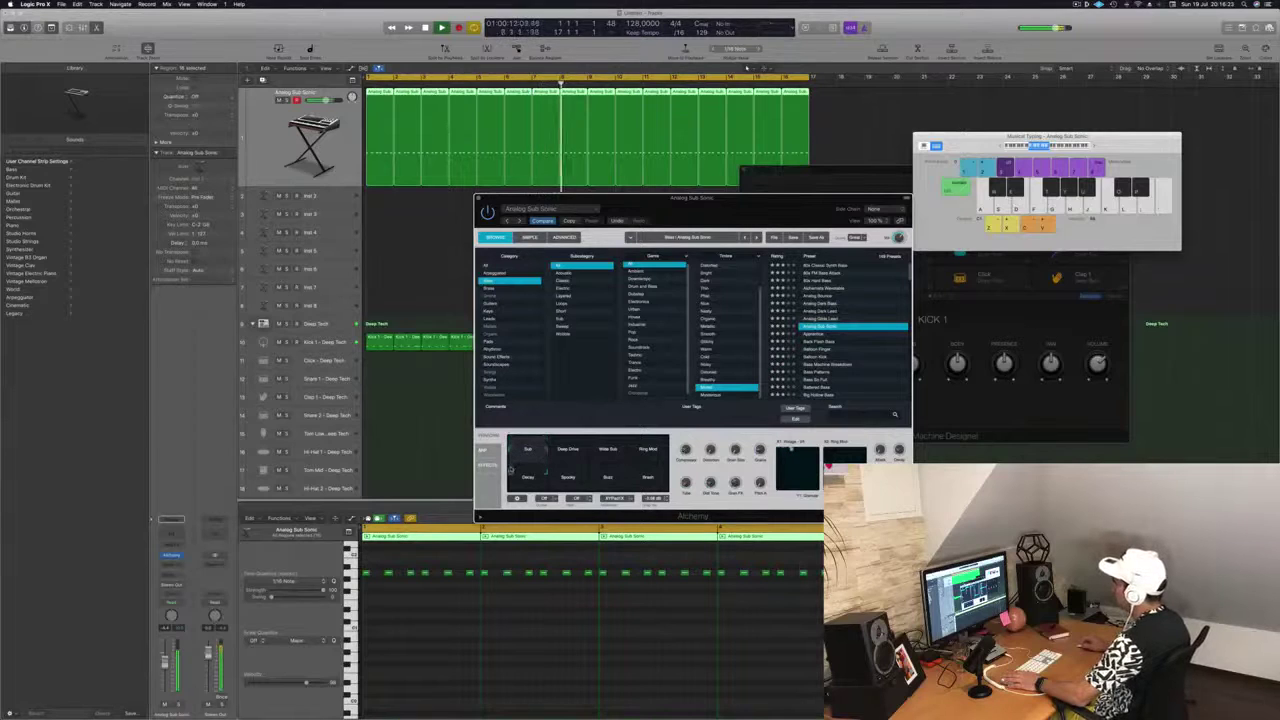
left_click_drag(545, 454, 508, 440)
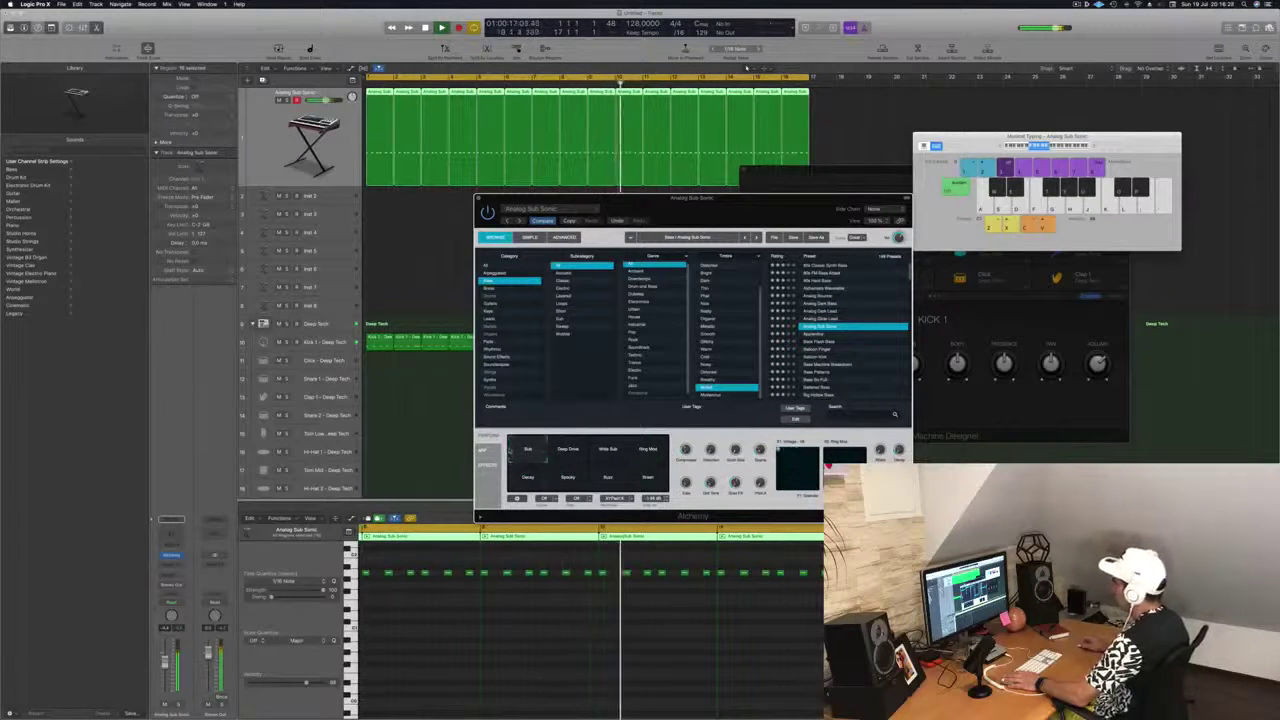
key("Return")
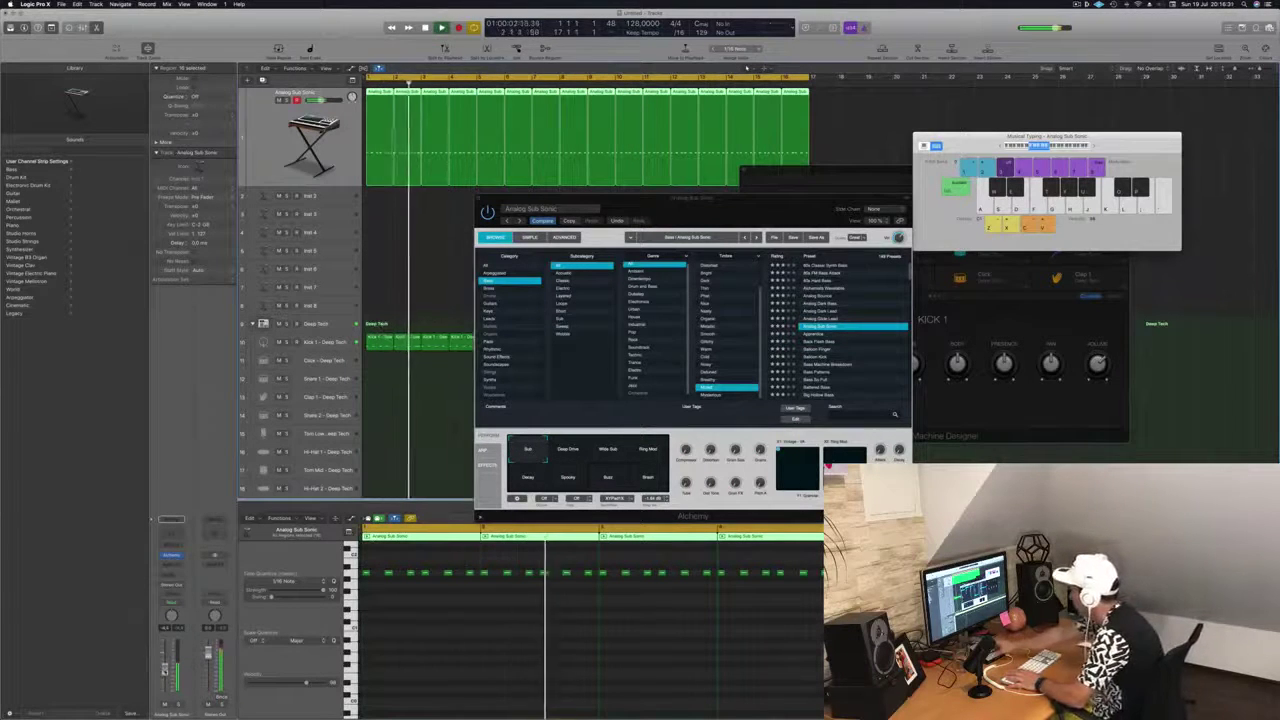
key("Return")
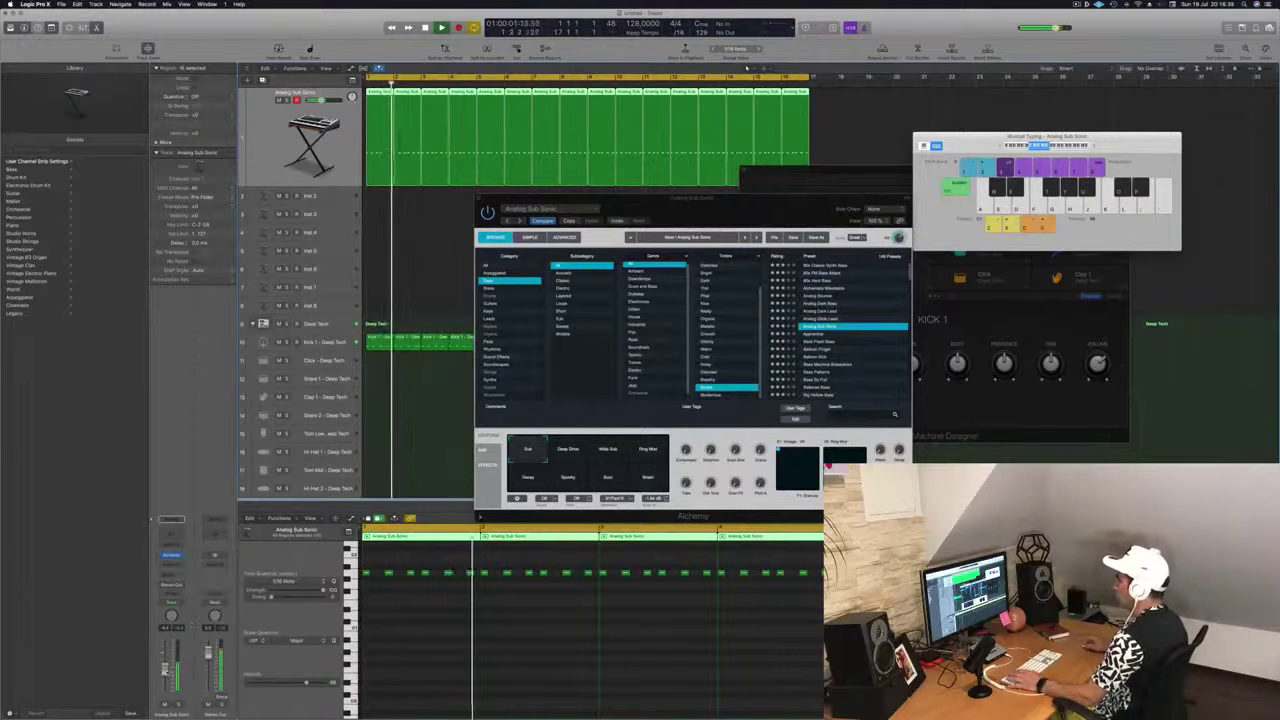
key("Return")
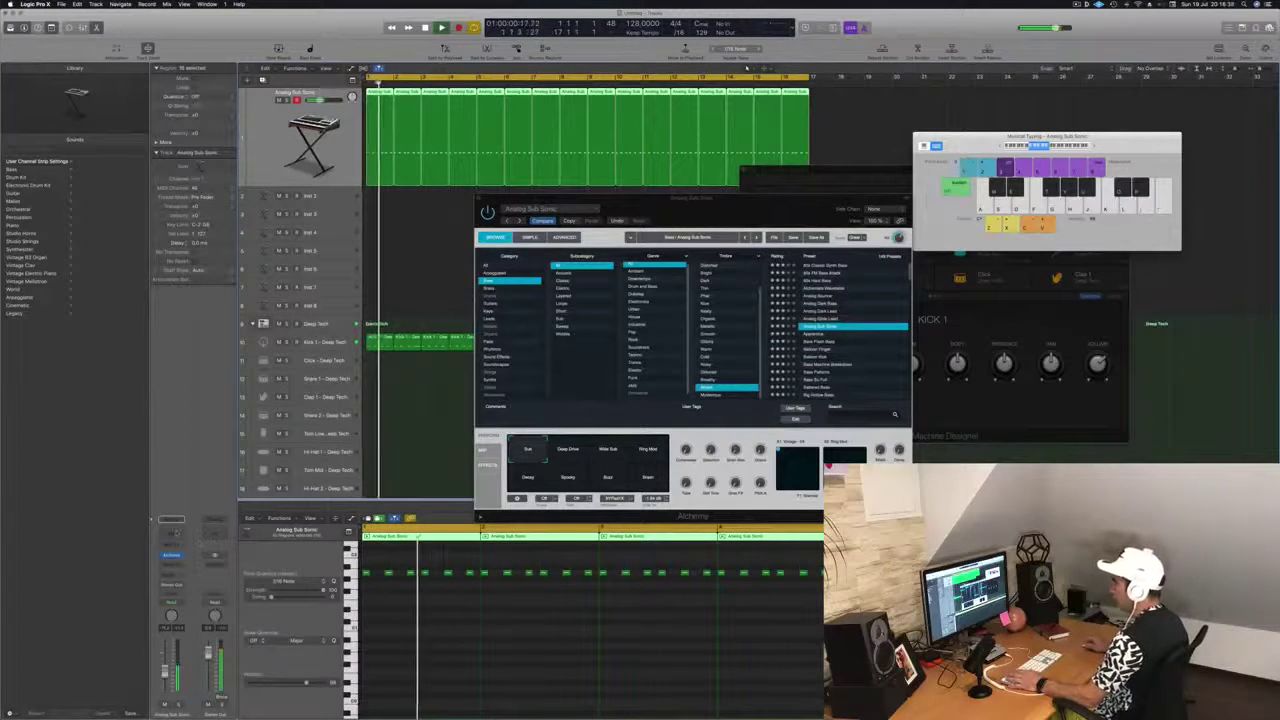
Insert a Channel EQ and a Compressor on the Analog Sub Sonic channel strip.
left_click(171, 534)
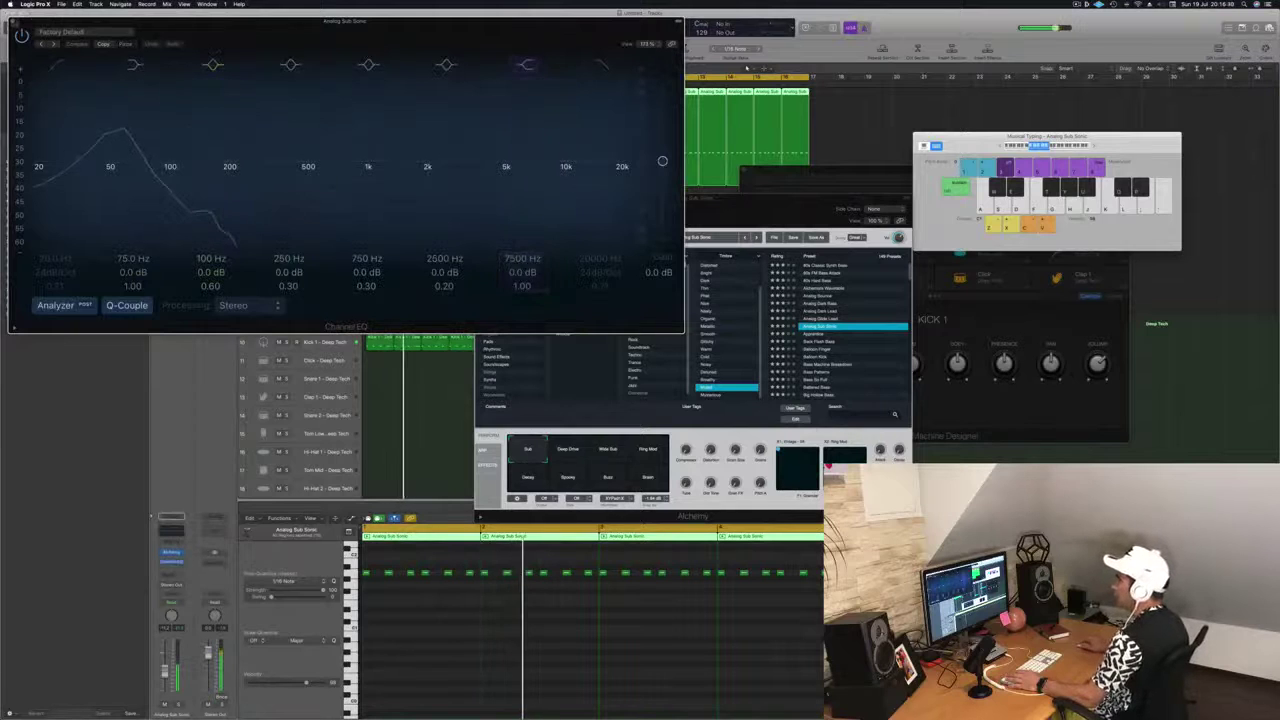
key("super+w")
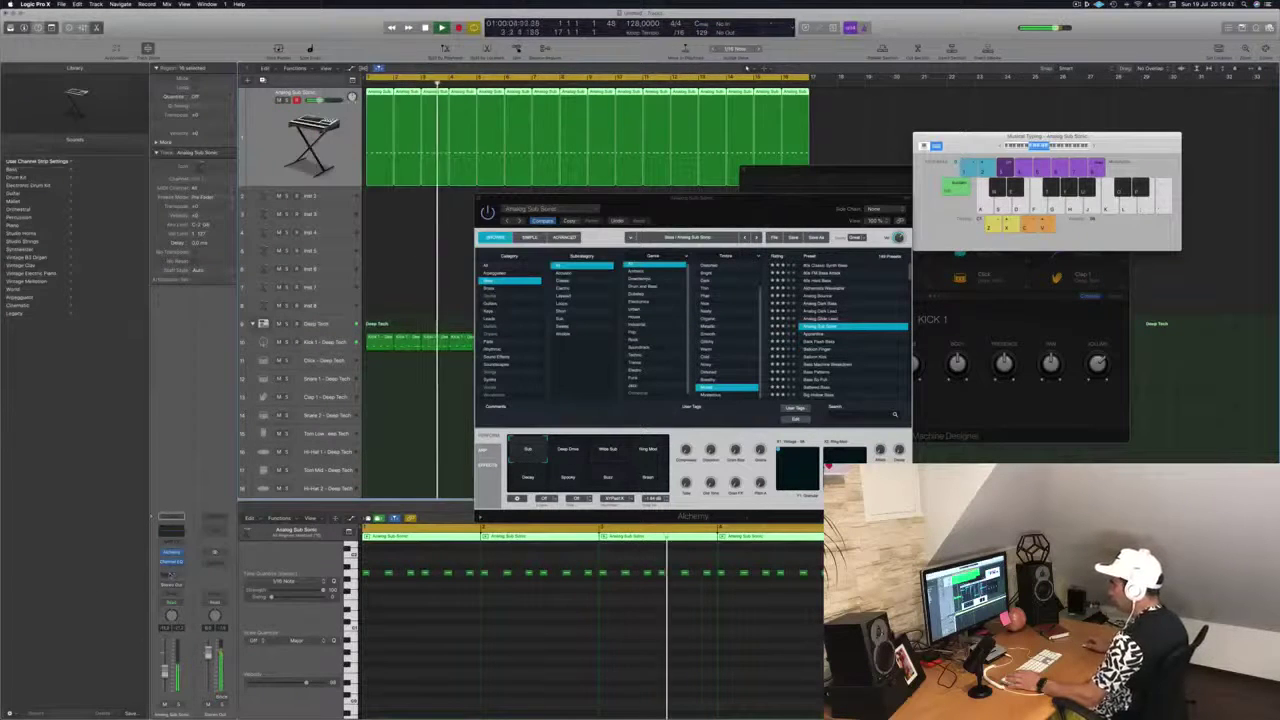
left_click(171, 567)
mouse_move(186, 594)
left_click(240, 594)
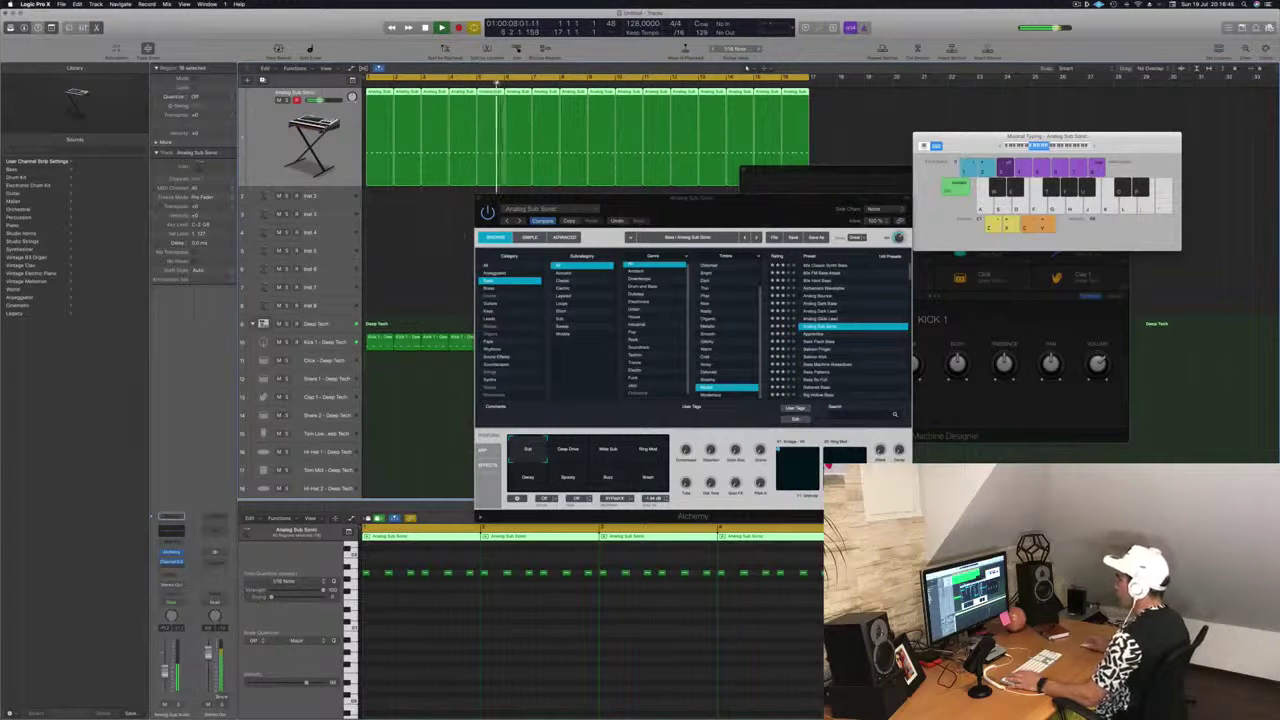
Set the bass Compressor's side chain to the bus fed by Kick 1 and Kick 2.
left_click_drag(371, 80, 679, 218)
left_click(748, 218)
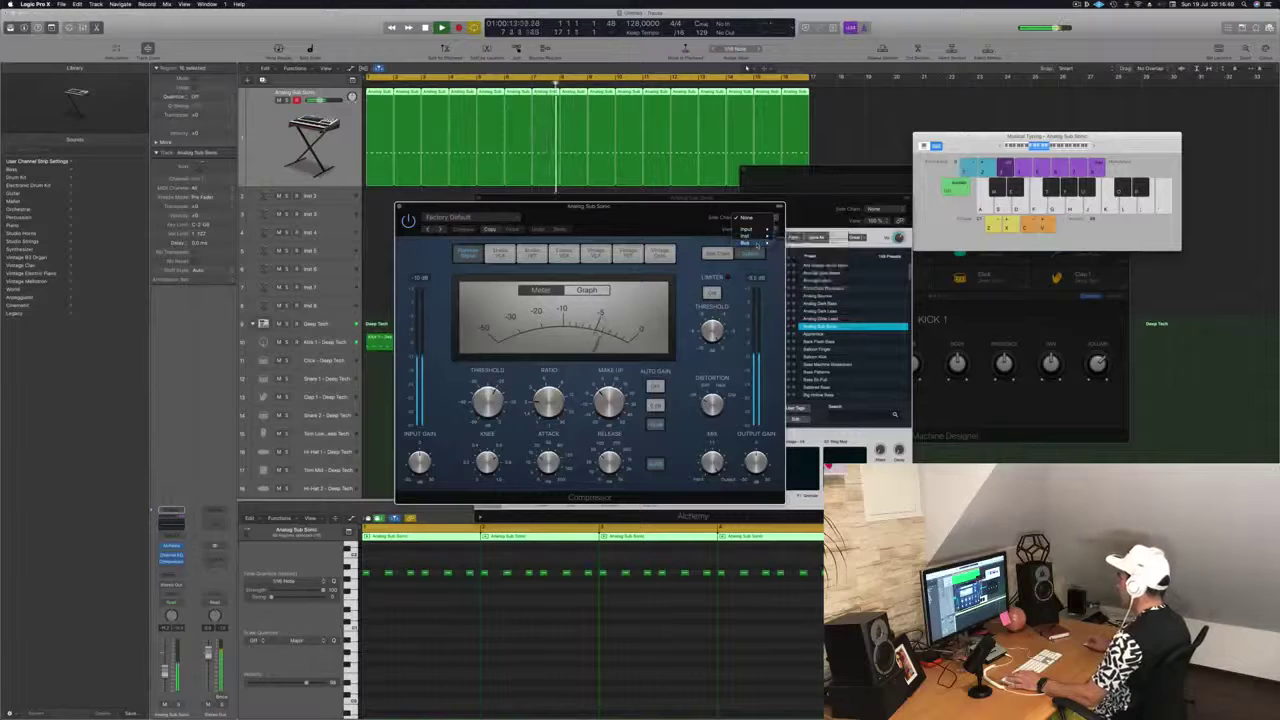
mouse_move(746, 243)
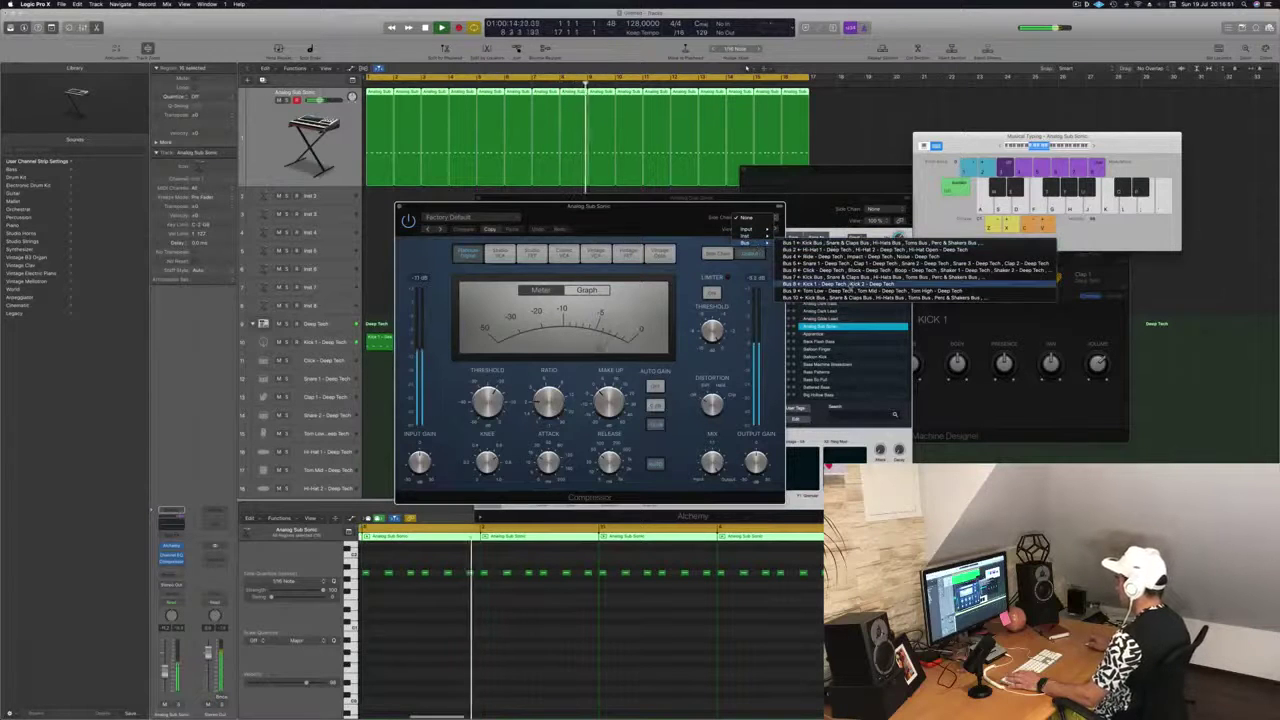
left_click(800, 256)
left_click_drag(640, 226, 820, 235)
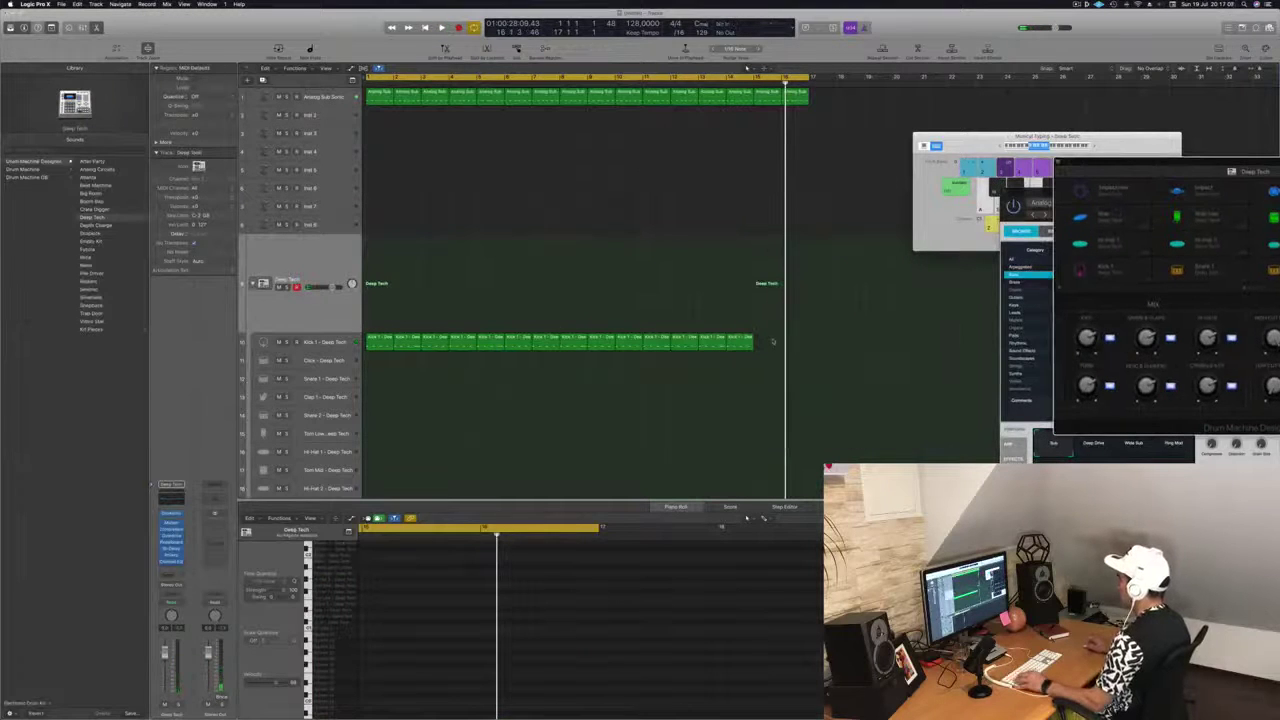
Copy the last two kick regions into bars 15 and 16, replay from the start, and select the Analog Sub Sonic track.
left_click_drag(712, 346, 769, 348)
key("Return")
key("space")
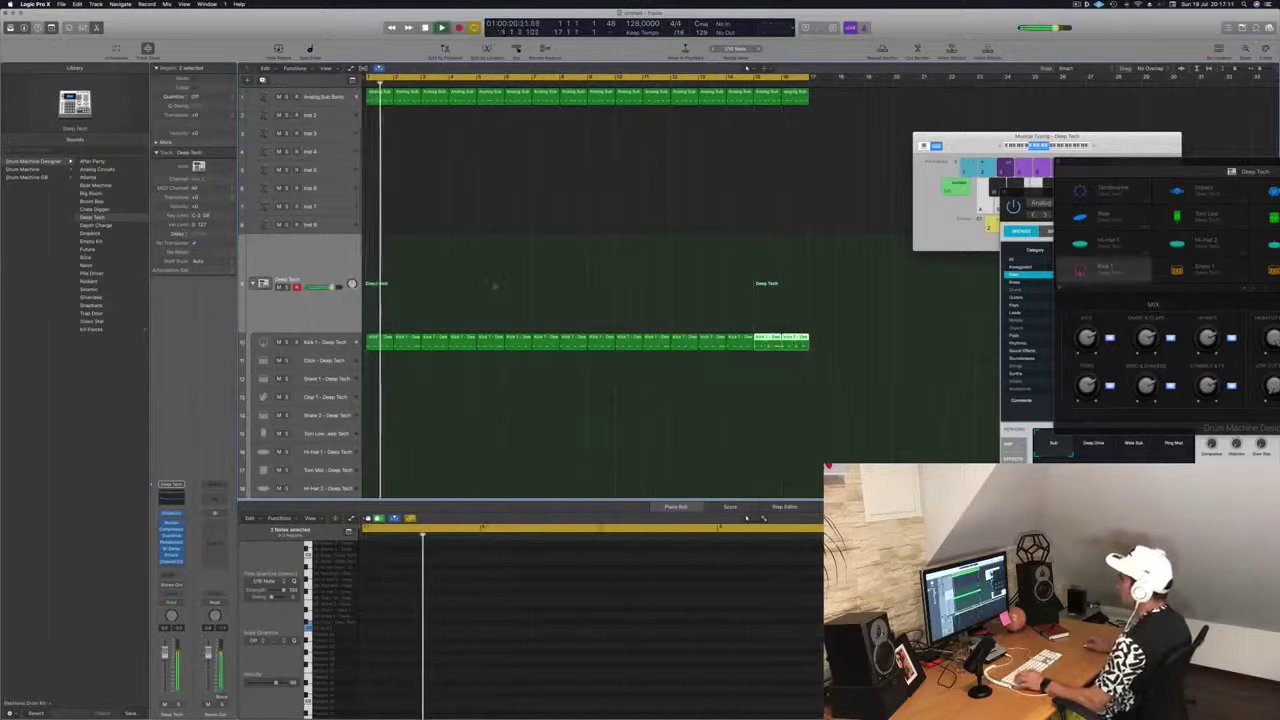
scroll(482, 291, "down", 6)
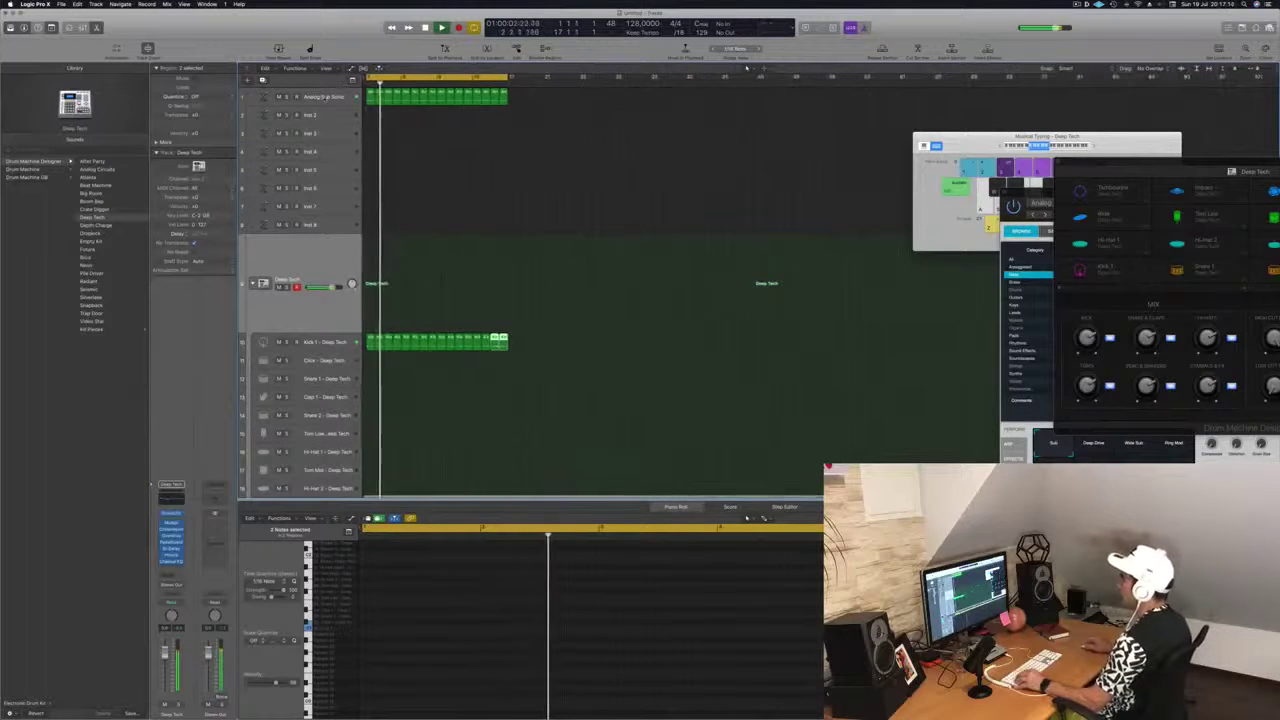
left_click(322, 97)
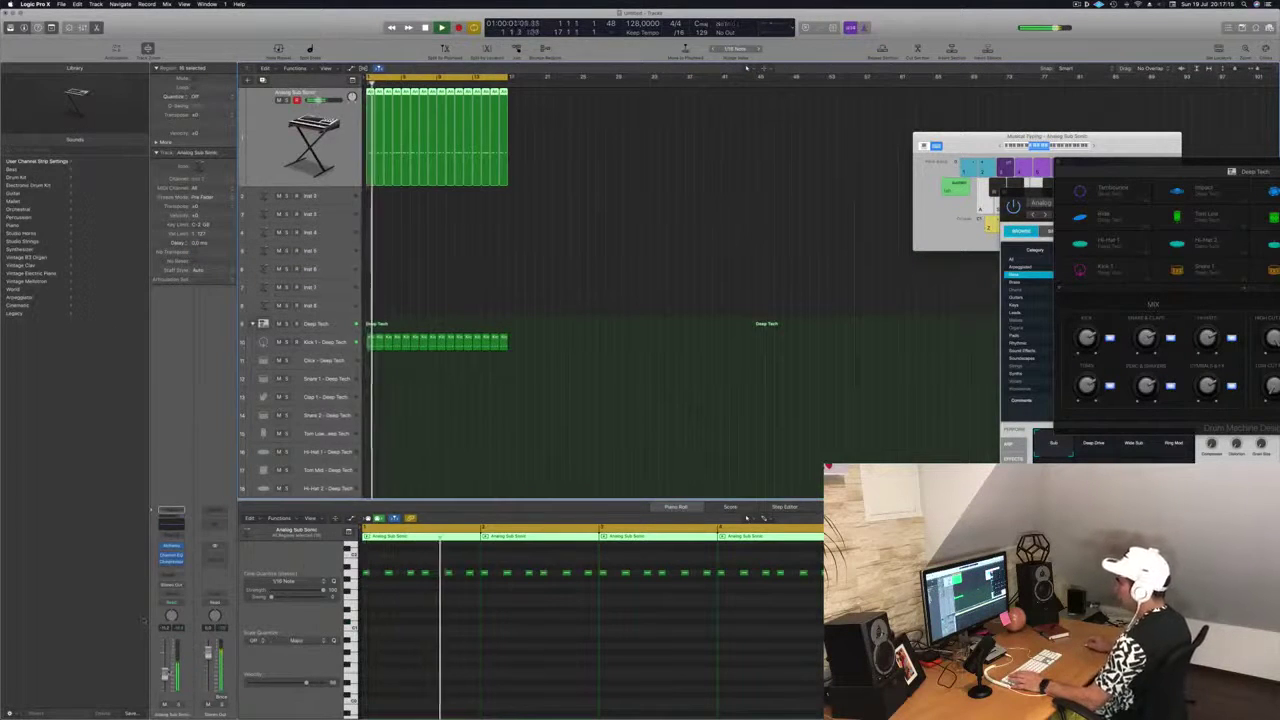
Move the bar 1 kick region to the Snare 1 track and turn its notes into snare hits on beats 2 and 4.
scroll(475, 359, "down", 3)
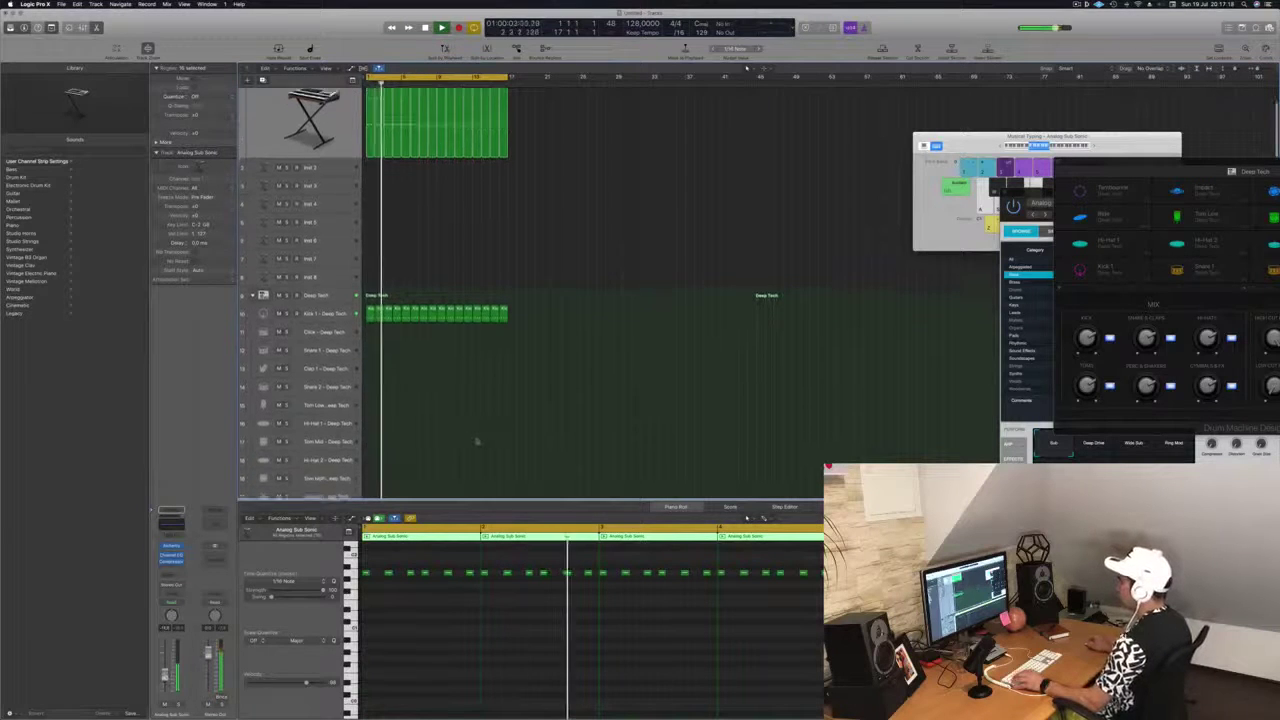
left_click(370, 272)
left_click_drag(370, 272, 370, 309)
left_click_drag(468, 620, 317, 643)
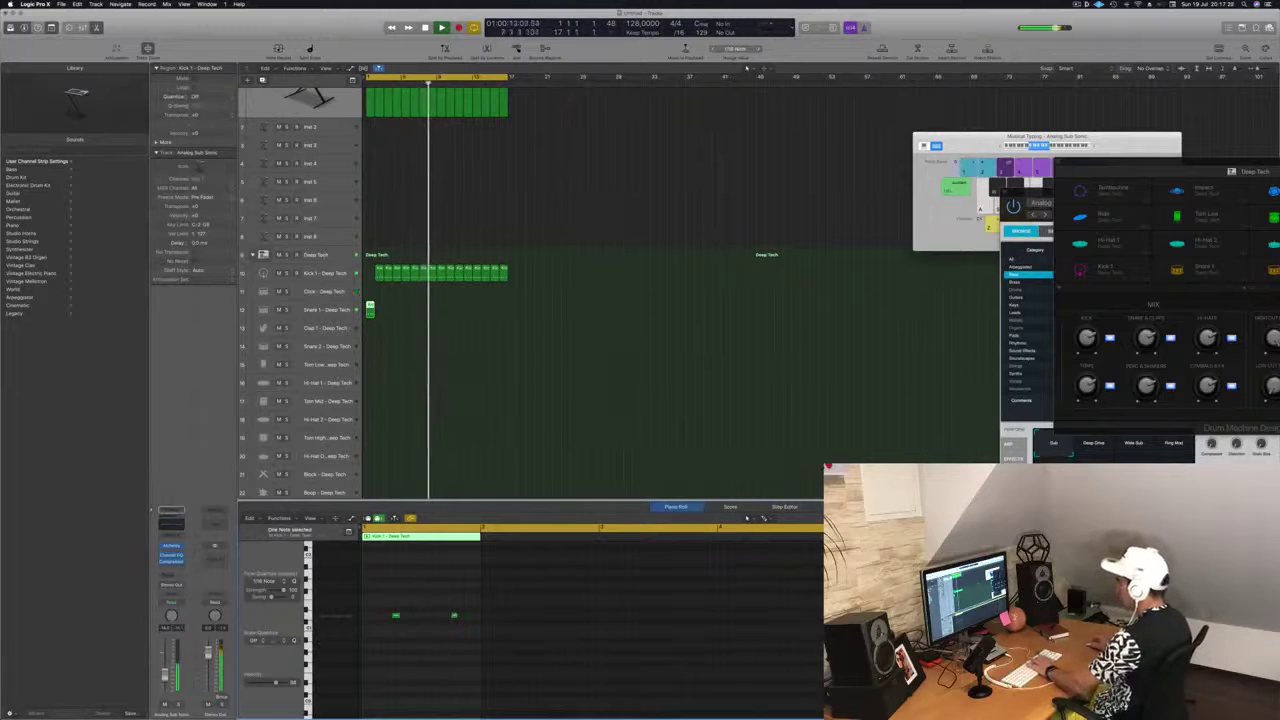
Copy a kick region back into bar 1 of Kick 1 and duplicate the snare region across all 16 bars.
left_click(380, 271)
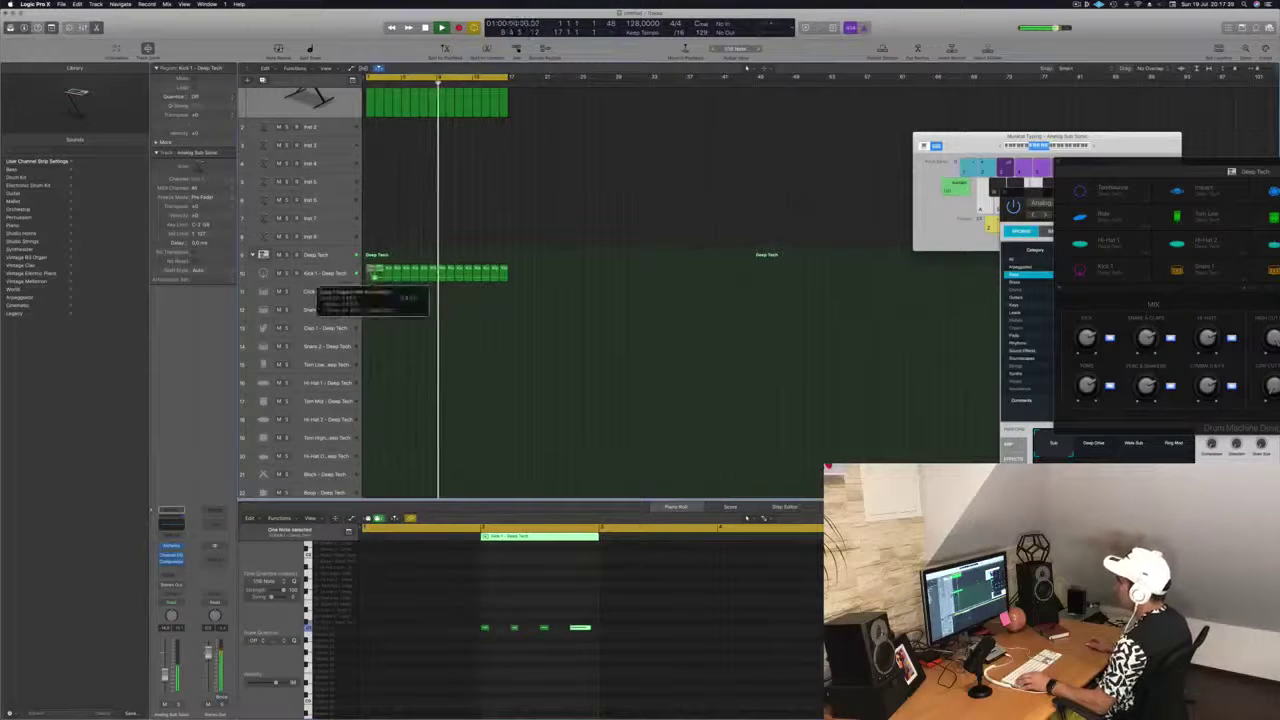
left_click_drag(370, 279, 438, 306)
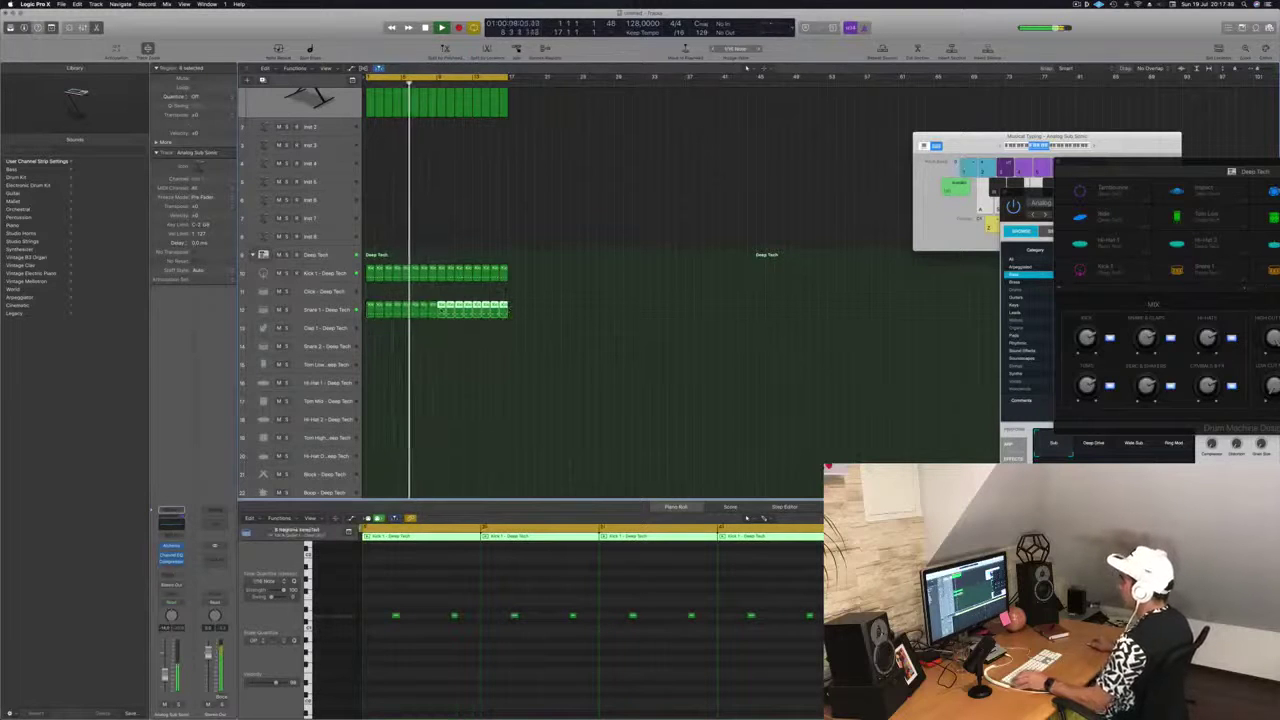
left_click(414, 324)
Adjust the attack and release gain in Snare 1's Enveloper and lower the Snare 1 track volume slightly.
left_click(341, 311)
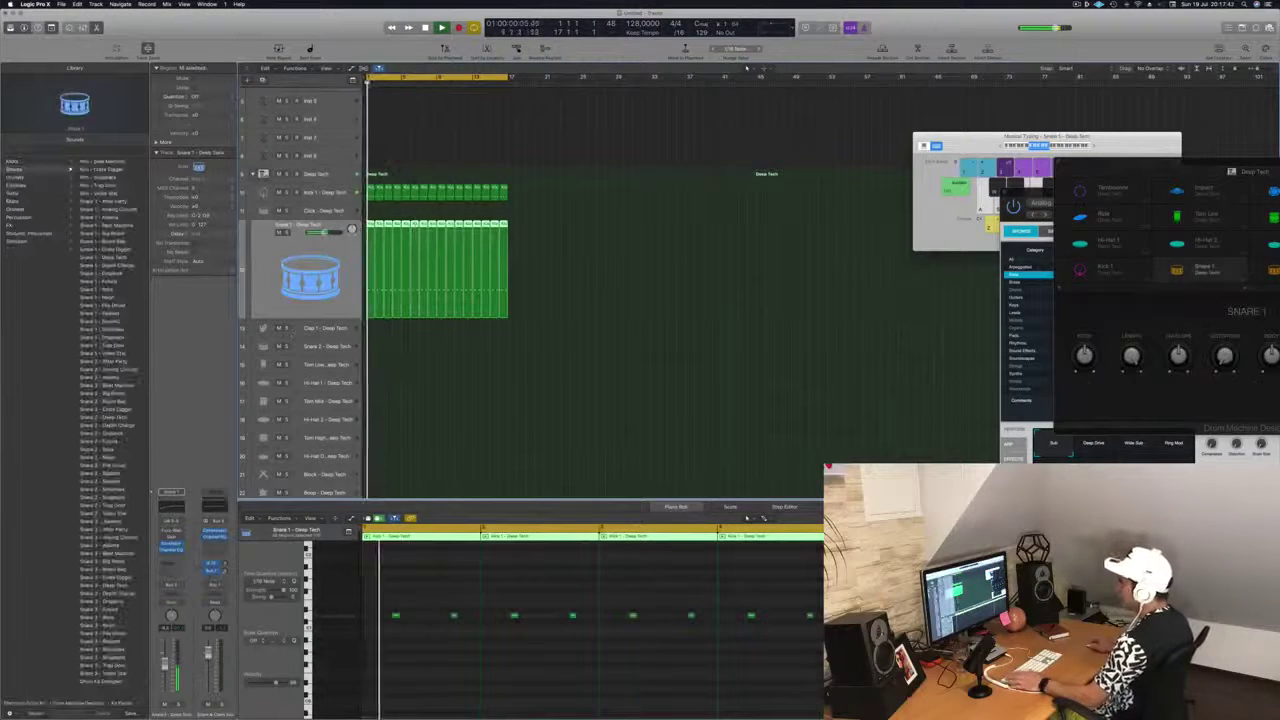
left_click(172, 544)
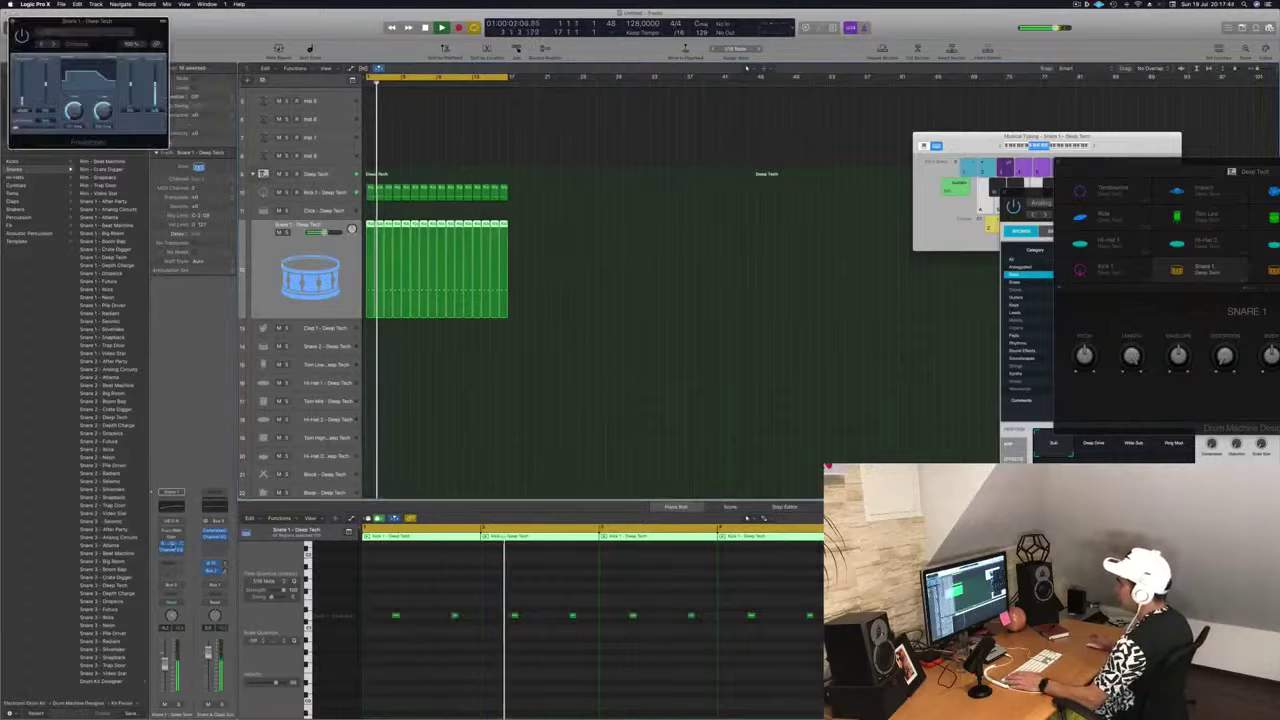
left_click_drag(128, 22, 560, 217)
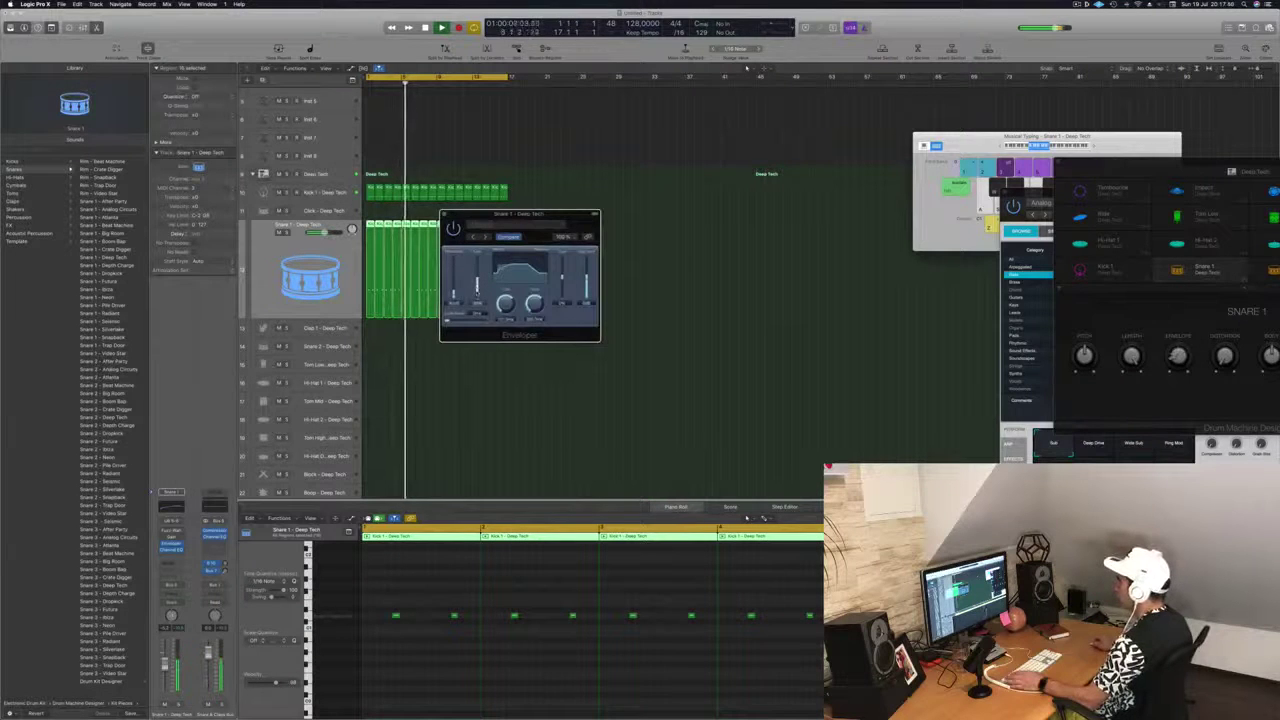
left_click_drag(477, 299, 479, 263)
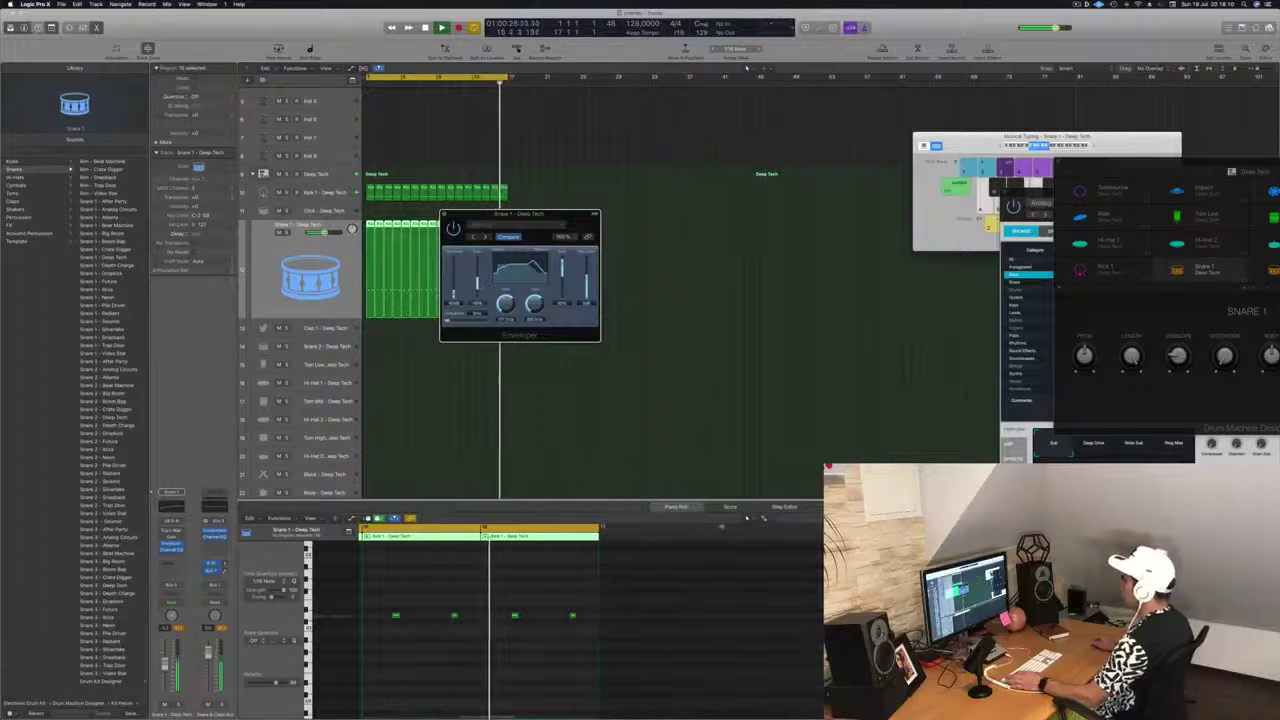
left_click_drag(520, 214, 572, 220)
left_click_drag(165, 664, 165, 670)
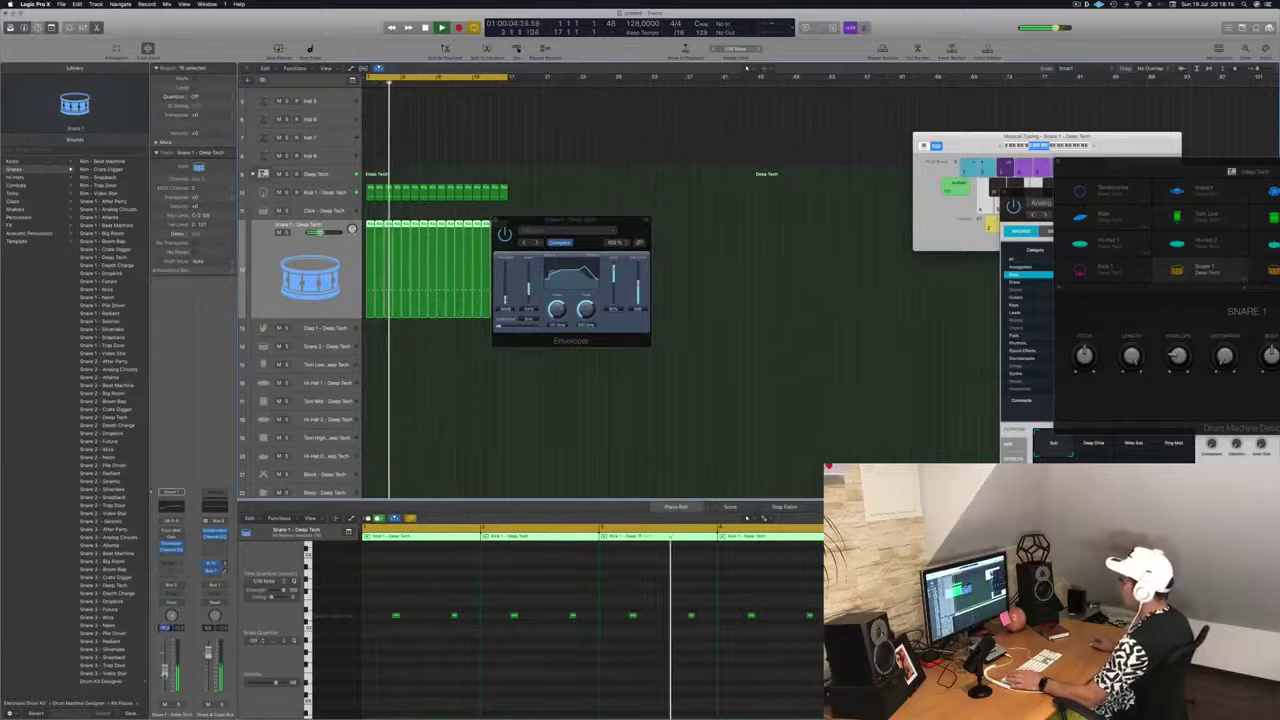
left_click(495, 220)
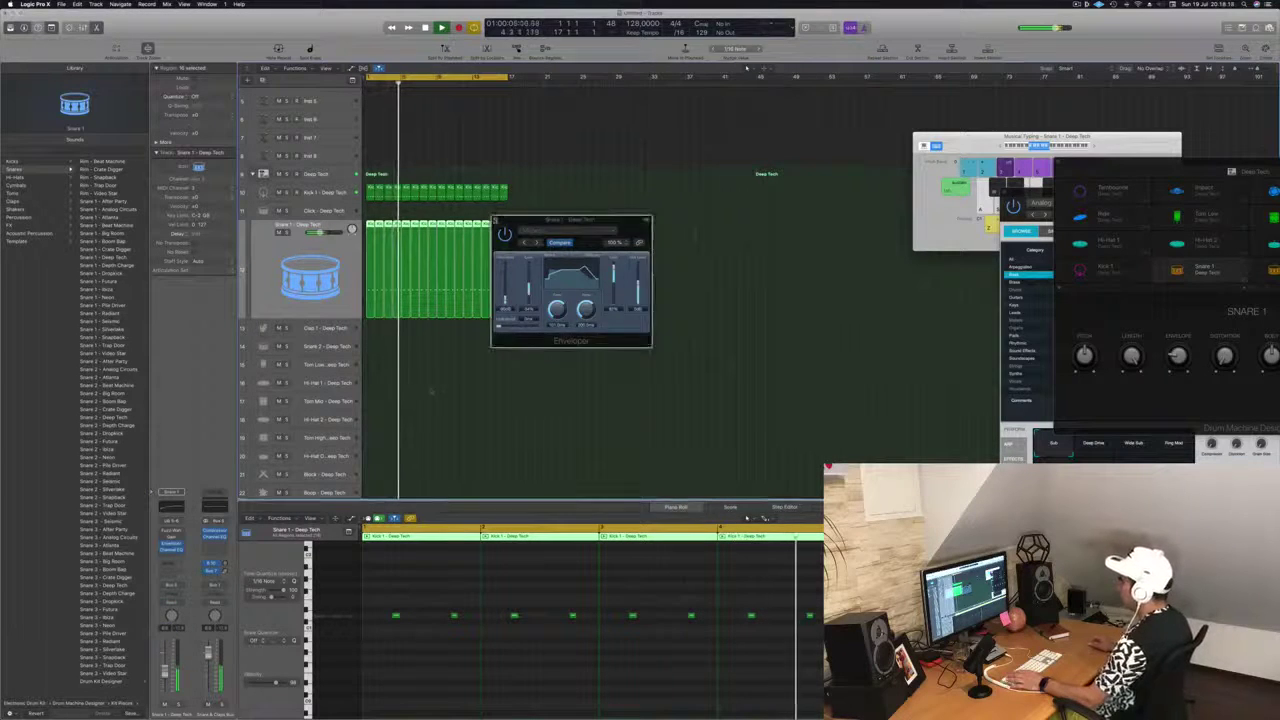
Copy the bar 1 kick region onto the Hi-Hat 1 track at bar 1.
scroll(388, 405, "down", 1)
scroll(388, 405, "down", 1)
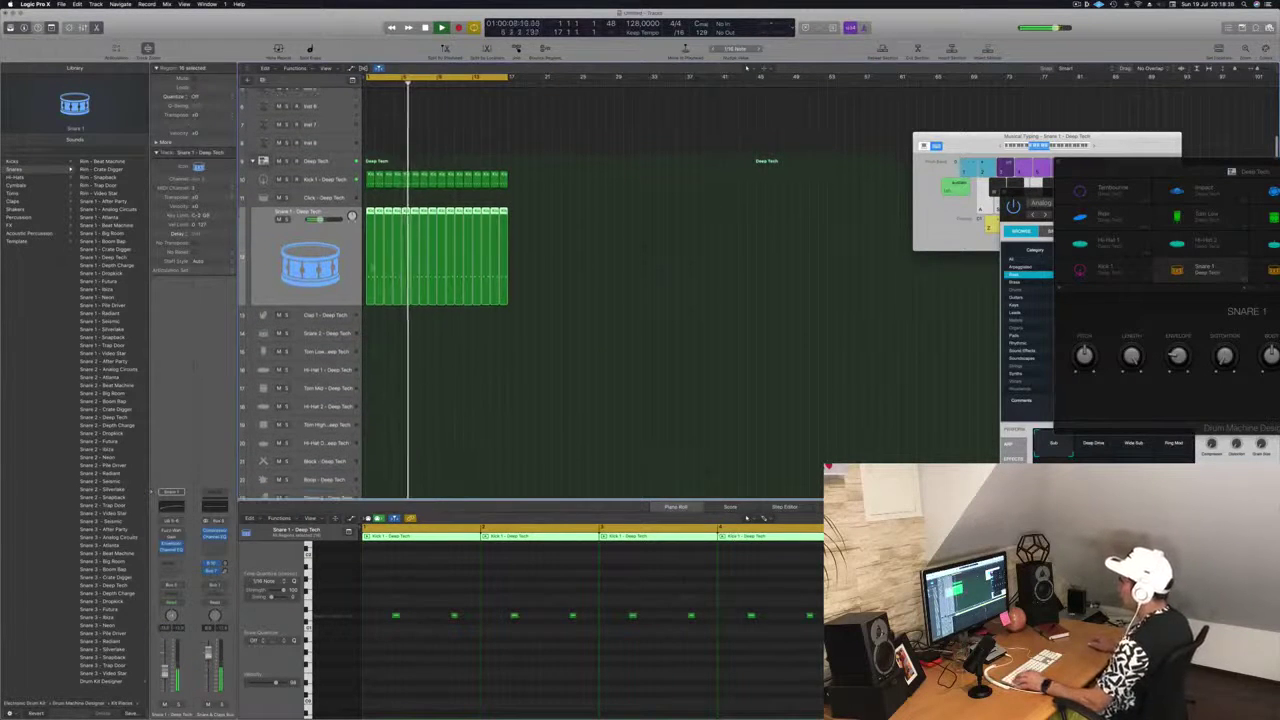
left_click(374, 185)
left_click_drag(374, 186, 370, 369)
key("super+z")
Transpose the four notes of the copied Hi-Hat 1 region up six semitones.
left_click_drag(375, 614, 480, 645)
key("alt+Up")
key("alt+Up")
key("alt+Up")
key("alt+Up")
key("alt+Up")
key("alt+Up")
key("alt+Up")
key("alt+Down")
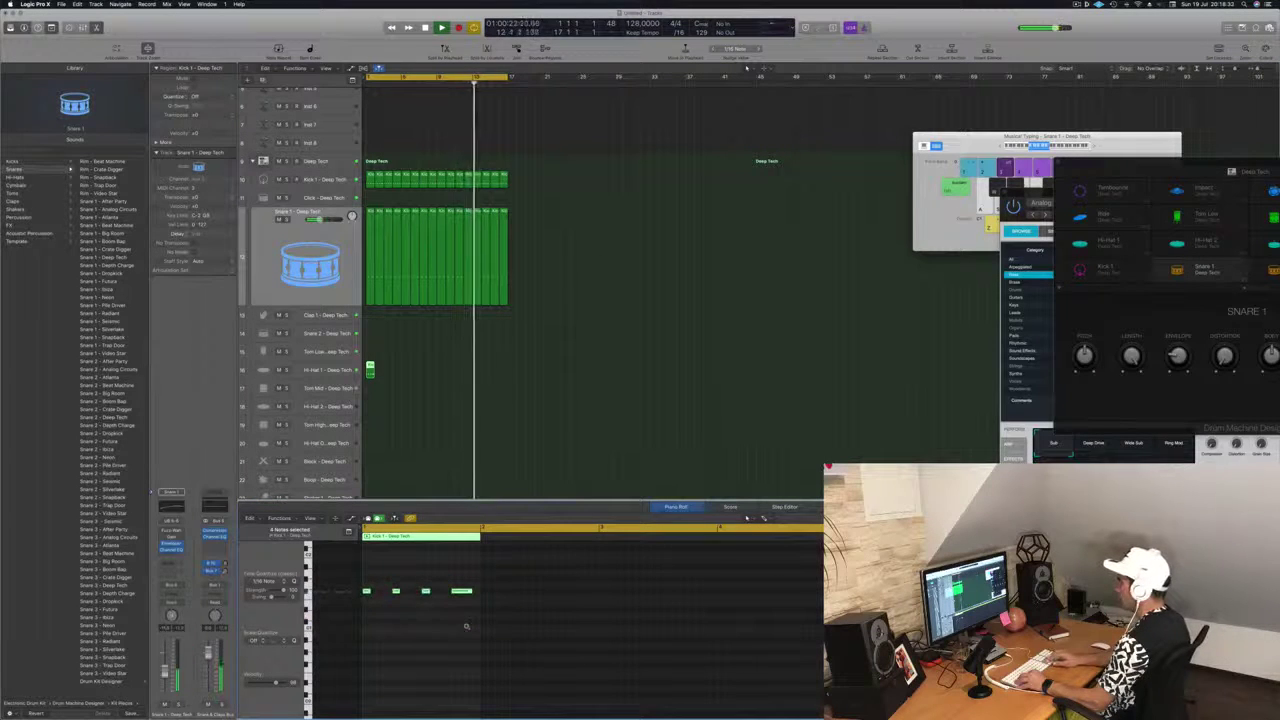
Shorten the last note of the Hi-Hat 1 region and add copies of its four notes an eighth note later.
key("Return")
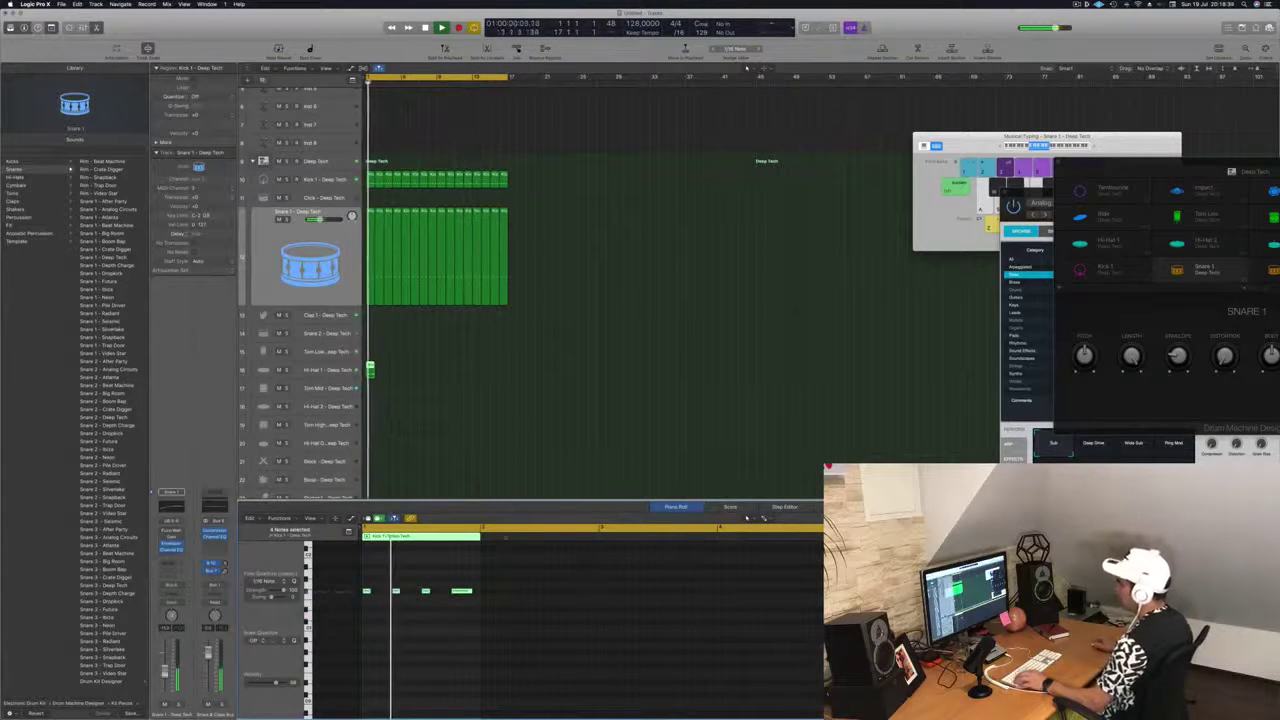
left_click(443, 617)
key("space")
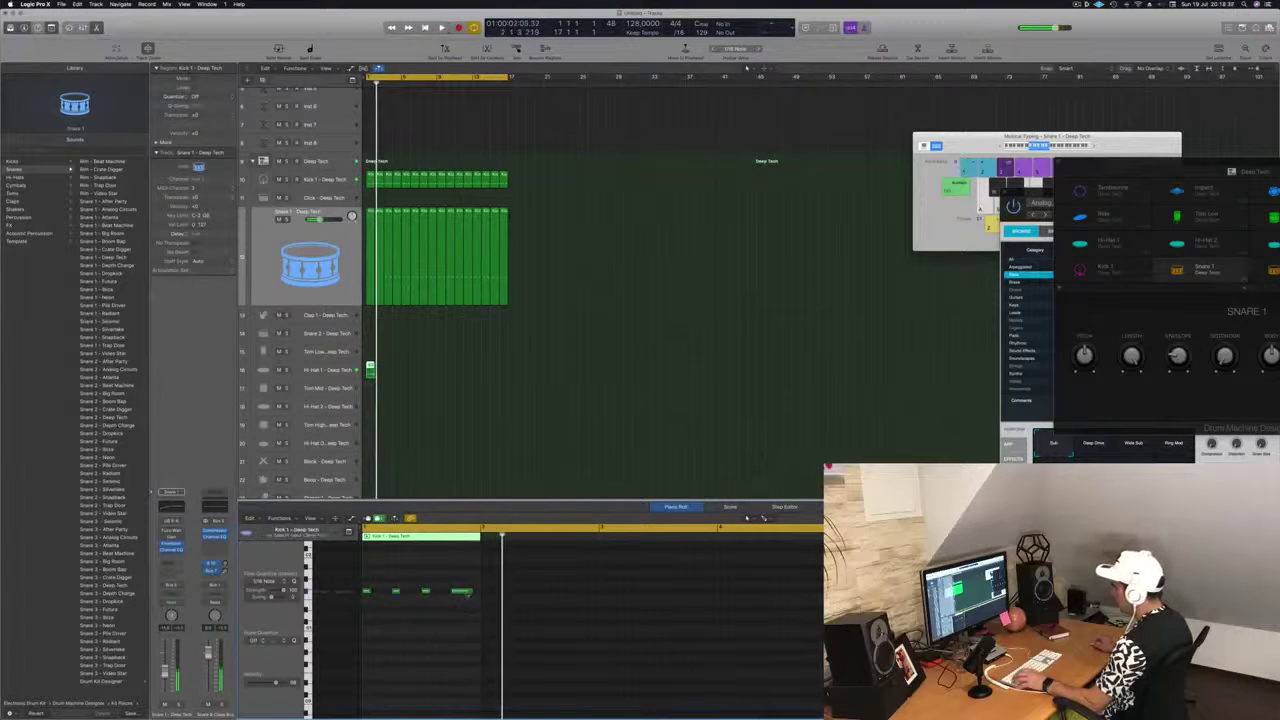
mouse_move(472, 592)
left_mouse_down()
mouse_move(457, 595)
mouse_move(482, 608)
left_mouse_up()
key("super+z")
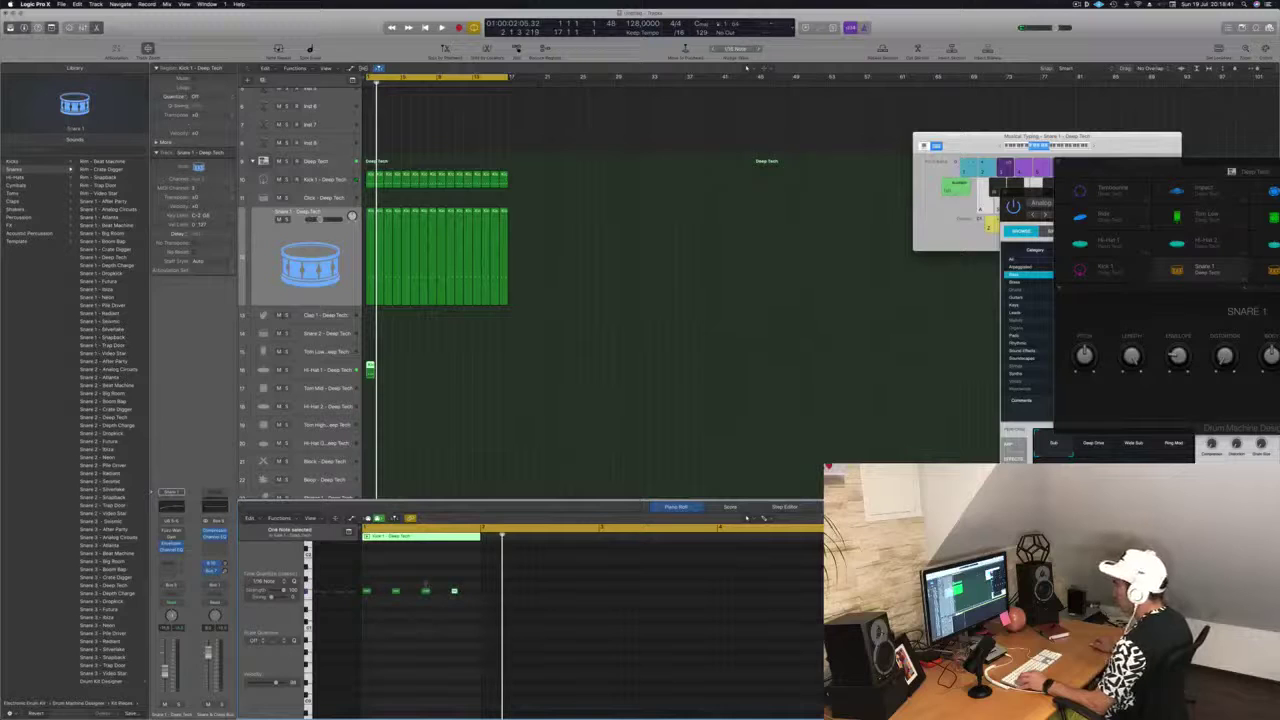
left_click_drag(367, 592, 381, 592)
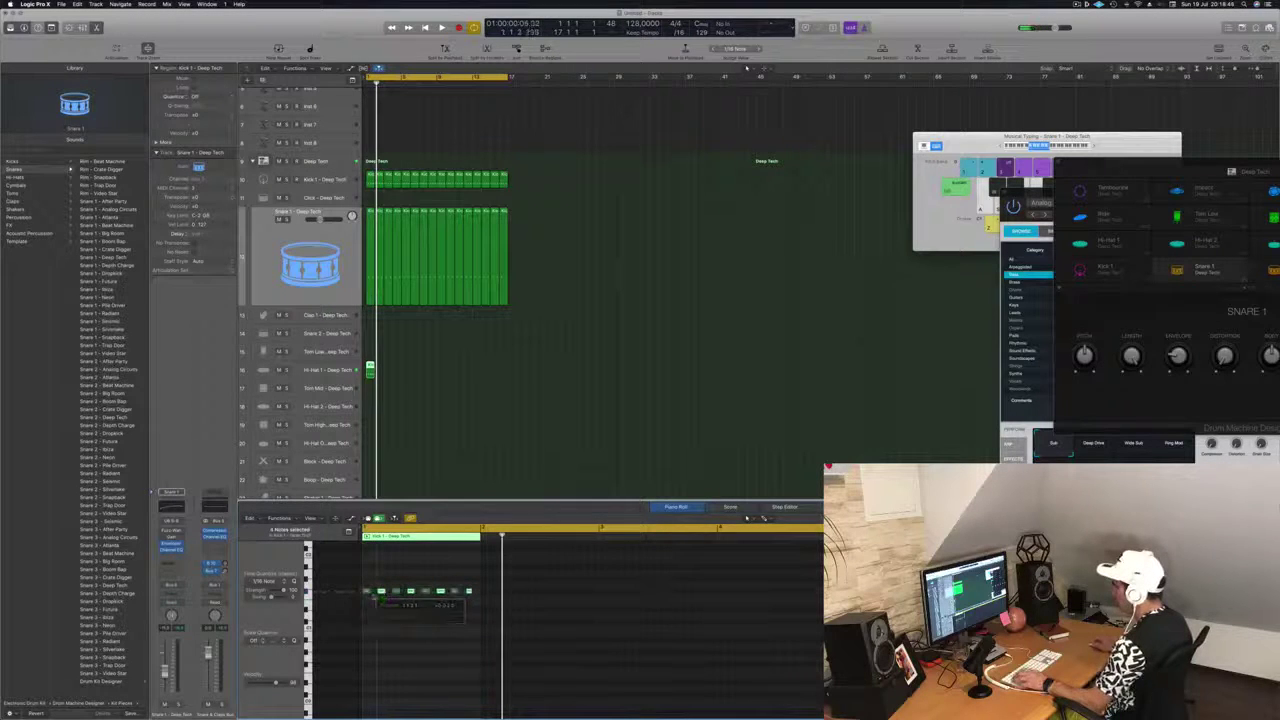
key("space")
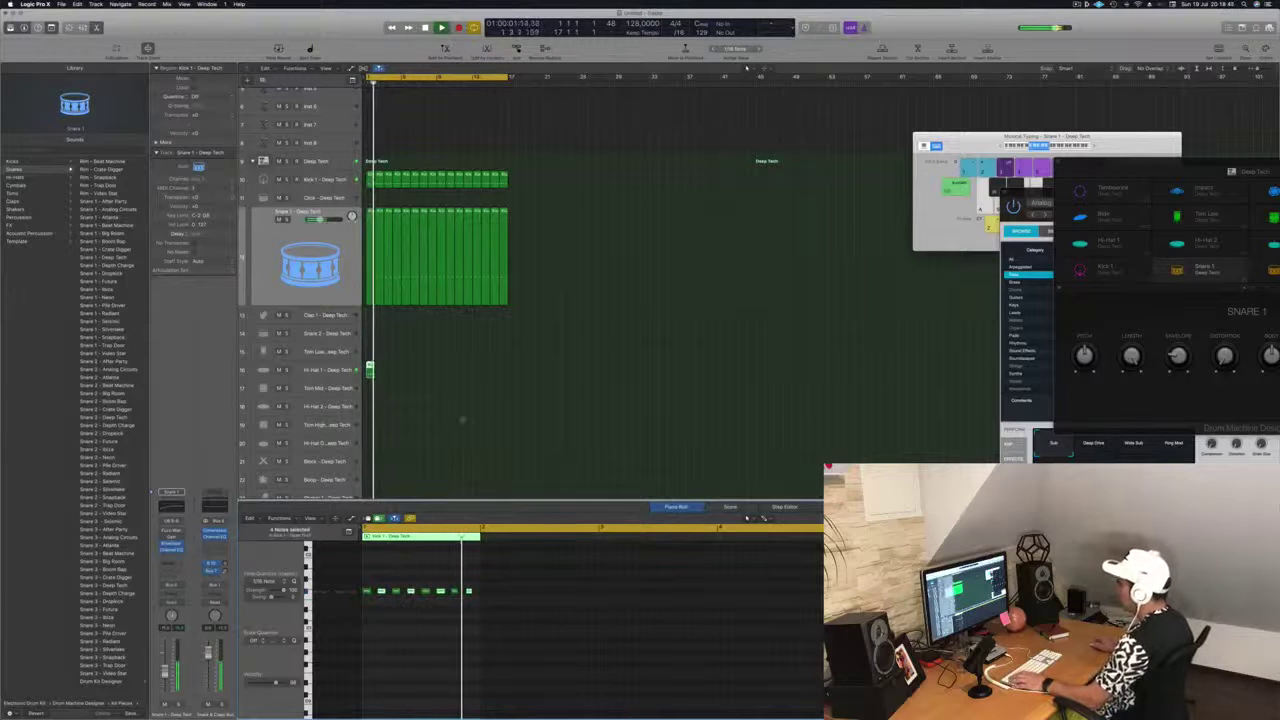
Duplicate the edited Hi-Hat 1 region across all 16 bars and select the Hi-Hat 1 track.
left_click_drag(368, 370, 484, 379)
key("super+Right")
left_click(368, 366)
key("space")
left_click(296, 367)
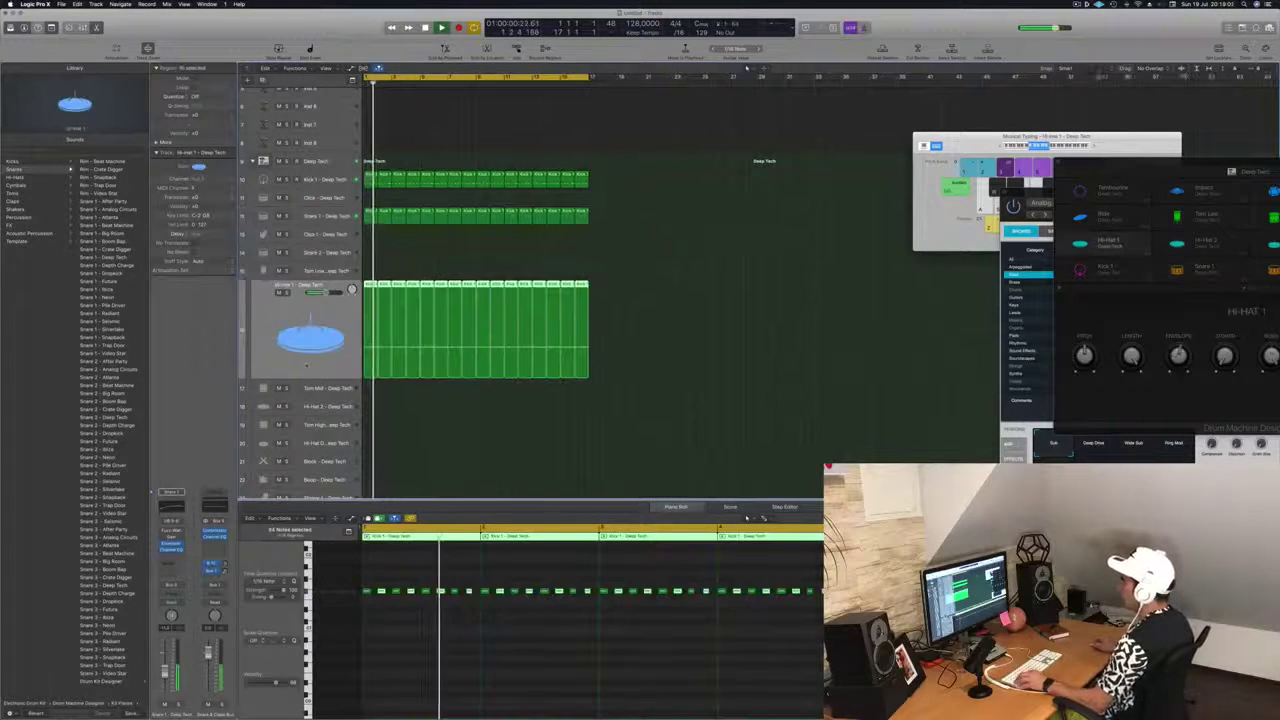
key("super+Left")
key("super+Left")
key("super+Left")
key("super+Left")
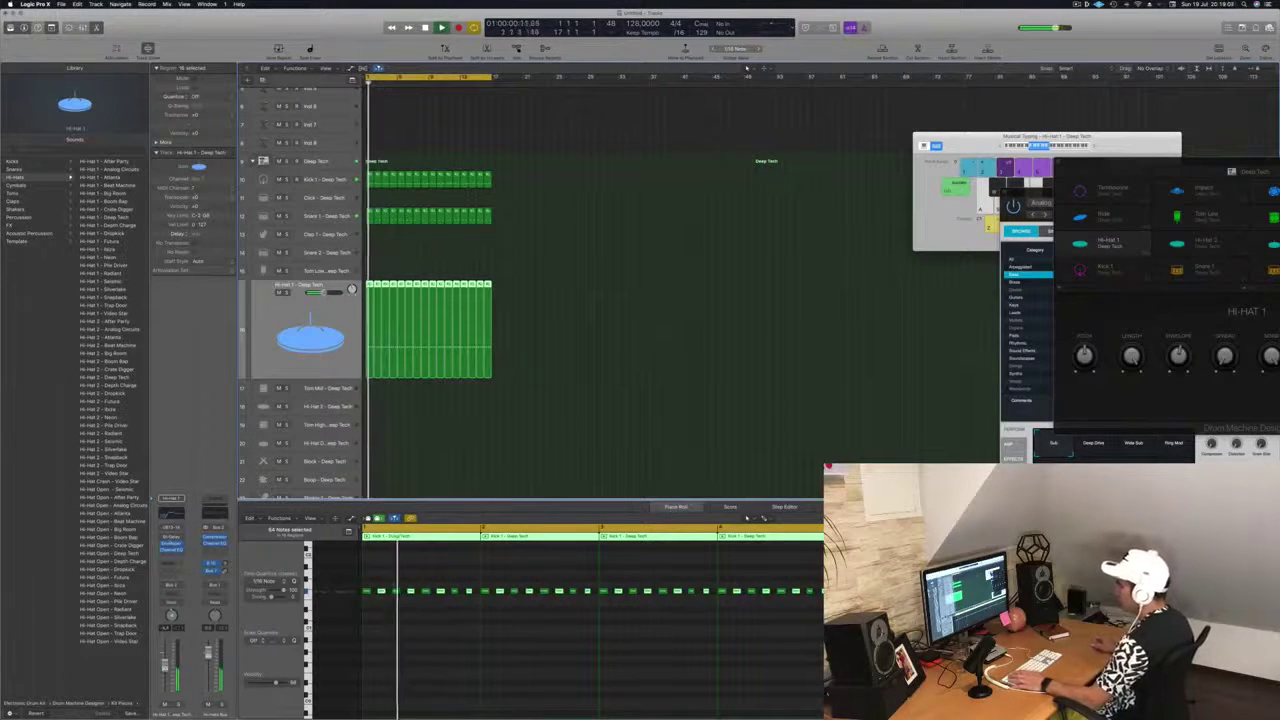
Open the Hi-Hat 1 track's Stereo Delay and load the dual 1/16 delay setting.
left_click(171, 538)
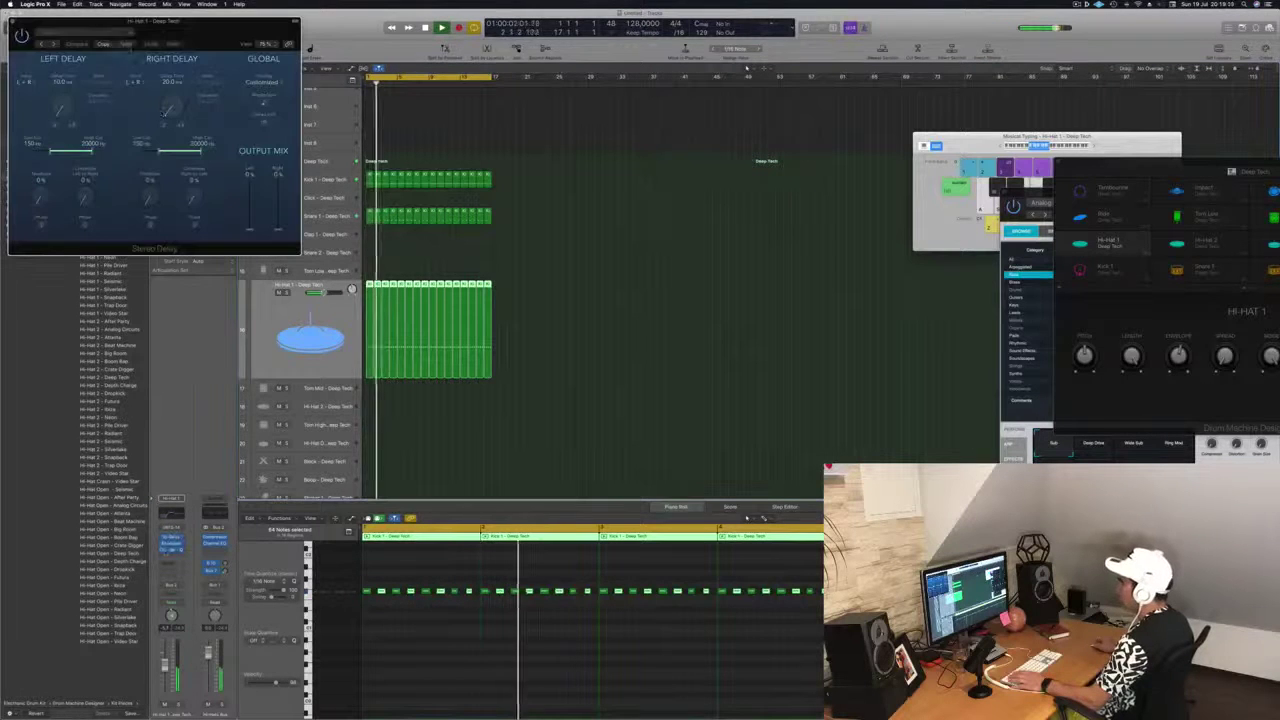
left_click_drag(150, 20, 698, 180)
left_click(446, 174)
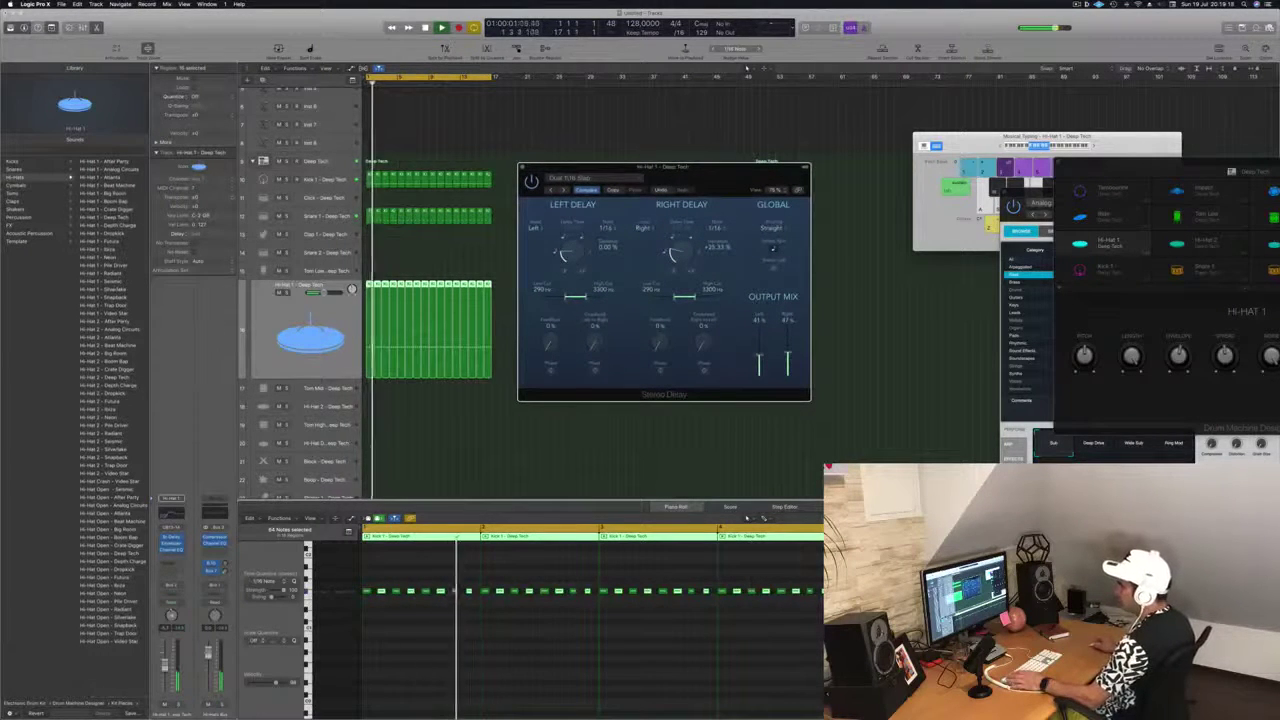
Audition the Hi-Hat 2 sounds upward from Video Star and load Hi-Hat 2 - Future on the selected track.
left_click(103, 474)
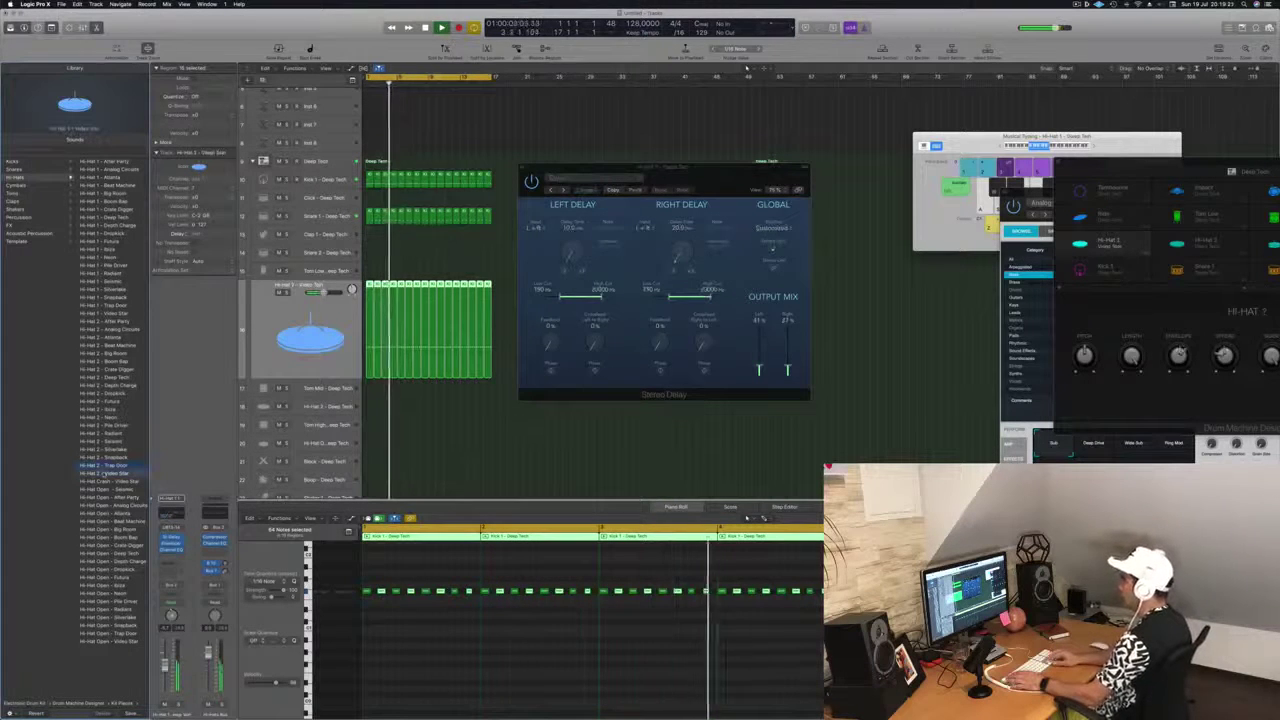
key("Up")
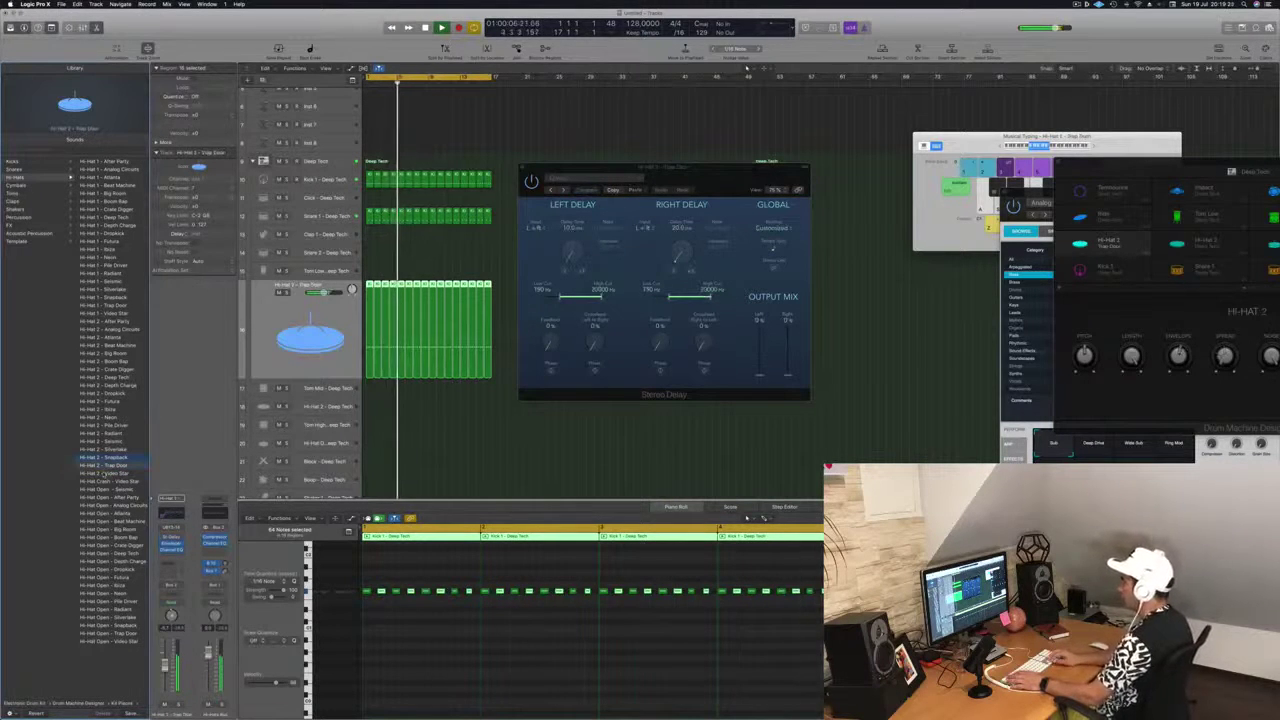
key("Up")
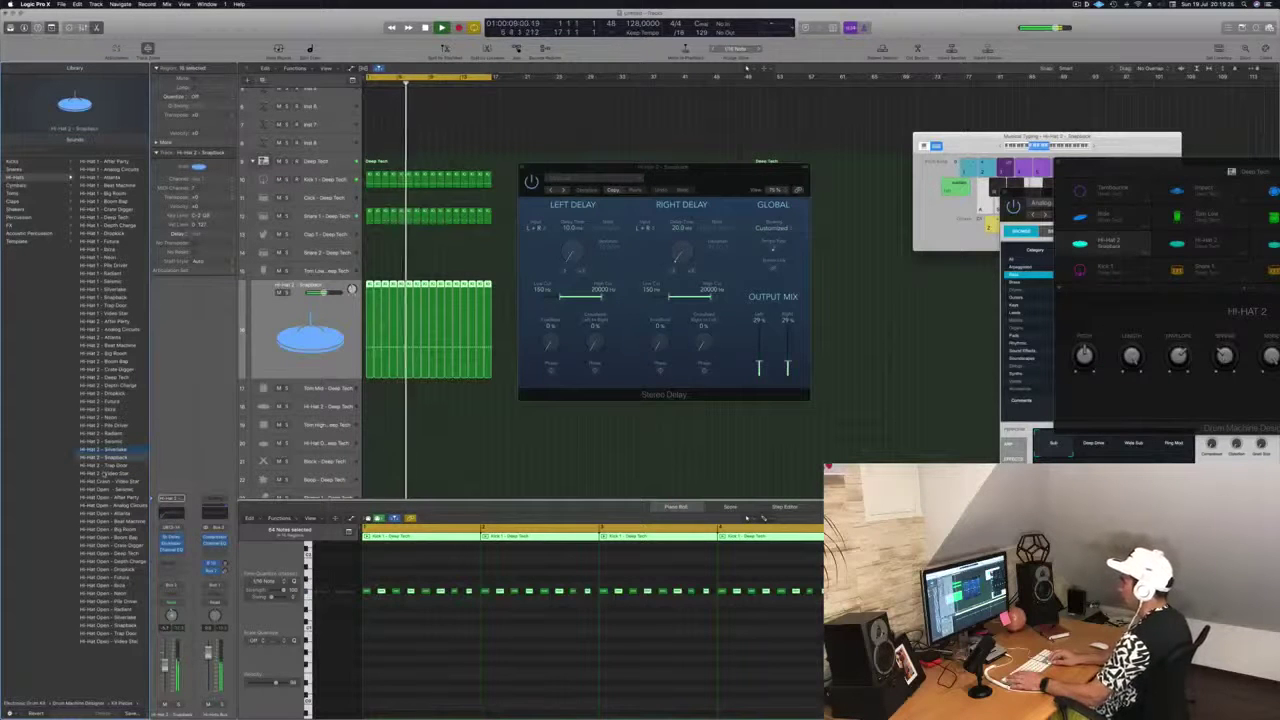
key("Up")
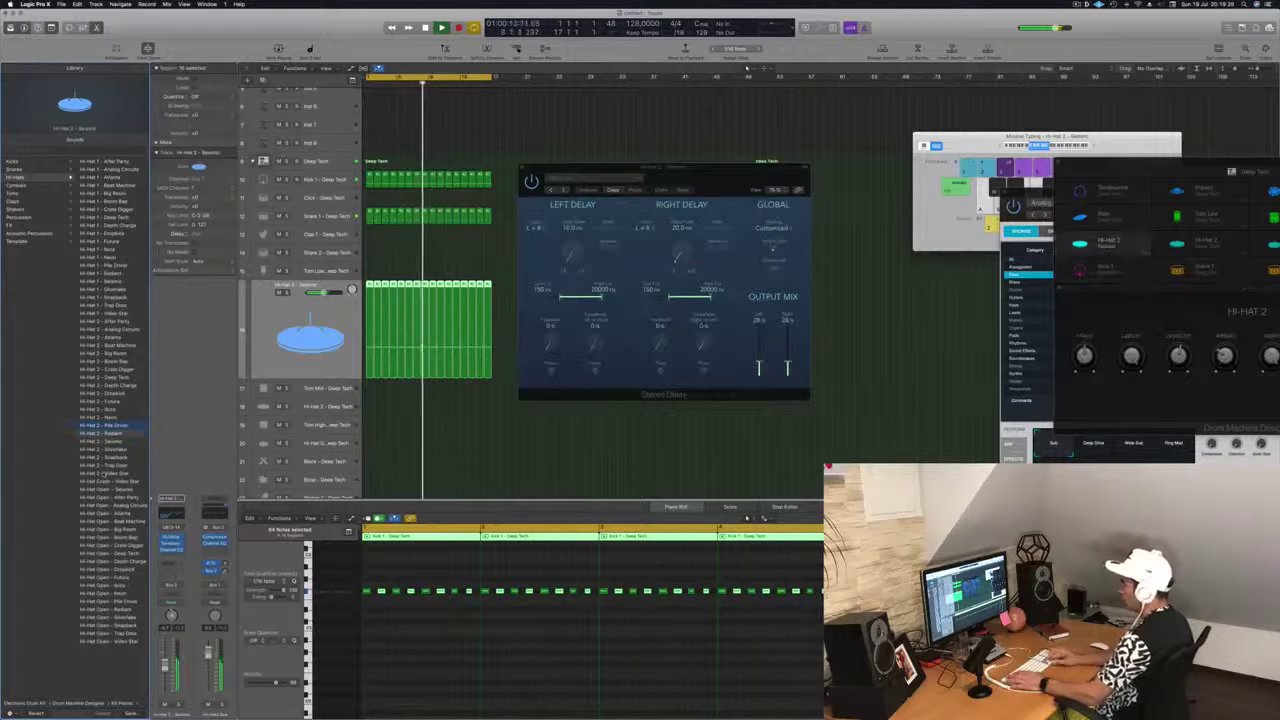
key("Up")
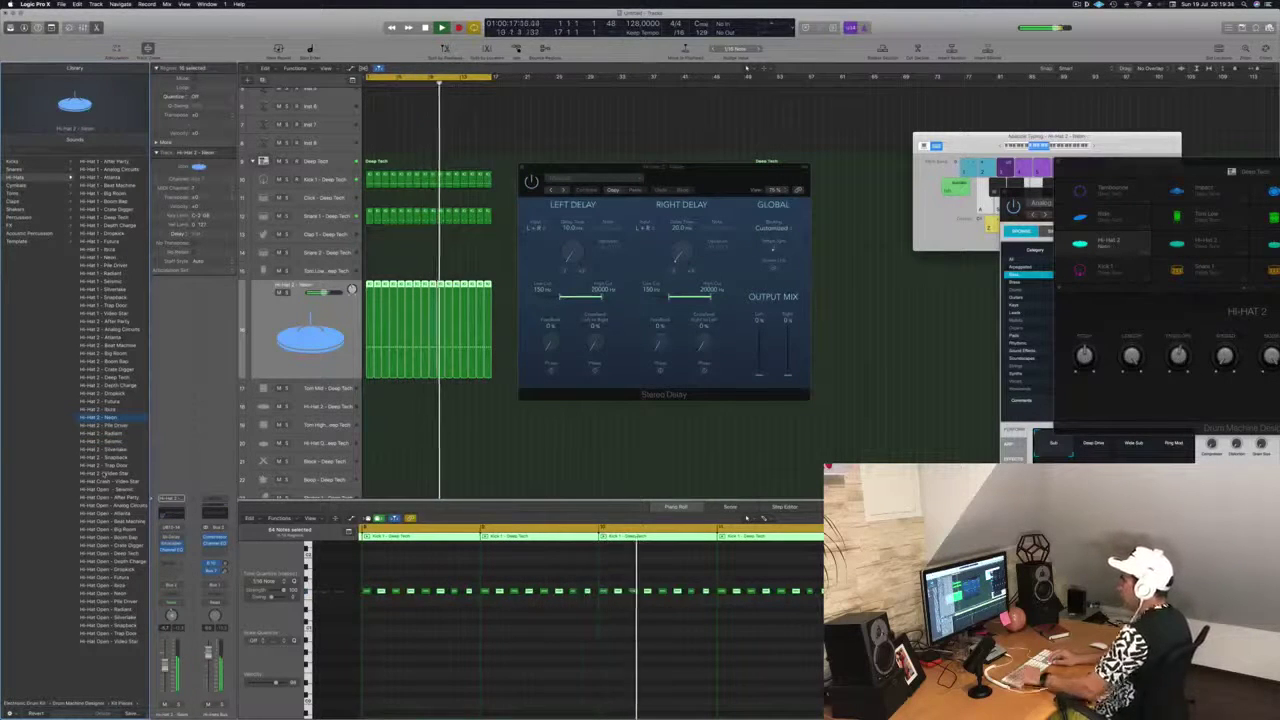
key("Up")
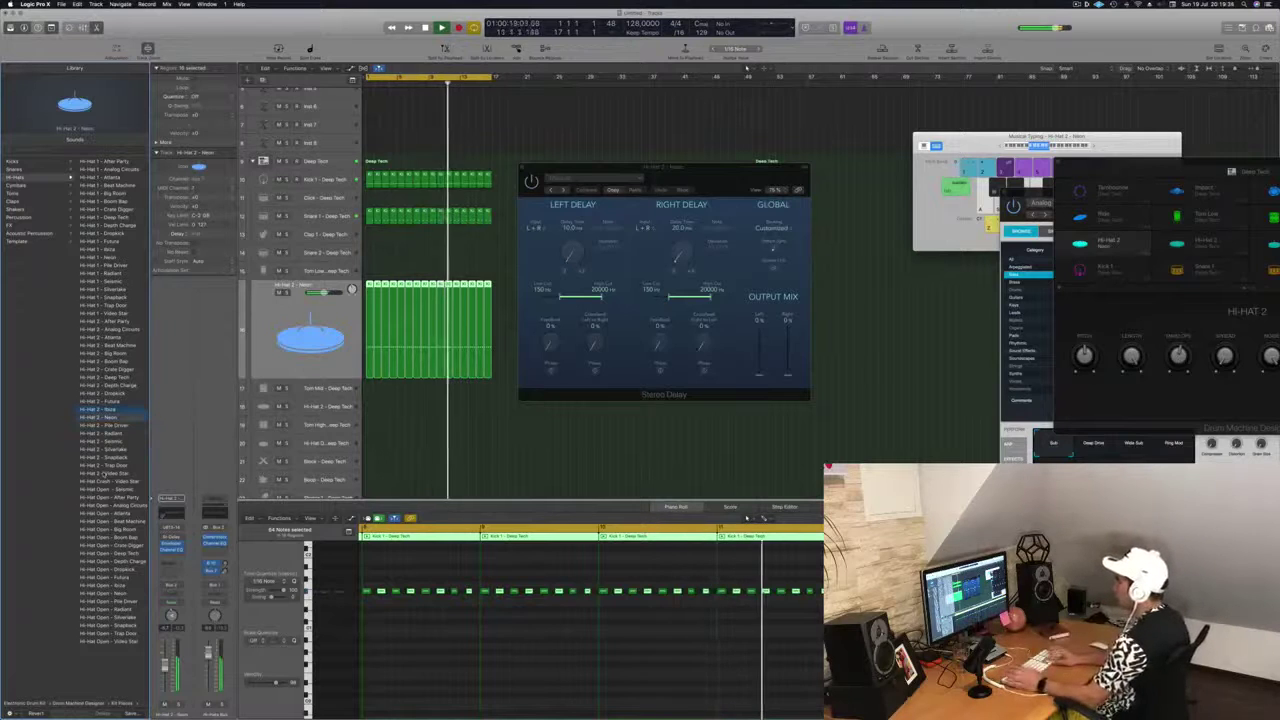
key("Up")
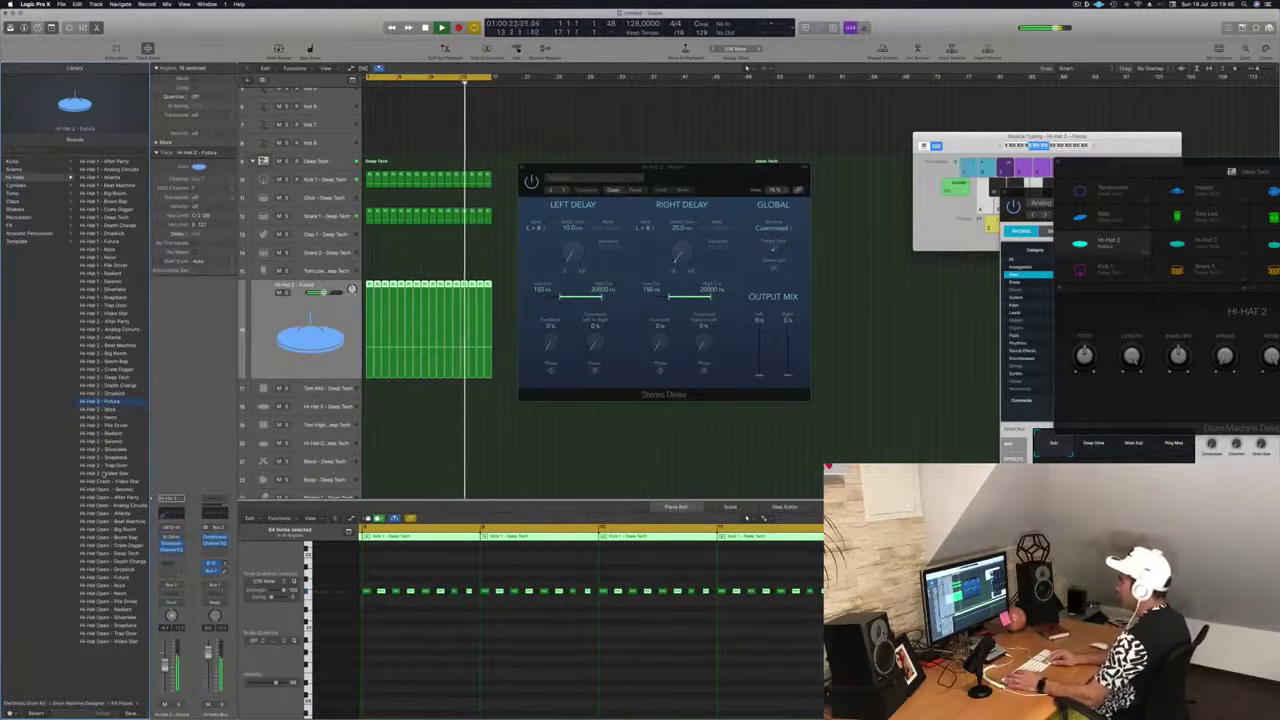
Restore the dual 1/16 setting in the Stereo Delay and lower the hi-hat track's volume slightly.
left_click(550, 191)
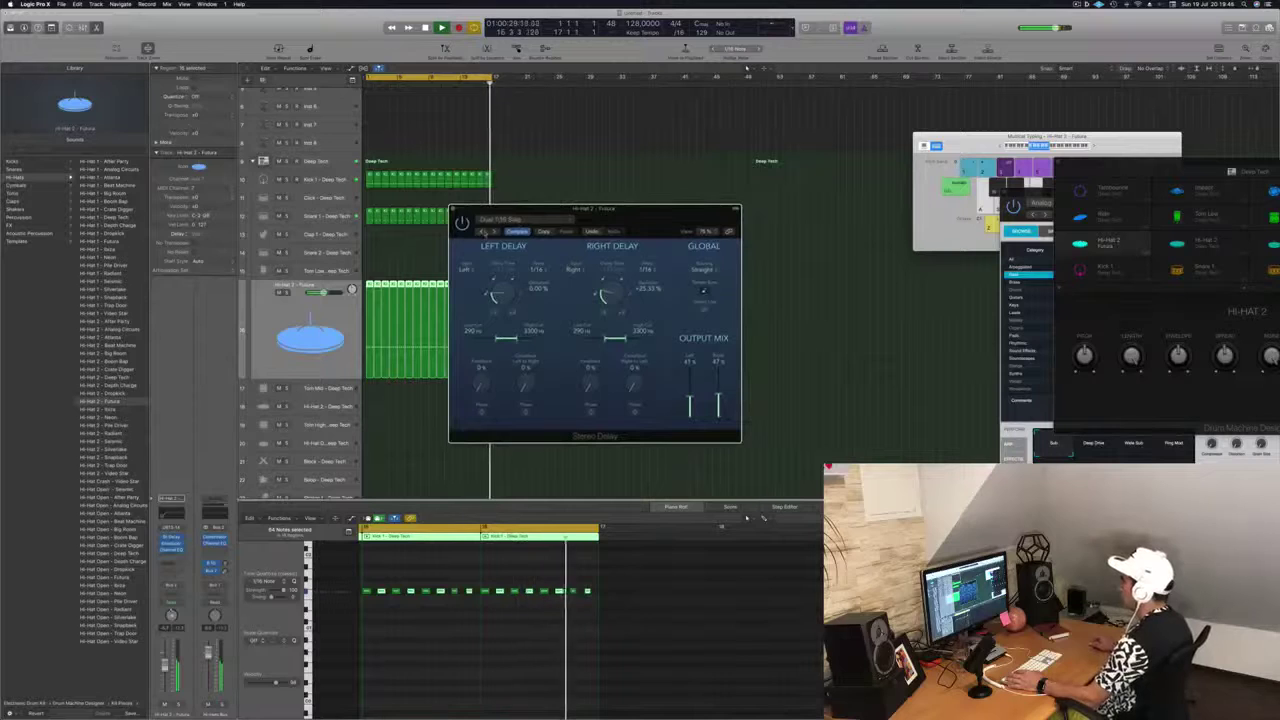
left_click(494, 231)
left_click_drag(605, 221, 638, 224)
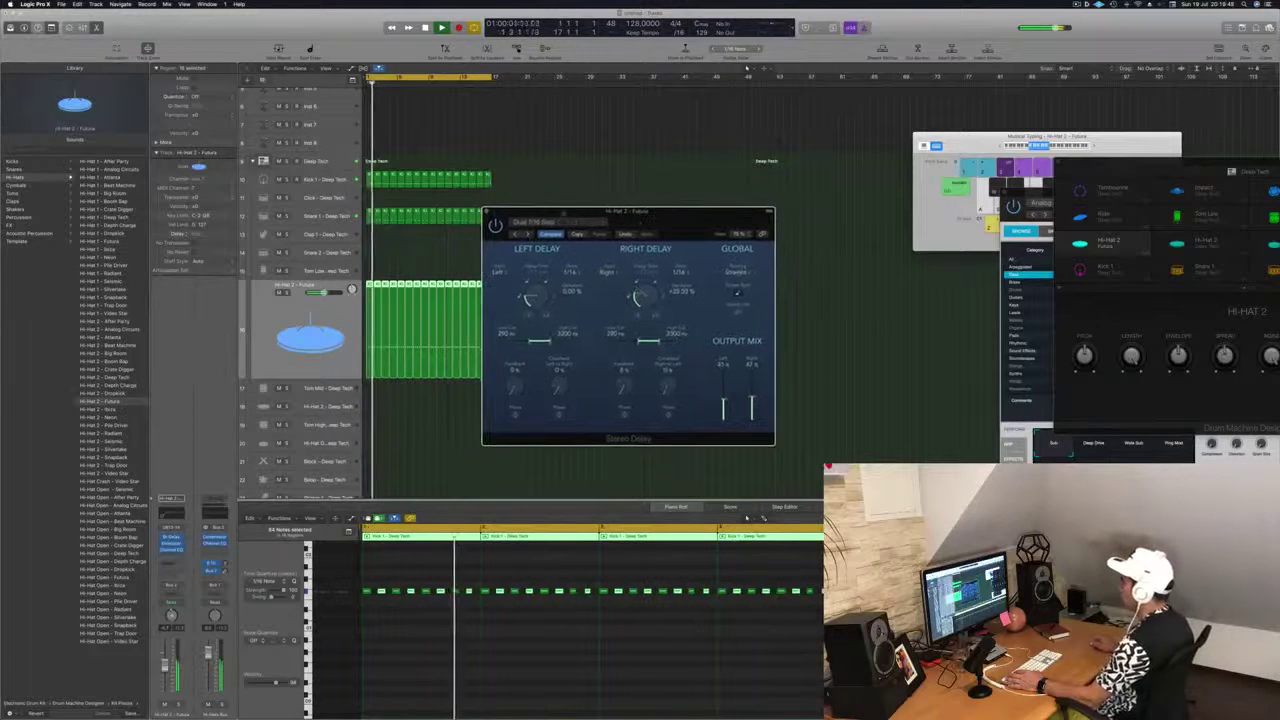
left_click_drag(165, 664, 165, 668)
In the hi-hat's Channel EQ, set the low cut to 500 Hz and boost the 4800 Hz high shelf by 4.5 dB.
left_click(170, 516)
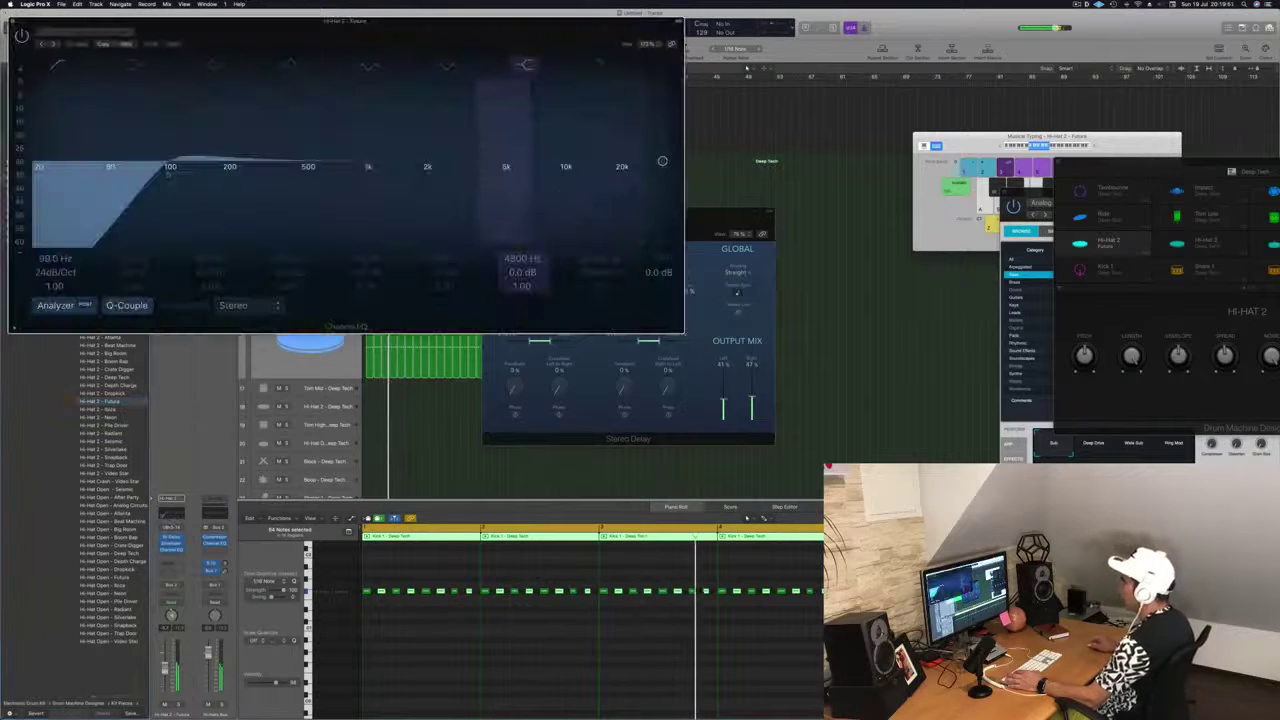
left_click_drag(185, 183, 310, 163)
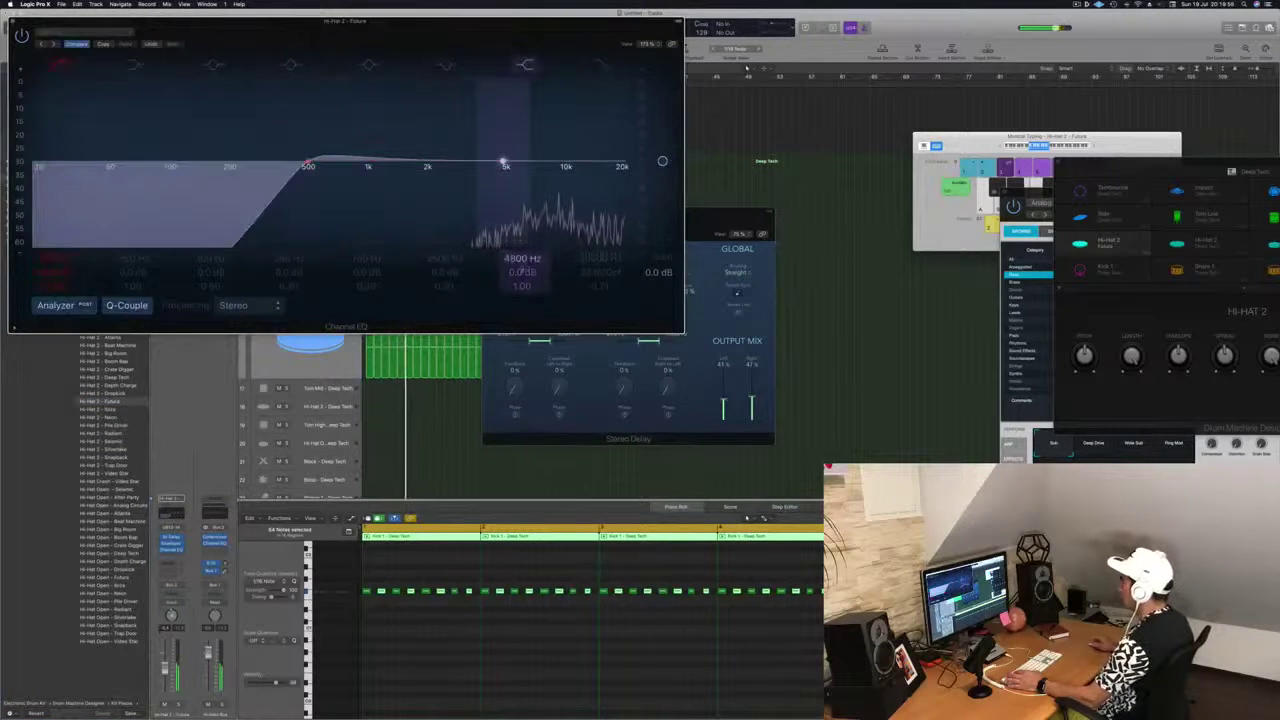
left_click_drag(503, 158, 502, 155)
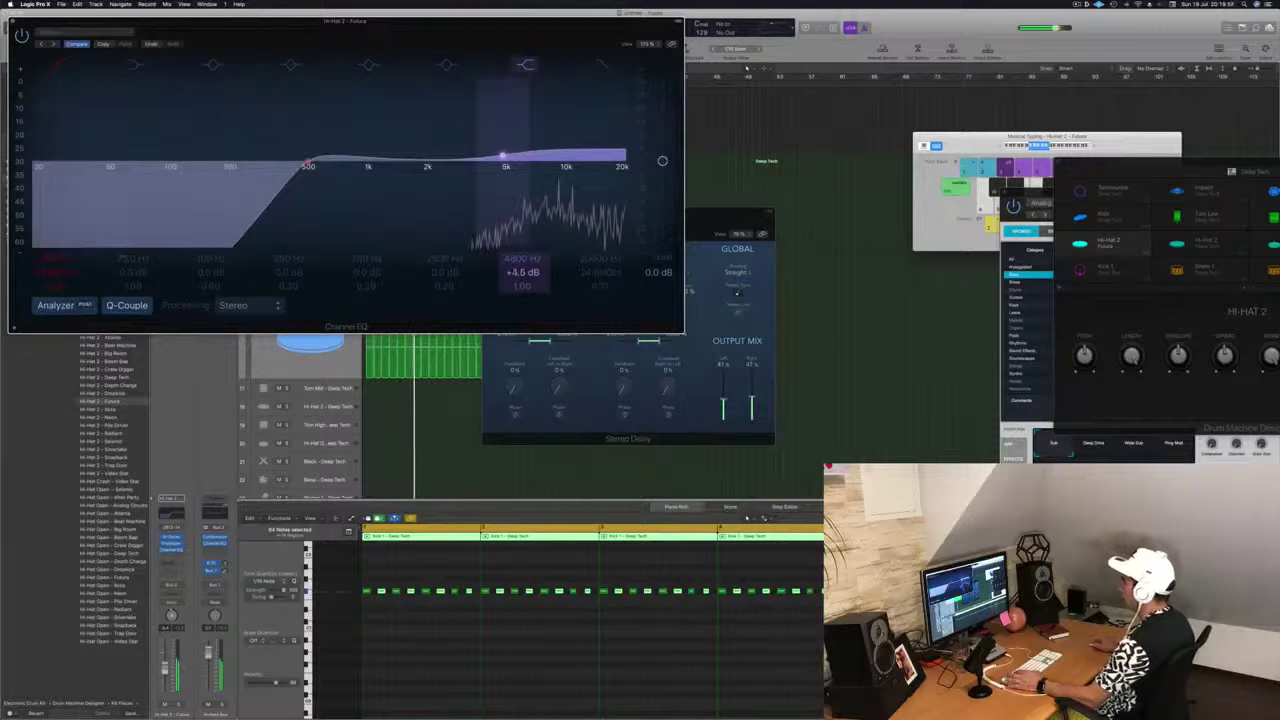
left_click_drag(190, 21, 292, 33)
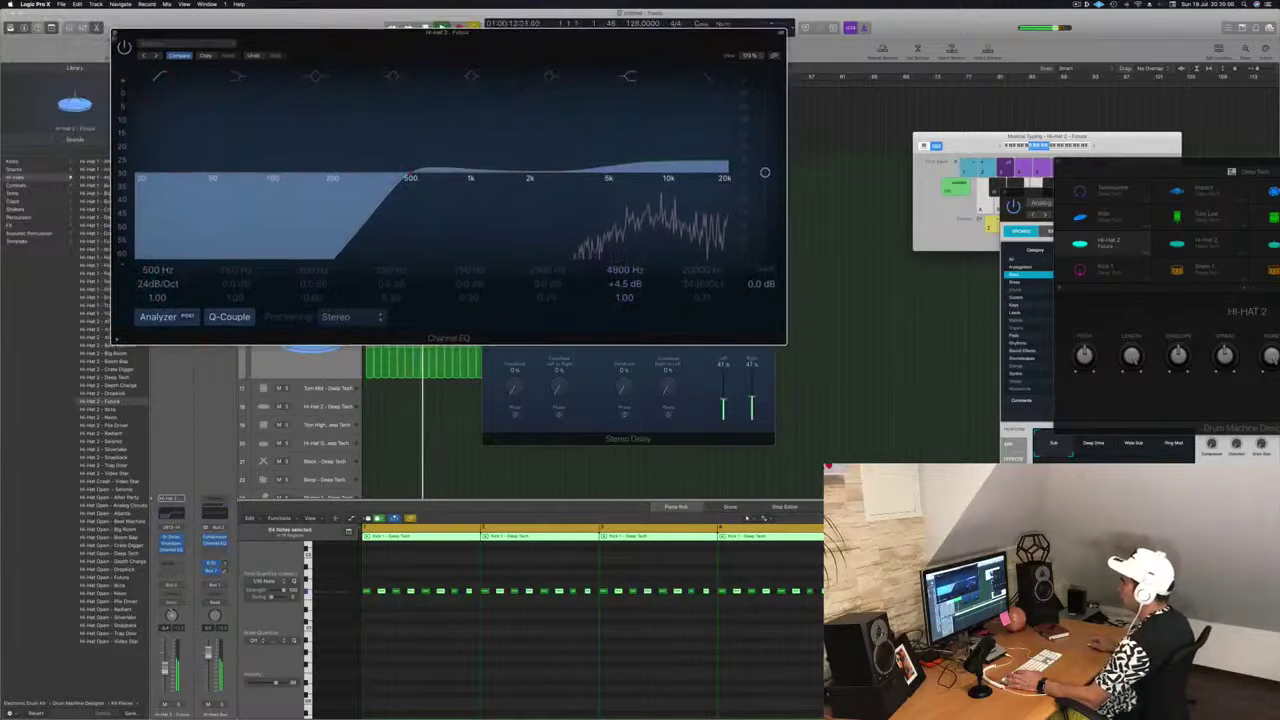
left_click(113, 36)
Raise the high cut of both delays in the Stereo Delay to 20000 Hz and close the plug-in.
left_click_drag(660, 341, 676, 341)
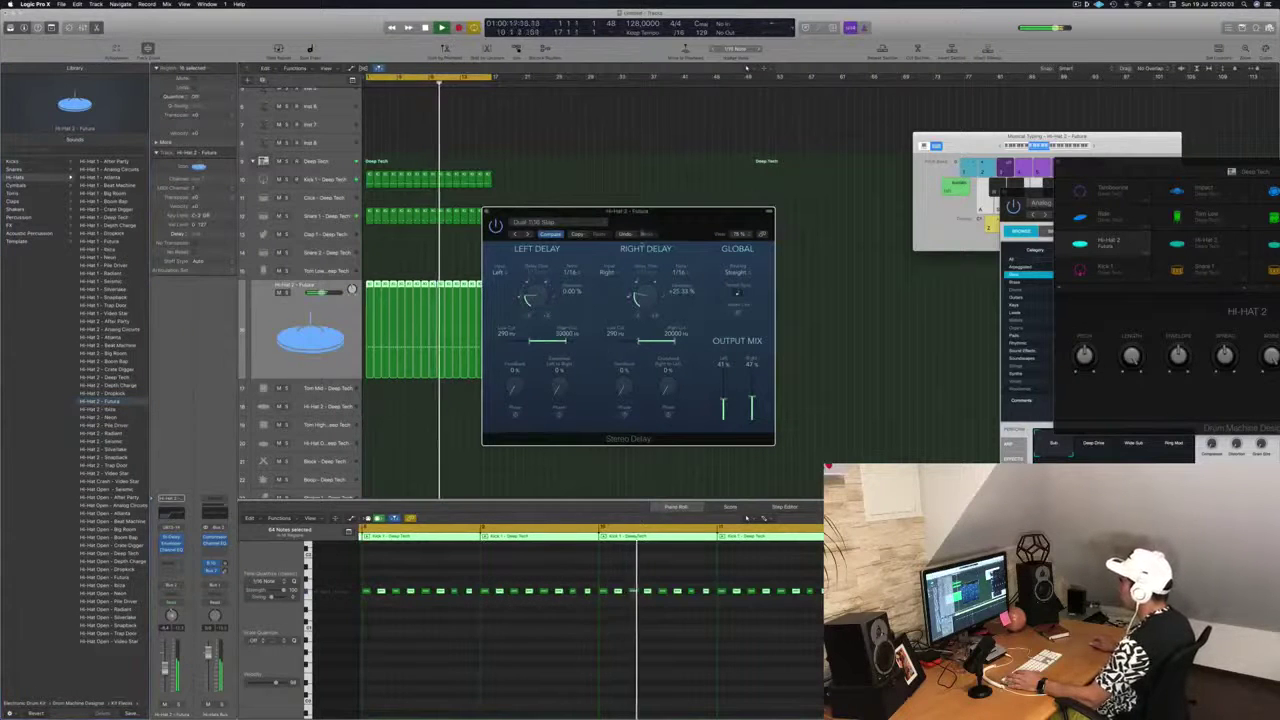
left_click_drag(628, 211, 745, 220)
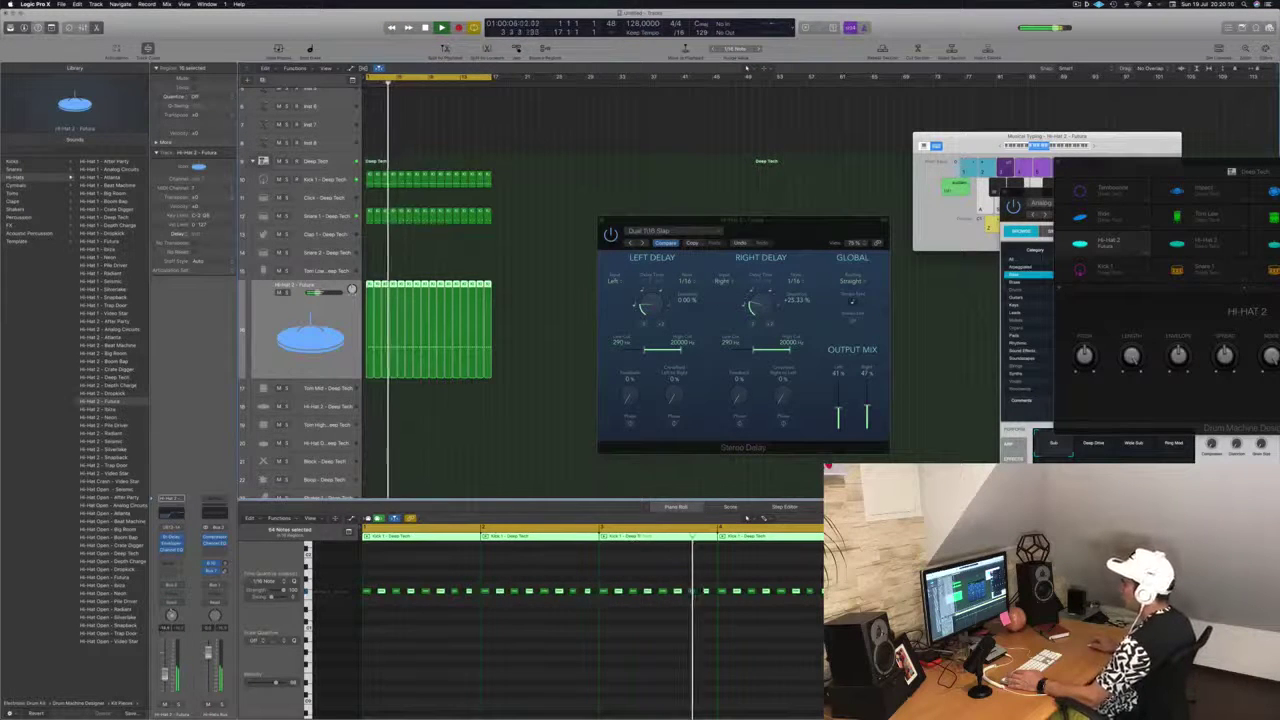
left_click_drag(799, 230, 684, 265)
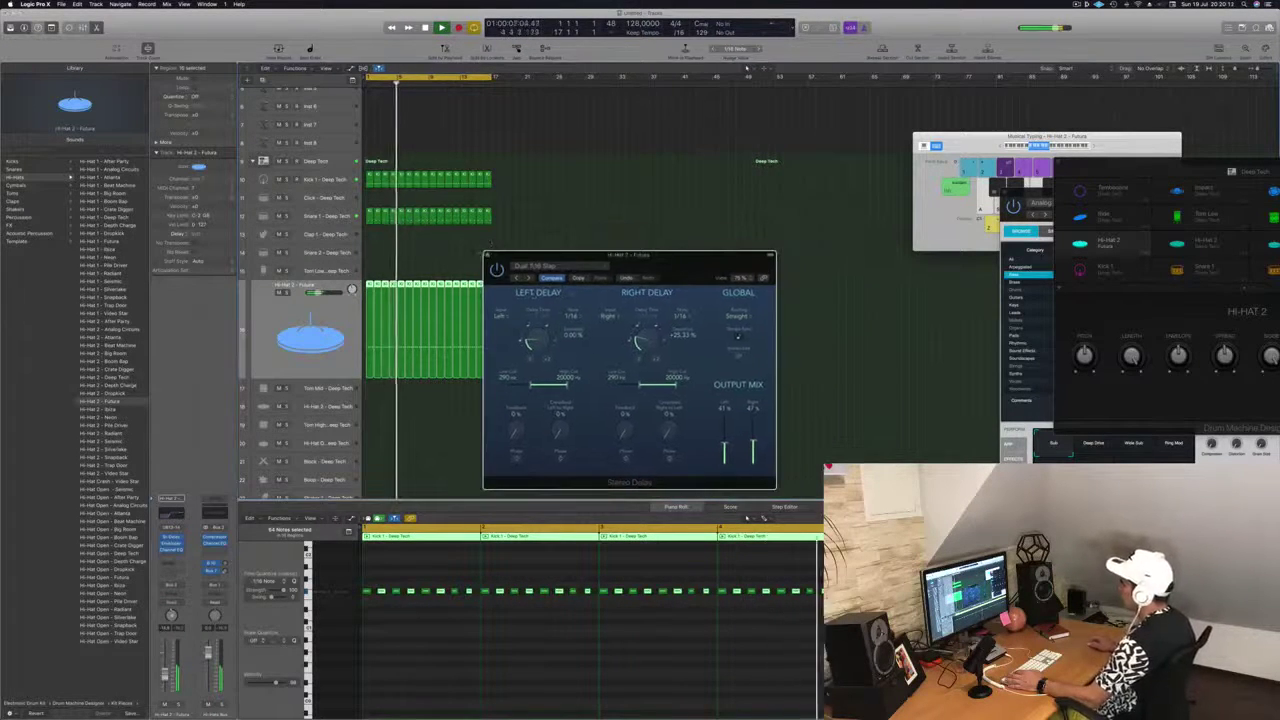
left_click(487, 255)
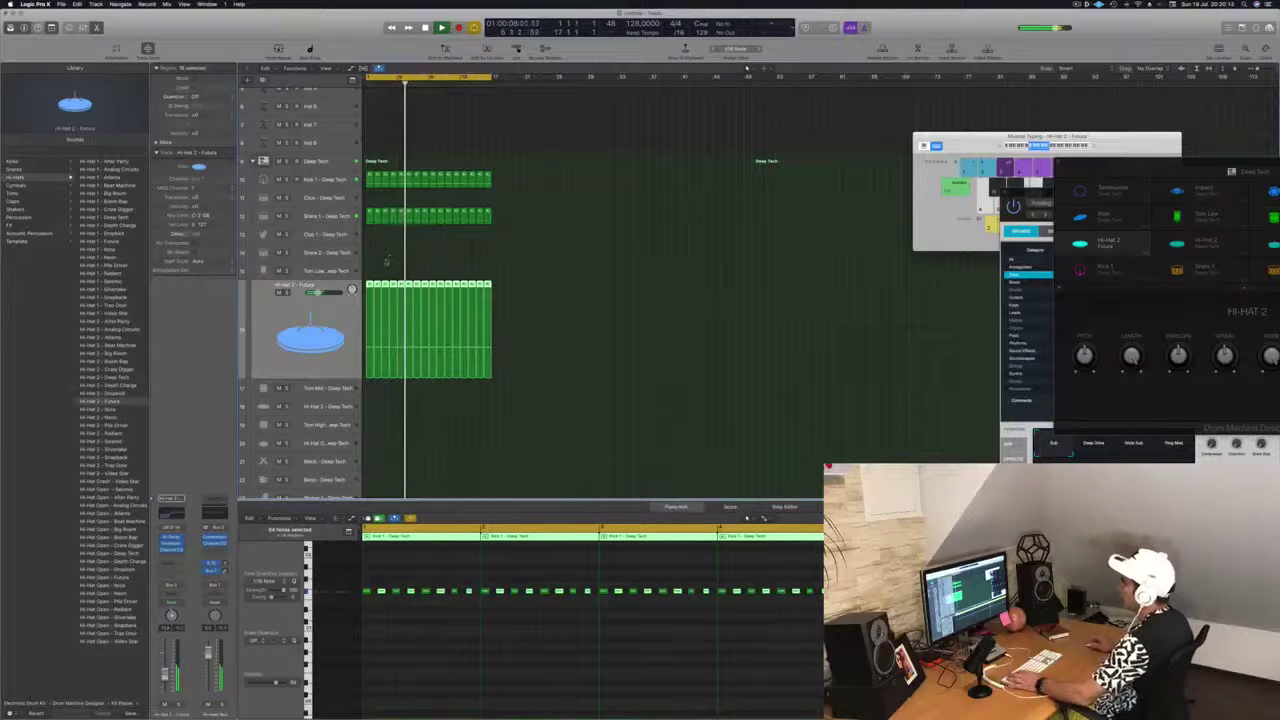
Copy the bar 1 kick region onto the Hi-Hat Open track and move its four notes up ten semitones and an eighth note later.
scroll(394, 266, "down", 2)
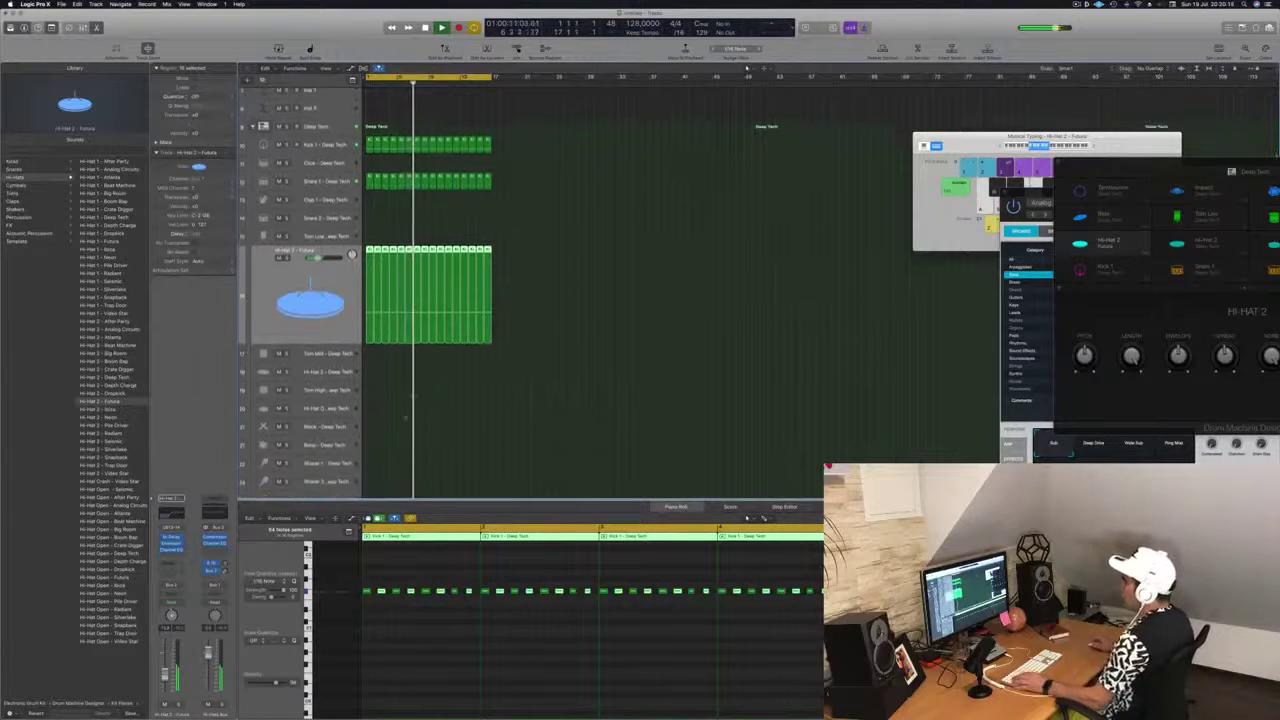
left_click_drag(370, 143, 369, 409)
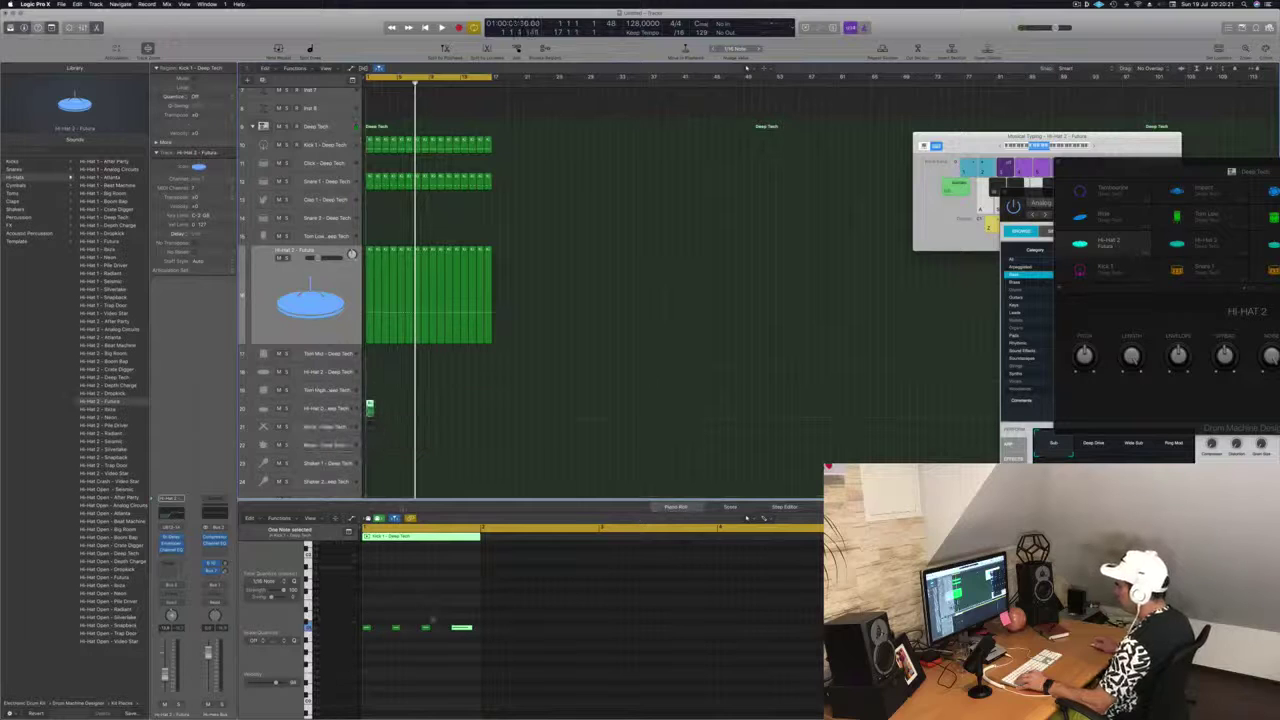
left_click(467, 619)
left_click_drag(371, 644, 367, 645)
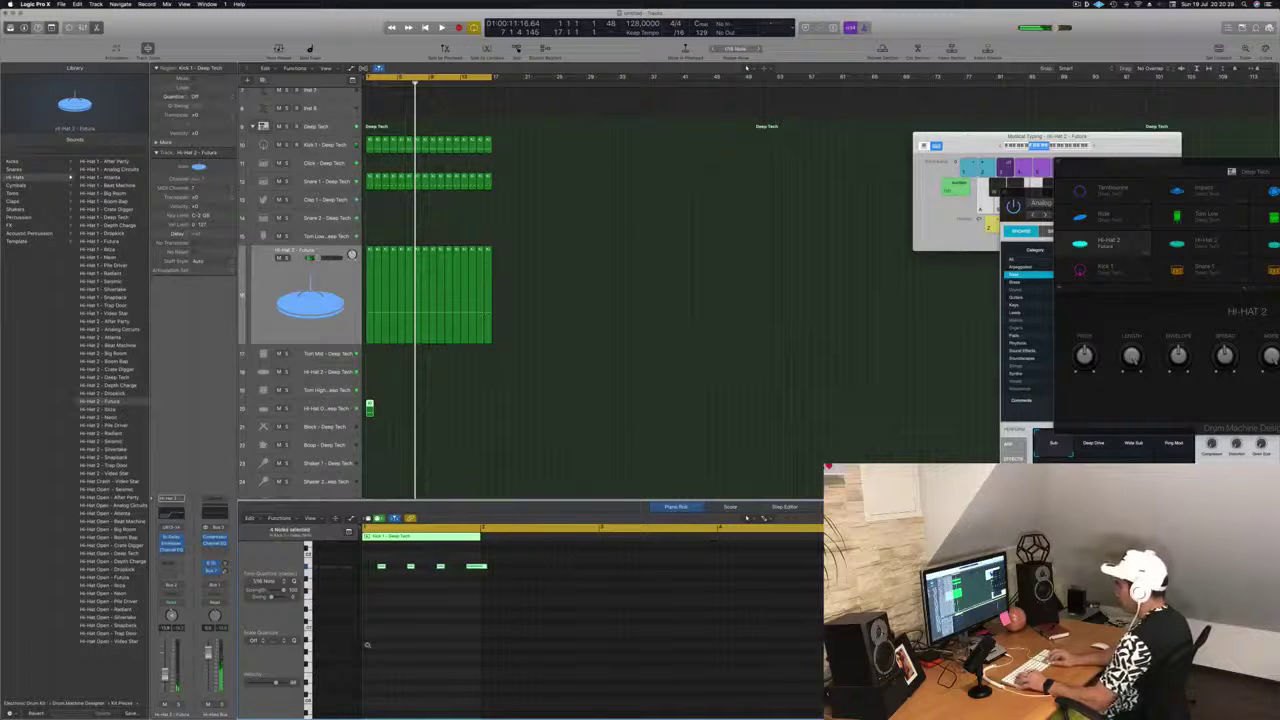
Shorten all four notes of the Hi-Hat Open region together while checking the pattern by playback.
key("space")
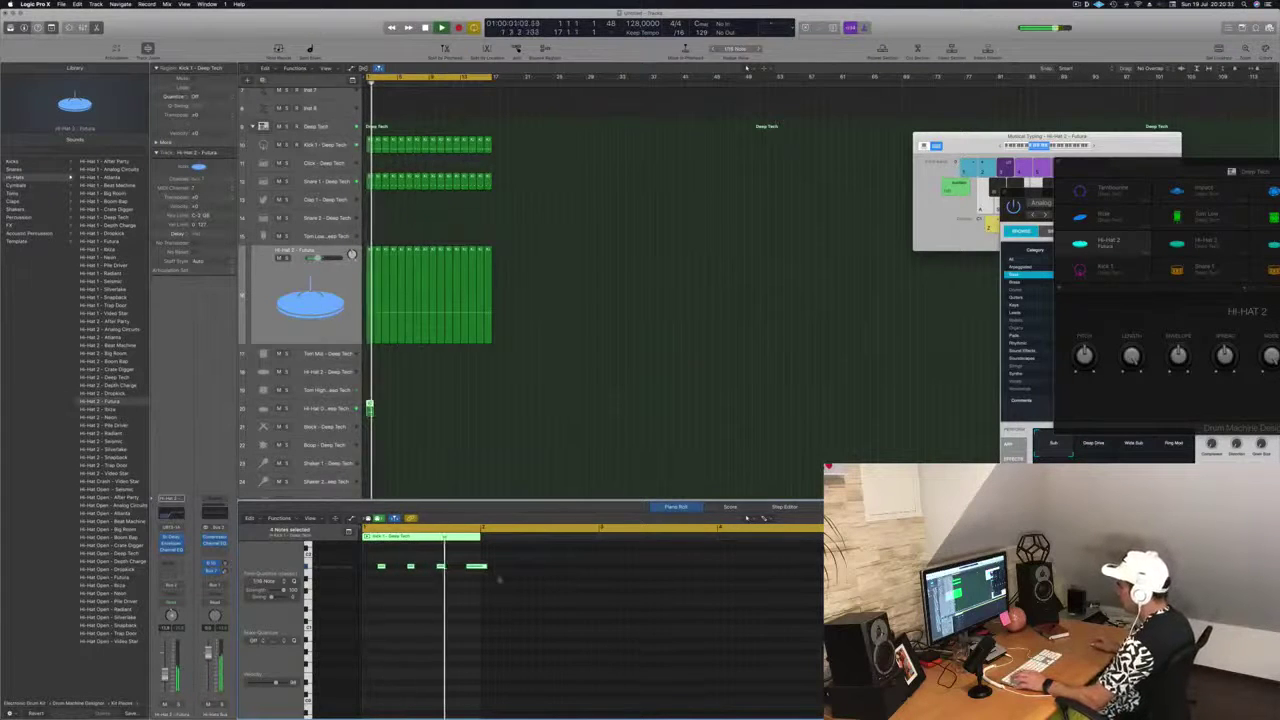
left_click_drag(484, 569, 474, 571)
key("space")
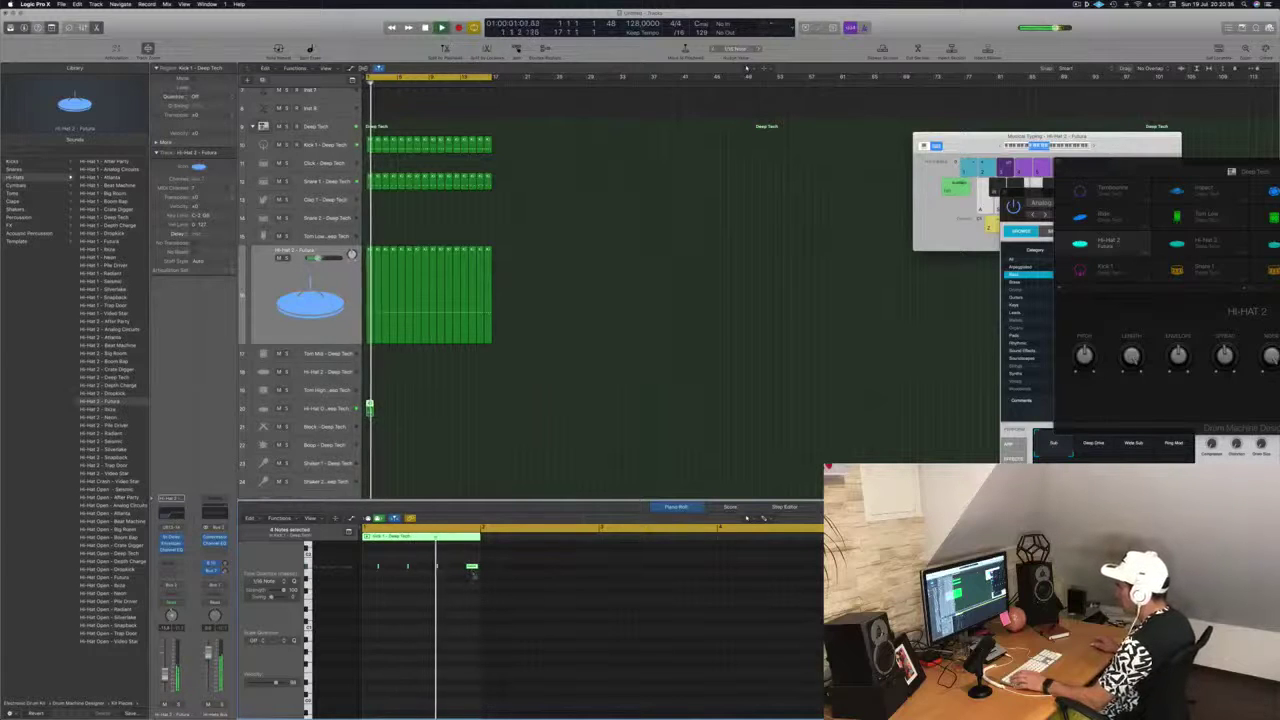
Duplicate the Hi-Hat Open region across all 16 bars and play the loop.
left_click_drag(370, 411, 379, 412)
left_click_drag(390, 414, 451, 414)
key("space")
Create a second Deep Tech kit track with the same settings below the existing kit's tracks.
scroll(531, 386, "up", 1)
scroll(542, 359, "up", 2)
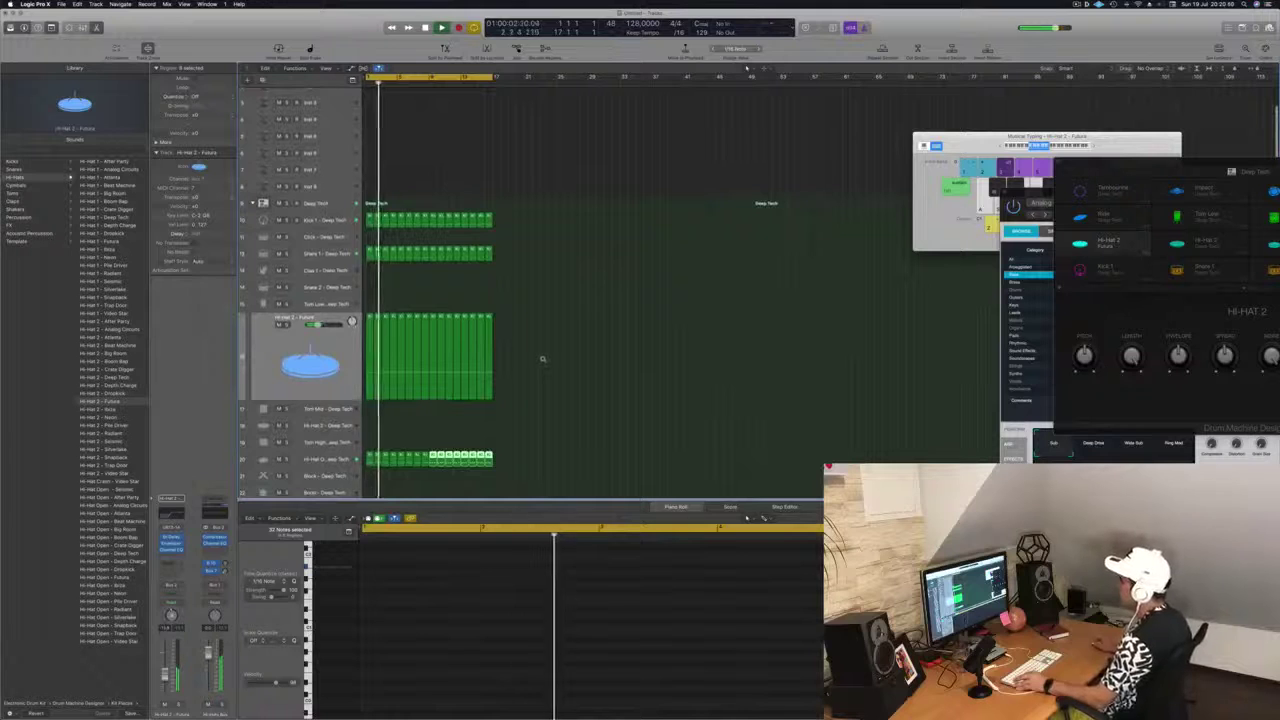
scroll(542, 359, "up", 3)
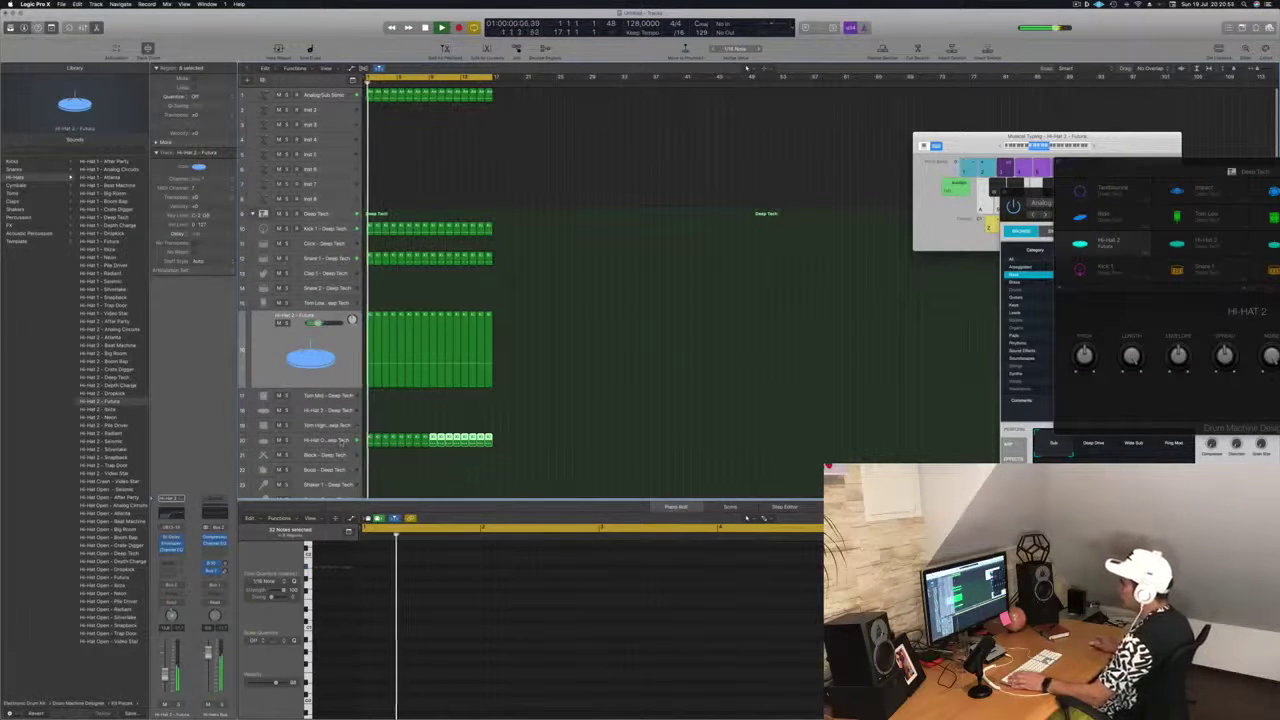
left_click(343, 441)
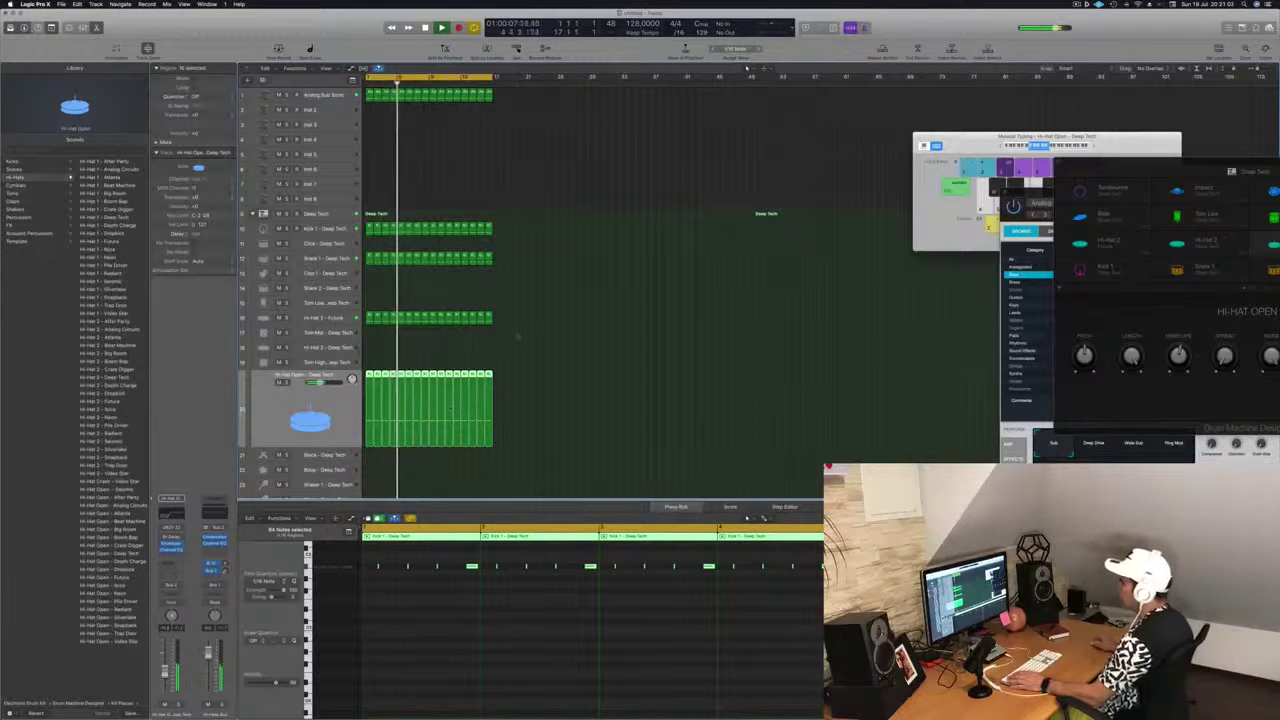
left_click(333, 318)
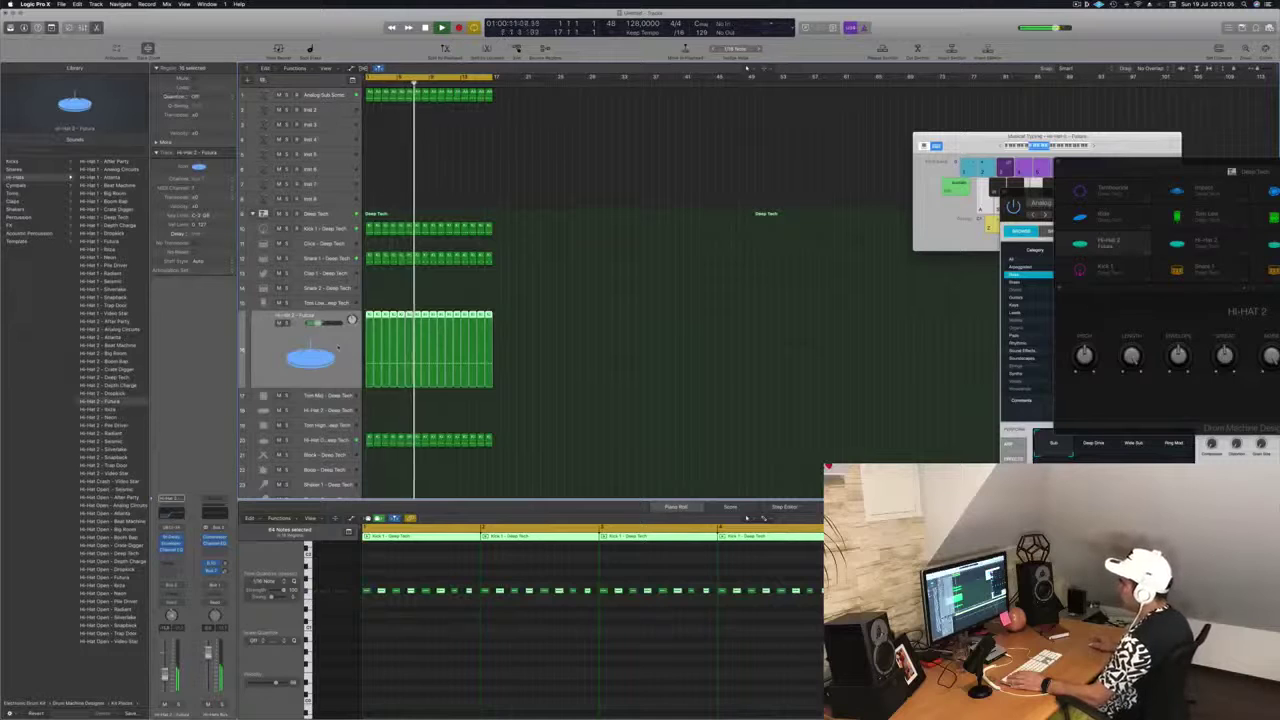
left_click(323, 214)
right_click(330, 218)
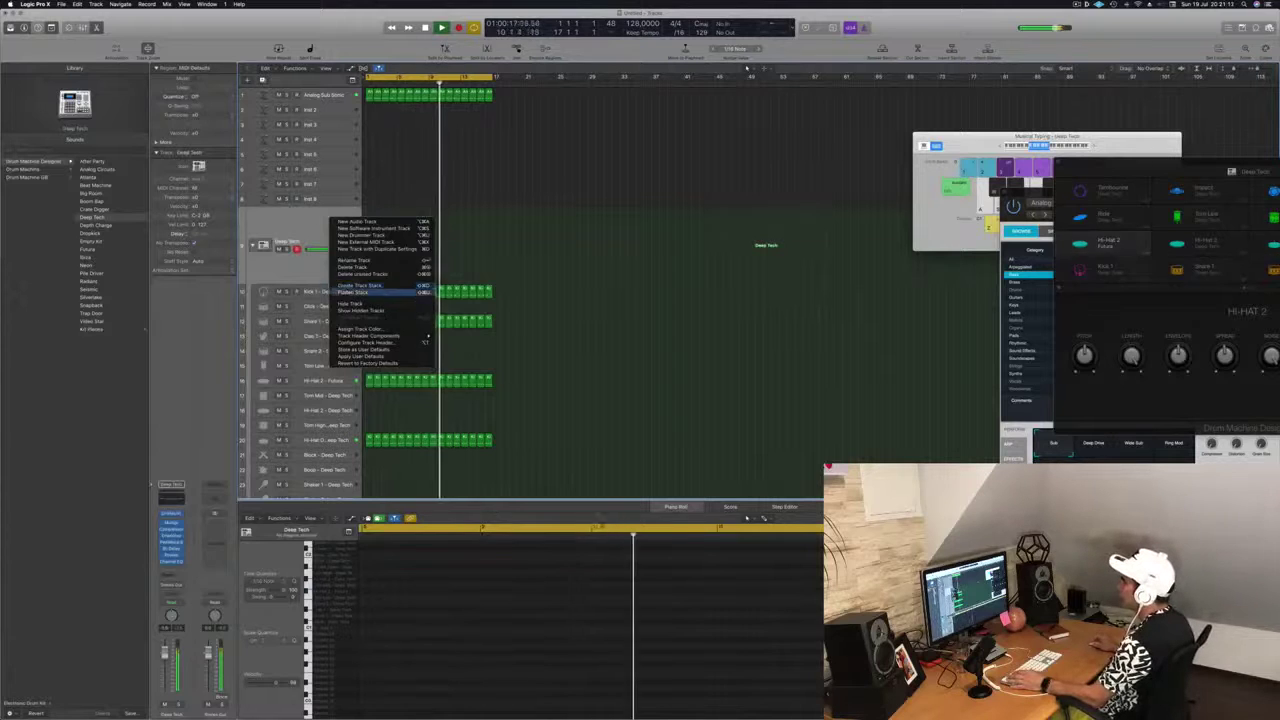
key("Escape")
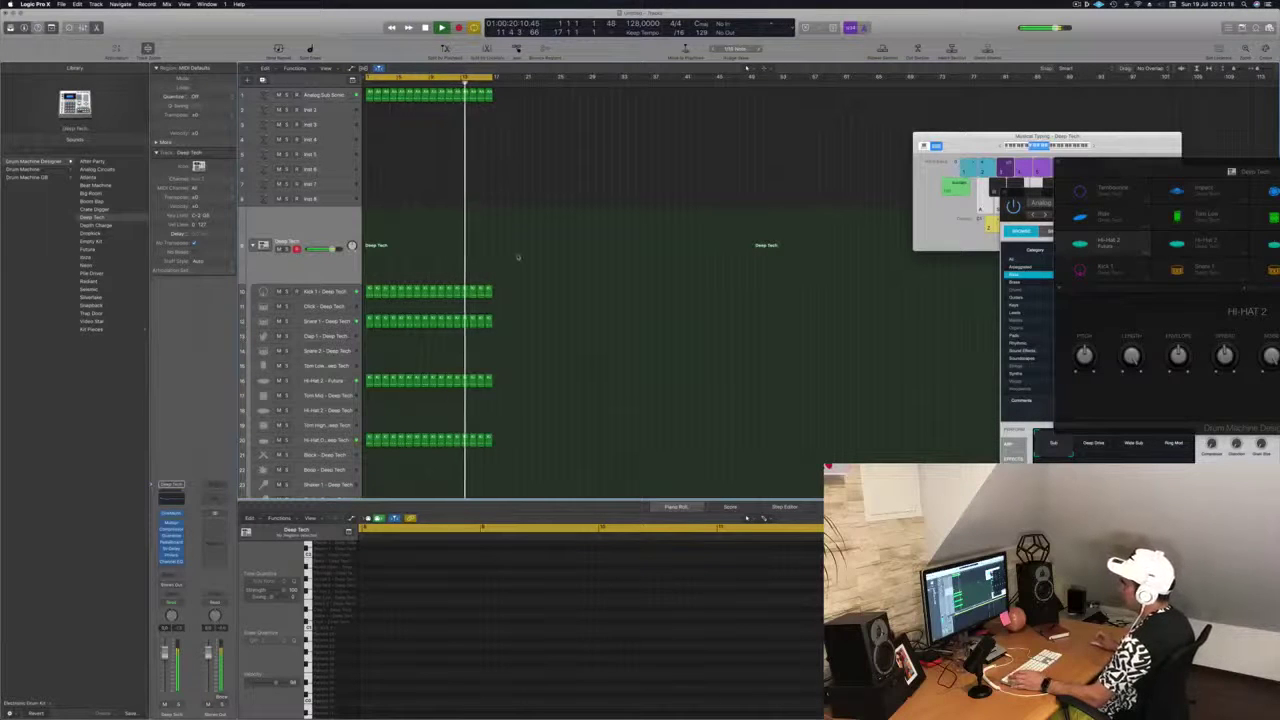
scroll(571, 286, "down", 5)
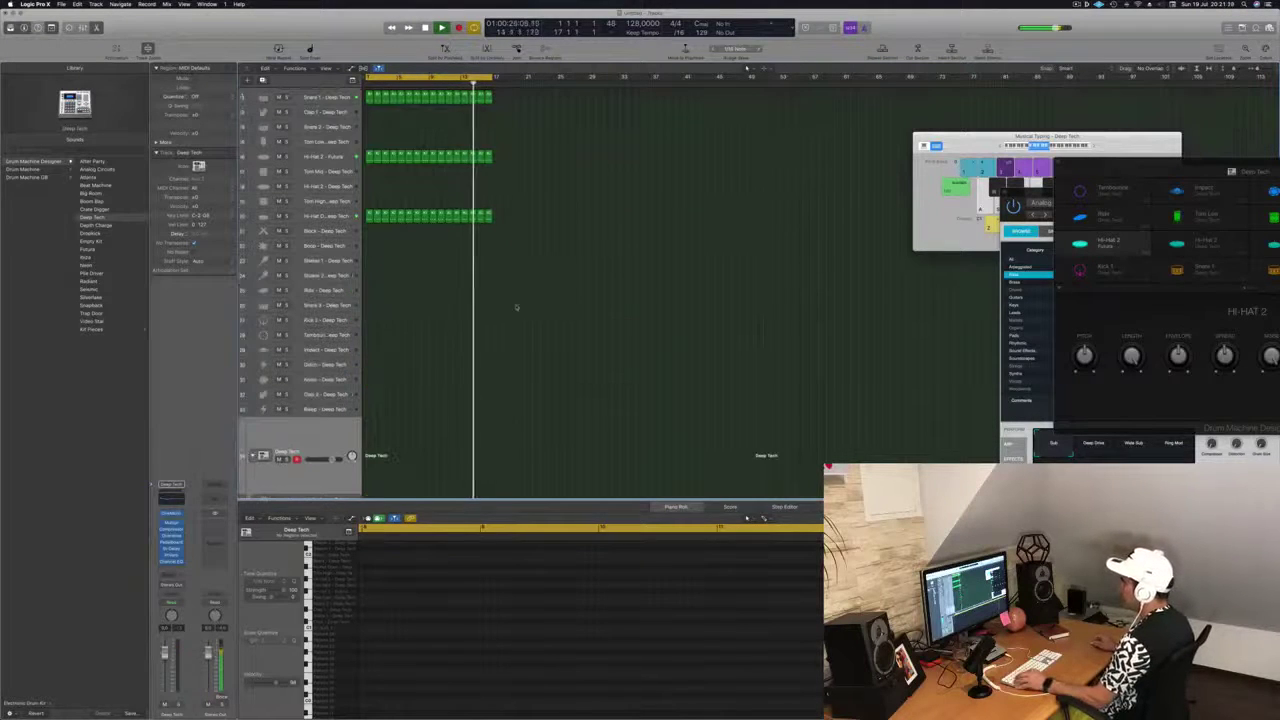
Move all 16 Hi-Hat Open regions onto the Hi-Hat 2 track of the second Deep Tech kit and play the loop.
scroll(525, 319, "up", 2)
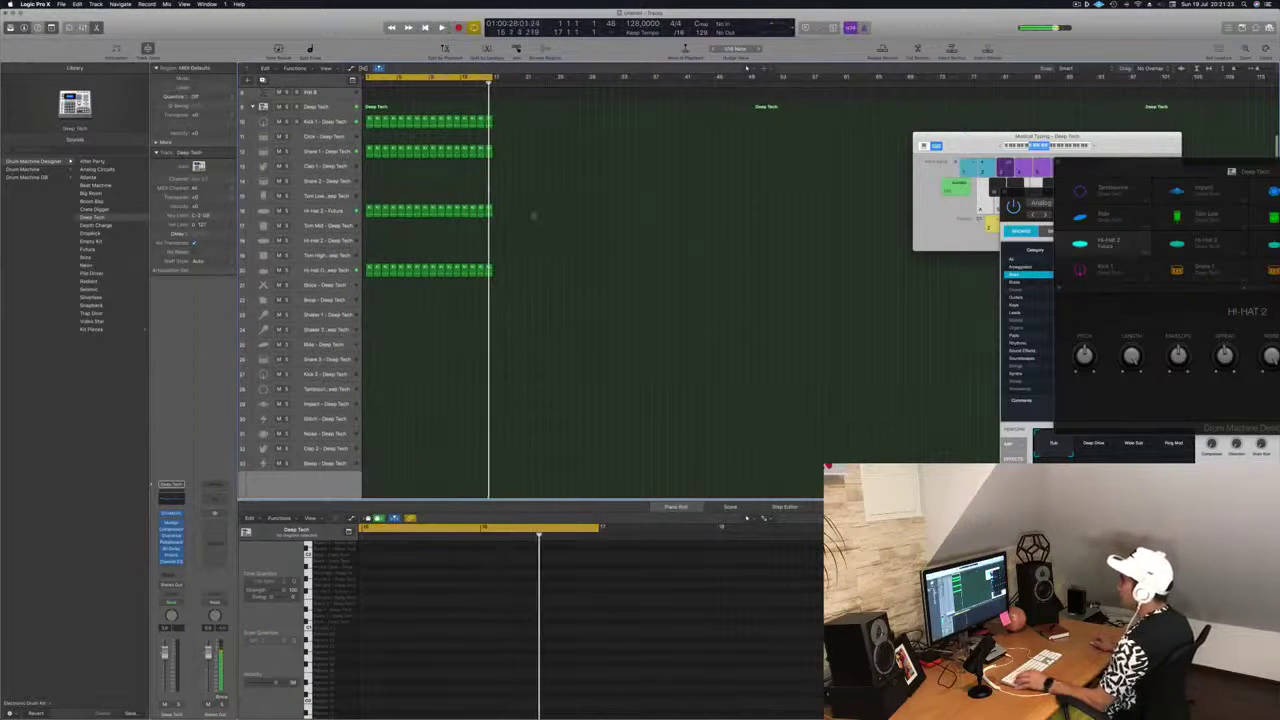
left_click_drag(400, 212, 360, 212)
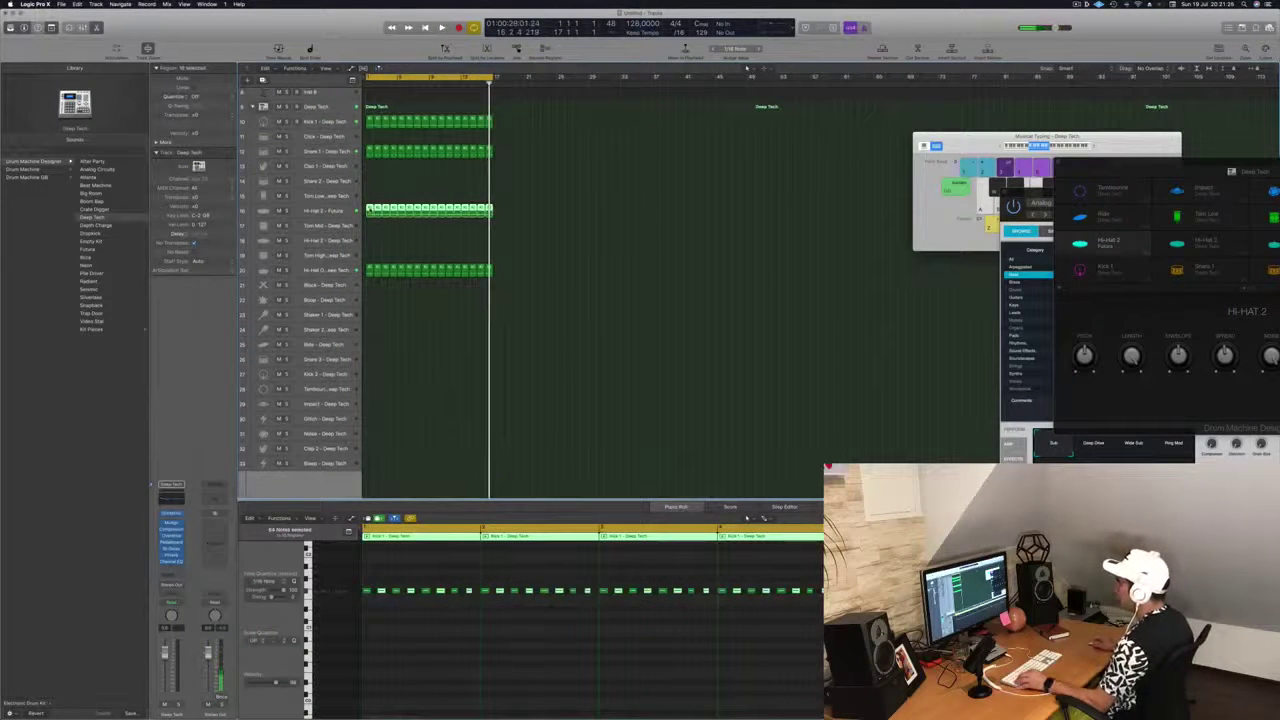
scroll(555, 269, "down", 5)
left_click_drag(520, 204, 369, 195)
scroll(447, 291, "down", 2)
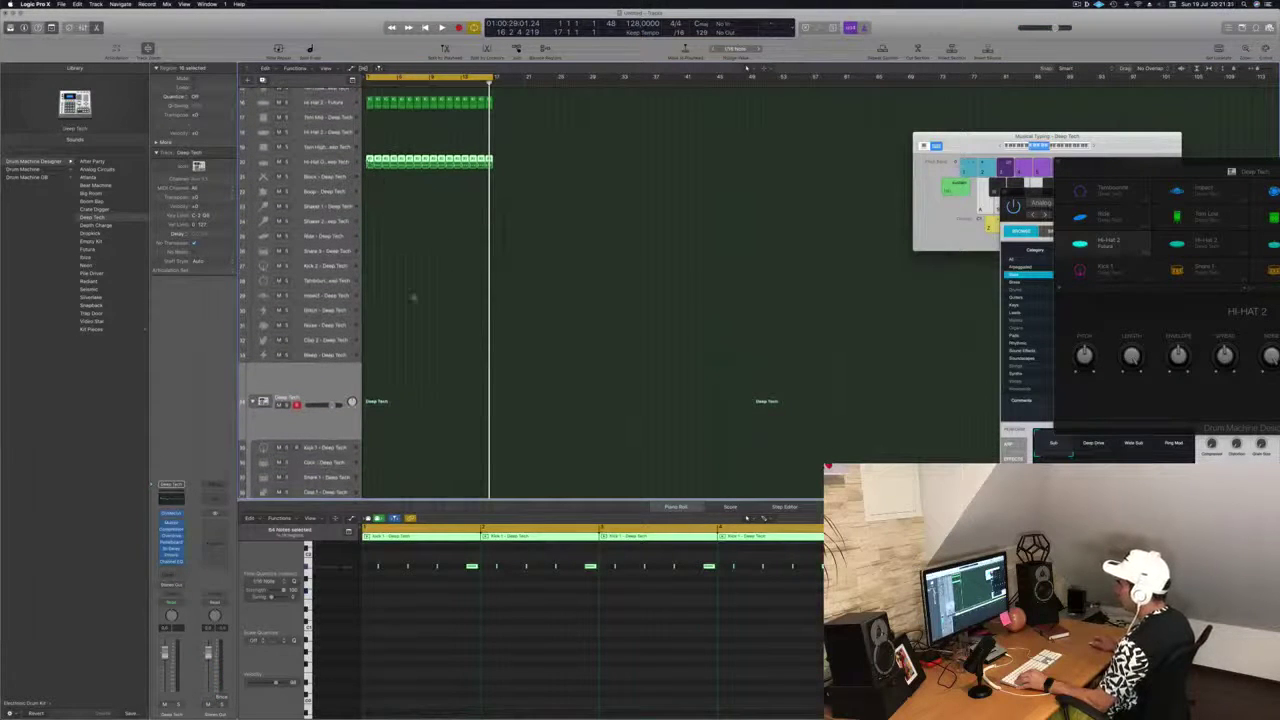
scroll(413, 296, "down", 5)
scroll(418, 305, "down", 3)
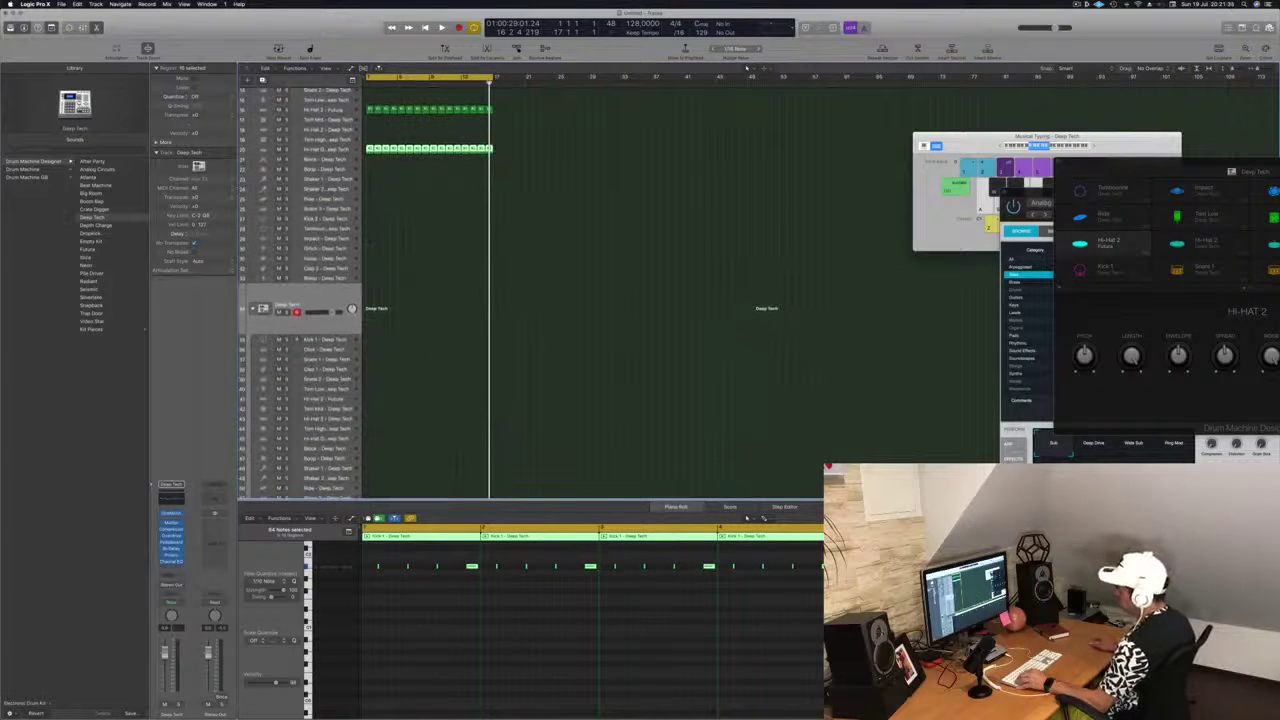
left_click_drag(370, 149, 370, 420)
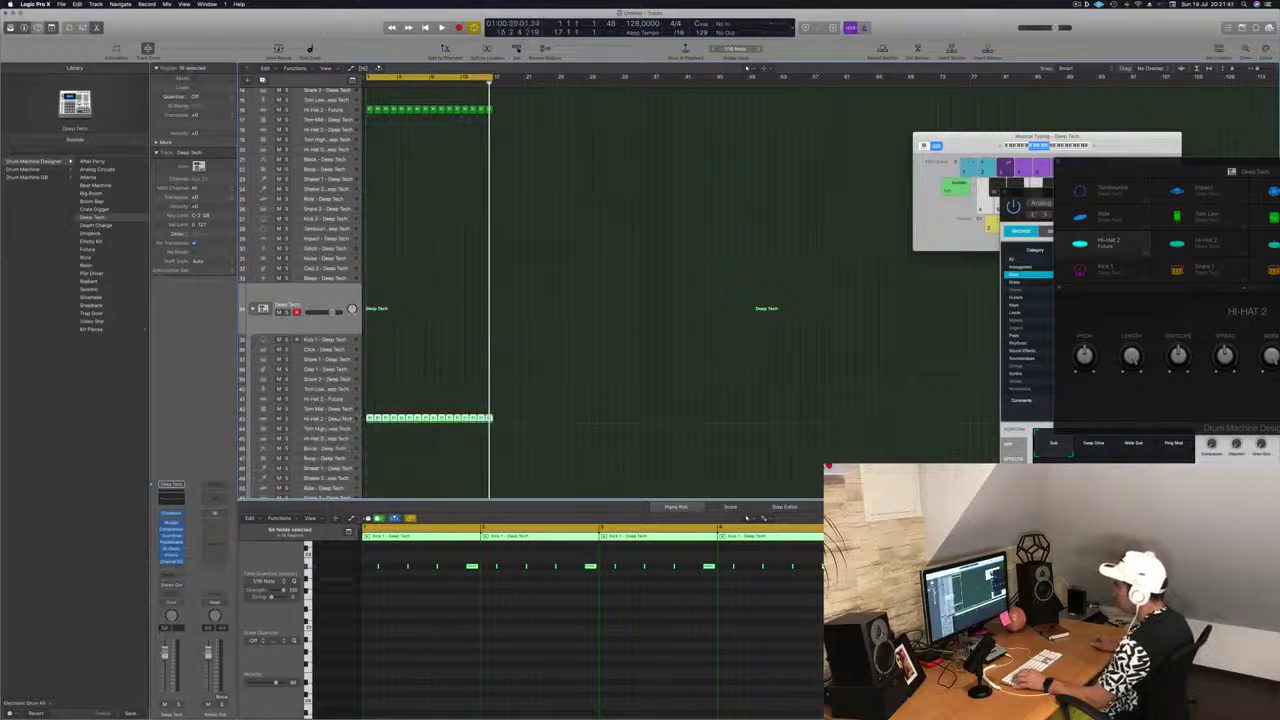
left_click(336, 418)
key("space")
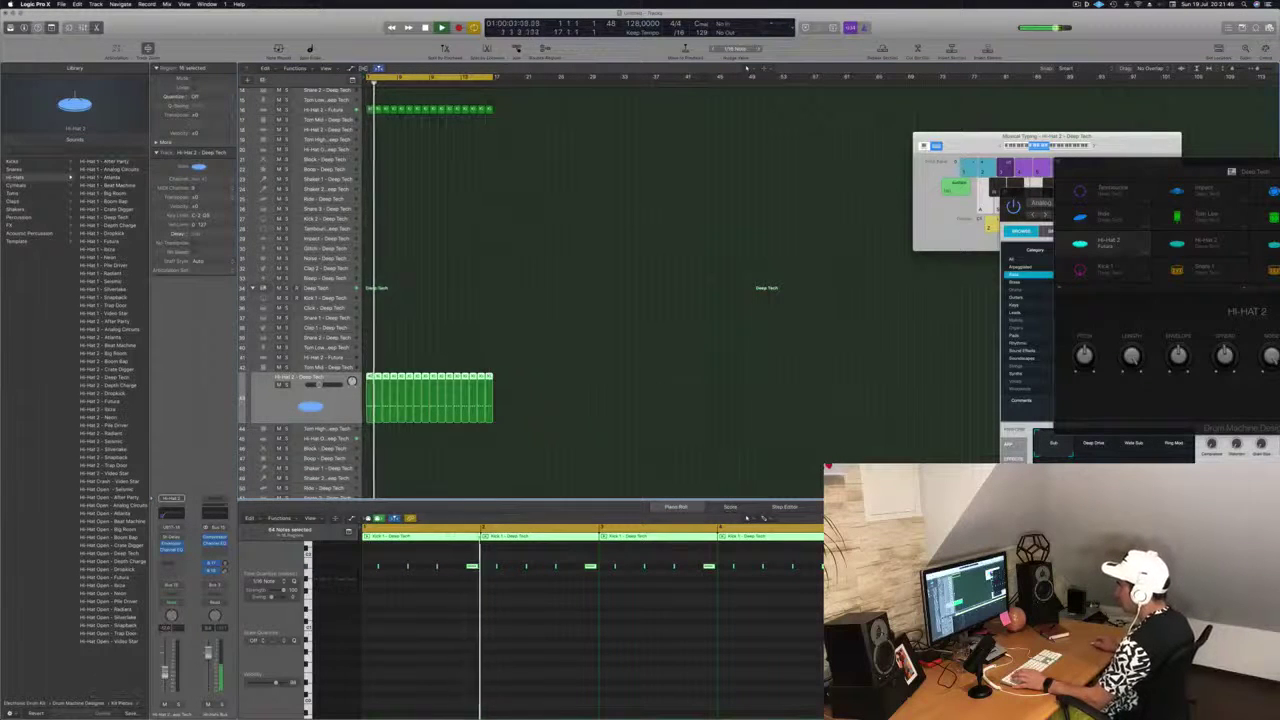
scroll(600, 290, "up", 3)
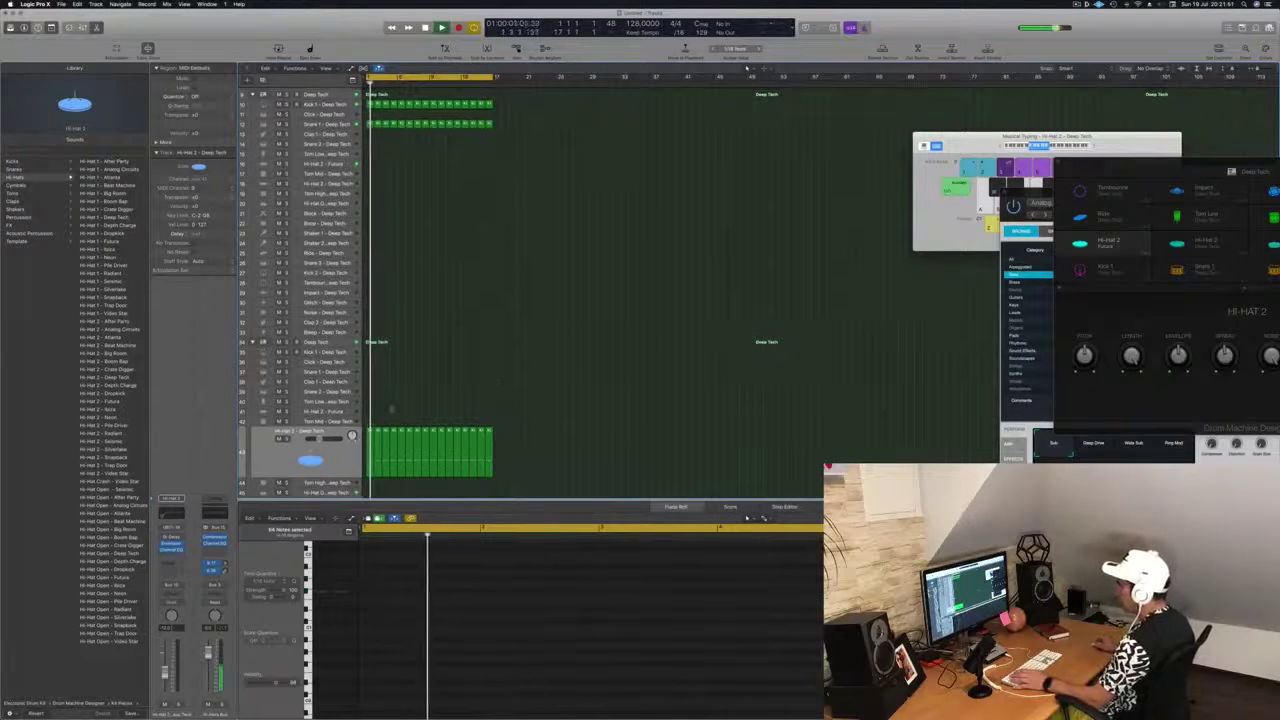
scroll(600, 290, "down", 2)
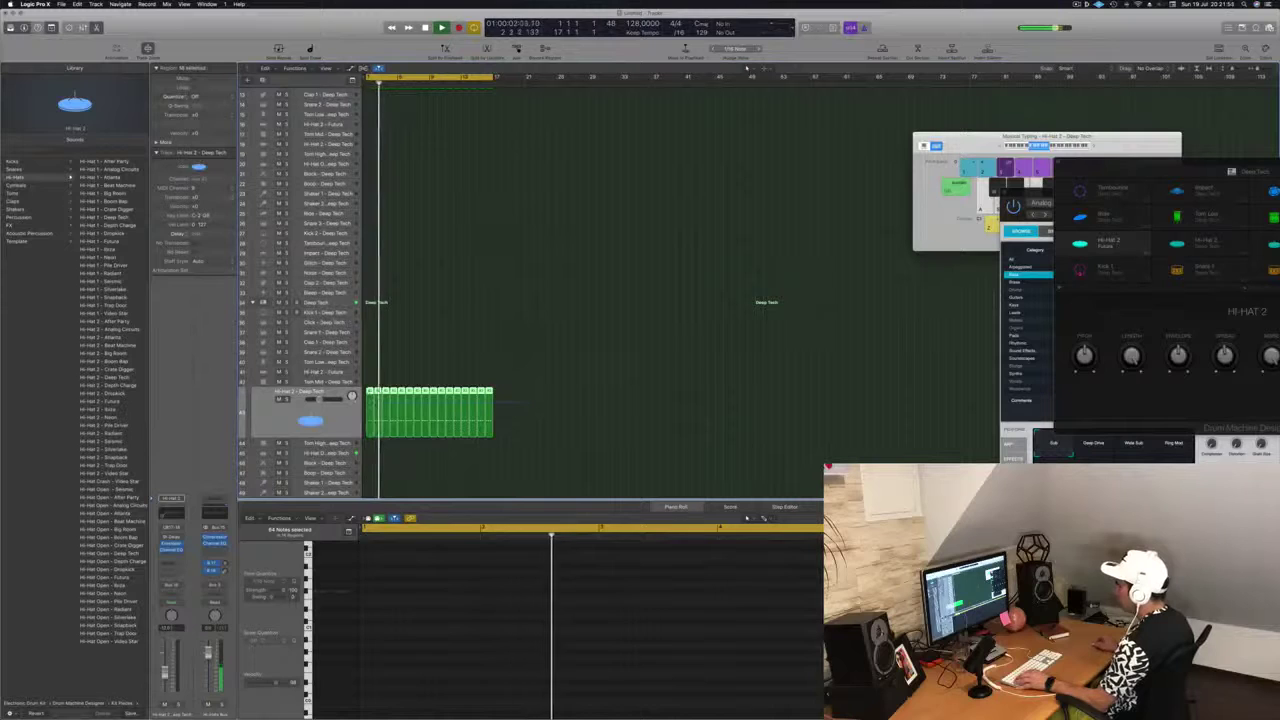
left_click_drag(376, 418, 376, 454)
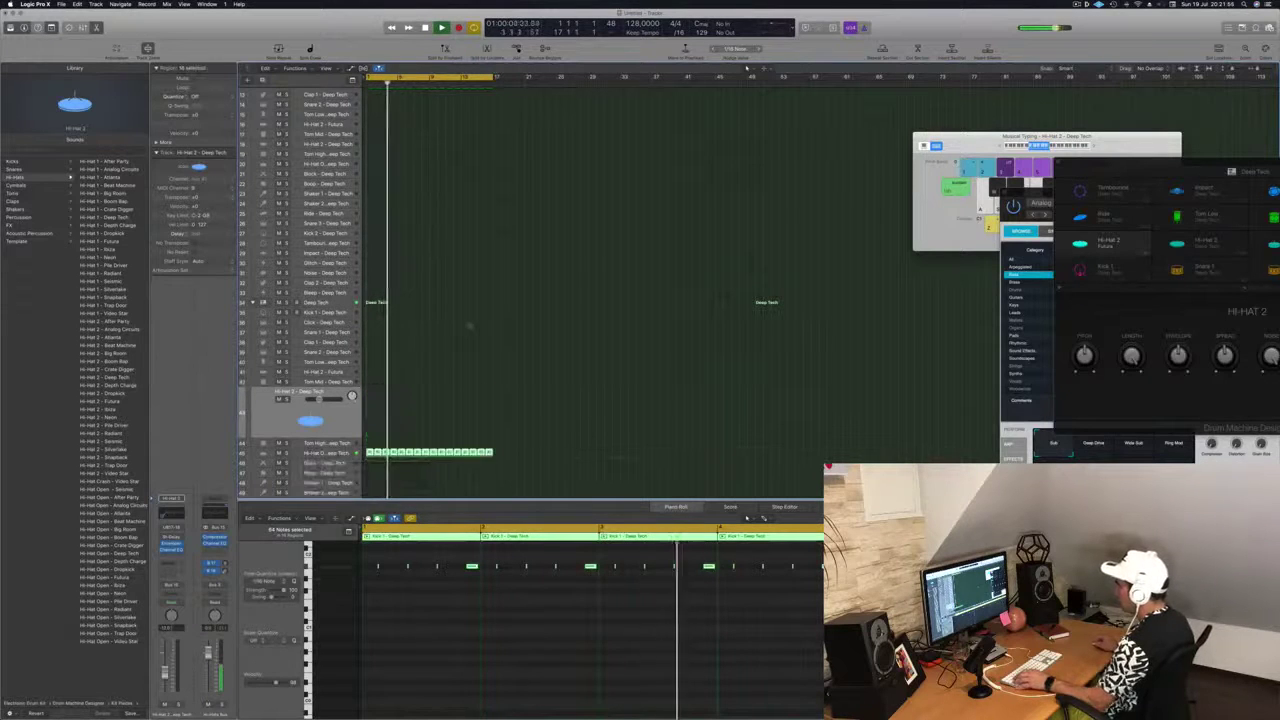
scroll(469, 324, "up", 4)
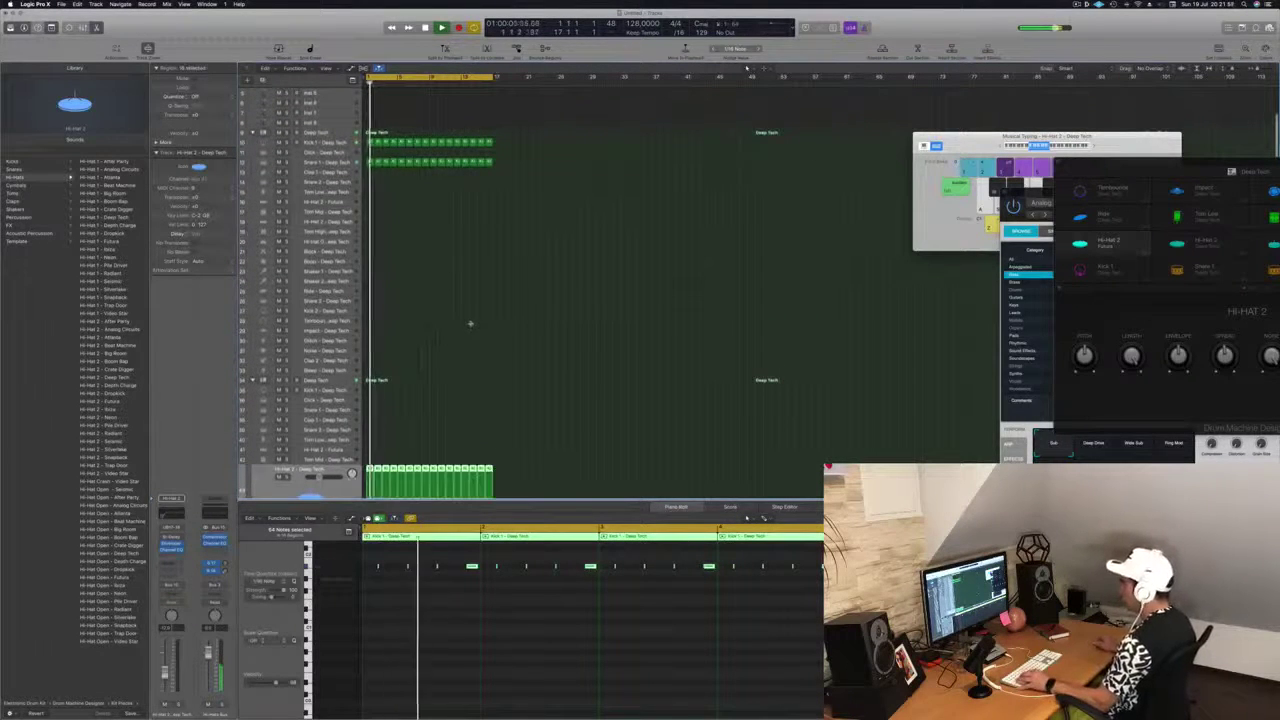
scroll(530, 331, "down", 5)
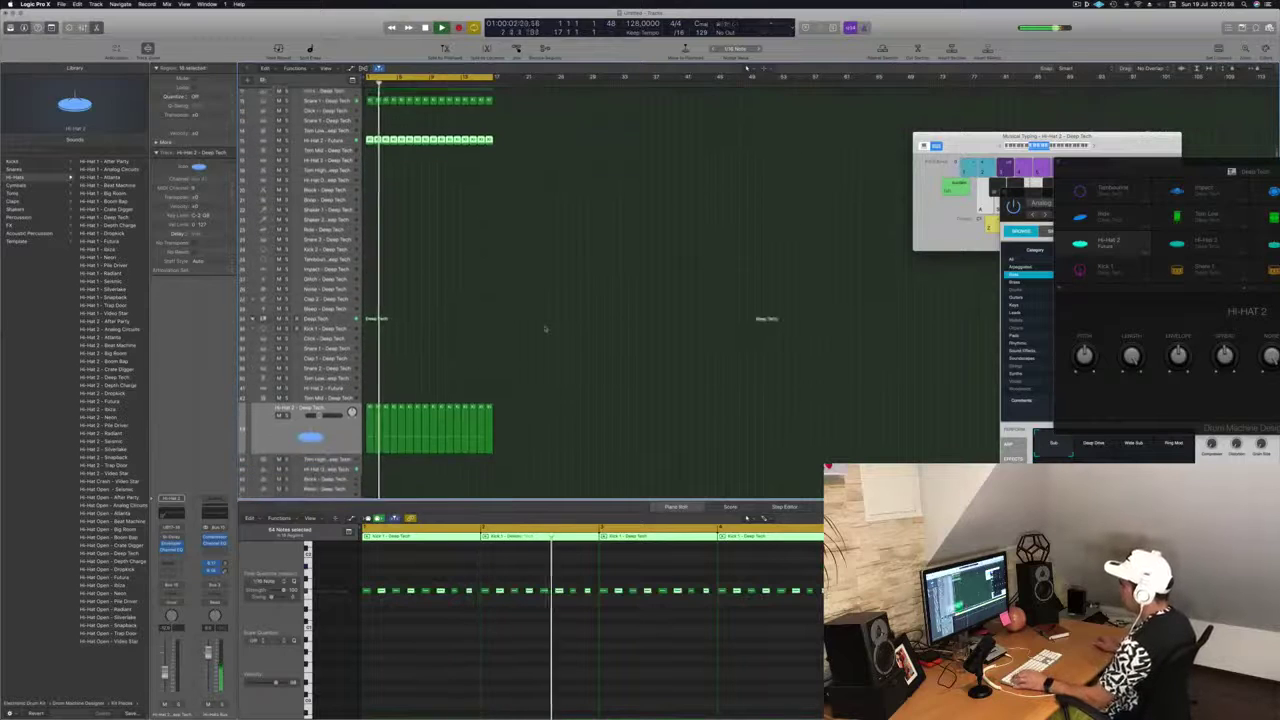
Move the 16 regions from Hi-Hat 2 to the Hi-Hat Open track of the second Deep Tech kit and play the loop.
scroll(533, 345, "down", 2)
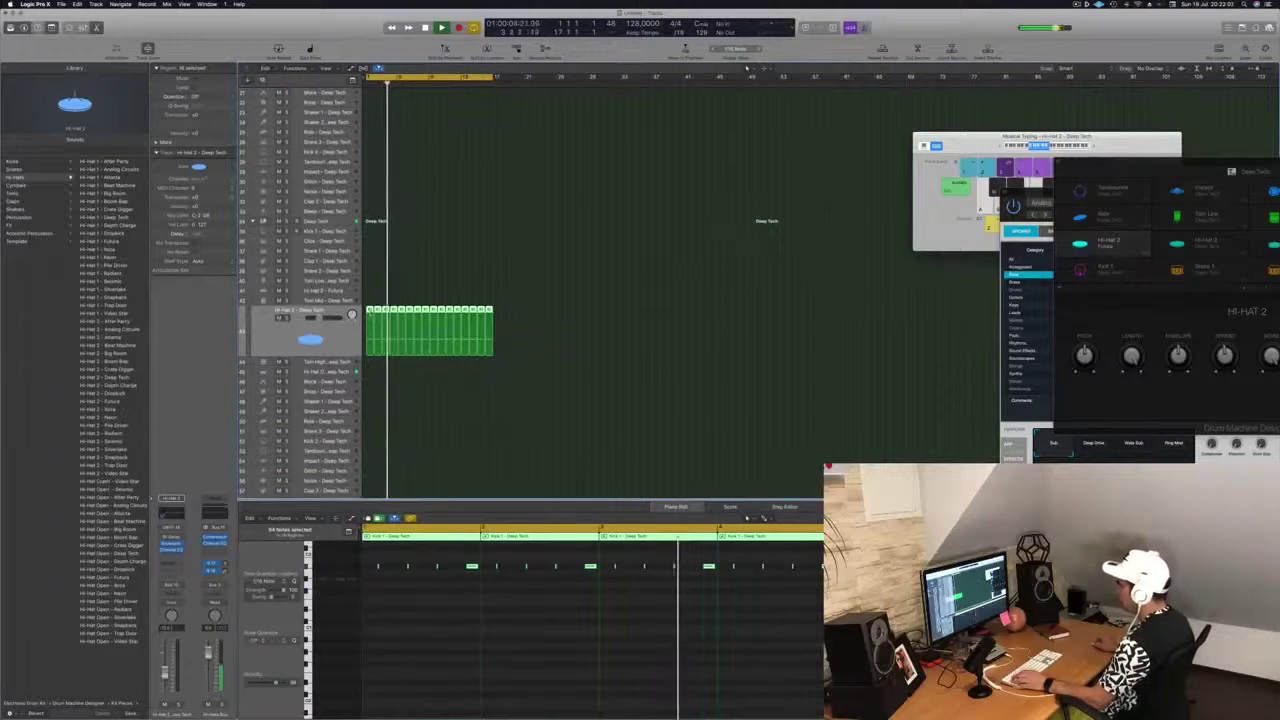
left_click_drag(370, 313, 370, 372)
key("space")
left_click(344, 223)
key("space")
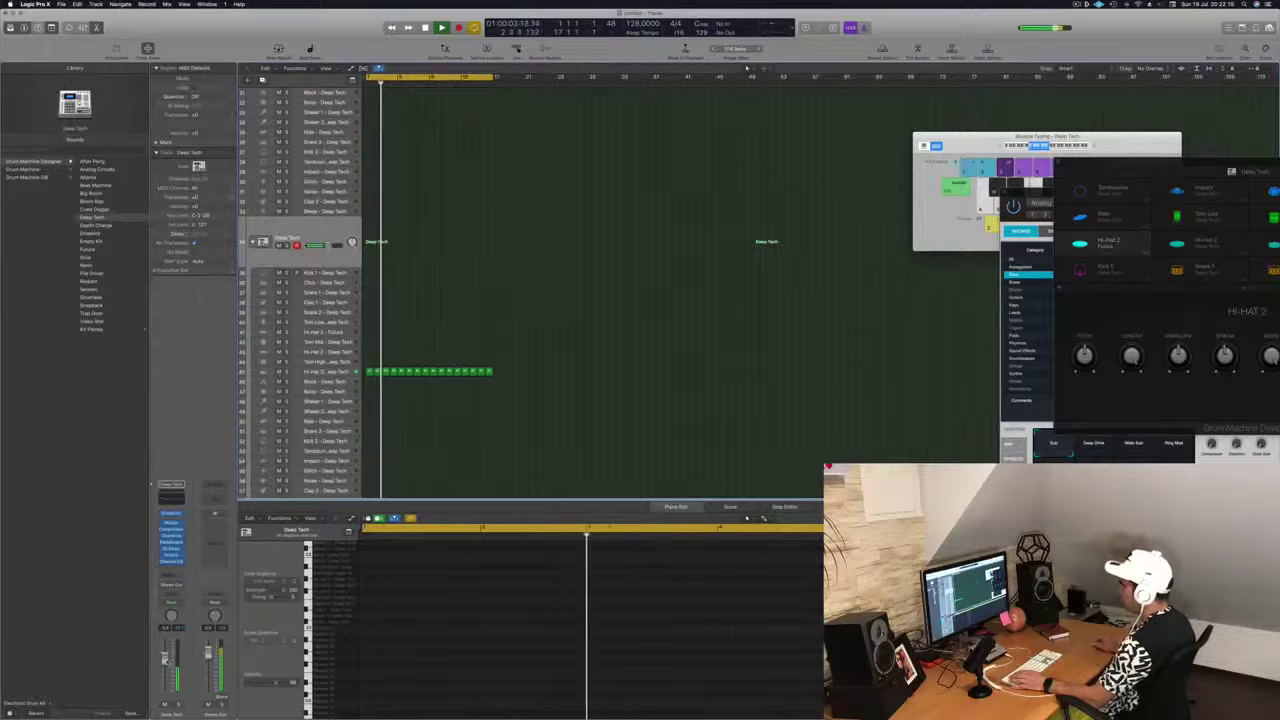
Move the first kit's bar 1 Hi-Hat 2 region to Tom Low, one semitone lower, and refill the gap with a copy of bar 2.
scroll(394, 451, "up", 5)
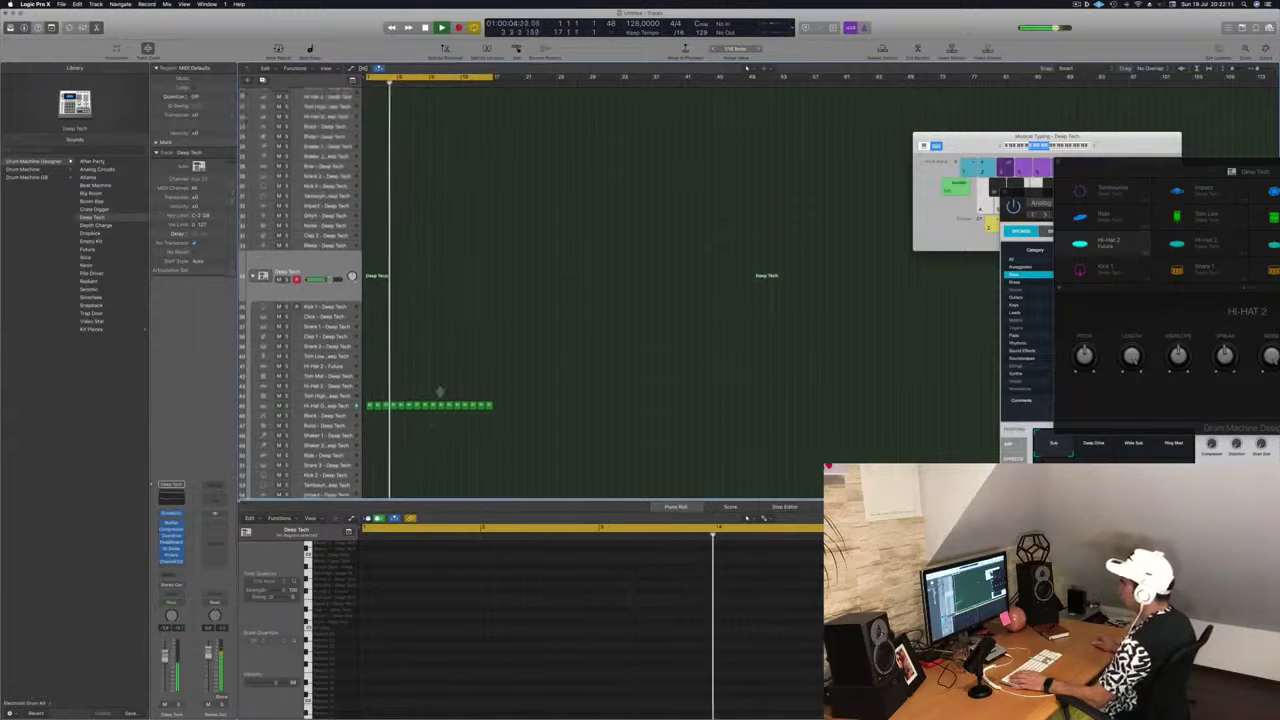
left_click(344, 203)
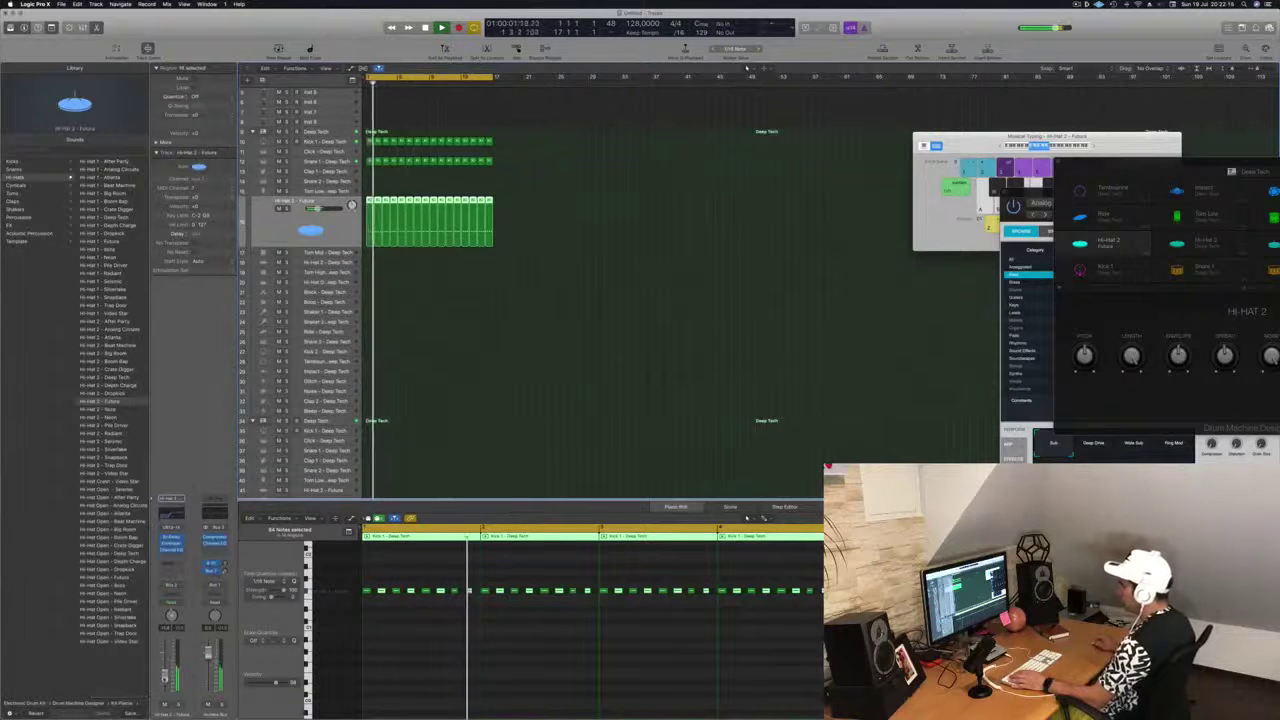
scroll(559, 347, "up", 2)
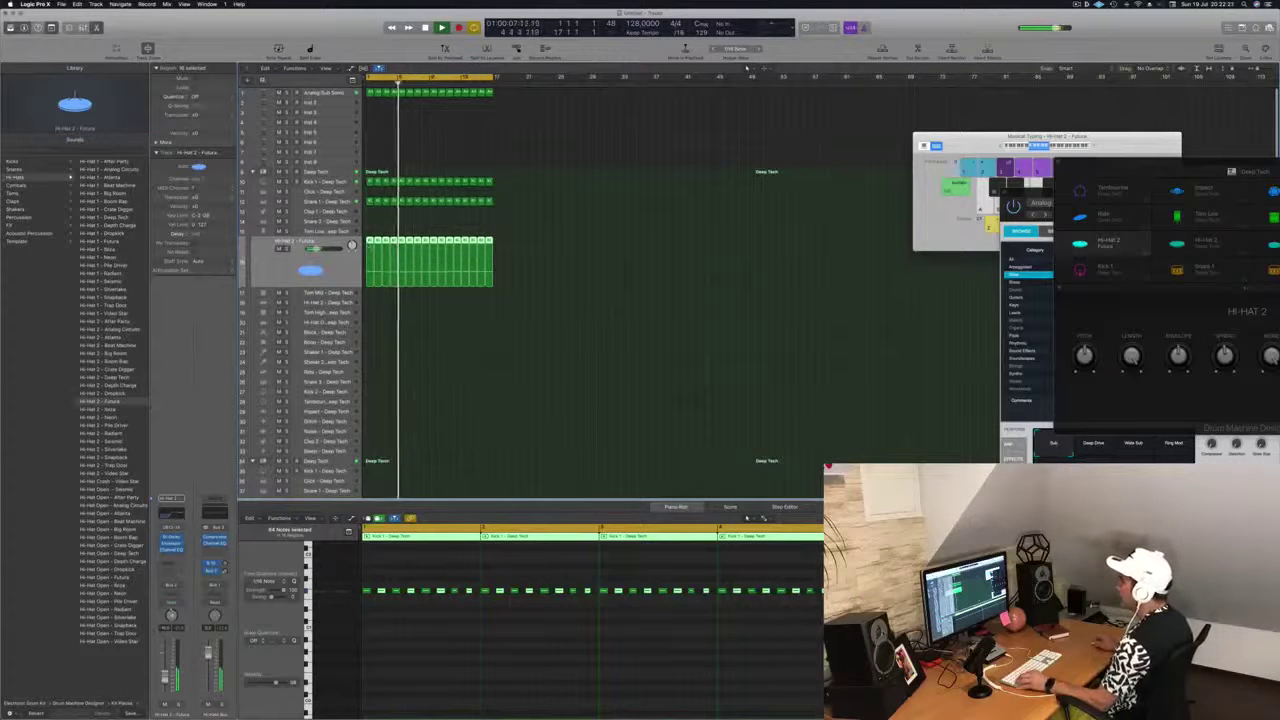
left_click(370, 234)
left_click(370, 240)
left_click_drag(369, 240, 369, 229)
left_click_drag(416, 598, 351, 604)
key("alt+Down")
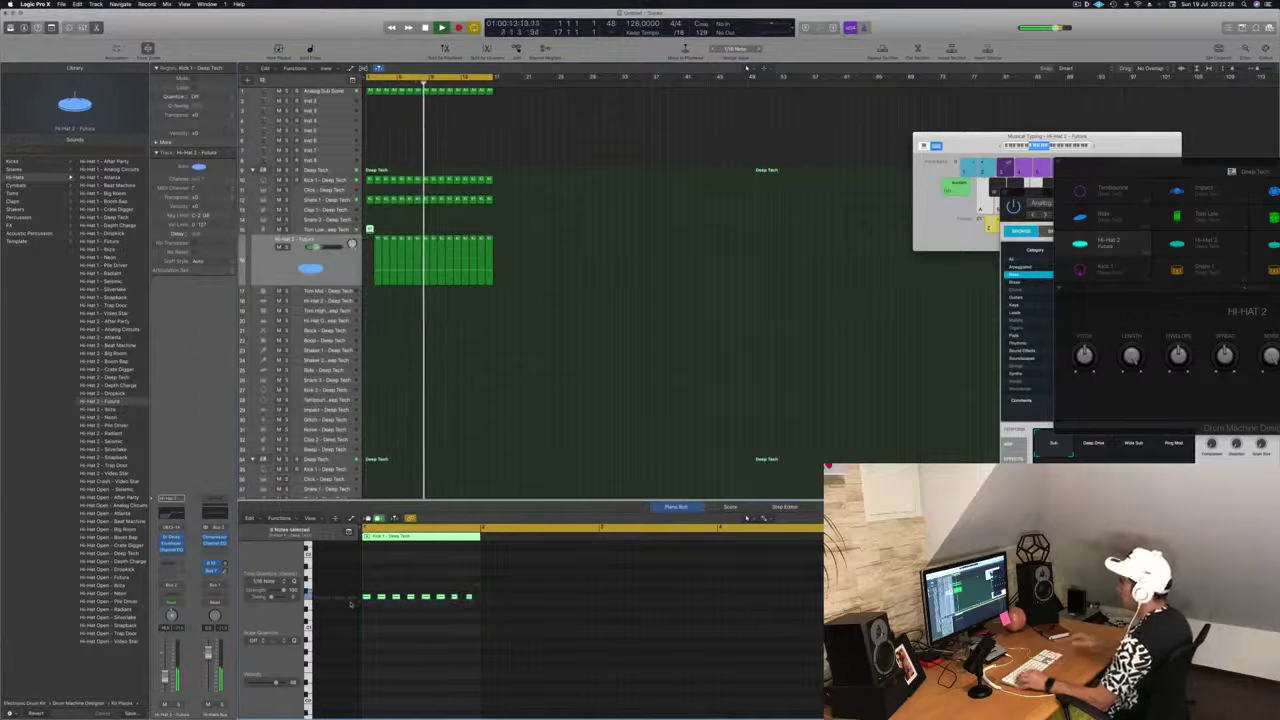
left_click(378, 244)
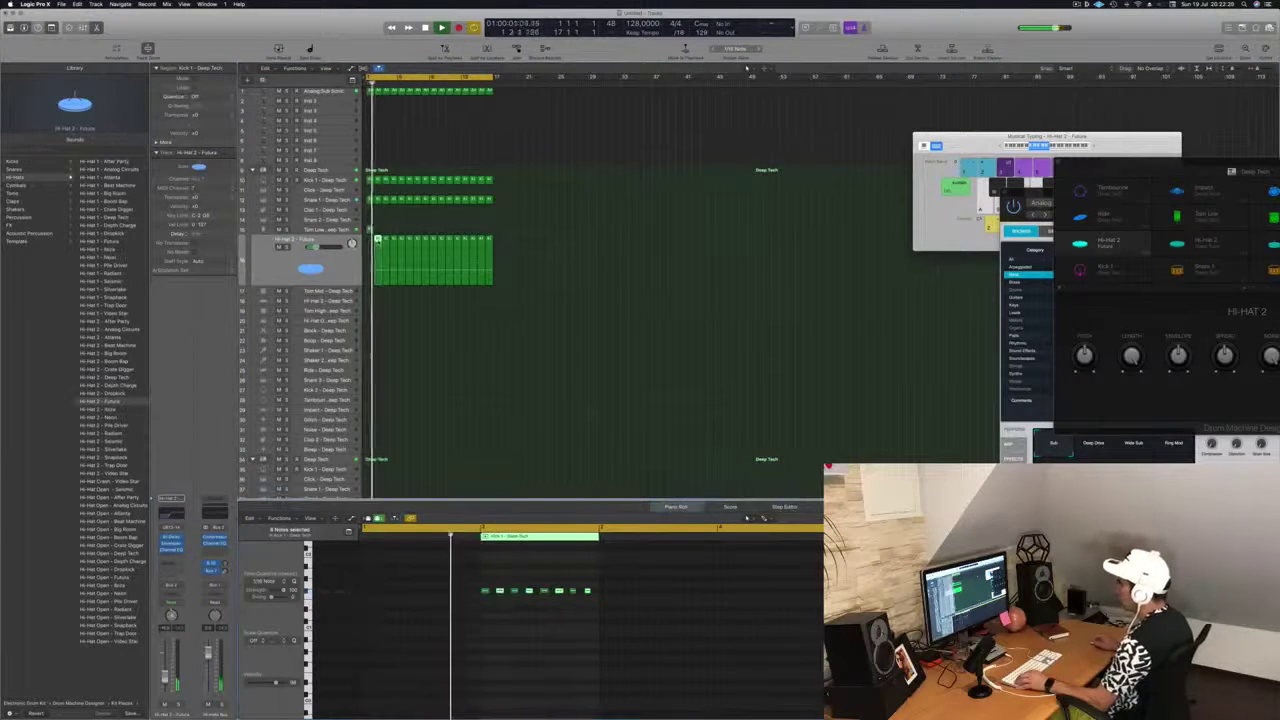
left_click_drag(371, 248, 370, 246)
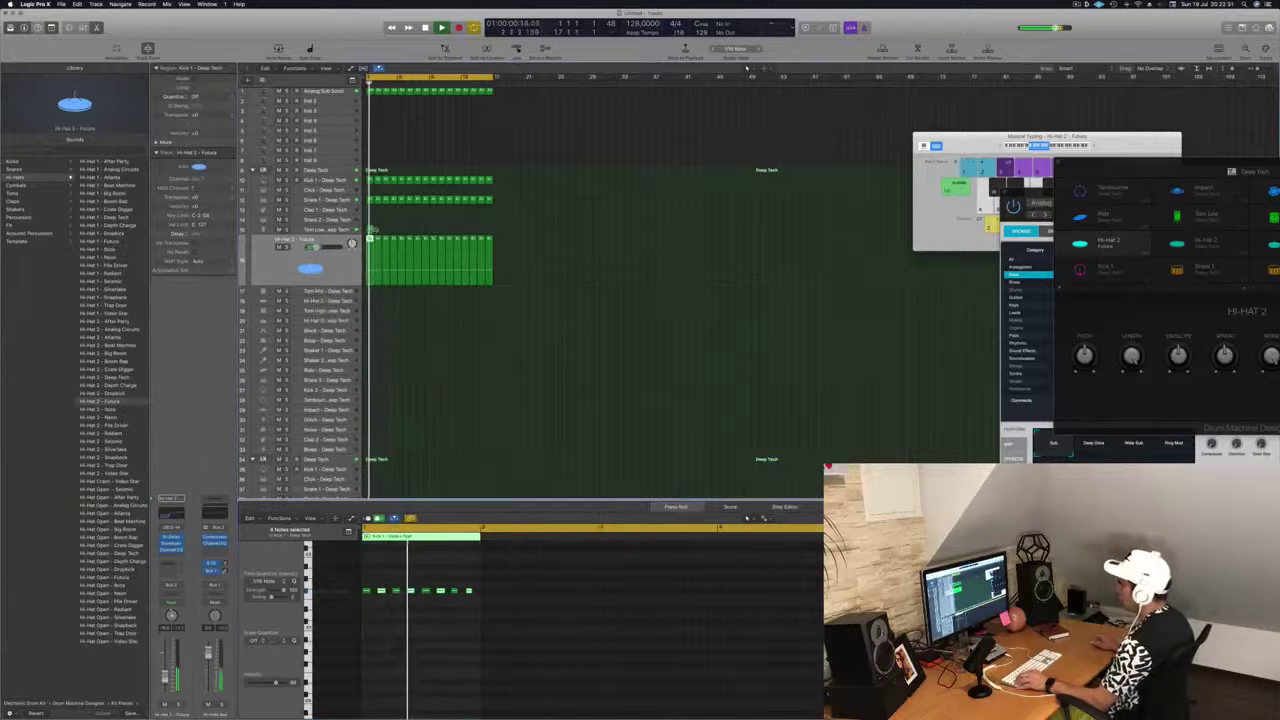
Delete the third, fourth, seventh and eighth notes of the Tom Low region and duplicate it across all 16 bars.
key("super+Right")
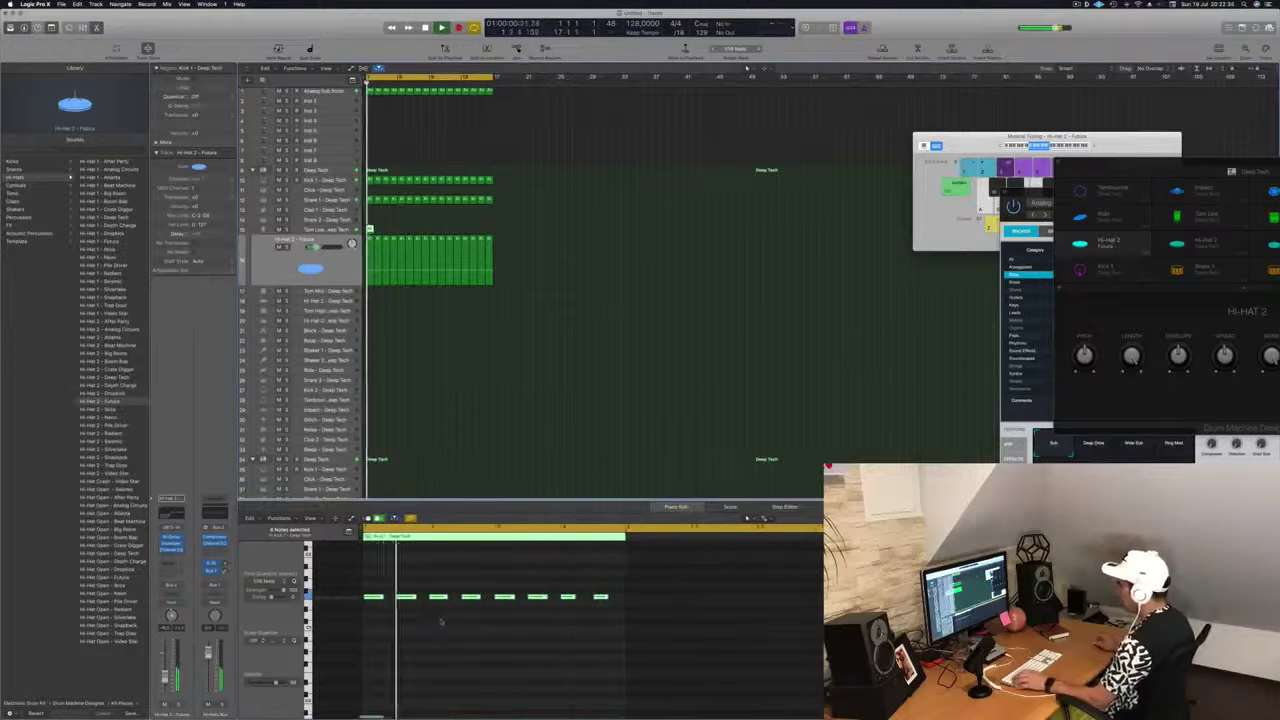
left_click(437, 598)
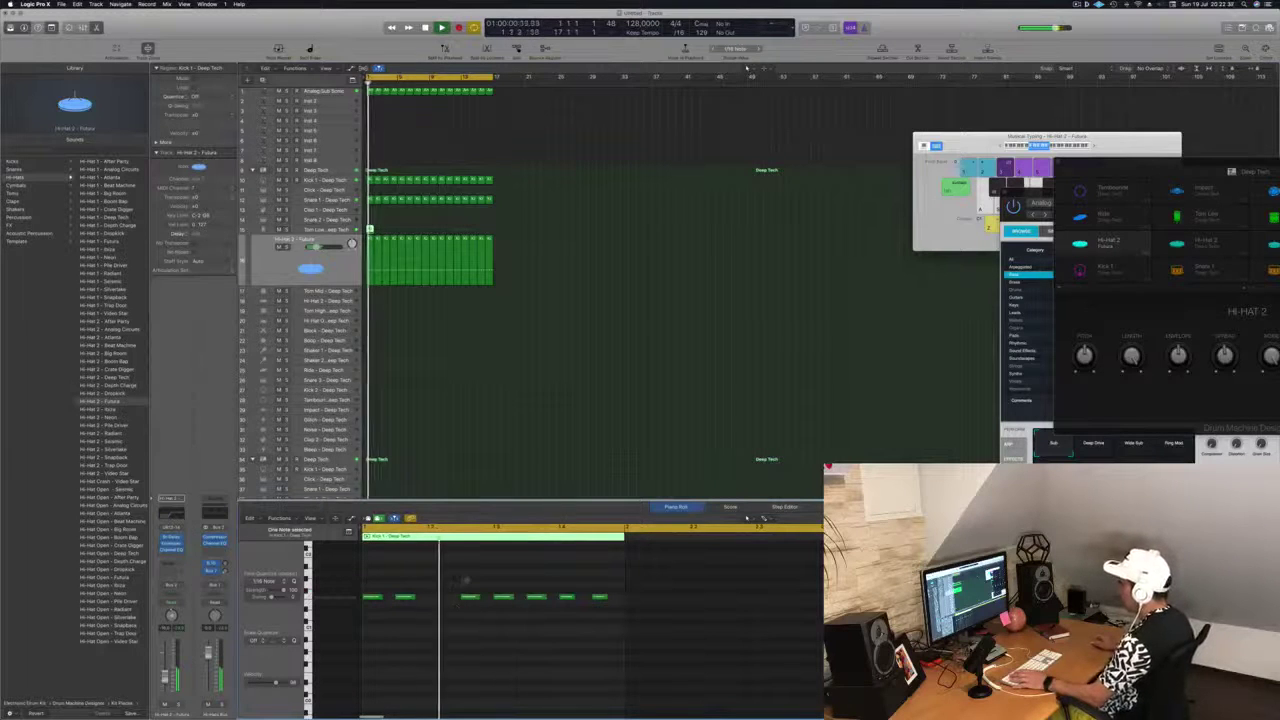
left_click(470, 597)
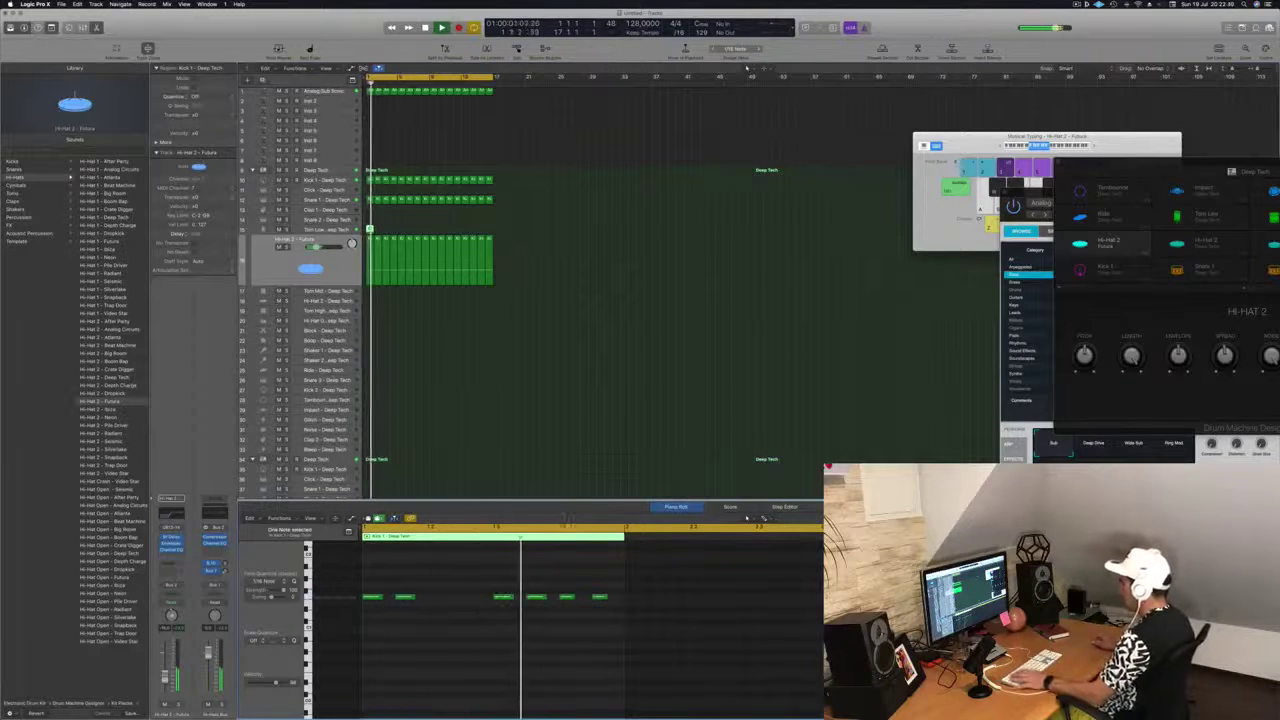
left_click_drag(565, 580, 614, 638)
key("Delete")
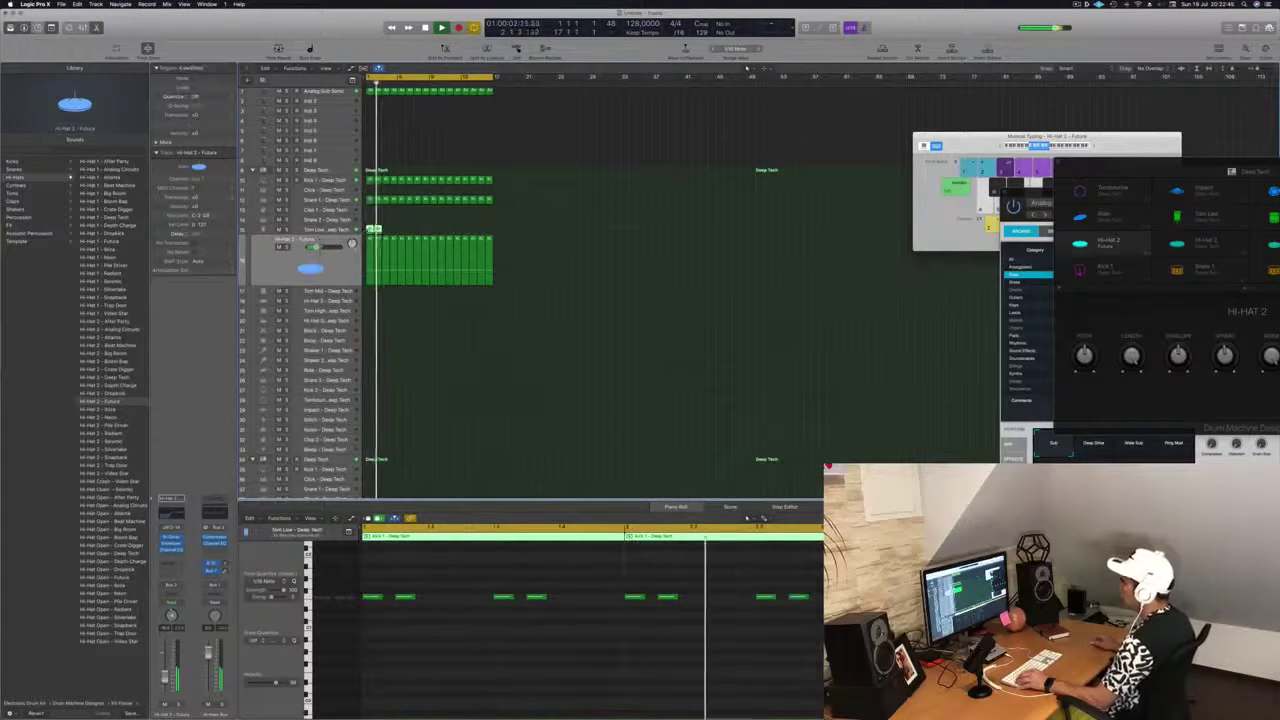
left_click_drag(376, 230, 437, 237)
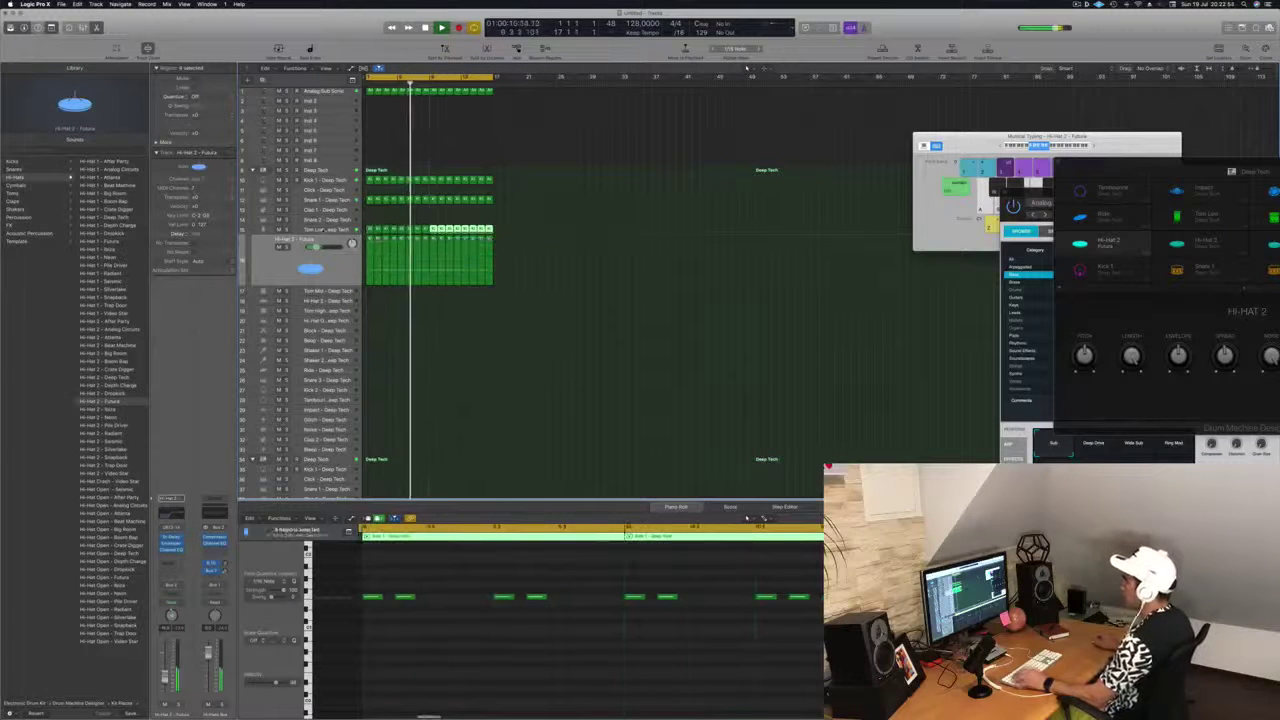
left_click(325, 230)
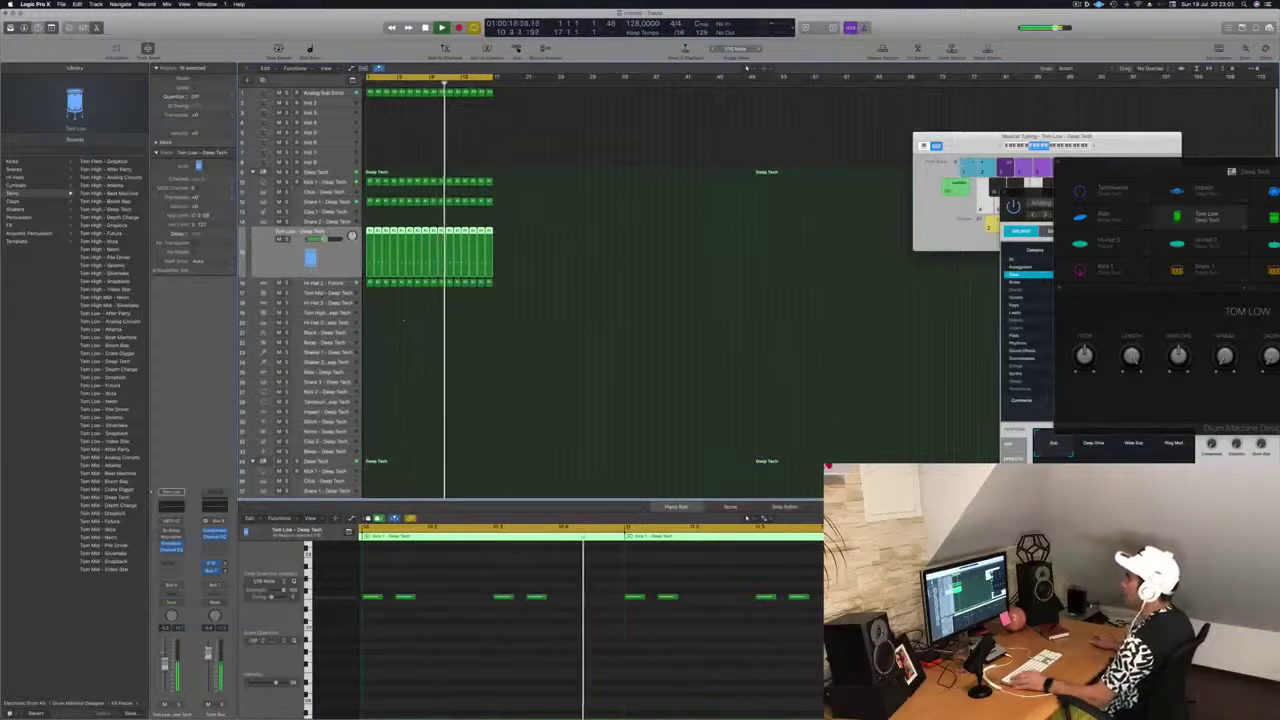
Copy the bar 1 Hi-Hat 2 region onto the Shaker 2 track and transpose all eight notes up toward the shaker's pitch.
scroll(407, 322, "down", 1)
scroll(406, 322, "down", 3)
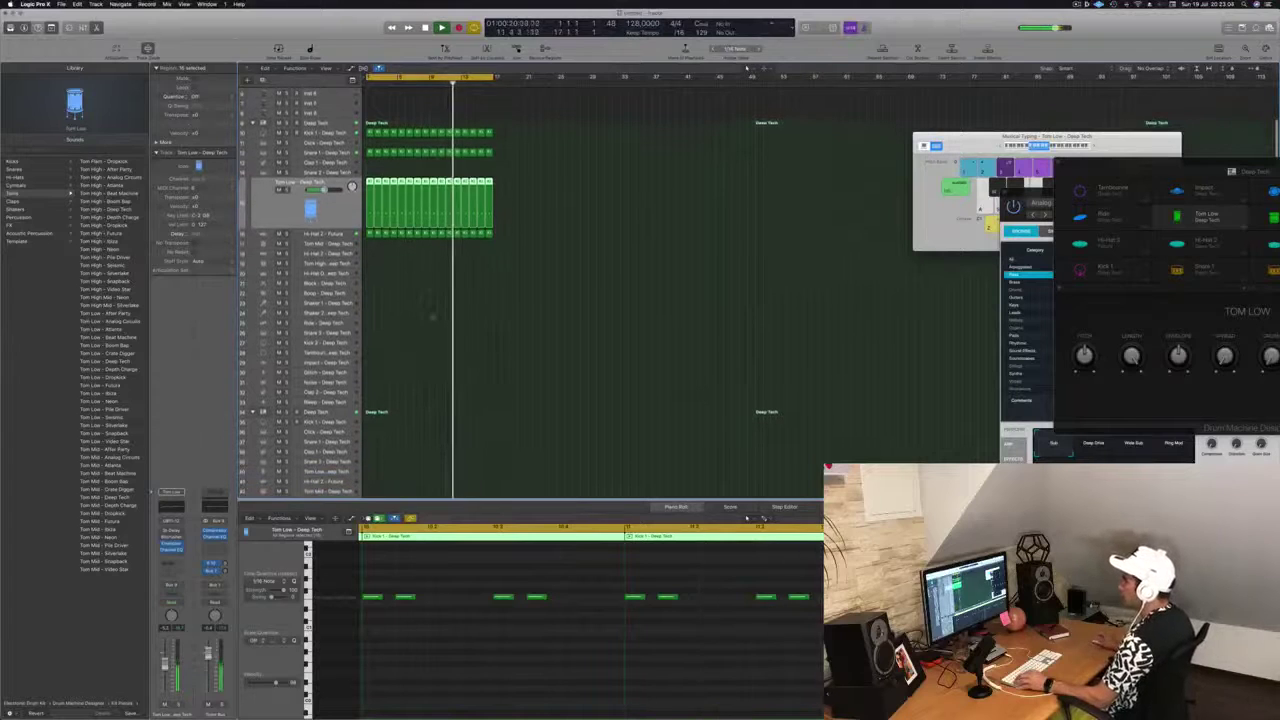
left_click(369, 233)
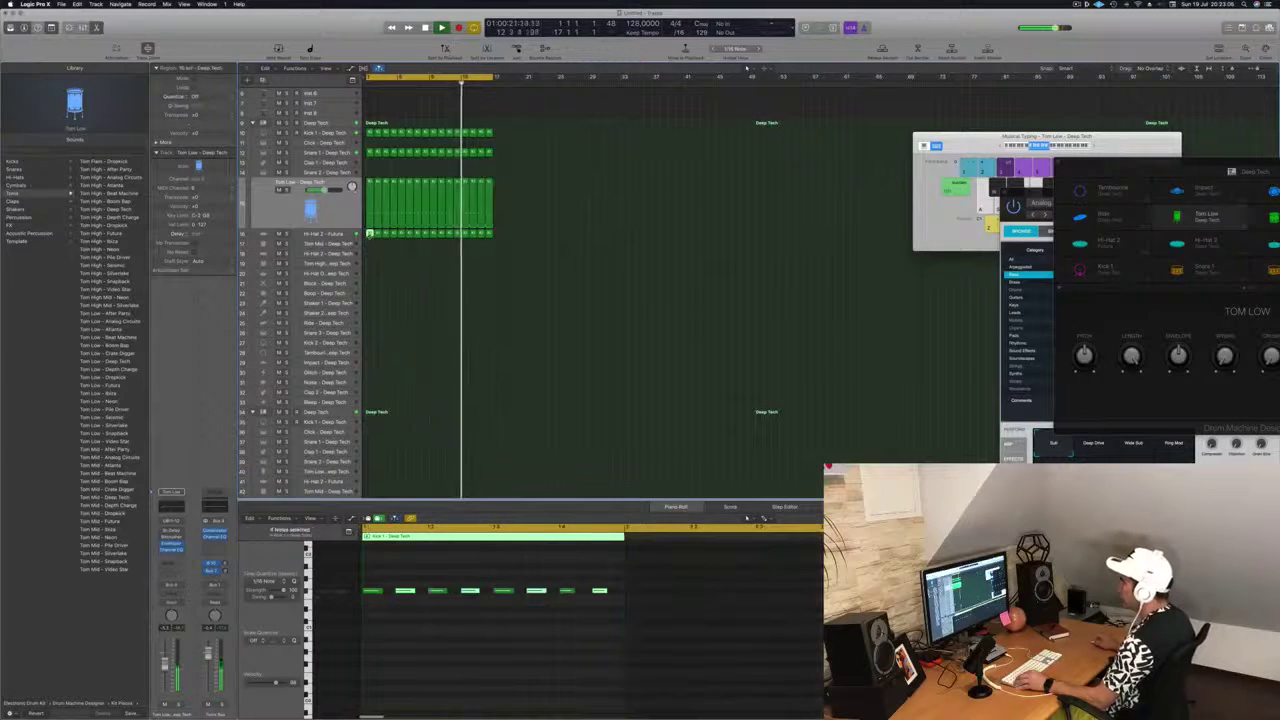
left_click_drag(369, 233, 369, 312)
left_click_drag(371, 575, 620, 641)
key("alt+Up")
key("alt+Up")
key("alt+Up")
key("alt+Up")
key("alt+Up")
key("alt+Up")
key("alt+Up")
key("alt+Up")
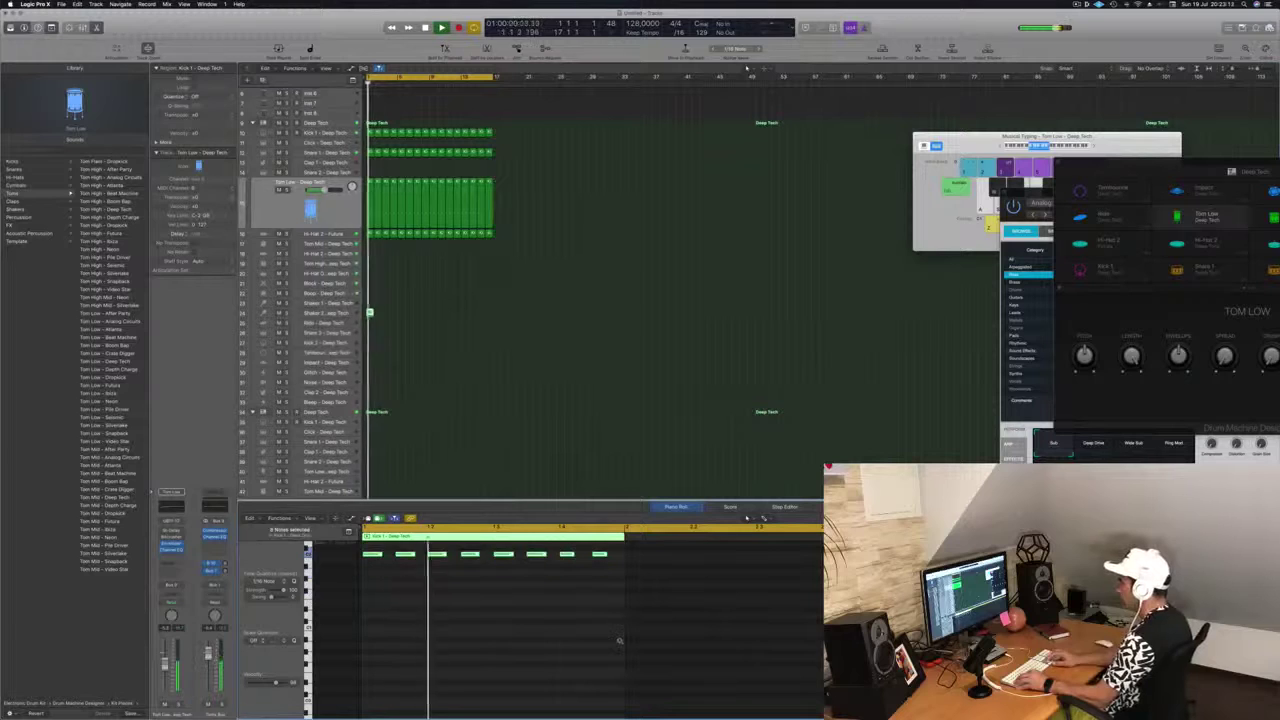
Duplicate the Shaker 2 region across all 16 bars and set the track's Stereo Delay output mix to 20% left and 34% right.
left_click(326, 313)
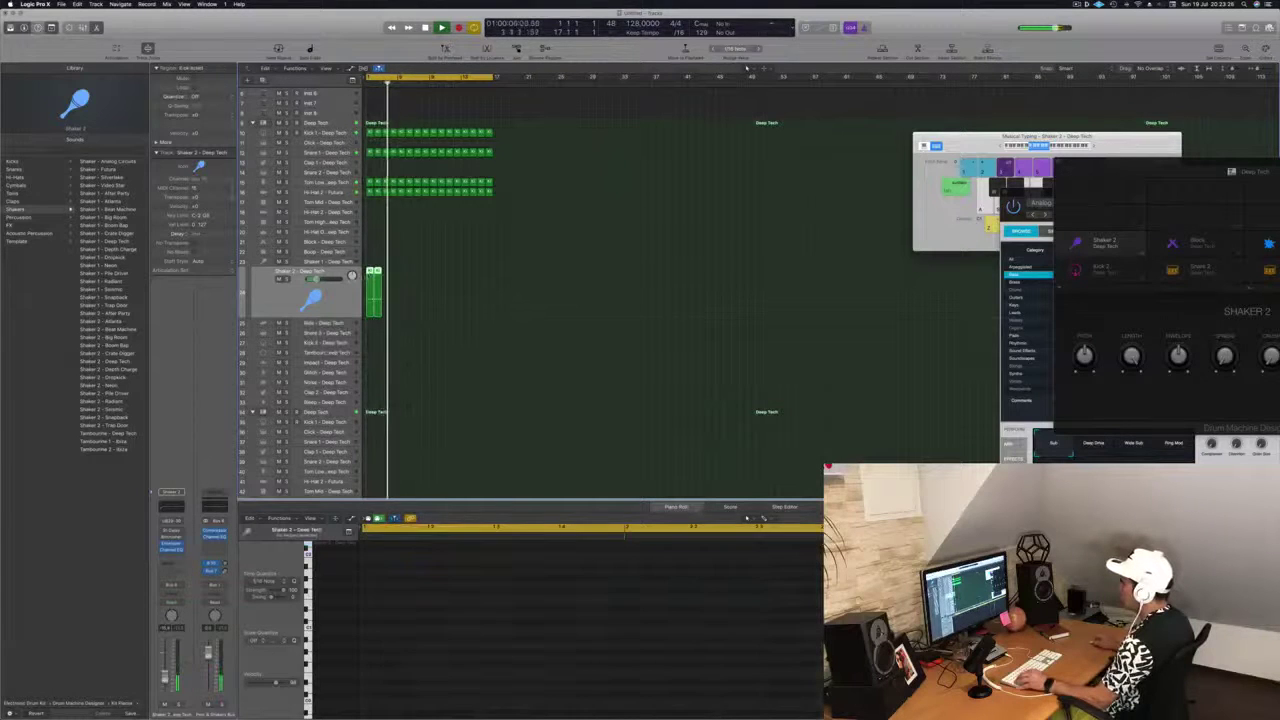
mouse_move(414, 280)
left_mouse_down()
mouse_move(369, 271)
mouse_move(405, 284)
left_mouse_up()
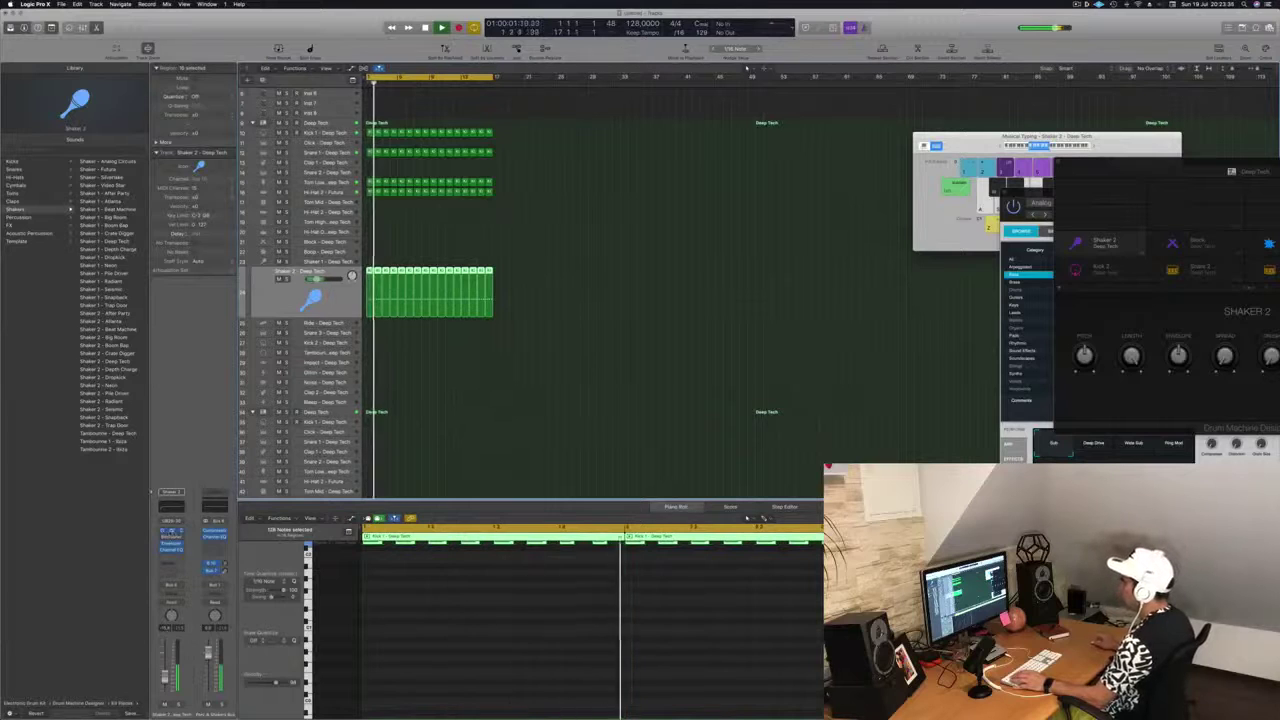
left_click(172, 532)
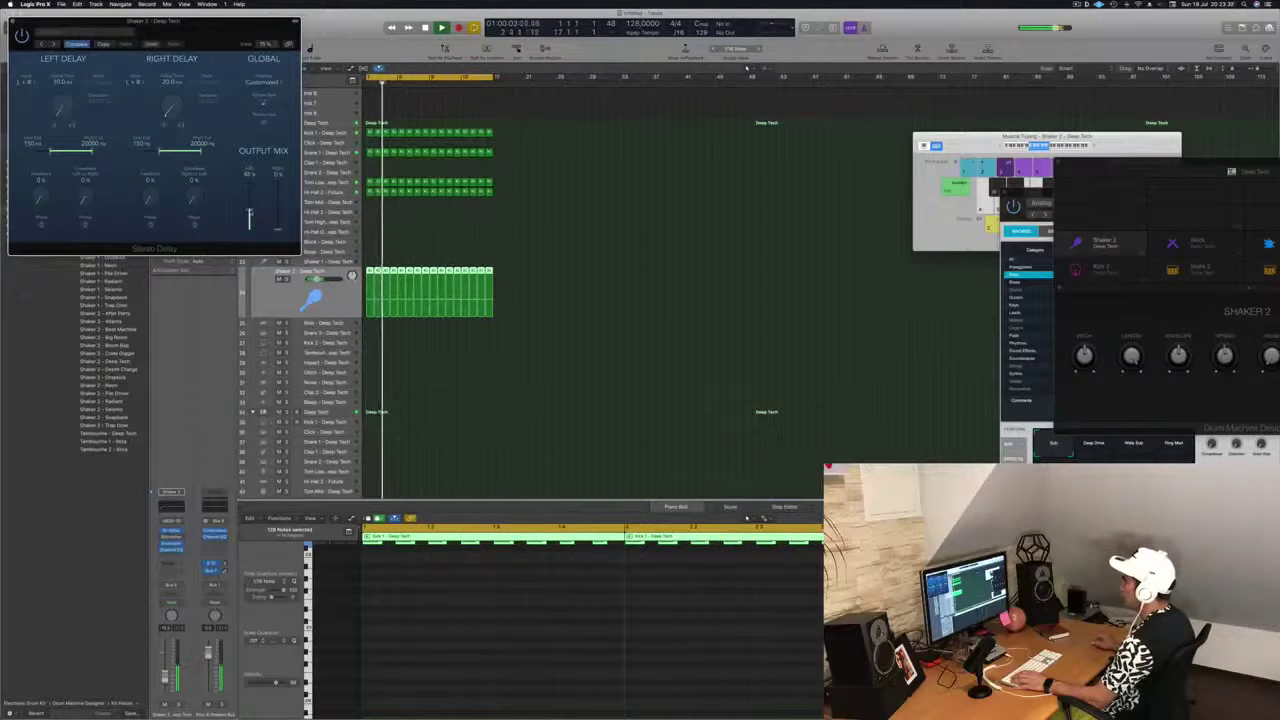
left_click_drag(180, 22, 800, 160)
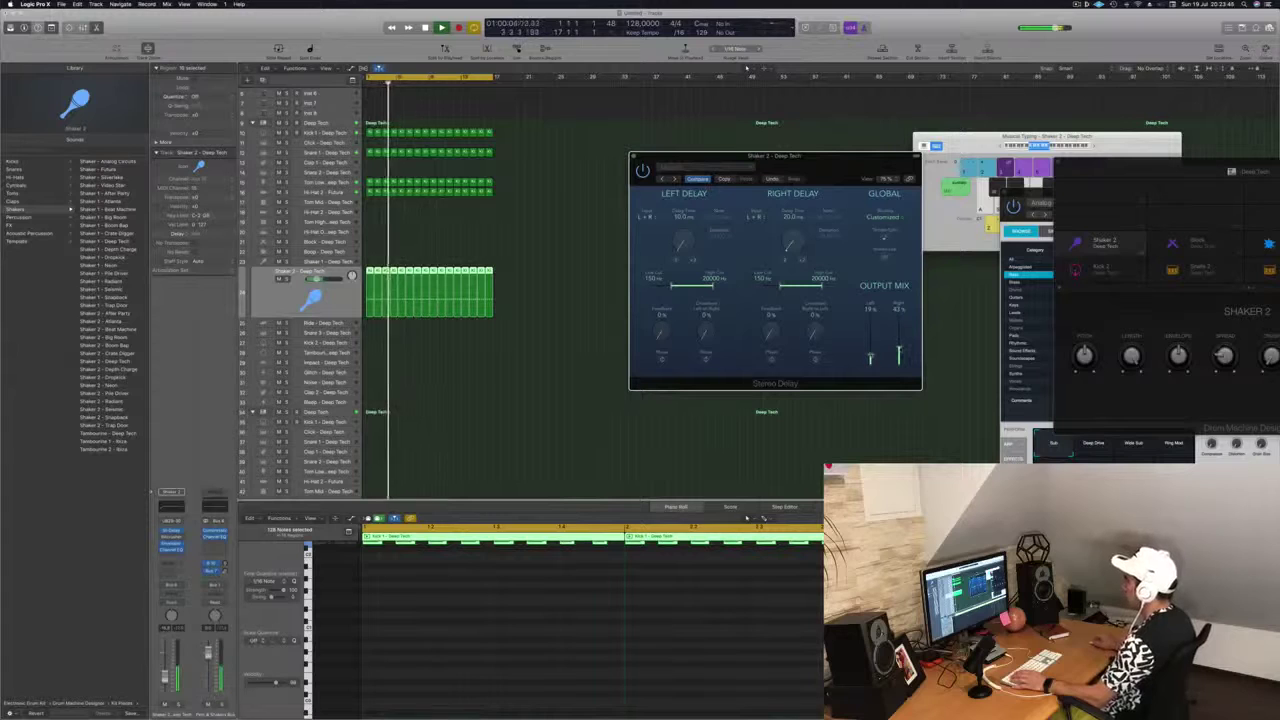
left_click_drag(899, 350, 899, 348)
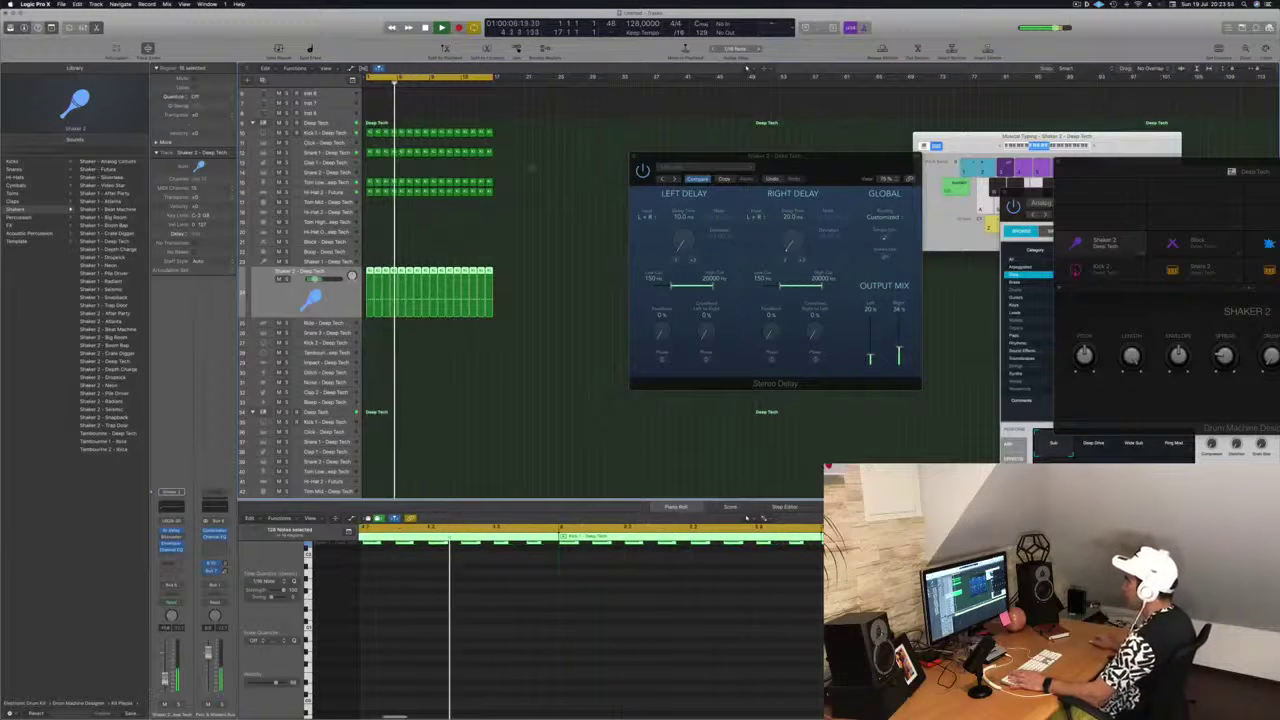
key("super+w")
Copy the first kit's bar 1 Hi-Hat 2 region onto the Tom High track and transpose all eight notes up toward the tom's pitch.
scroll(552, 325, "up", 3)
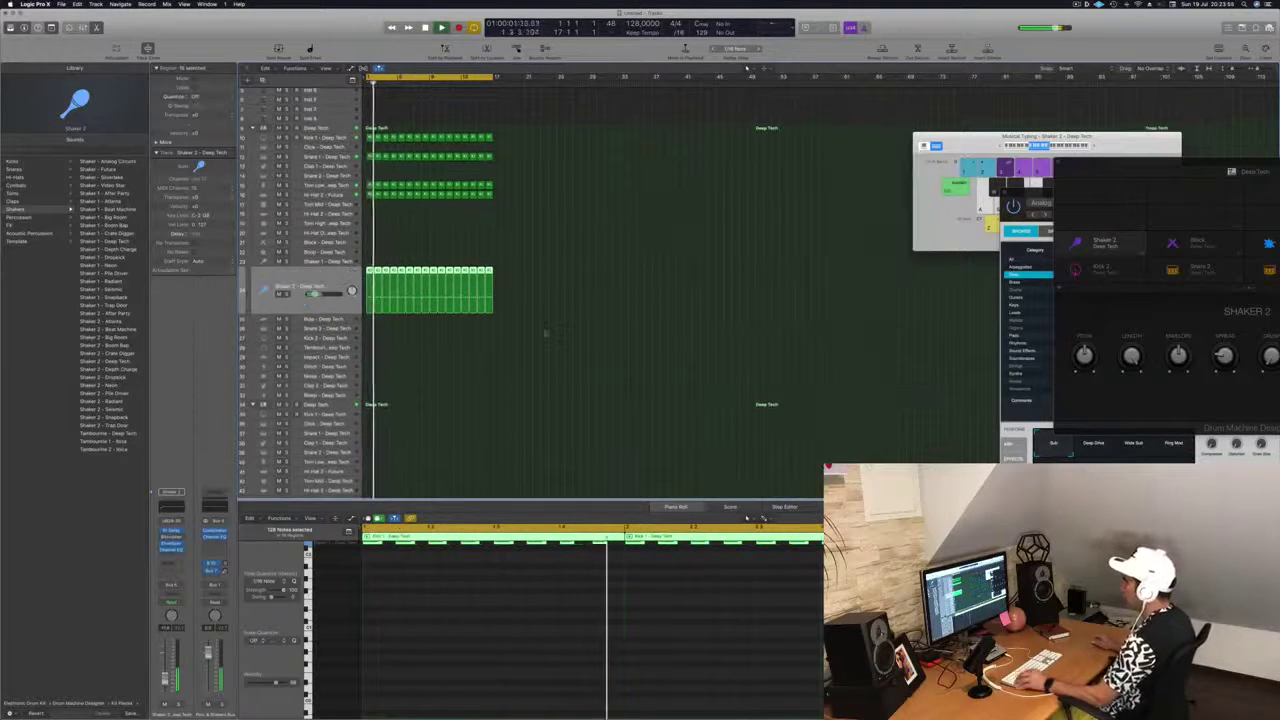
left_click(414, 259)
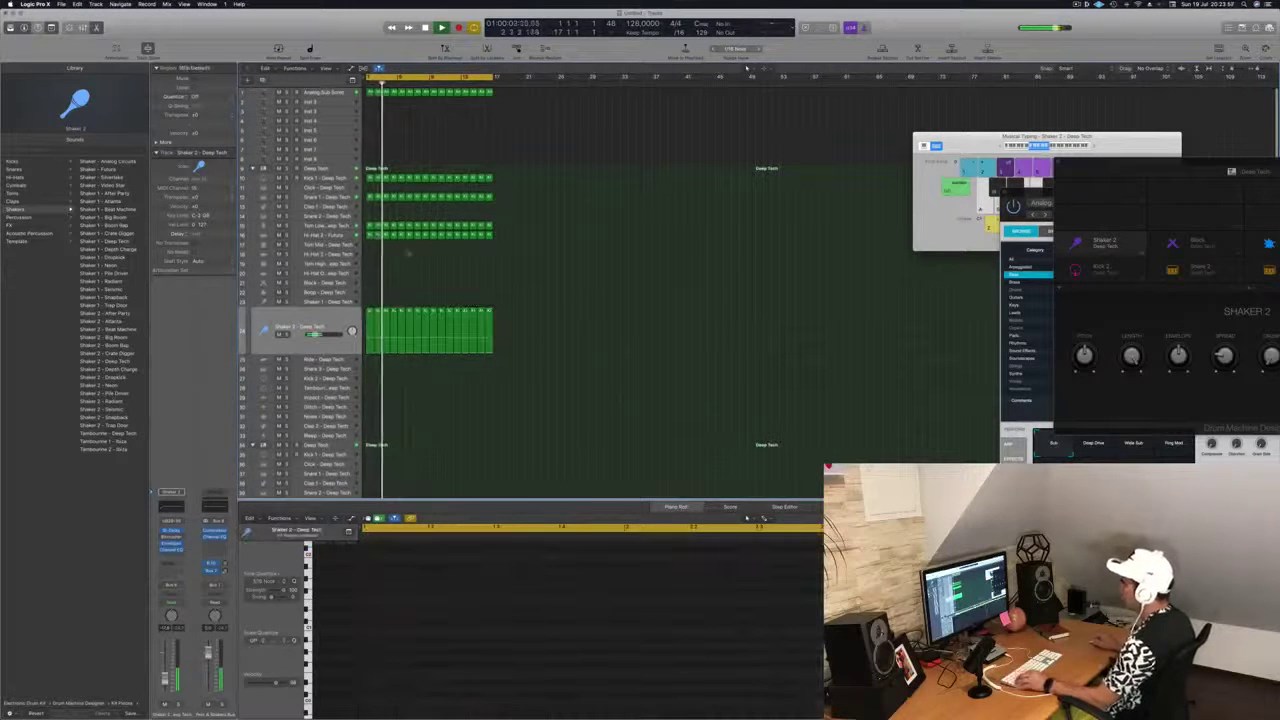
left_click(369, 234)
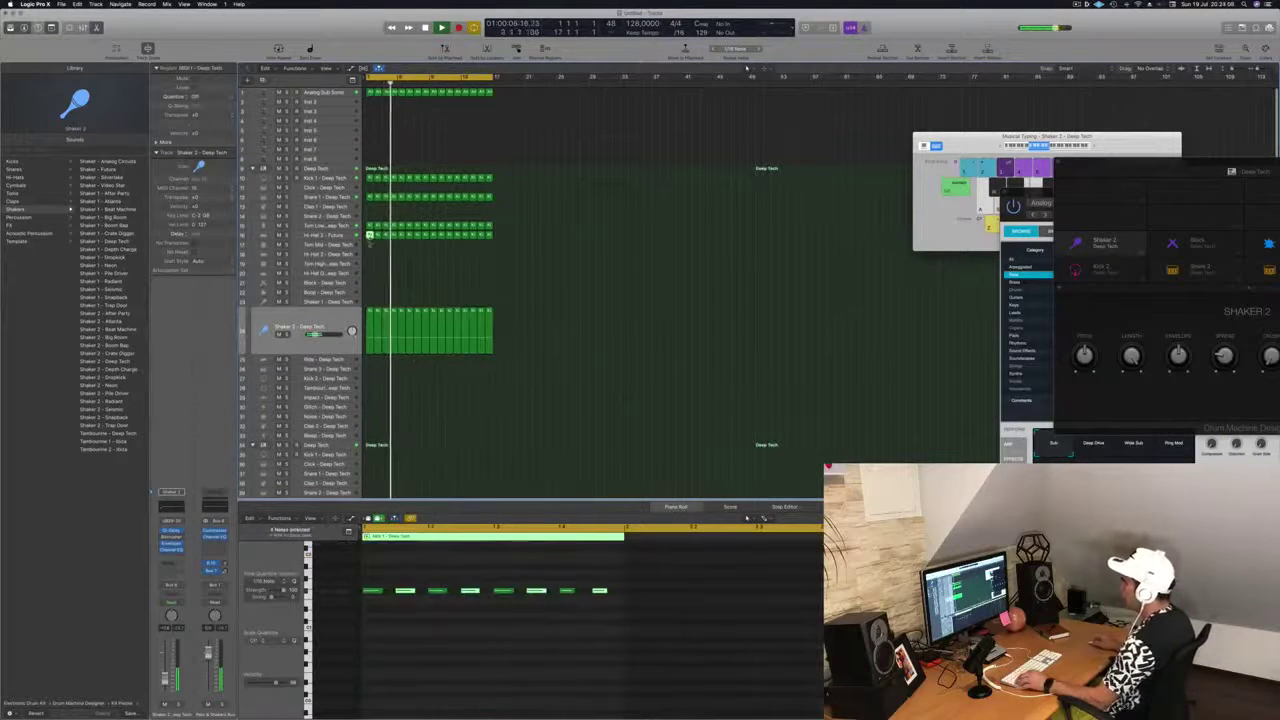
left_click_drag(386, 588, 605, 615)
key("alt+Up")
key("alt+Up")
key("alt+Up")
key("alt+Up")
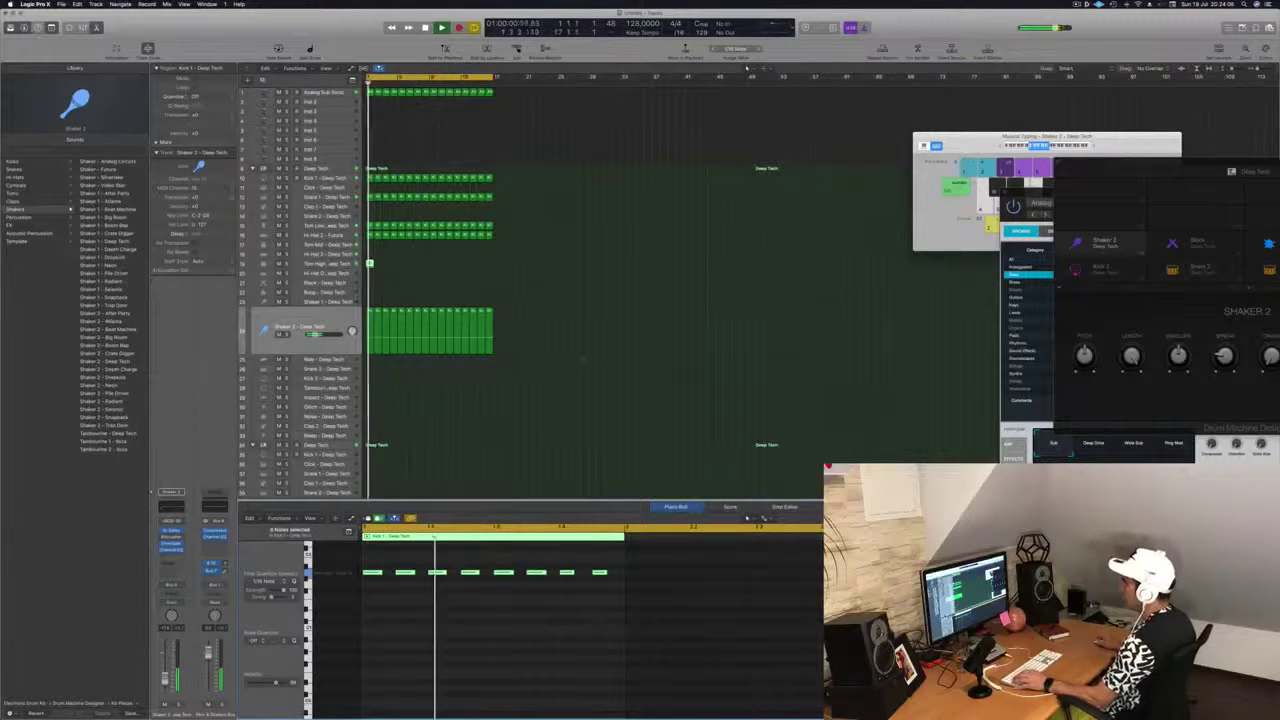
Delete every note of the Tom High region except the third and seventh.
left_click_drag(419, 554, 371, 582)
key("Delete")
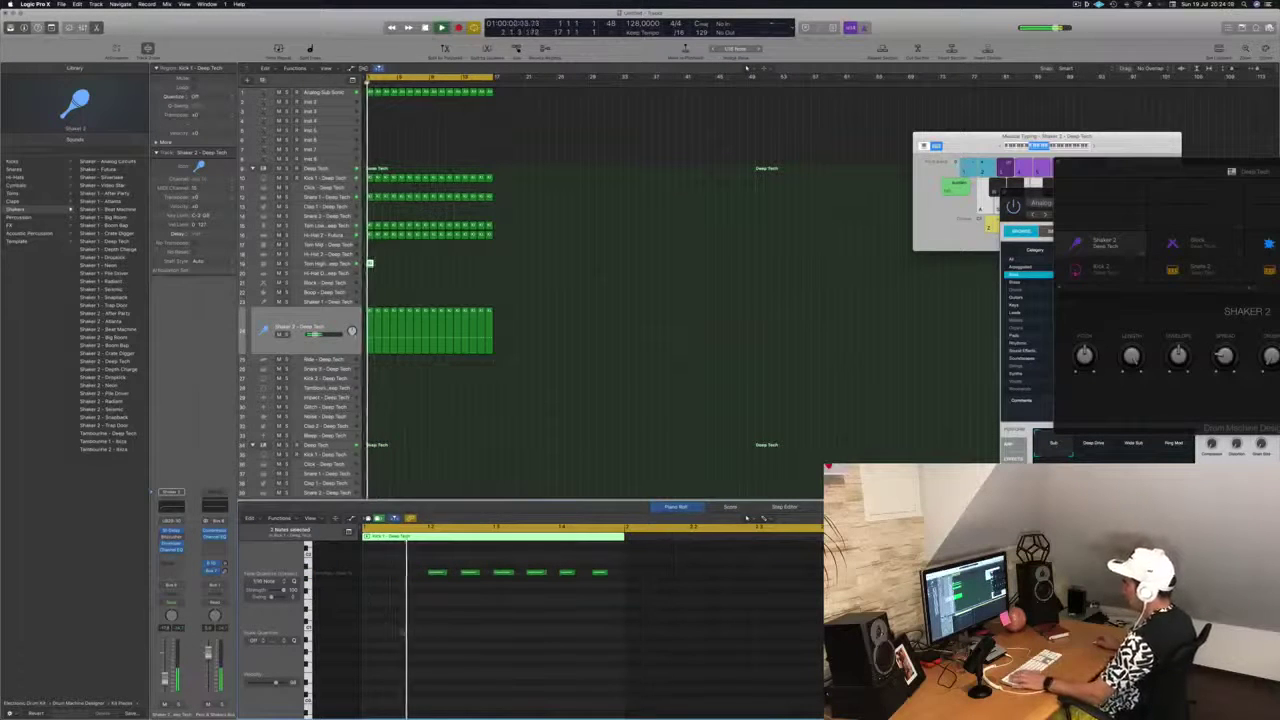
left_click(468, 572)
key("Delete")
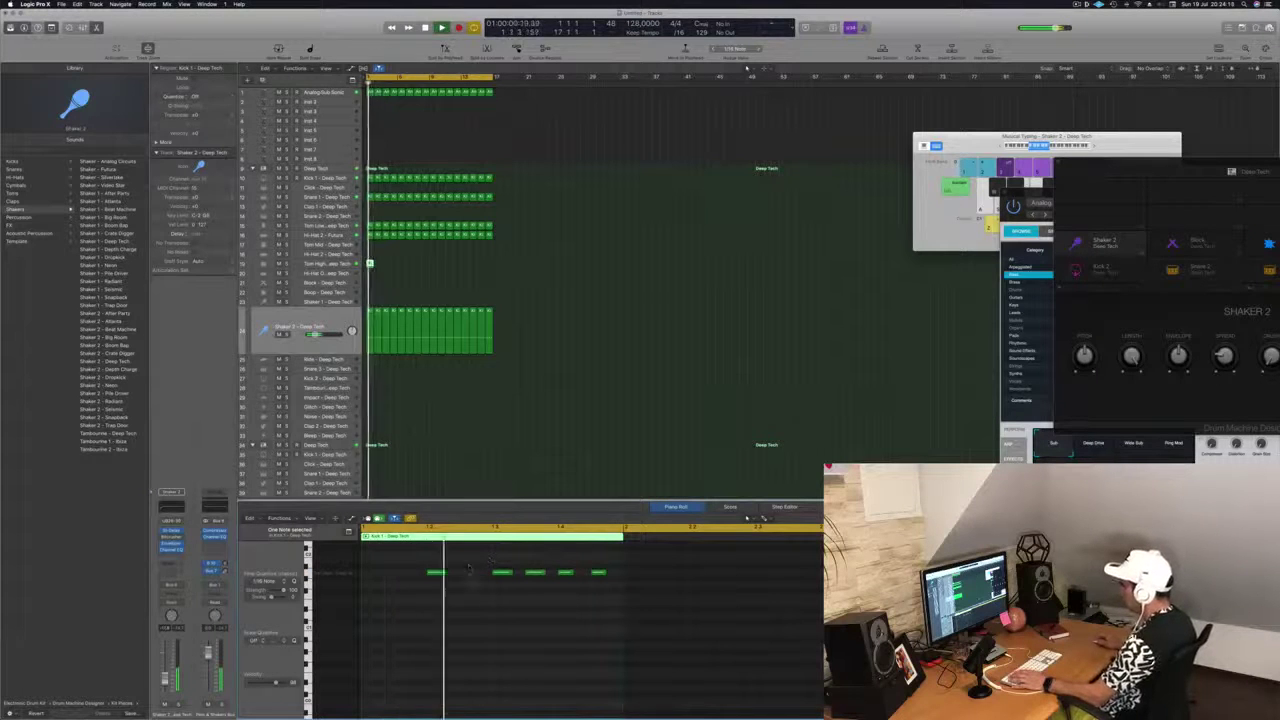
left_click_drag(482, 561, 565, 600)
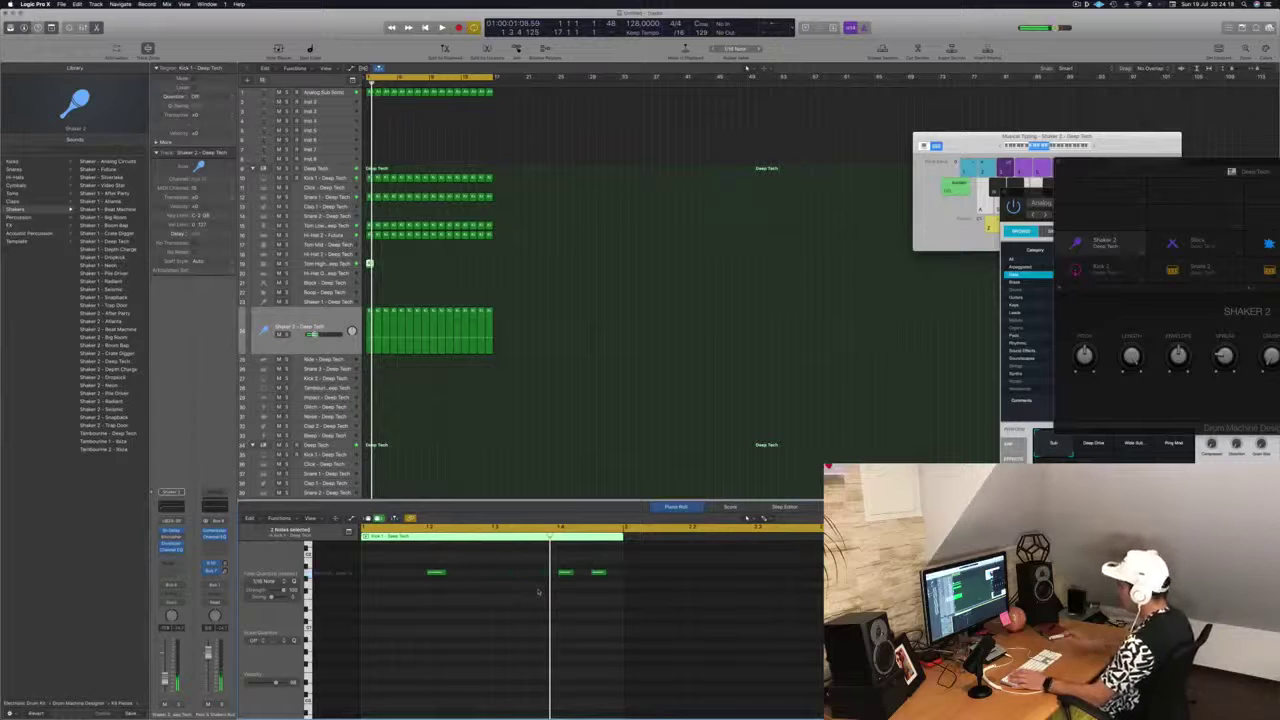
left_click(598, 572)
key("Delete")
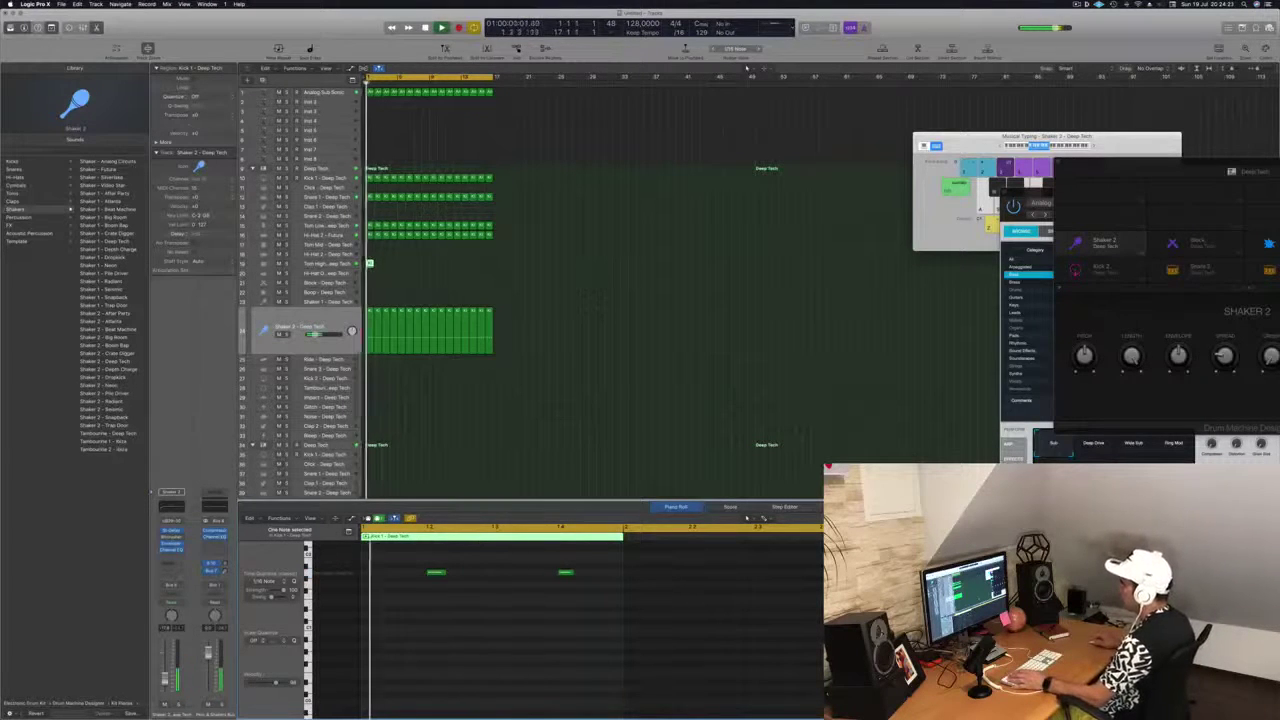
Duplicate the Tom High region across all 16 bars and replace the track's sound with Tom Mid - Video Star.
key("Up")
key("Up")
key("Up")
key("Up")
key("Up")
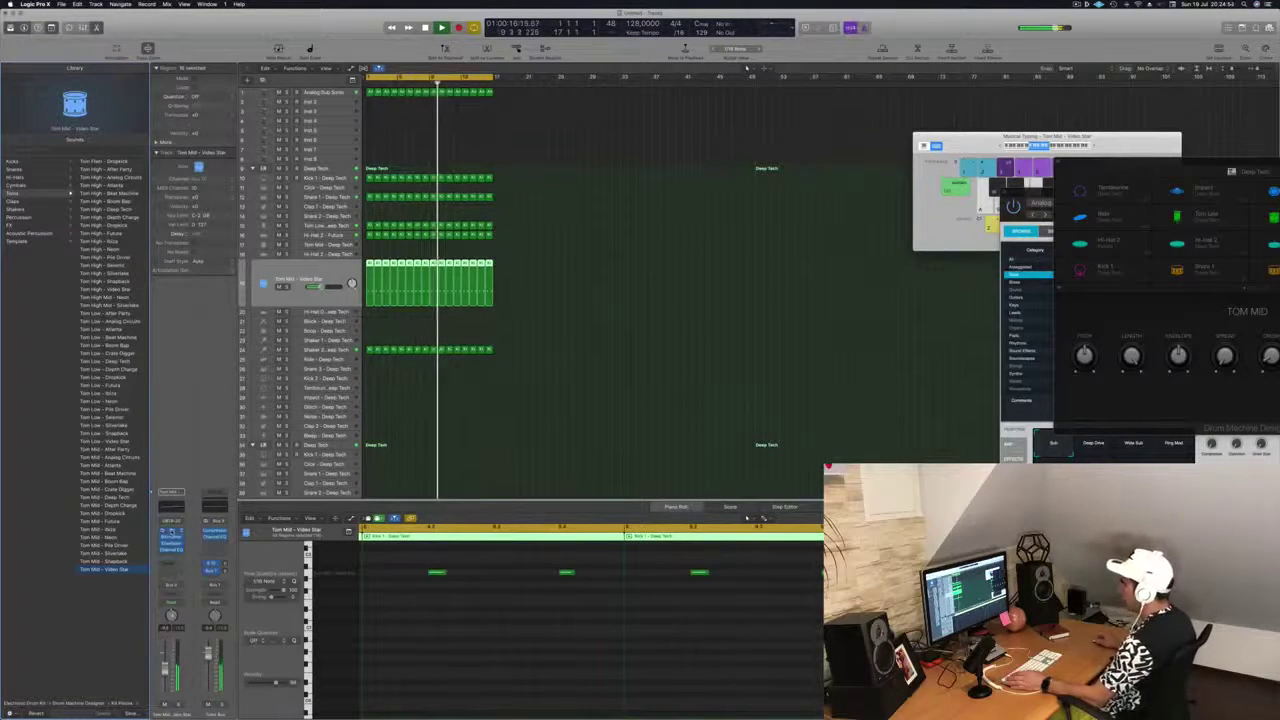
Load the Dual 1/8 Note preset in the Tom Mid - Video Star track's Stereo Delay and adjust its left and right output mix.
left_click(171, 531)
left_click_drag(207, 43, 528, 113)
left_click_drag(370, 133, 448, 192)
left_click(437, 192)
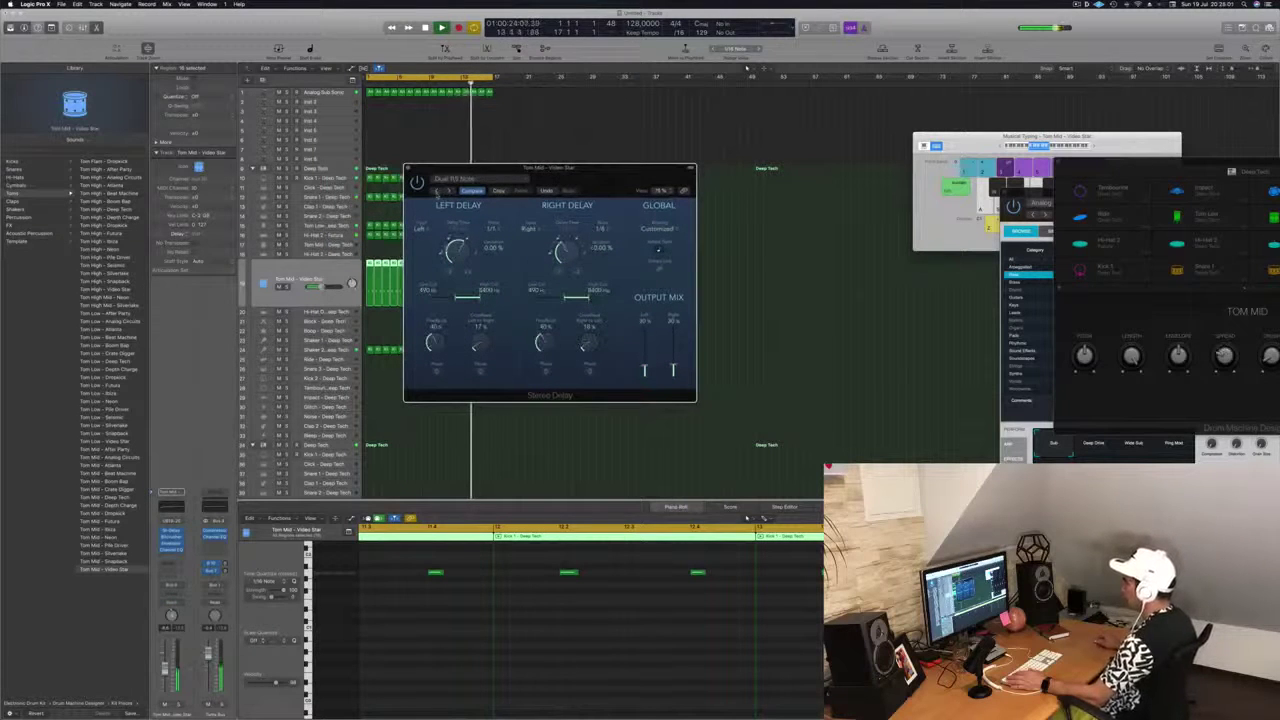
left_click_drag(603, 179, 585, 208)
left_click_drag(652, 399, 655, 382)
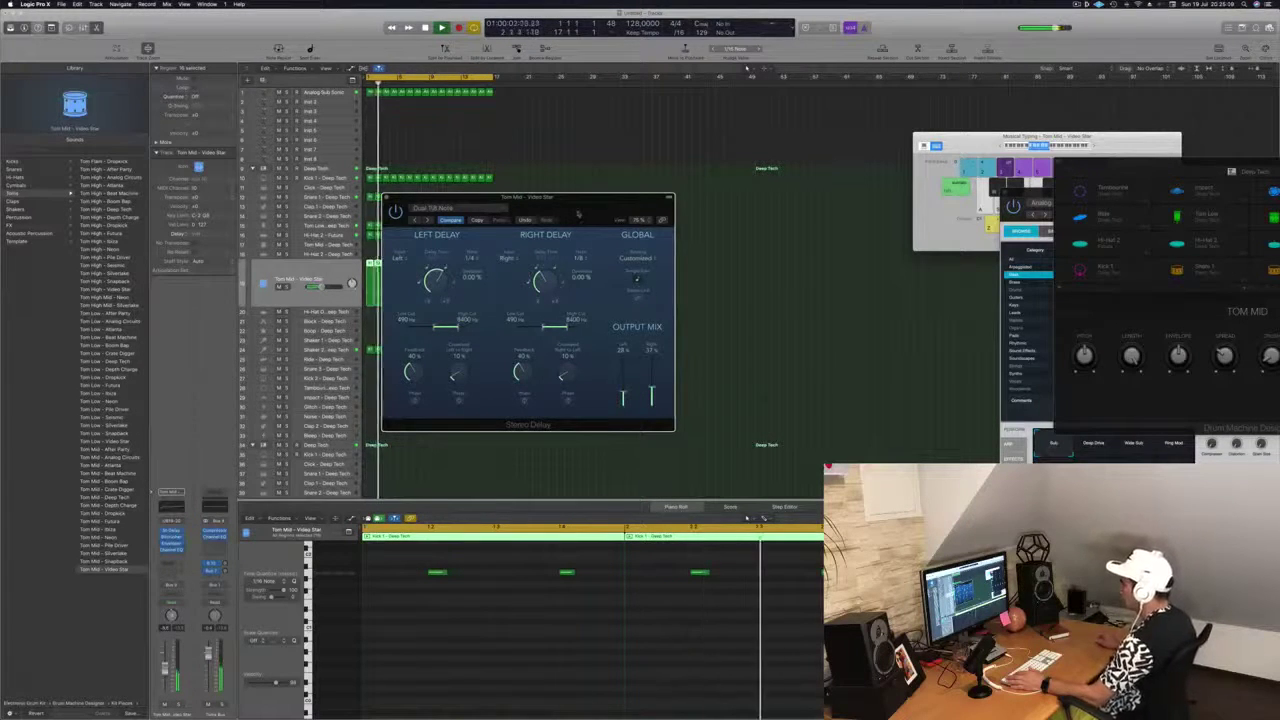
left_click_drag(623, 396, 652, 396)
left_click(416, 198)
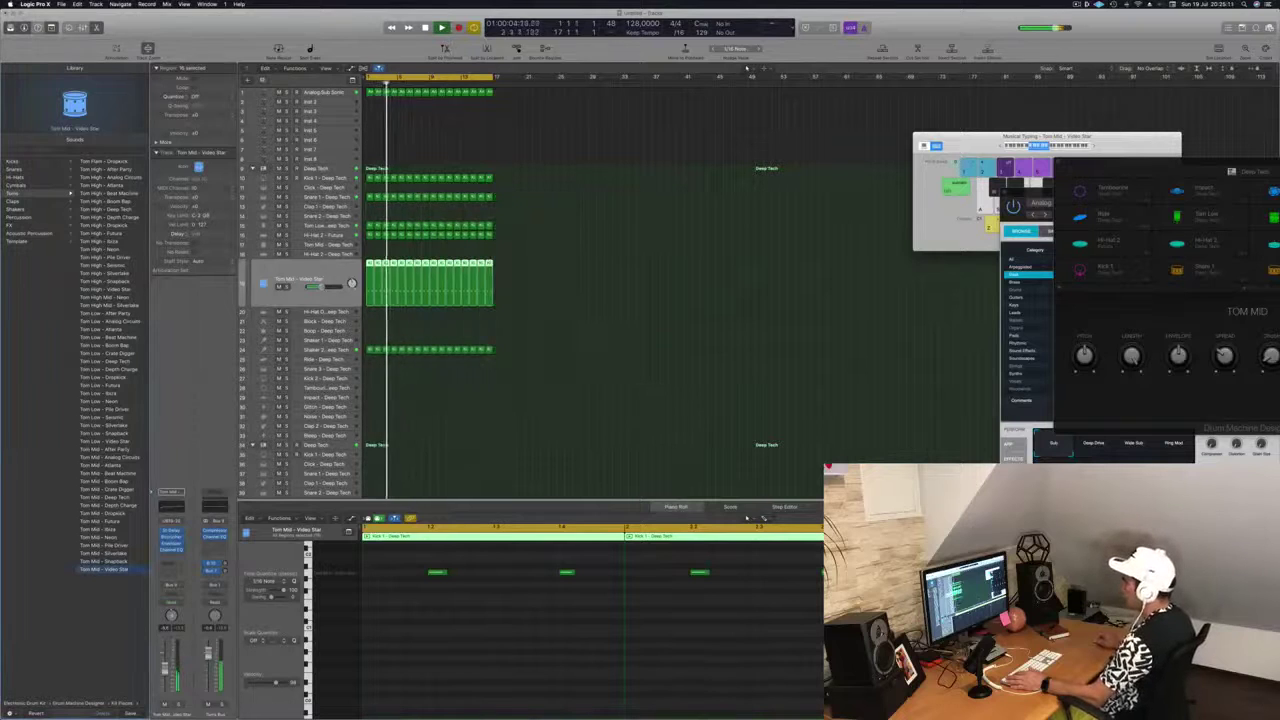
Compare the loop with the Tom Low track muted and unmuted.
left_click(332, 227)
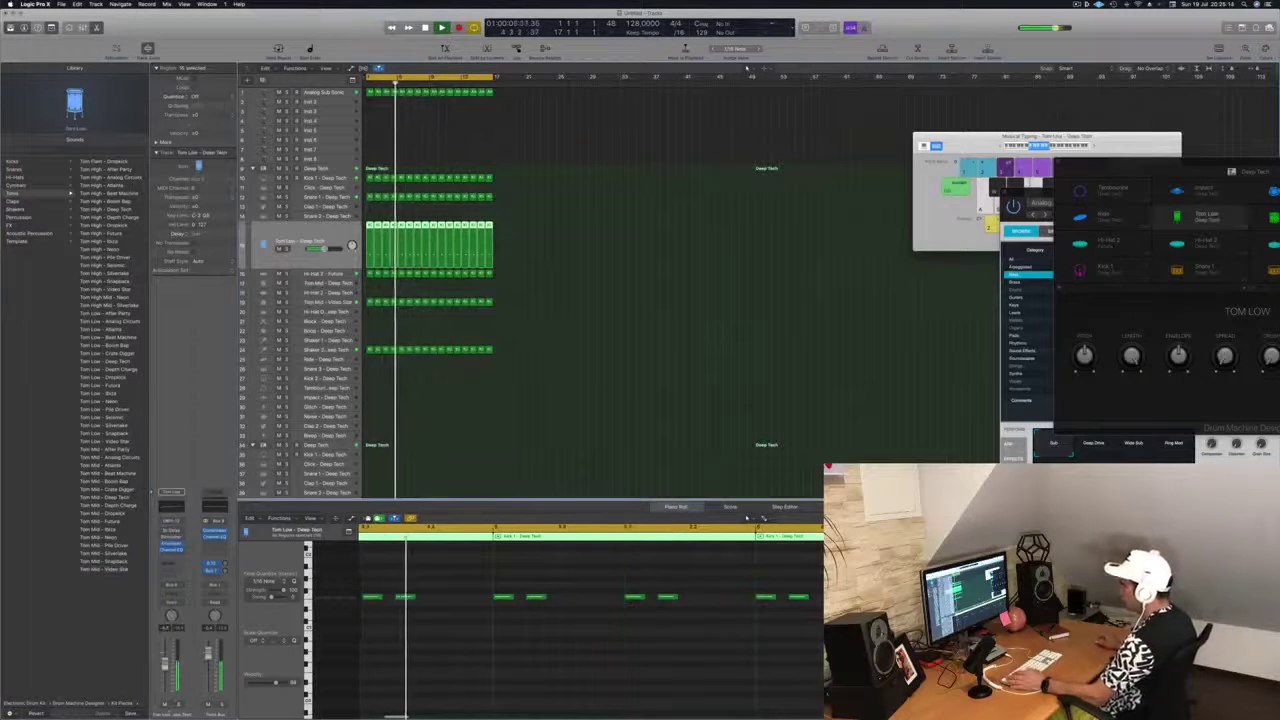
left_click(165, 705)
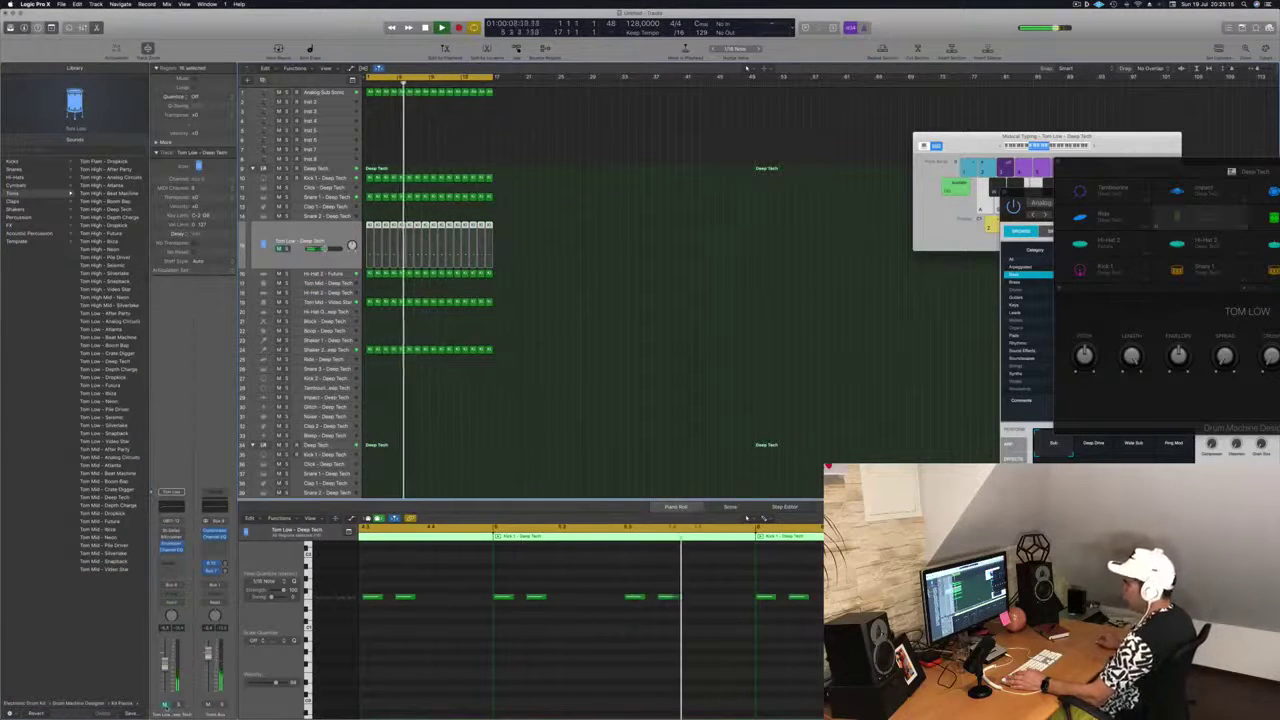
left_click(165, 705)
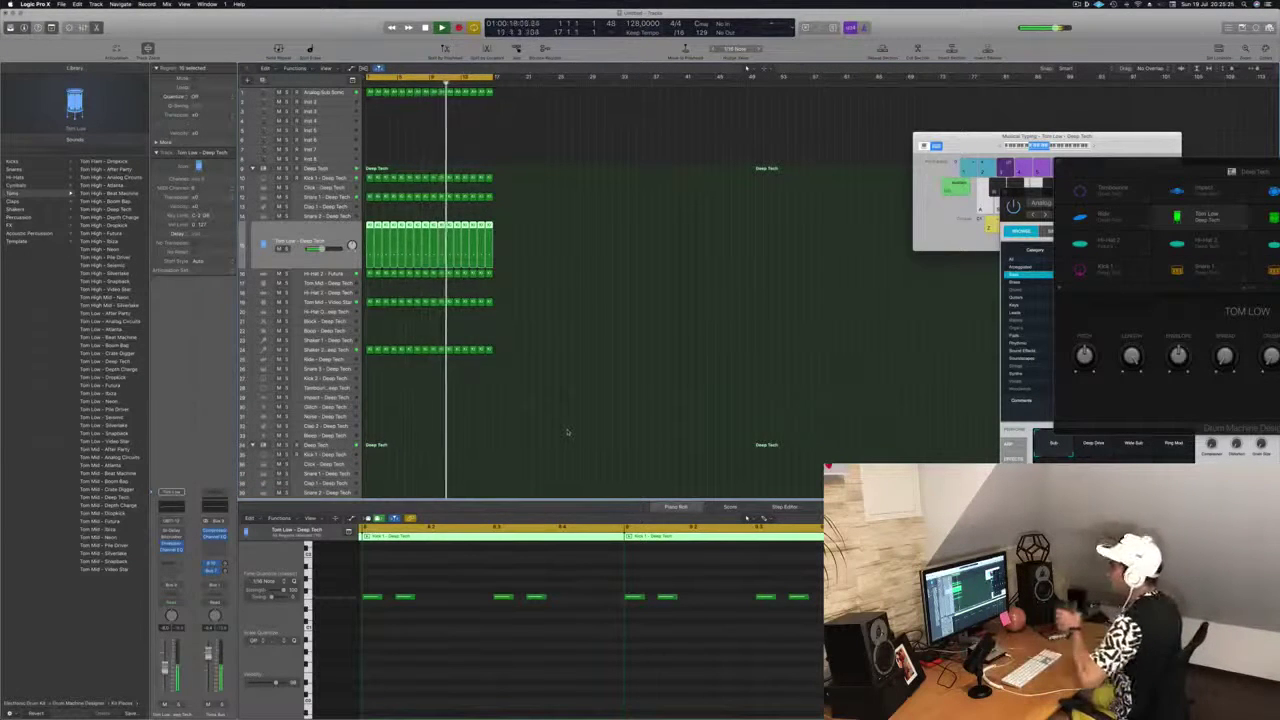
left_click(605, 354)
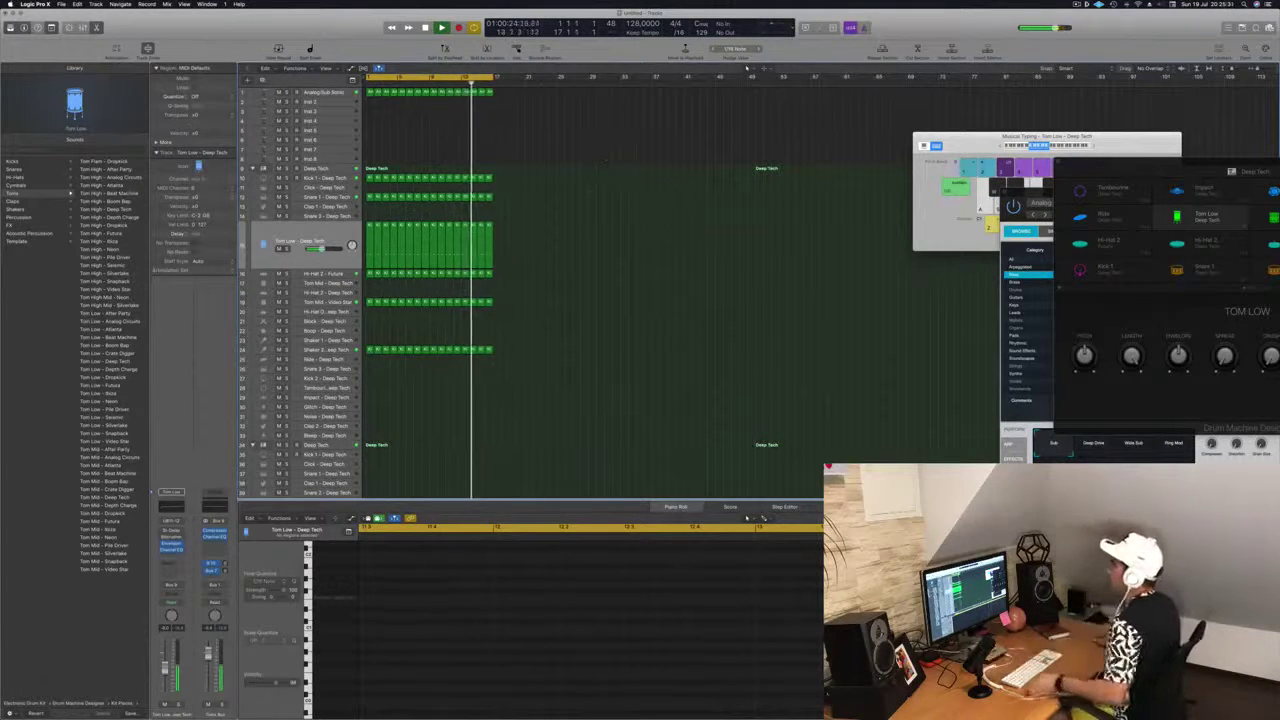
Filter Alchemy's presets on the Inst 2 track to the Brass category and load Brass Response.
left_click(323, 102)
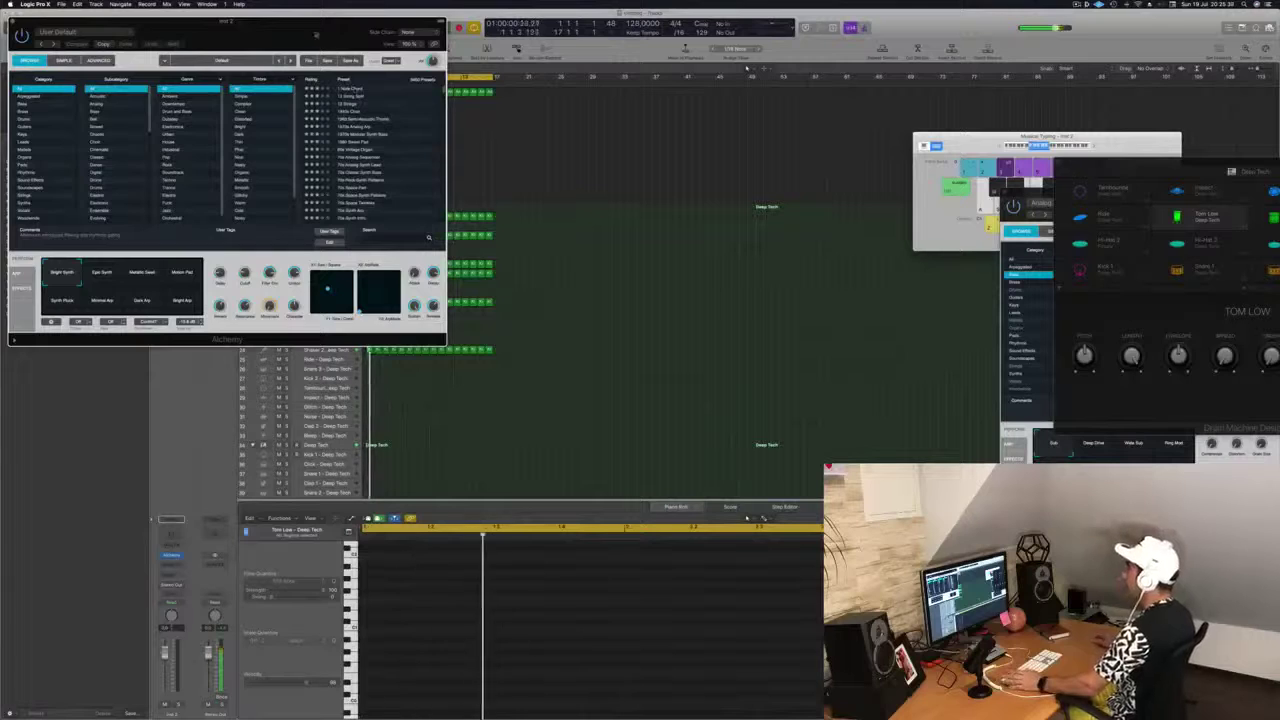
left_click(513, 265)
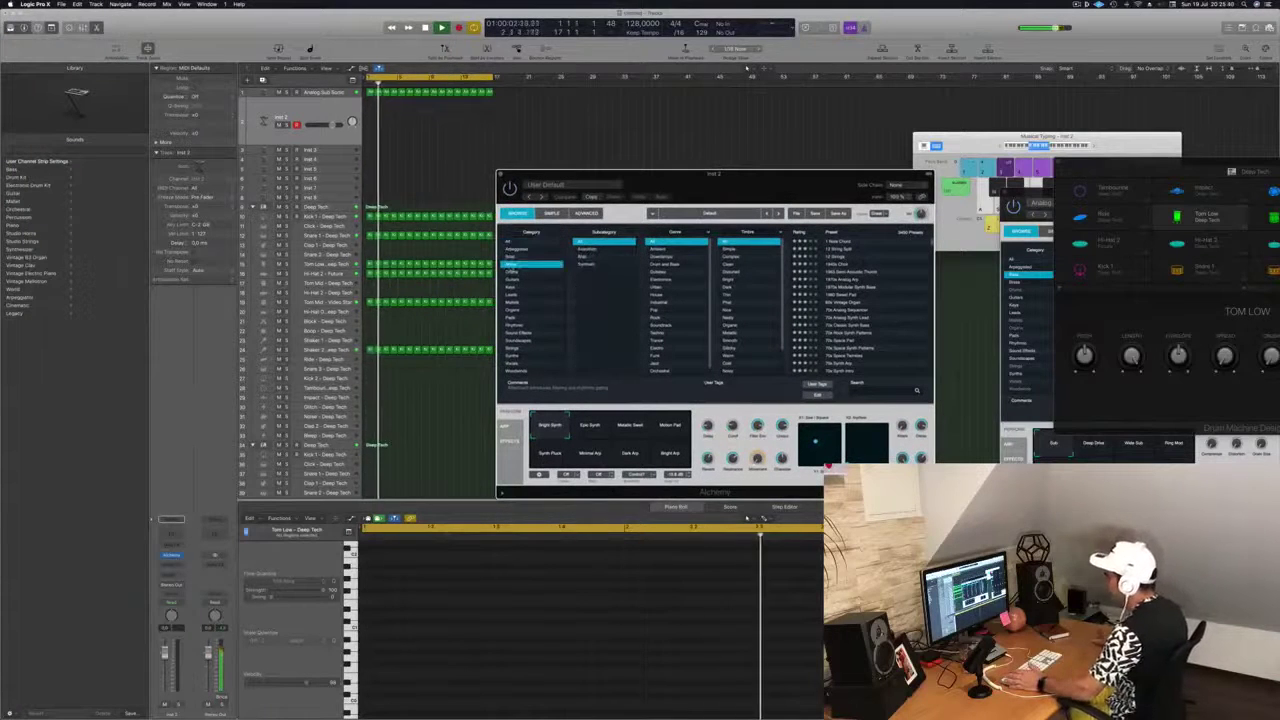
left_click_drag(734, 178, 708, 172)
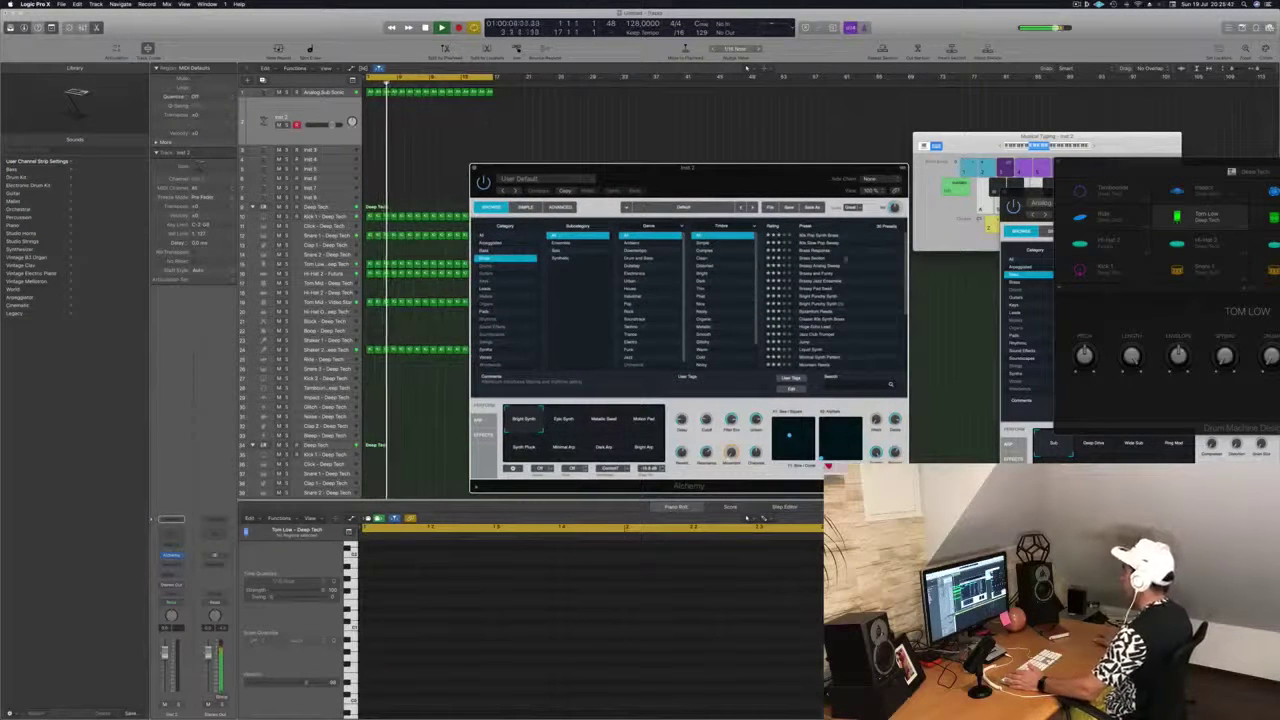
left_click(818, 236)
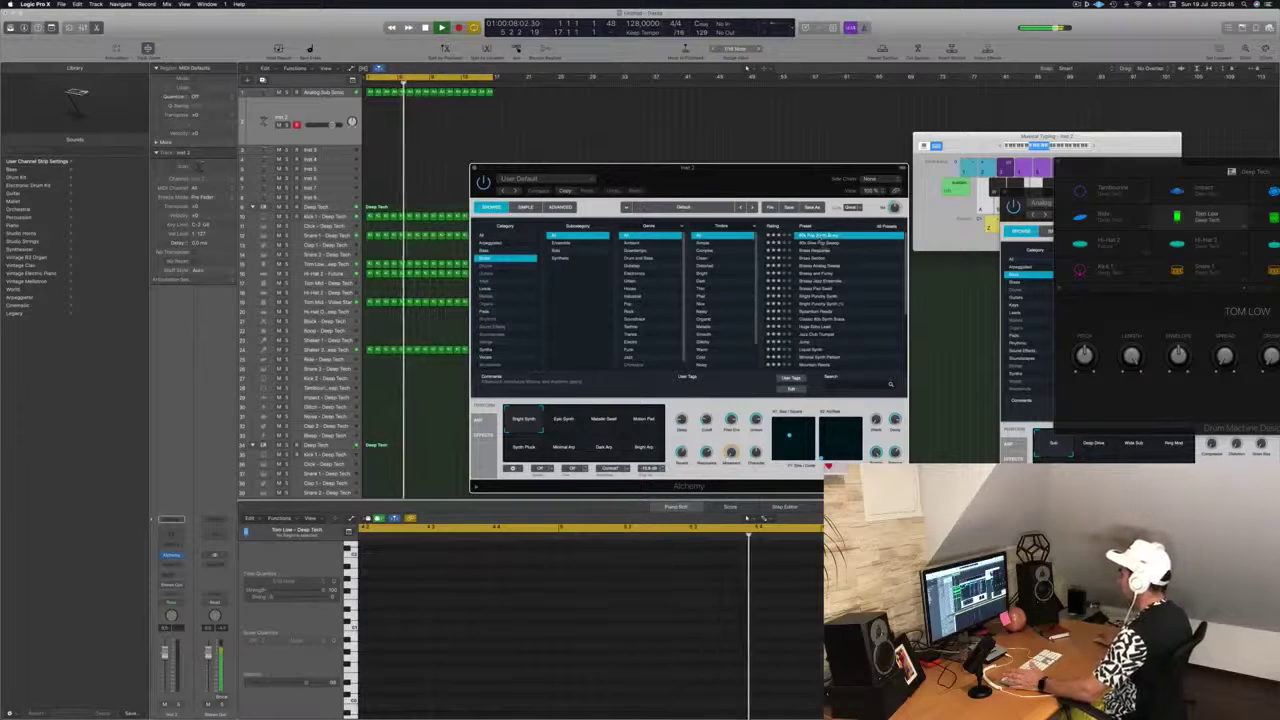
left_click(816, 251)
left_click_drag(950, 137, 929, 139)
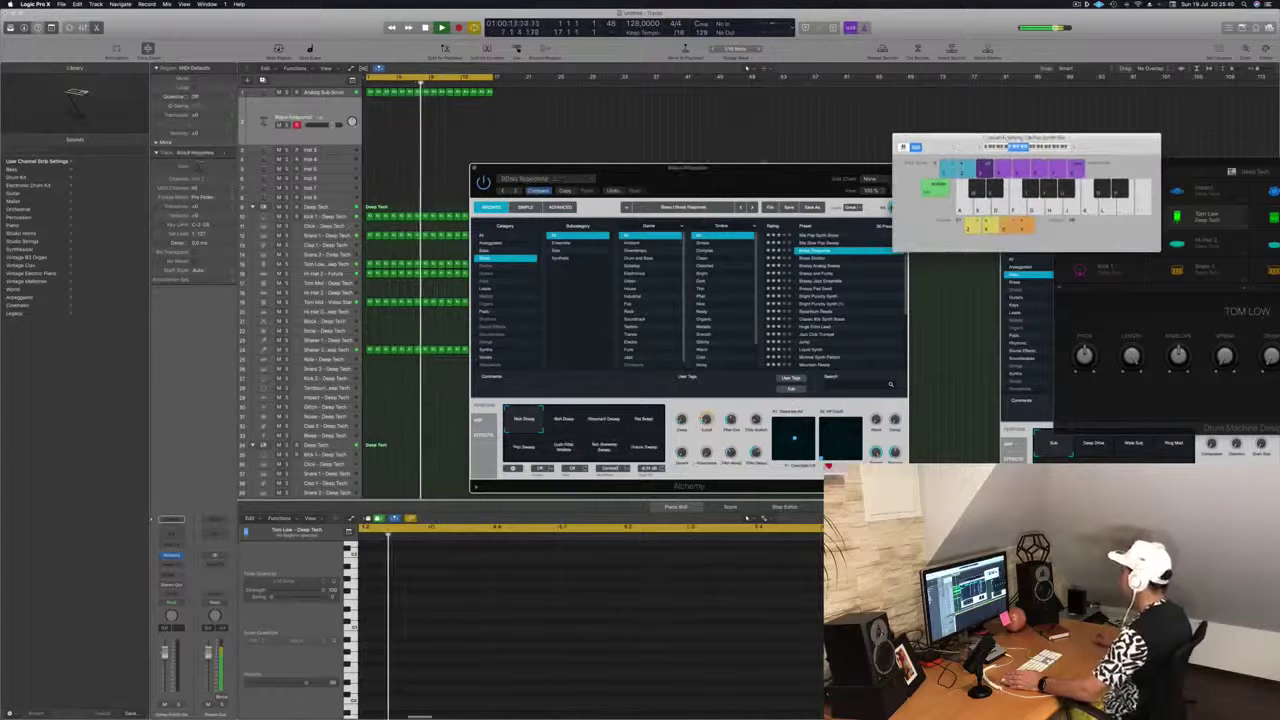
left_click_drag(758, 180, 636, 197)
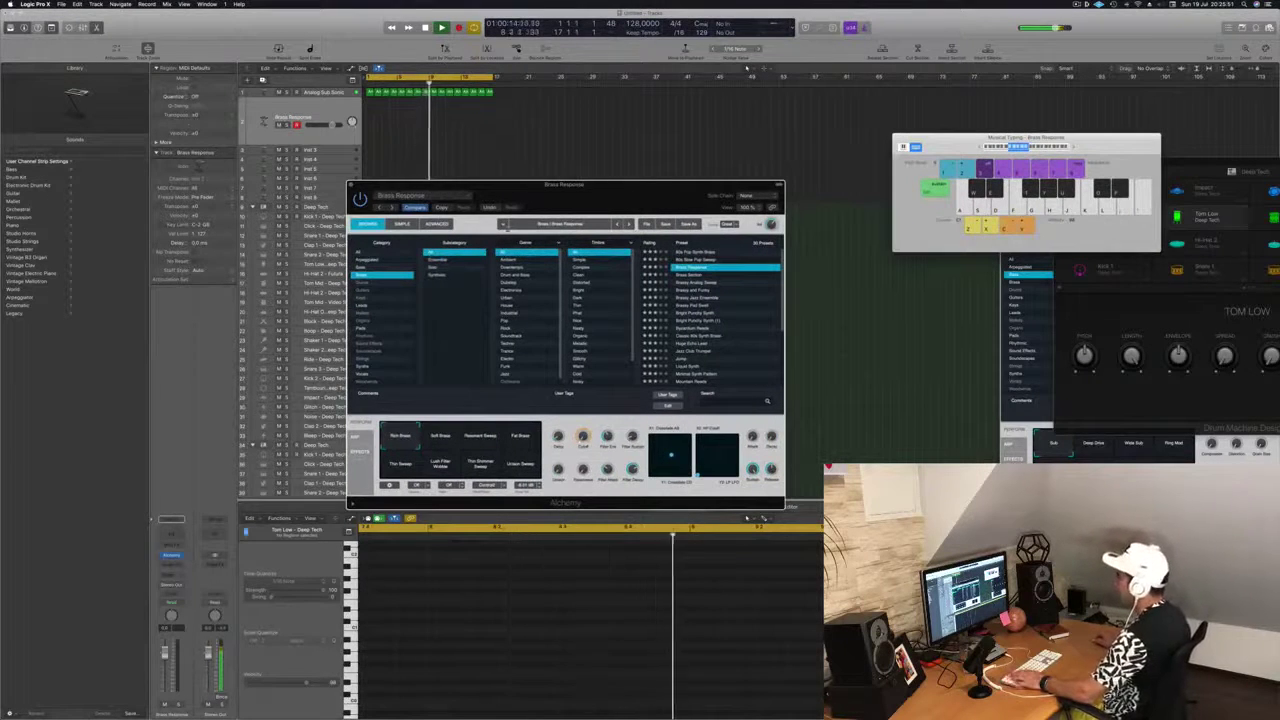
Audition Brass Response over the loop in different octaves and with the Soft Brass, Resonant Sweep and Fat Brass snapshots.
key("f")
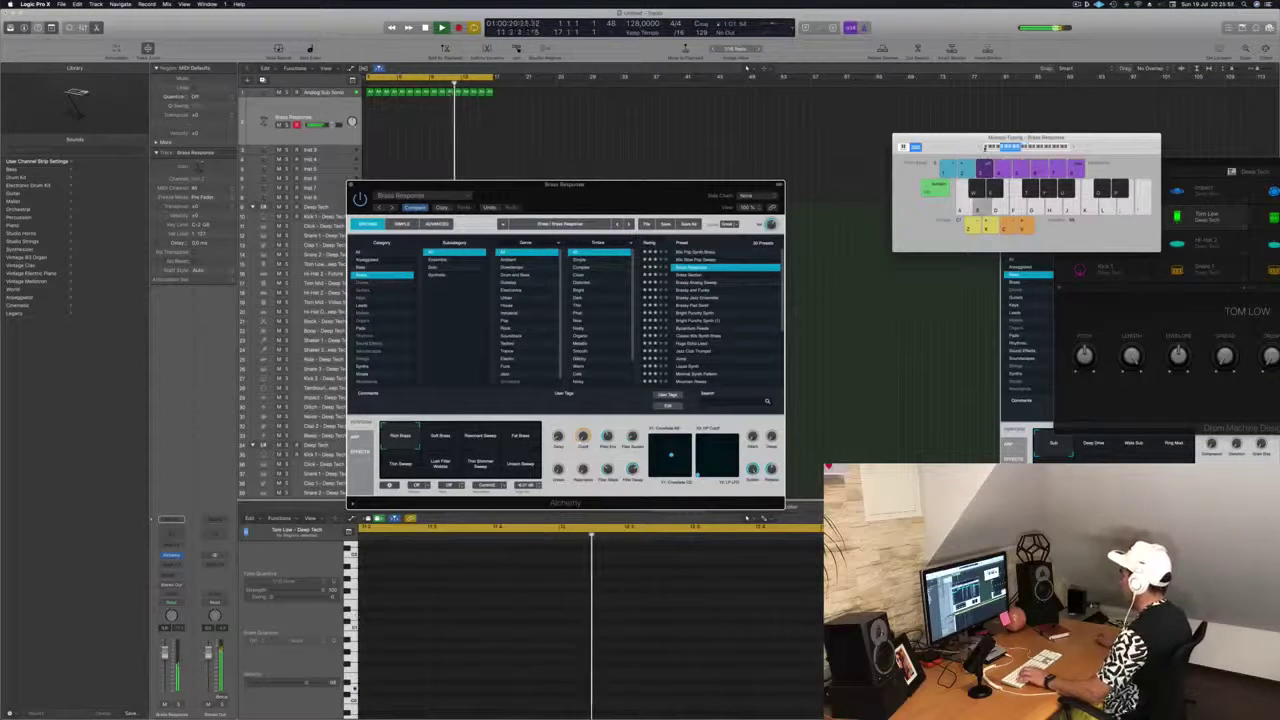
left_click(1071, 149)
key("s")
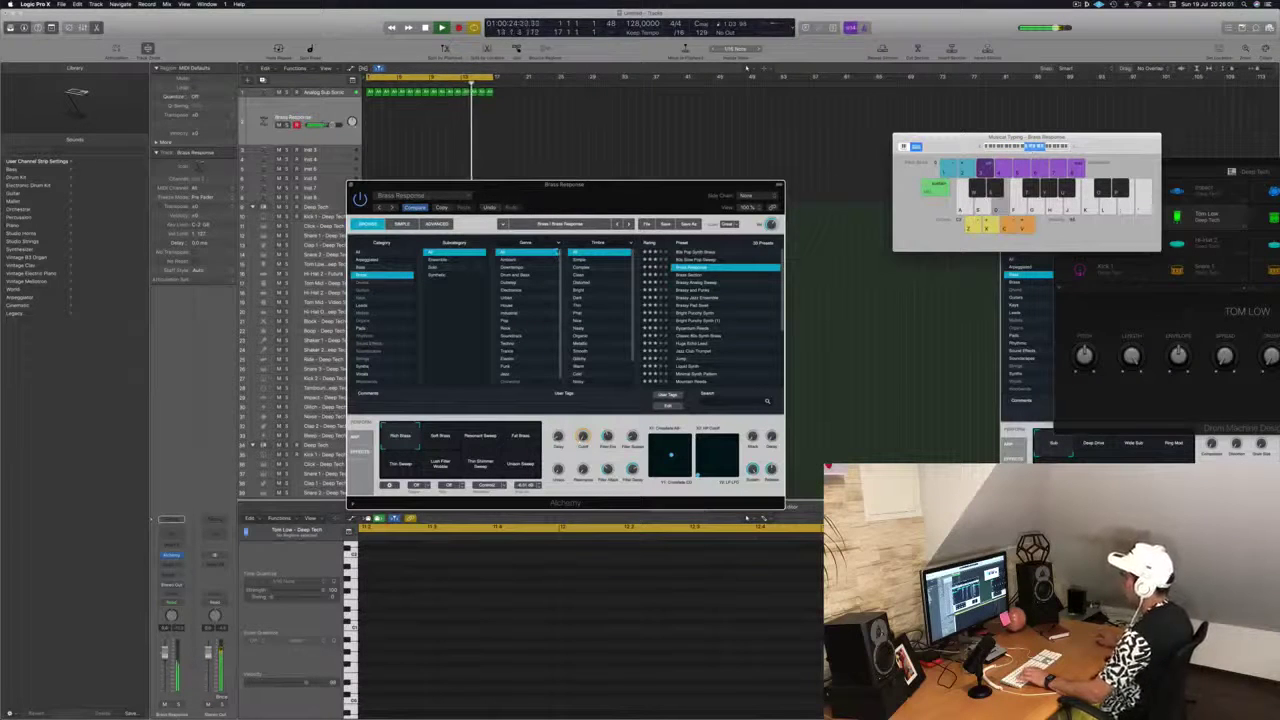
left_click(440, 436)
key("f")
left_click(476, 436)
key("f")
left_click(520, 436)
key("f")
key("d")
key("d")
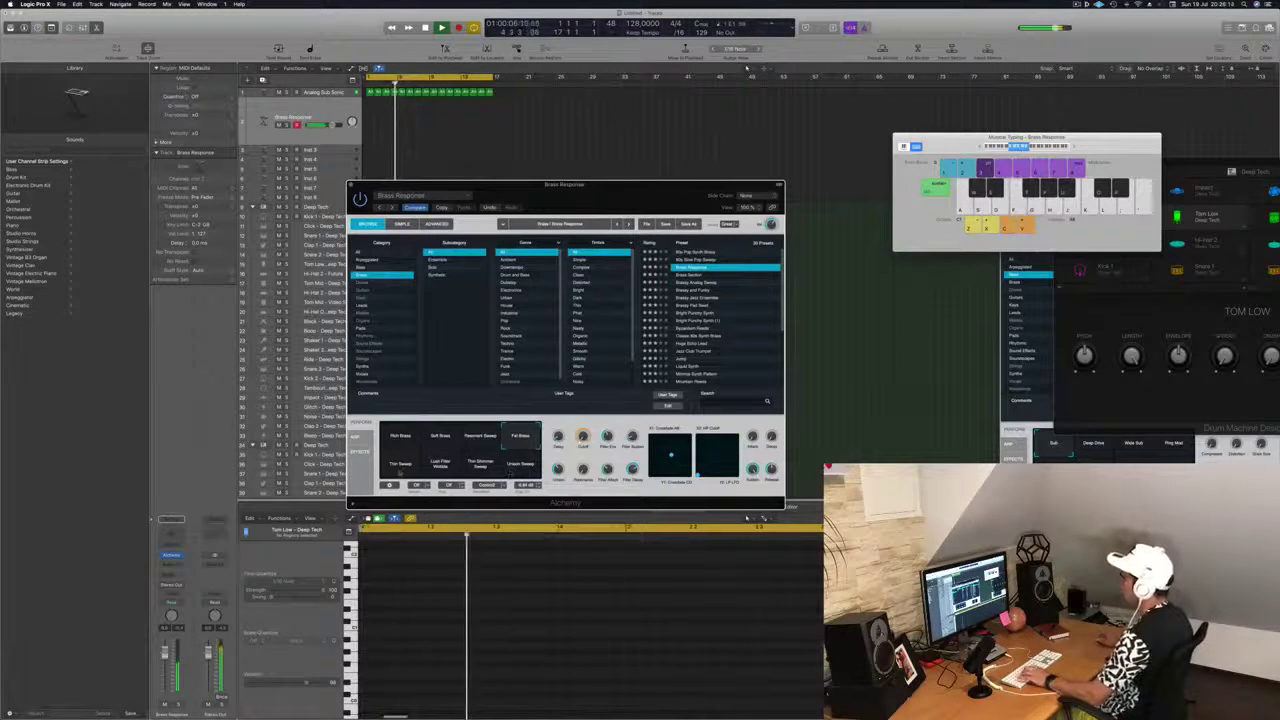
Audition the sweep snapshots of Brass Response, including Thin Shimmer Sweep and Unison Sweep, and return to Rich Brass.
key("g")
left_click(467, 473)
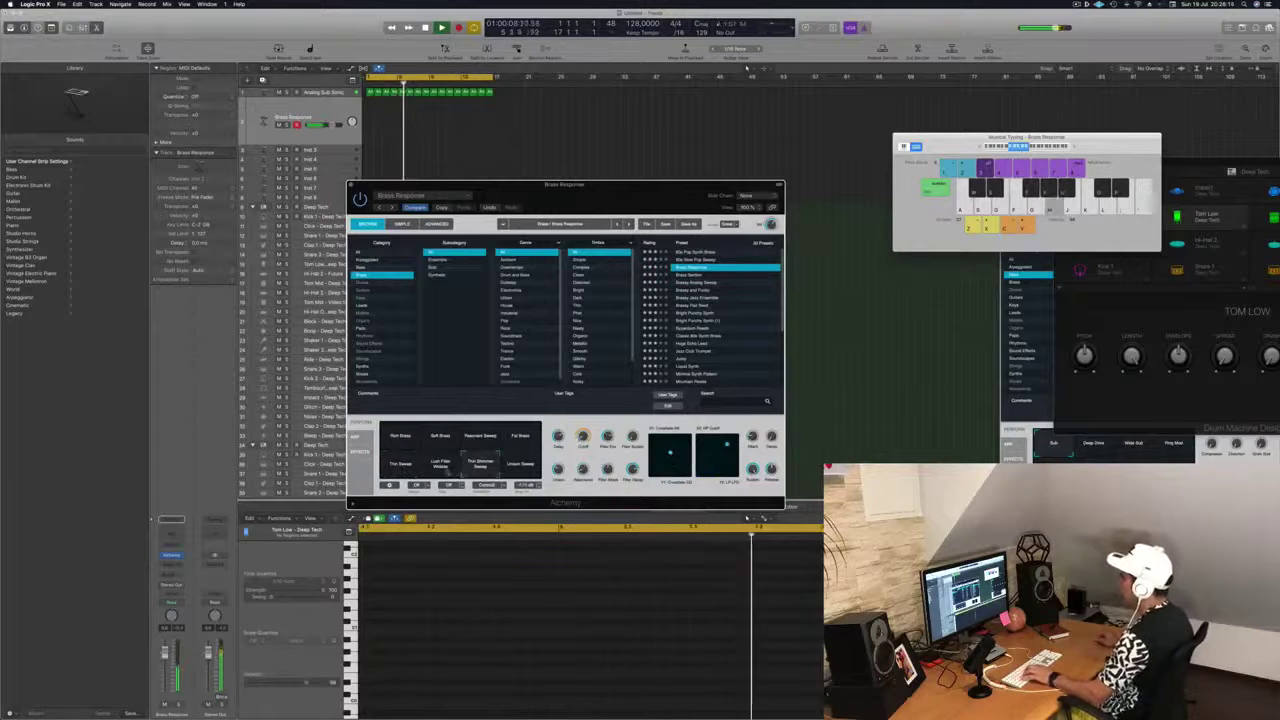
left_click(444, 471)
key("h")
left_click(521, 470)
key("h")
left_click(399, 438)
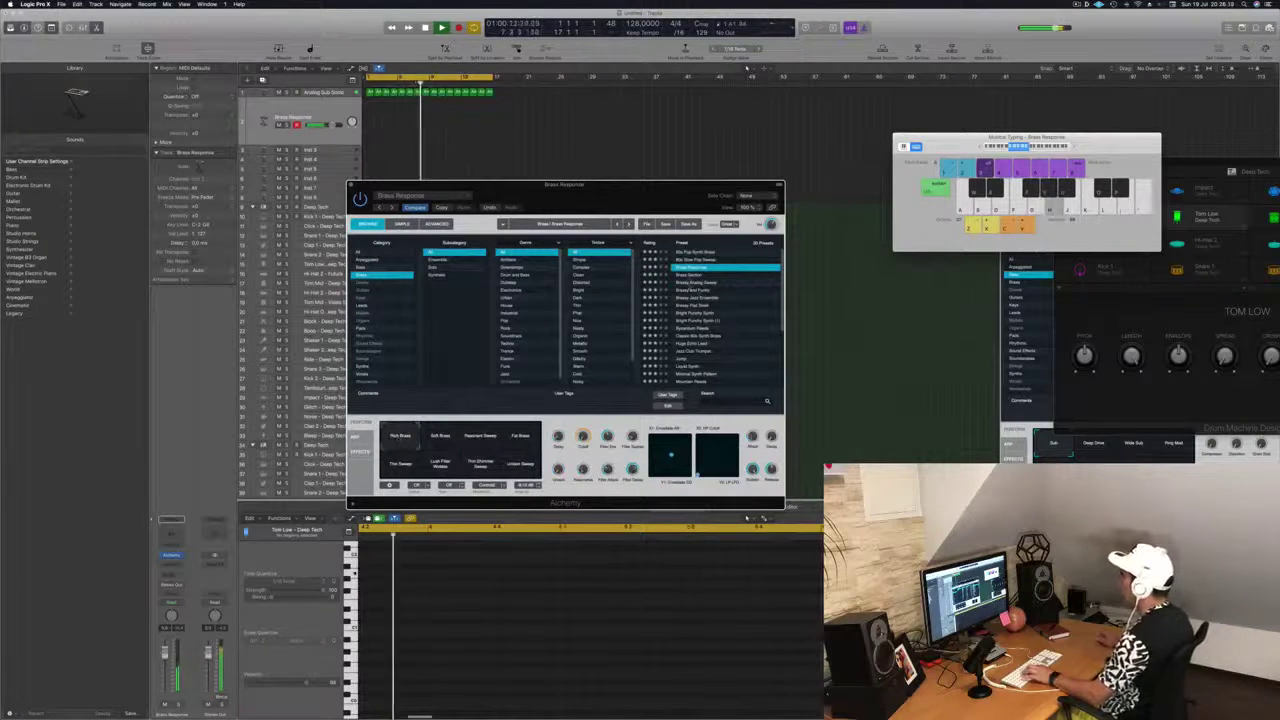
Step through the following Brass presets past Brassy Analog Sweep and load Brassy and Funky.
key("Down")
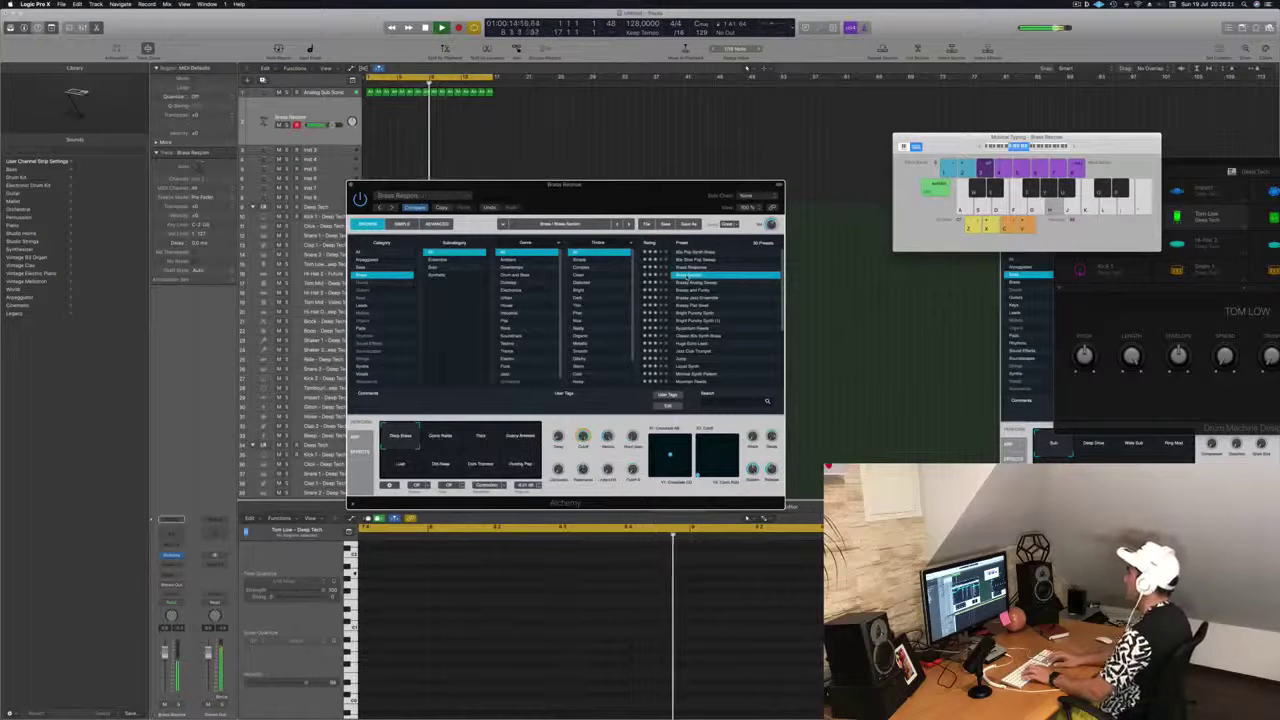
key("Down")
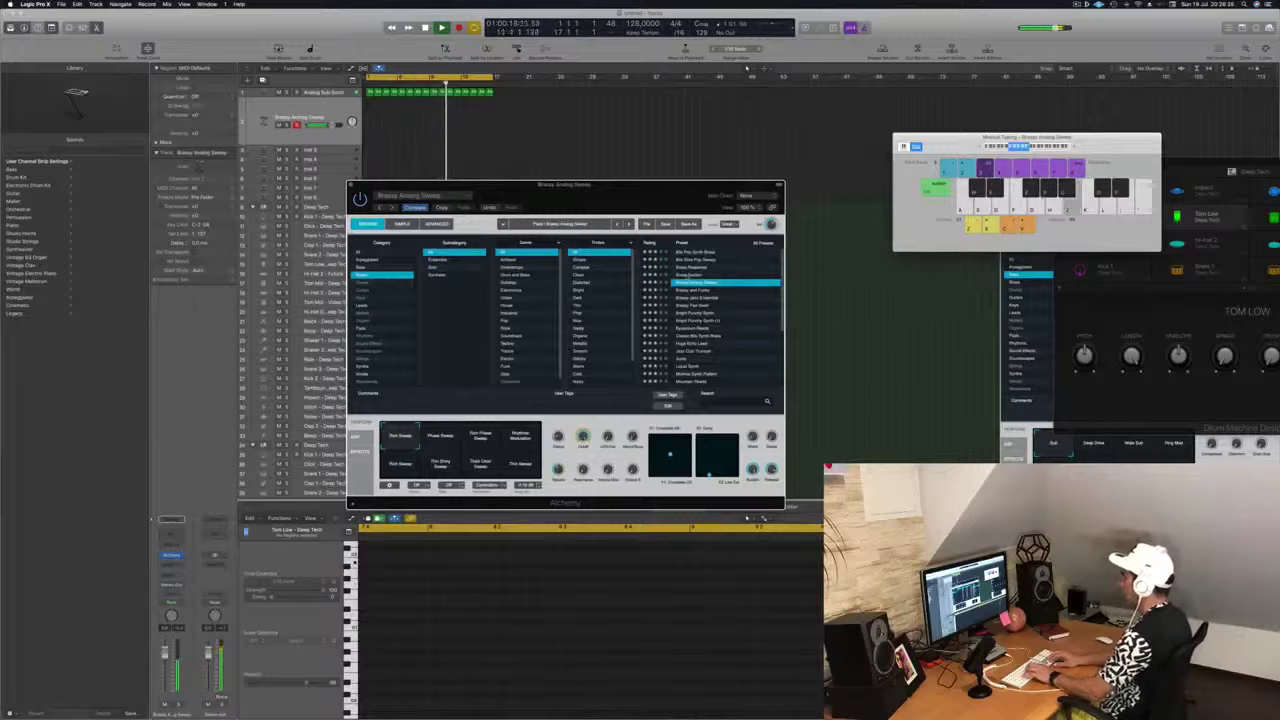
key("Down")
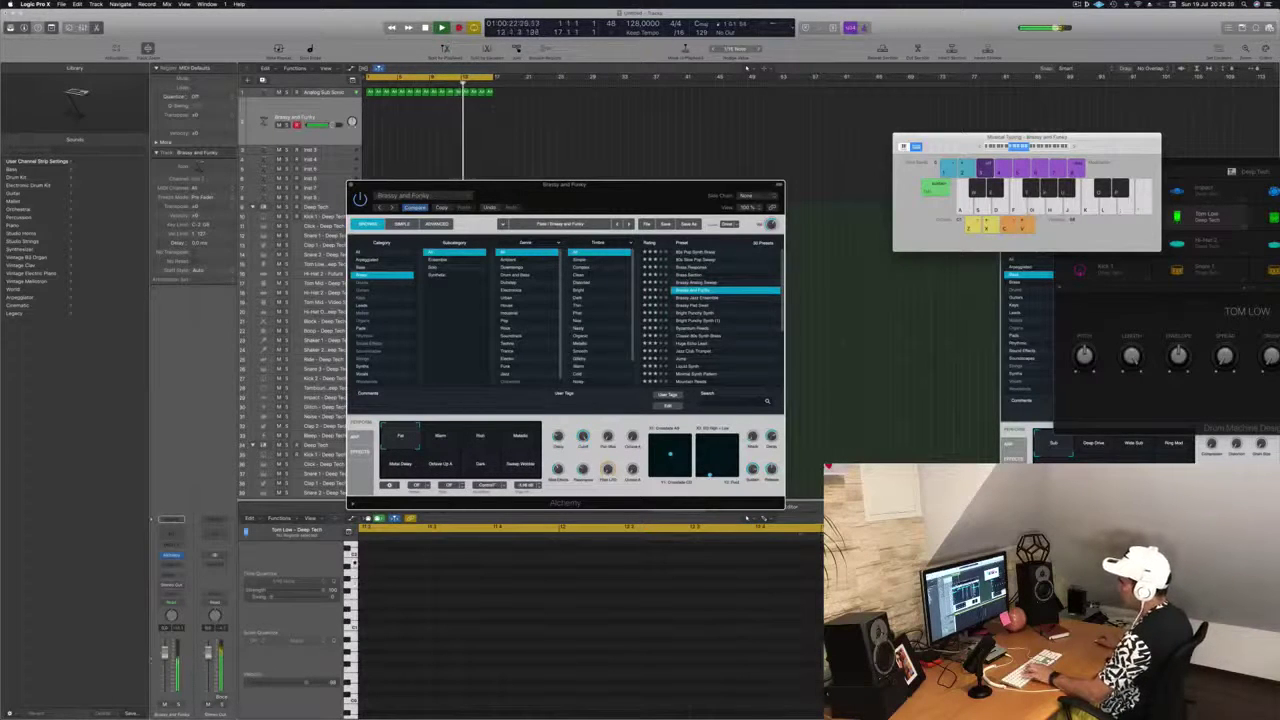
Lower the Brassy and Funky track's volume and audition its snapshots over the loop, including Warm, Metal Delay and Dark.
left_click_drag(165, 656, 165, 672)
left_click(440, 440)
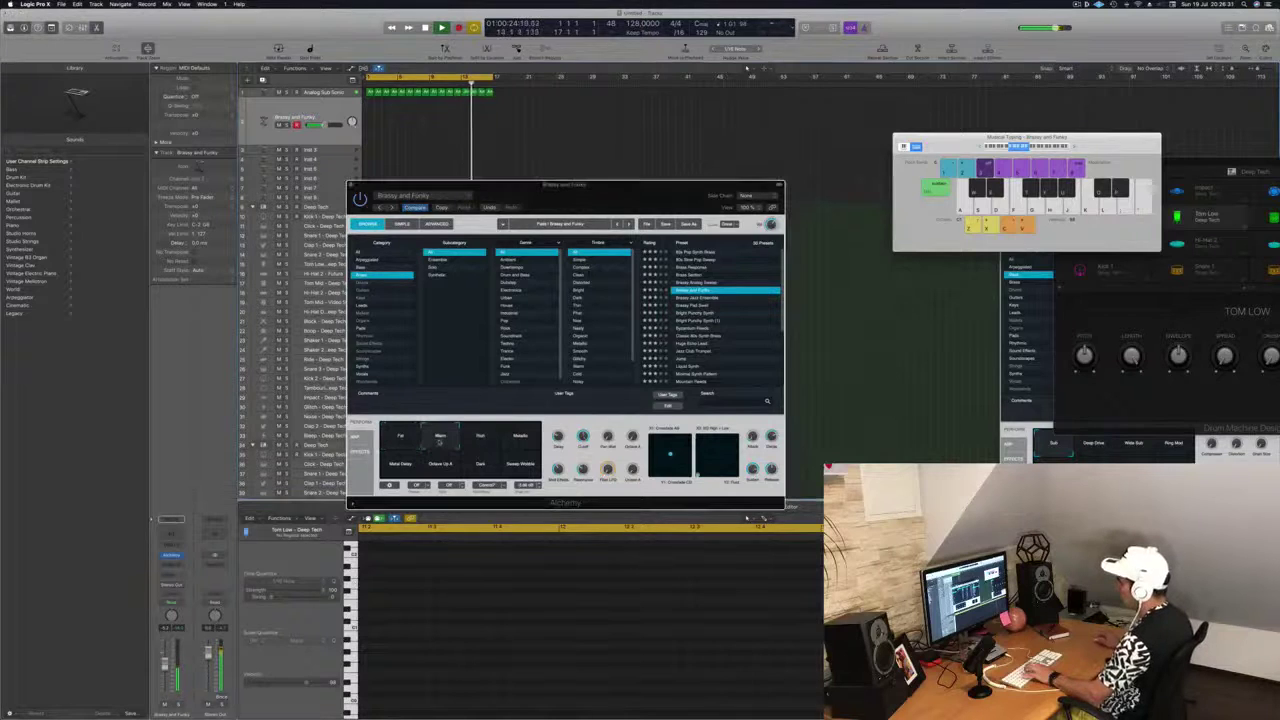
left_click(480, 440)
left_click(520, 440)
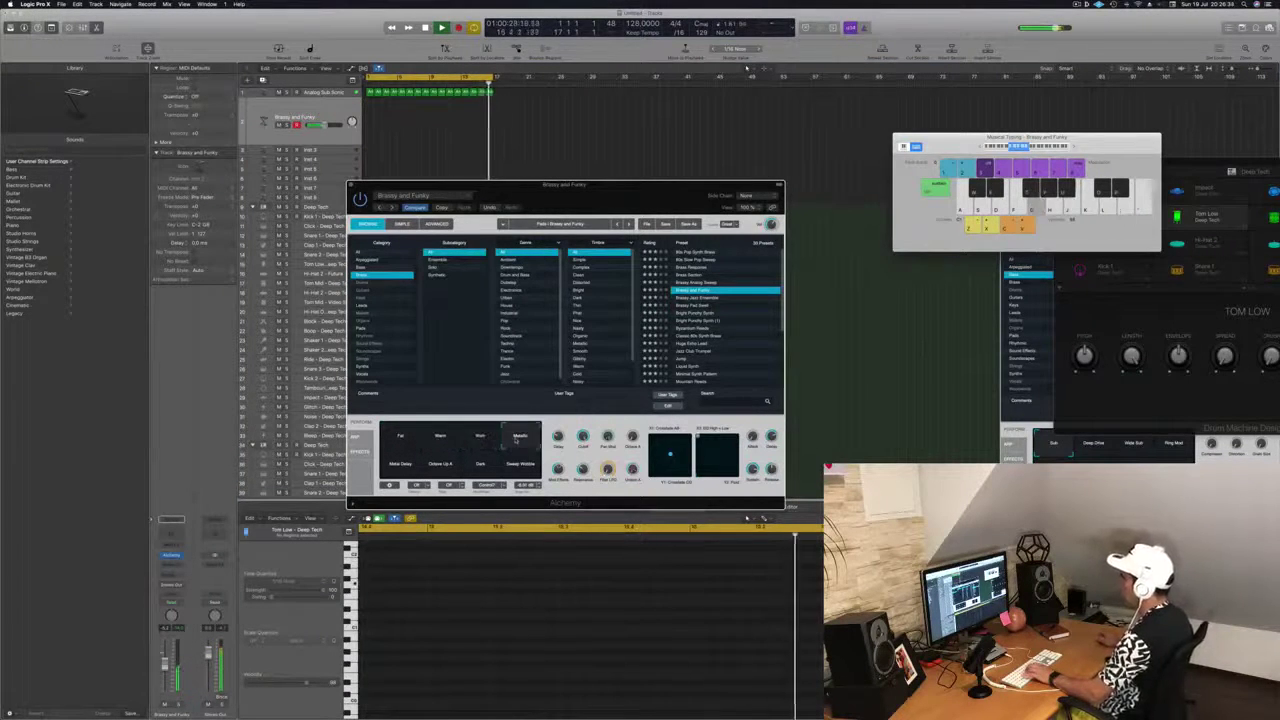
left_click(400, 464)
left_click(441, 466)
left_click(481, 466)
left_click(516, 465)
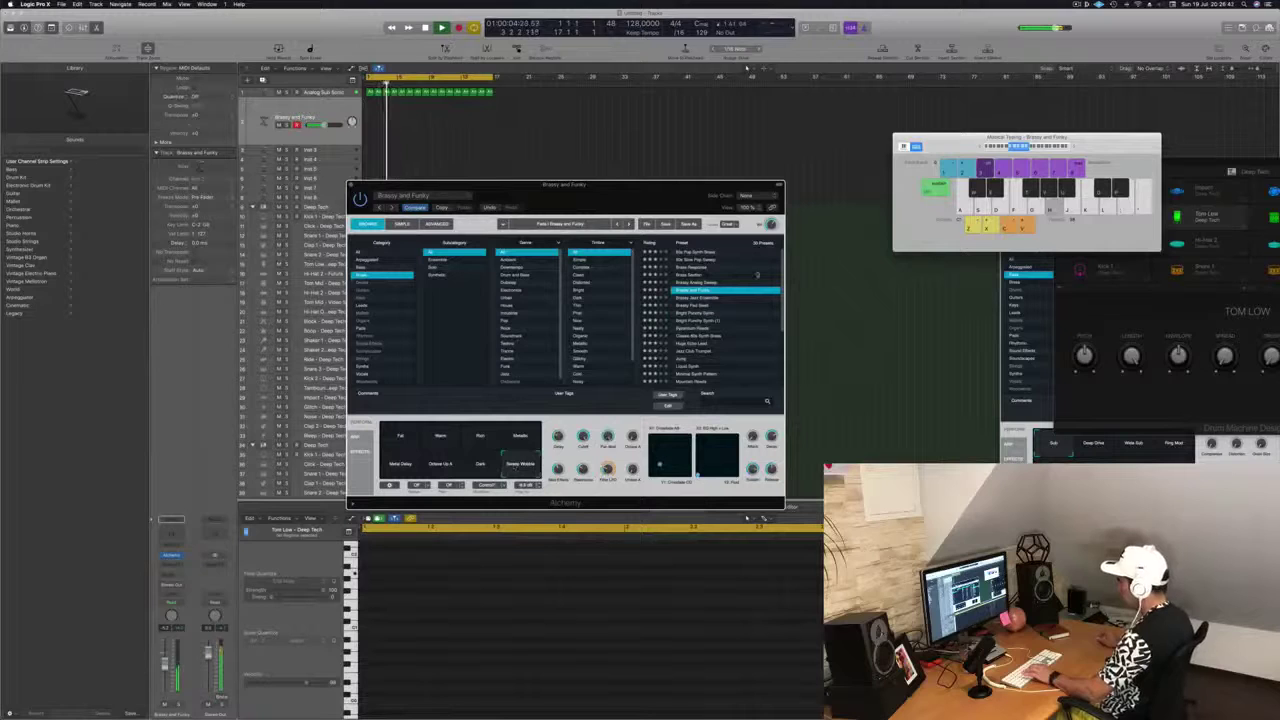
Audition the Brassy Jazz Ensemble preset, load Brassy Pad Swell, and choose its Short Dark snapshot.
left_click(715, 298)
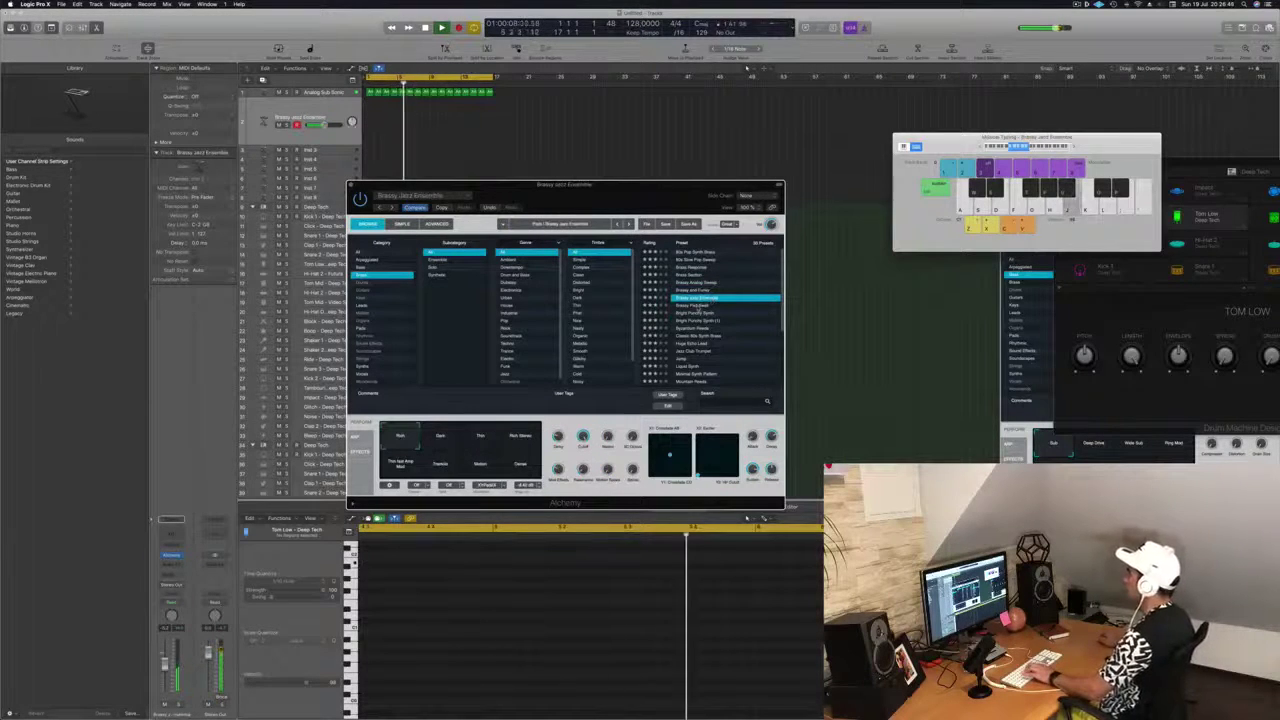
left_click(700, 305)
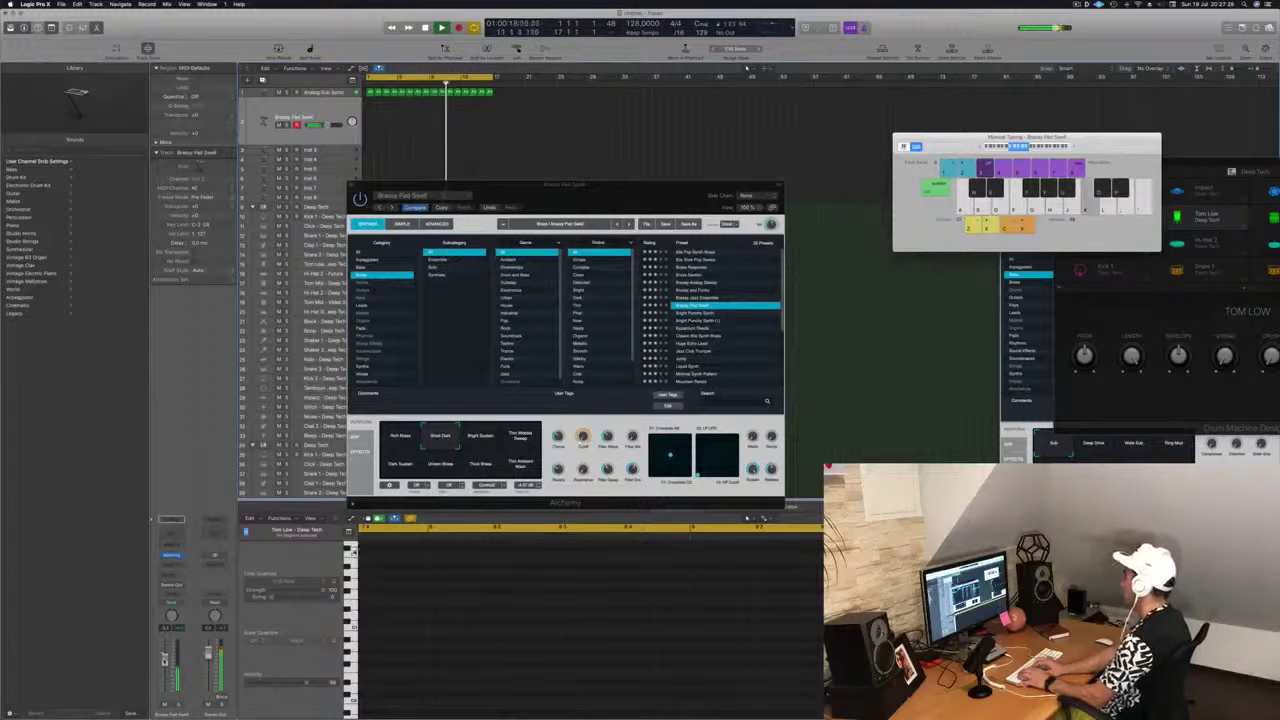
Try recording a short rising Brassy Pad Swell melody over the last four bars of the loop.
key("r")
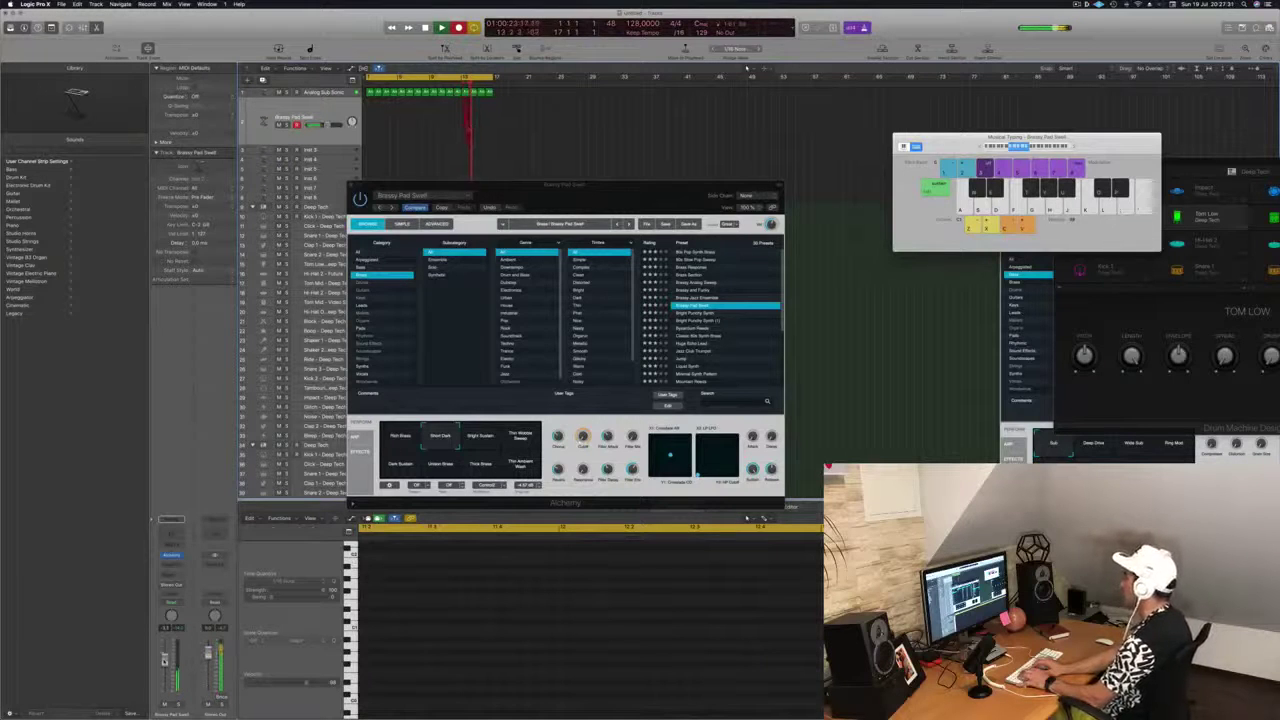
key("j")
key("d")
key("d")
key("d")
key("k")
key("k")
key("semicolon")
key("semicolon")
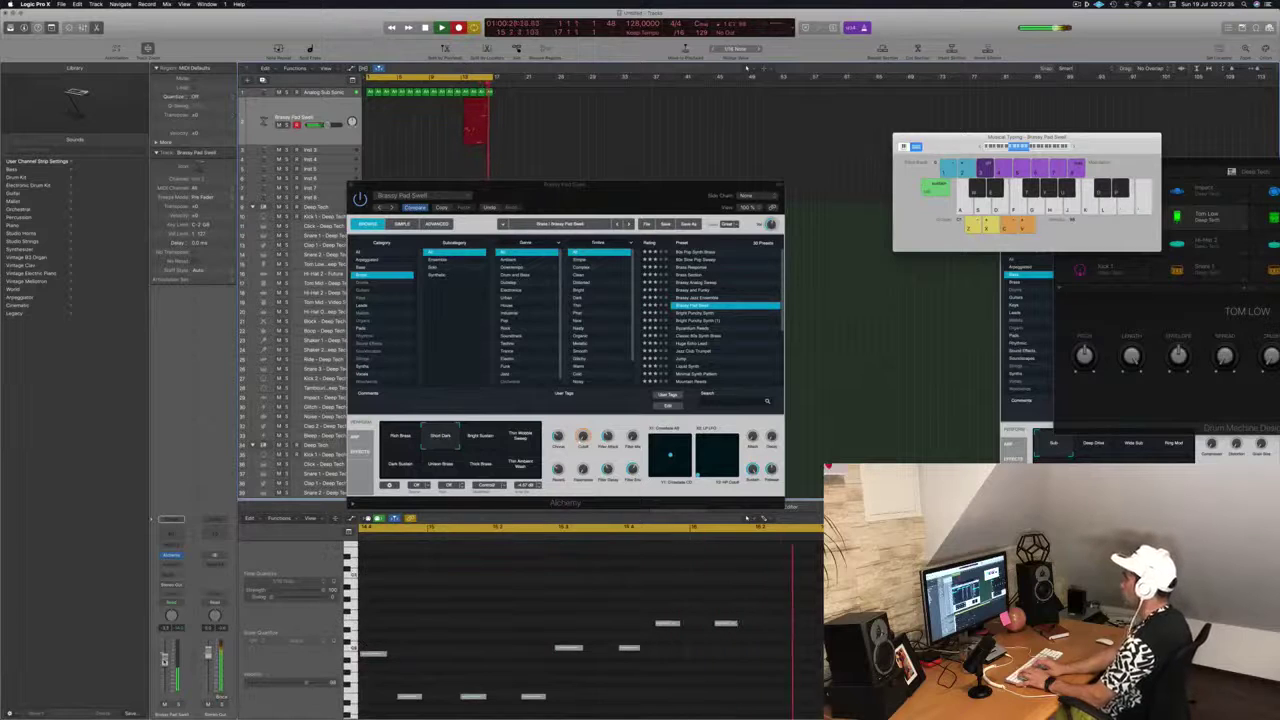
Try recording a repeated low-note Brassy Pad Swell line from the loop start, and undo the recorded takes.
key("space")
key("a")
key("k")
key("k")
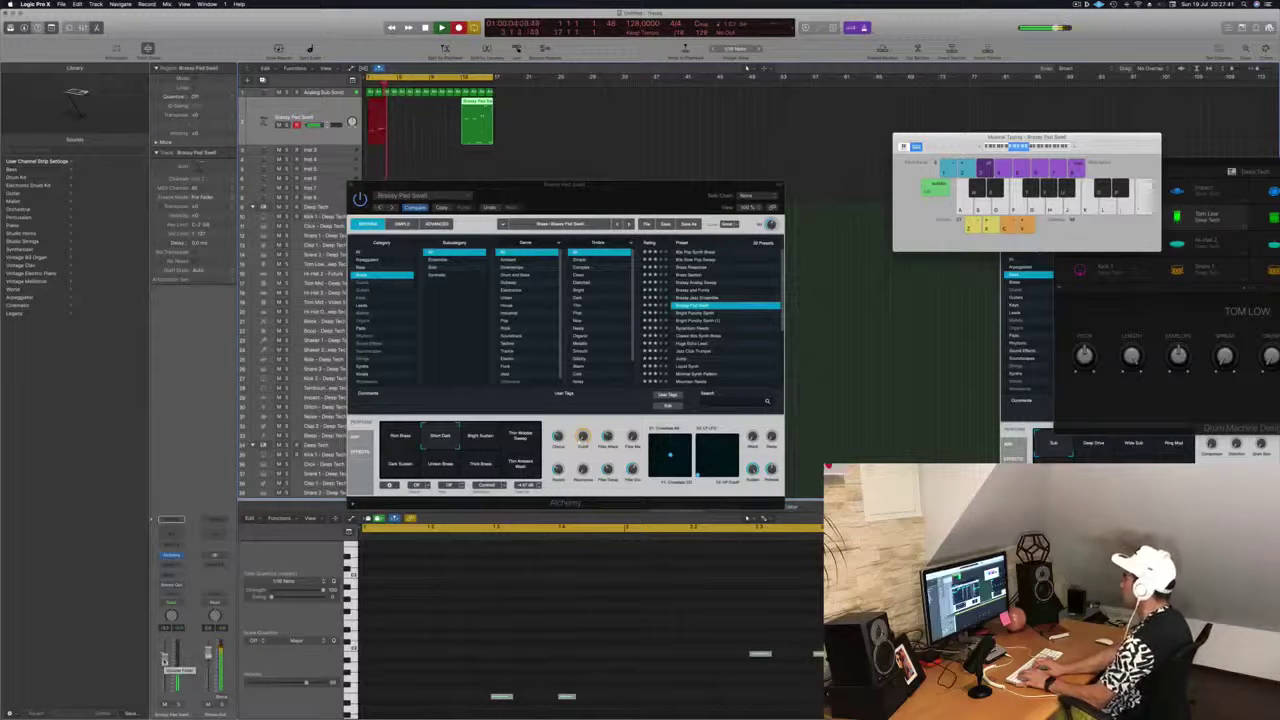
key("a")
key("a")
key("a")
key("a")
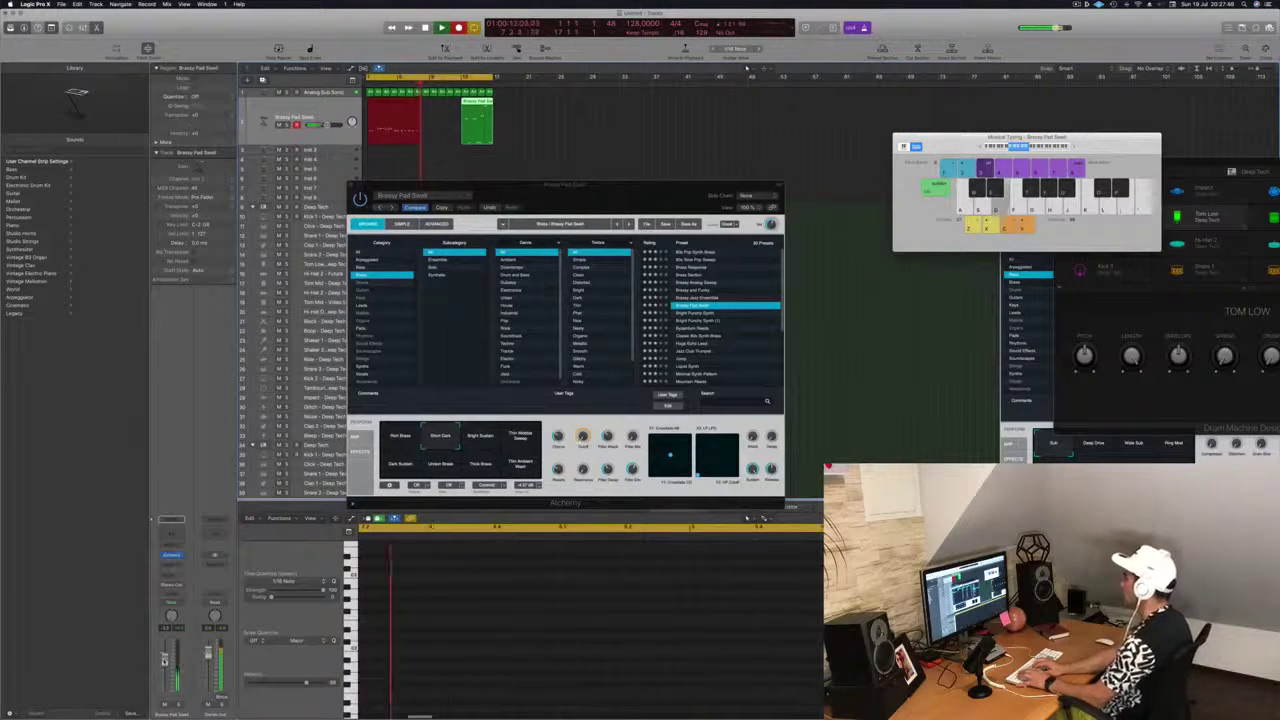
key("a")
key("a")
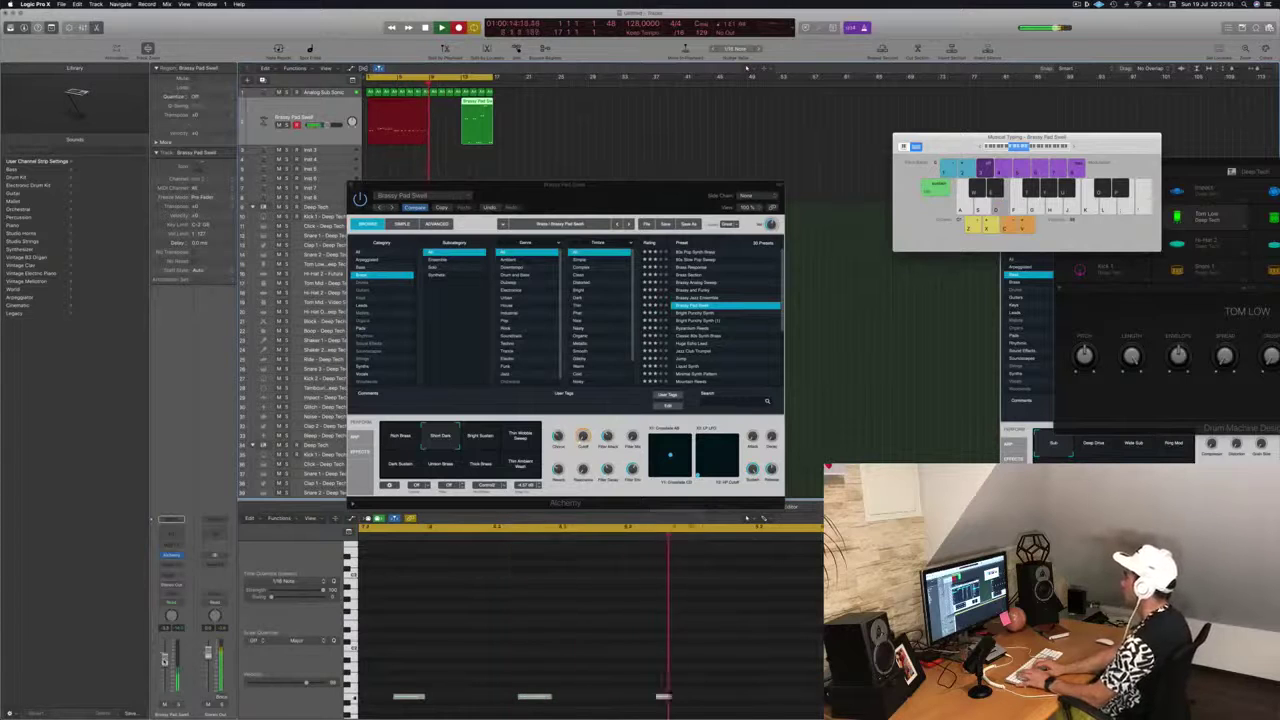
key("a")
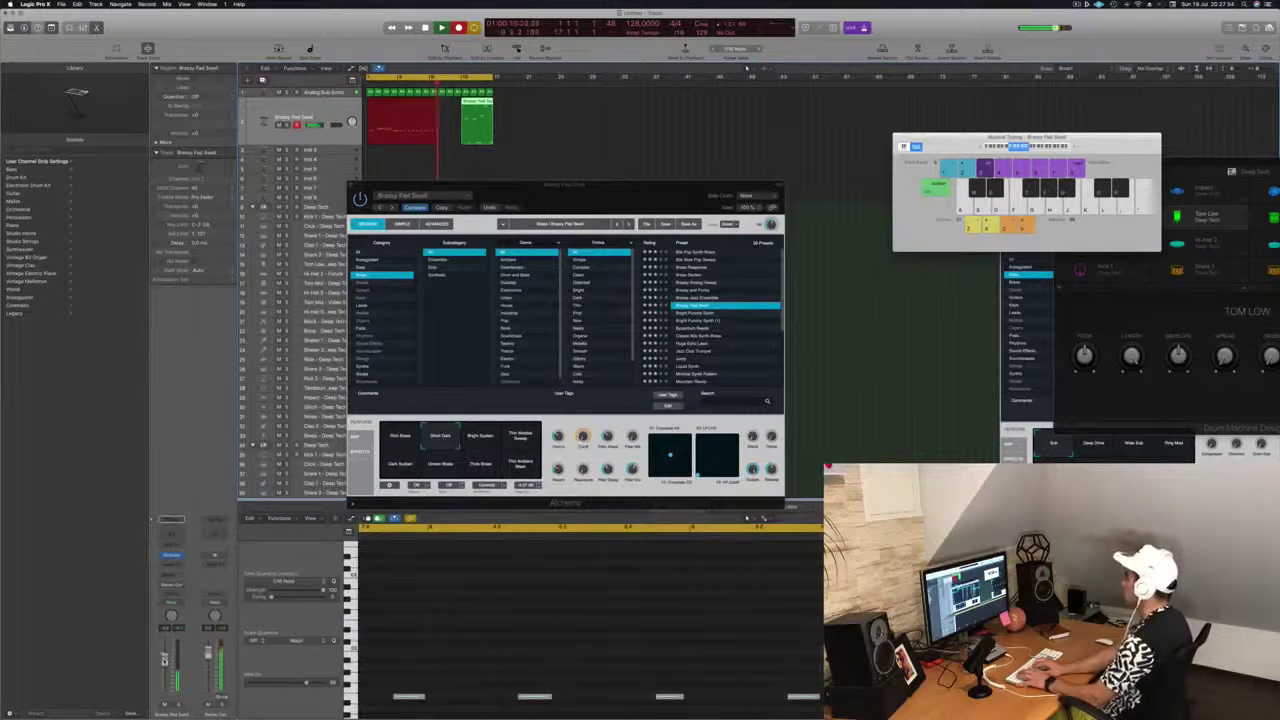
key("a")
key("a")
key("a")
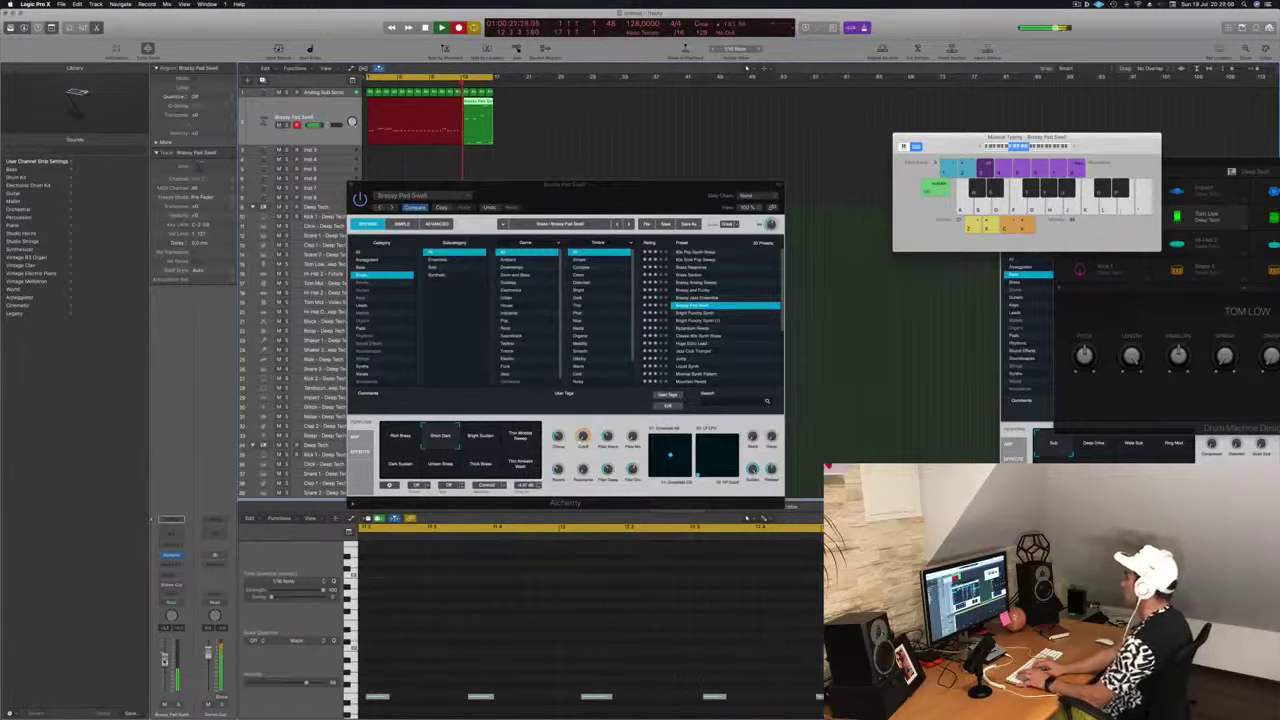
key("space")
key("super+z")
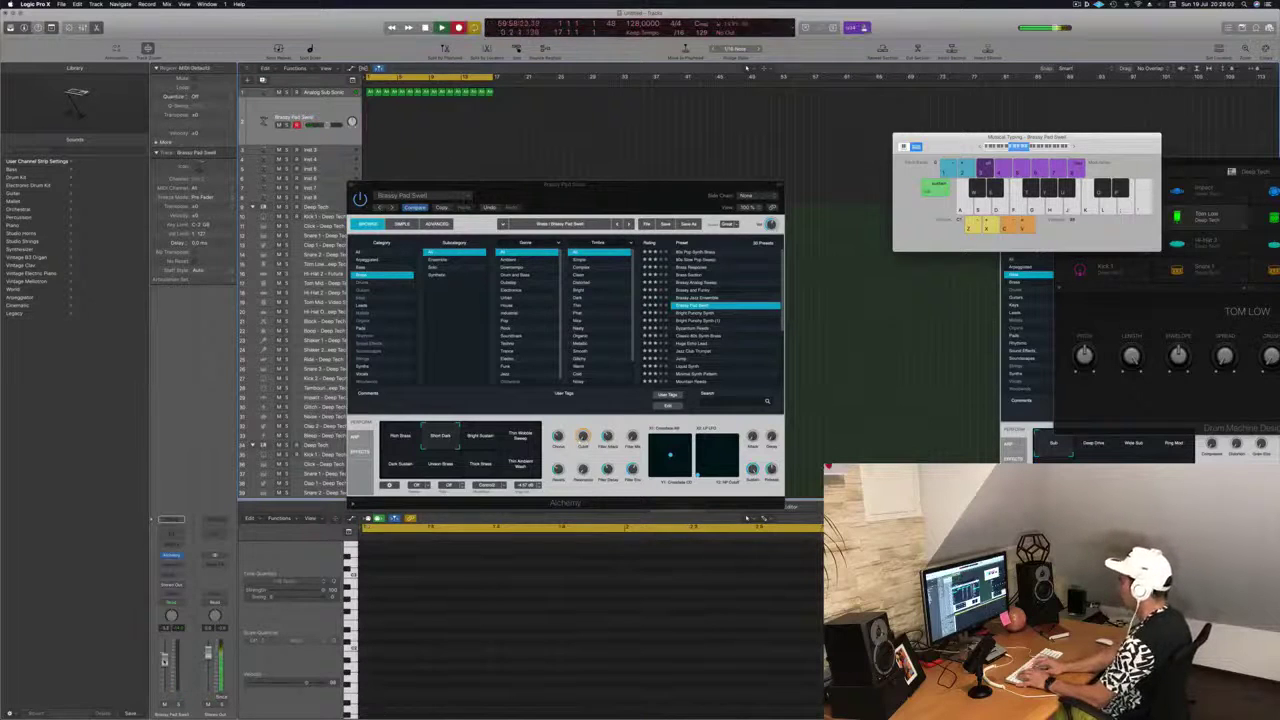
Record a repeated single-note Brassy Pad Swell pattern from bar 1, ending with a few higher notes, and stop.
key("d")
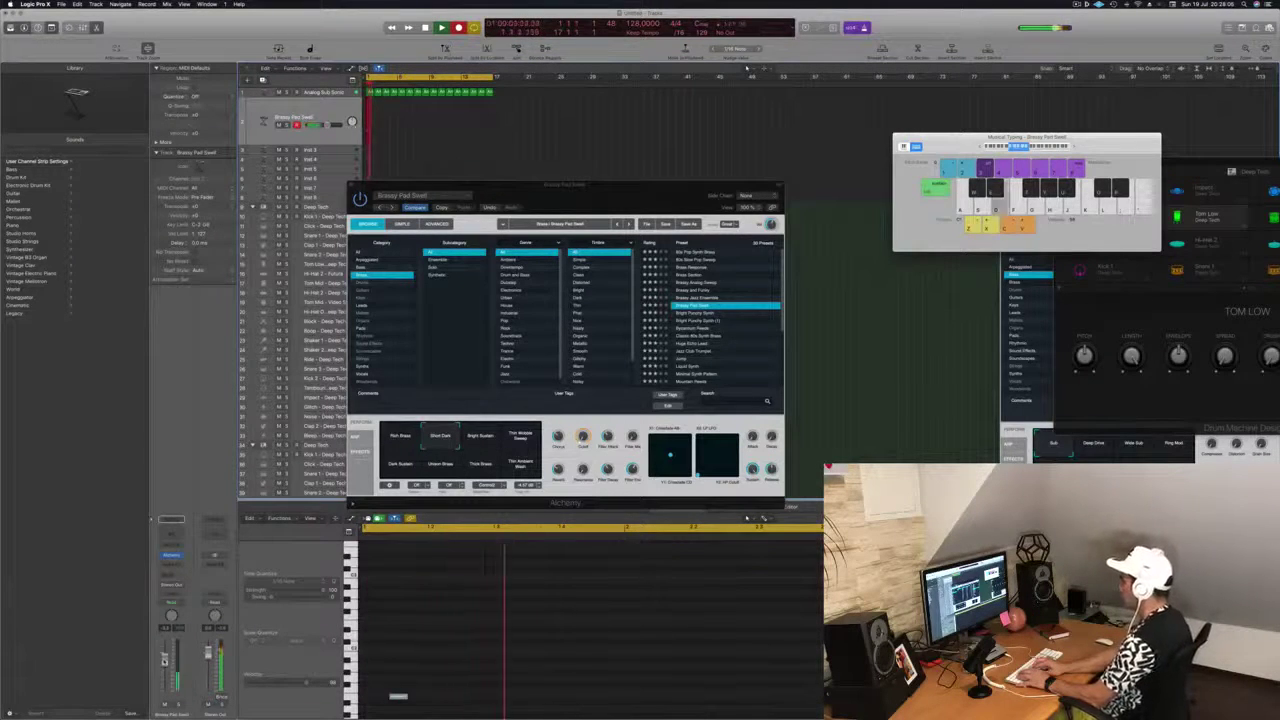
key("d")
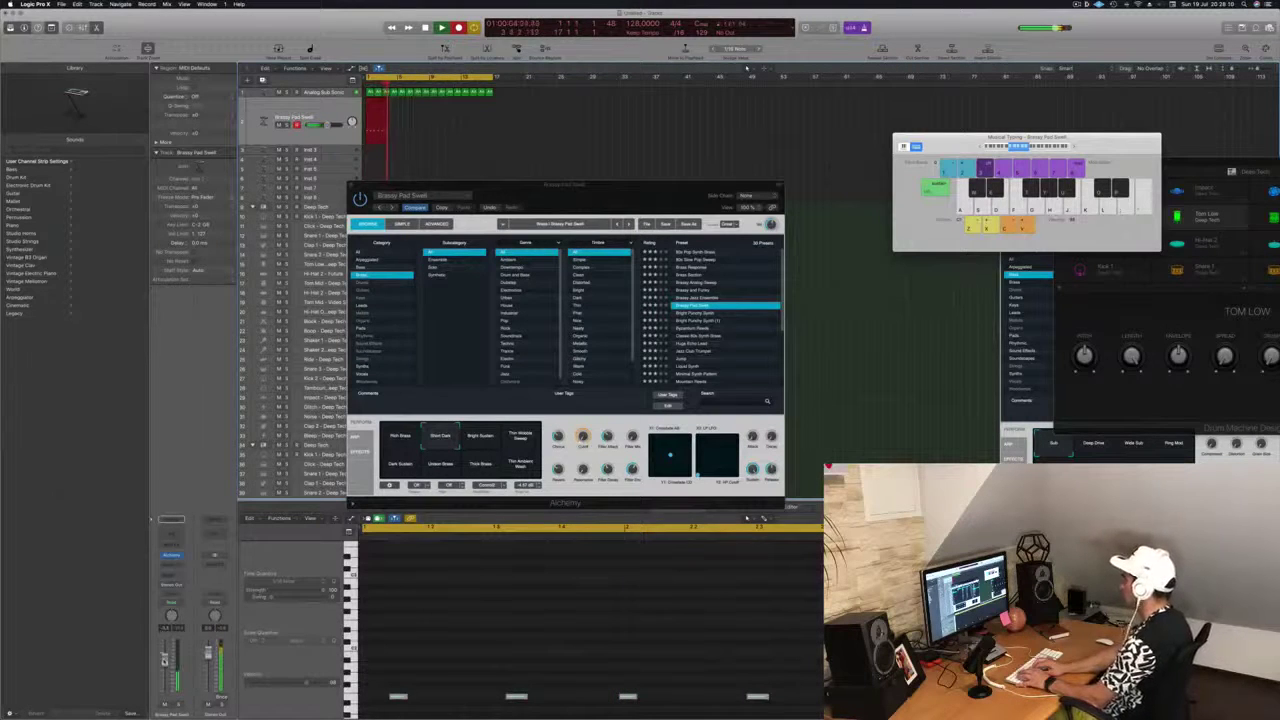
key("d")
key("d")
key("d")
key("d")
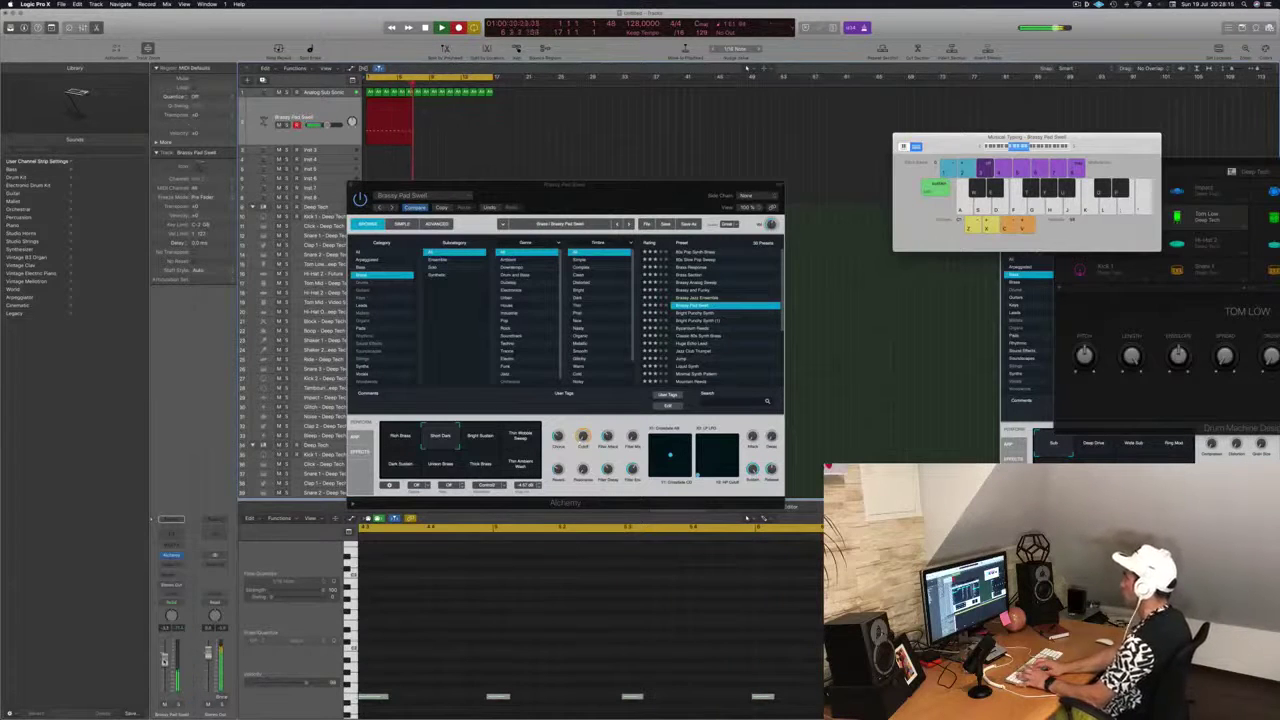
key("d")
key("h")
key("k")
key("j")
key("d")
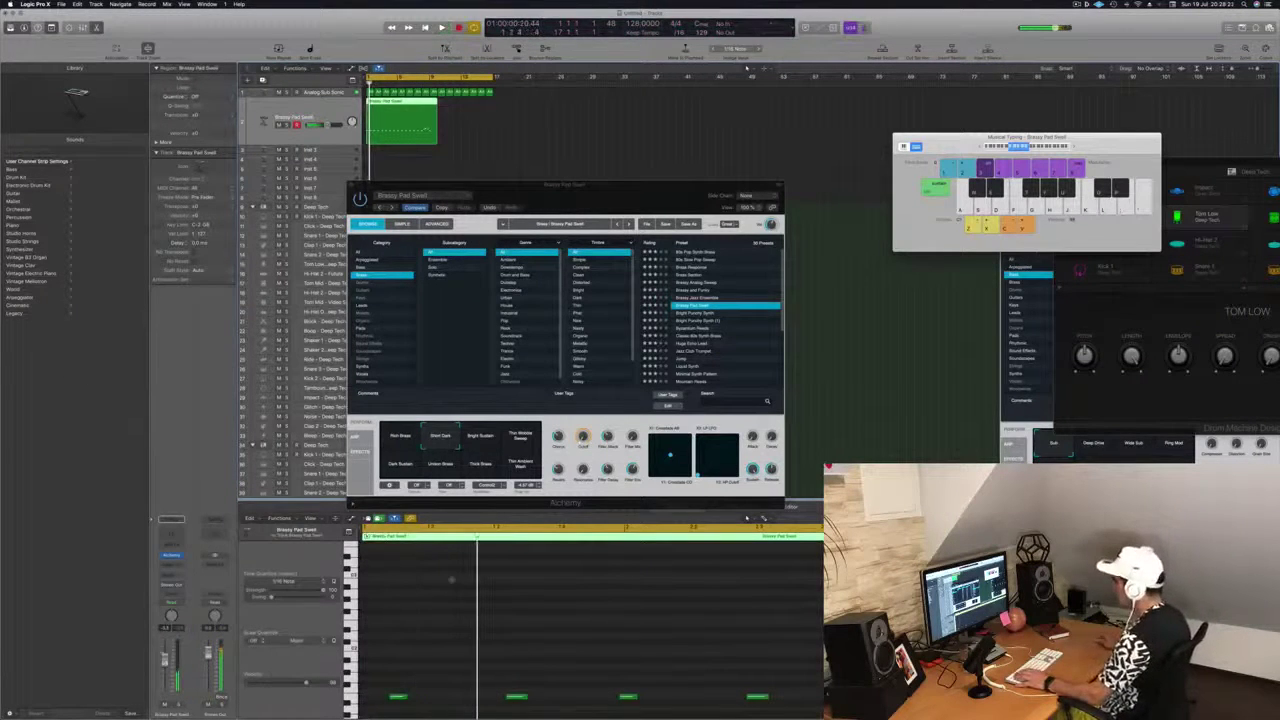
key("space")
Align the opening notes of the Brassy Pad Swell recording to the grid and trim the region to eight bars.
key("super+Left")
key("super+Left")
key("space")
key("space")
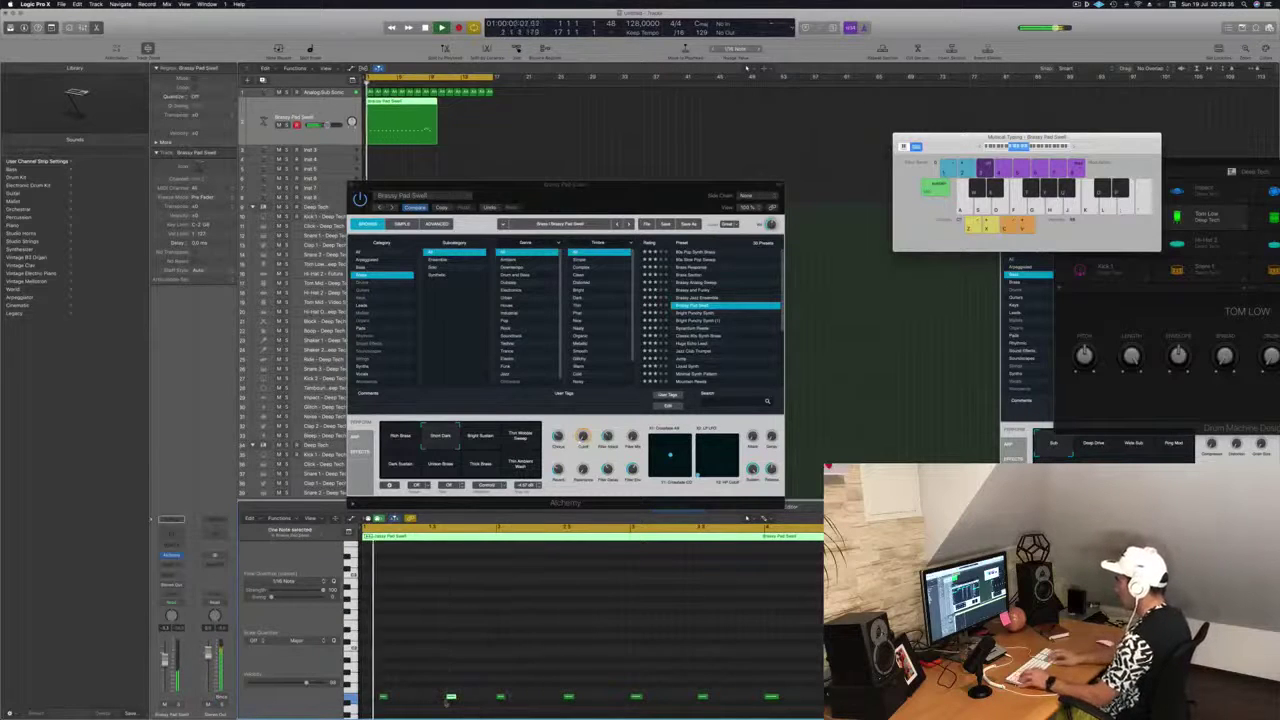
scroll(405, 688, "down", 2)
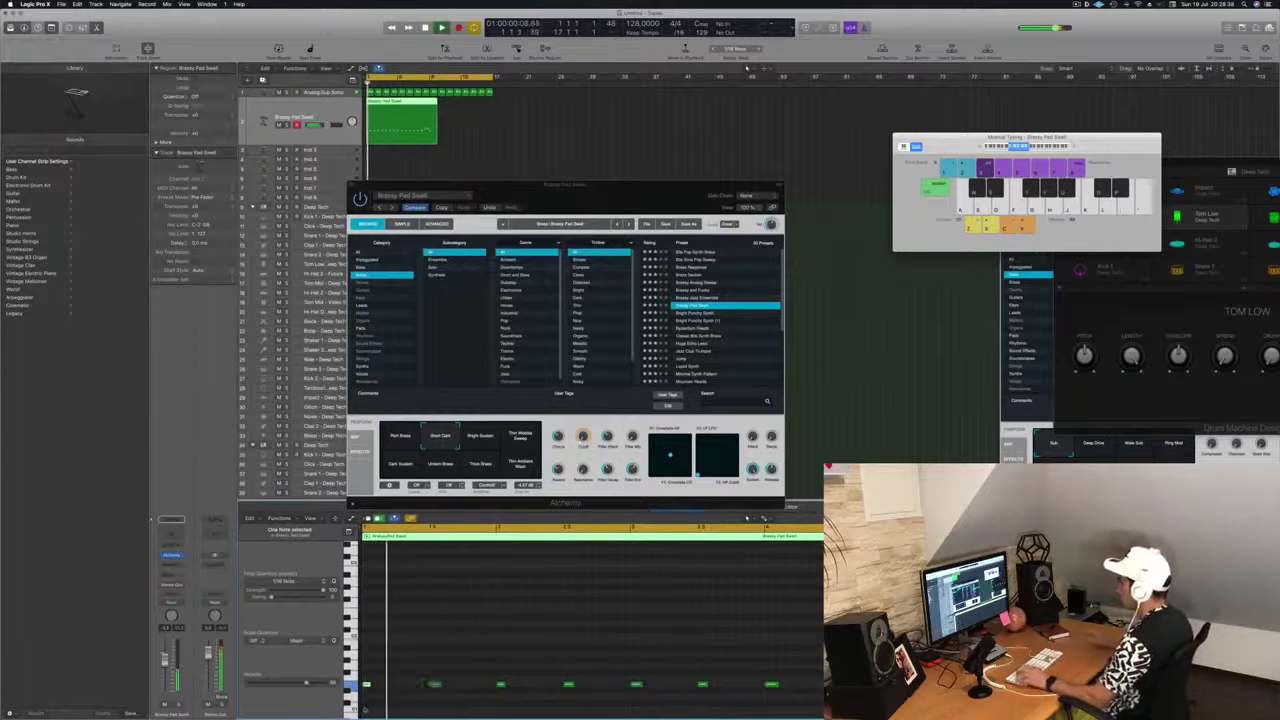
scroll(556, 656, "down", 3)
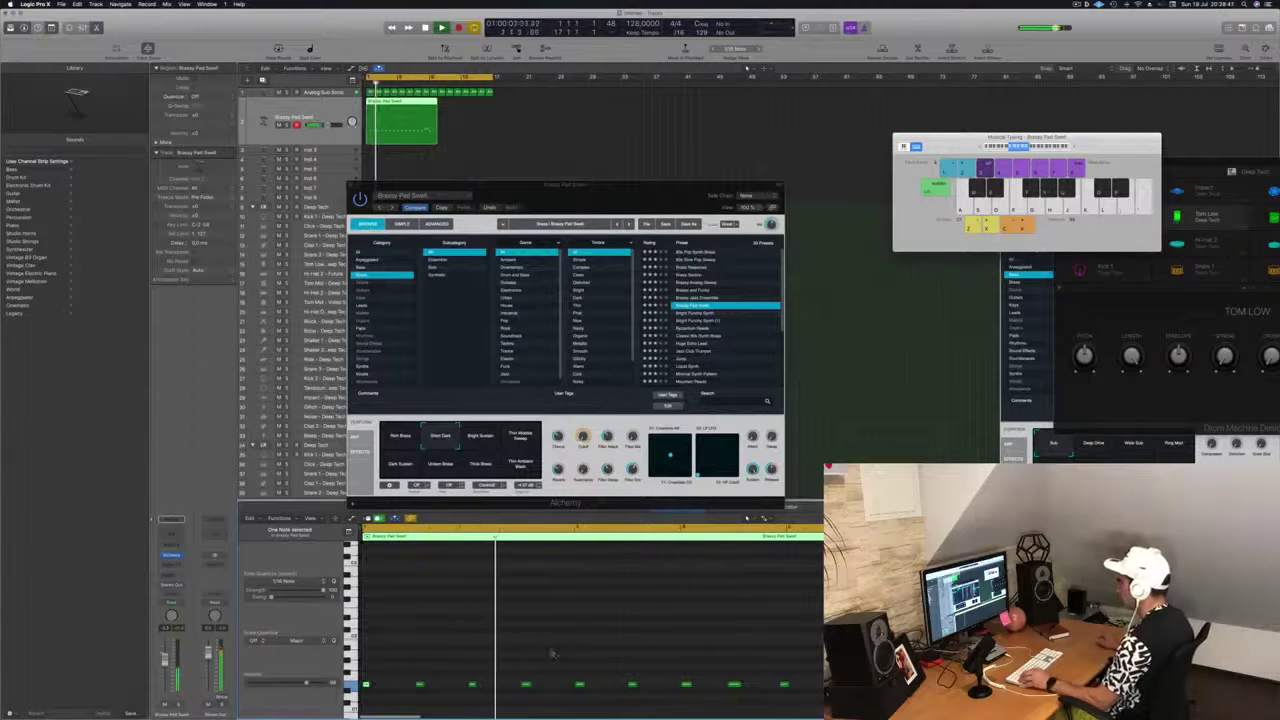
scroll(545, 643, "down", 2)
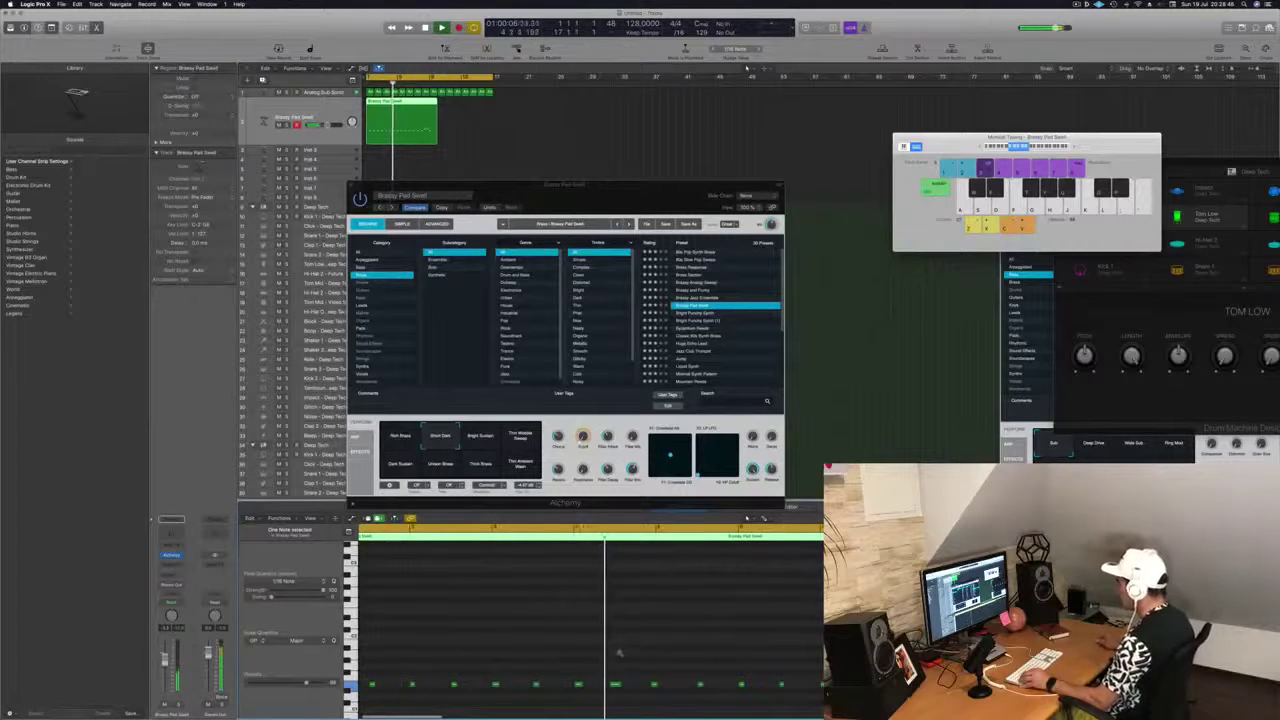
scroll(619, 681, "up", 2)
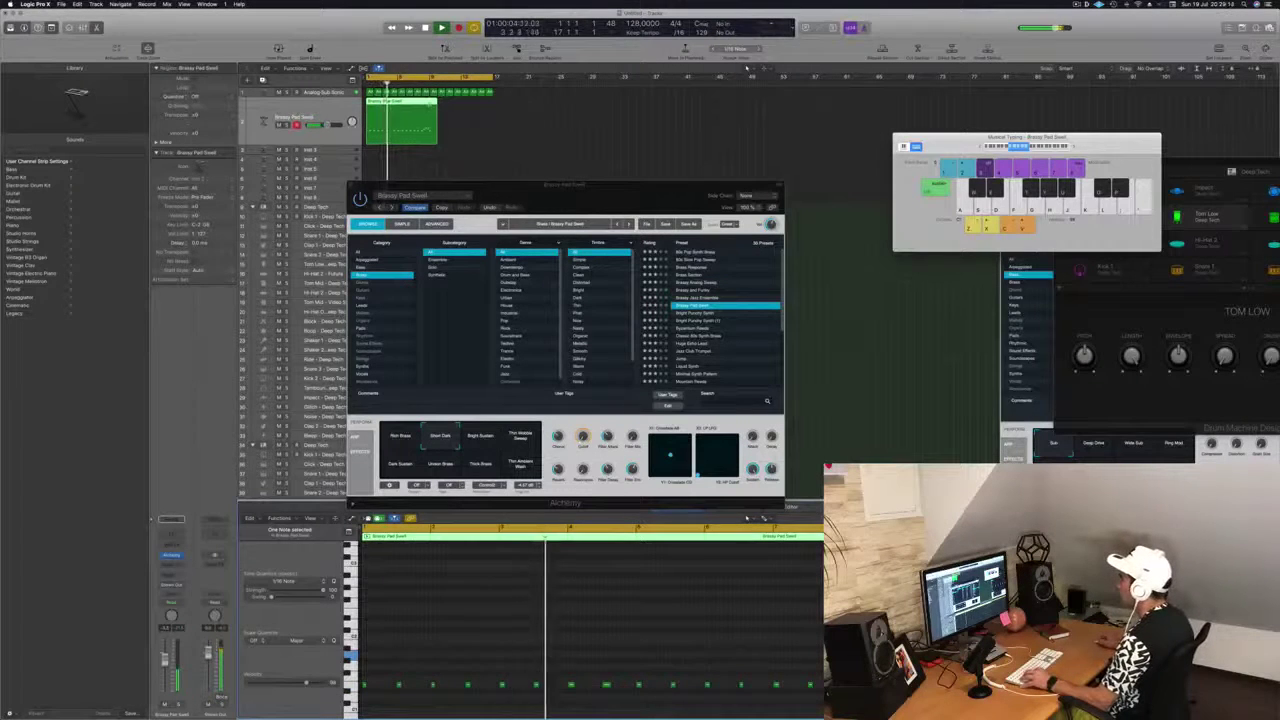
key("space")
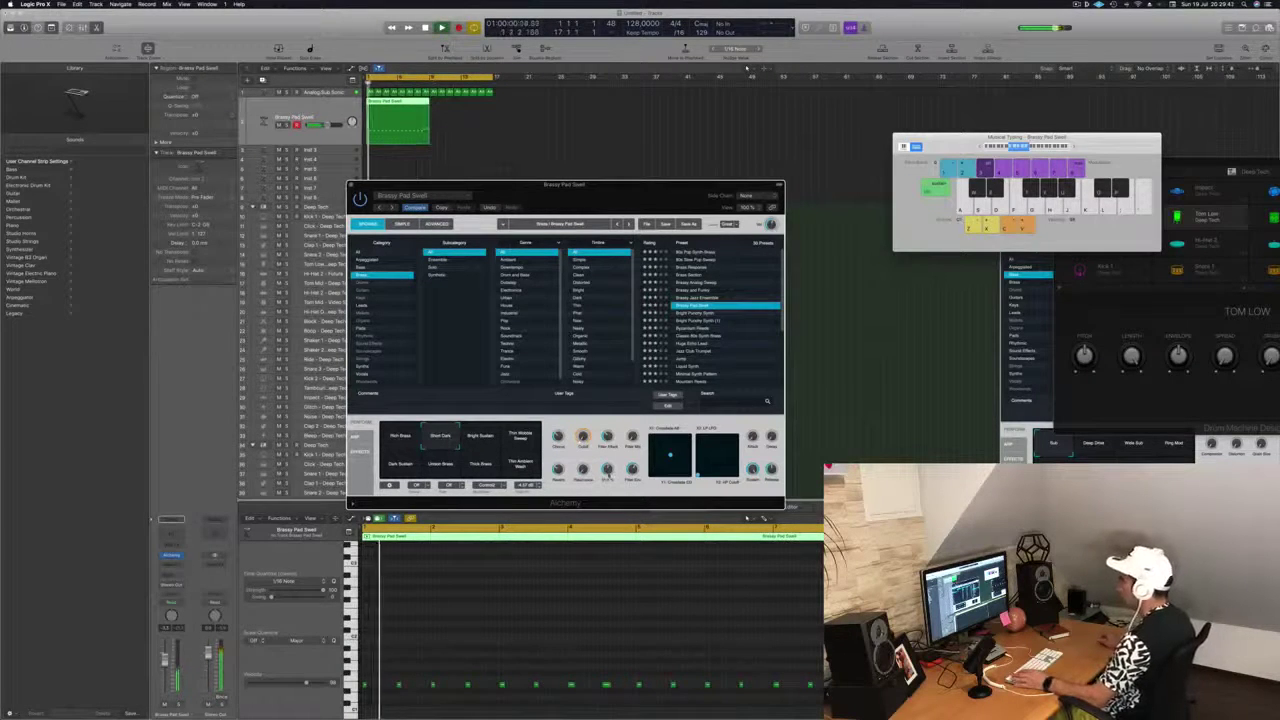
Send the Brassy Pad Swell track to a new bus and insert ChromaVerb on the resulting aux channel.
left_click_drag(565, 184, 841, 180)
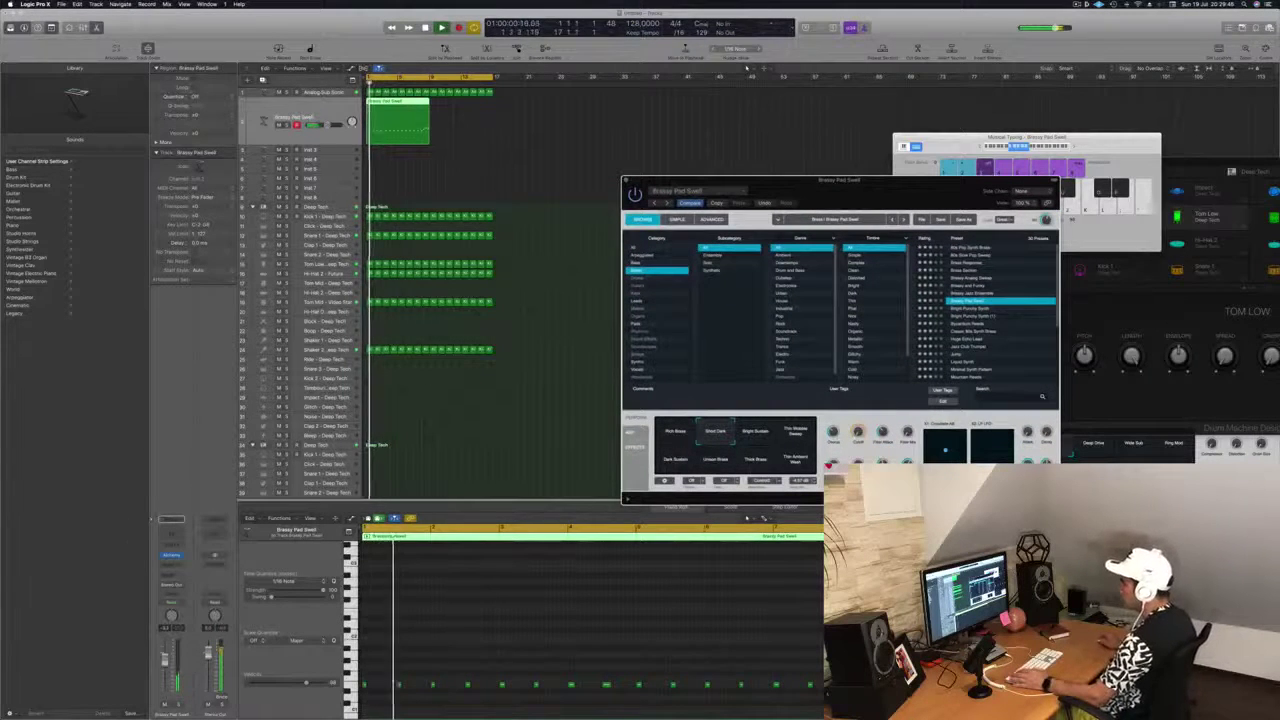
left_click(170, 576)
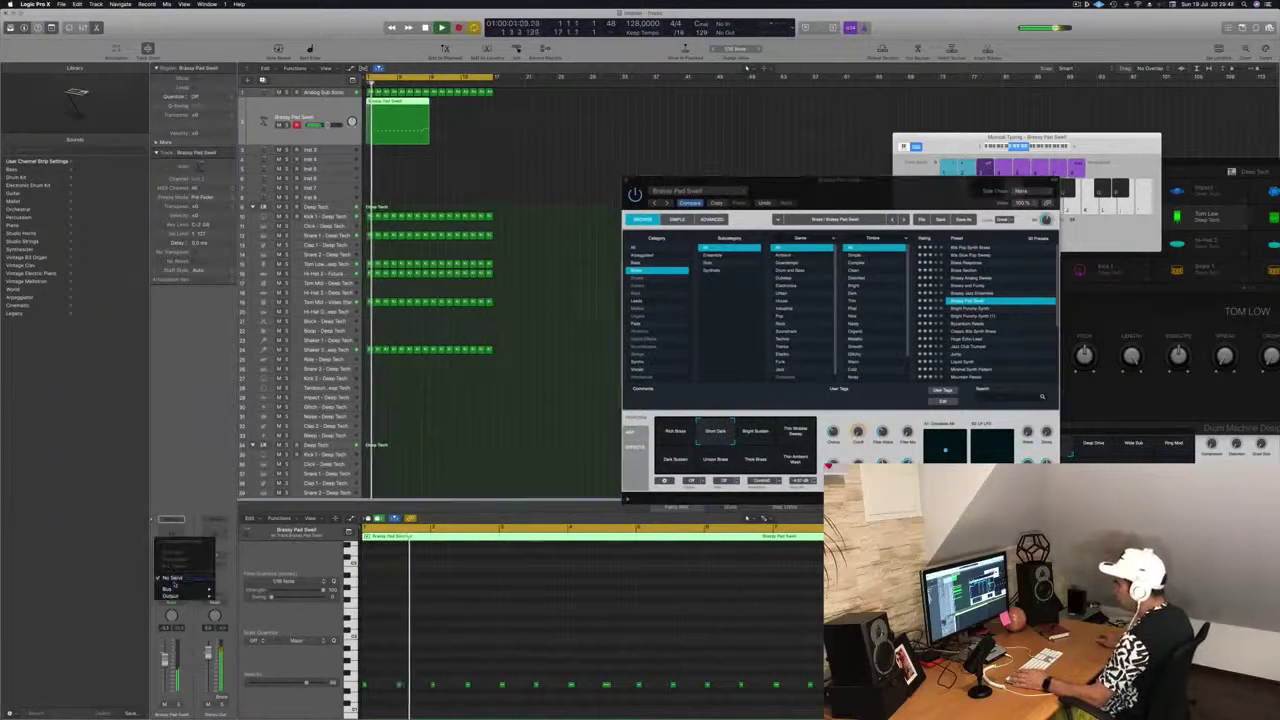
mouse_move(178, 589)
left_click(233, 571)
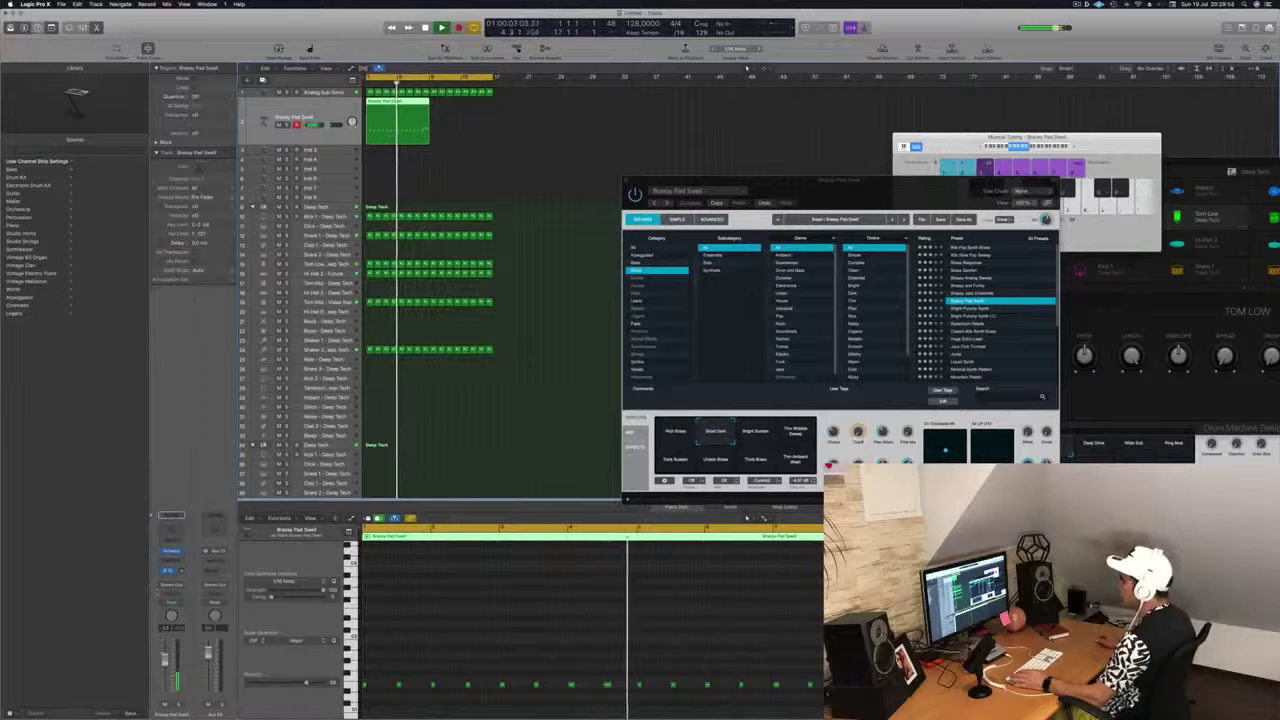
left_click(213, 566)
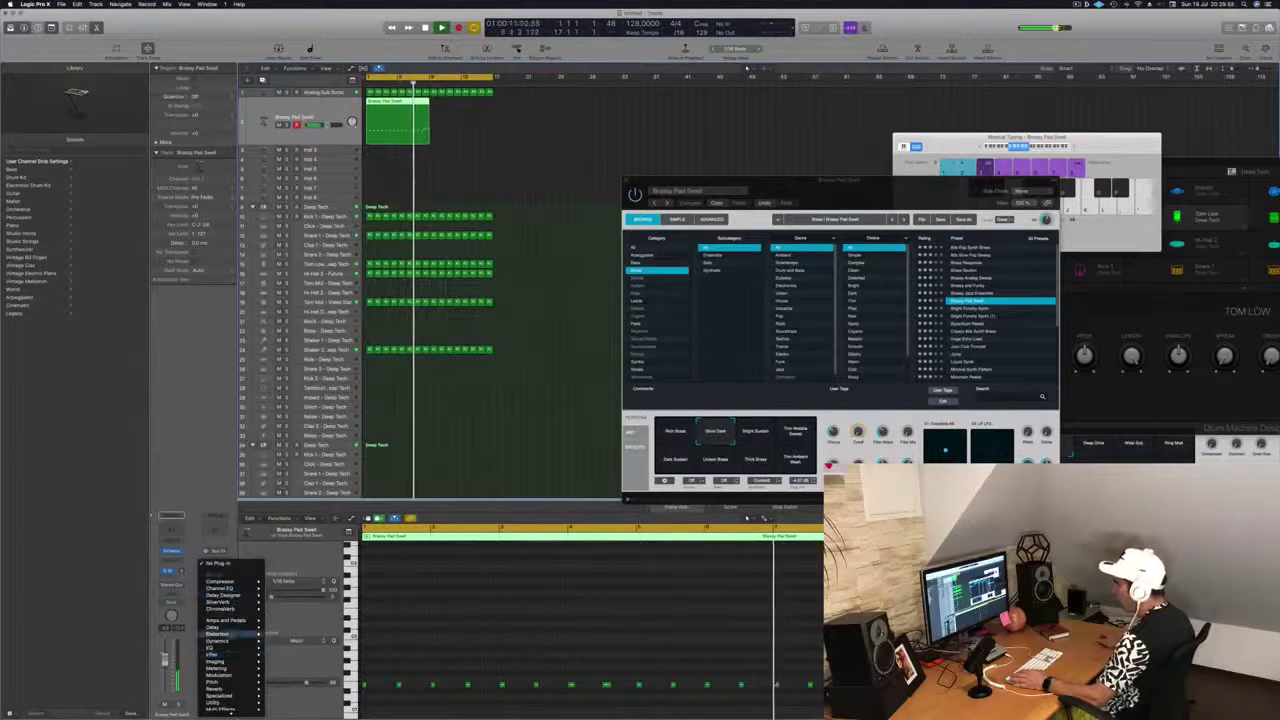
mouse_move(228, 689)
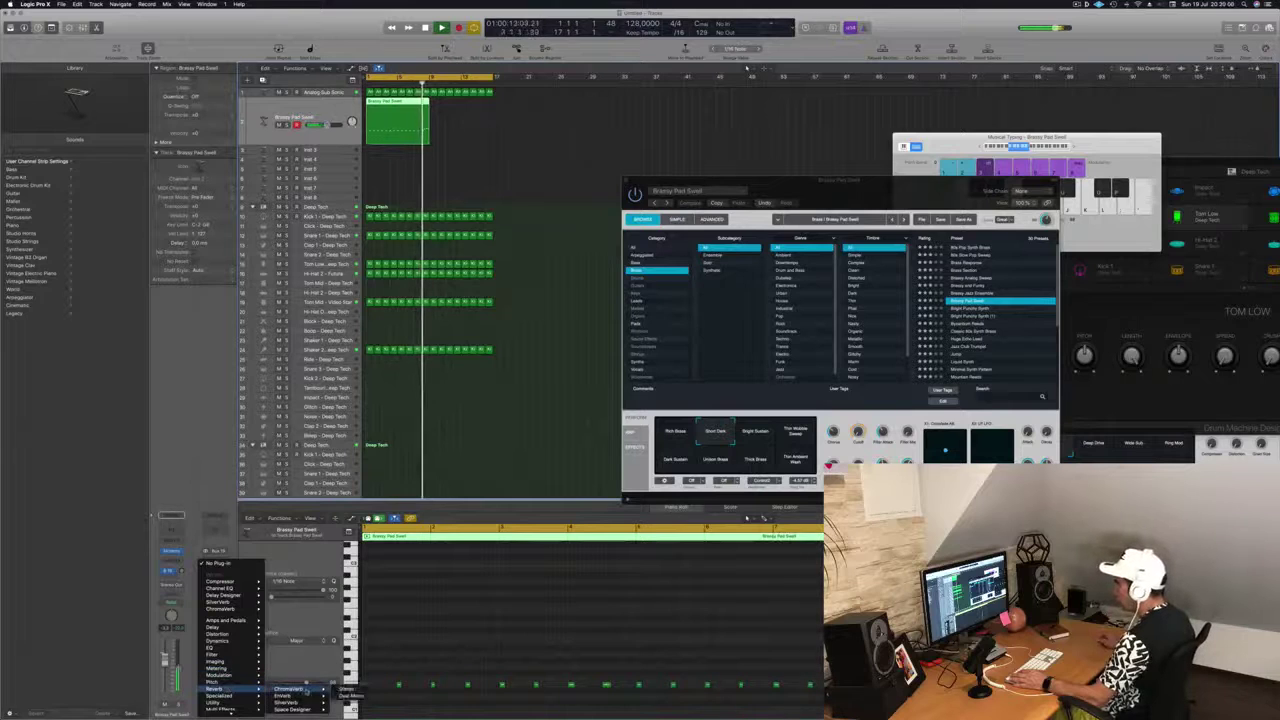
left_click(300, 689)
left_click_drag(268, 37, 731, 100)
Load the Cave preset in ChromaVerb and duplicate the Brassy Pad Swell region to fill the 16-bar loop.
left_click(549, 95)
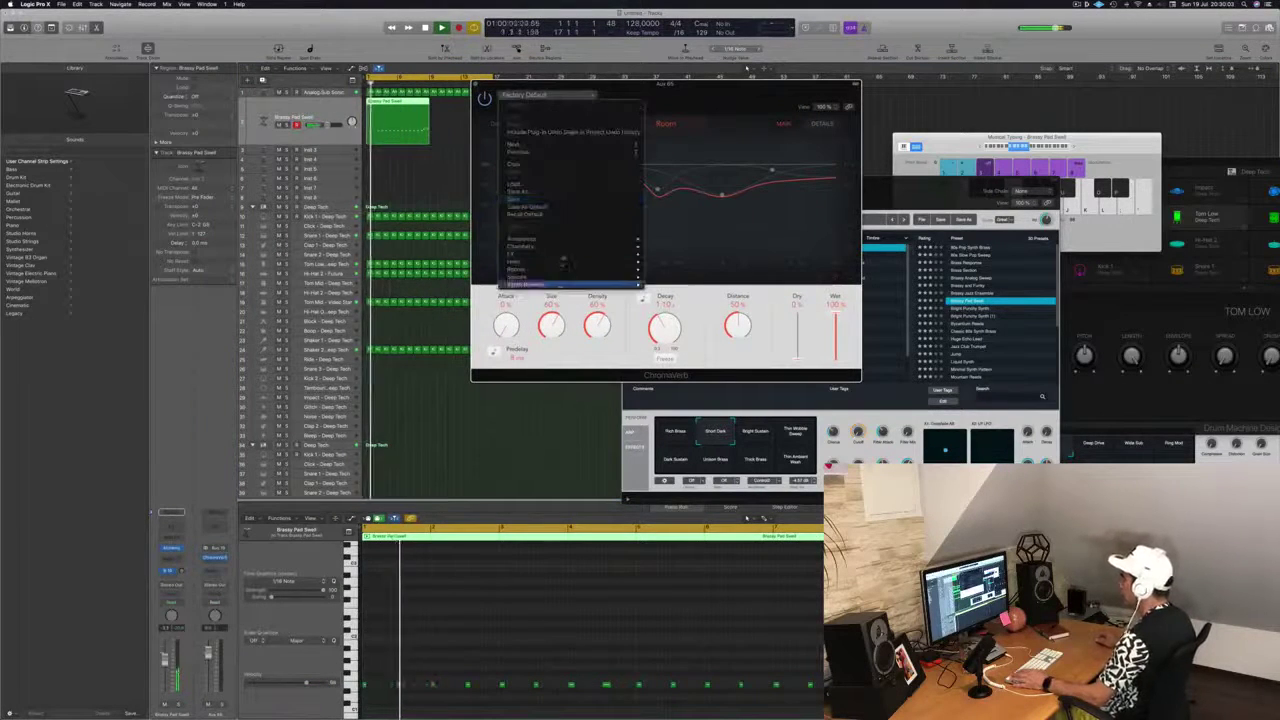
mouse_move(563, 255)
left_click(665, 255)
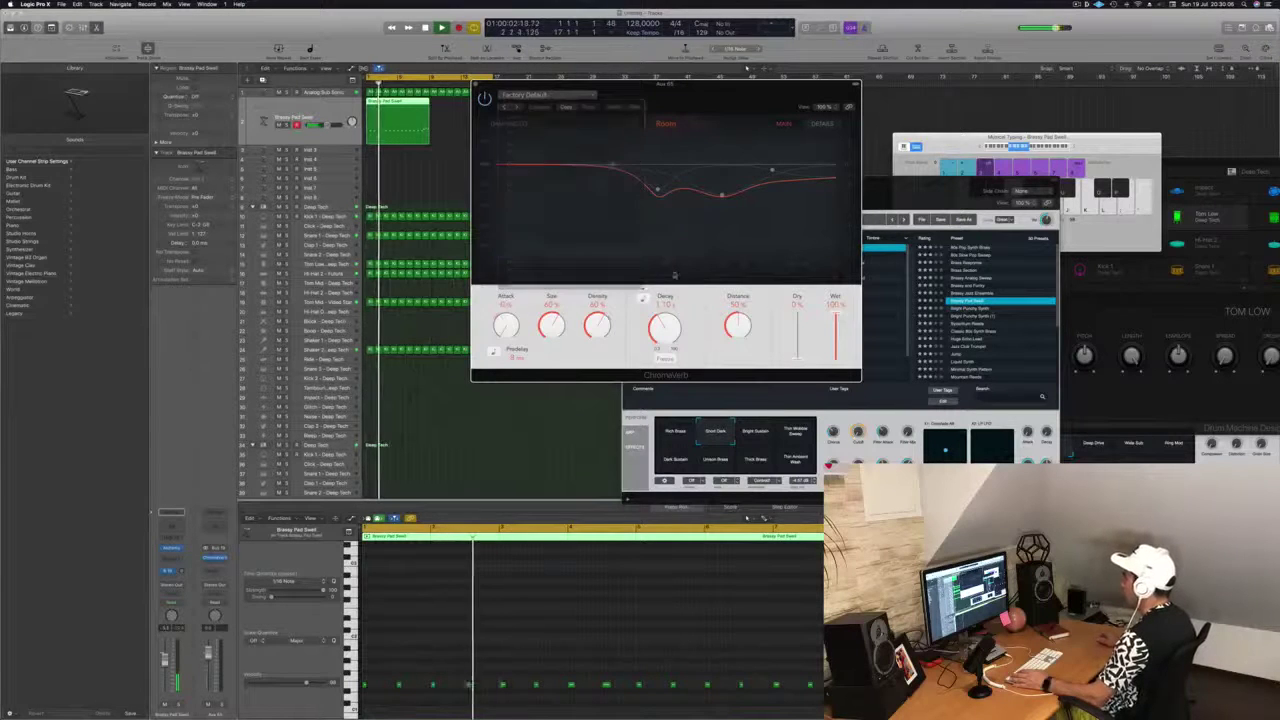
left_click_drag(665, 84, 955, 119)
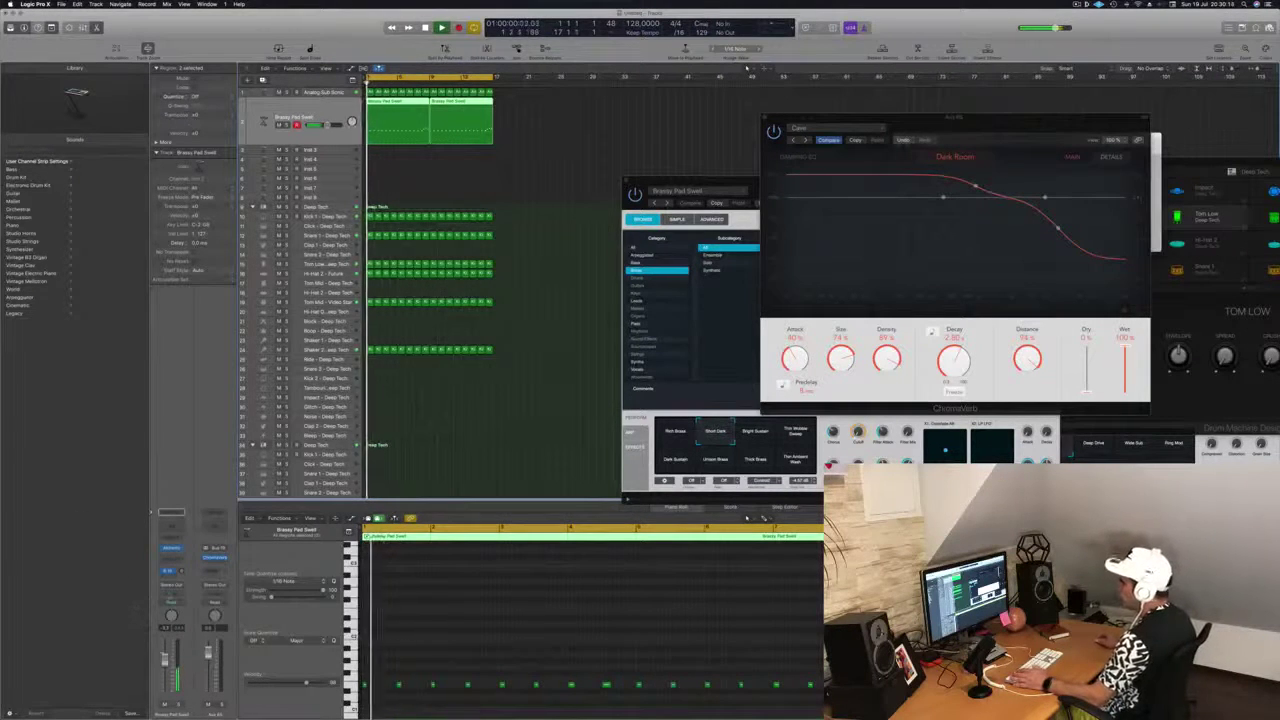
Try Touch automation on the Brassy Pad Swell track, stop playback and return the track to Read.
left_click(168, 606)
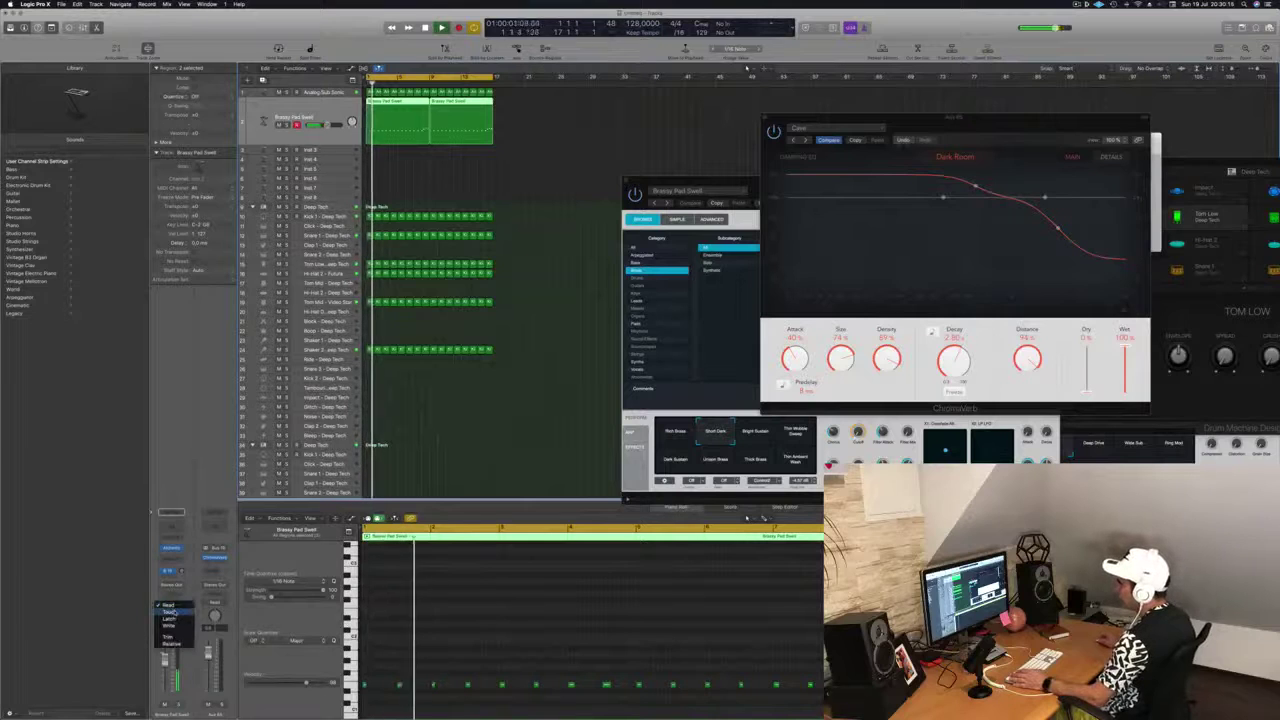
left_click(170, 612)
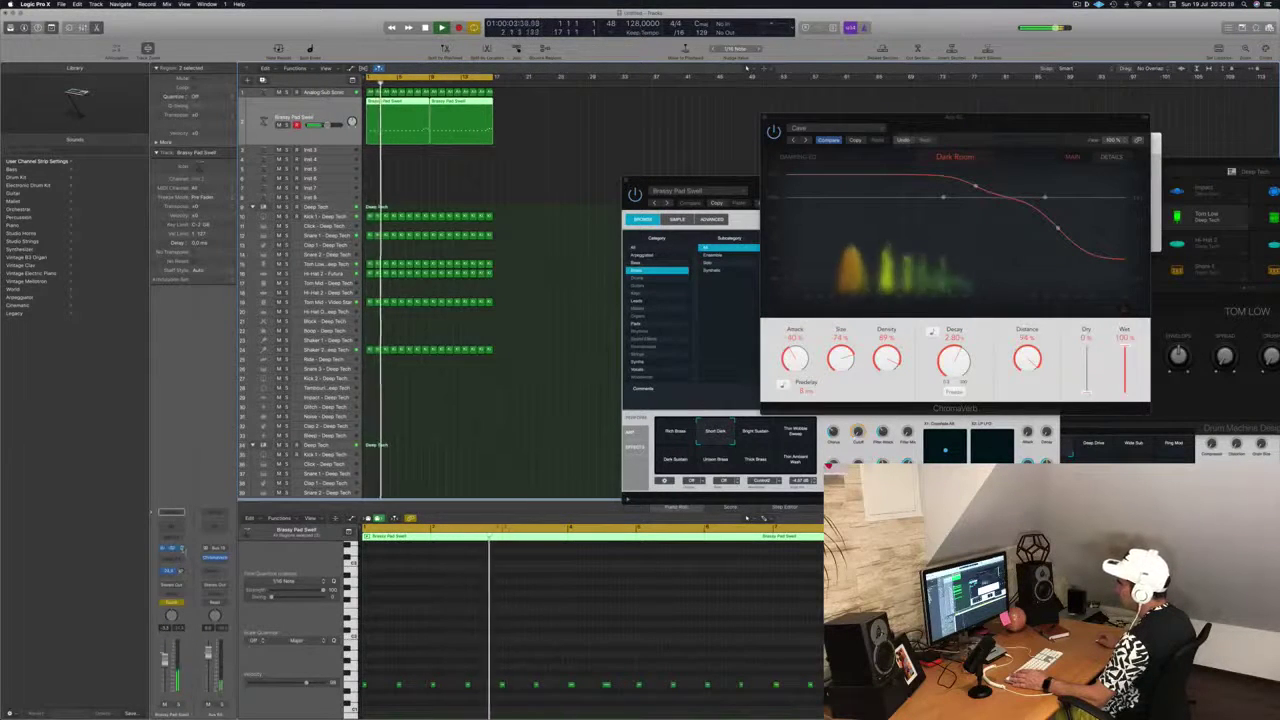
key("Return")
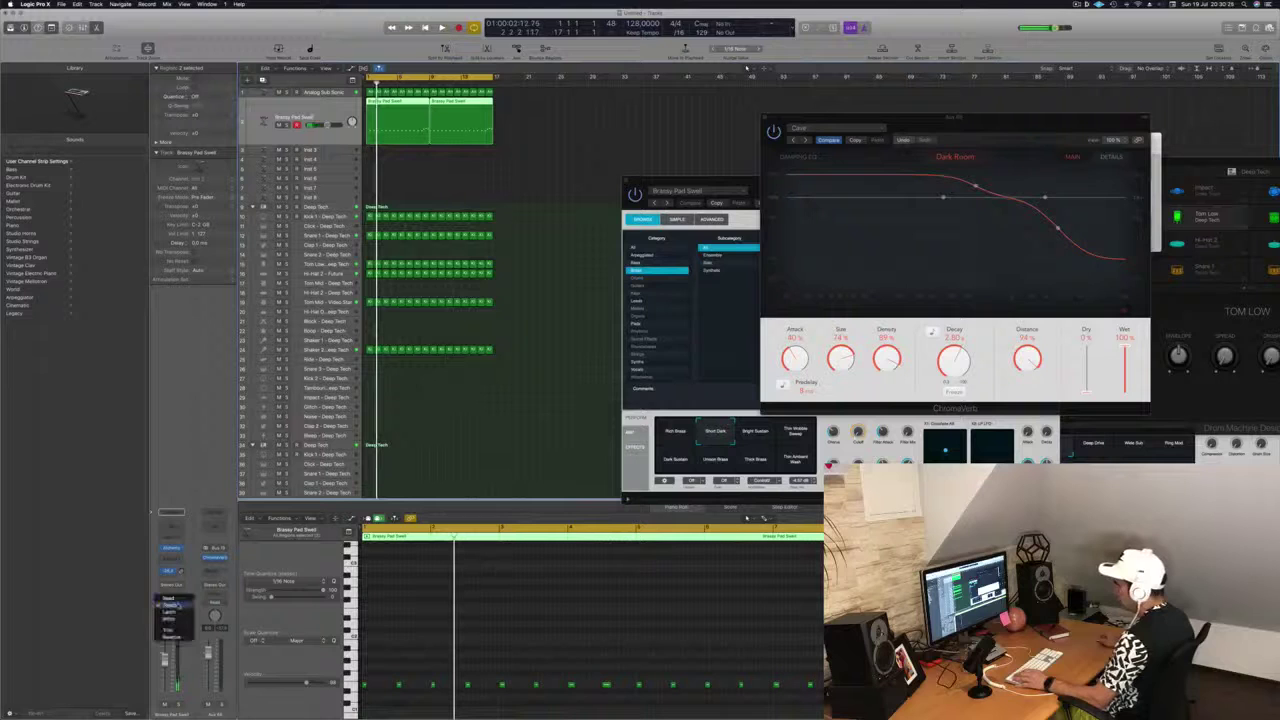
left_click(396, 194)
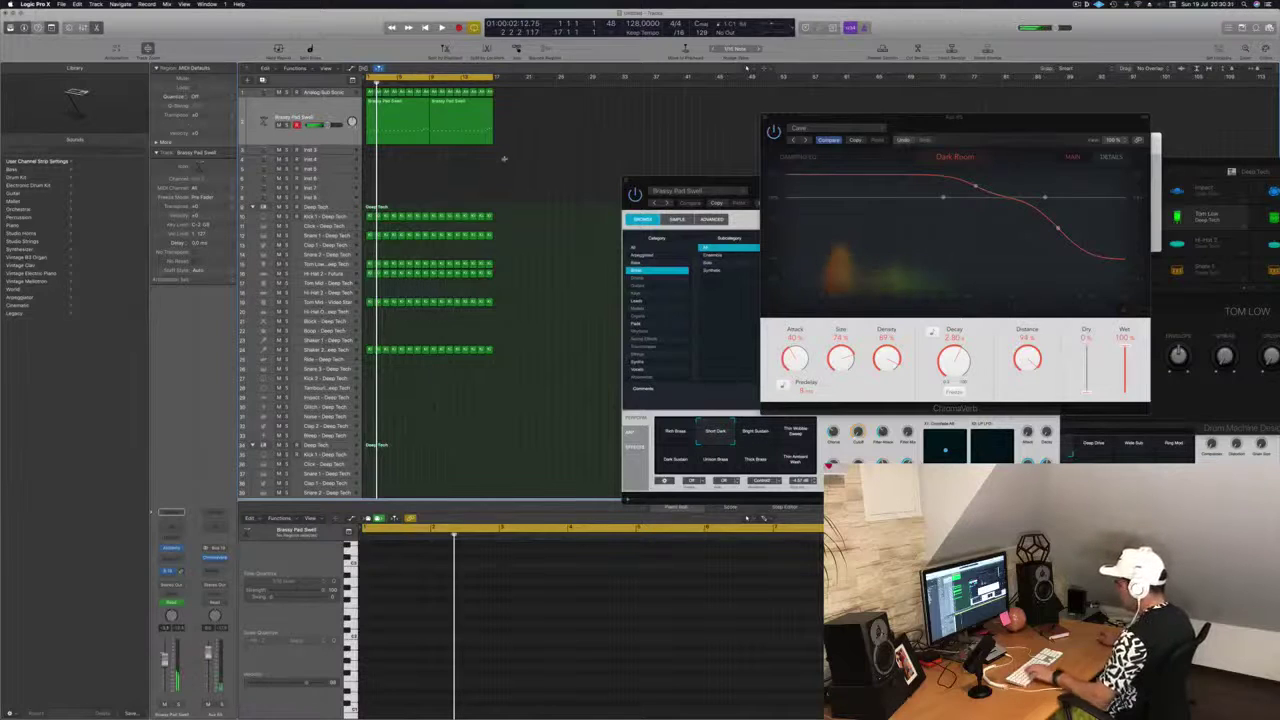
Show track automation and choose the Brassy Pad Swell track's send to the ChromaVerb aux as the automated parameter.
key("a")
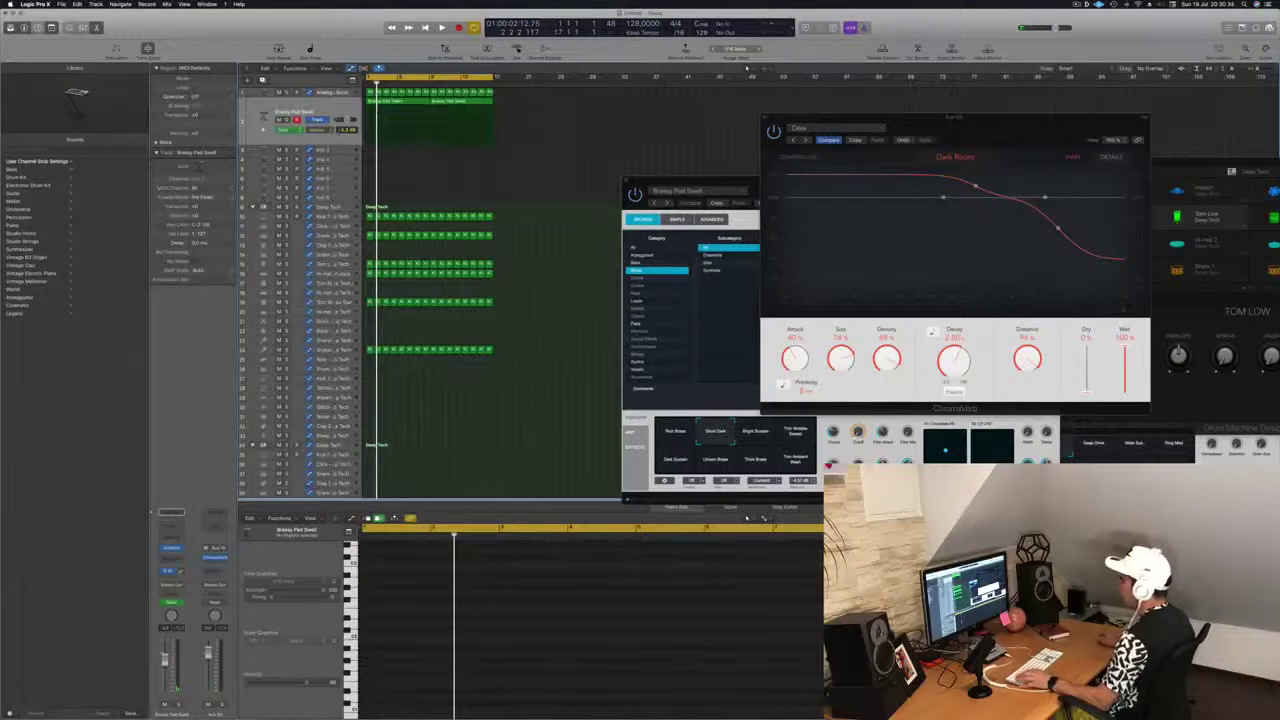
left_click(320, 130)
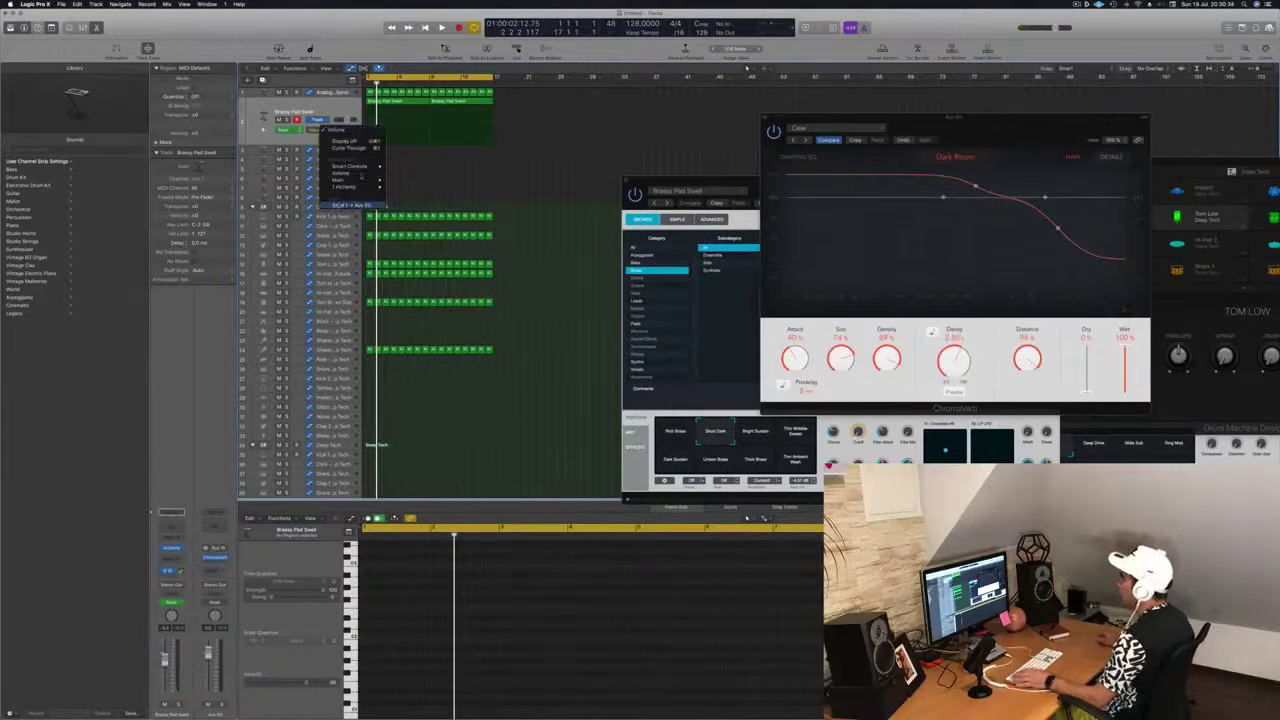
left_click(350, 205)
Draw send automation on the Brassy Pad Swell track that rises from minimum over the first eight bars, with a small dip midway.
left_click_drag(394, 144, 365, 145)
key("super+Right")
key("super+Right")
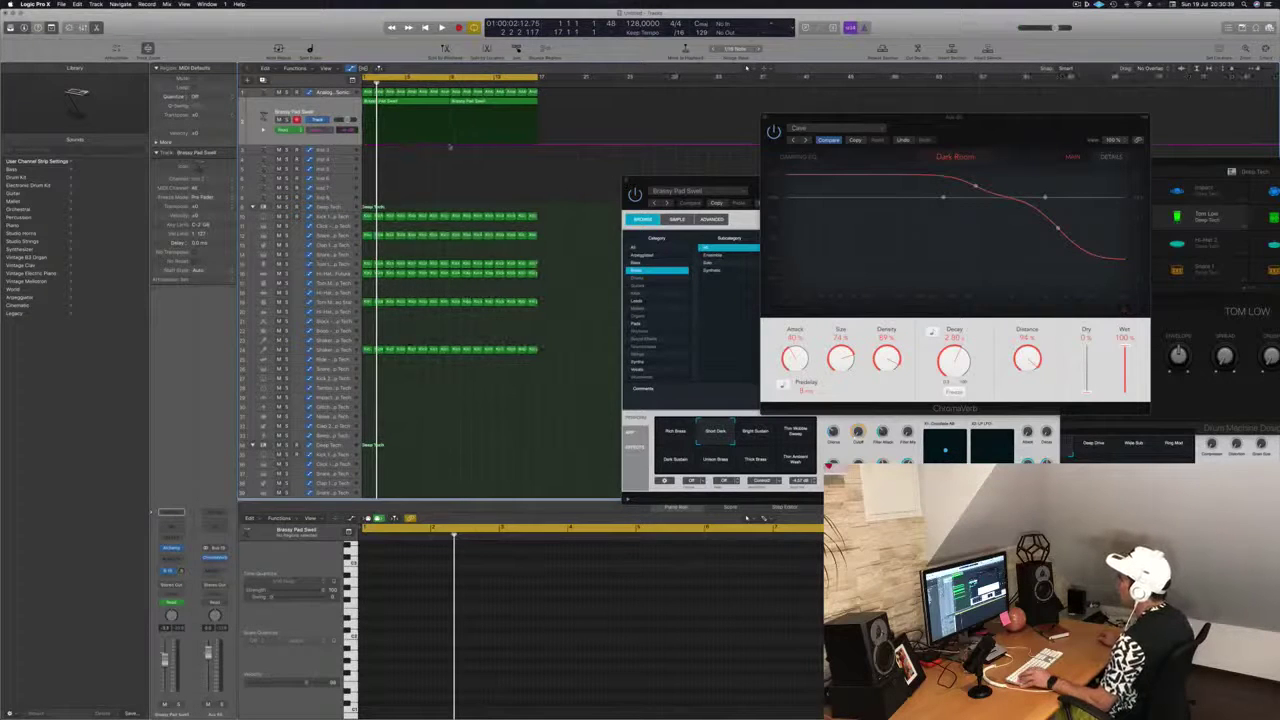
scroll(410, 147, "left", 1)
left_click(409, 145)
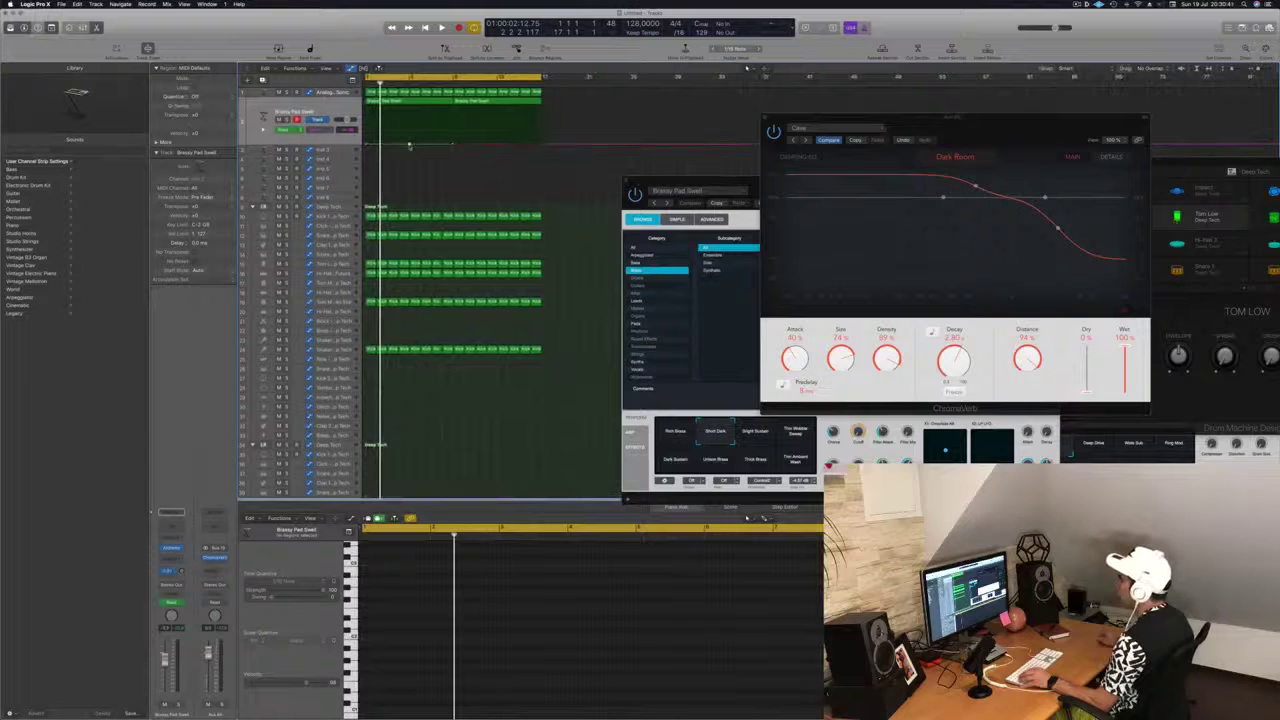
key("space")
left_click_drag(409, 136, 498, 119)
key("super+Right")
key("super+Left")
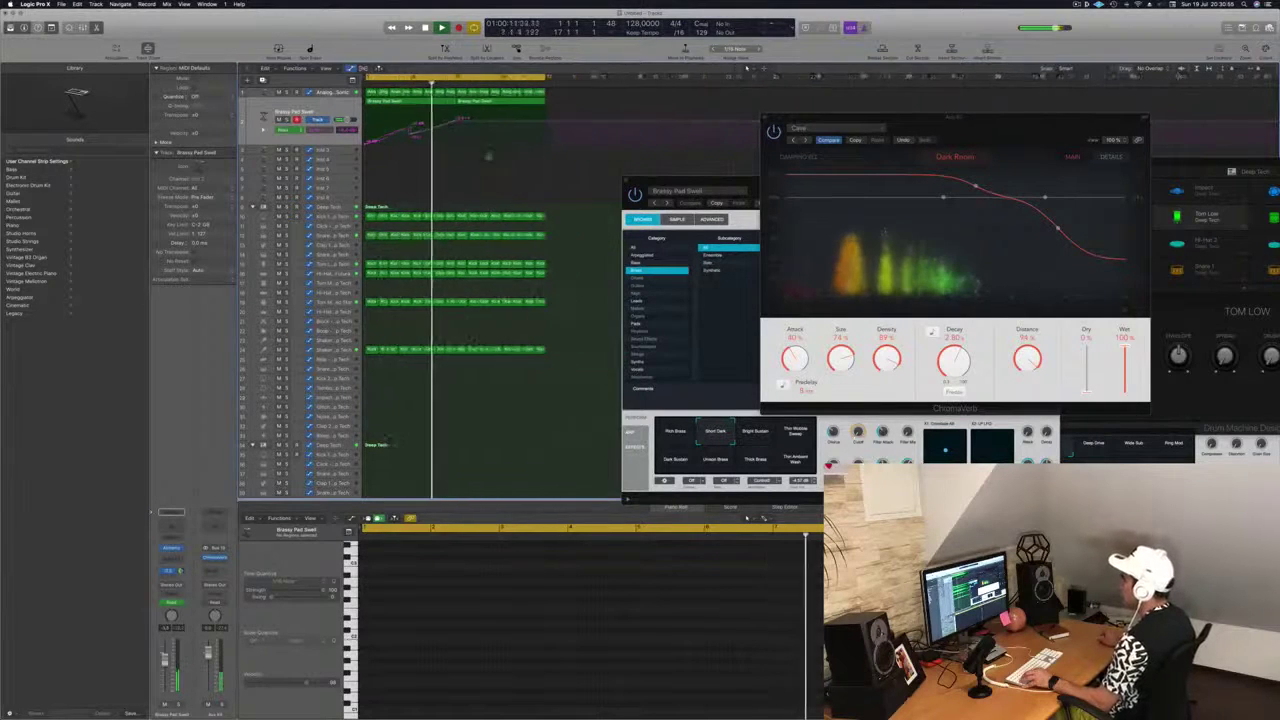
Replace the second Brassy Pad Swell region with a copy of the first one, including its send automation.
key("super+Left")
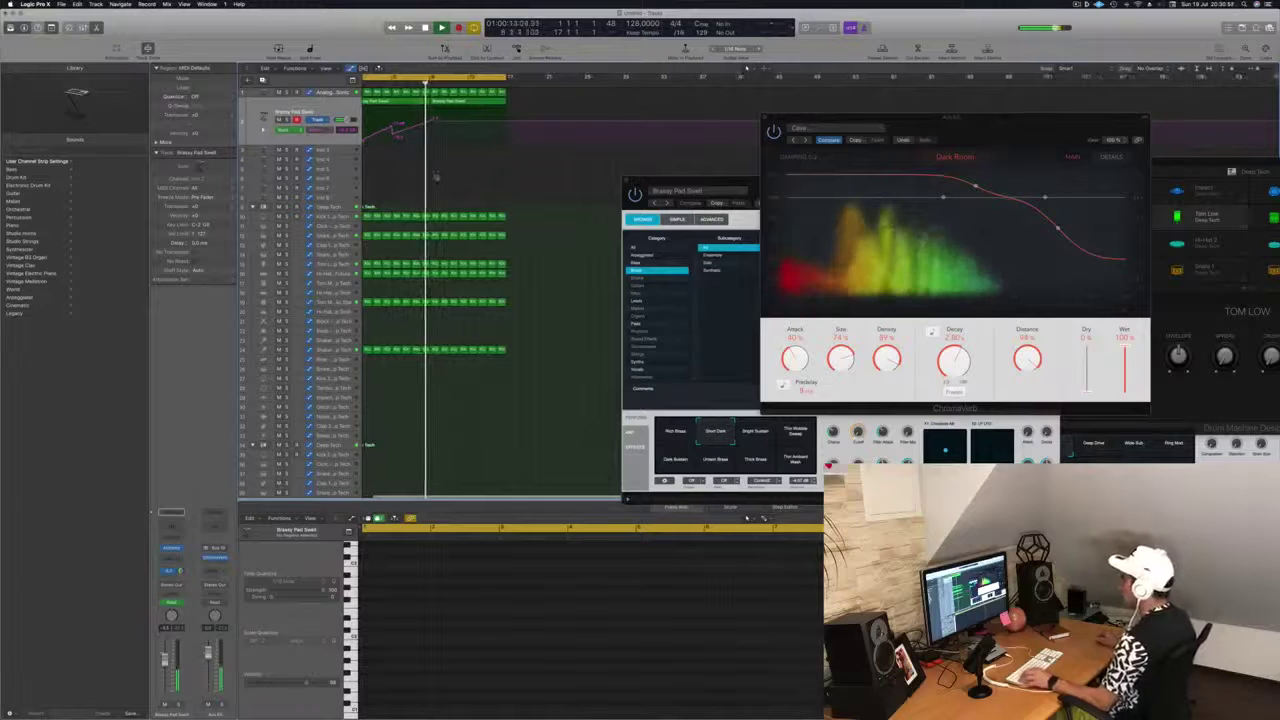
key("Return")
key("super+Left")
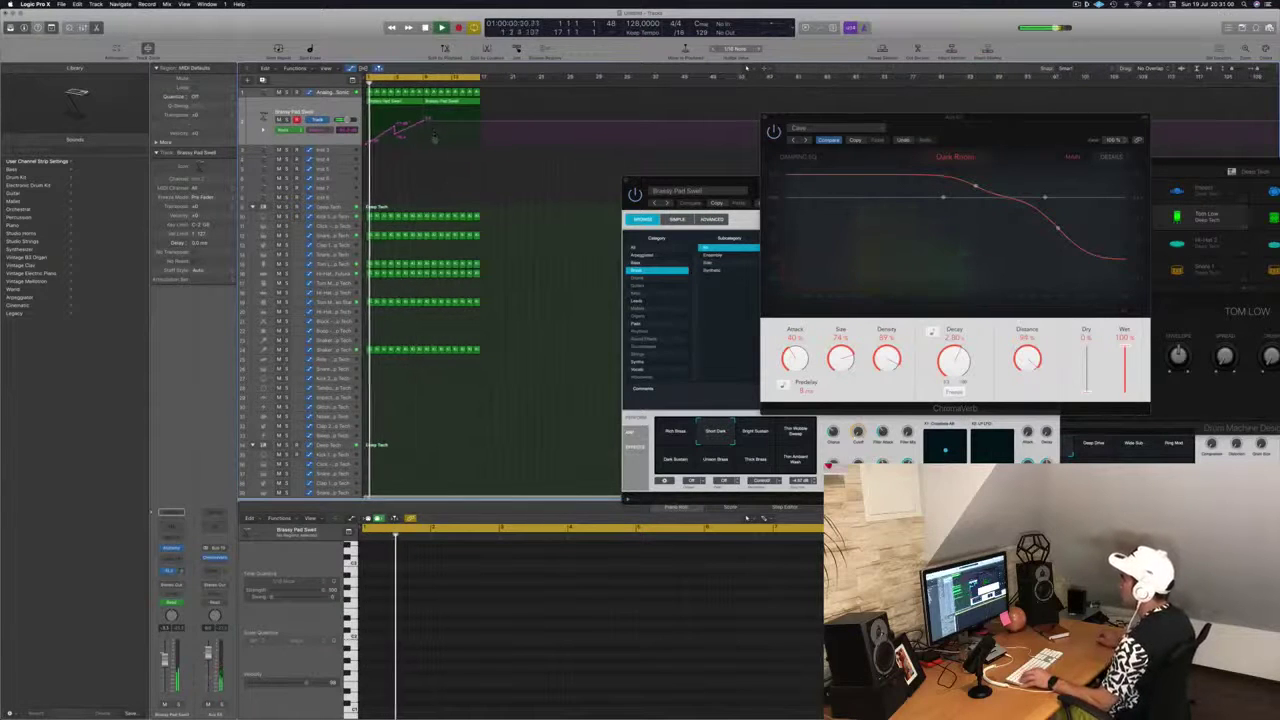
left_click(455, 102)
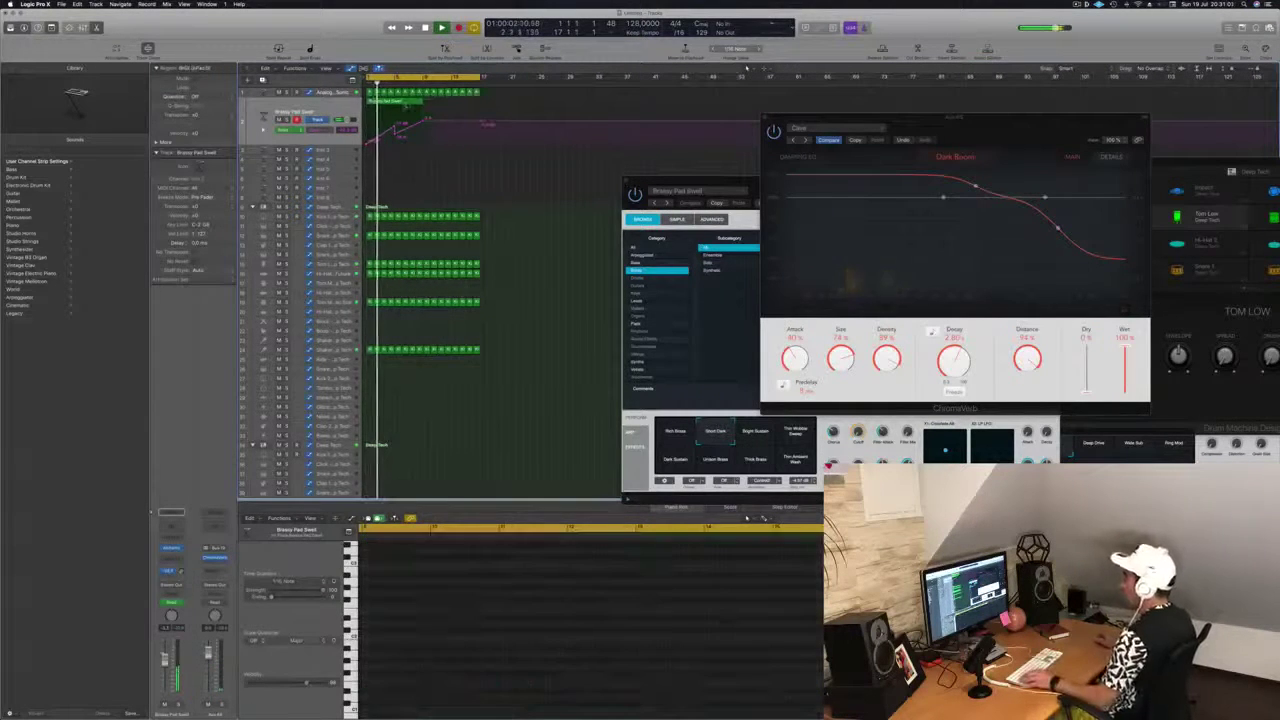
left_click_drag(455, 102, 443, 110)
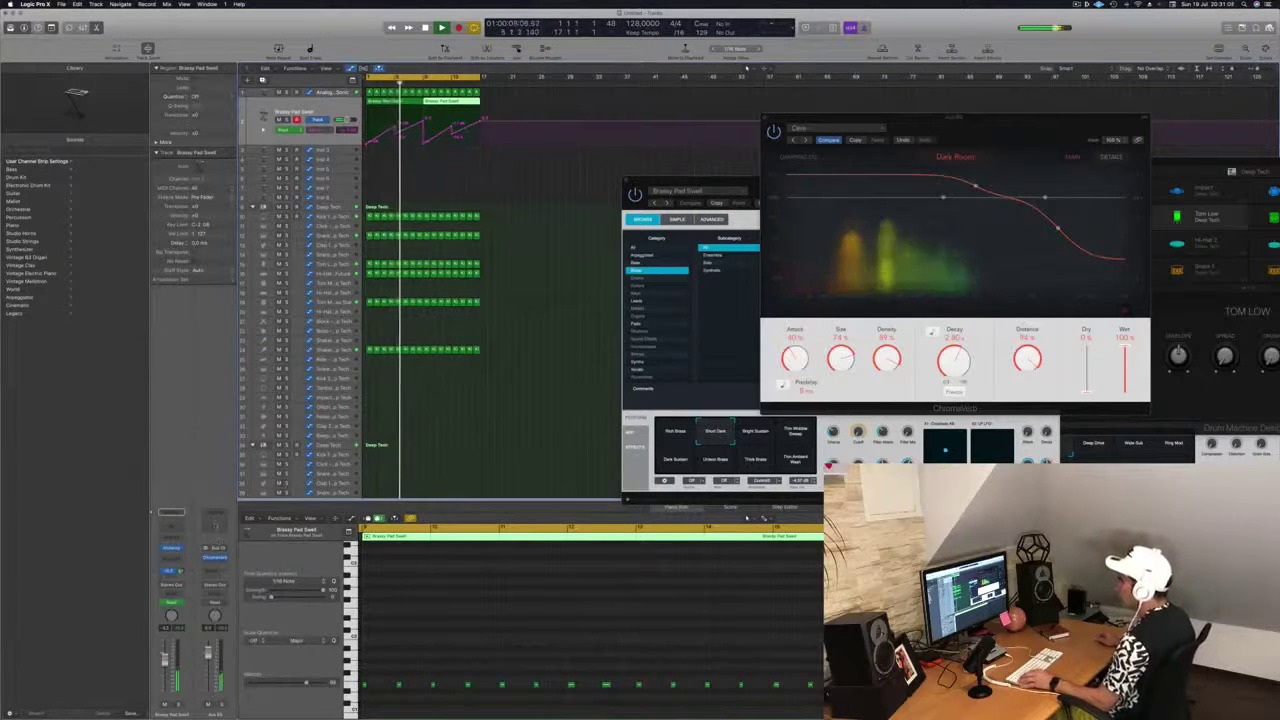
Add a Channel EQ after ChromaVerb on the reverb aux and cut its low frequencies with a high-pass curve during playback.
left_click(215, 524)
key("space")
key("space")
left_click_drag(305, 27, 730, 97)
left_click_drag(634, 216, 713, 238)
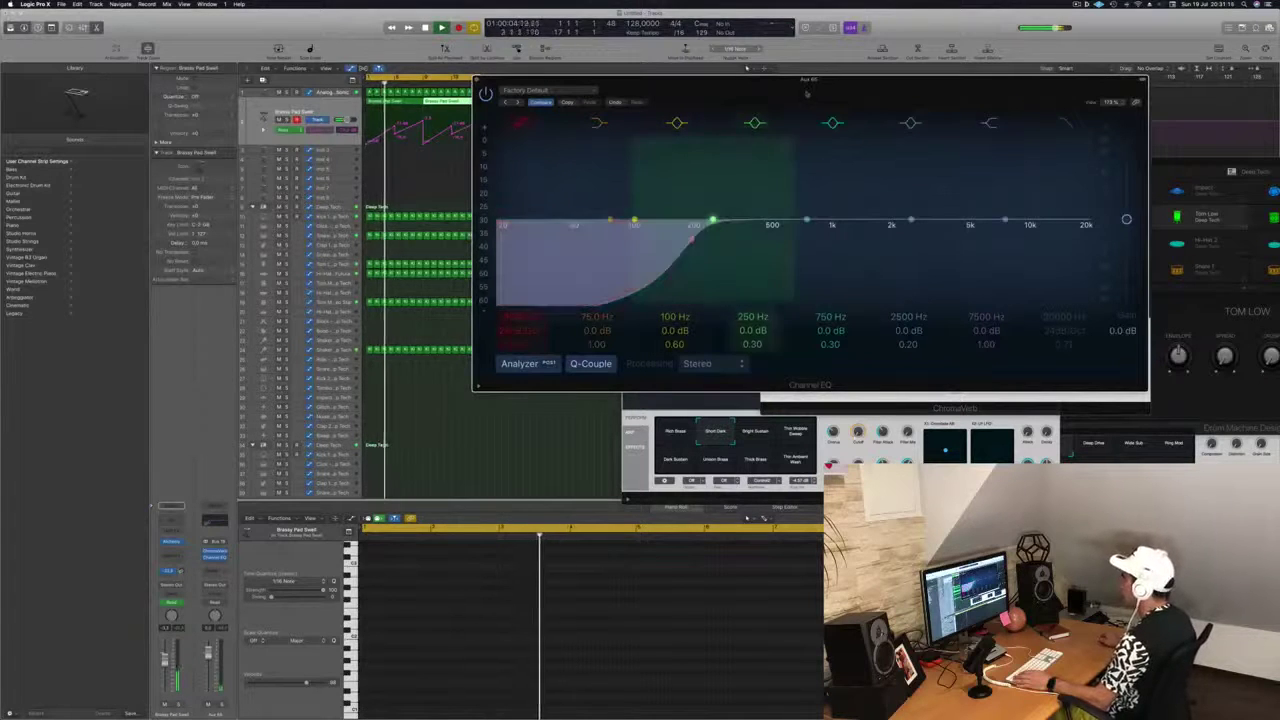
Reposition the Channel EQ window to check the low-cut curve, and close it.
left_click_drag(808, 92, 943, 101)
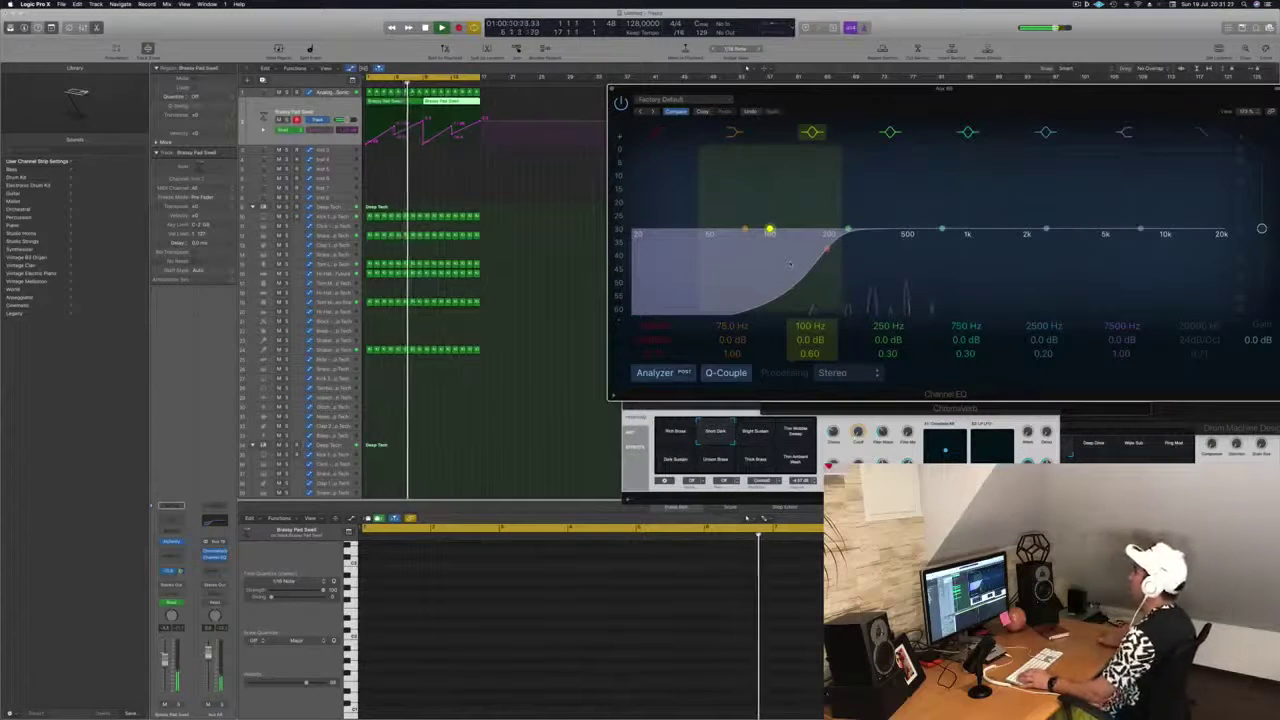
left_click_drag(976, 100, 860, 206)
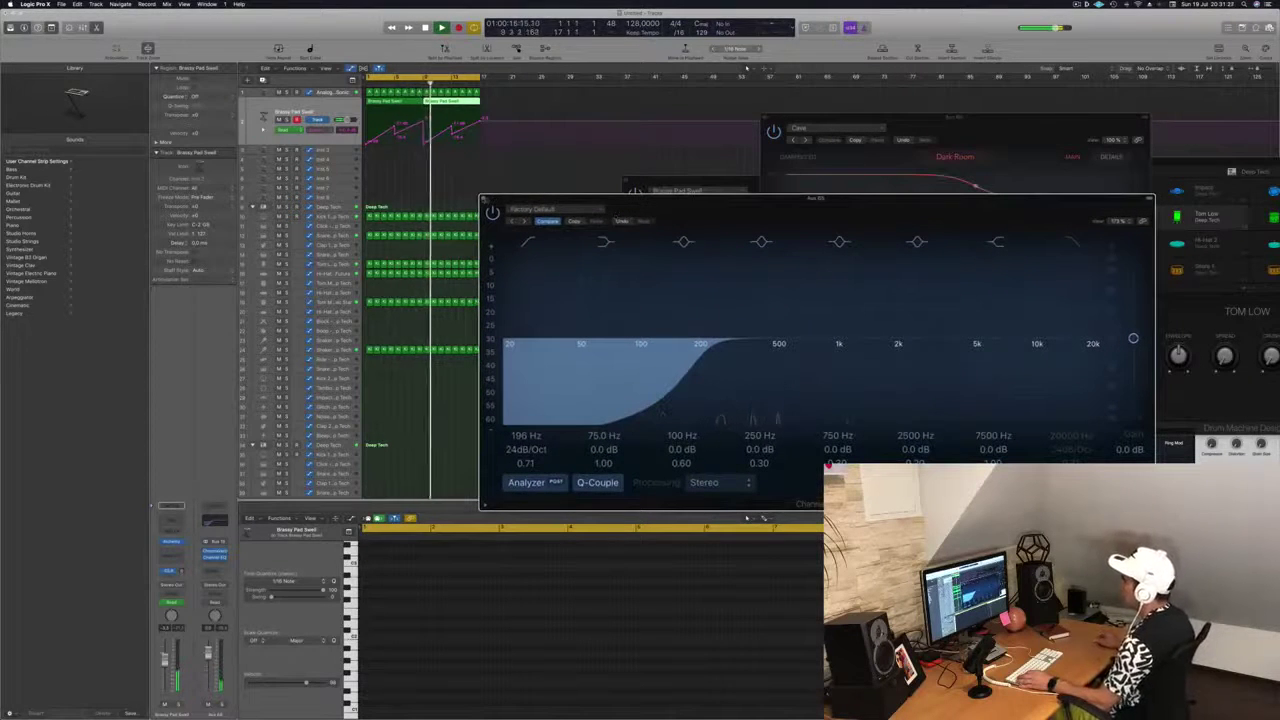
left_click(483, 199)
Slightly raise the Brassy Pad Swell volume automation points at the start and at bar 9, replaying from the beginning.
left_click_drag(367, 147, 367, 142)
key("Return")
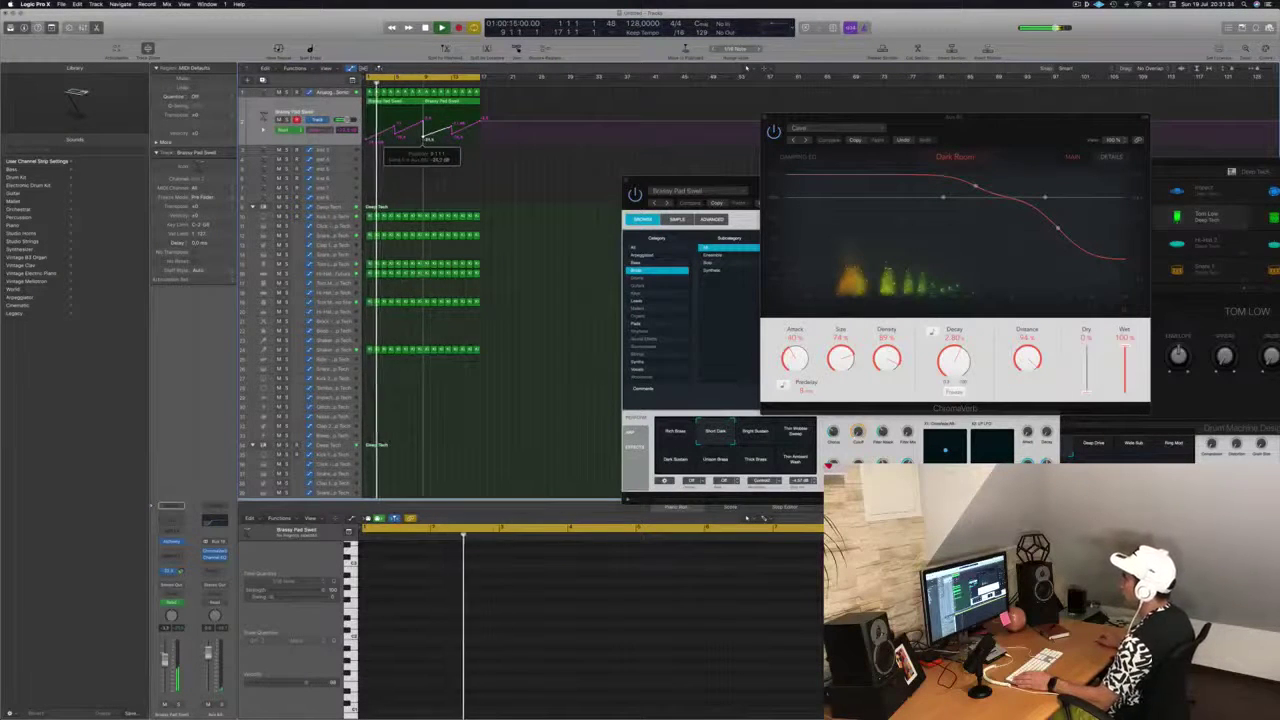
left_click_drag(423, 141, 423, 139)
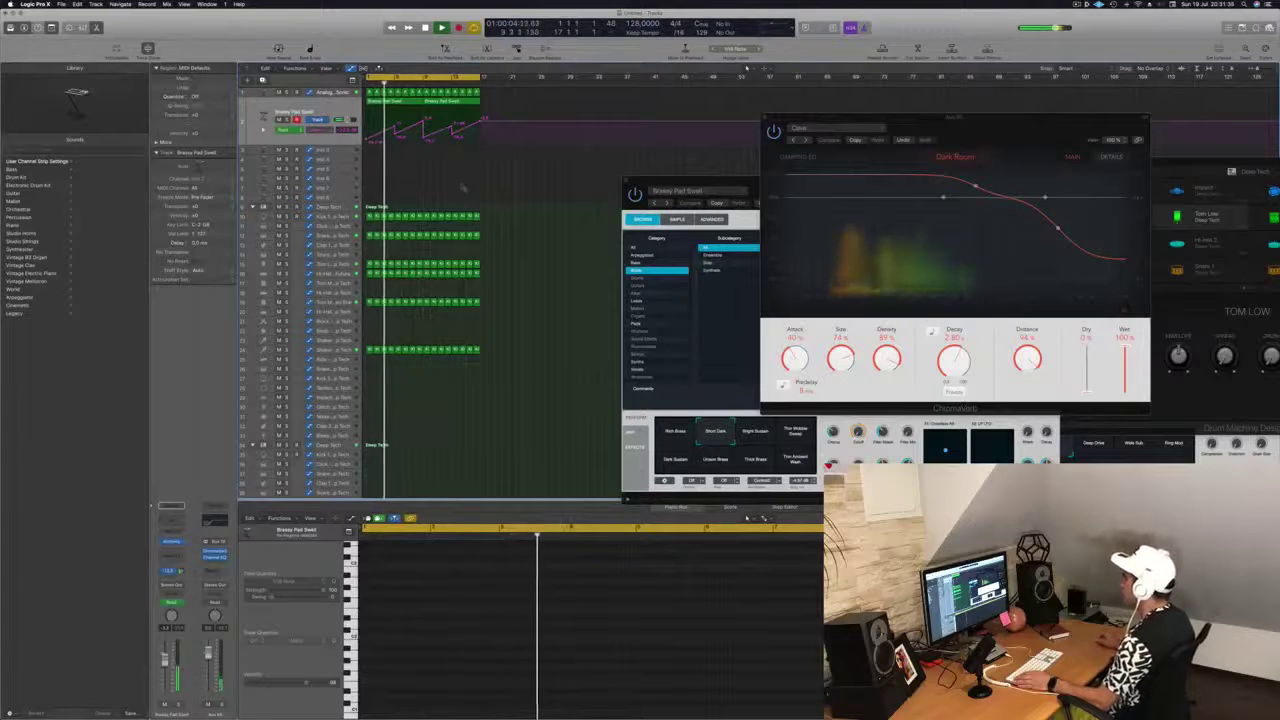
Close the Brassy Pad Swell Alchemy window and the ChromaVerb window to clear the arrangement.
left_click_drag(801, 117, 1000, 225)
left_click_drag(846, 191, 650, 190)
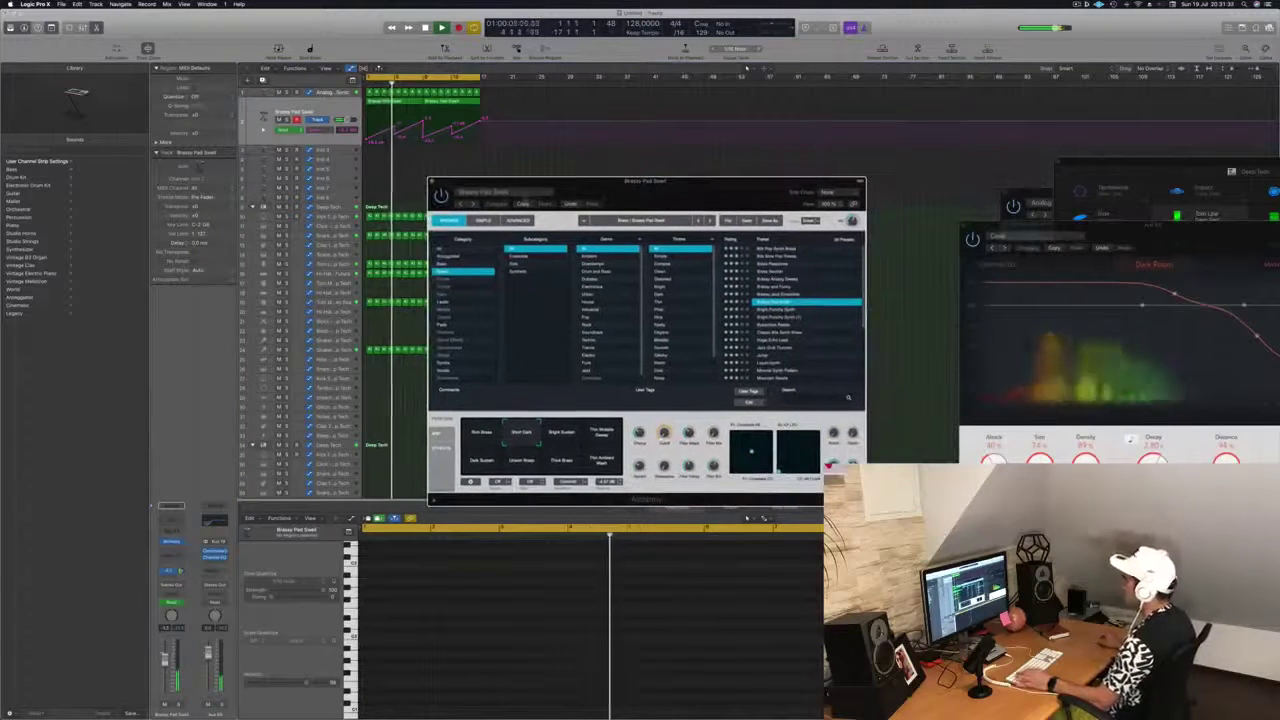
left_click(432, 179)
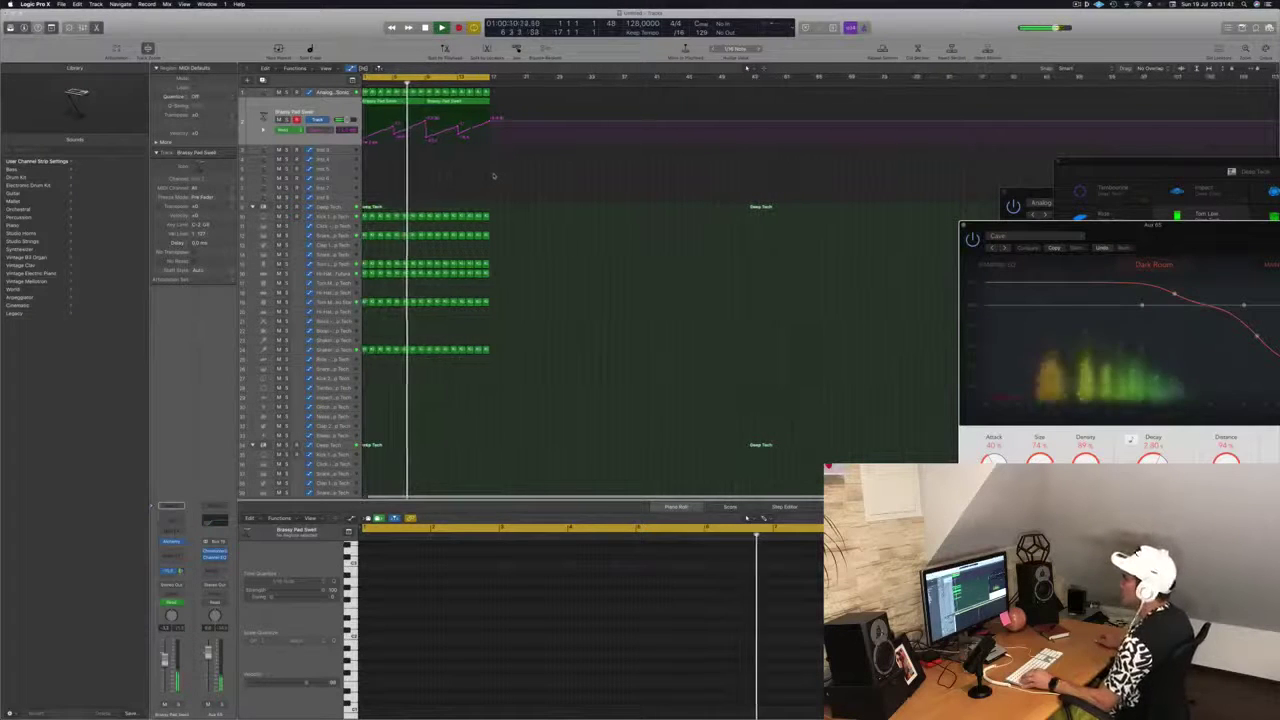
left_click_drag(1190, 233, 898, 193)
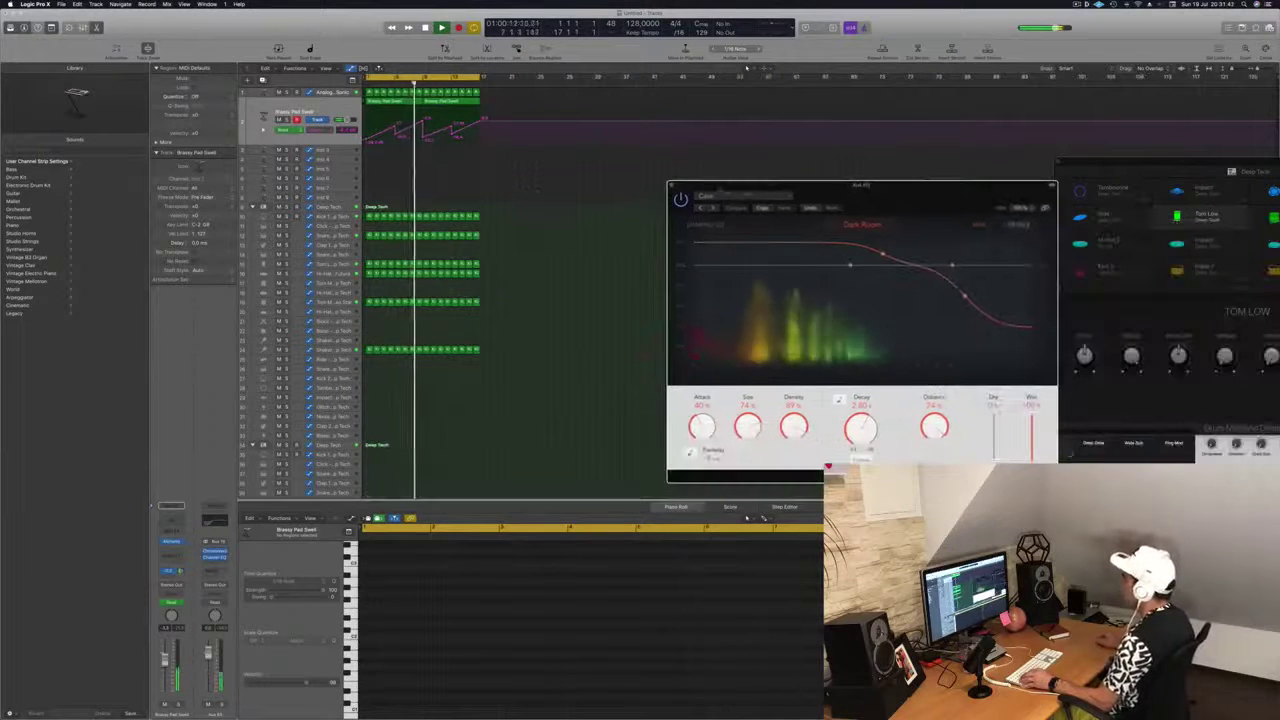
left_click(672, 185)
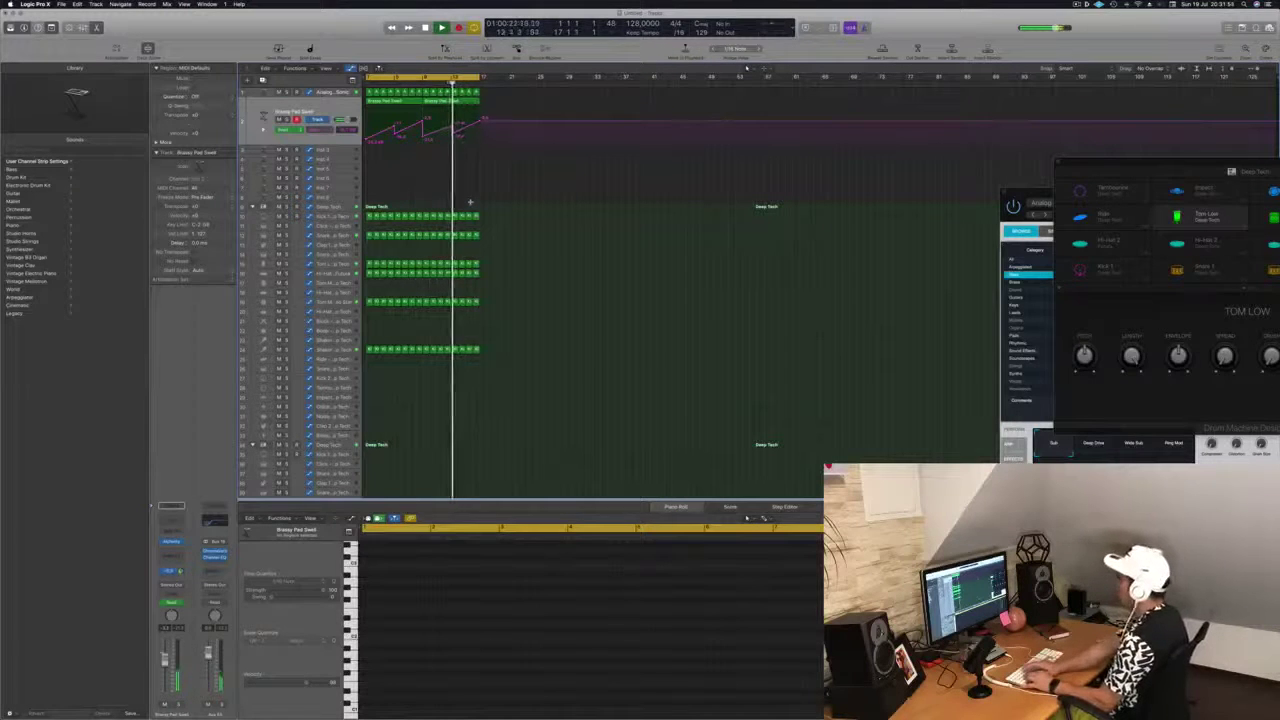
Repeat all the arrangement's regions three times after bar 17, clear the selection and replay from the start.
key("super+r")
key("super+r")
key("super+r")
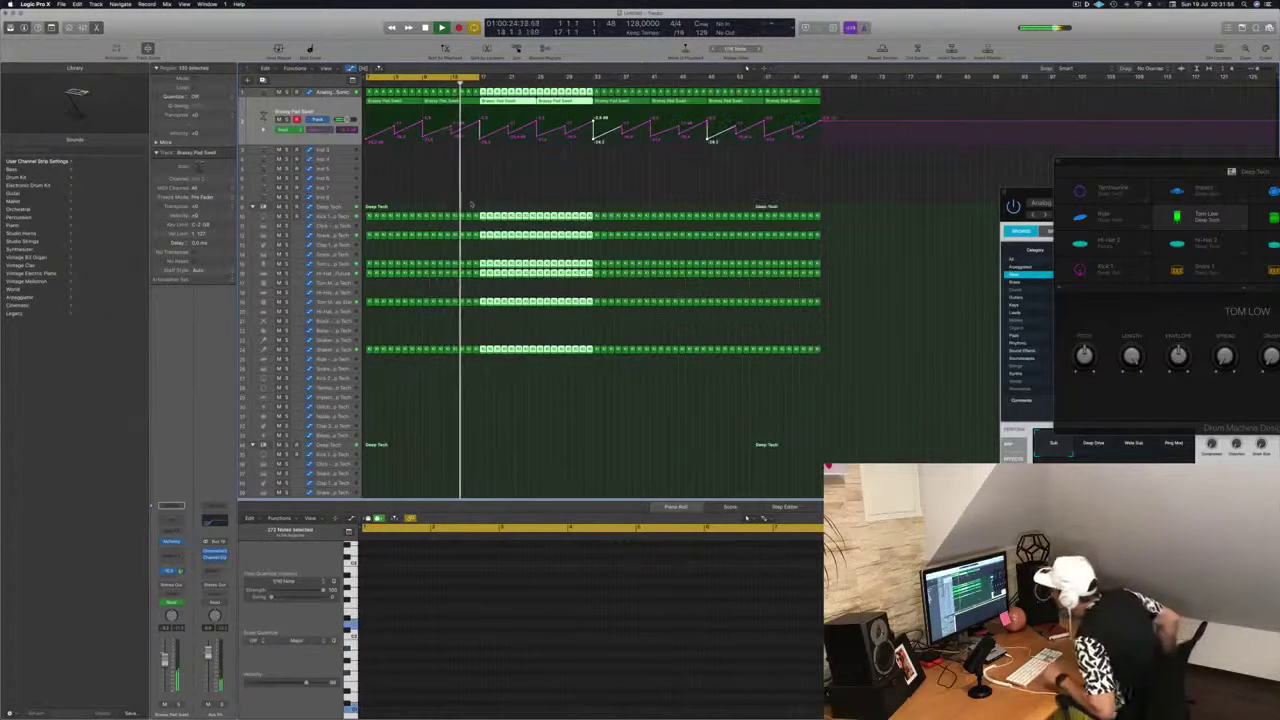
left_click(421, 180)
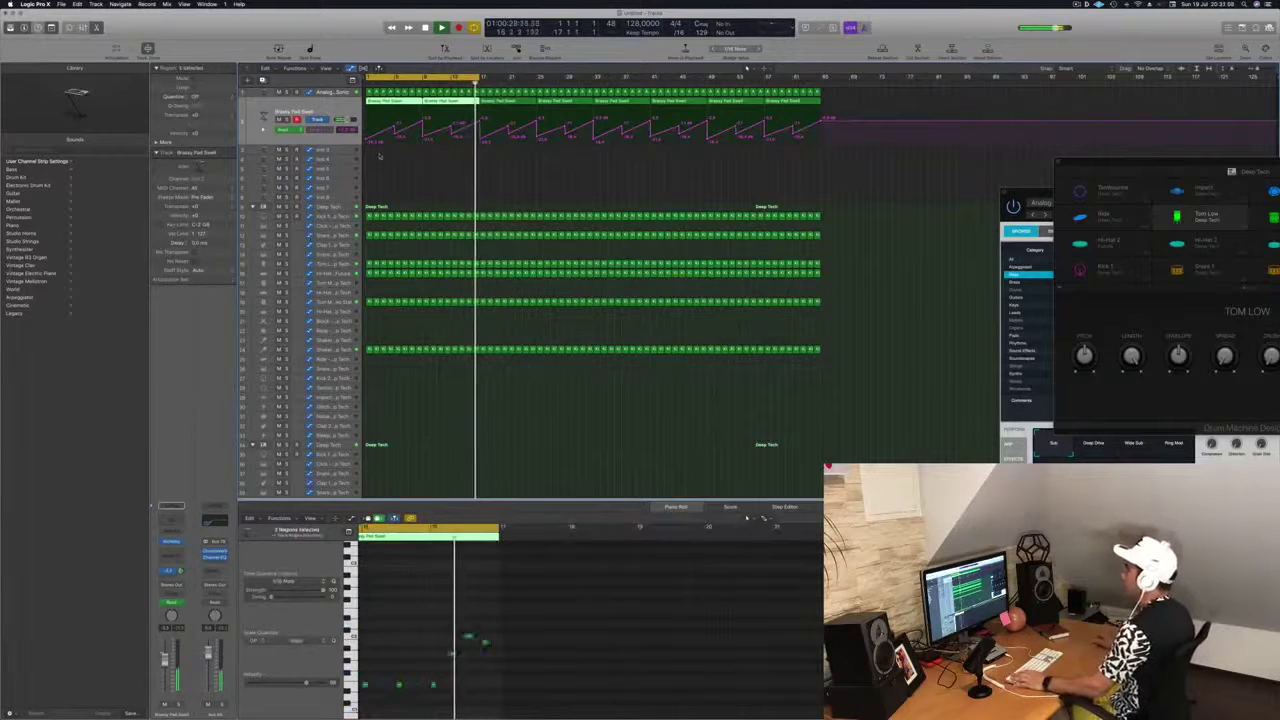
key("Return")
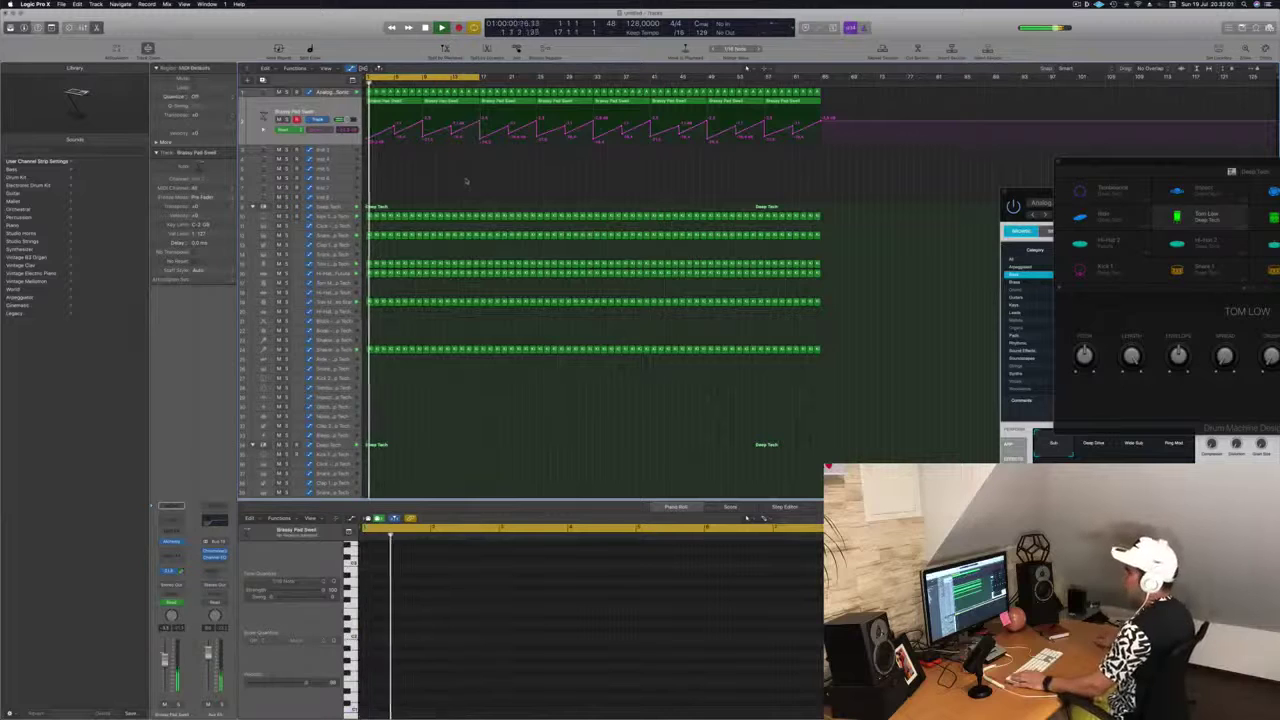
Open Alchemy on the empty Inst 3 track and filter its presets to the Arpeggiated category.
left_click(330, 157)
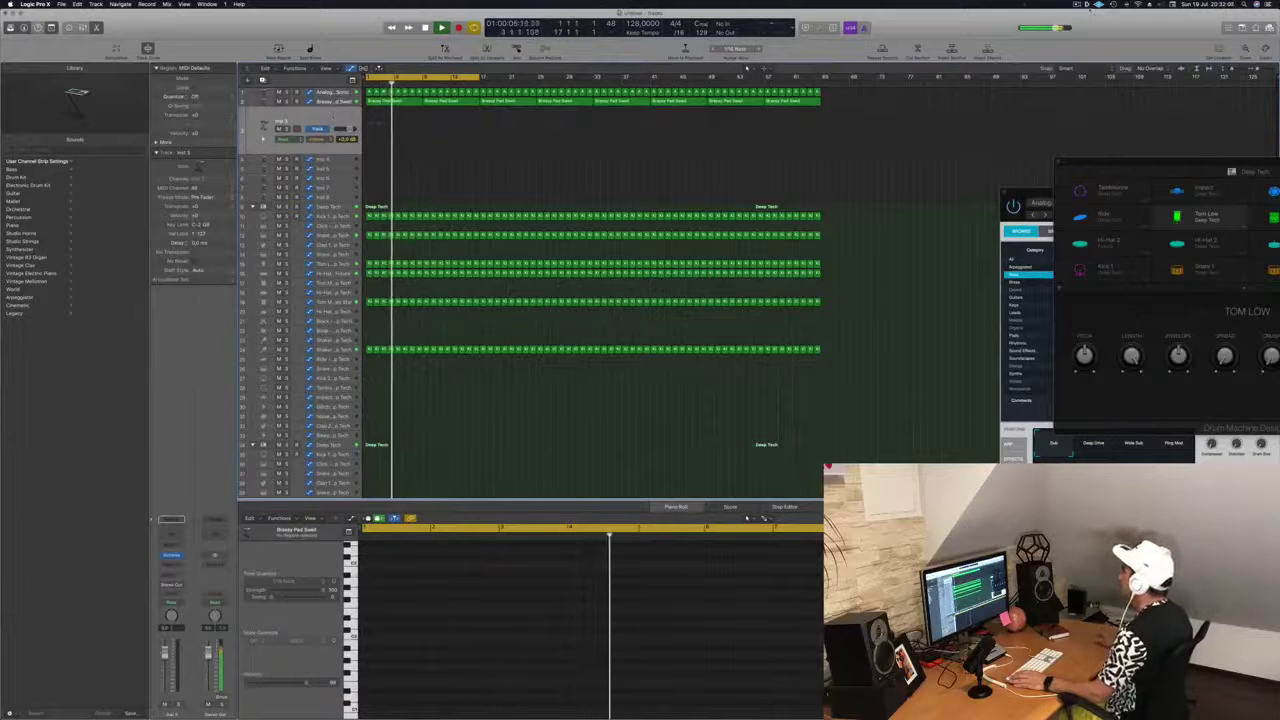
left_click(1084, 4)
left_click(1084, 4)
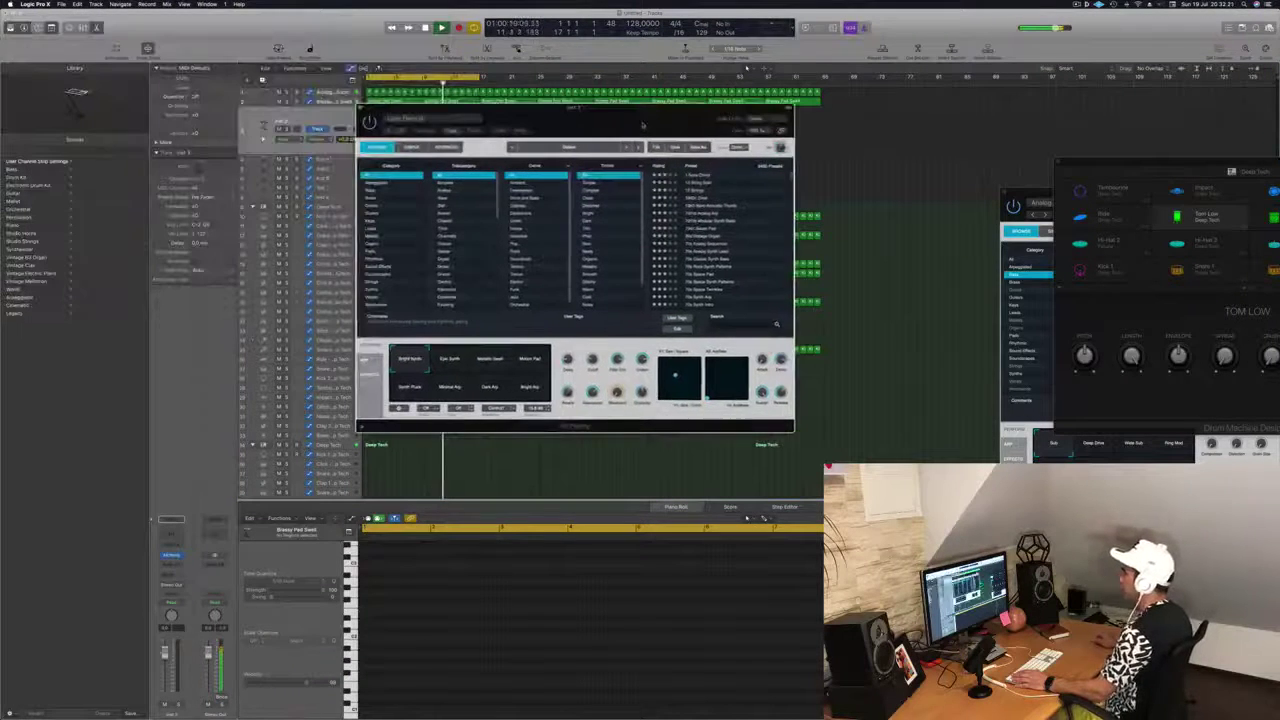
left_click_drag(623, 162, 652, 148)
left_click(405, 204)
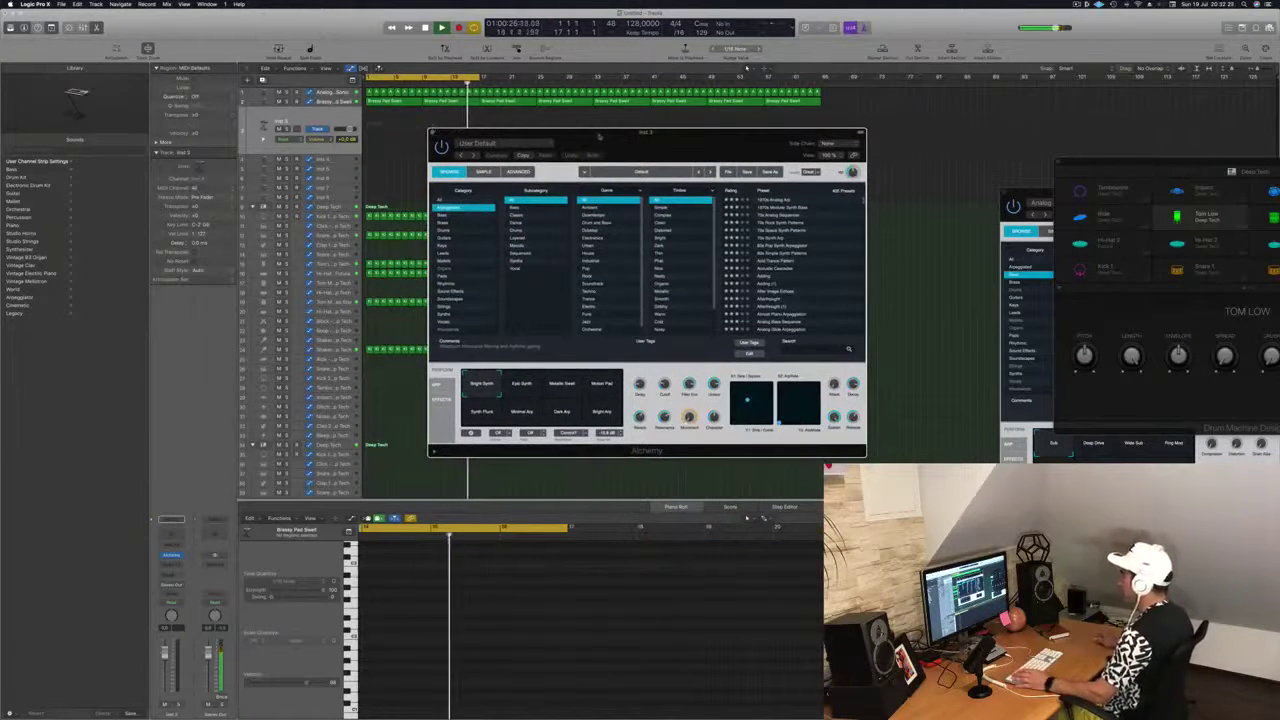
left_click_drag(598, 135, 549, 156)
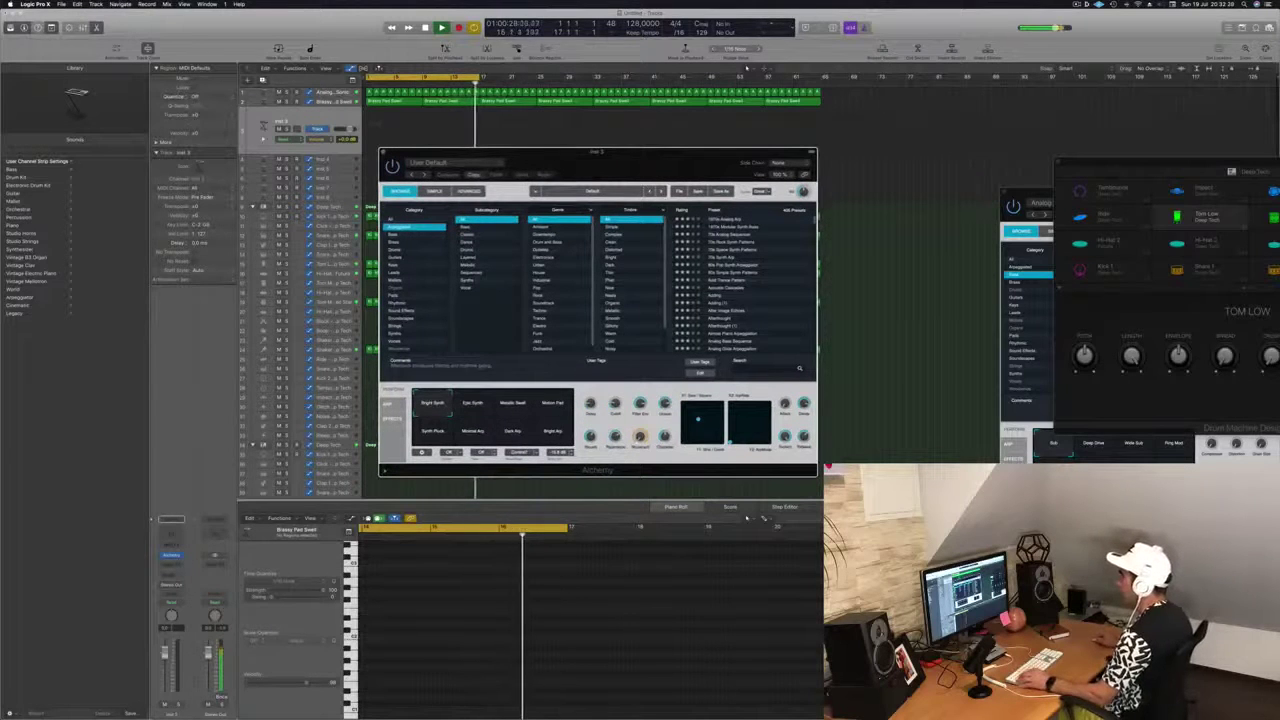
Copy the first Analog Sub Sonic region to the Inst 3 track and replace its notes with two sustained notes at different pitches.
left_click(370, 92)
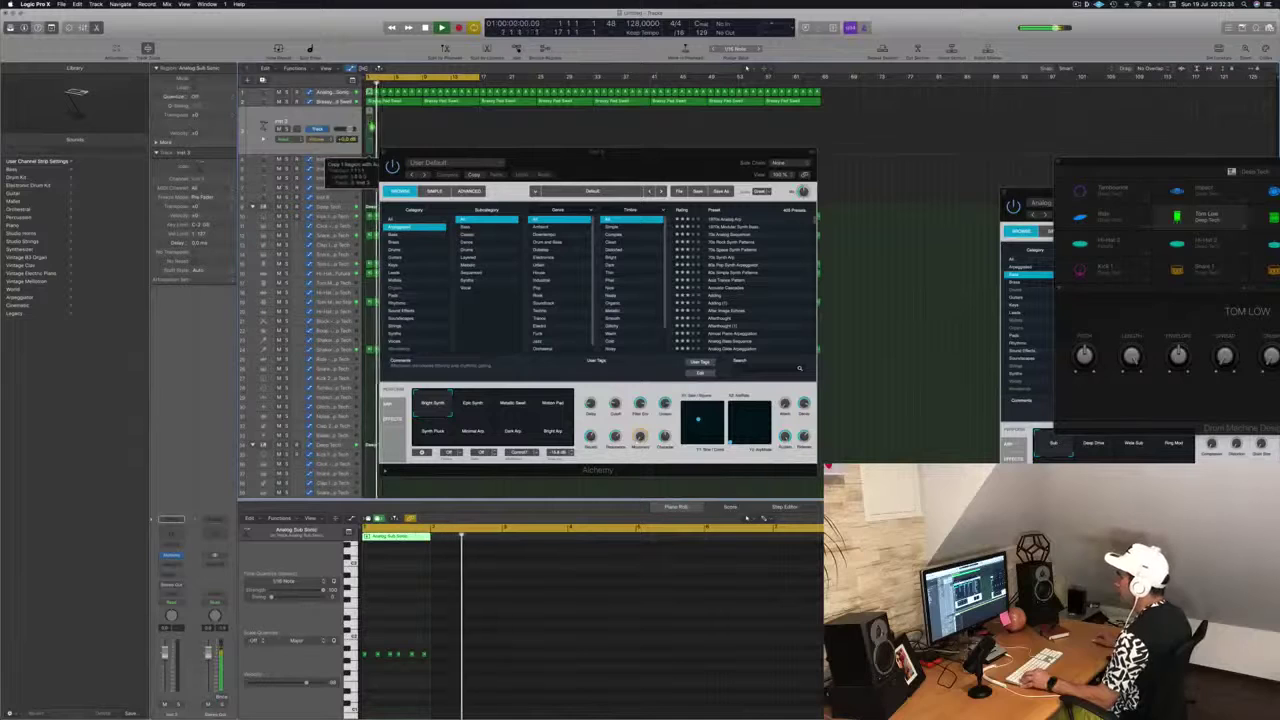
key("Delete")
mouse_move(366, 655)
left_mouse_down()
mouse_move(426, 657)
mouse_move(395, 635)
mouse_move(393, 588)
left_mouse_up()
left_click_drag(535, 151, 519, 211)
key("Return")
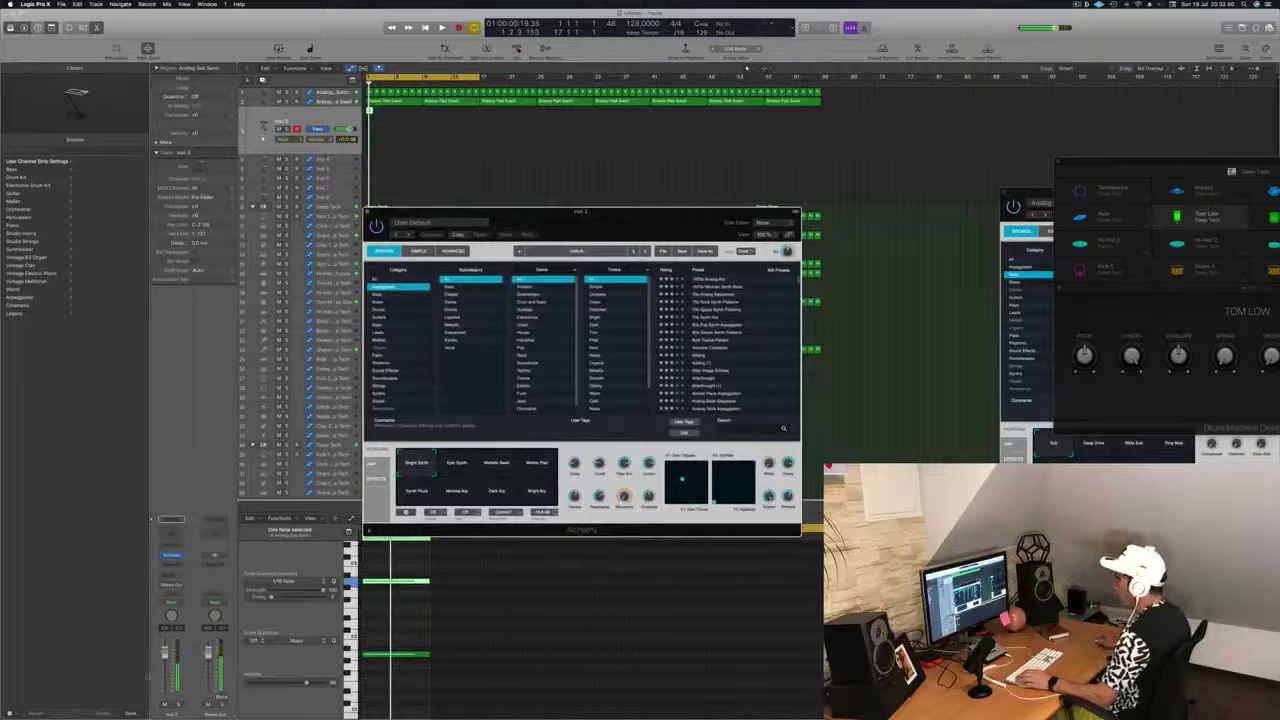
Lower the Inst 3 track volume to -24.0 dB and duplicate its region along the track up to bar 17.
left_click_drag(166, 653, 166, 683)
key("space")
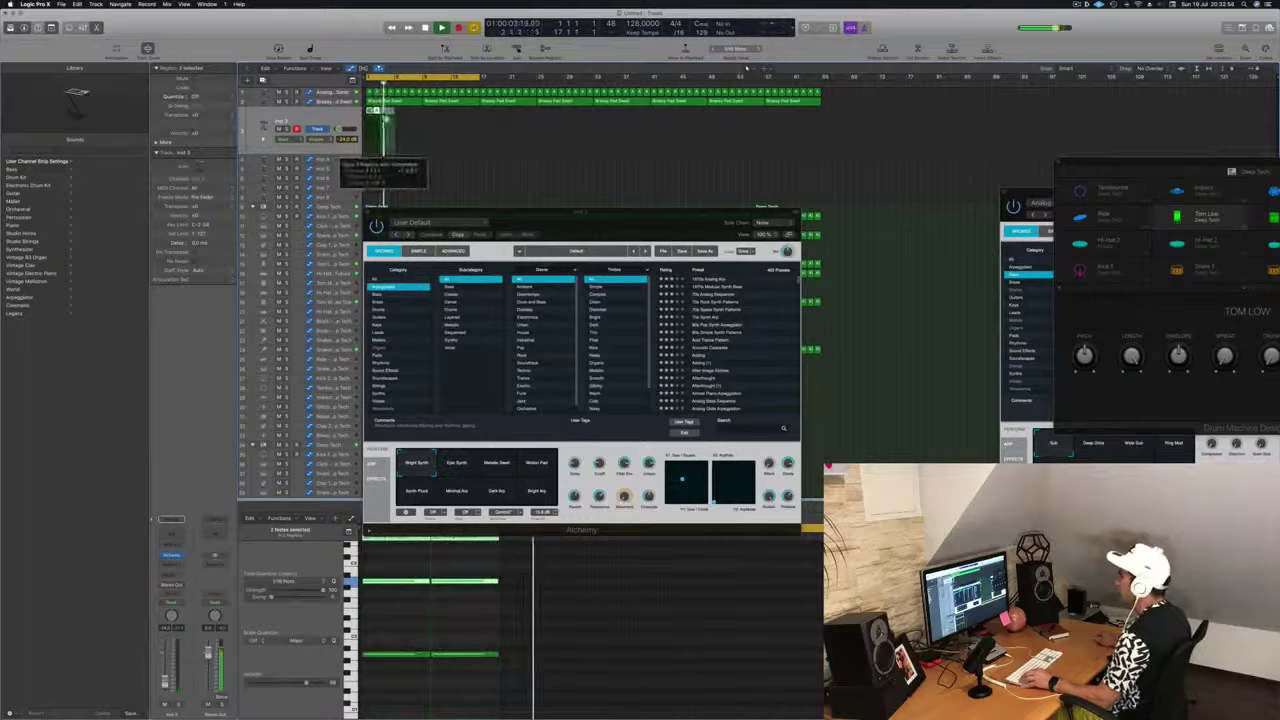
left_click_drag(380, 110, 432, 118)
key("space")
Load the 1970s Modular Synth Bass preset in Alchemy and audition it with the loop.
left_click_drag(634, 234, 749, 215)
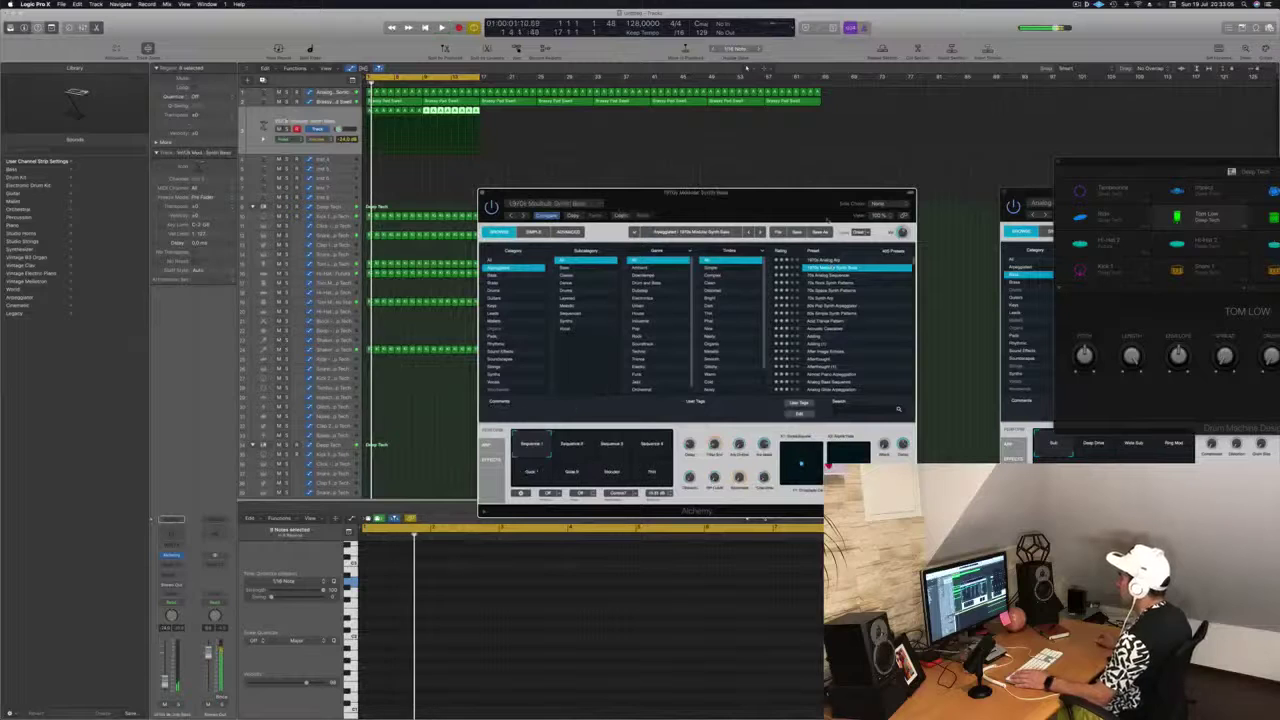
left_click_drag(544, 192, 588, 139)
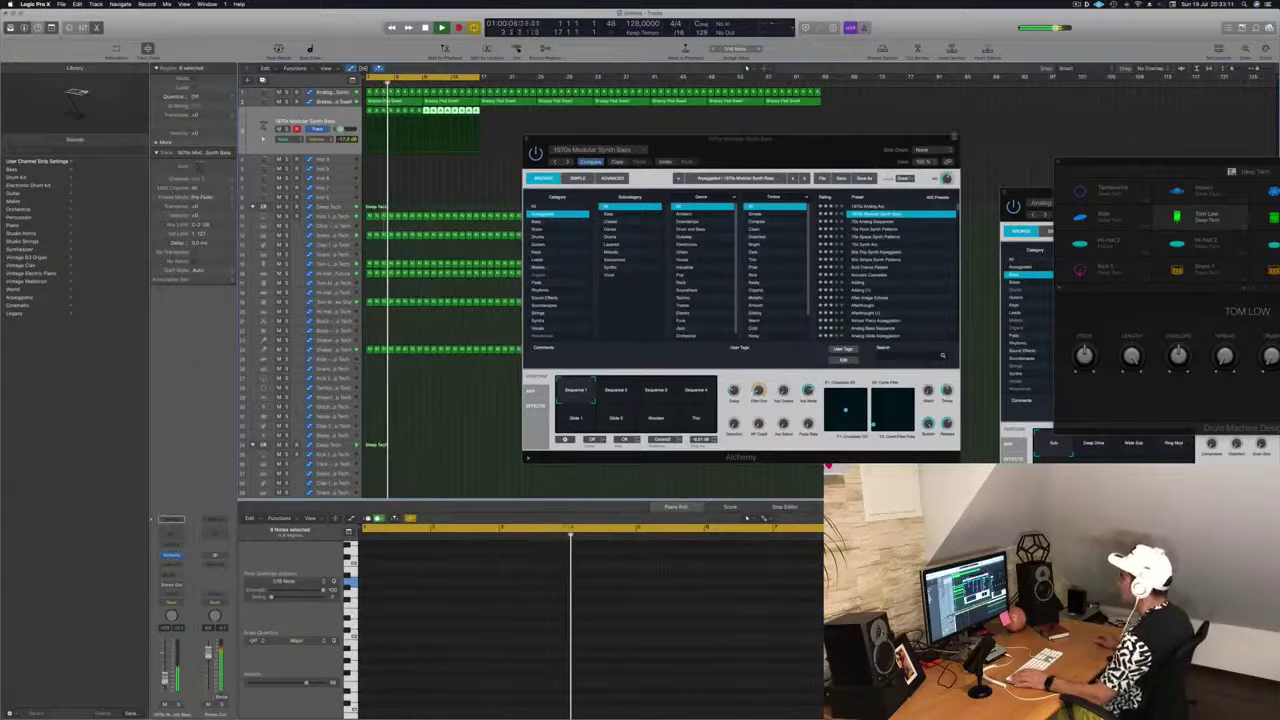
left_click_drag(848, 152, 825, 183)
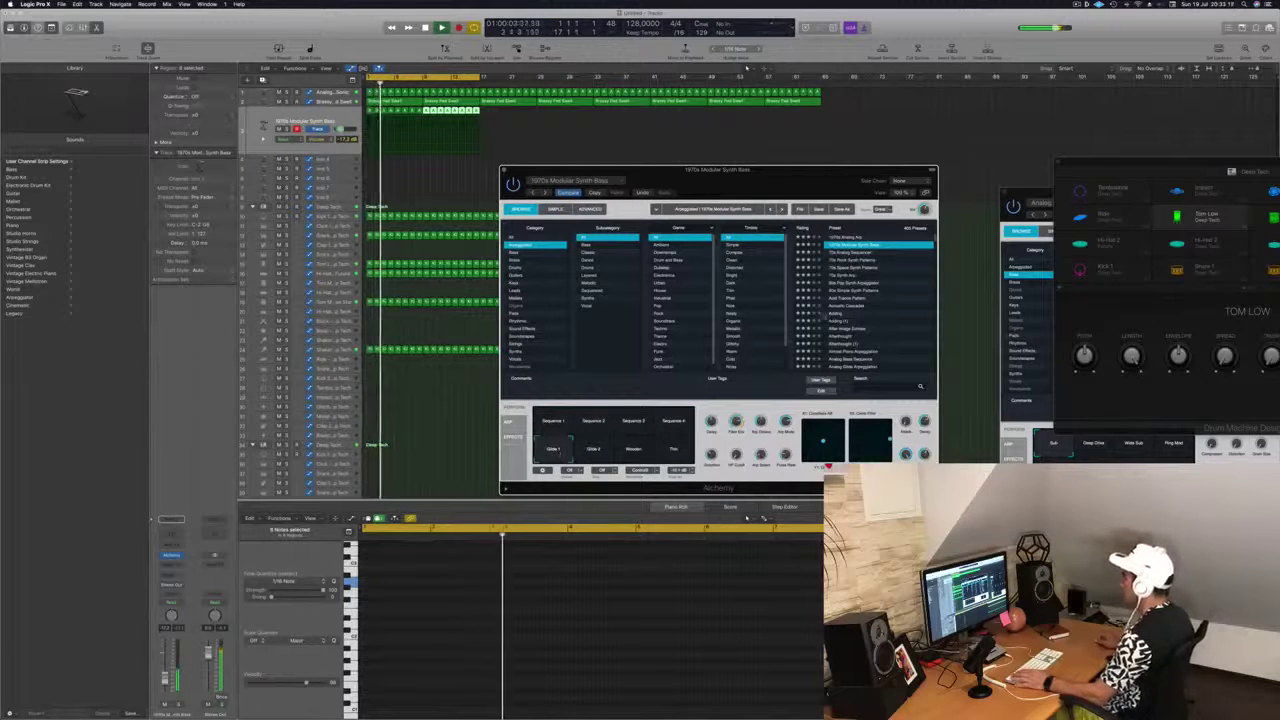
Audition further Arpeggiated presets, including 70s Synth Arp, 80s Pop Synth Arpeggiator and Acid Trance Pattern.
left_click(850, 275)
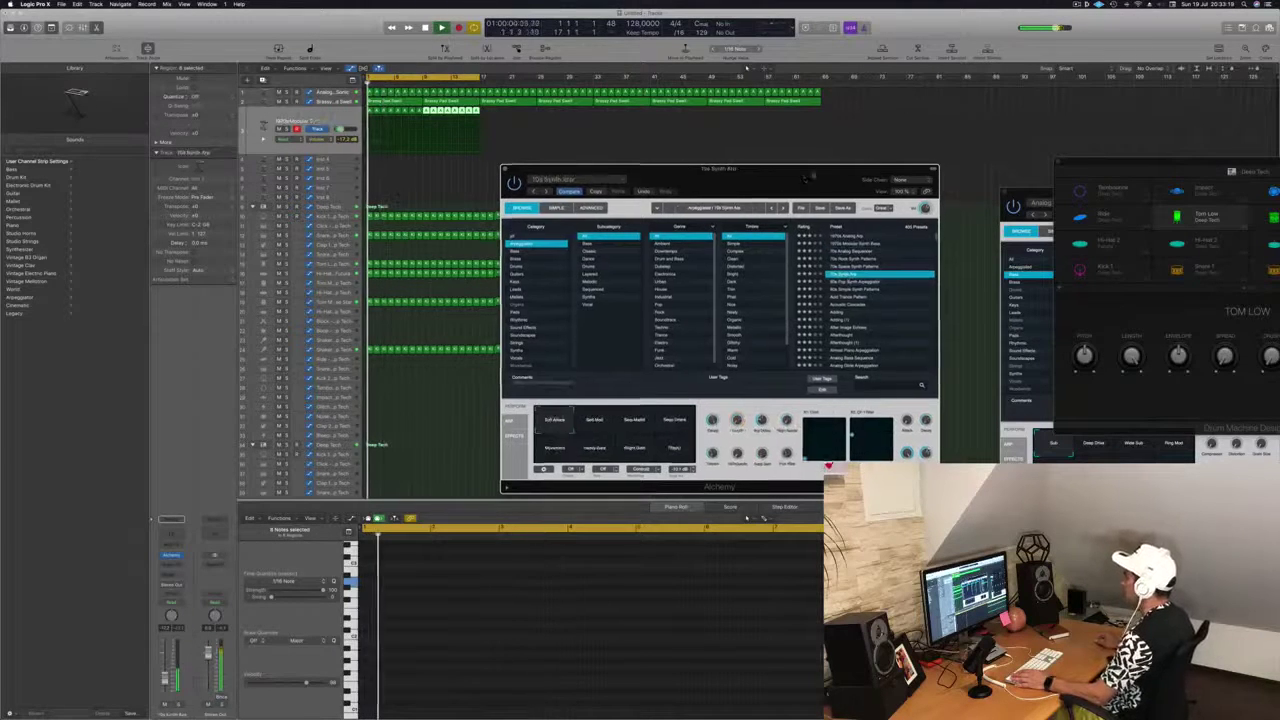
left_click(885, 241)
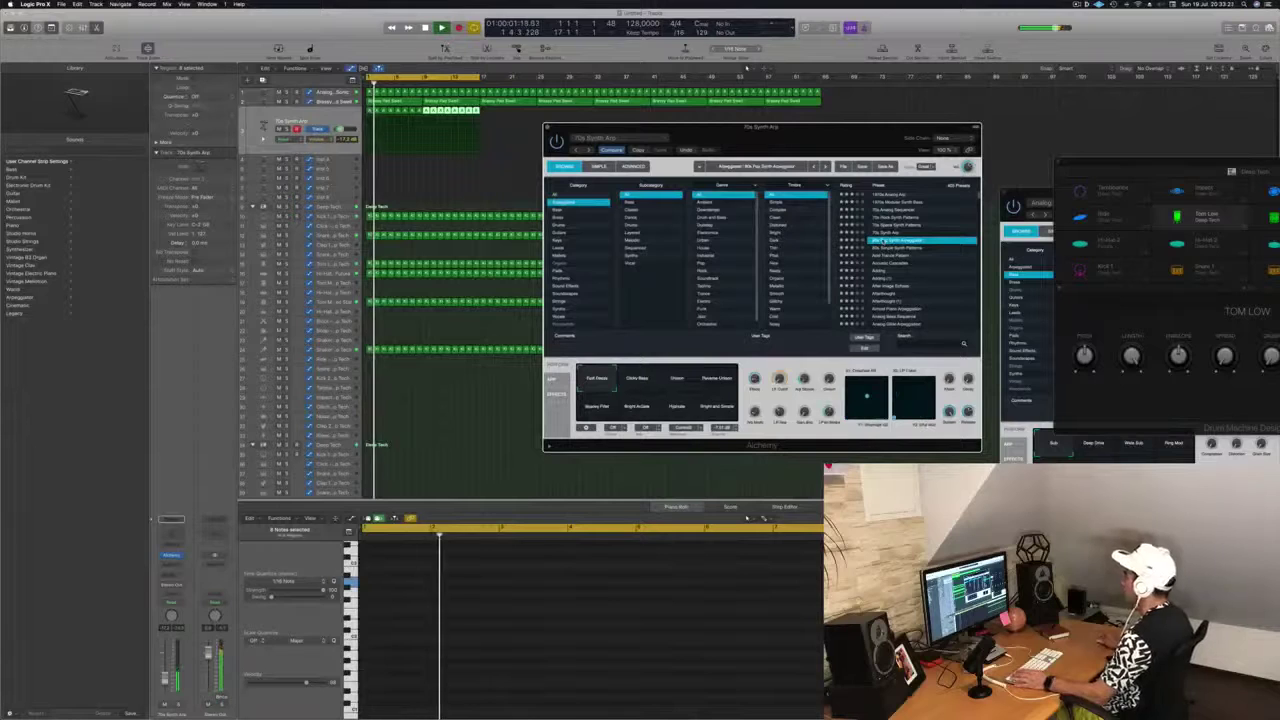
left_click(851, 245)
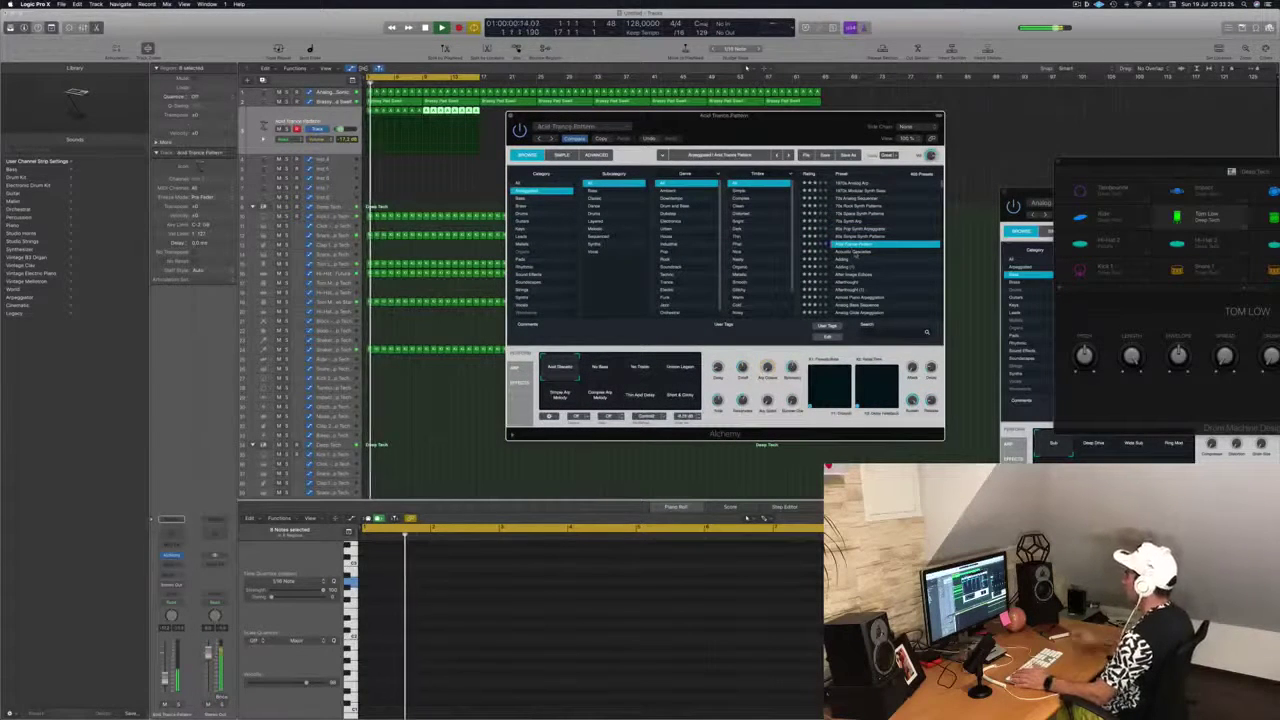
key("Down")
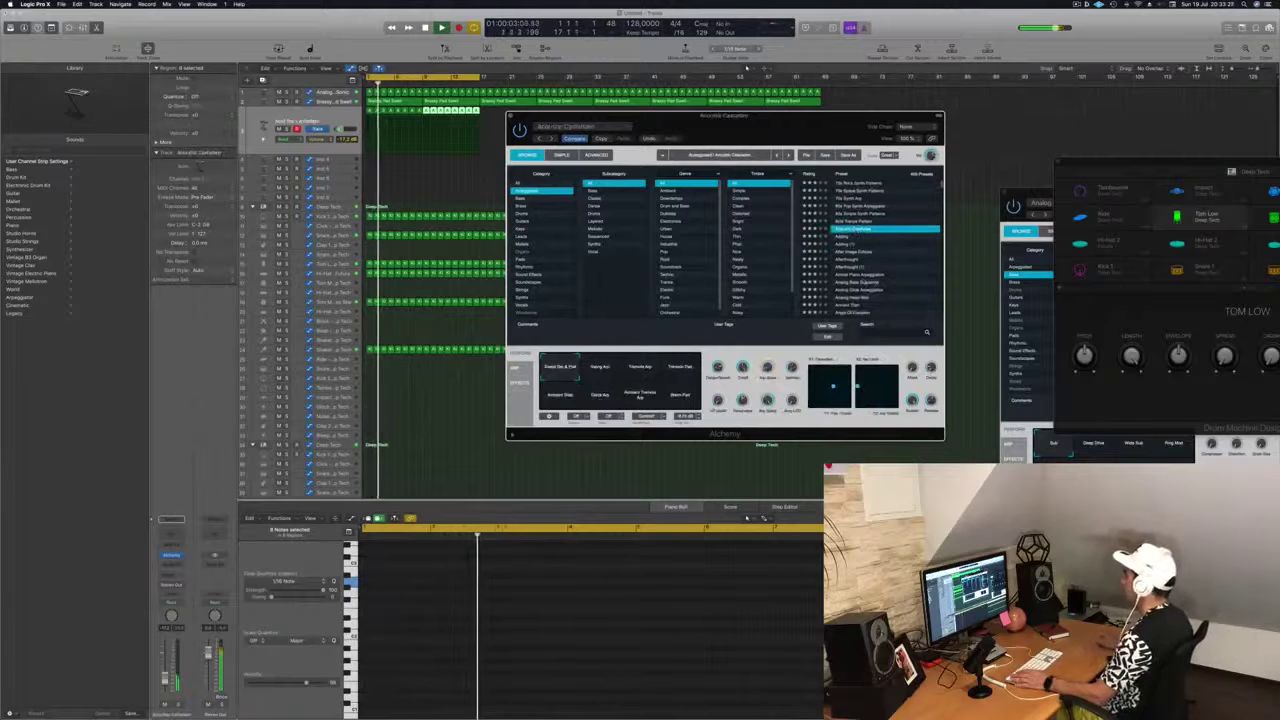
Audition Acoustic Piano Arpeggiation, Analog Bass Sequence and Analog Glide Arpeggiation, and load the Ancient Titan preset.
left_click(861, 276)
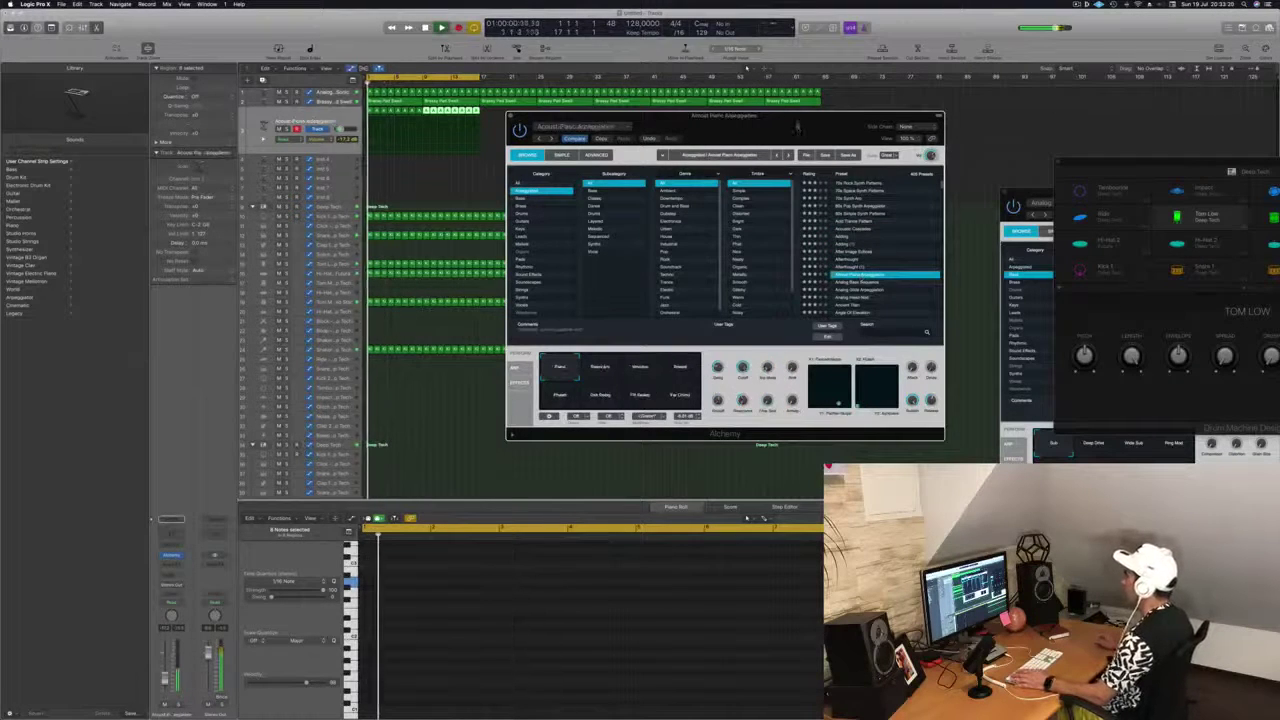
left_click_drag(798, 135, 820, 115)
key("Down")
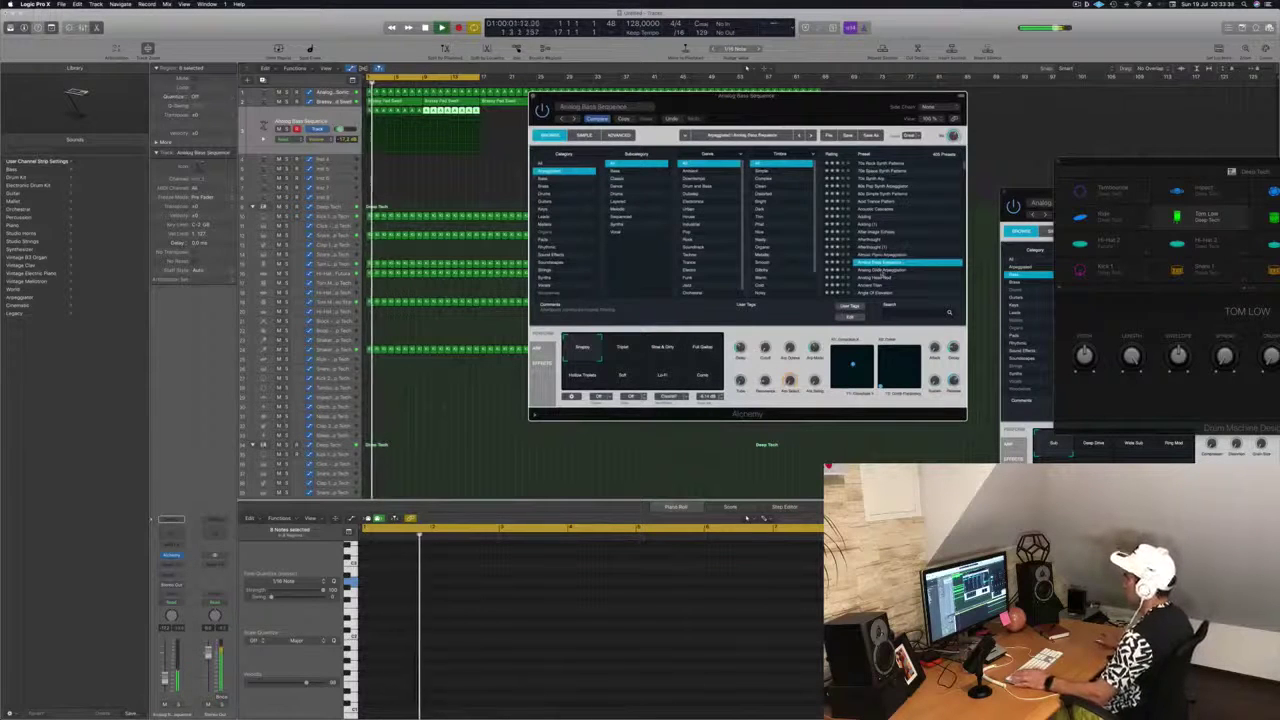
key("Down")
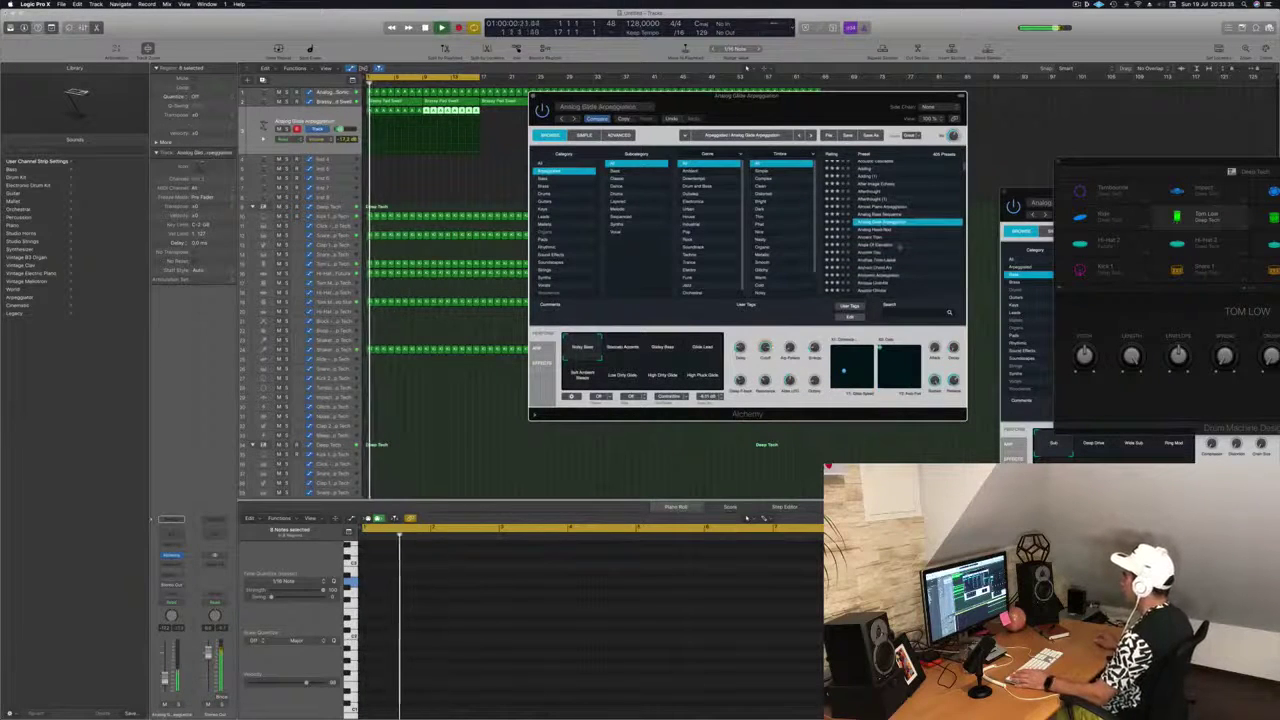
key("Down")
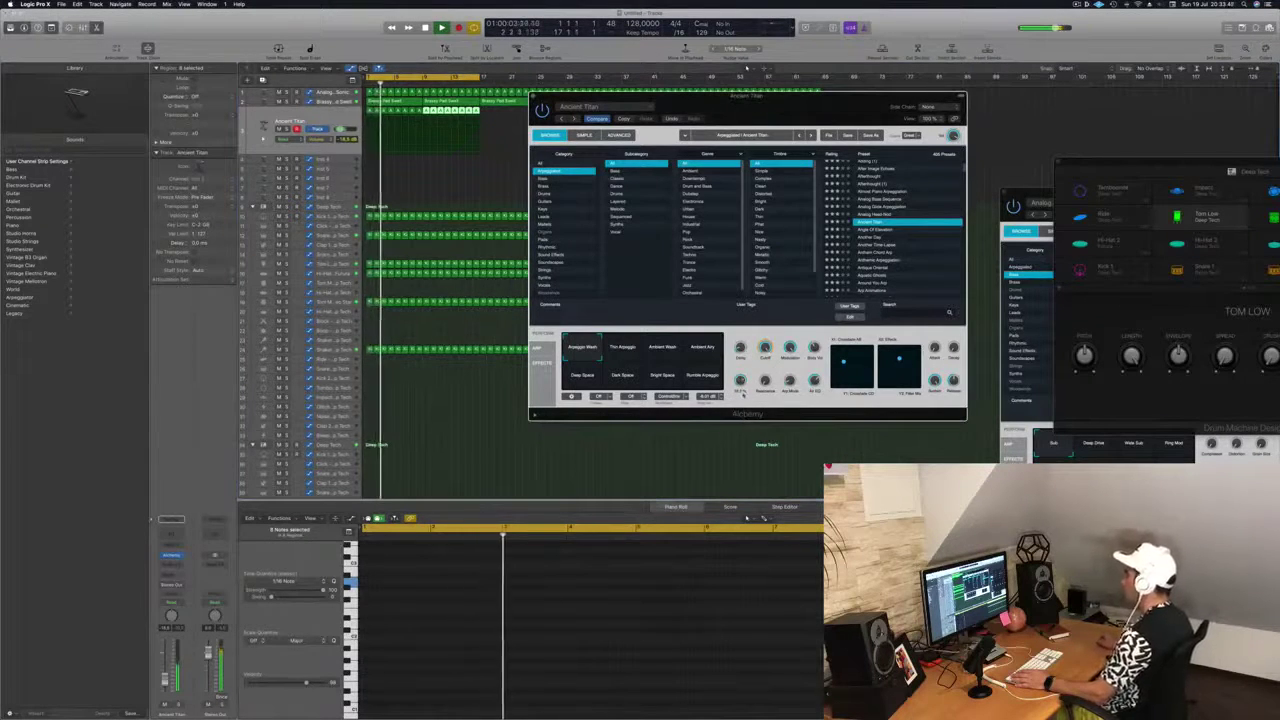
Audition the Thin Arpeggio, Ambient Wash and Ambient Key performance variations of Ancient Titan.
left_click(617, 349)
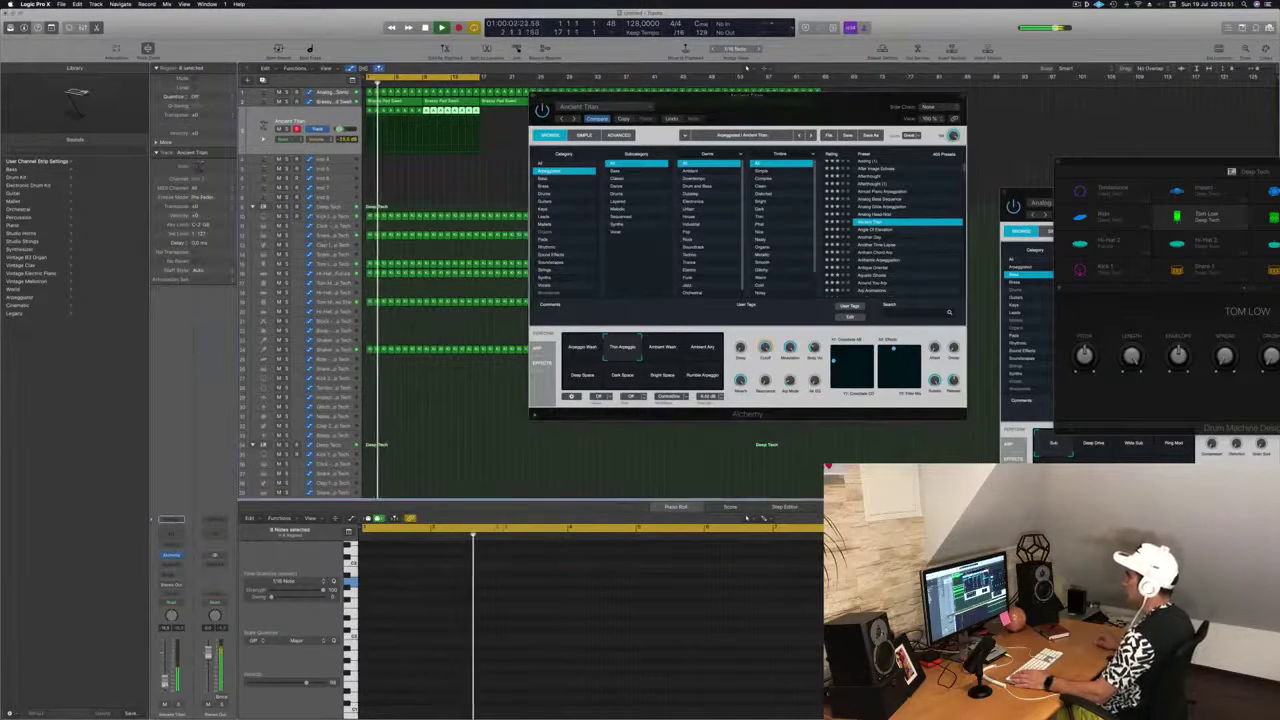
left_click(663, 348)
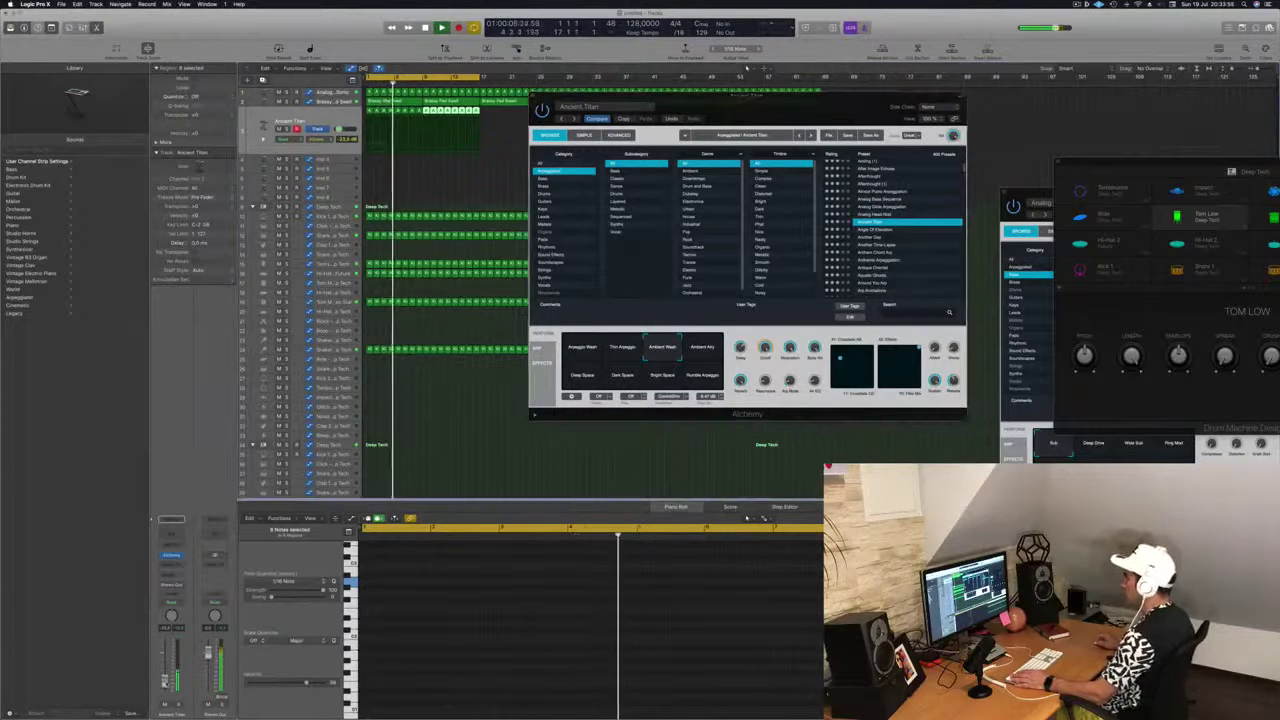
left_click(700, 350)
left_click_drag(745, 97, 774, 140)
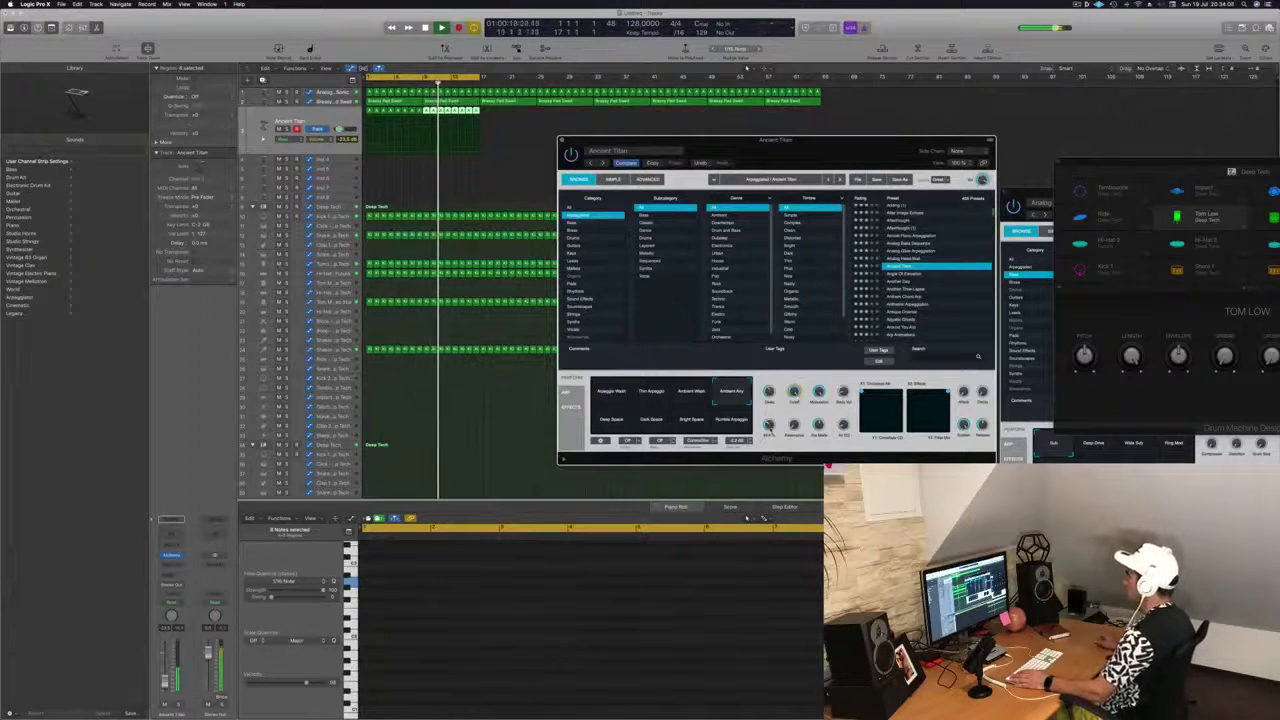
Replay the loop to compare the Ambient Key and Deep Space variations, and switch Ancient Titan to Bright Space.
left_click_drag(640, 140, 724, 170)
key("space")
key("space")
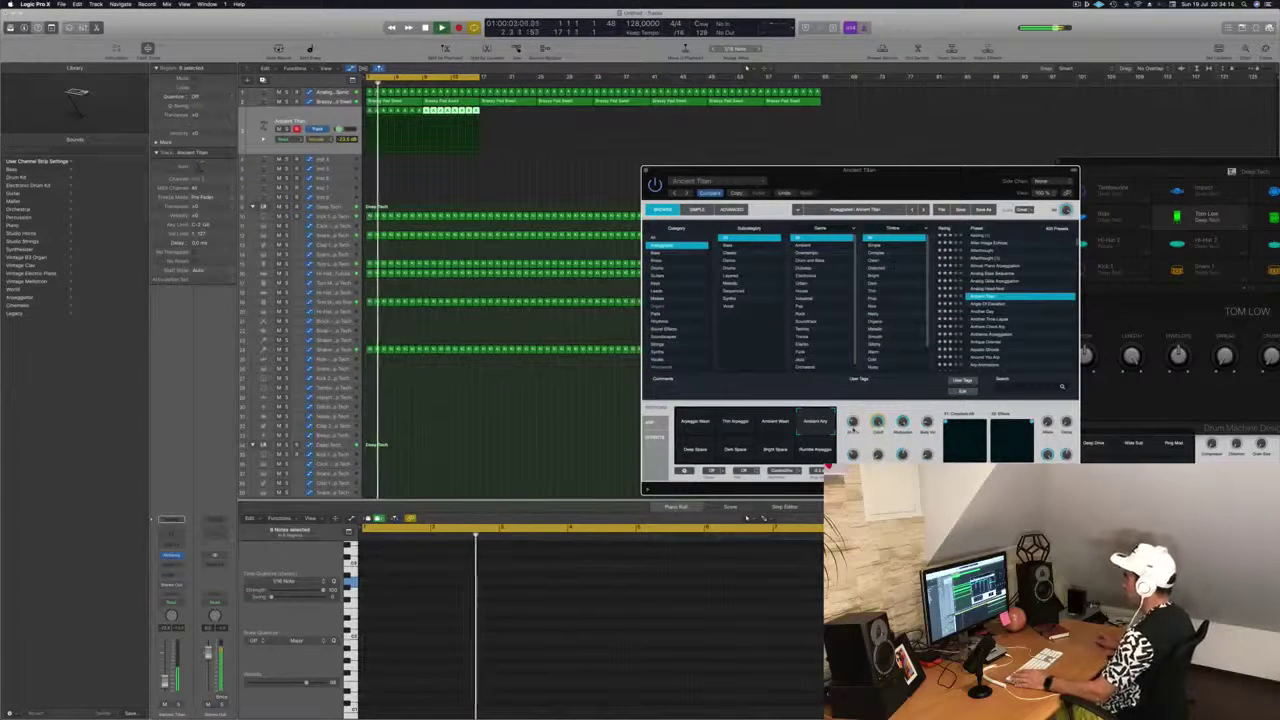
key("space")
key("space")
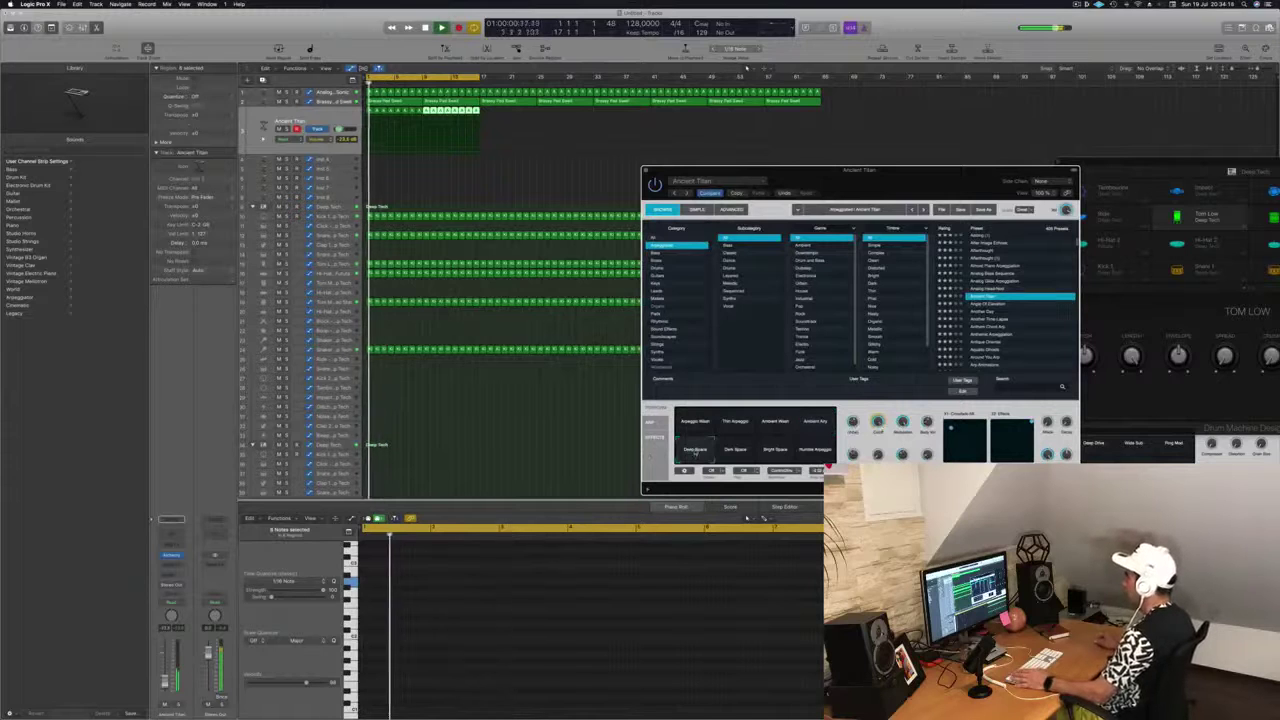
left_click(776, 451)
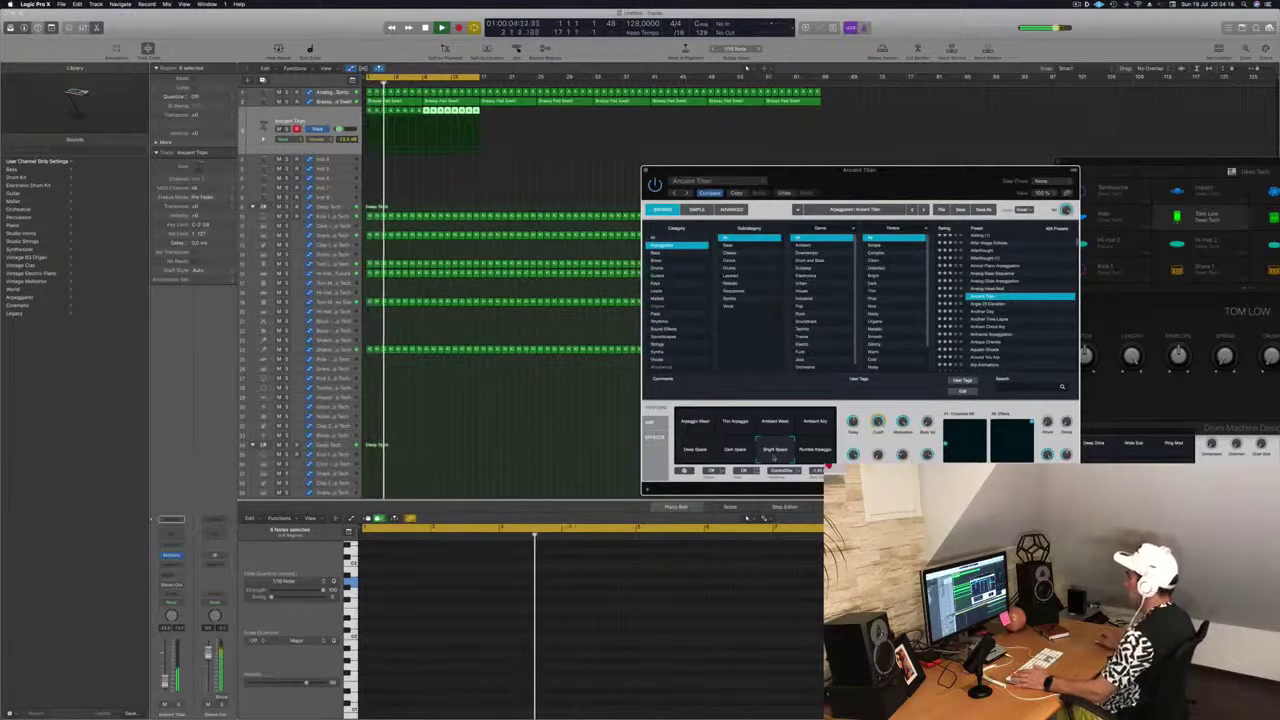
Replay the loop, select all regions on the Ancient Titan track, and switch the Alchemy performance variation to Ambient Key.
left_click_drag(928, 181, 943, 156)
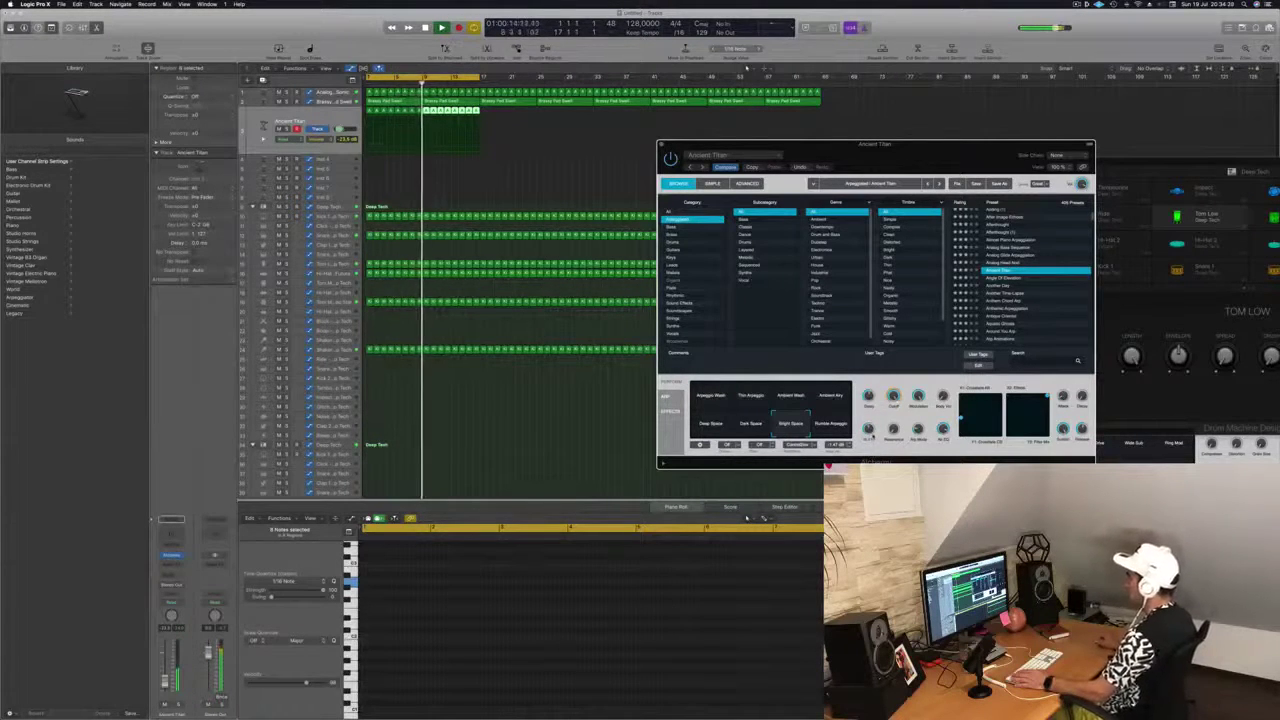
key("Return")
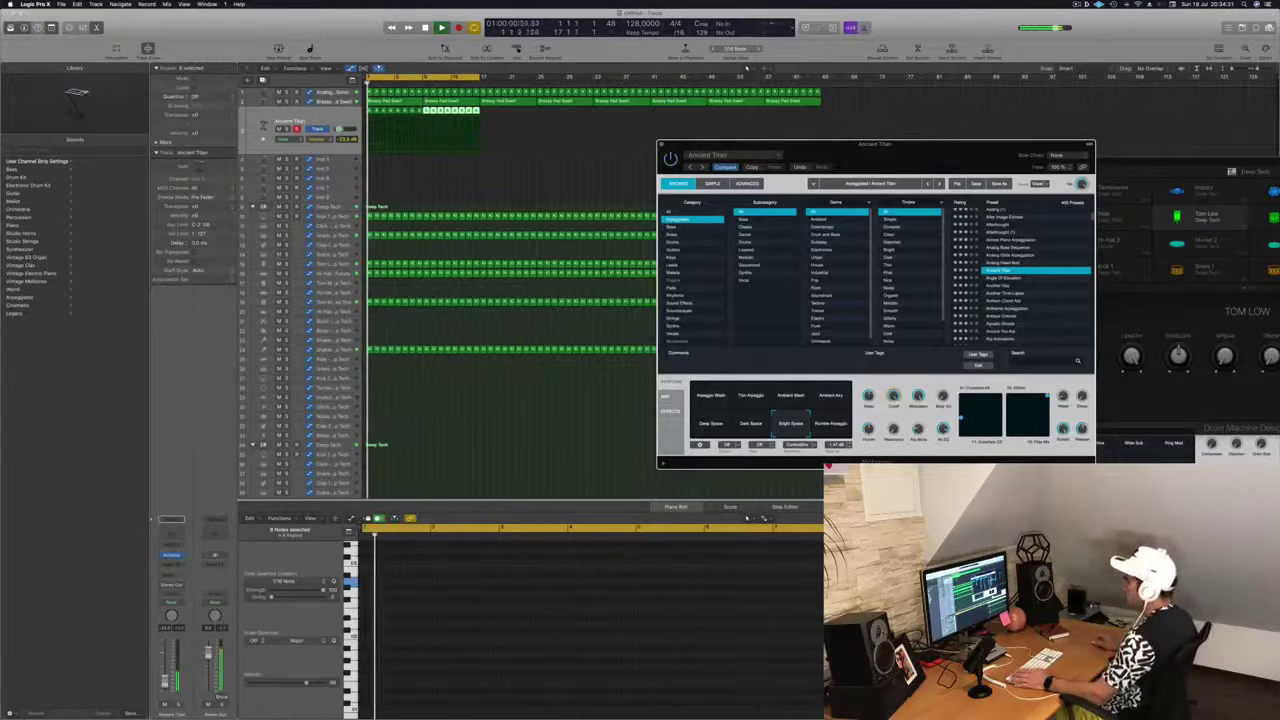
left_click(331, 119)
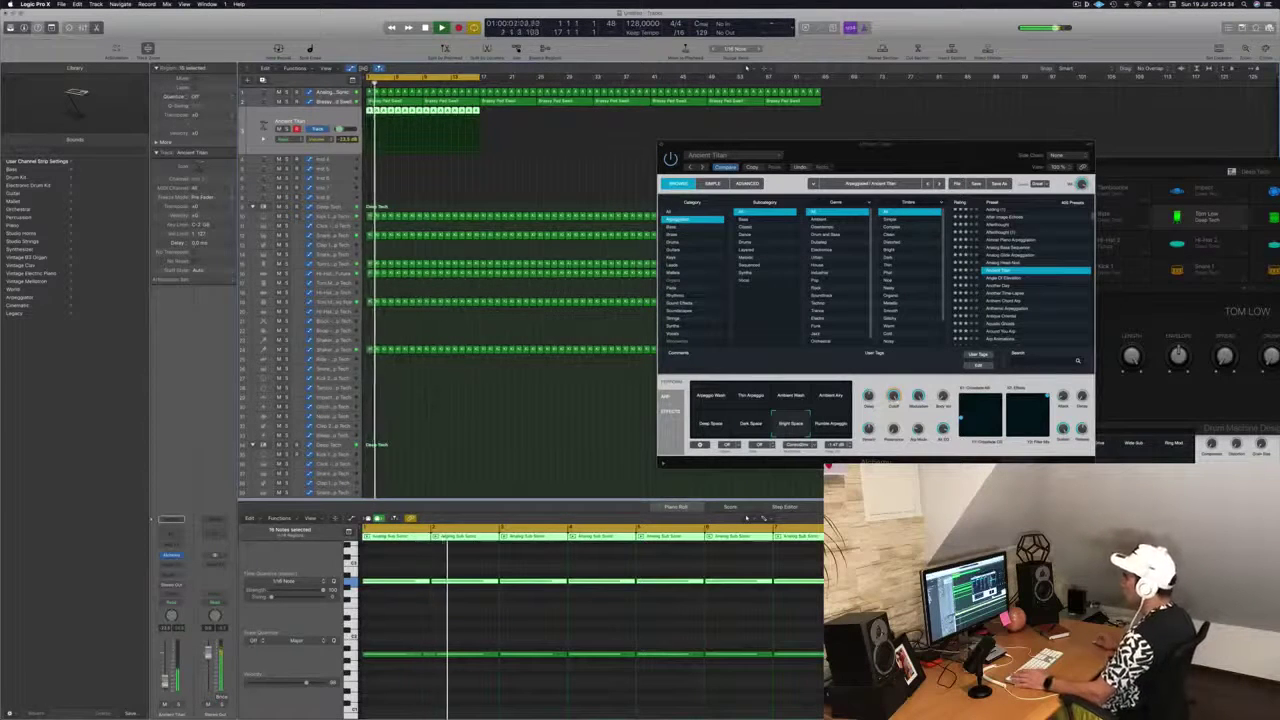
left_click_drag(945, 163, 832, 238)
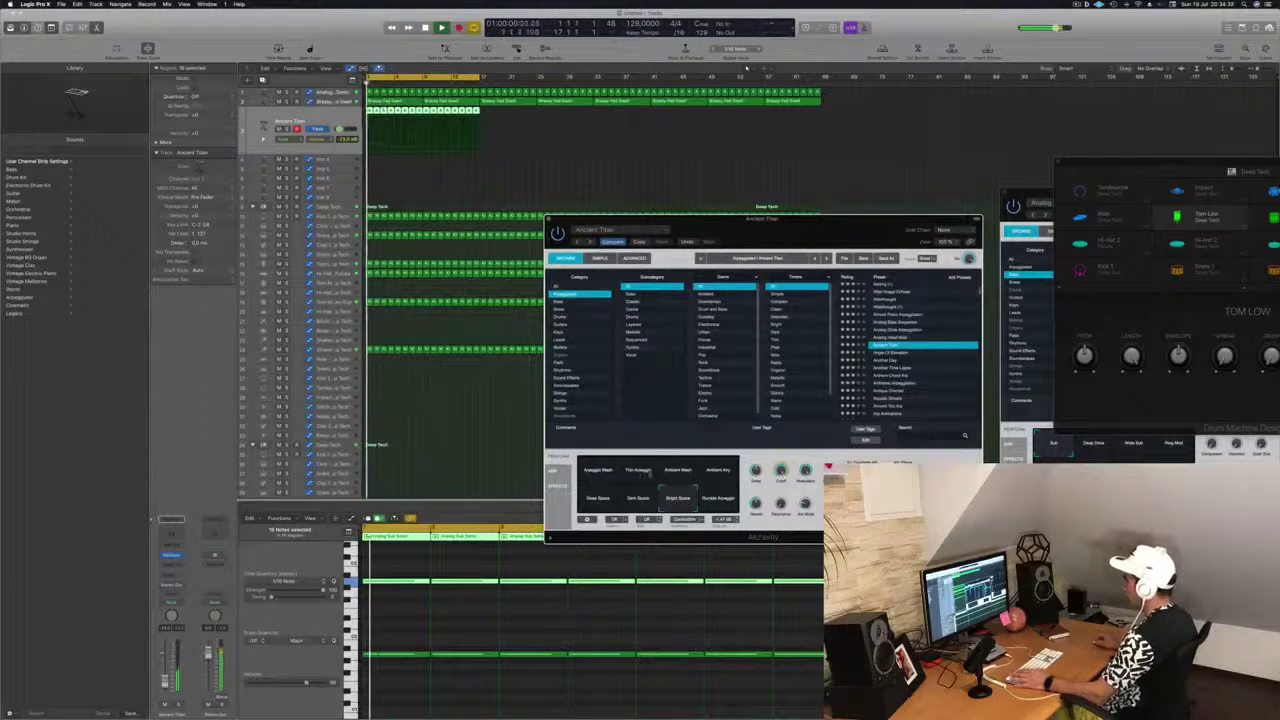
left_click(718, 470)
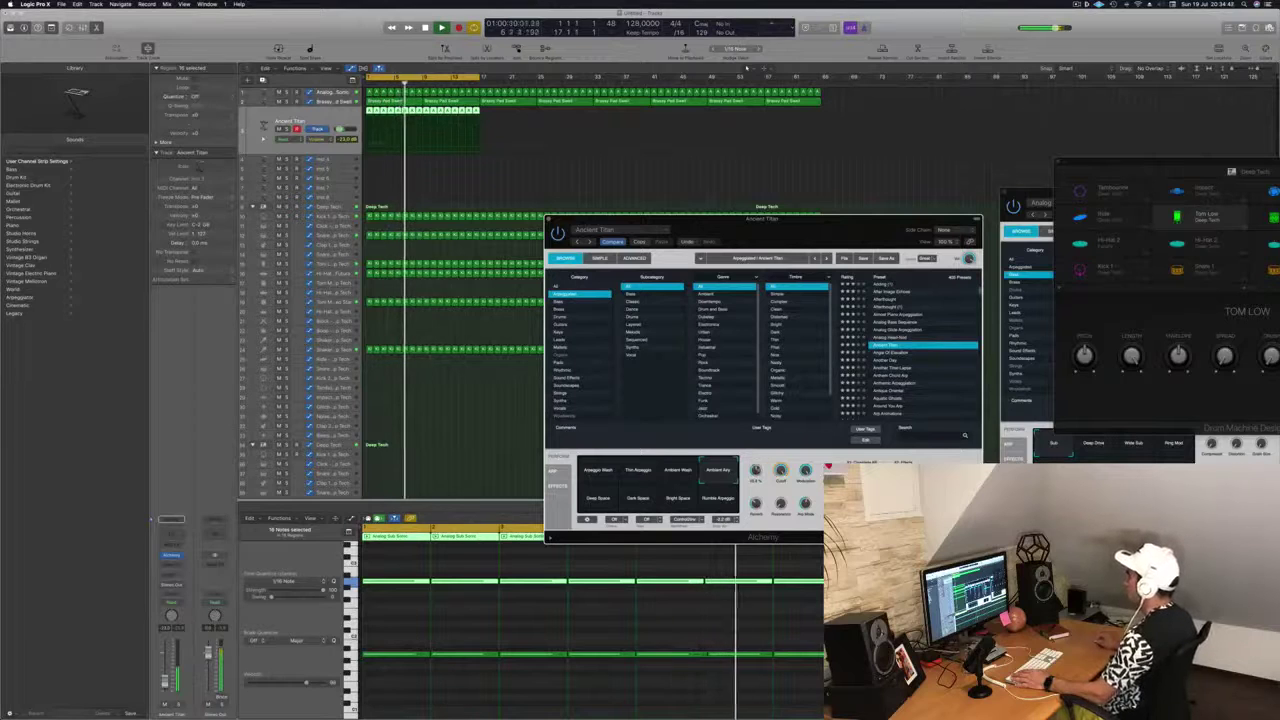
Replay the loop to hear the Ambient Key variation in the mix and check the breezy pad track.
left_click_drag(762, 219, 838, 194)
key("Return")
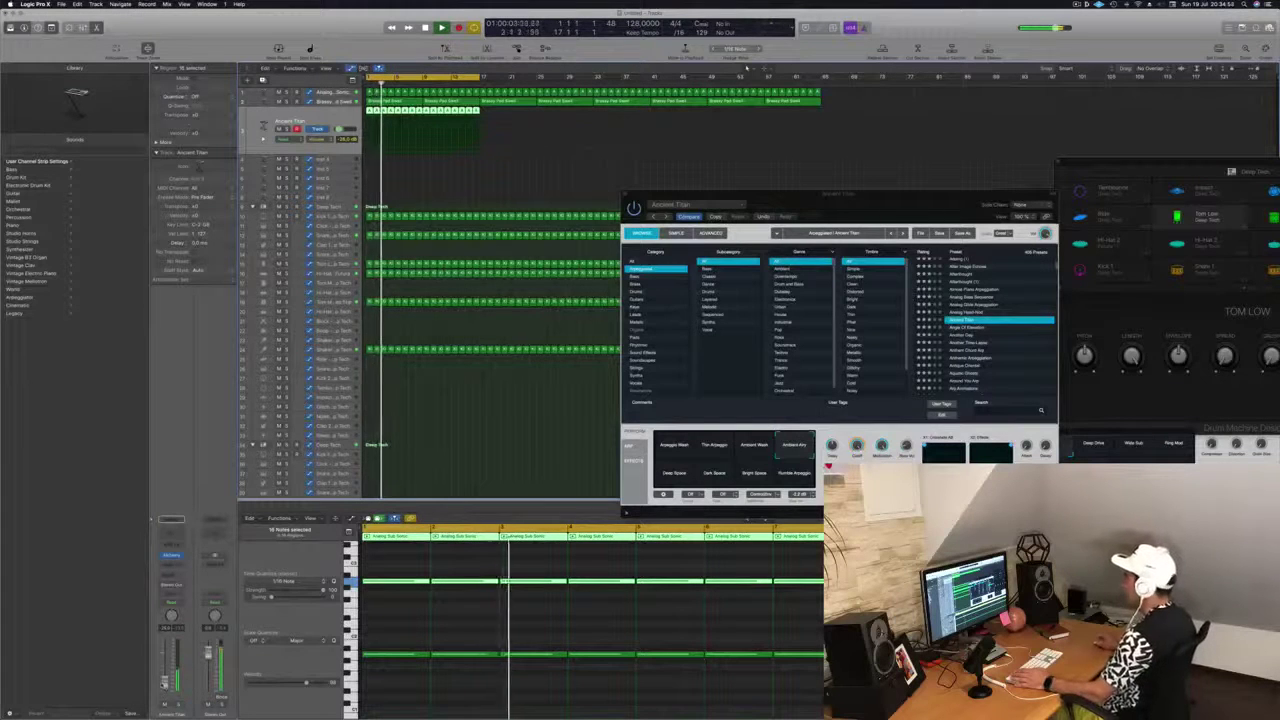
left_click_drag(913, 201, 874, 171)
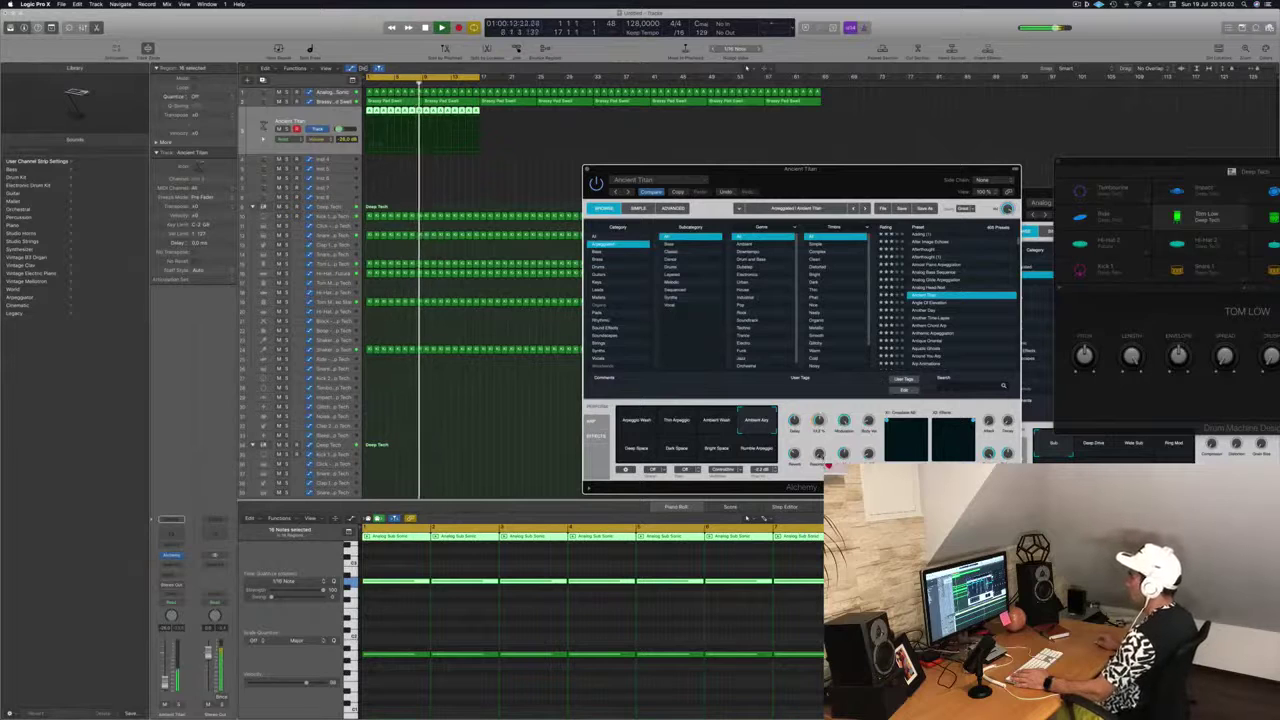
key("space")
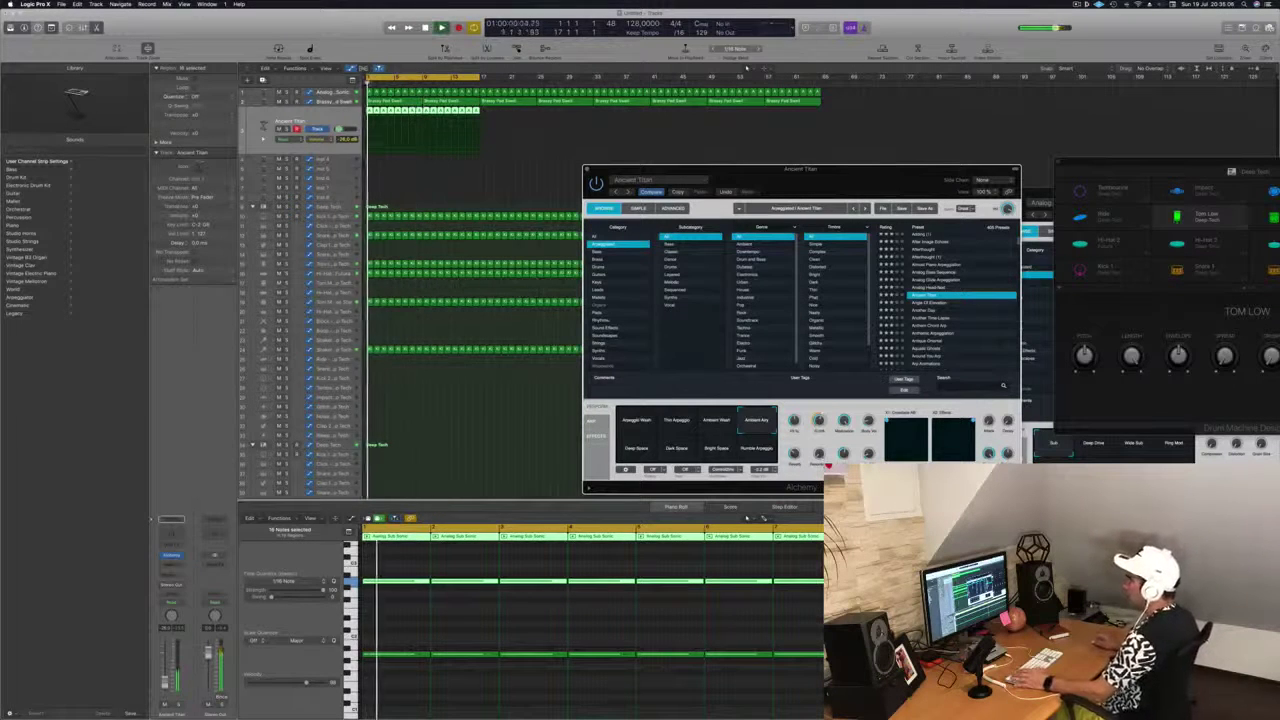
left_click(328, 101)
key("Return")
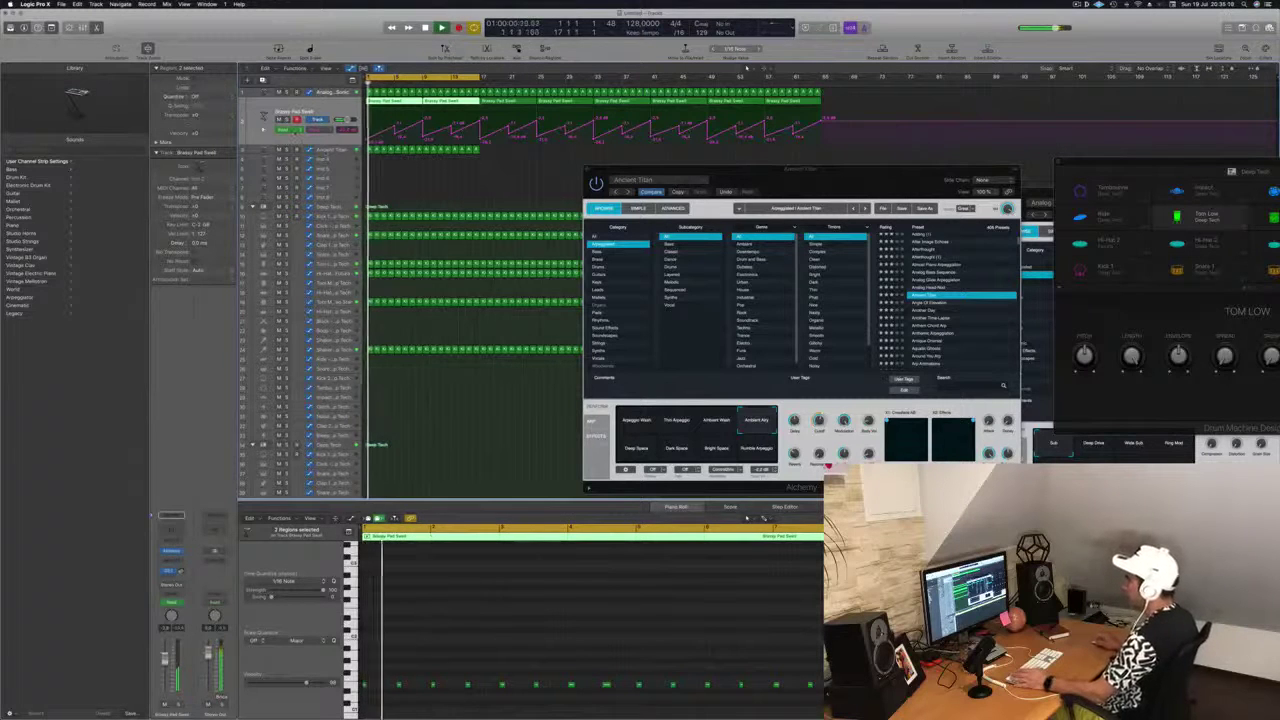
Add a Channel EQ to the Ancient Titan track with a 24 dB/Oct low cut at 230 Hz.
key("Down")
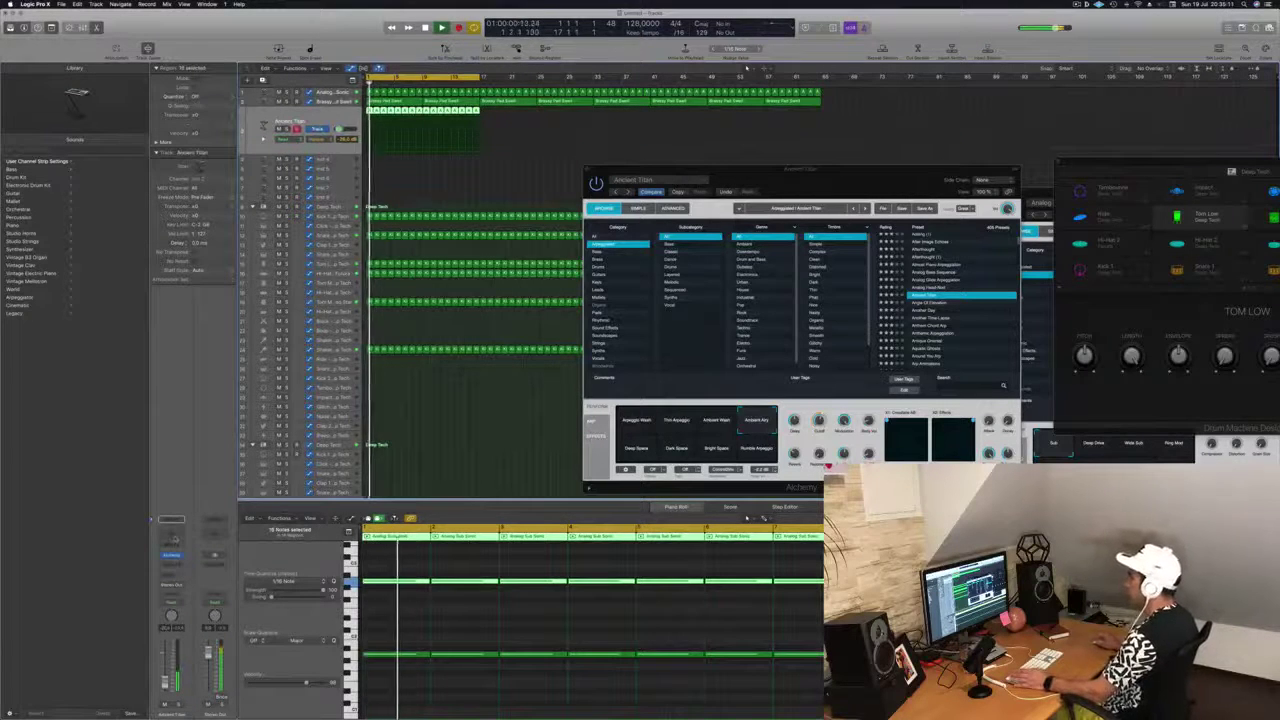
left_click(174, 538)
left_click_drag(197, 34, 659, 116)
key("Return")
left_click(518, 146)
left_click_drag(532, 241, 744, 238)
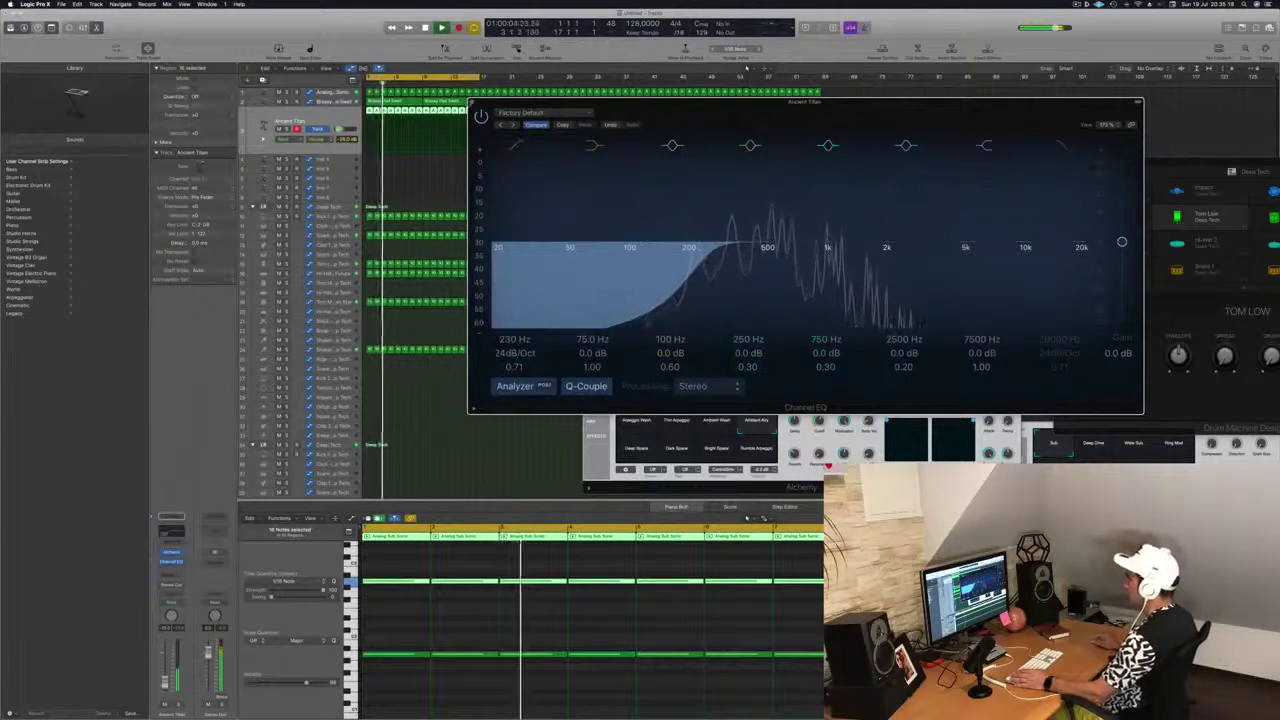
key("super+w")
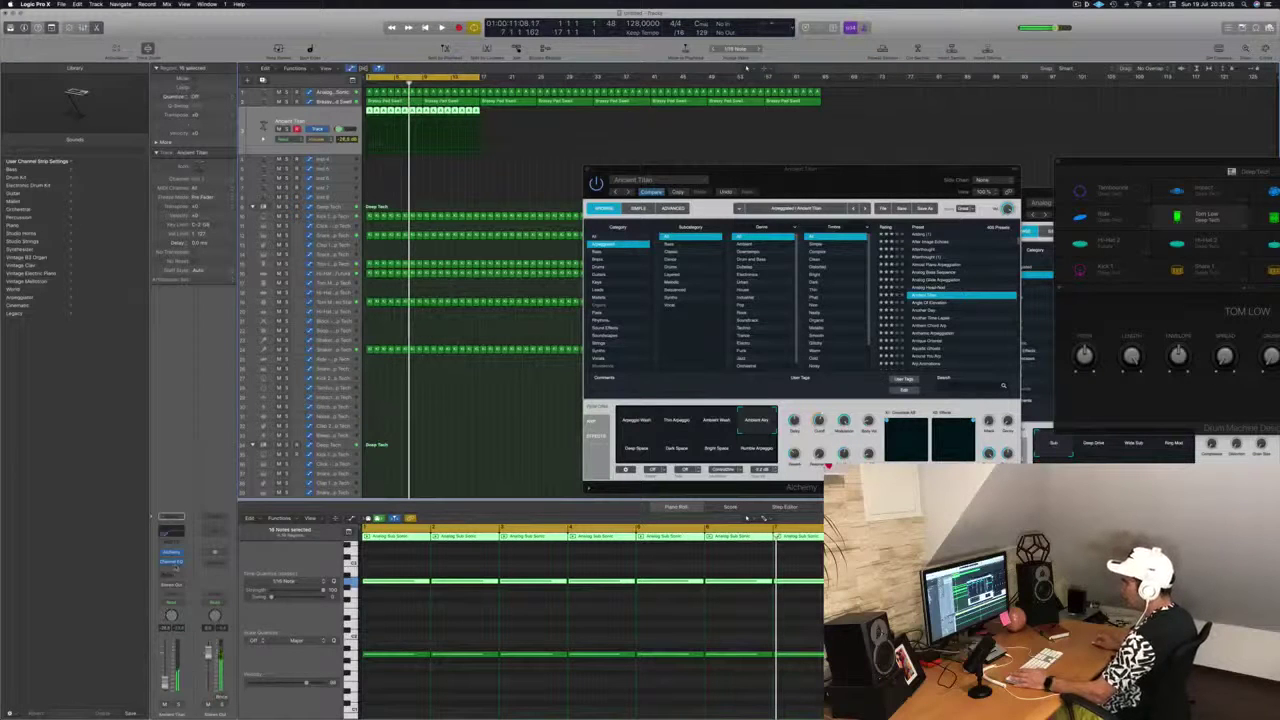
Insert a stereo Compressor after the Channel EQ on the Ancient Titan track.
left_click(173, 568)
left_click(176, 585)
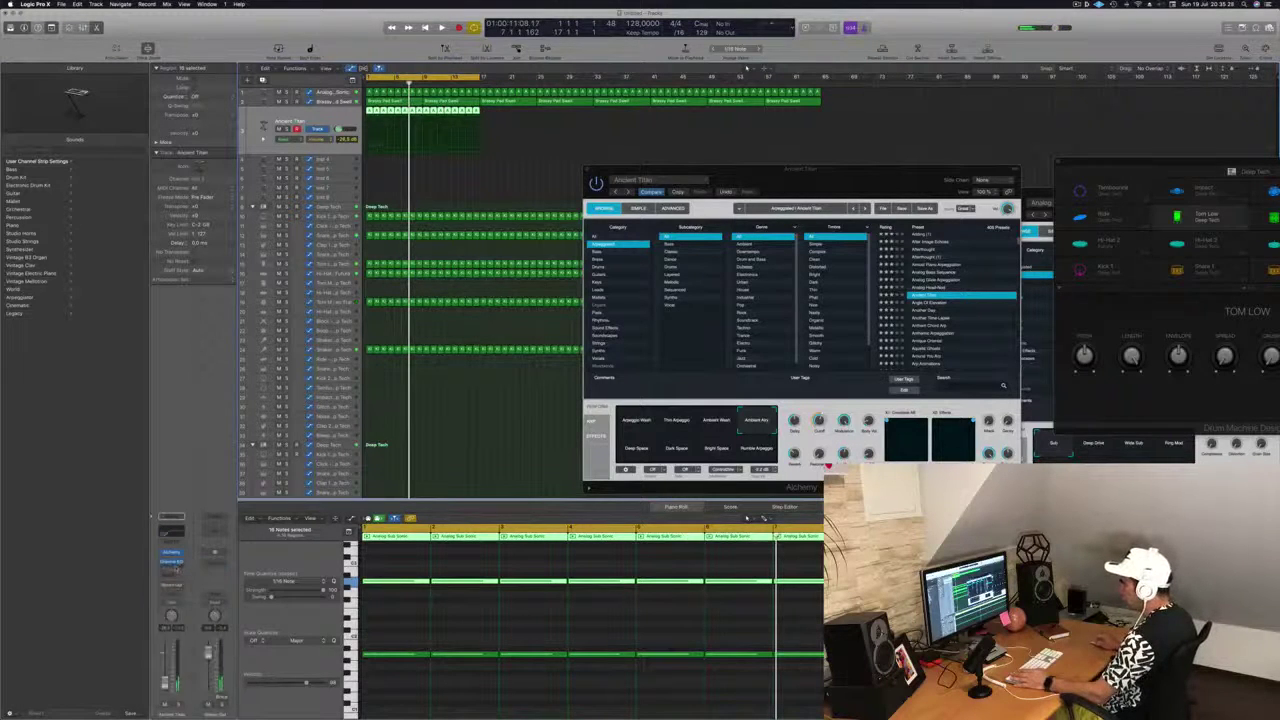
left_click(163, 562)
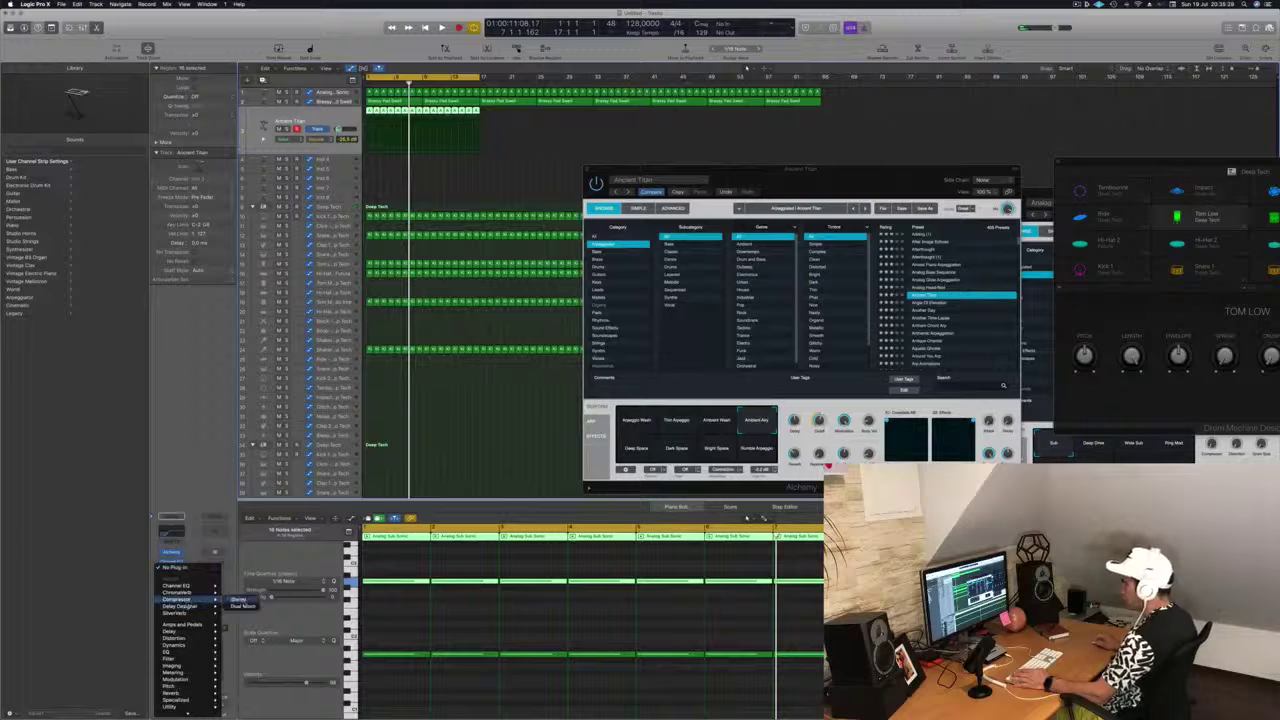
left_click(238, 599)
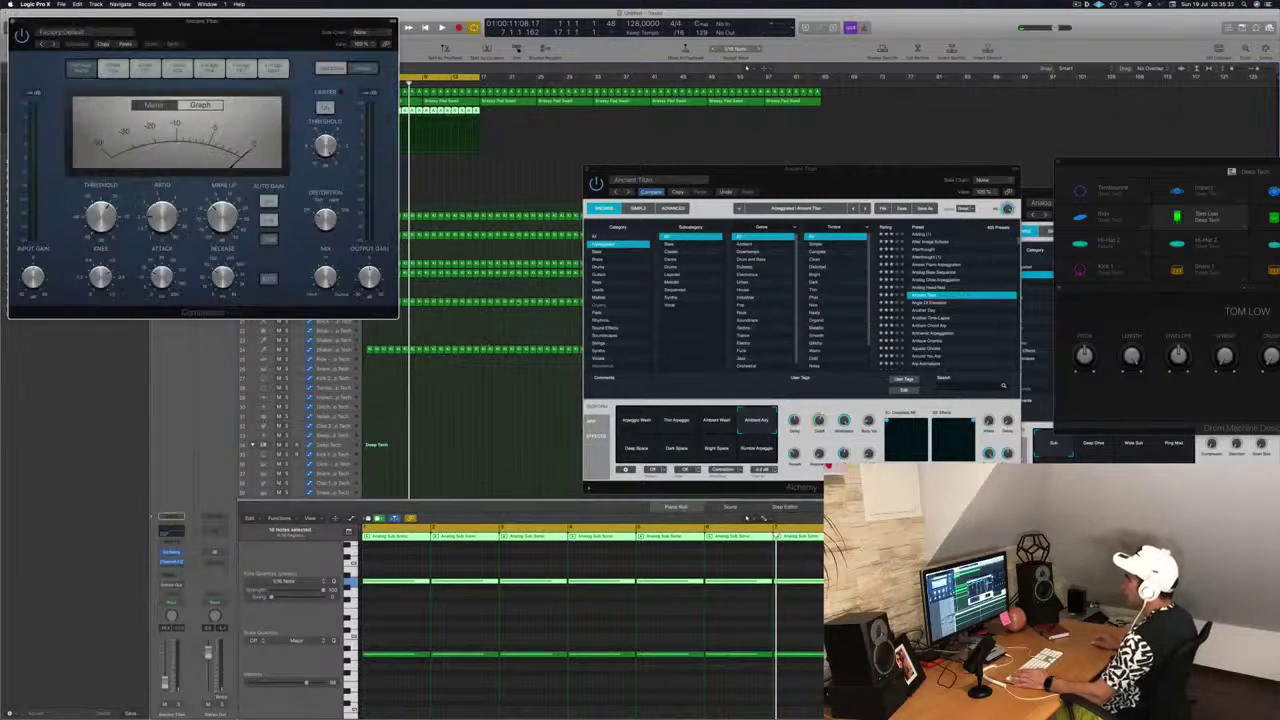
left_click_drag(336, 34, 642, 62)
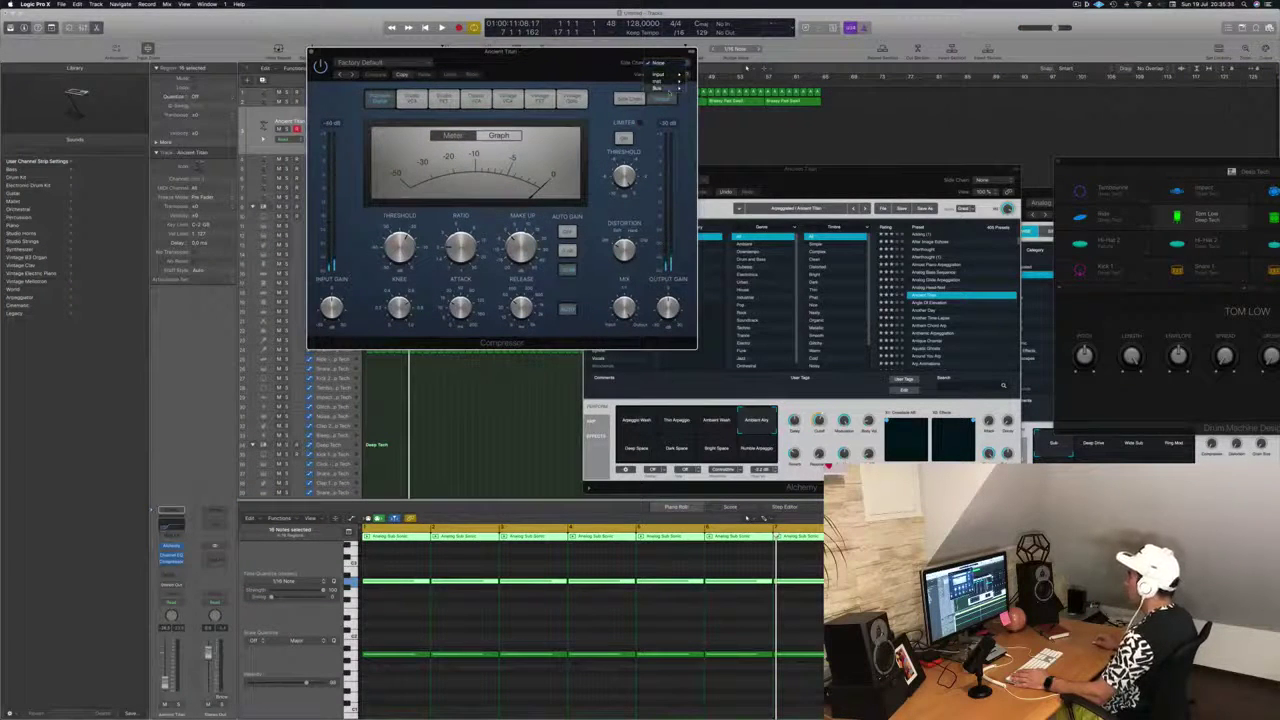
Try Bus 11, fed by the Deep Tech kicks, as the Compressor's side chain source and replay the loop.
mouse_move(662, 88)
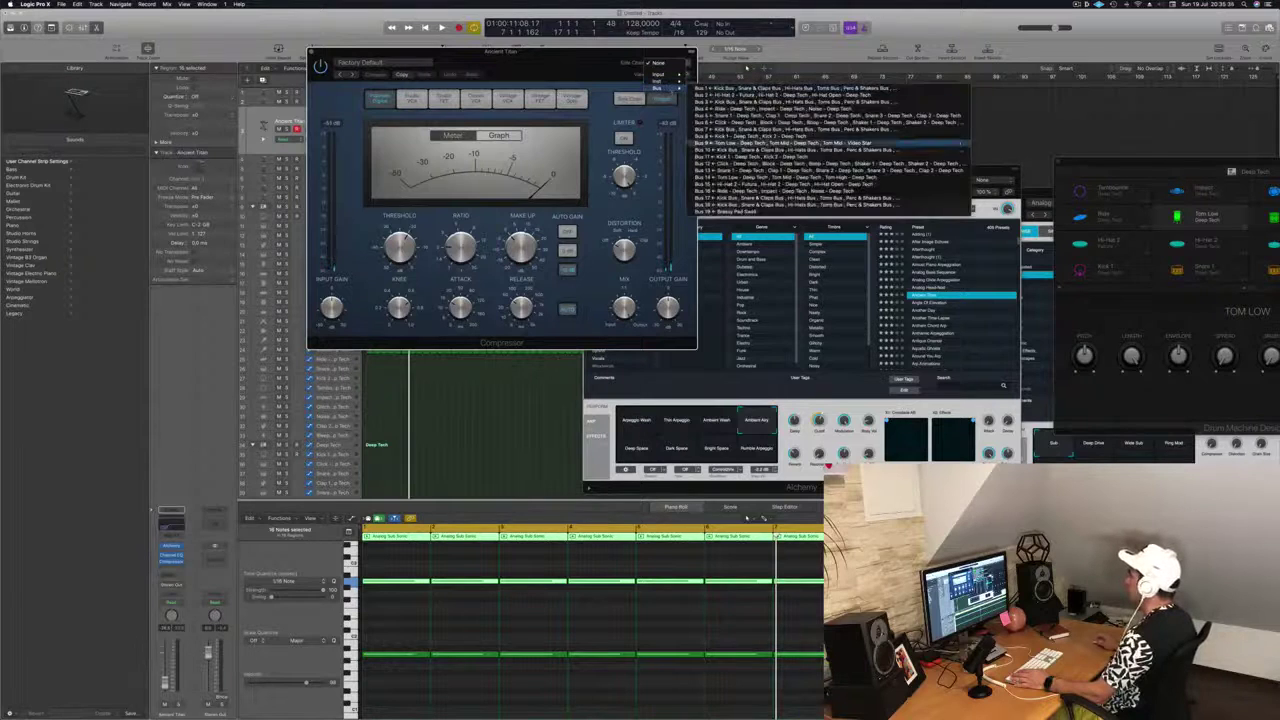
left_click(770, 157)
left_click_drag(540, 52, 800, 90)
key("space")
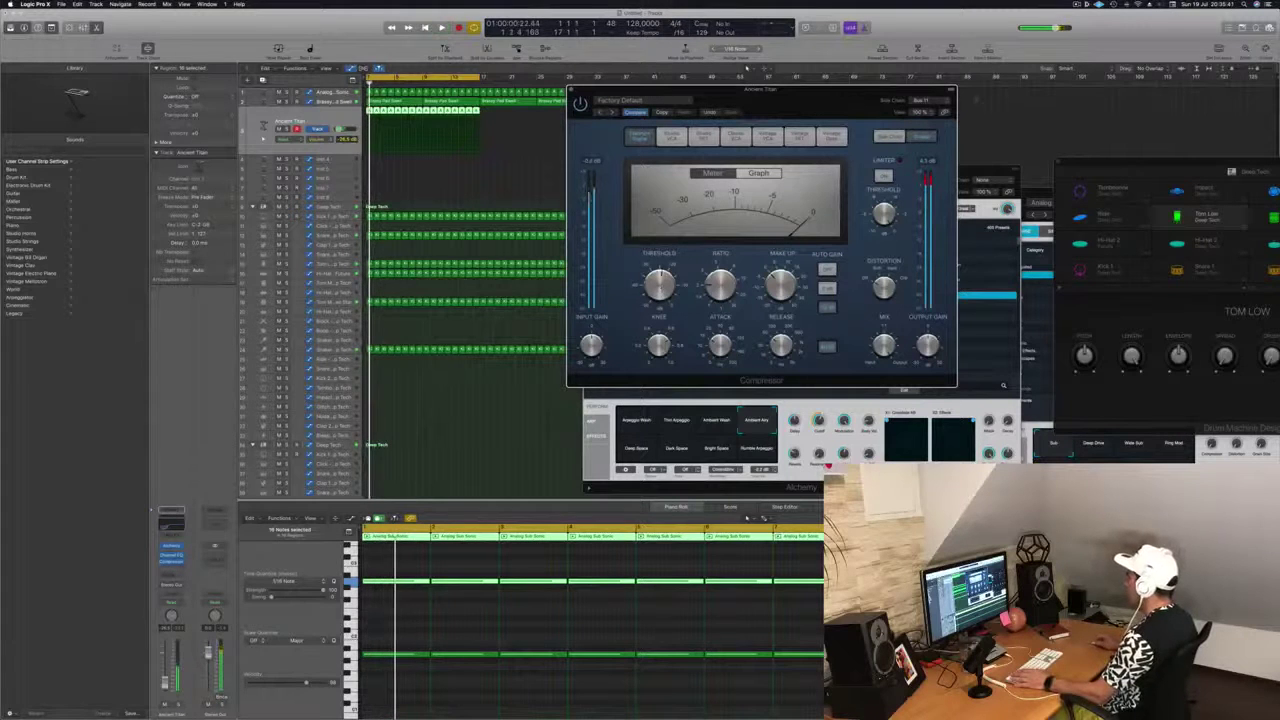
Set the Compressor's side chain source to Bus 8, which carries Kick 1 and Kick 2 of Deep Tech.
left_click(938, 101)
left_click(880, 110)
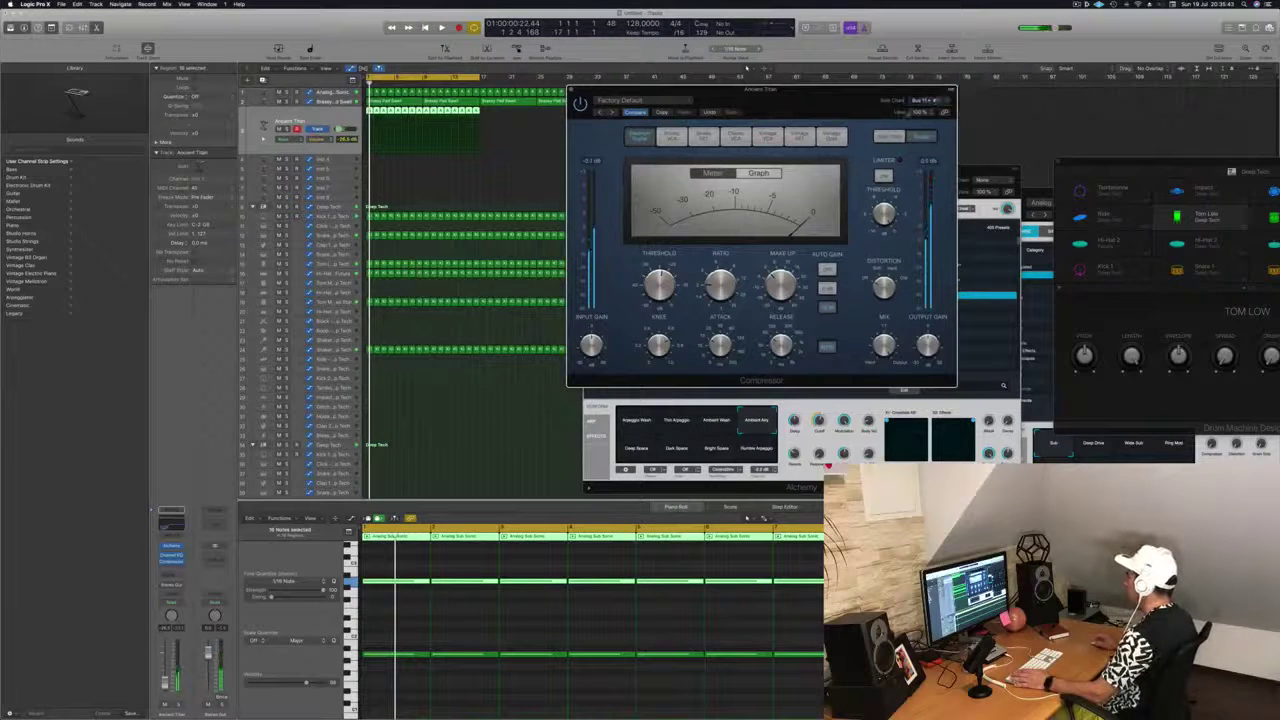
left_click(927, 102)
mouse_move(926, 95)
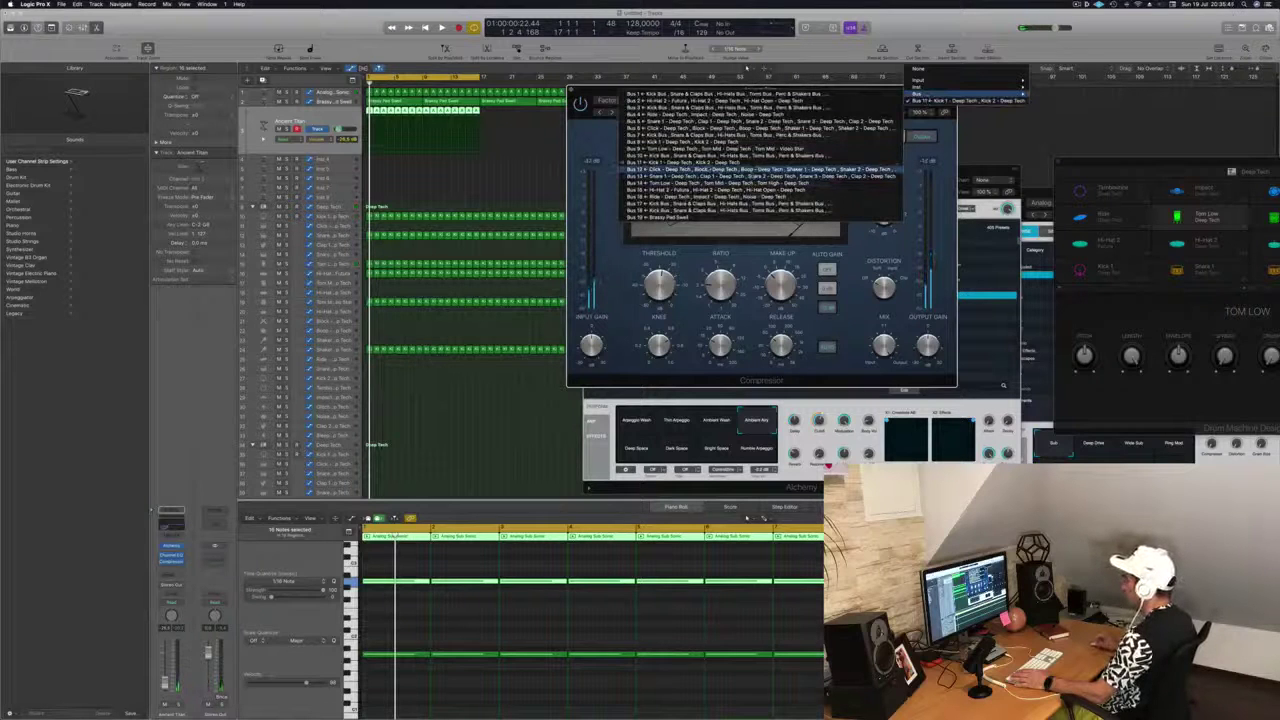
left_click(700, 141)
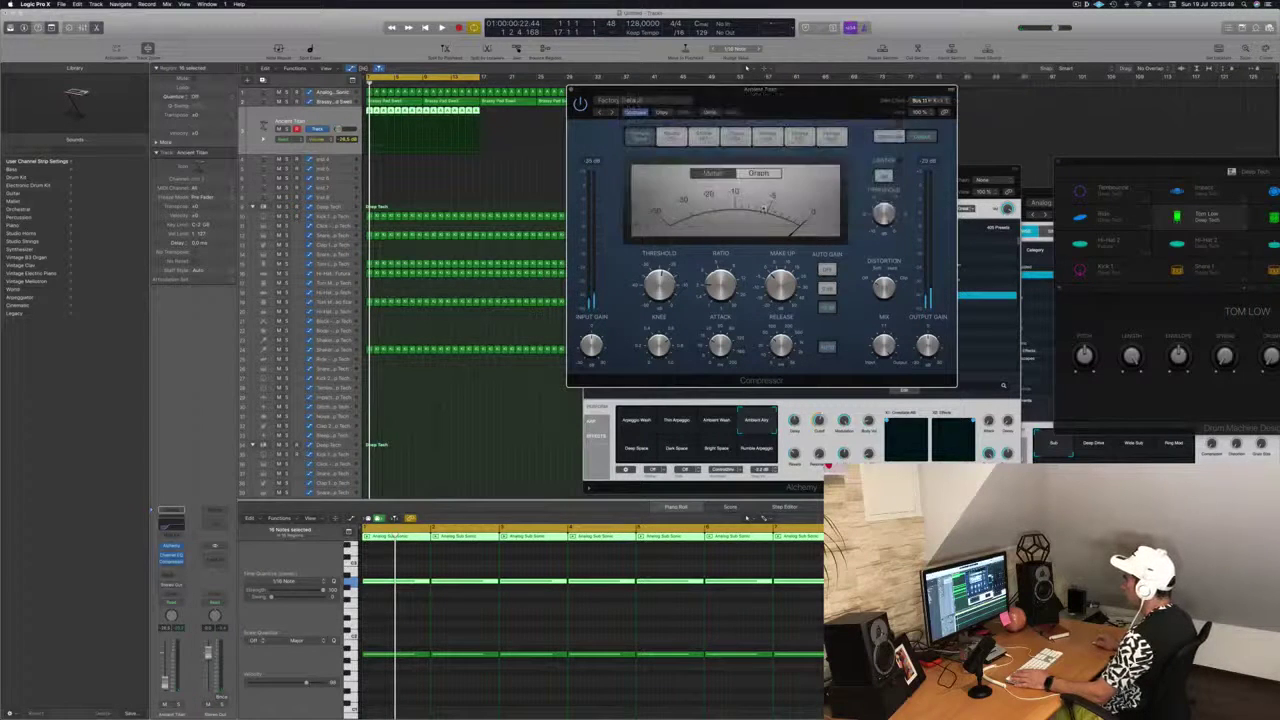
Replay the loop to judge the side-chained Compressor on Ancient Titan together with its Alchemy sound.
left_click_drag(760, 89, 722, 169)
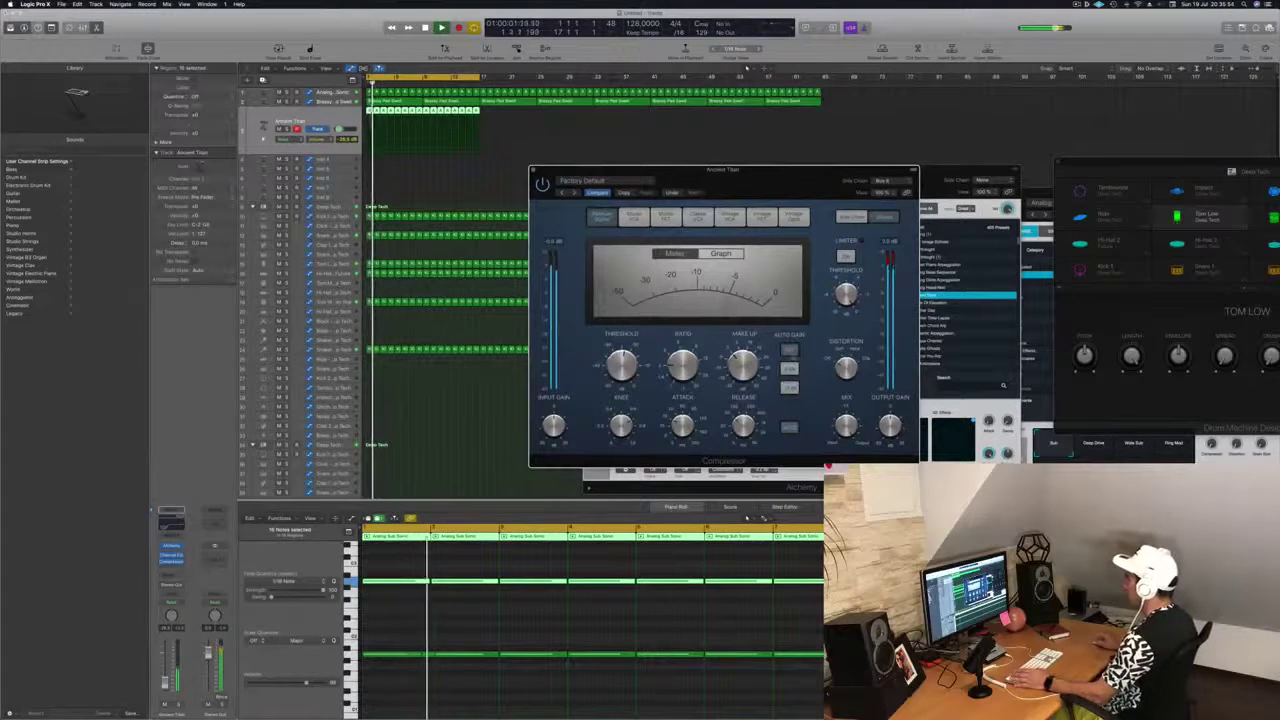
left_click_drag(808, 171, 858, 187)
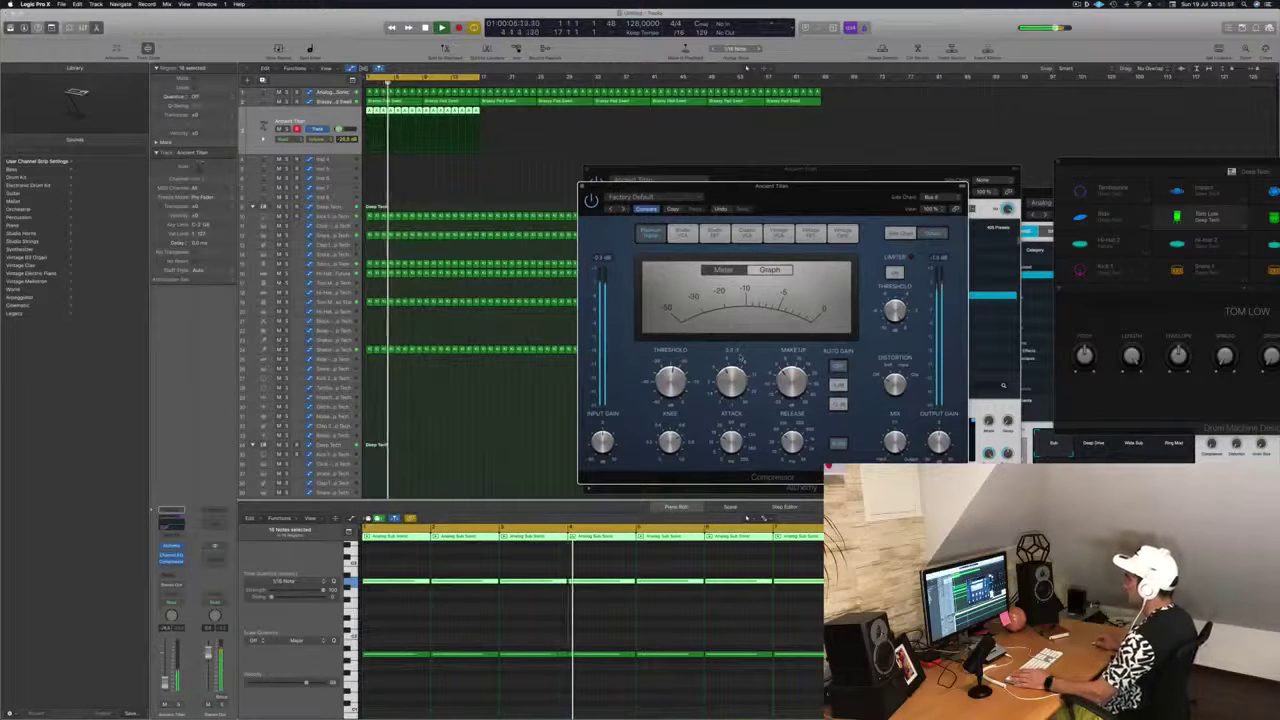
left_click_drag(827, 190, 894, 202)
key("space")
key("space")
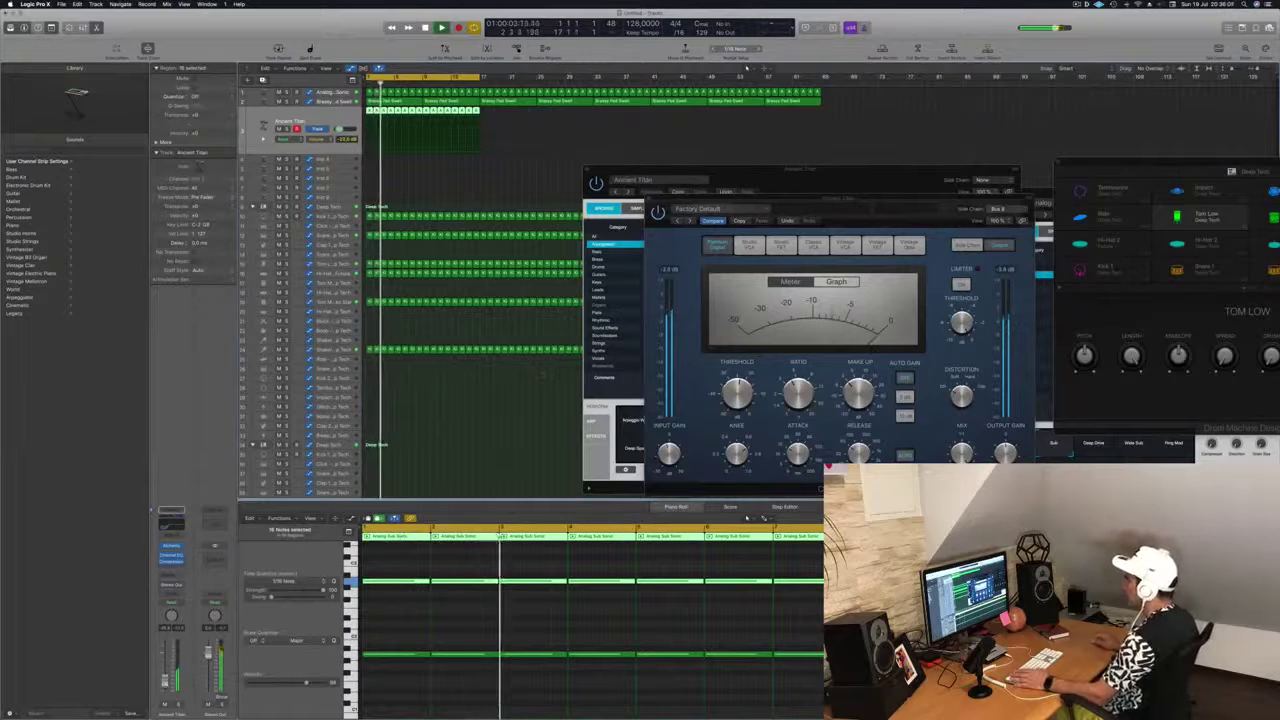
left_click_drag(874, 170, 869, 235)
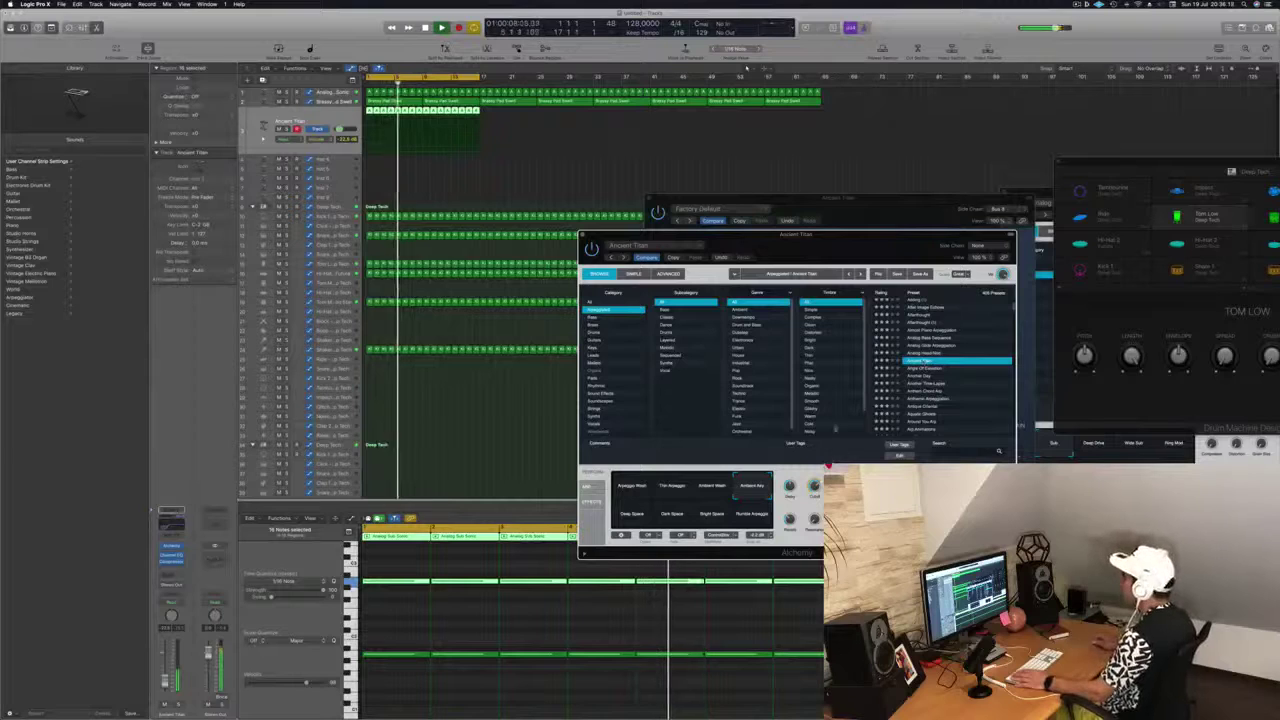
mouse_move(863, 248)
left_mouse_down()
mouse_move(911, 211)
mouse_move(877, 245)
mouse_move(848, 234)
left_mouse_up()
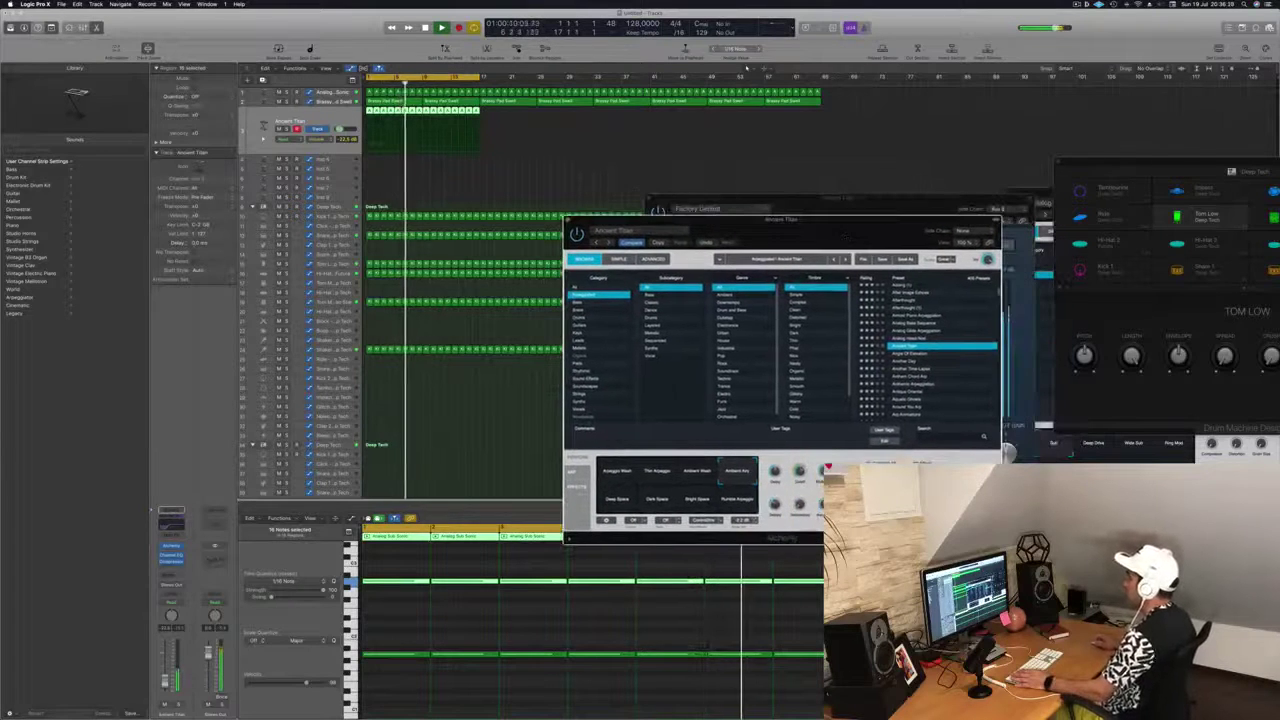
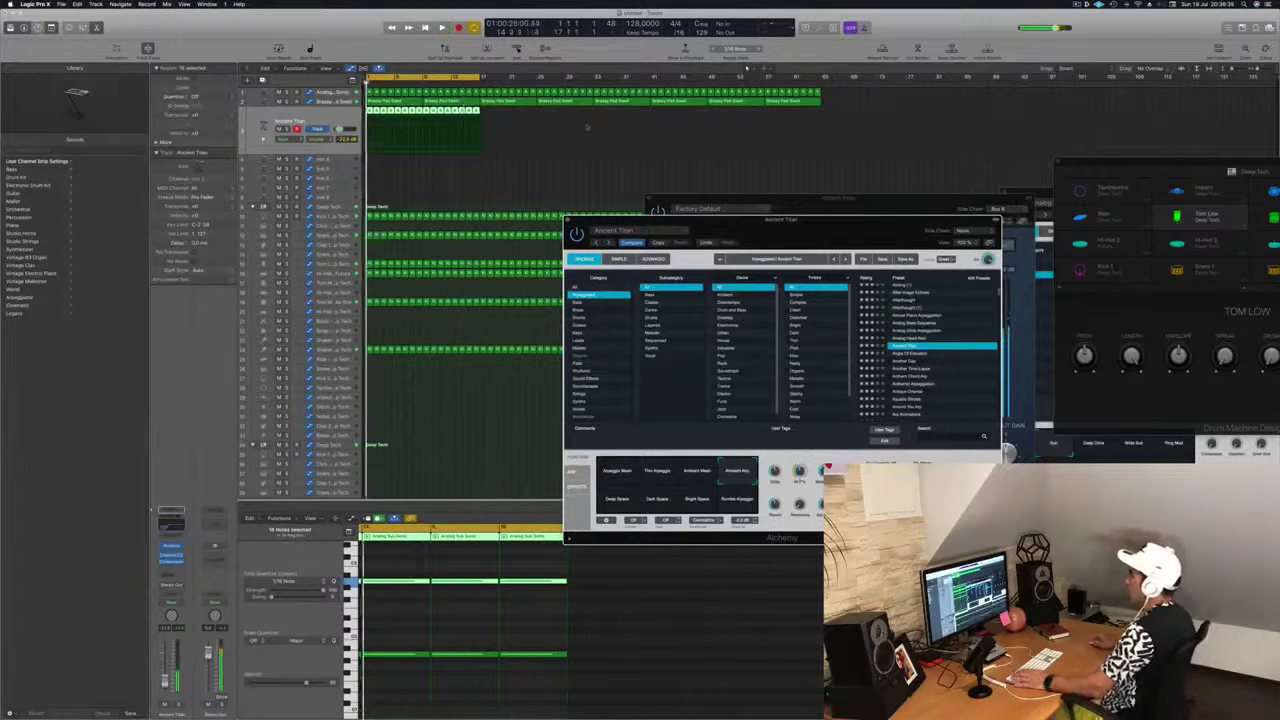
Shape Ancient Titan's Cutoff automation to rise until about bar 9 and fall by bar 17, leaving the track in Read mode.
left_click(366, 113)
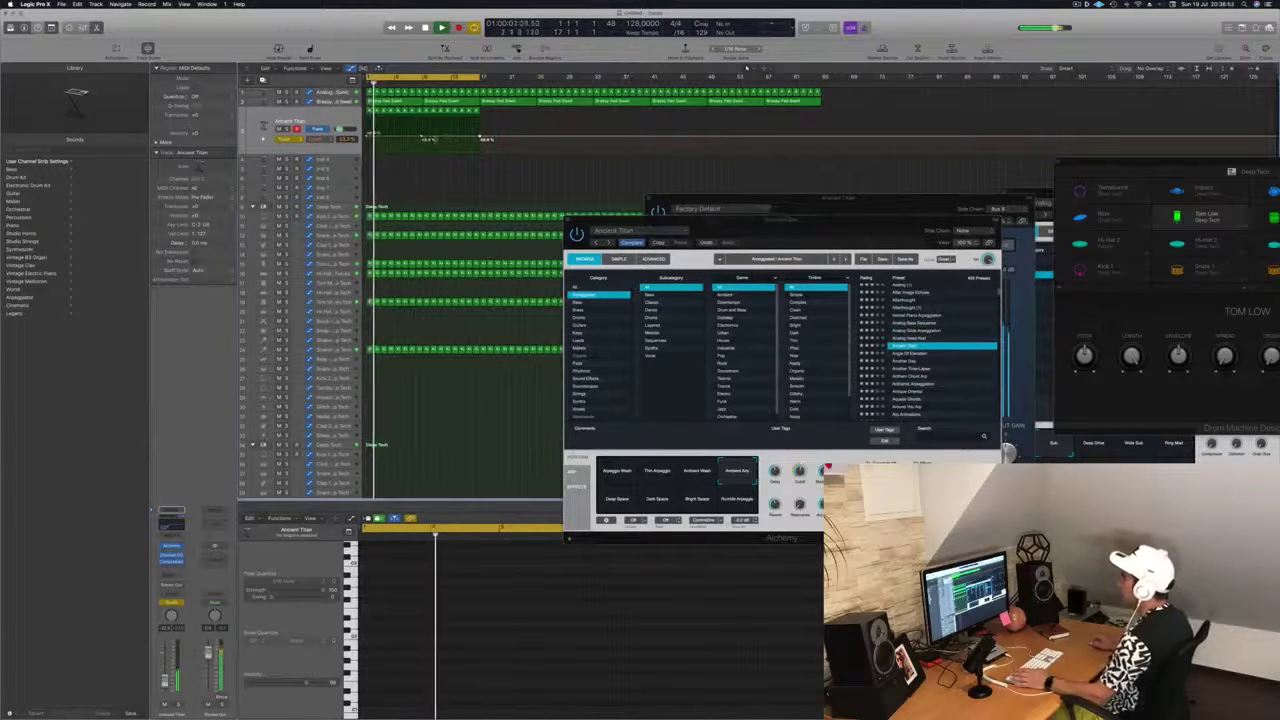
left_click_drag(425, 138, 366, 138)
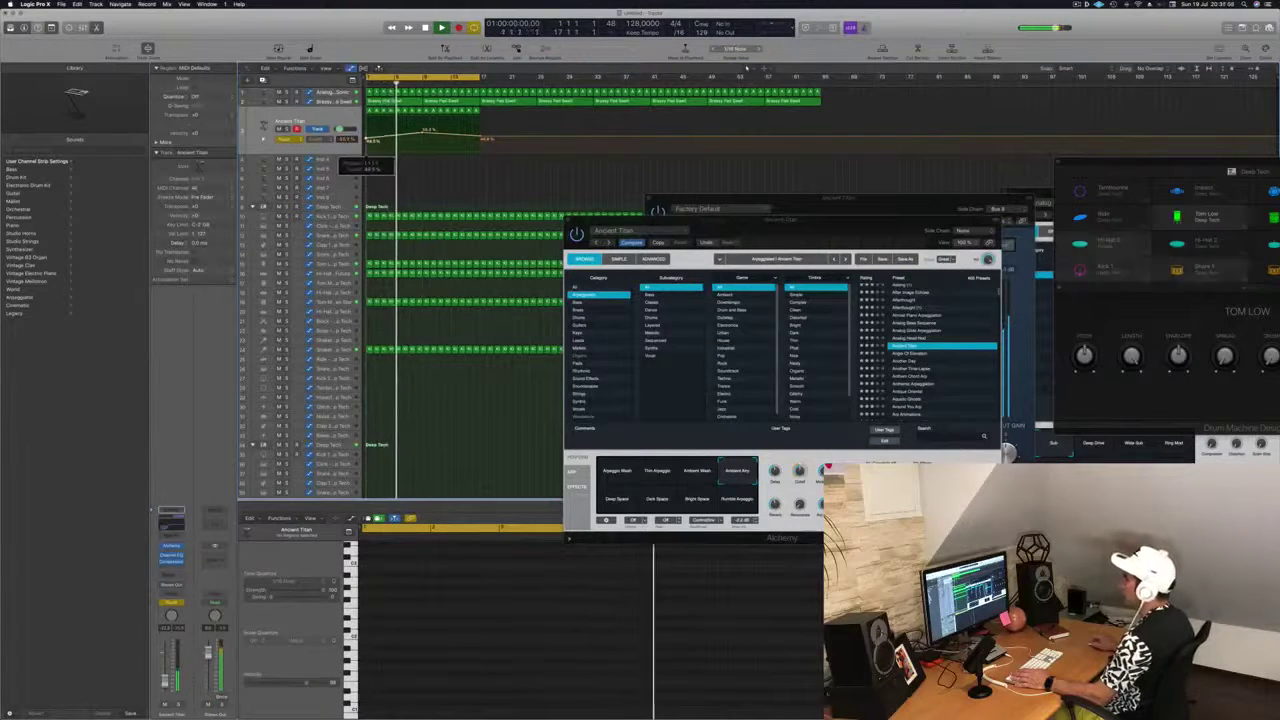
left_click(285, 131)
left_click(286, 132)
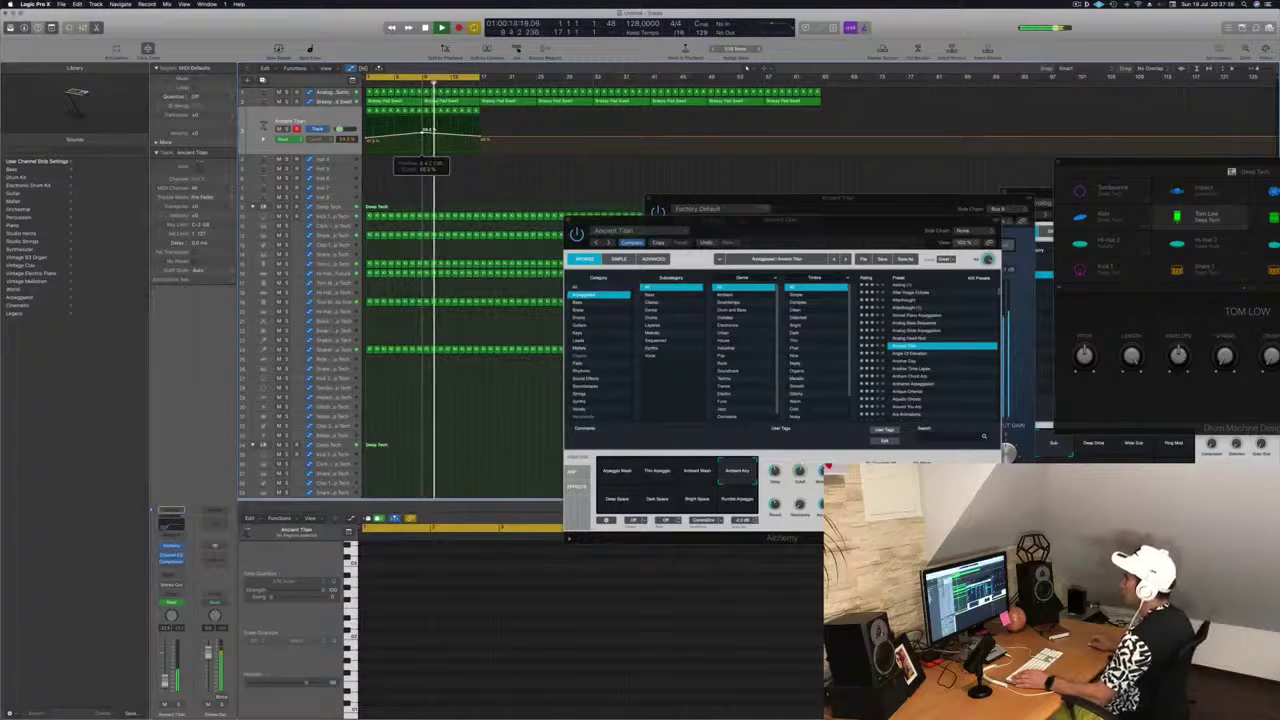
left_click_drag(422, 132, 422, 131)
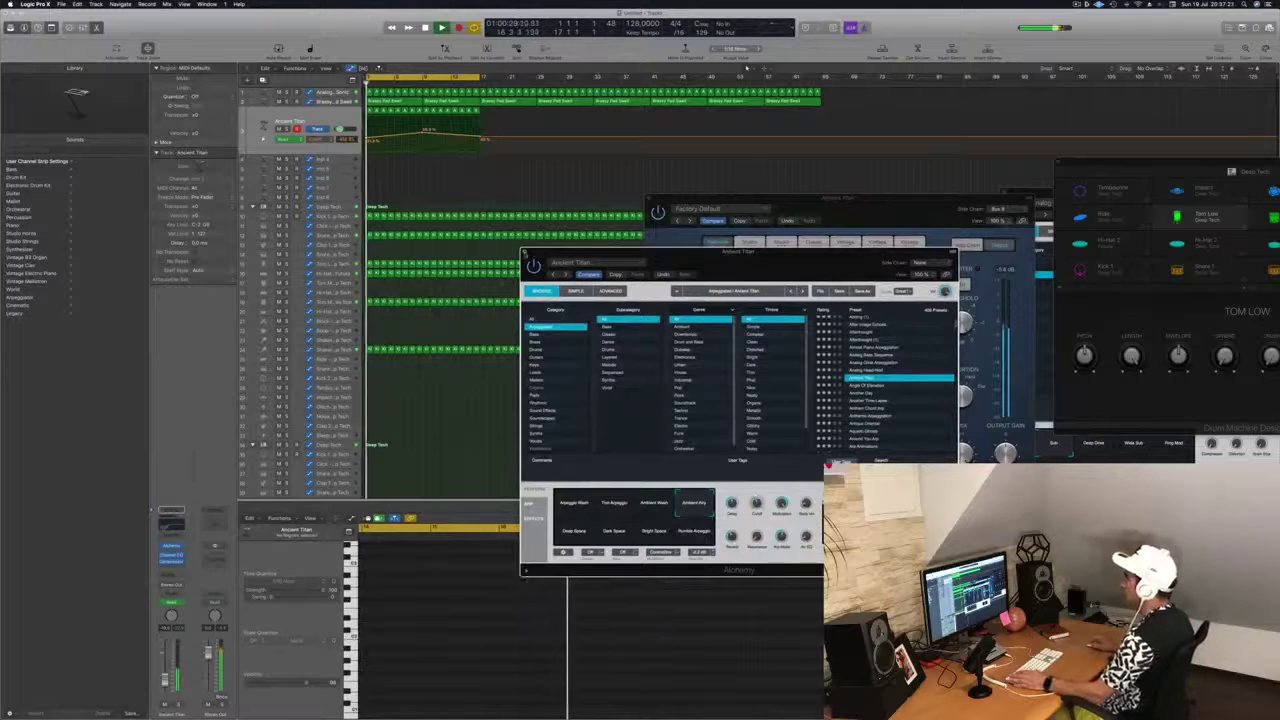
key("super+w")
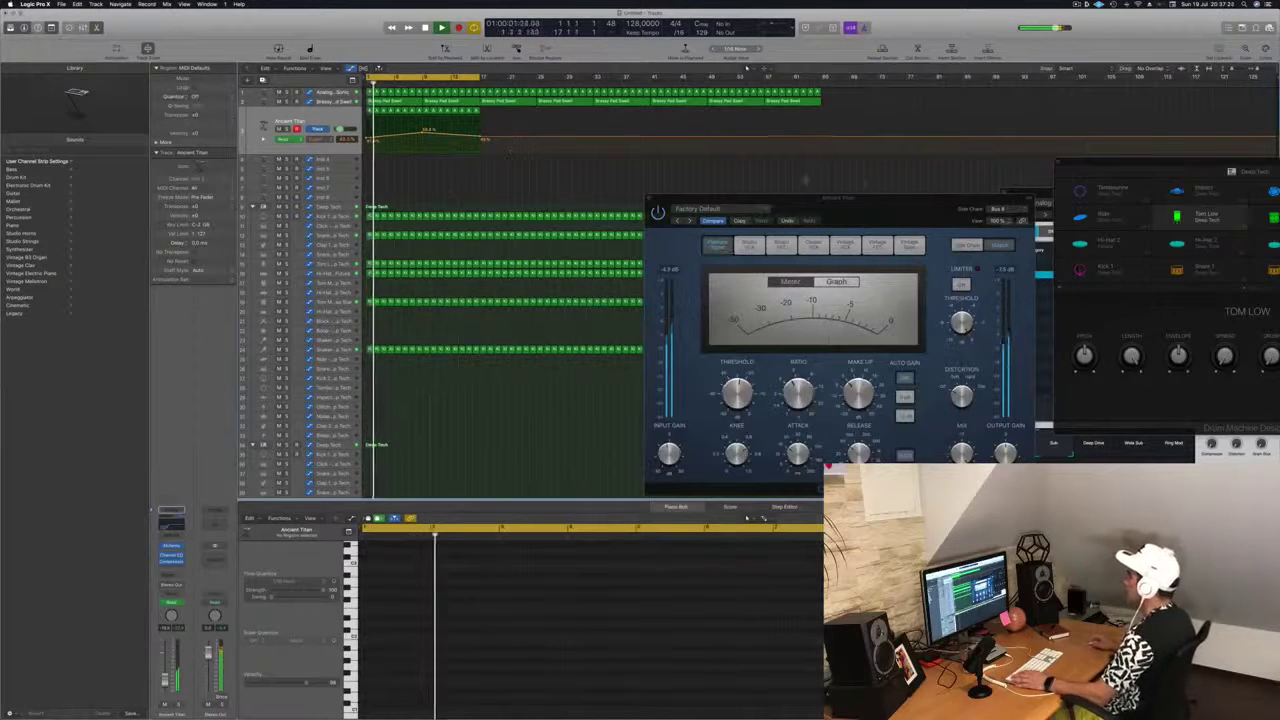
key("super+w")
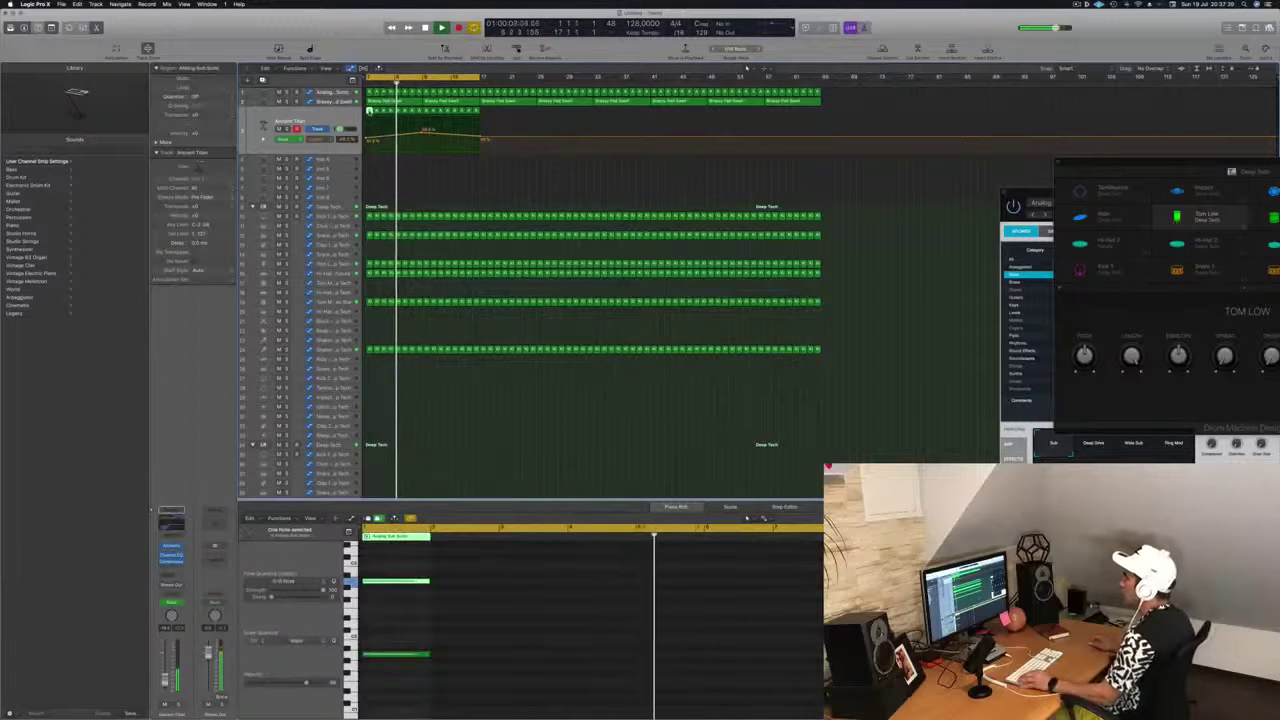
Copy the first Ancient Titan region to the start of the Inst 4 track and select both of its notes.
key("r")
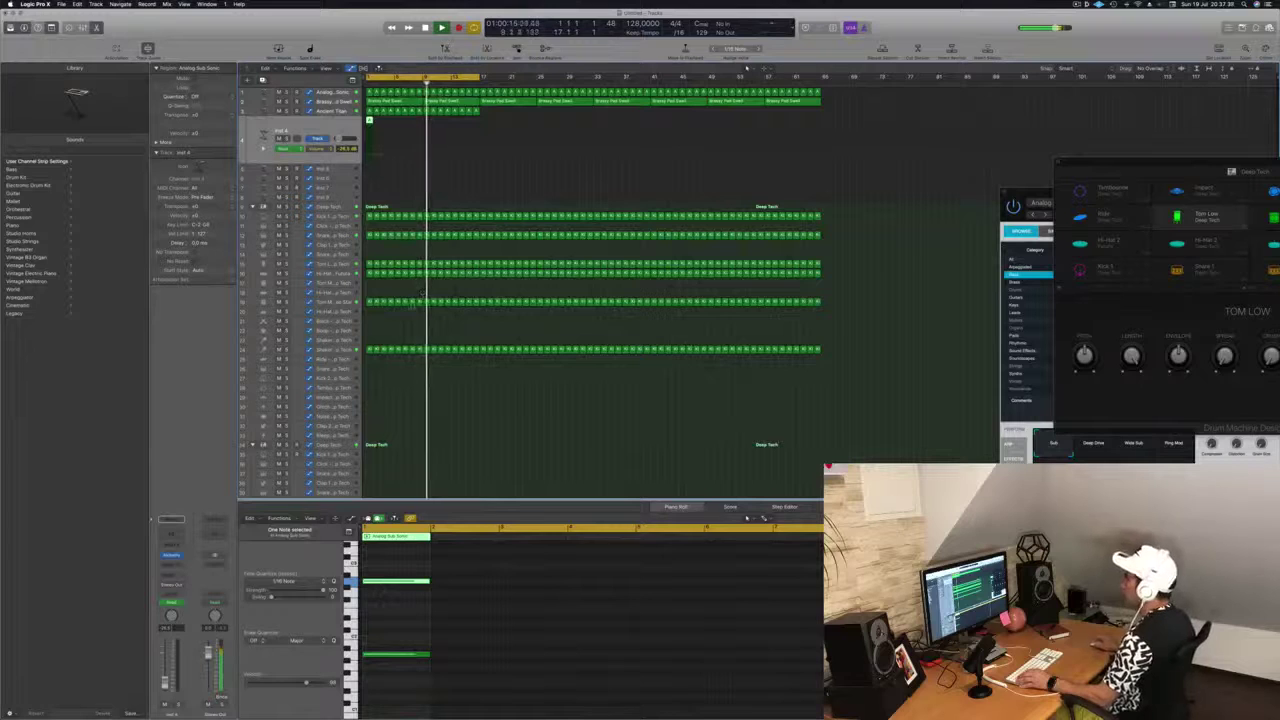
left_click(388, 566)
left_click_drag(394, 683, 392, 682)
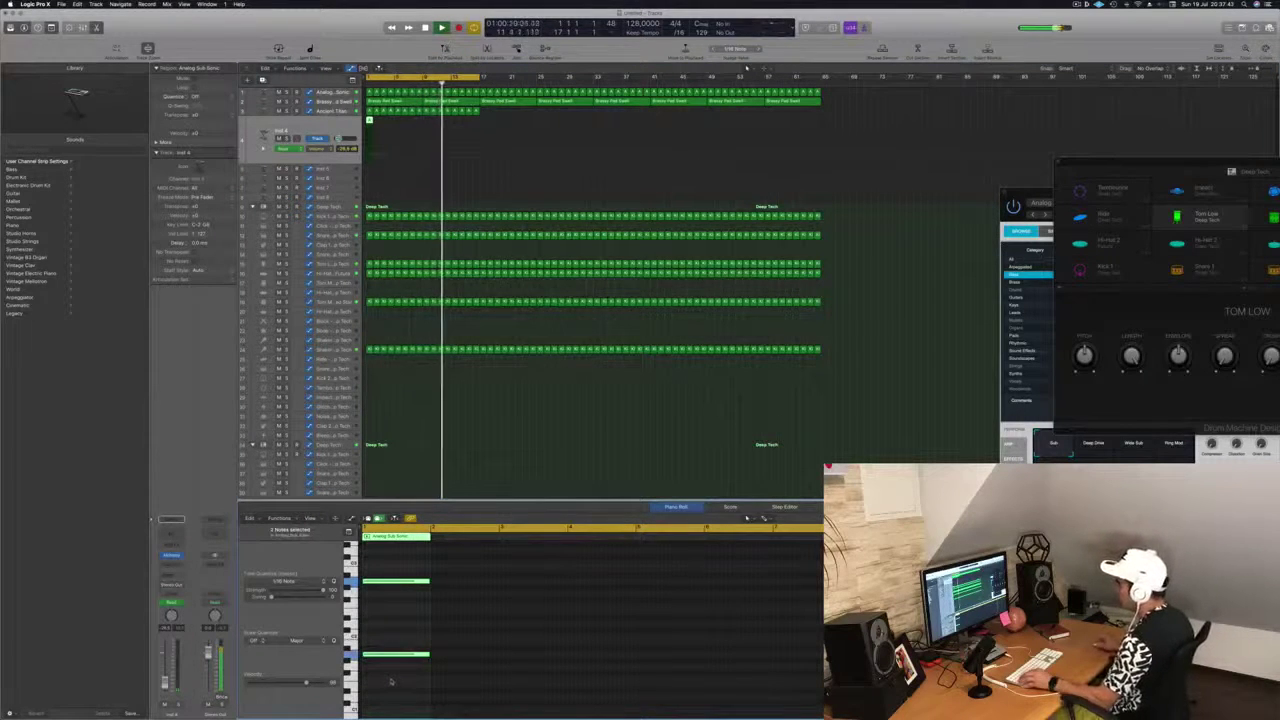
Shorten both notes of the Inst 4 region to brief stabs and move the region to bar 3.
left_click_drag(428, 581, 373, 588)
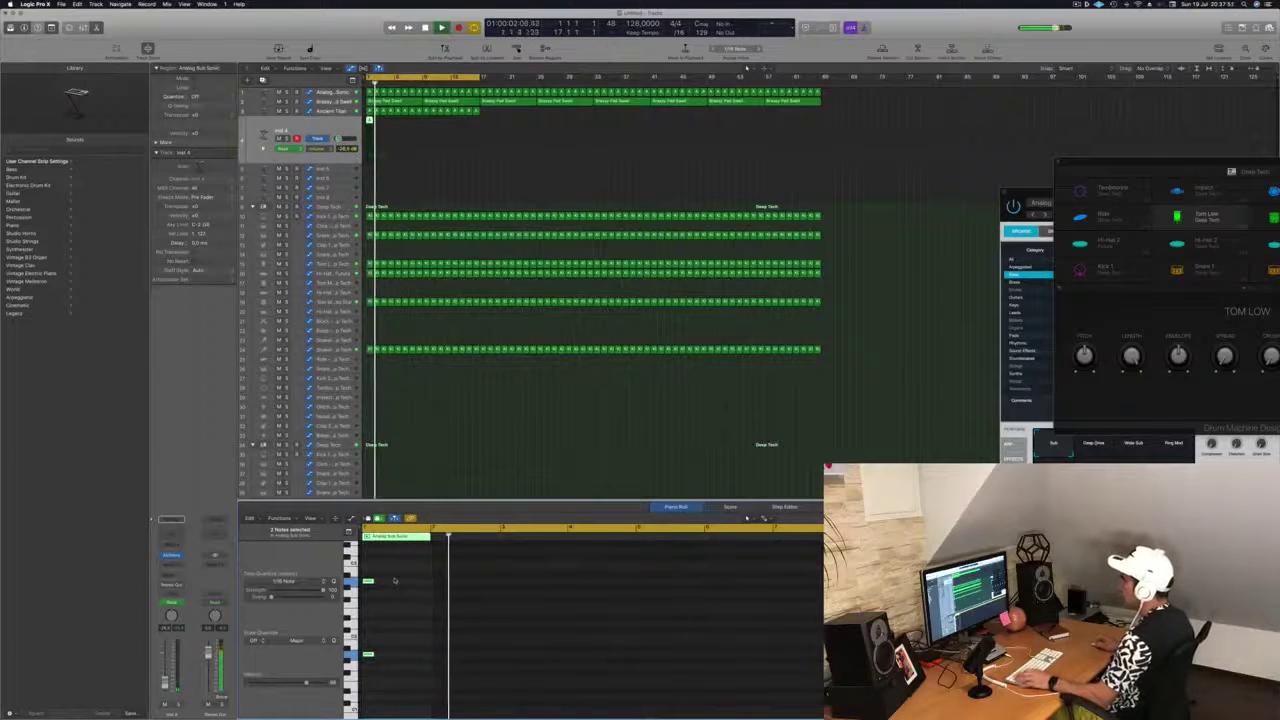
scroll(453, 167, "up", 3)
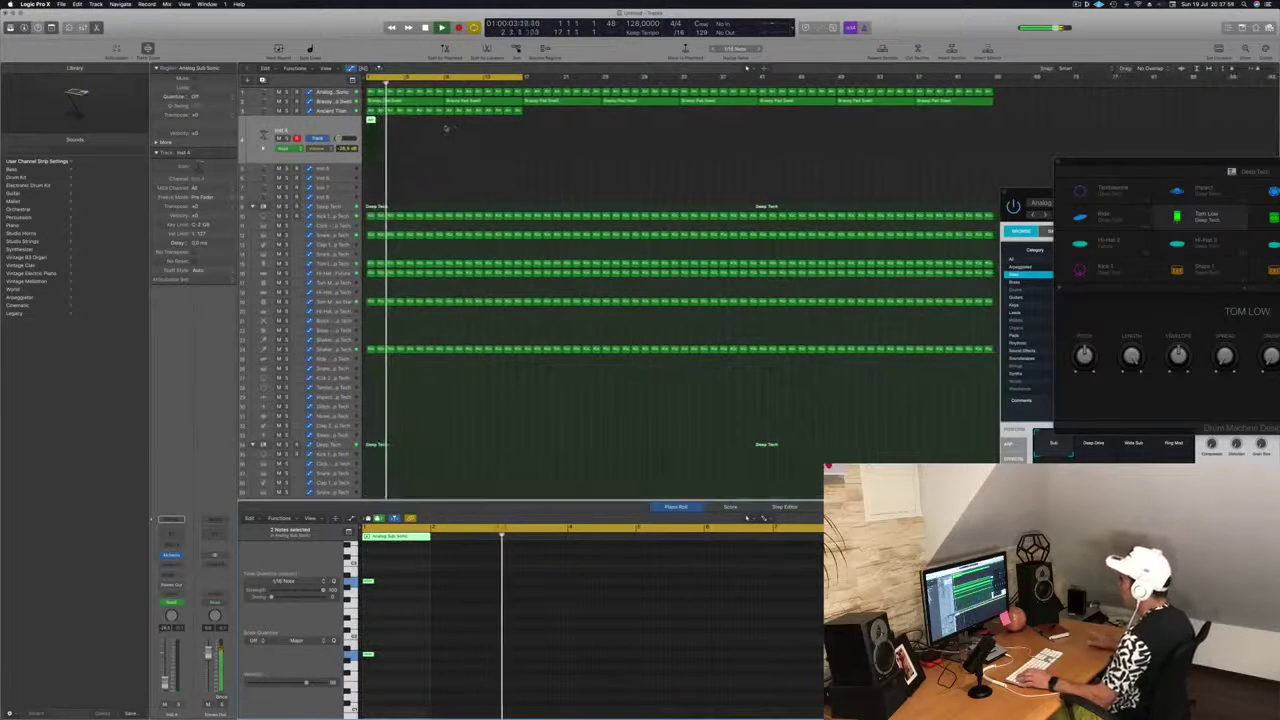
left_click_drag(371, 120, 391, 122)
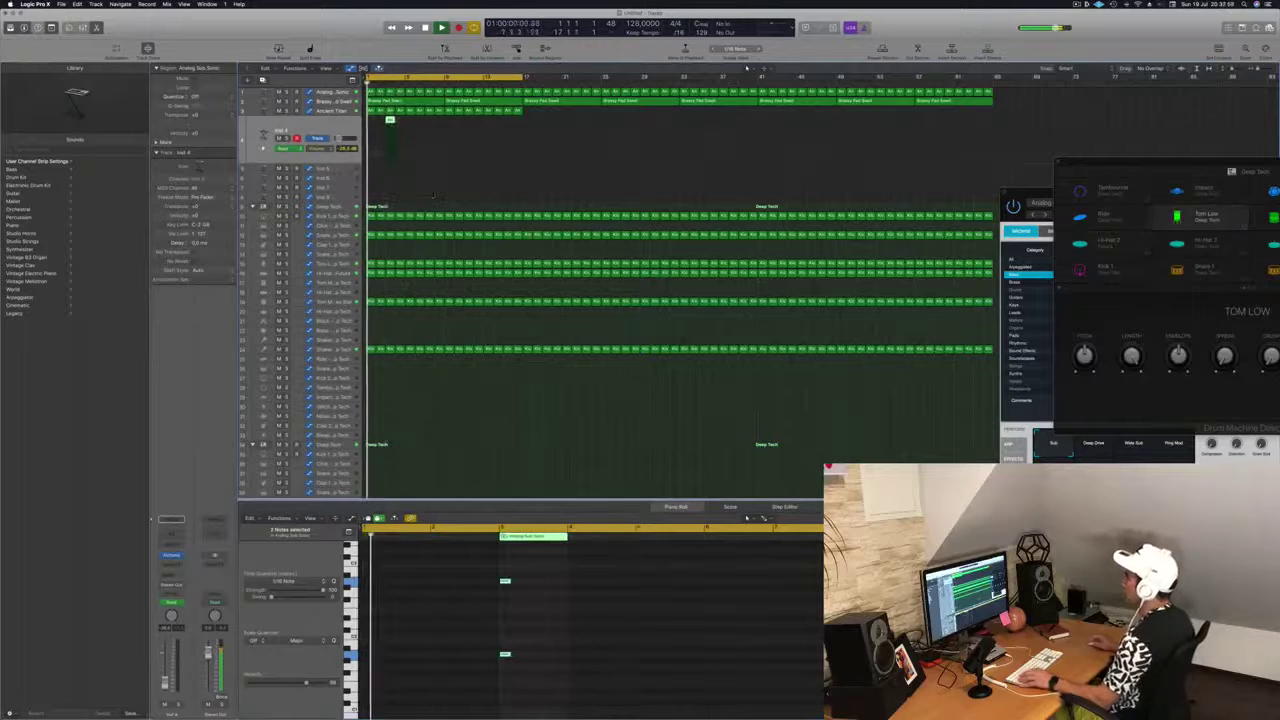
Transpose both notes of the region down an octave and add a Bus 19 send to the Inst 4 track.
scroll(462, 449, "down", 2)
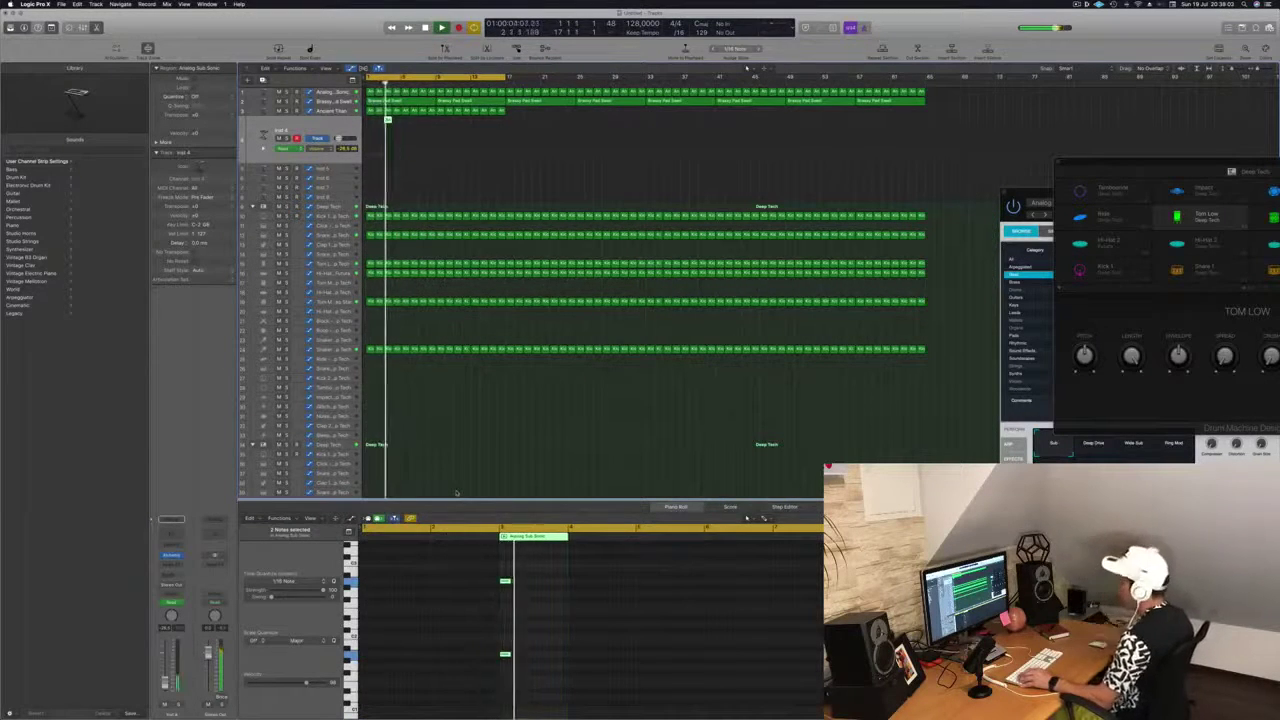
left_click_drag(531, 583, 484, 688)
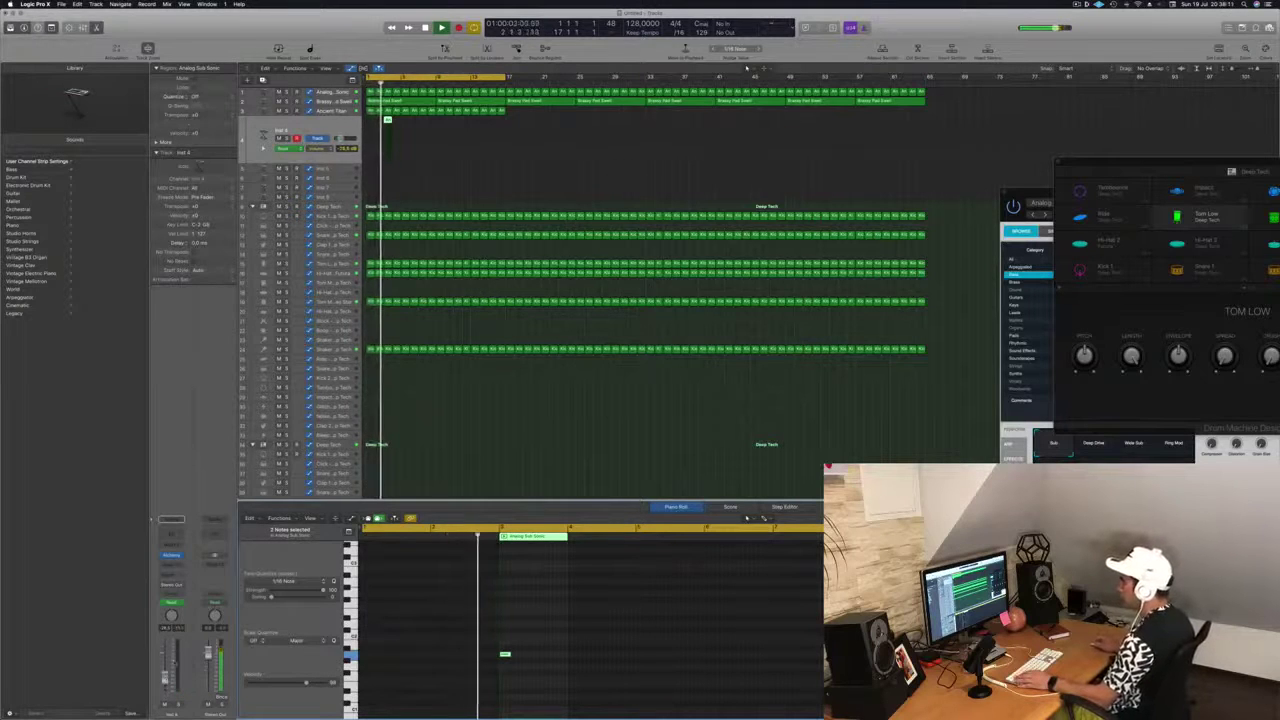
left_click(171, 554)
mouse_move(200, 585)
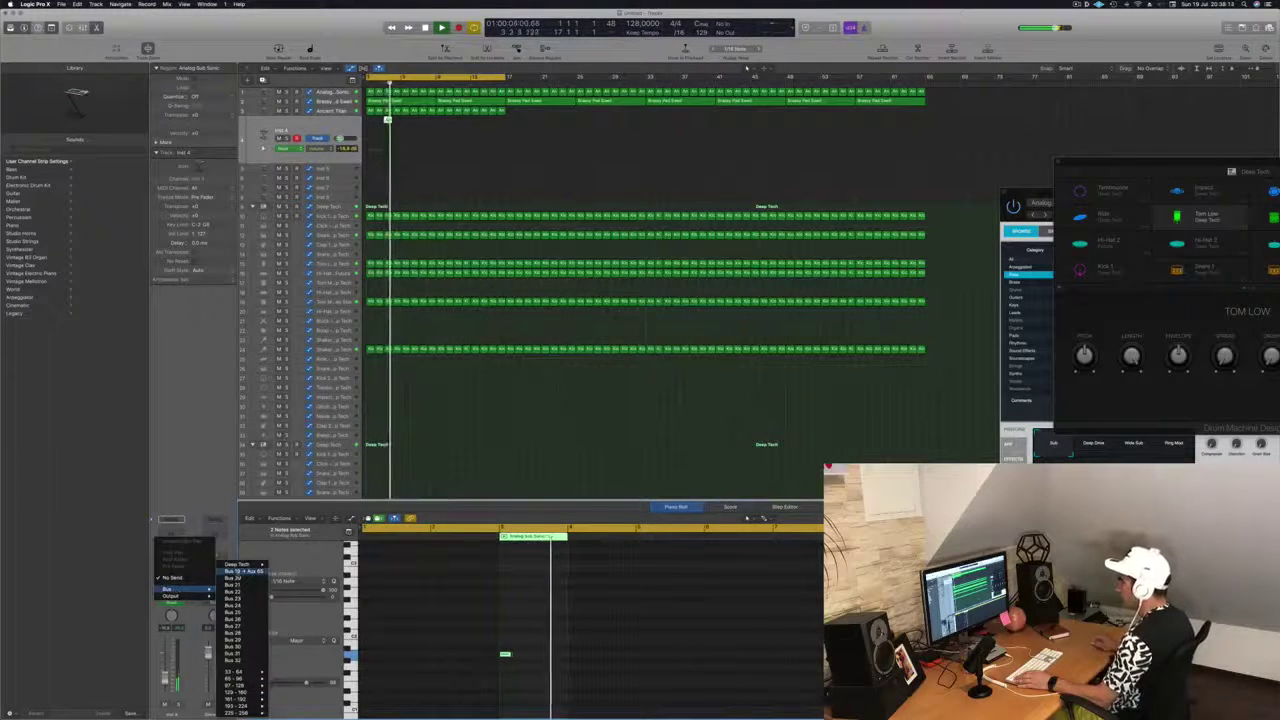
left_click(240, 571)
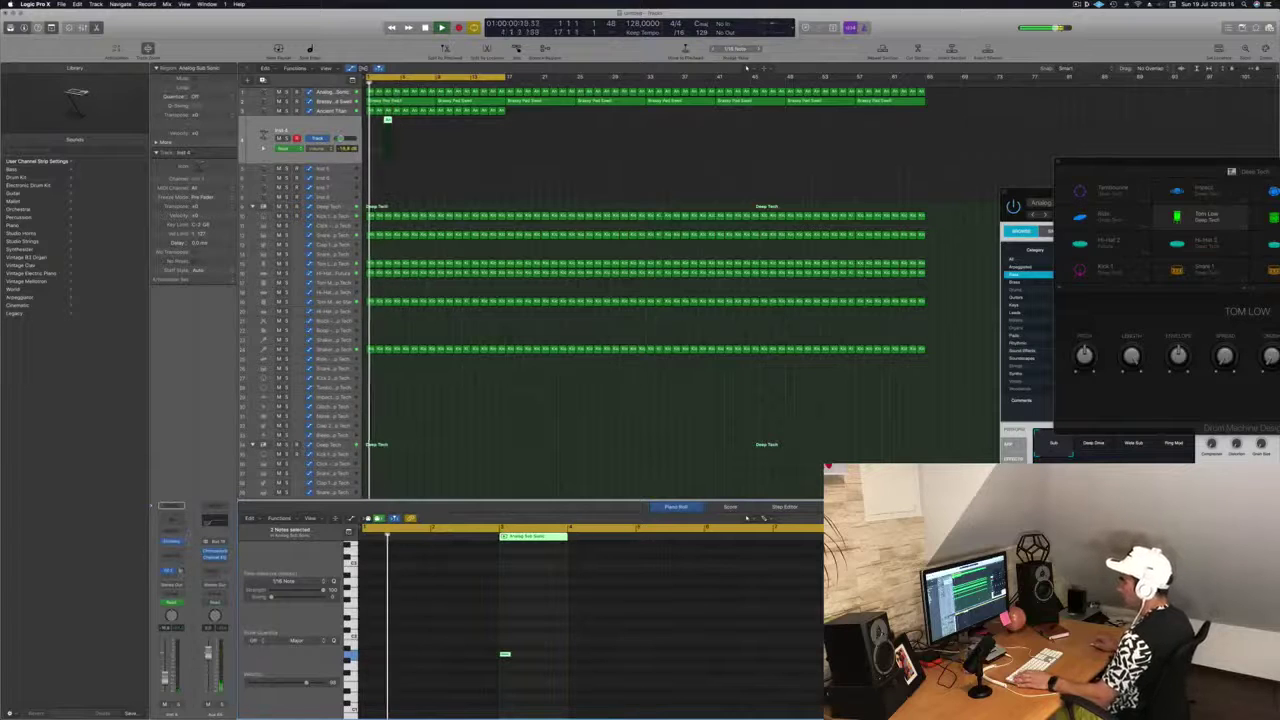
Open Alchemy on Inst 4 and load the Adding preset from the Keys category.
left_click(171, 542)
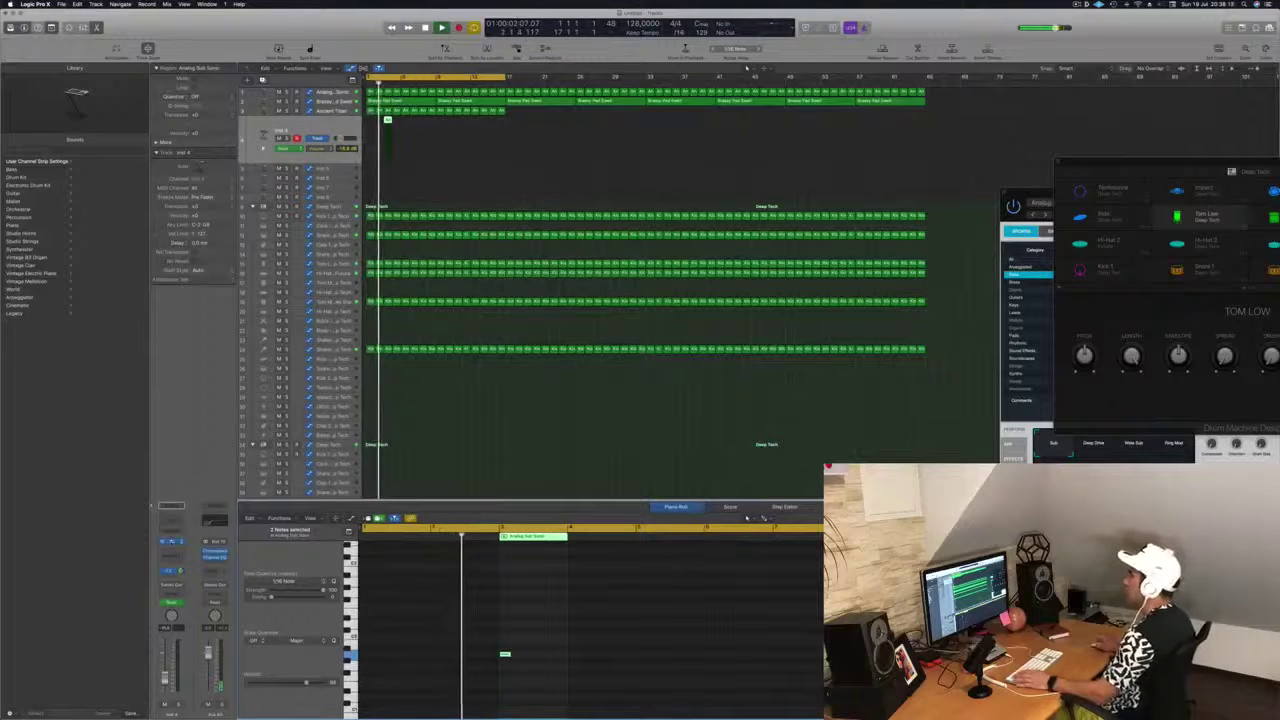
left_click_drag(335, 40, 1035, 169)
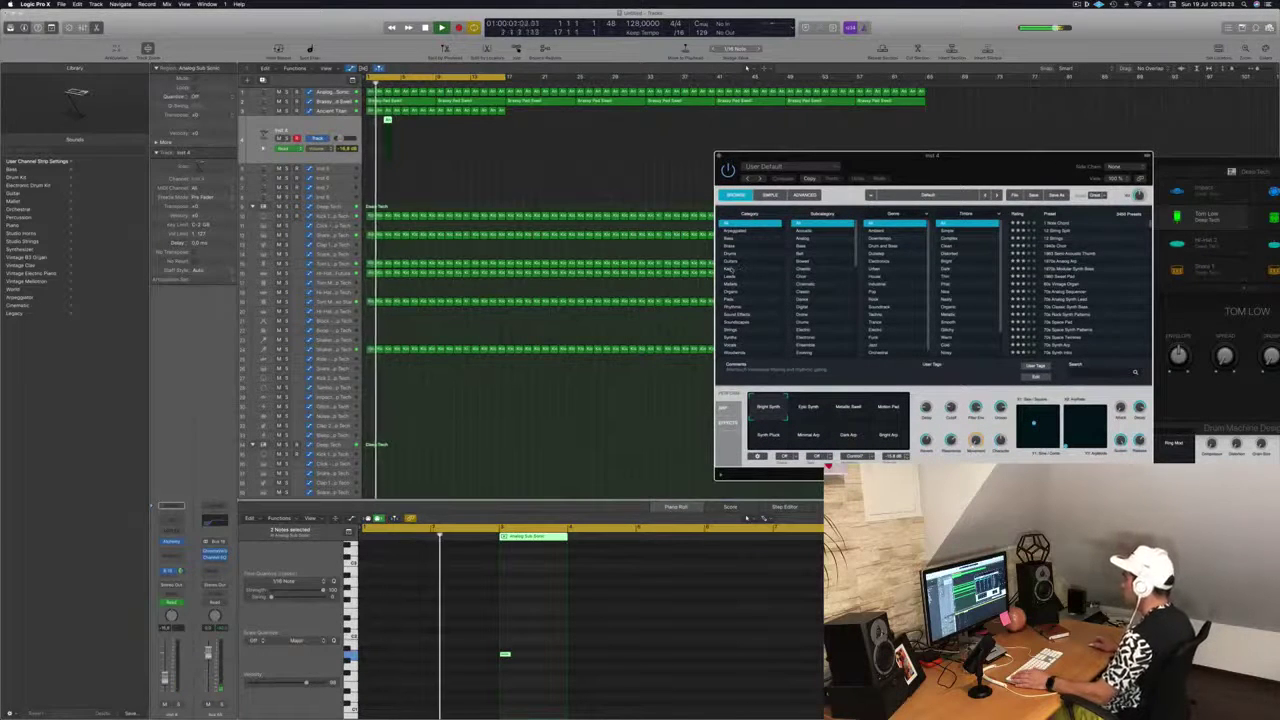
left_click(740, 269)
left_click(1060, 270)
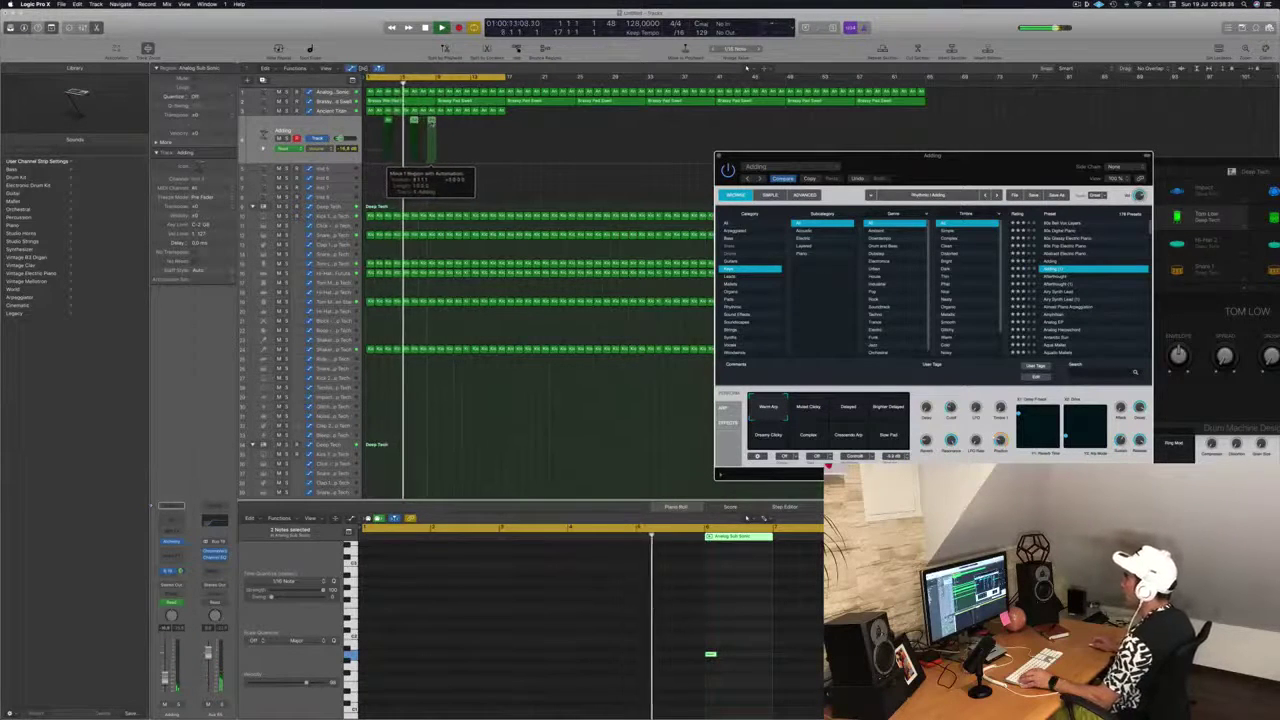
Copy the Adding track's bar 3 region to bar 7 and delete the surplus copy at bar 8.
left_click_drag(431, 121, 391, 123)
key("space")
key("space")
key("super+Right")
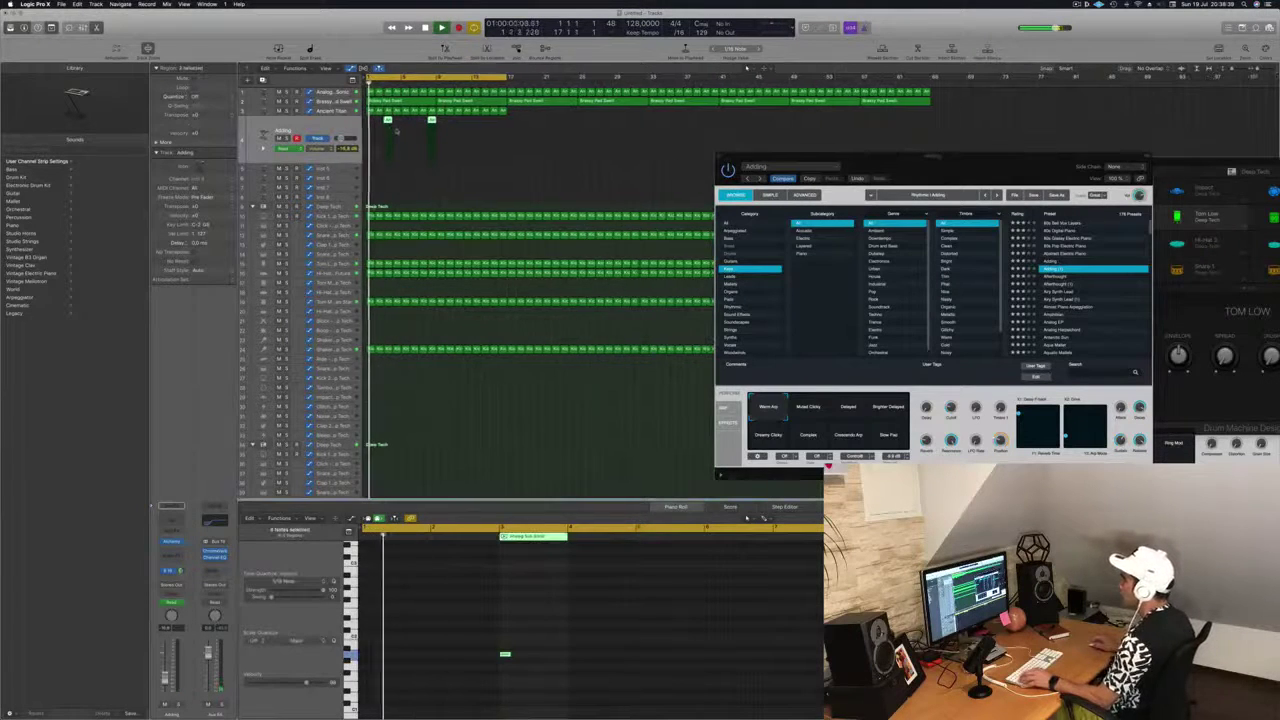
left_click(486, 124)
left_click_drag(464, 121, 451, 121)
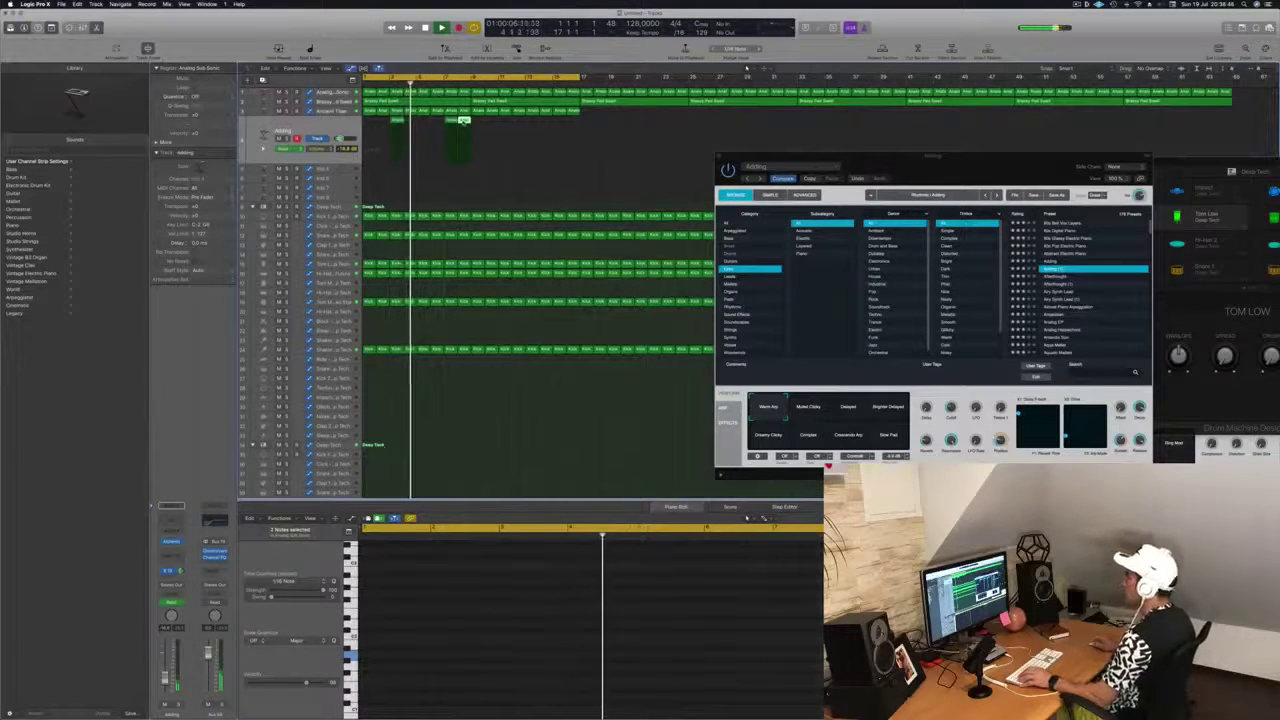
left_click(463, 122)
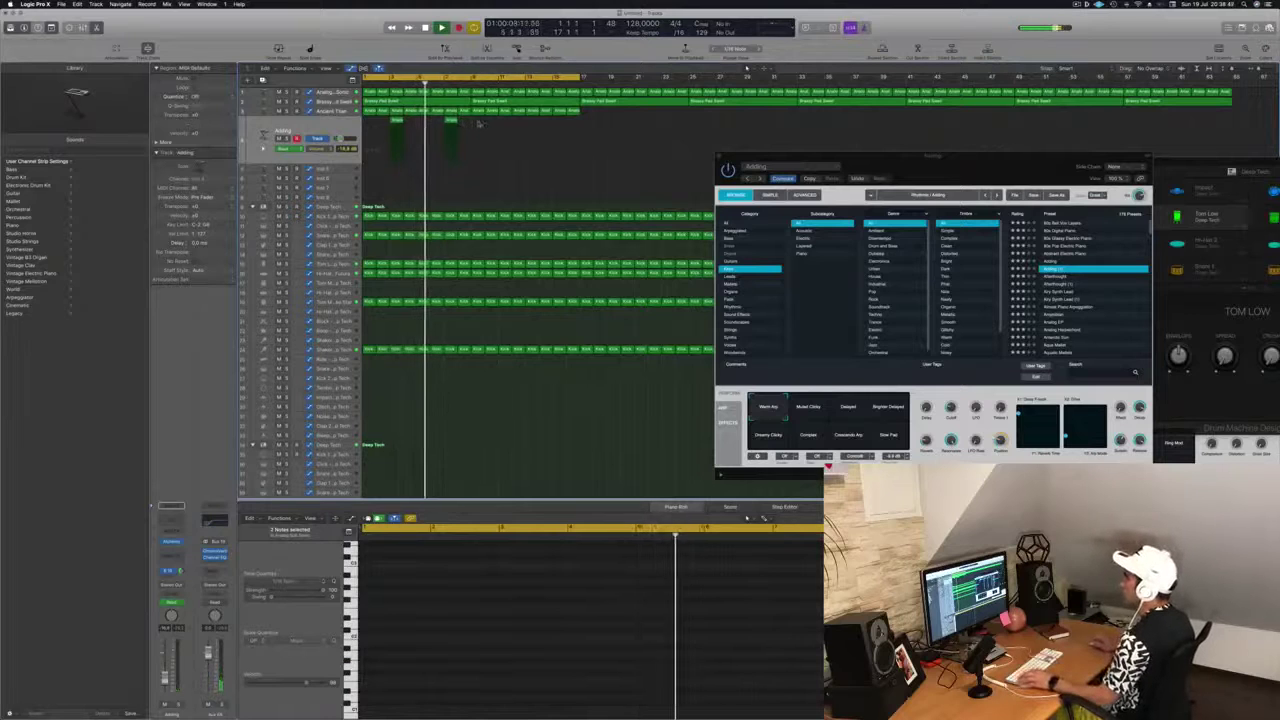
key("super+Left")
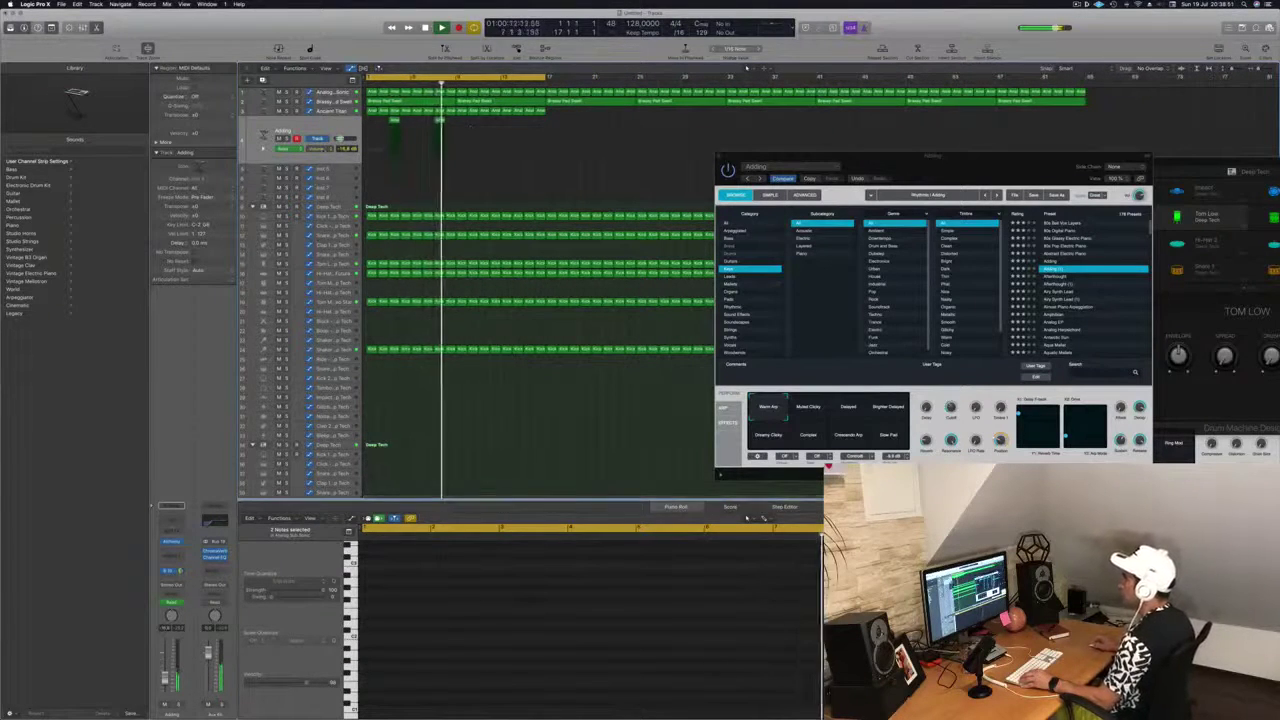
Display the Alchemy Cutoff automation copied onto the Adding track and remove it.
left_click(322, 148)
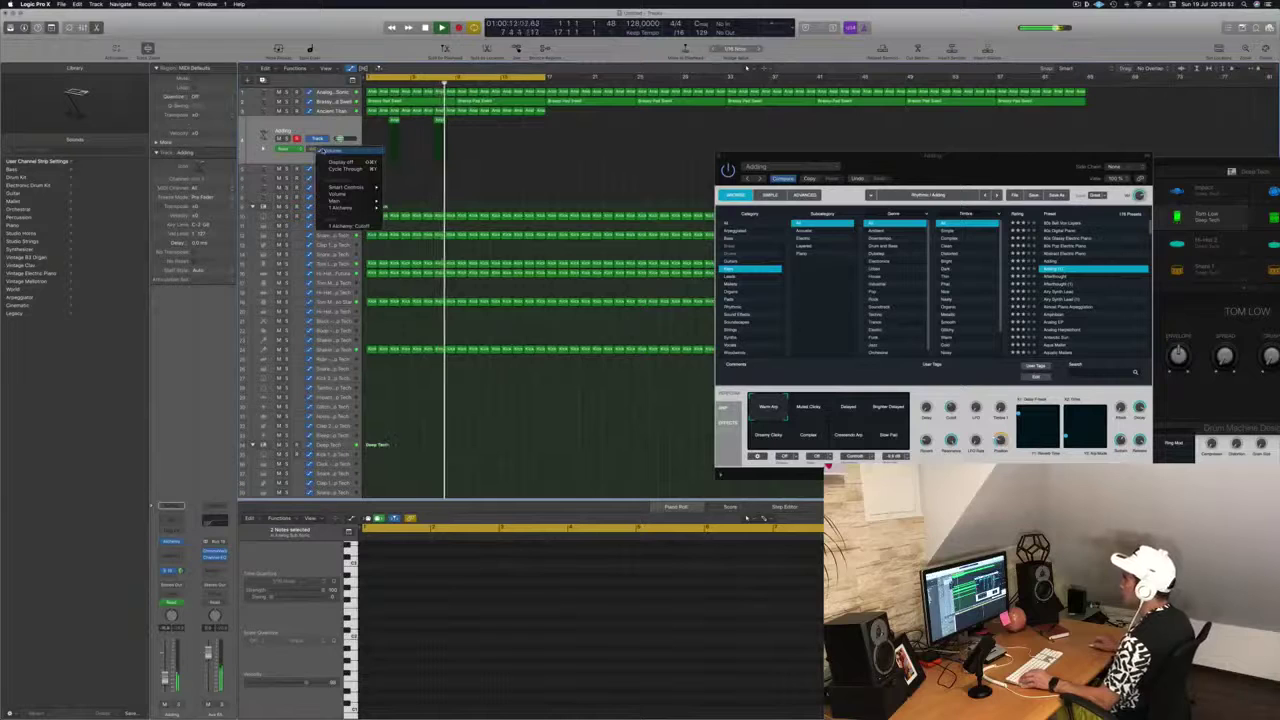
left_click(349, 226)
key("Return")
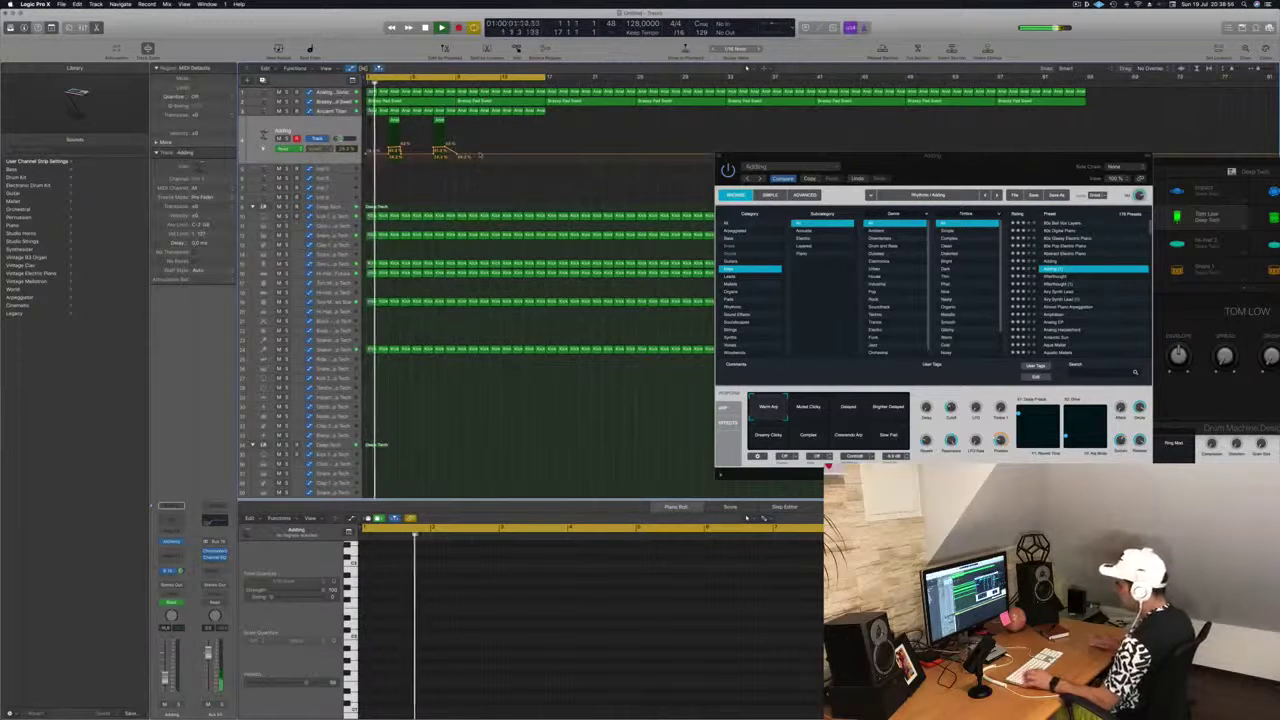
key("a")
key("Return")
Audition other Alchemy Keys presets on the track, including Afterthought (1), Analog Harpsichord and an Aurora Over preset.
left_click(1060, 284)
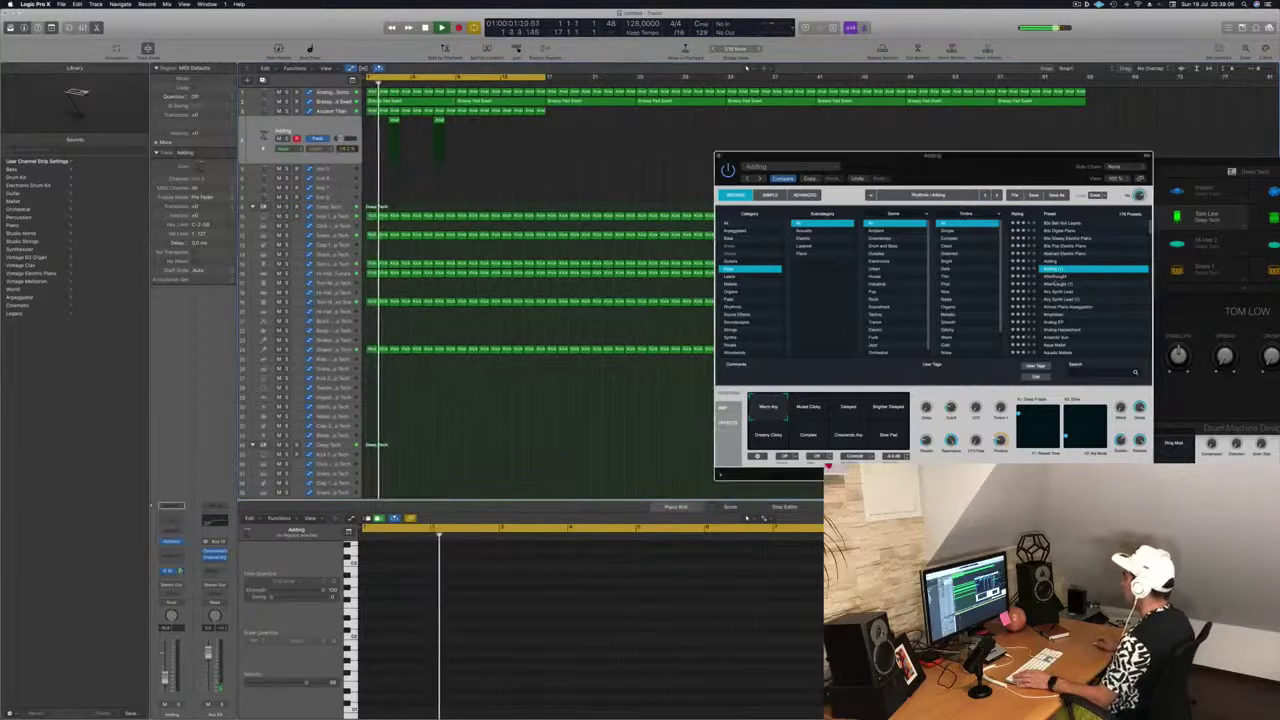
left_click_drag(947, 173, 831, 114)
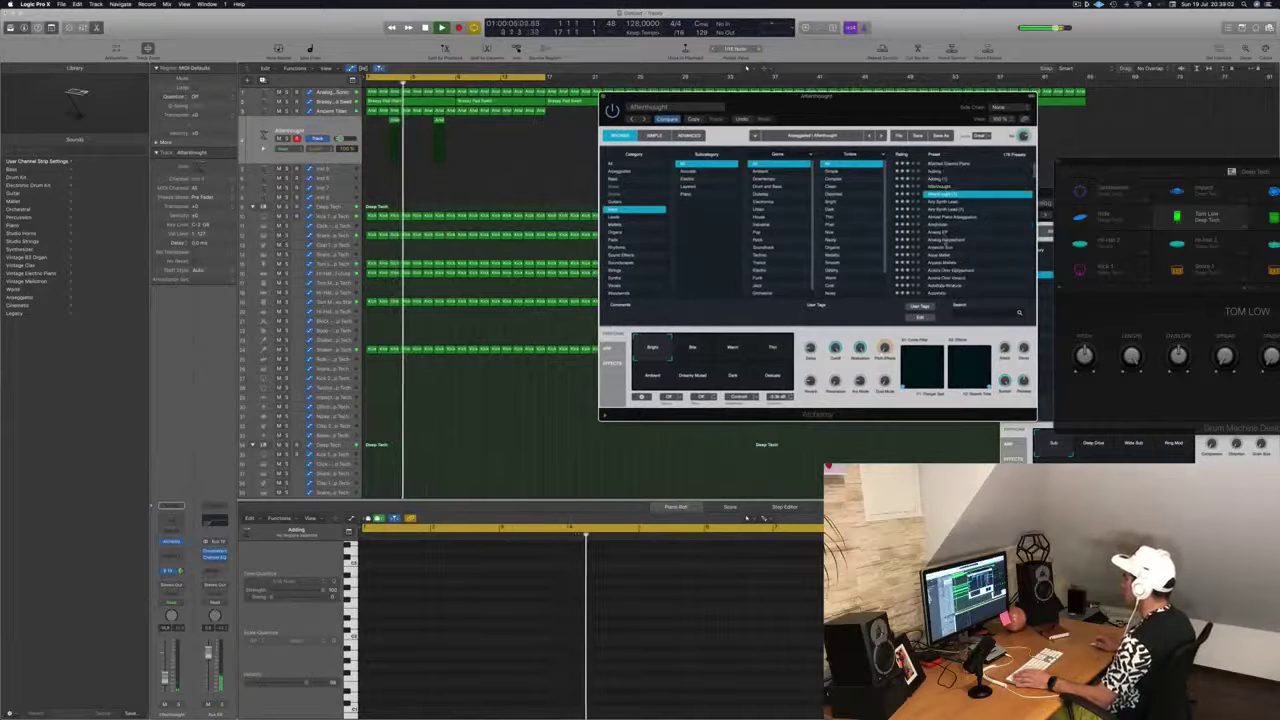
left_click(941, 241)
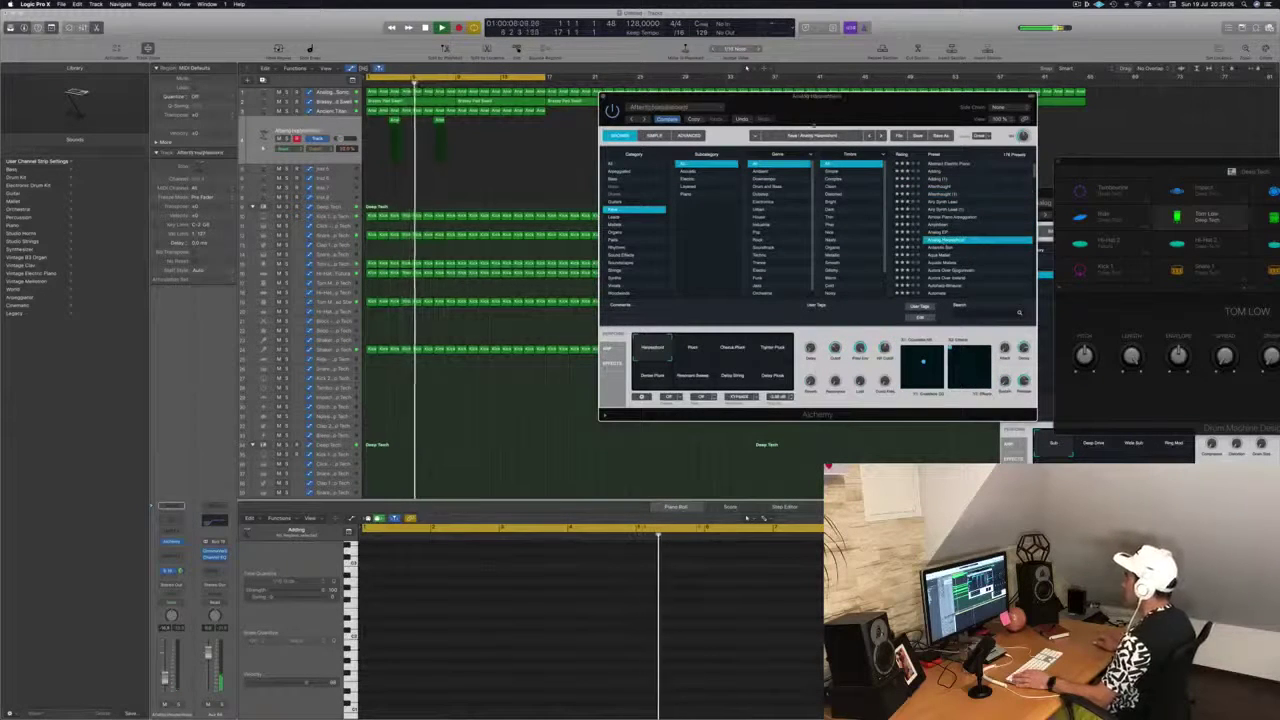
scroll(941, 238, "down", 2)
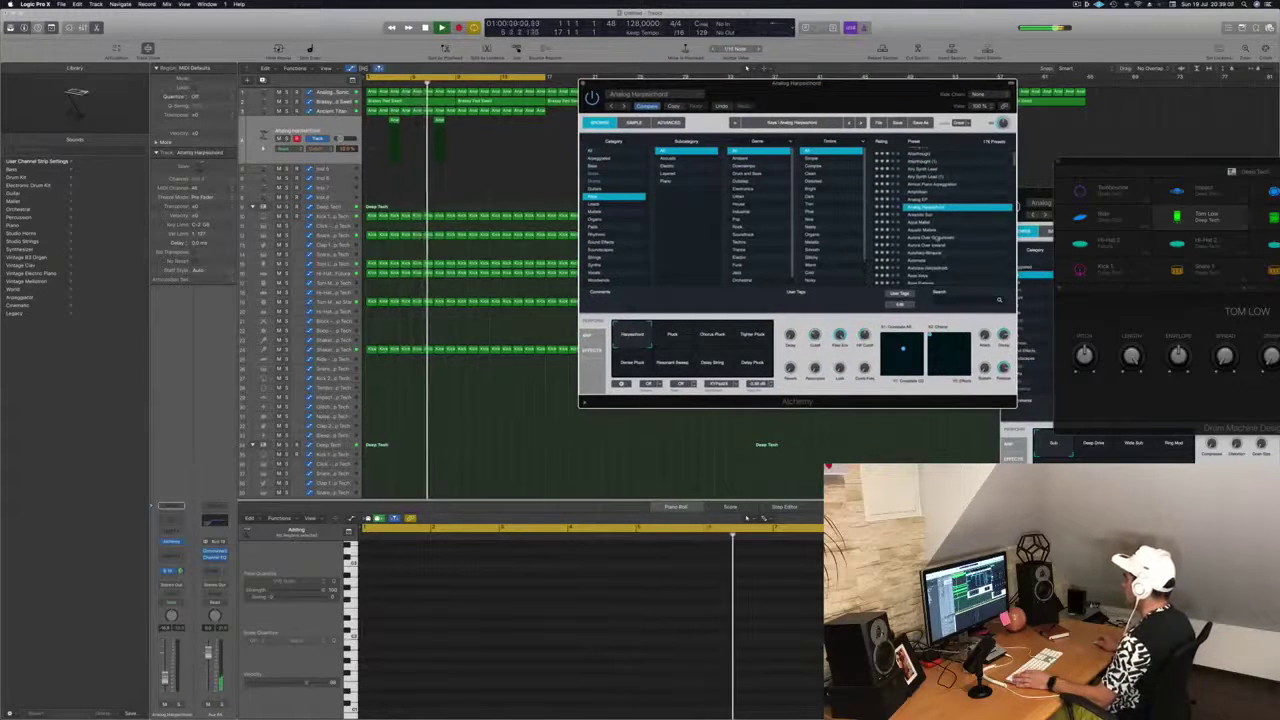
left_click(938, 238)
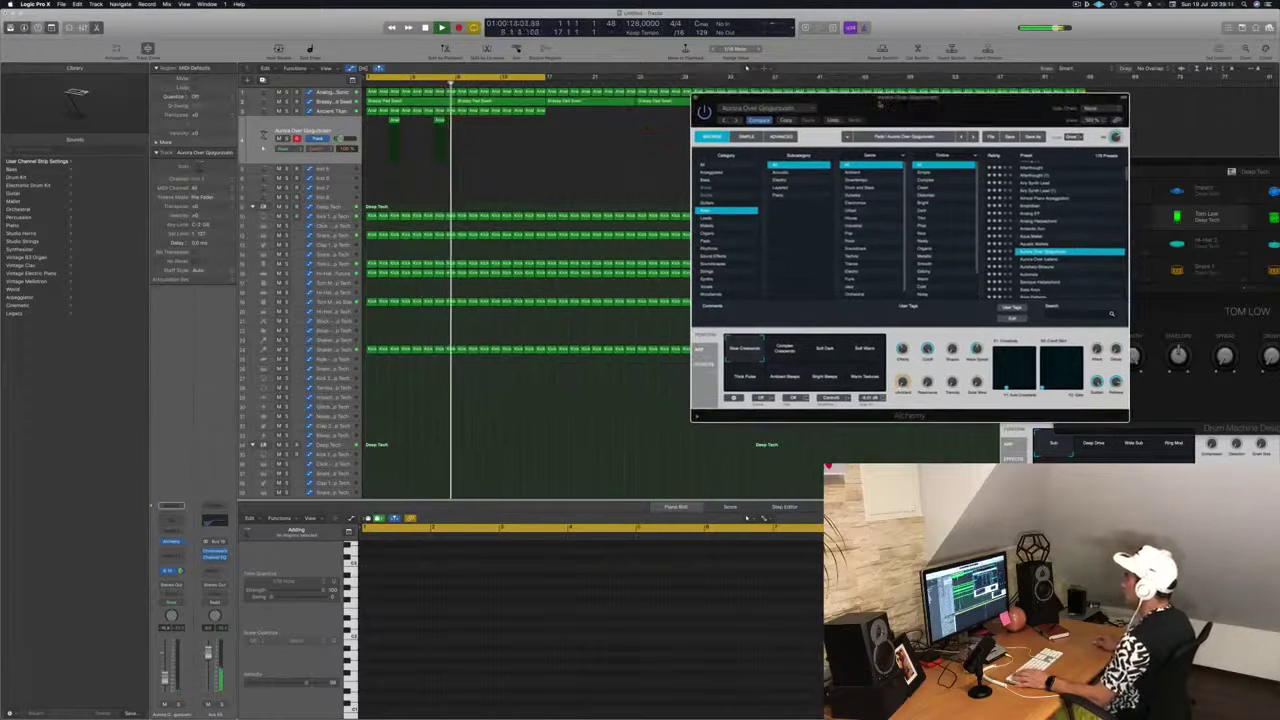
Copy the two regions at bars 3 and 7 to bars 11 and 15 on the same track.
key("Return")
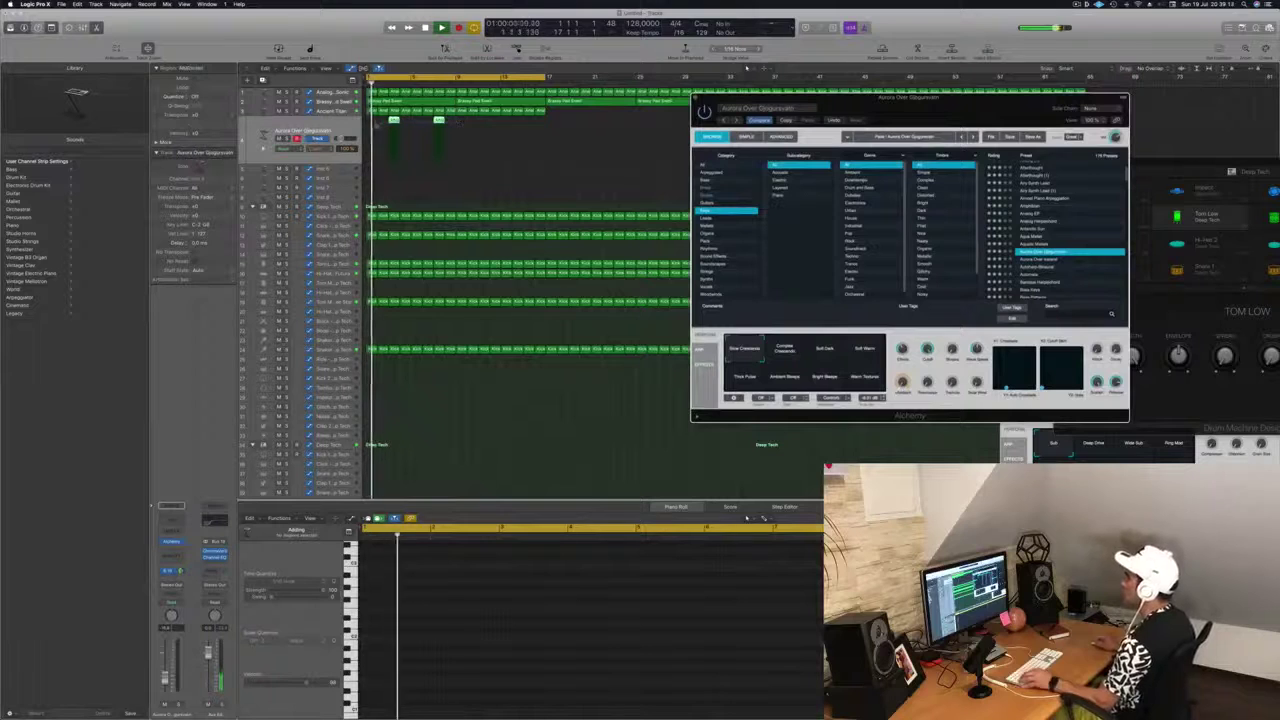
left_click(394, 120)
left_click_drag(394, 120, 485, 128)
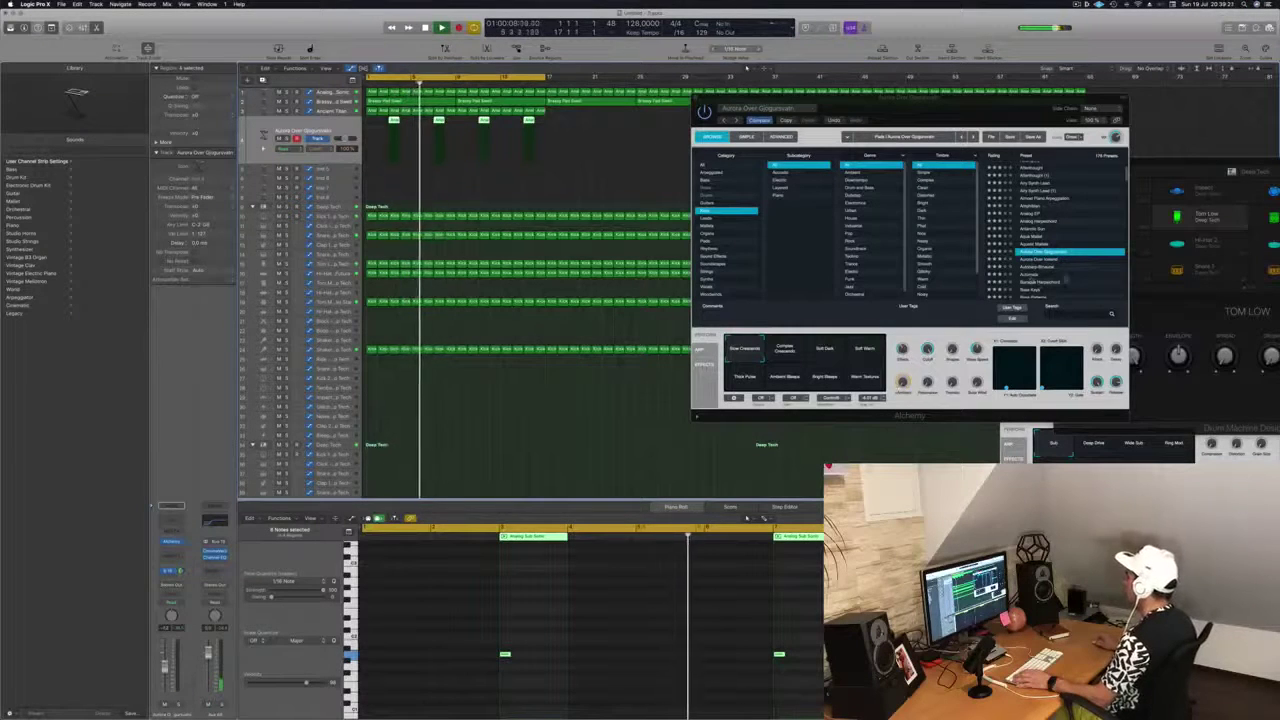
Load the Alchemy Keys preset Bird Song on the track and replay the loop from the start.
scroll(1062, 249, "down", 4)
left_click(1033, 243)
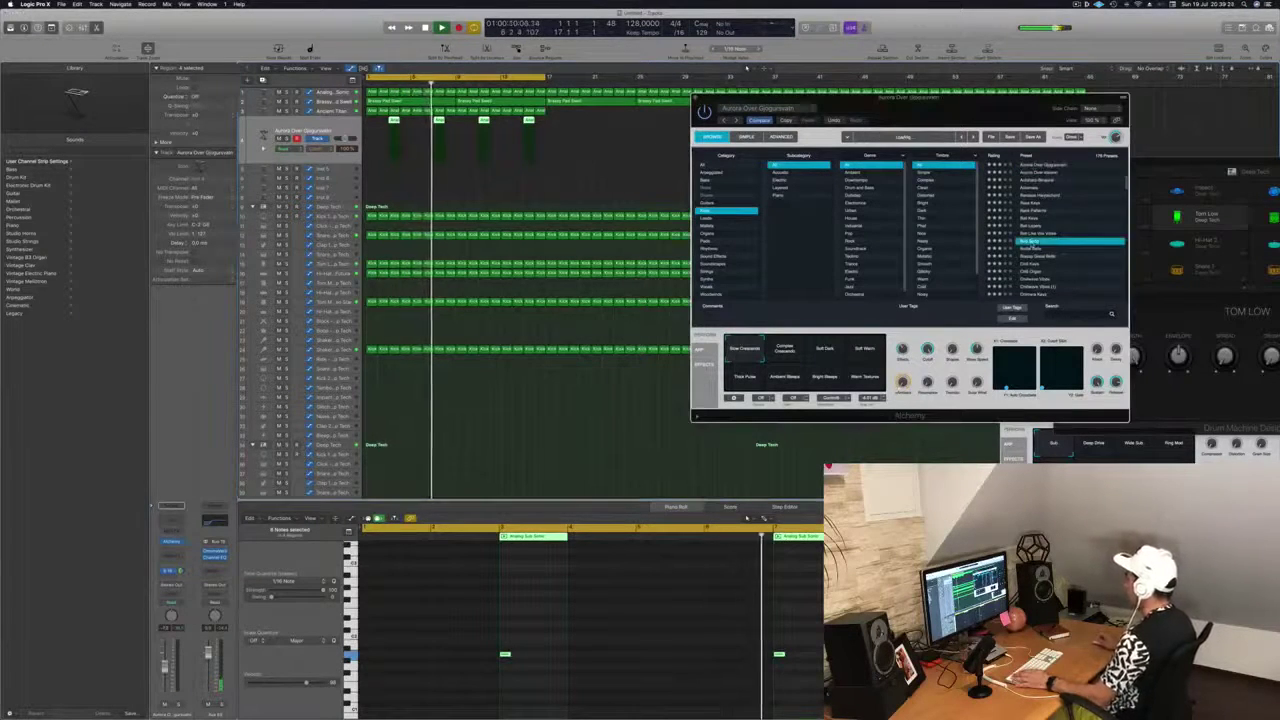
left_click_drag(977, 115, 960, 160)
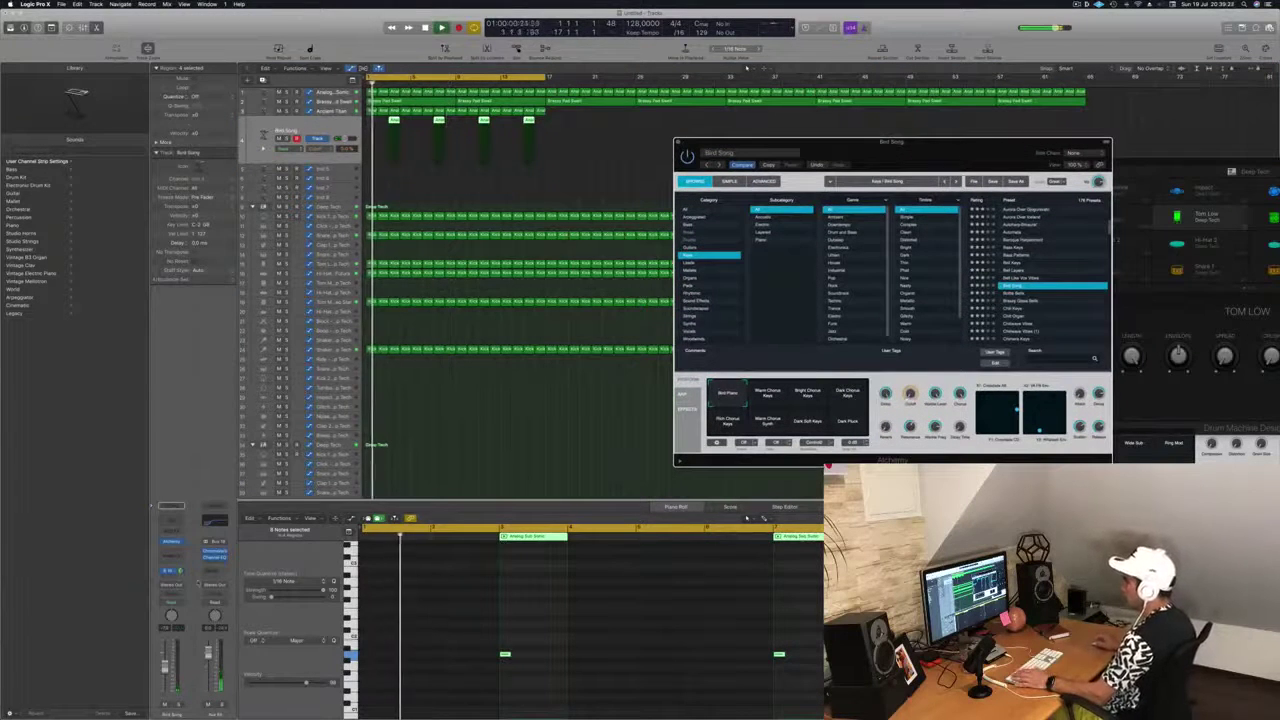
left_click(600, 420)
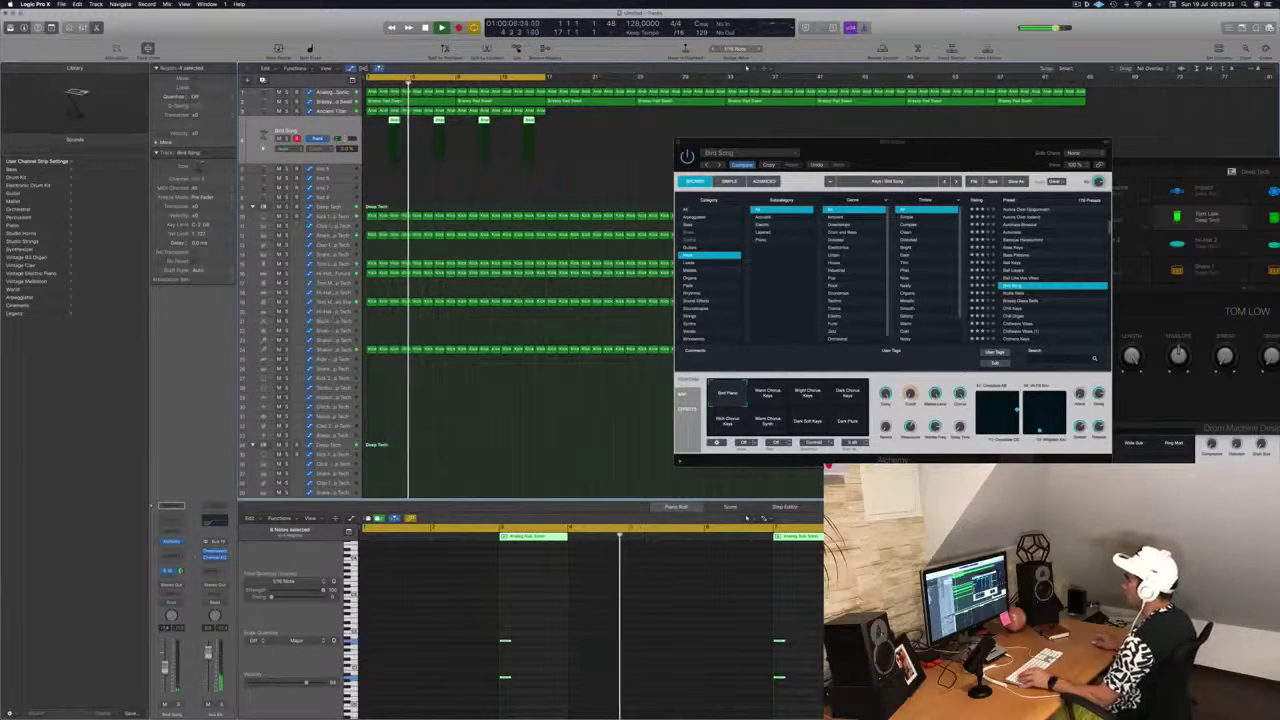
key("Return")
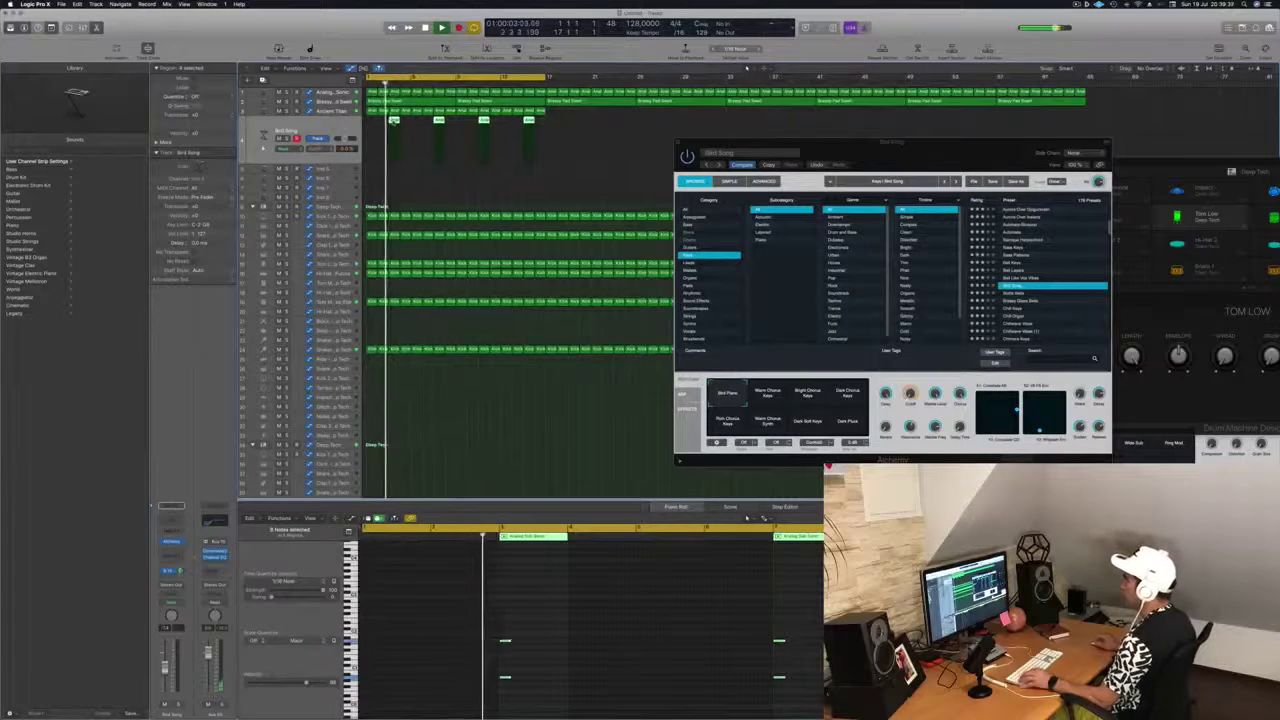
Copy the four Bird Song regions to Inst 5 two bars later and add a Bus 19 send to that track.
left_click_drag(394, 120, 418, 172)
left_click(340, 170)
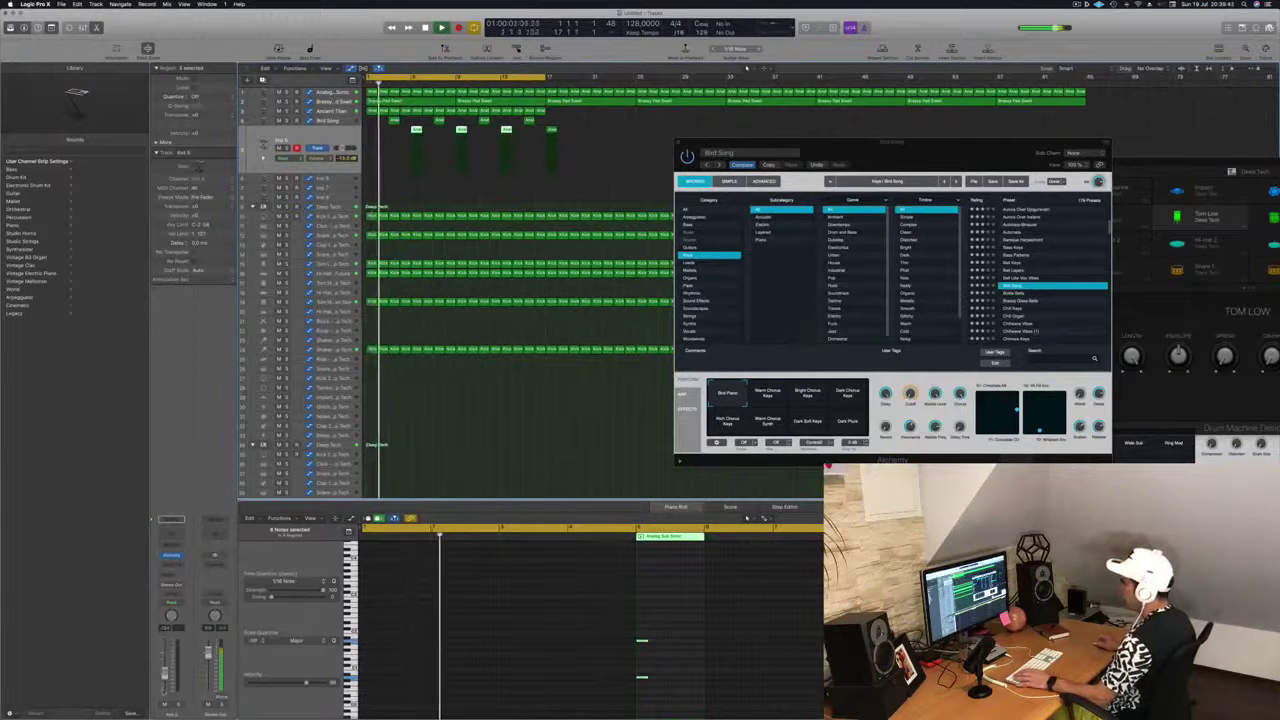
left_click(171, 576)
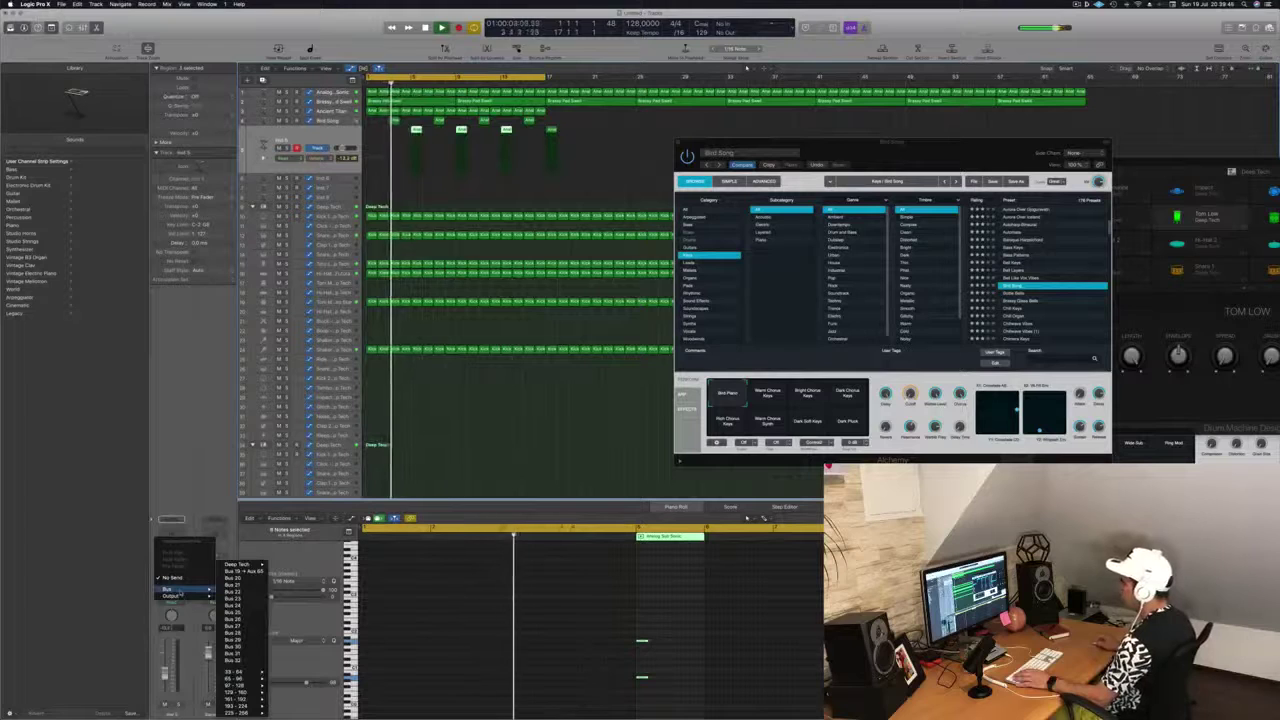
left_click(233, 584)
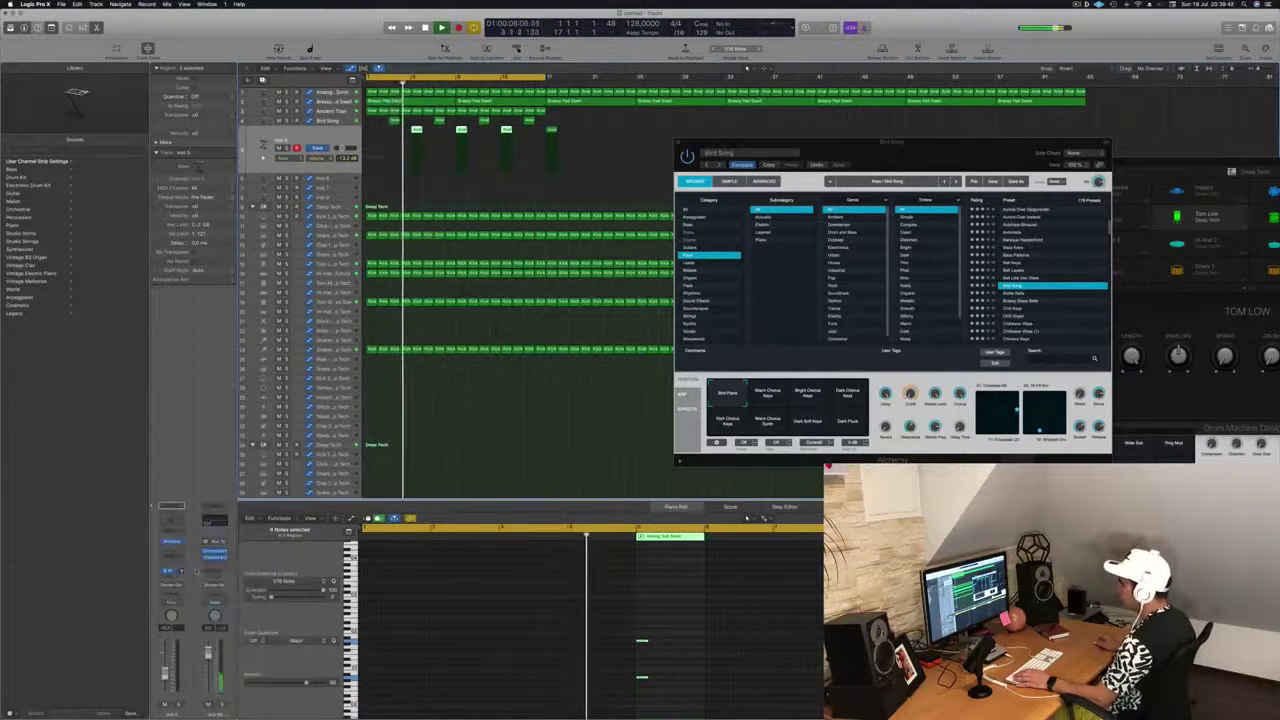
key("Return")
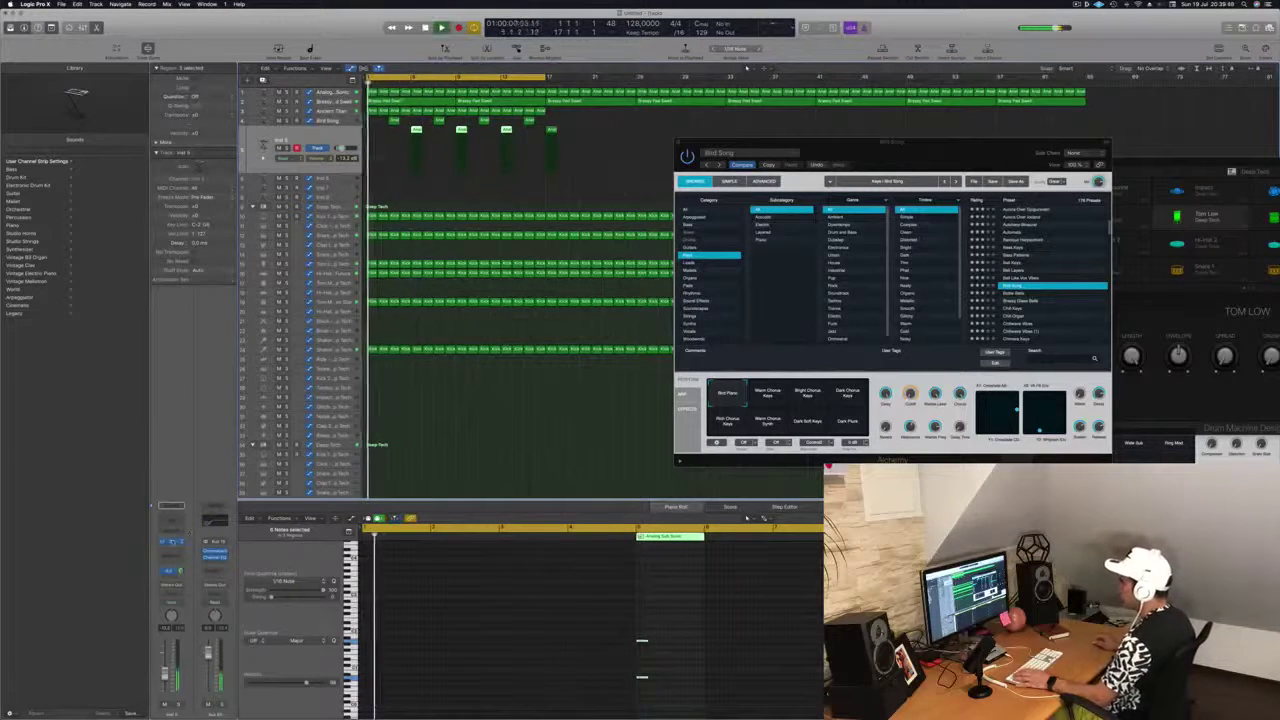
Load The Lost Chord from Alchemy's Organs category on Inst 5 and reselect the Bird Song track.
left_click(171, 541)
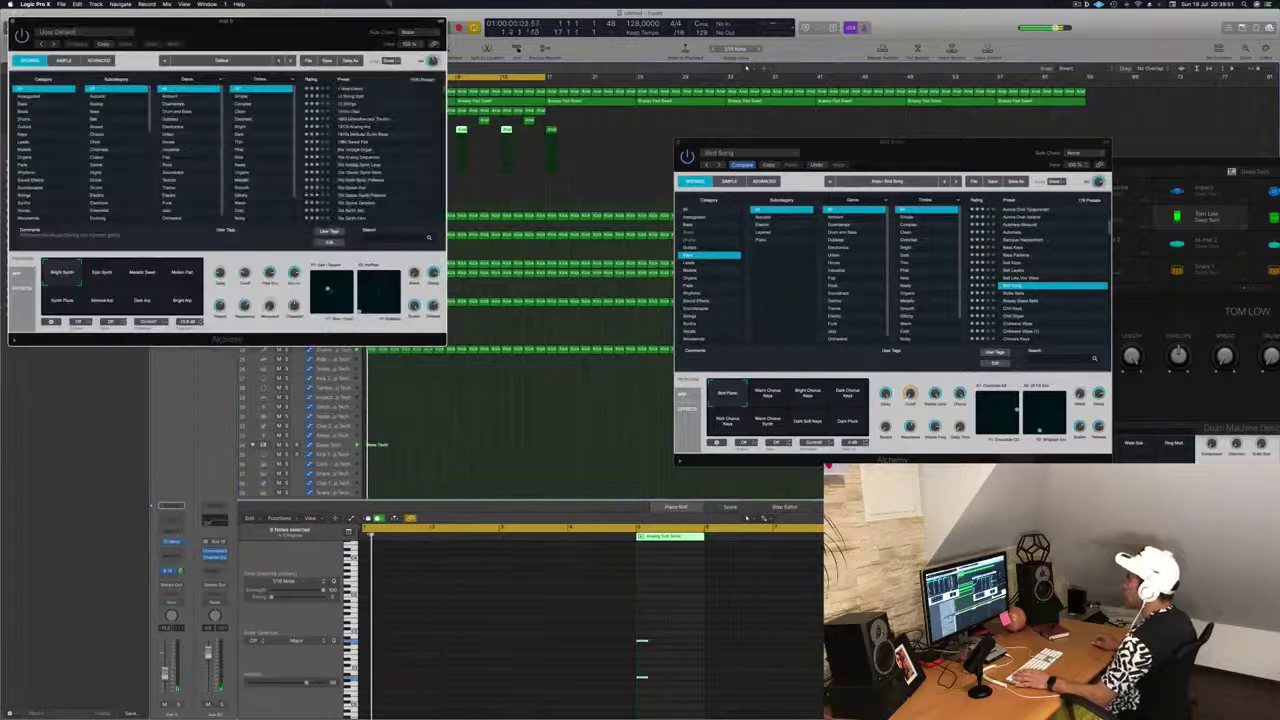
left_click_drag(190, 21, 726, 137)
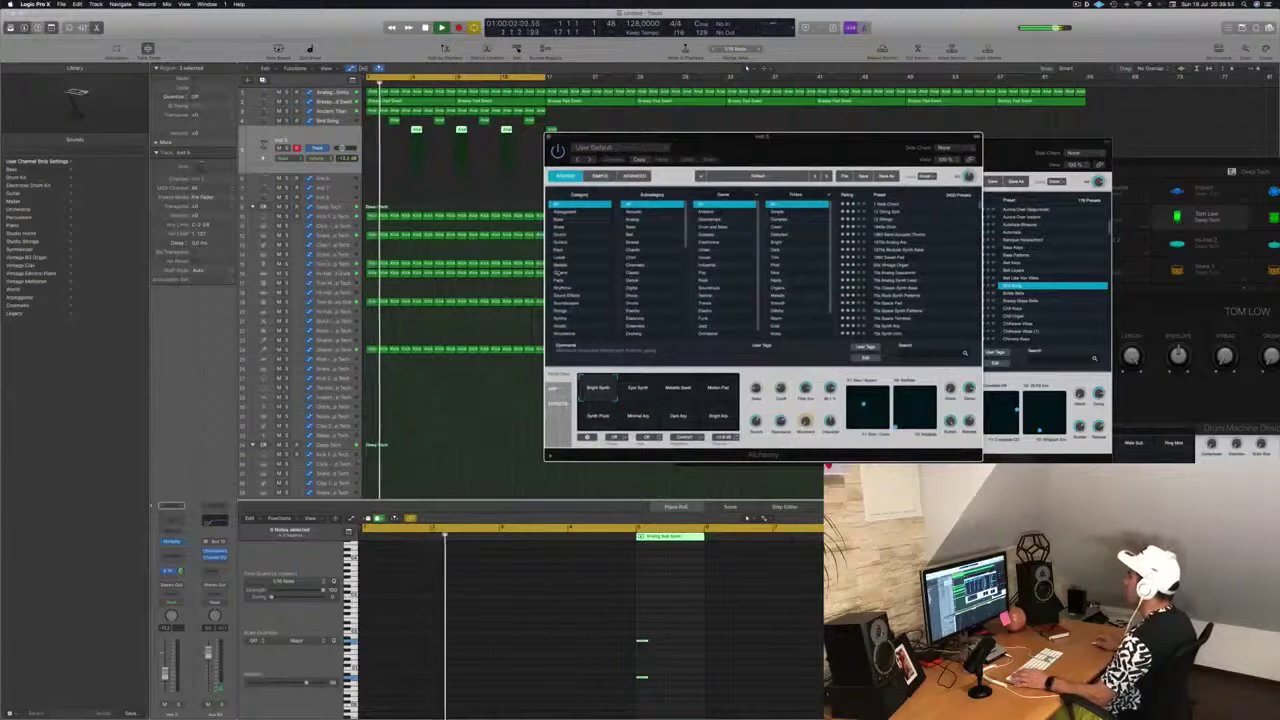
left_click(559, 274)
left_click(886, 288)
left_click_drag(858, 142, 933, 125)
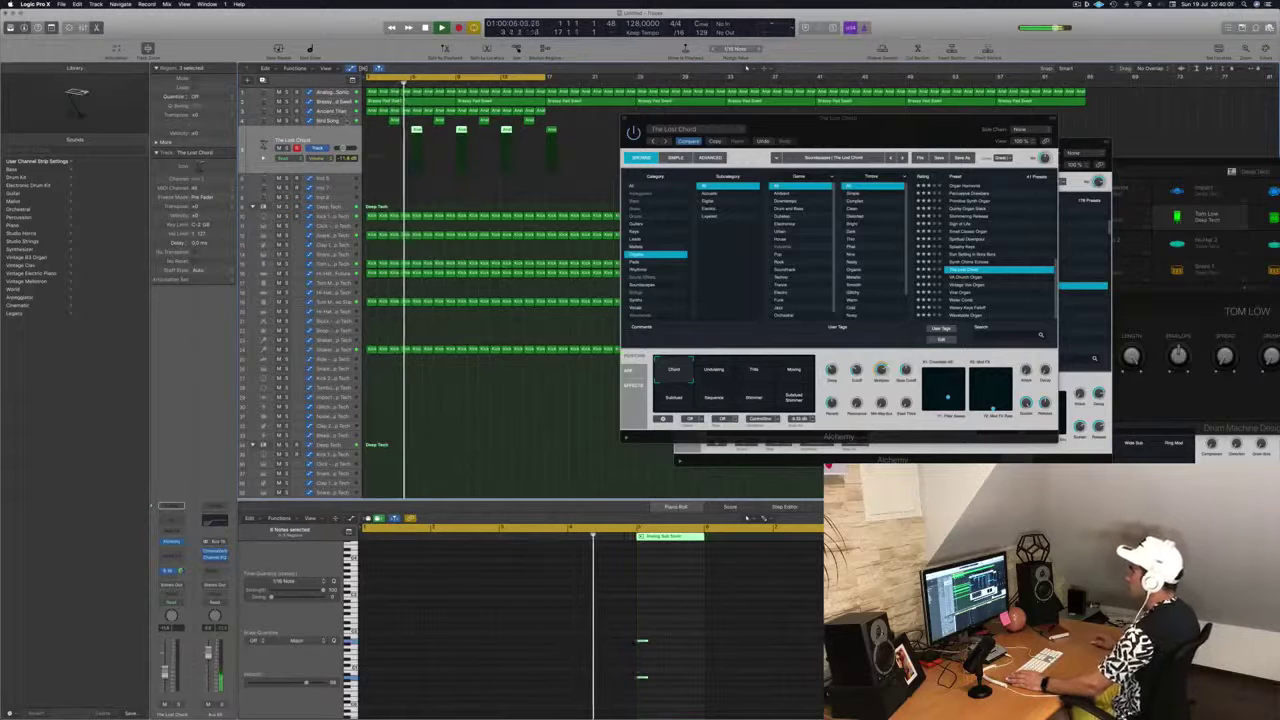
key("Up")
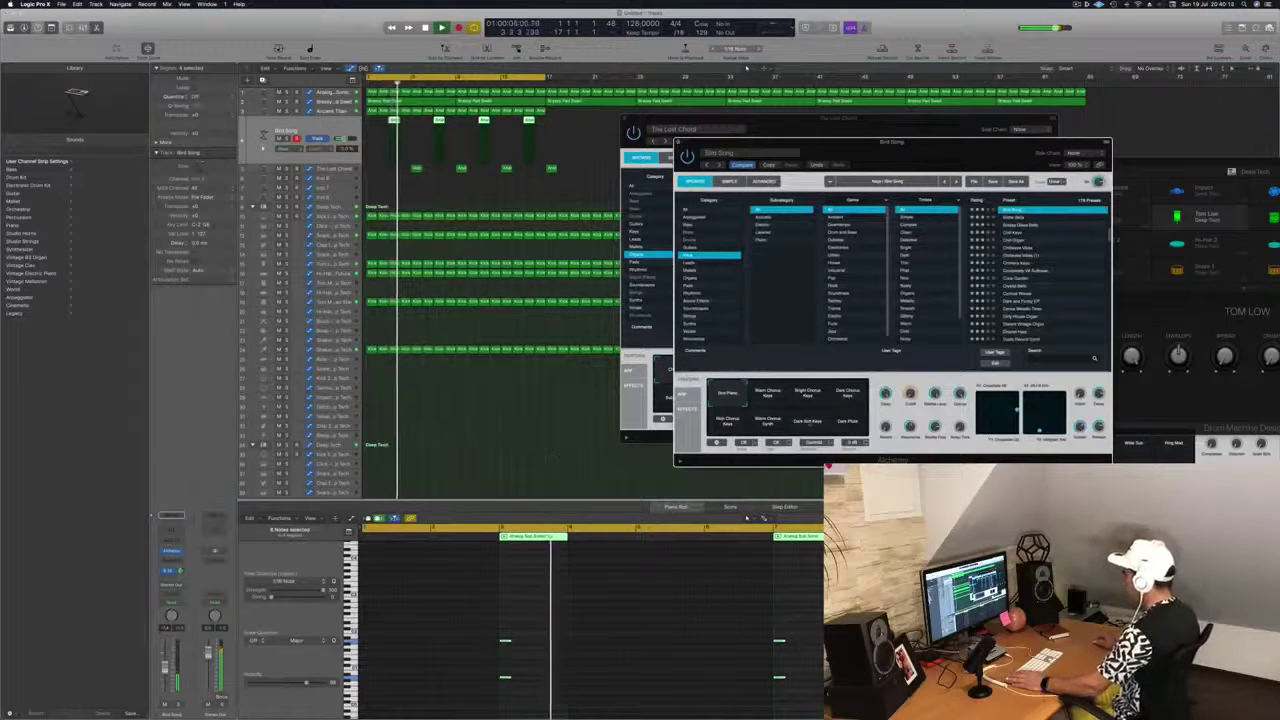
Compare Bird Song's Bright Chorus Keys snapshot with Bird Piano, keep Bird Piano, lower its cutoff slightly and close the instrument window.
left_click(807, 394)
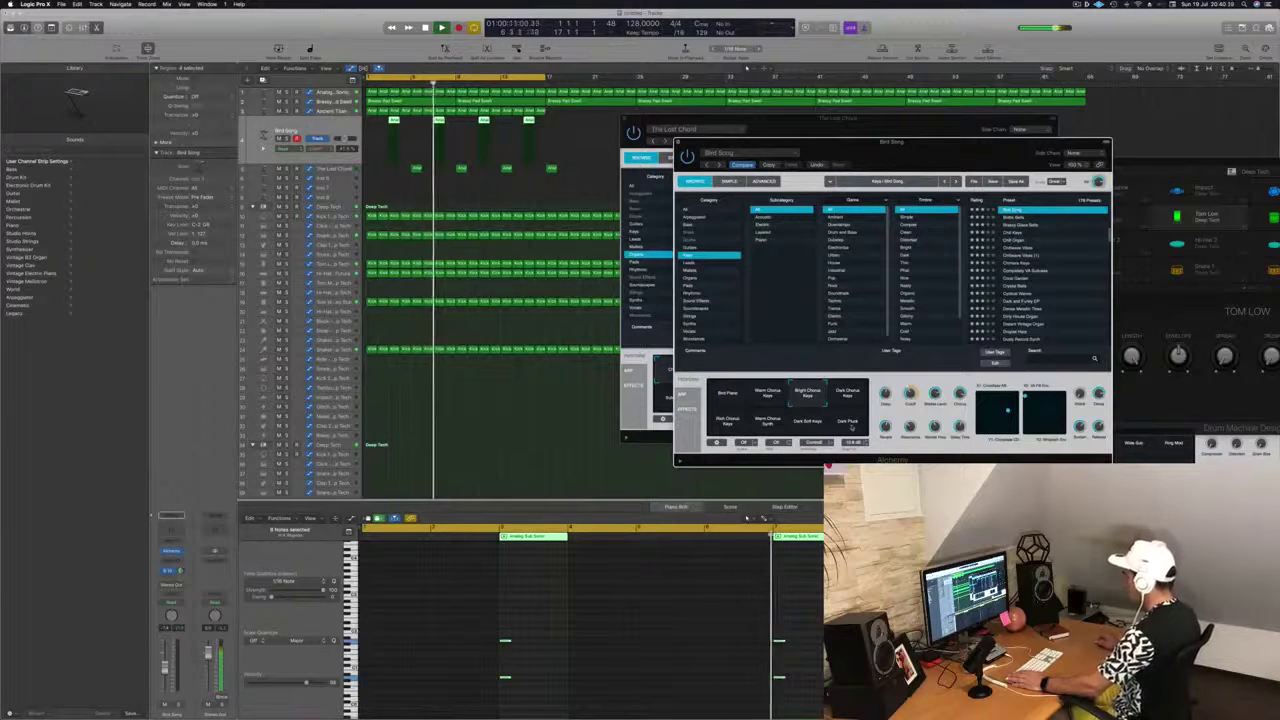
left_click(712, 397)
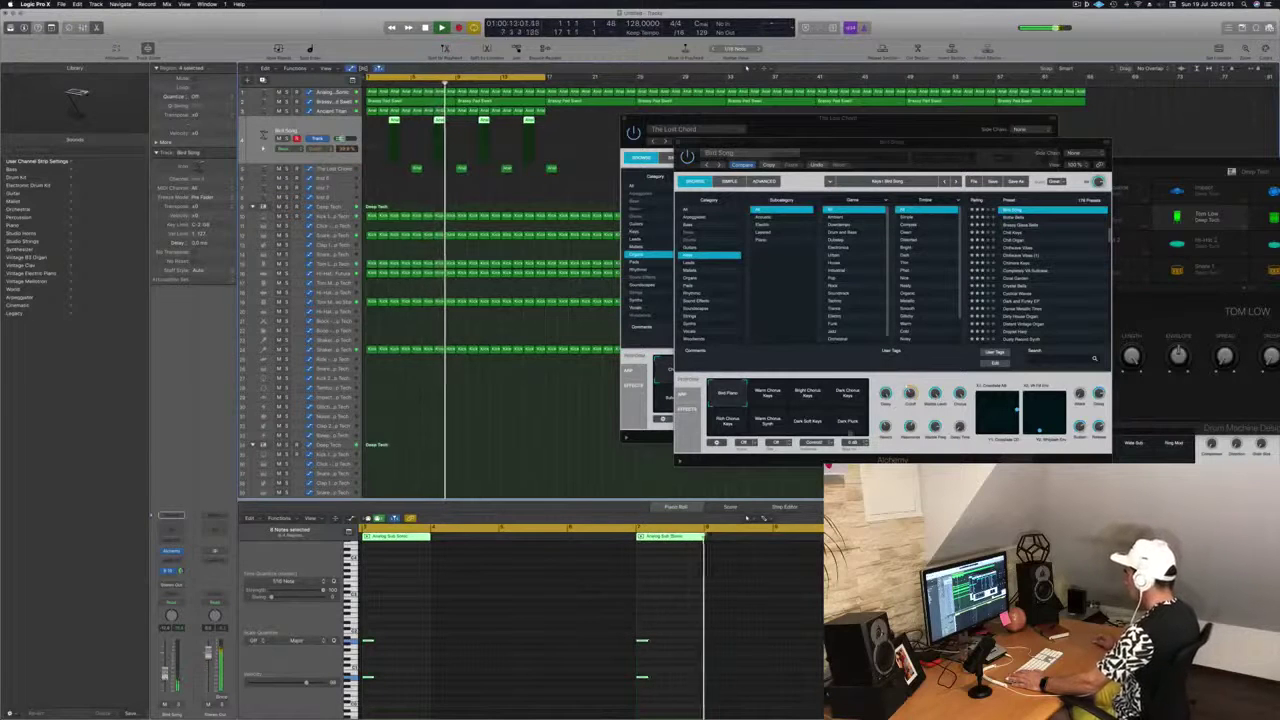
left_click_drag(911, 394, 910, 399)
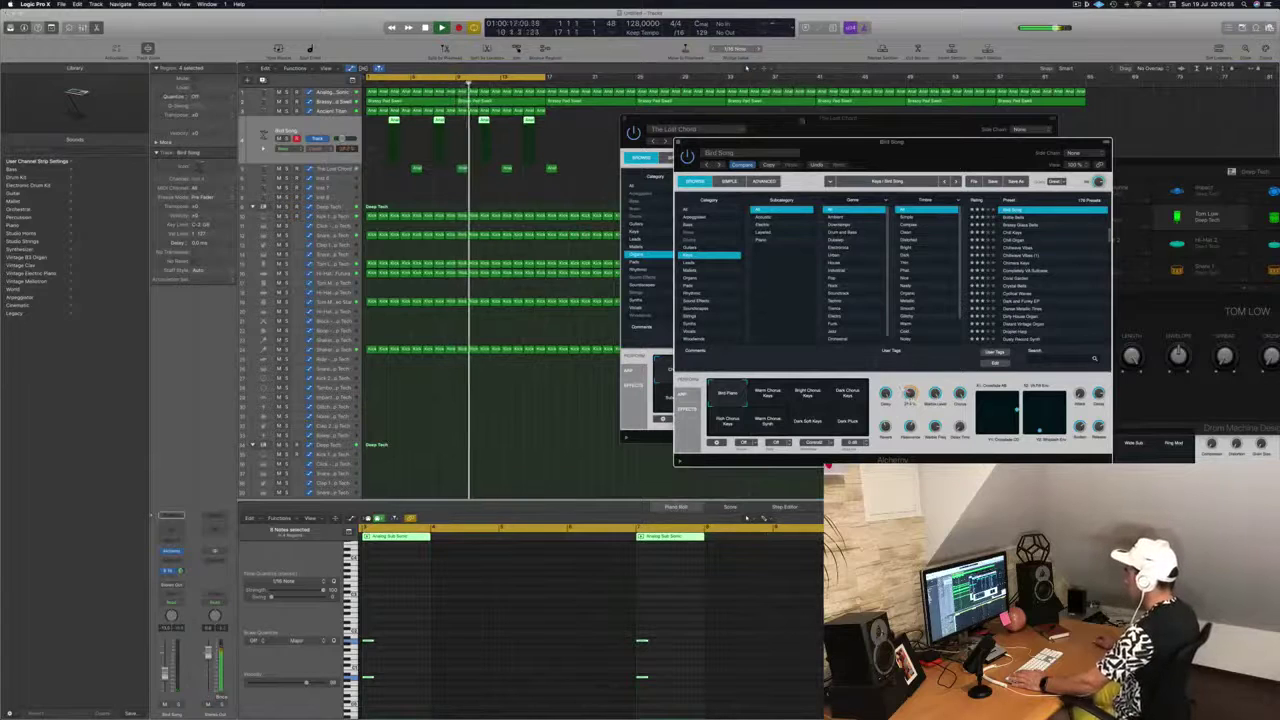
left_click(678, 142)
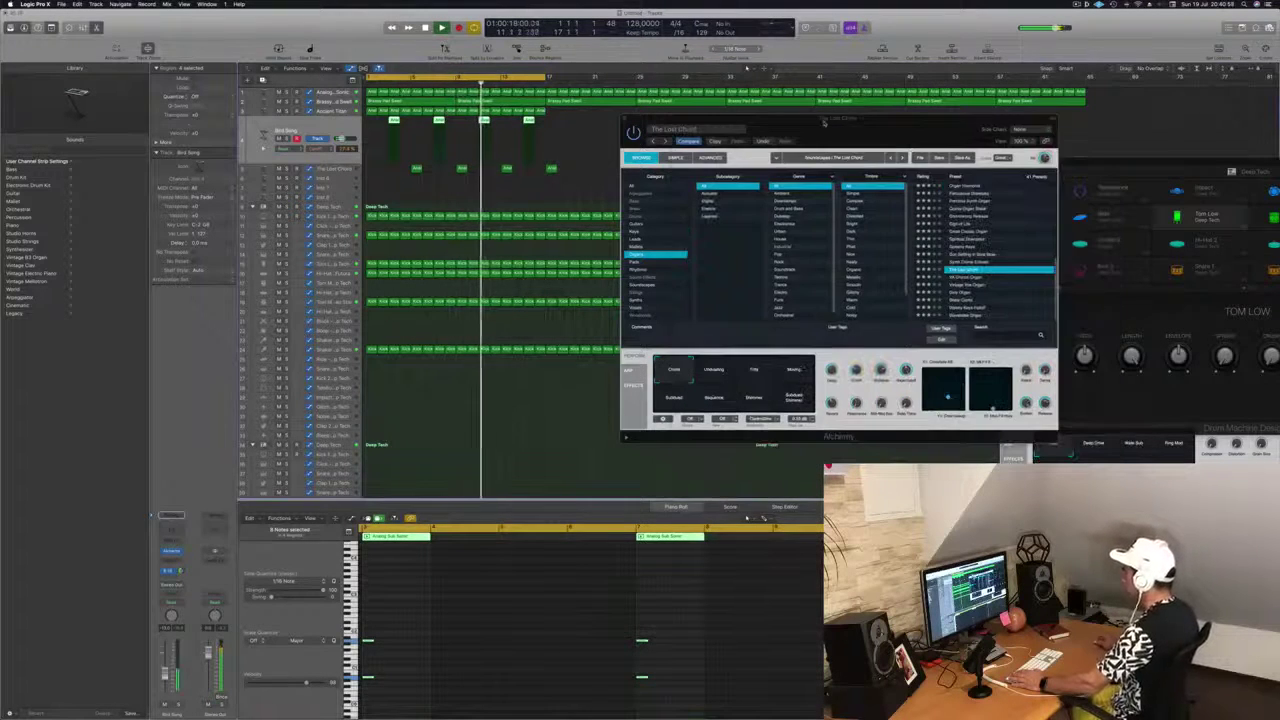
Select The Lost Chord track and raise its Alchemy cutoff slightly, with the instrument window moved aside.
left_click_drag(821, 121, 918, 110)
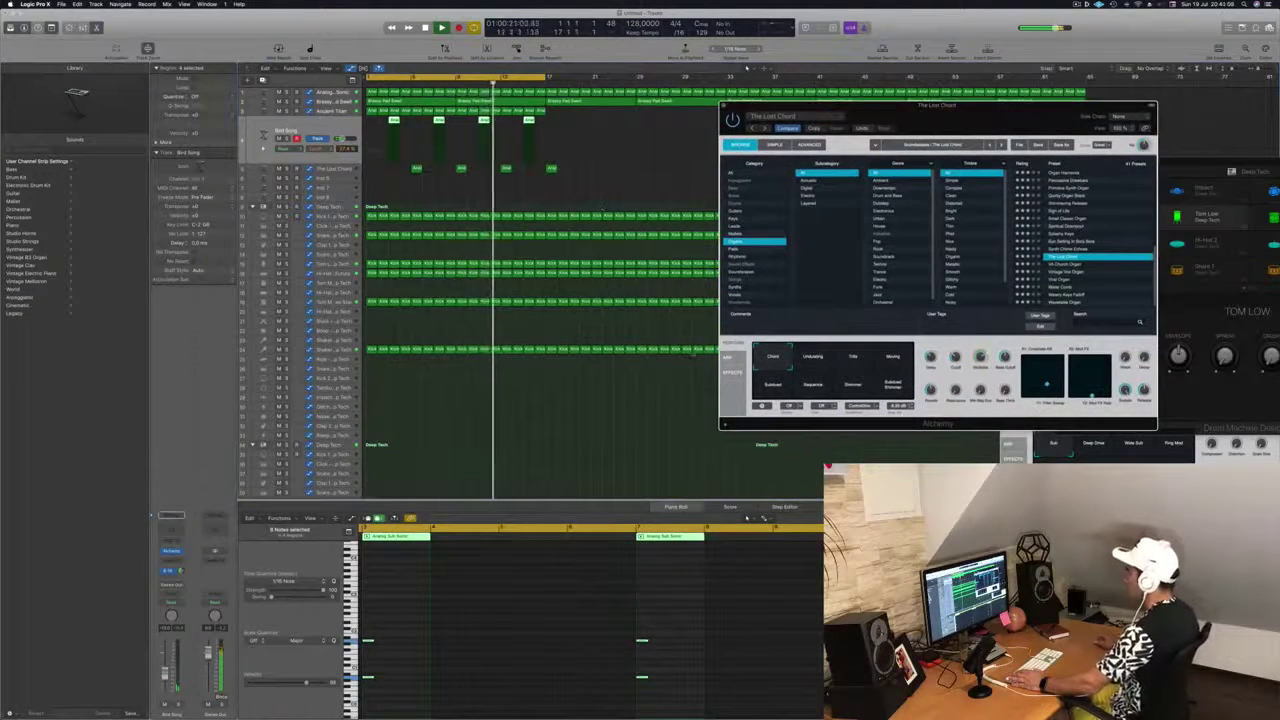
left_click(338, 169)
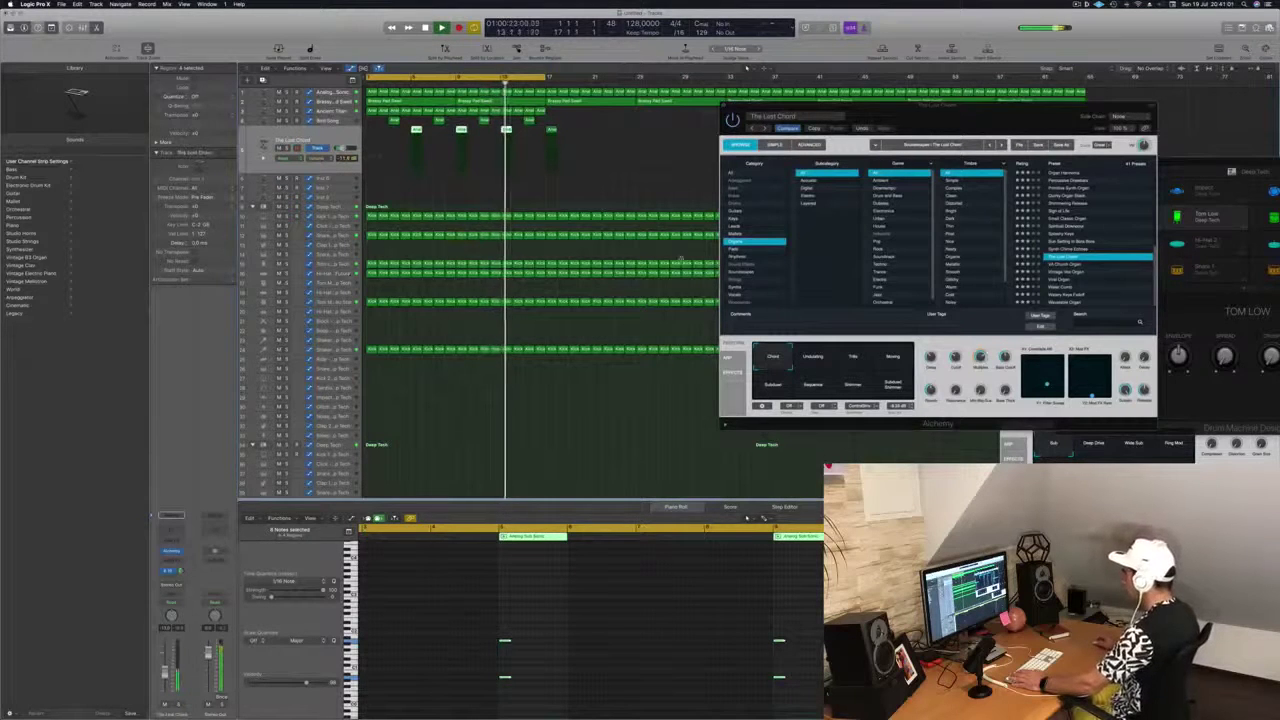
left_click_drag(955, 358, 956, 354)
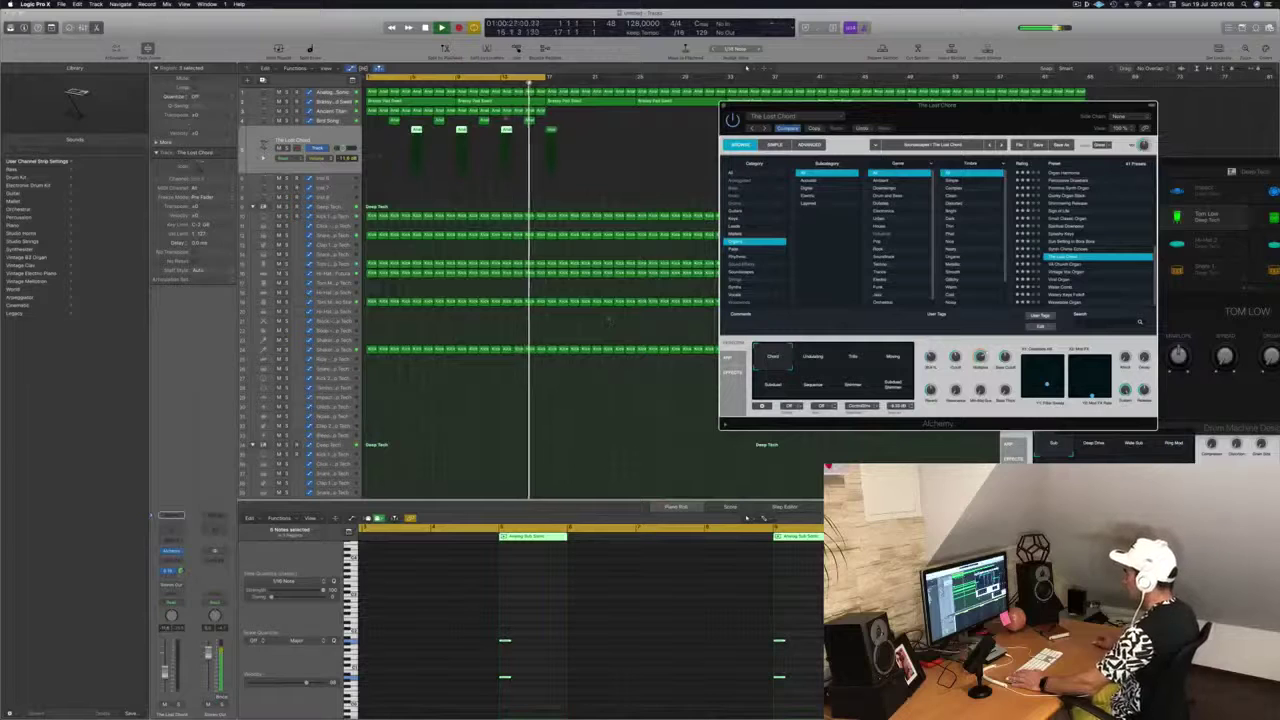
Copy a The Lost Chord region to bar 1 of its track and select the track's first four regions.
left_click(383, 145)
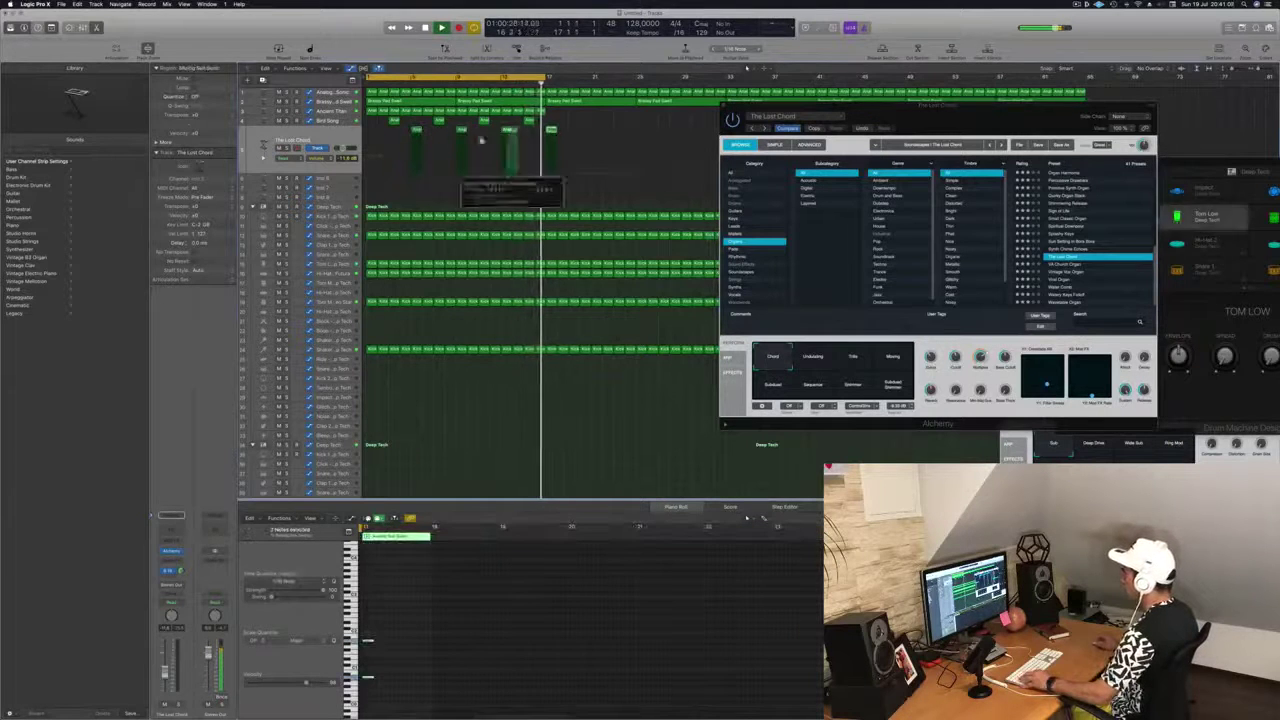
key("Return")
key("space")
left_click(417, 143, "shift")
left_click(461, 143, "shift")
key("space")
key("space")
left_click(507, 143, "shift")
Raise The Lost Chord track's volume and replay the loop from the start.
left_click_drag(165, 672, 165, 668)
key("space")
key("space")
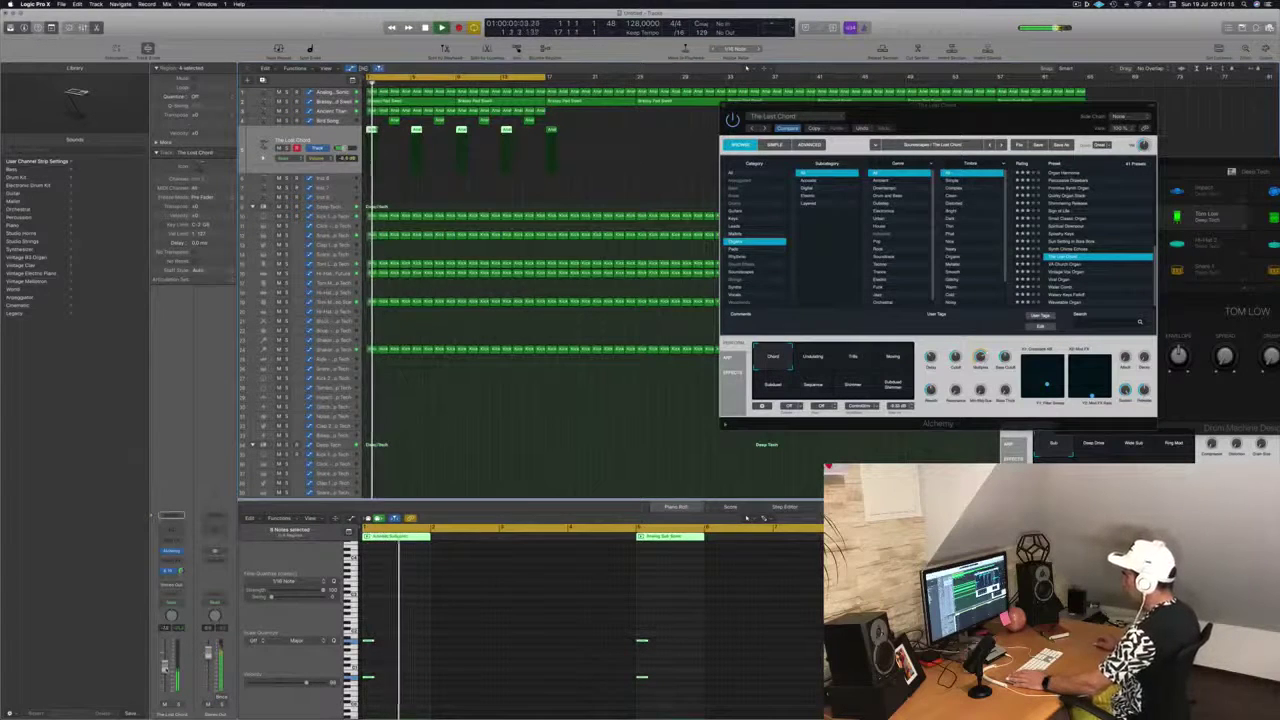
Add a second bus send to The Lost Chord track and insert a Stereo Delay on the new aux channel.
left_click(172, 578)
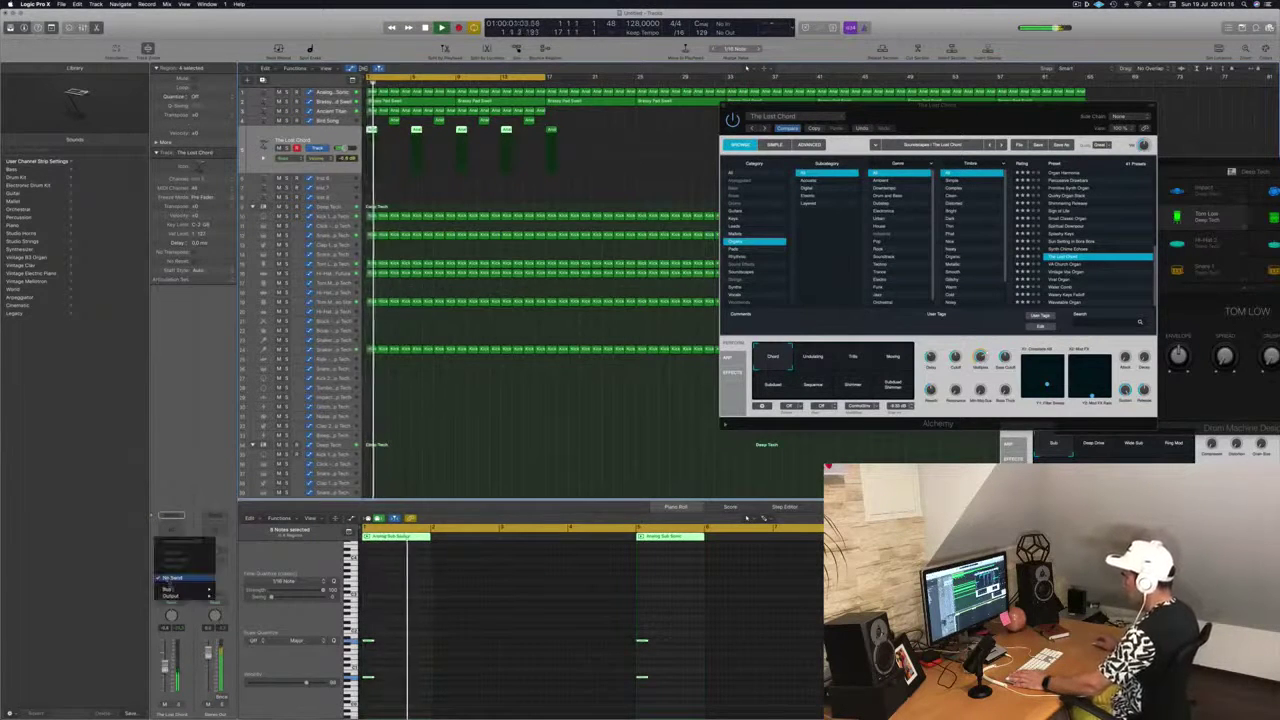
mouse_move(175, 589)
left_click(240, 574)
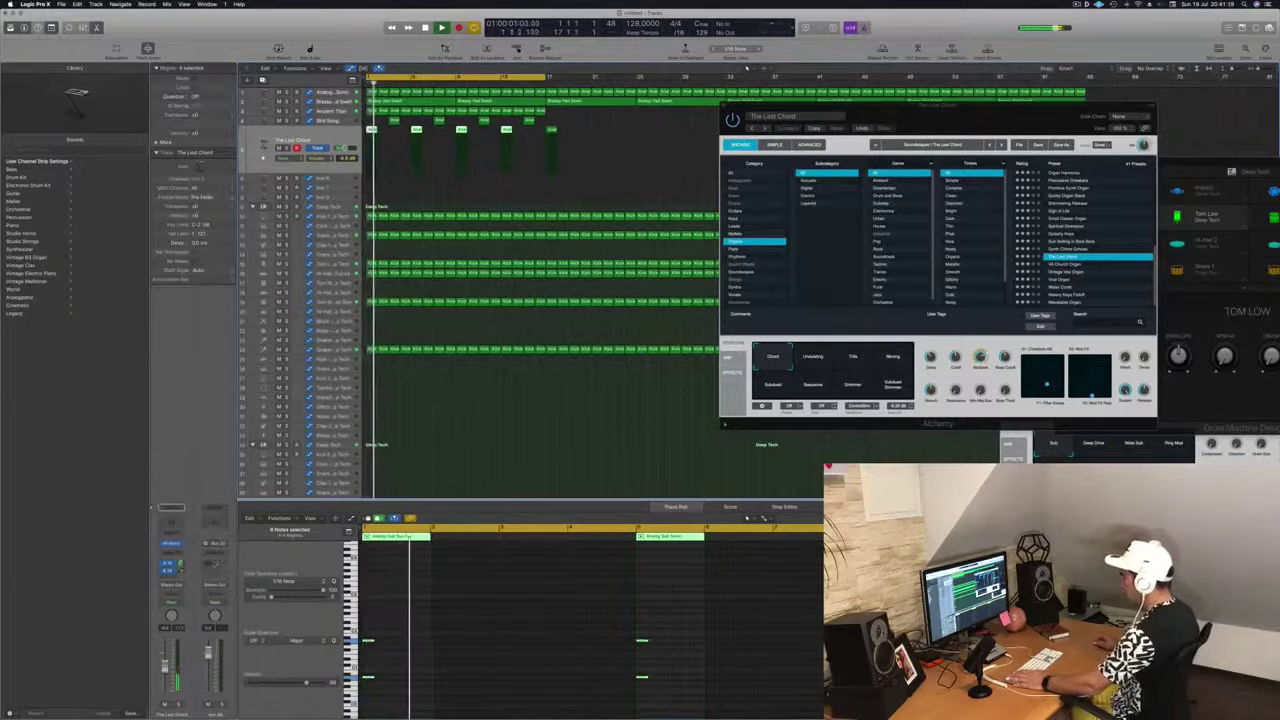
left_click(217, 554)
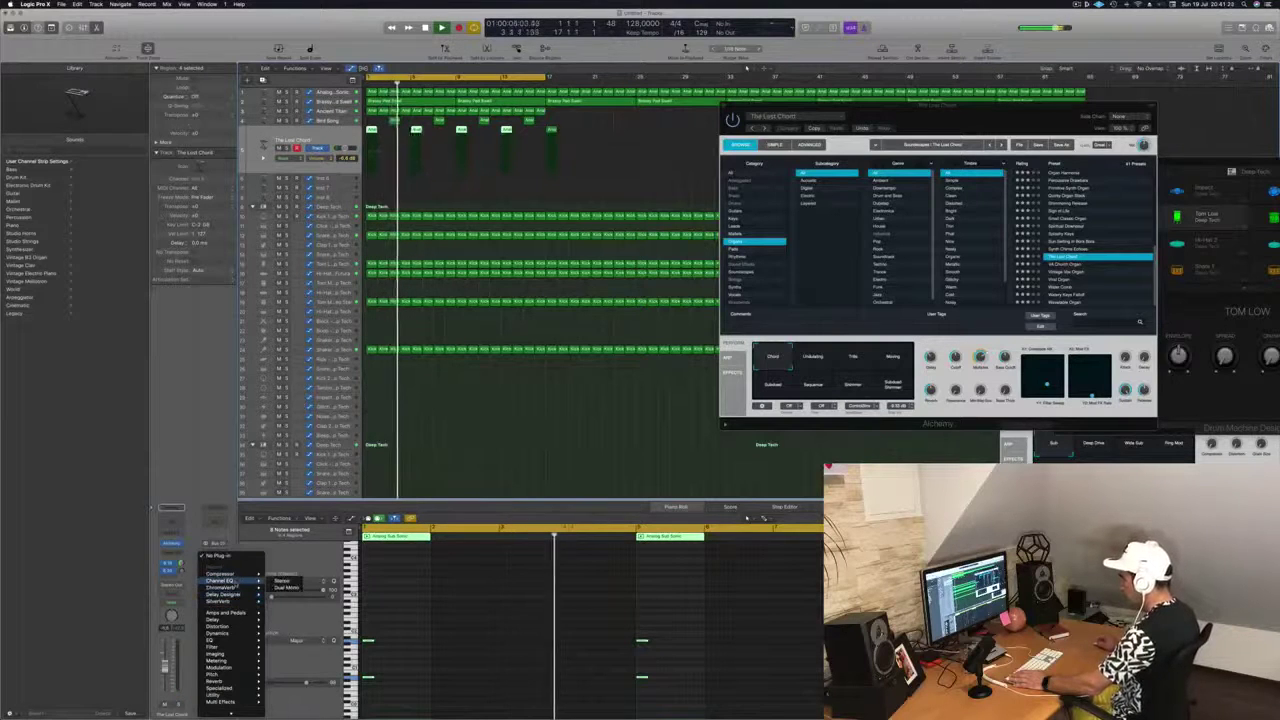
mouse_move(230, 619)
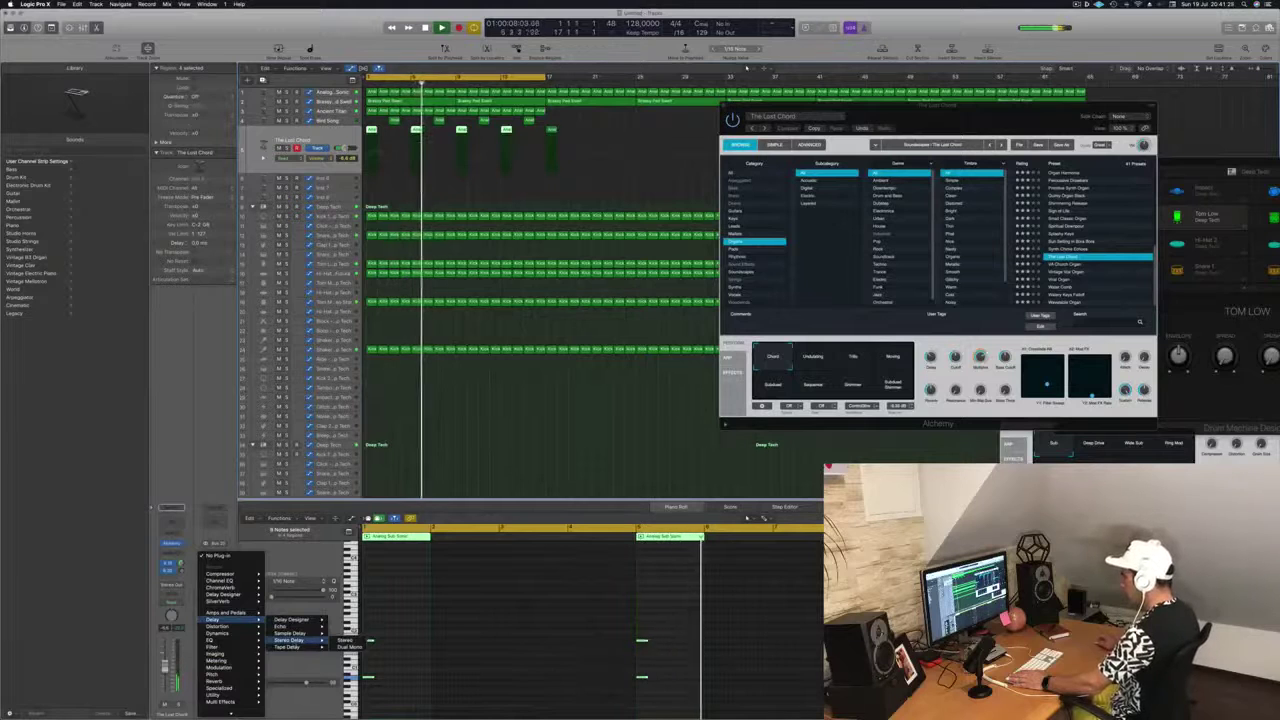
left_click(290, 640)
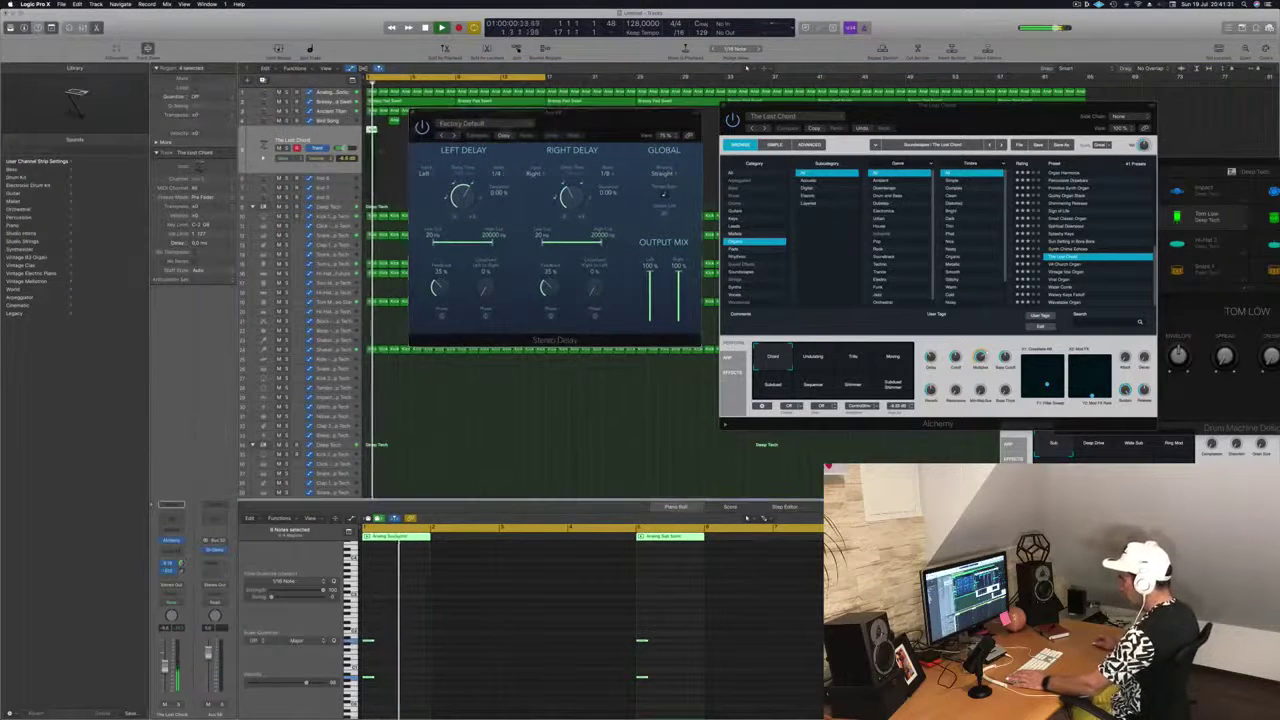
Browse the Stereo Delay presets from the loop start, load Dual 1/8 Note and move the delay window aside.
key("Return")
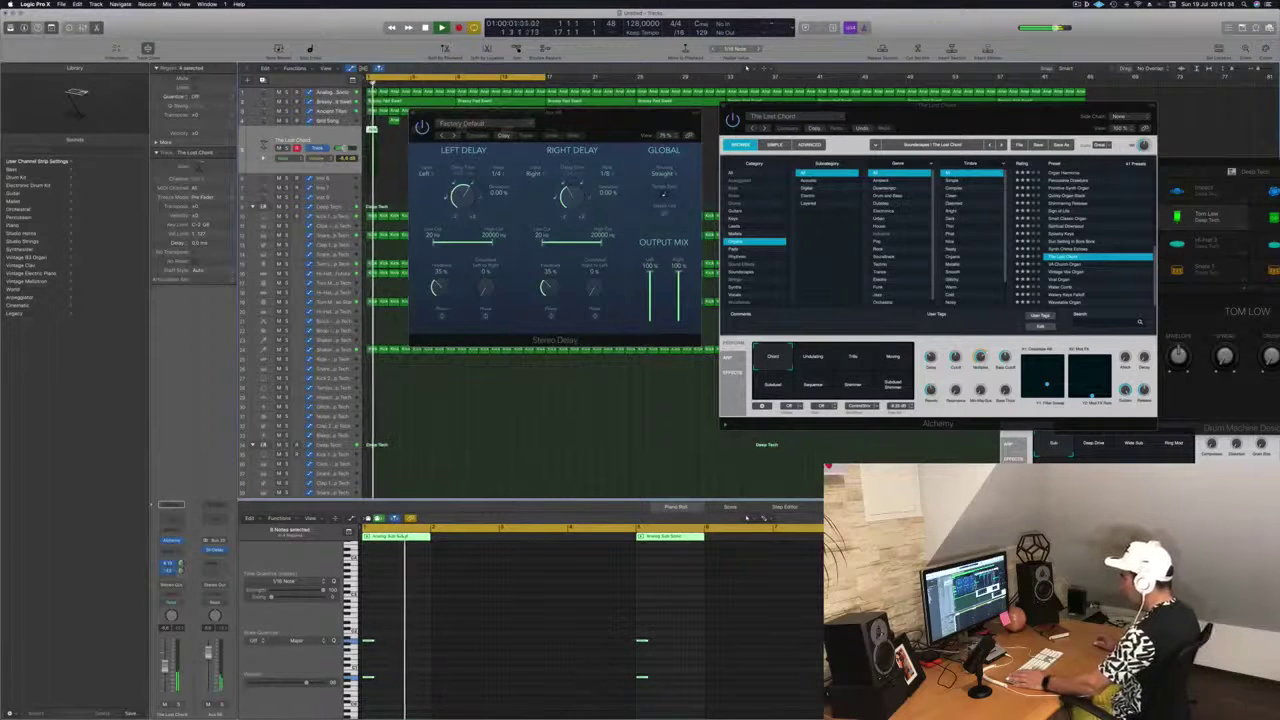
left_click(453, 135)
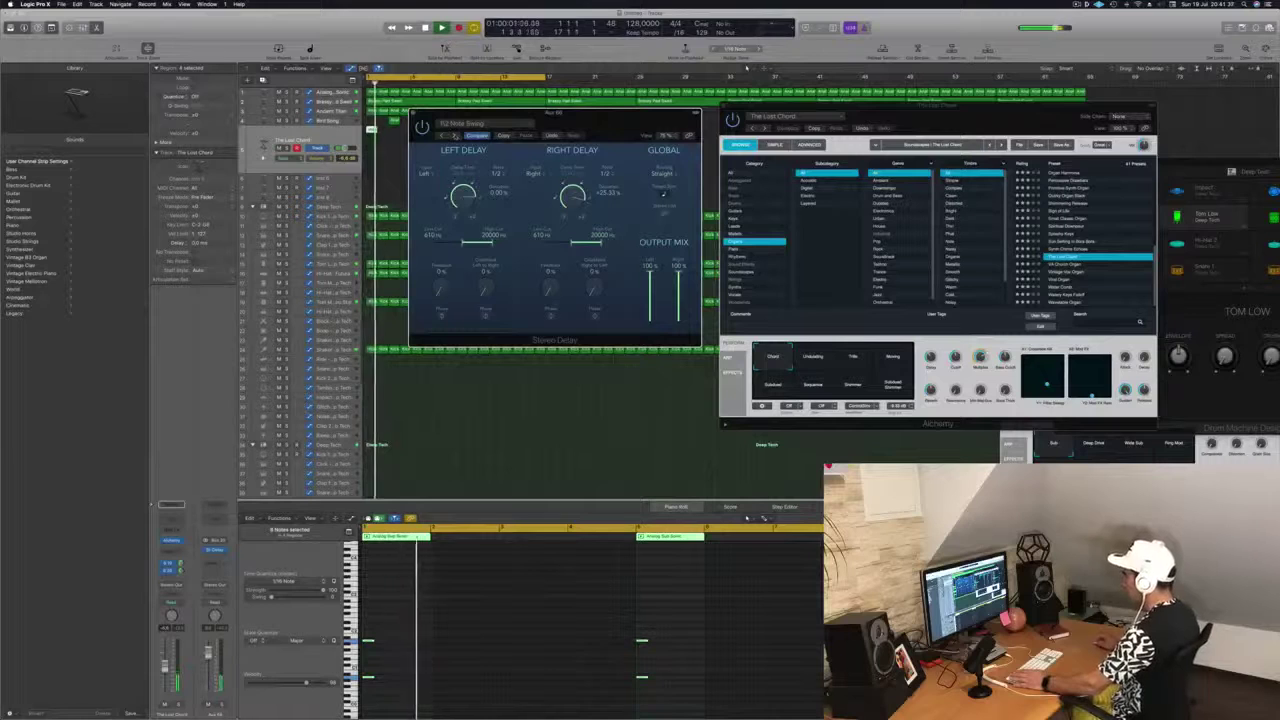
left_click(454, 136)
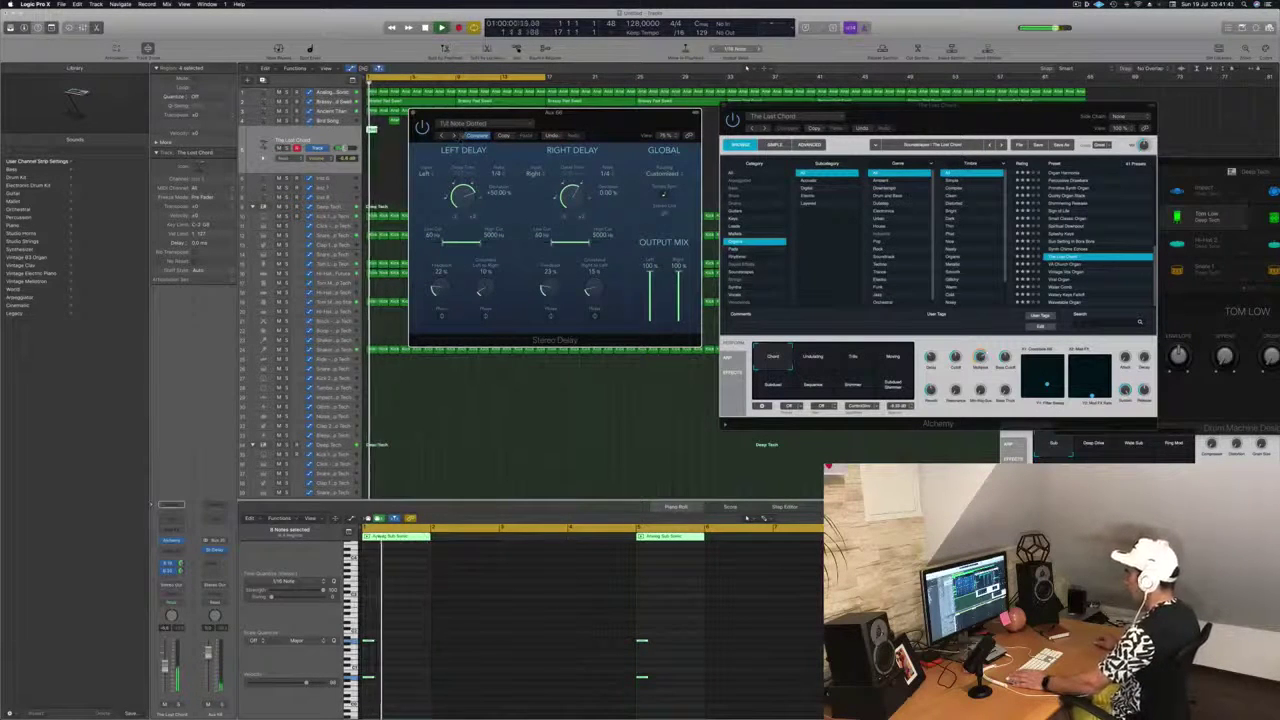
left_click(490, 125)
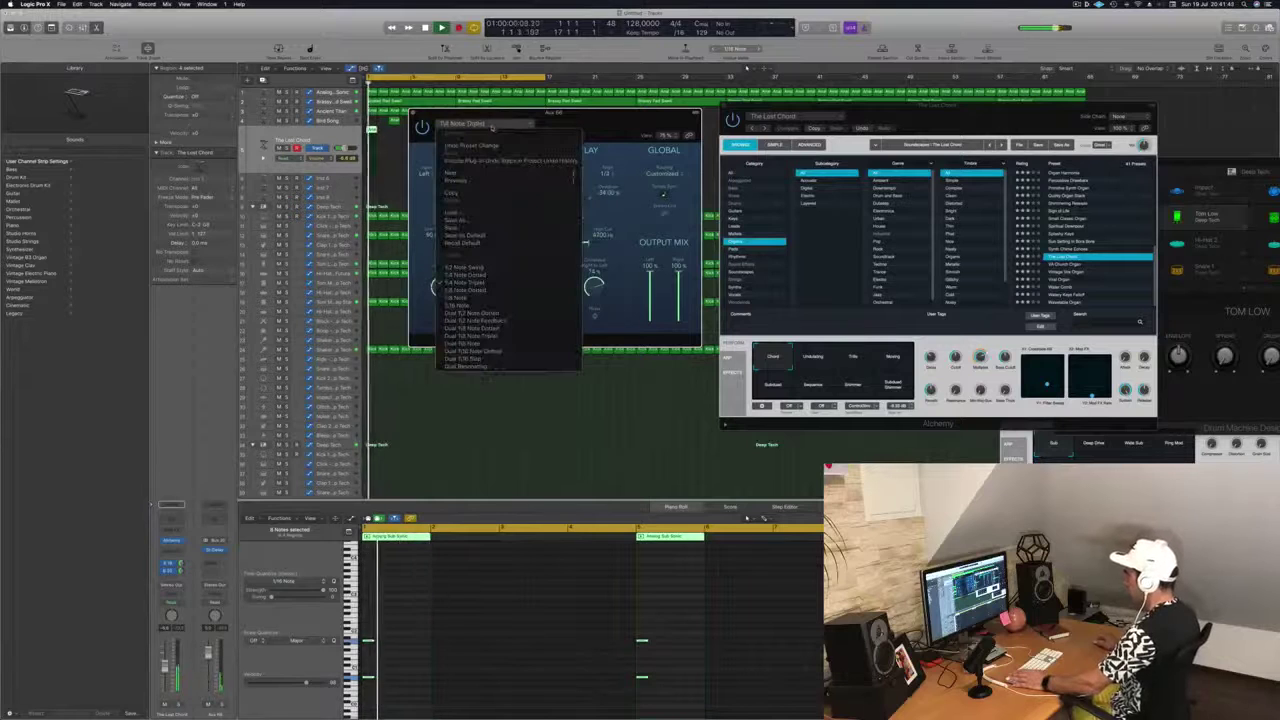
left_click(500, 344)
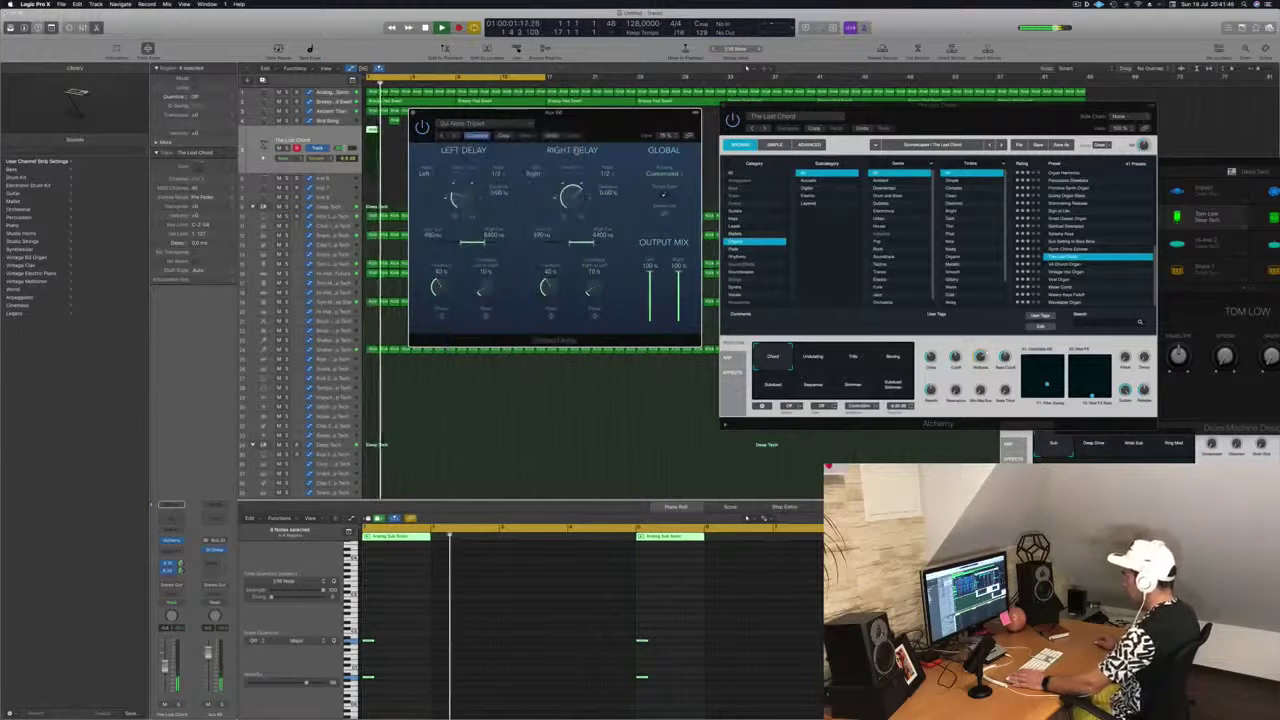
left_click_drag(600, 112, 707, 72)
left_click(747, 518)
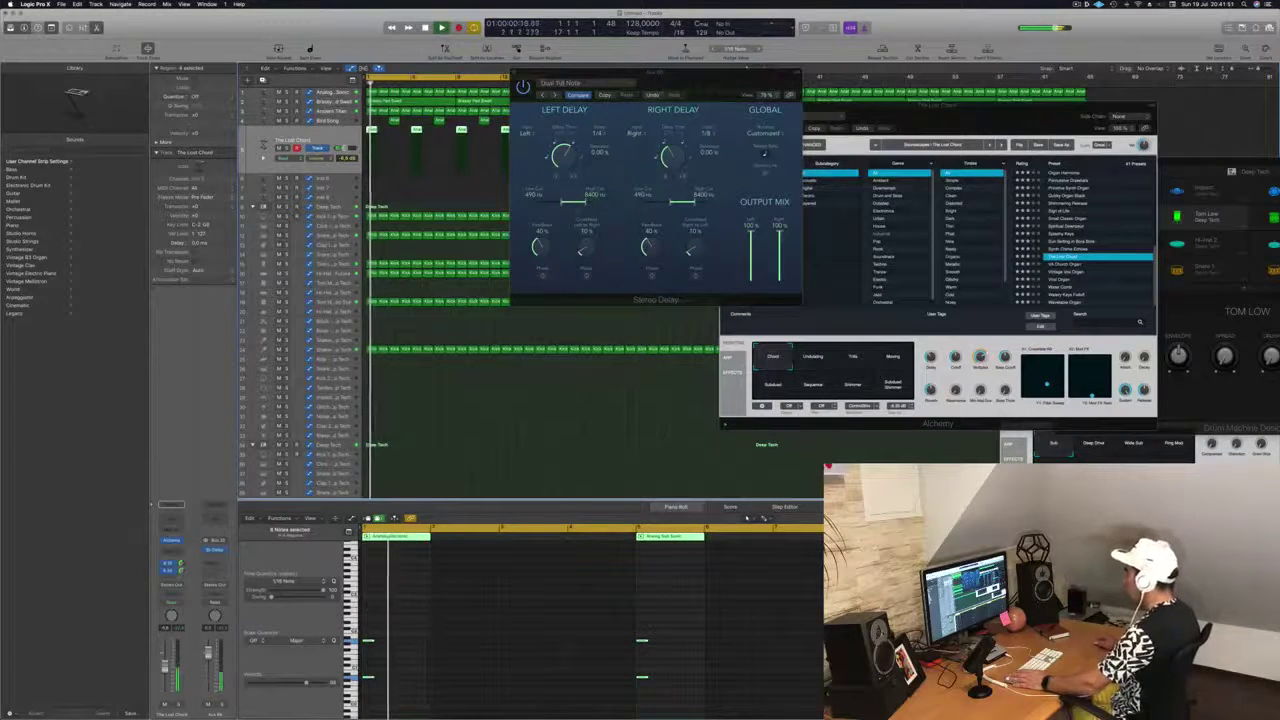
Raise the high cut of both delay sides to 20000 Hz and their feedback to about 77 %, checking by playback.
left_click_drag(587, 203, 621, 204)
key("space")
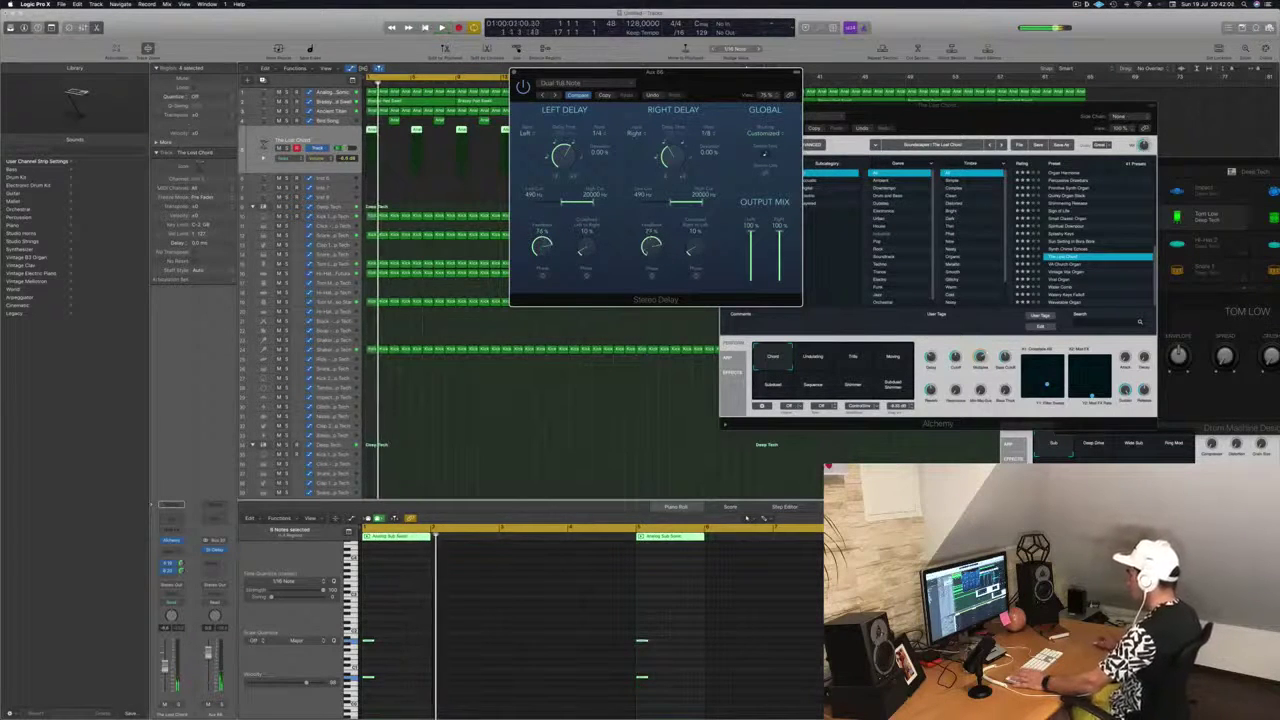
key("space")
Try The Lost Chord's other performance snapshots during playback, including Undulating and Sequence.
left_click(956, 364)
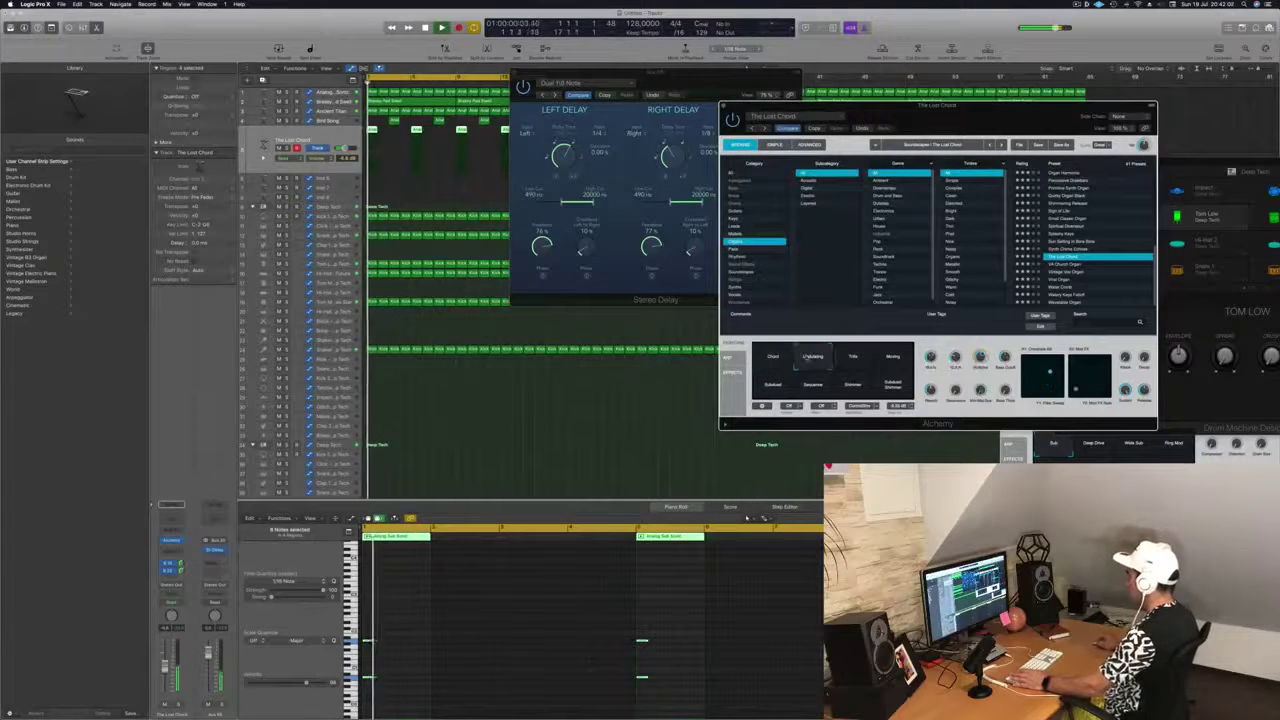
left_click(852, 360)
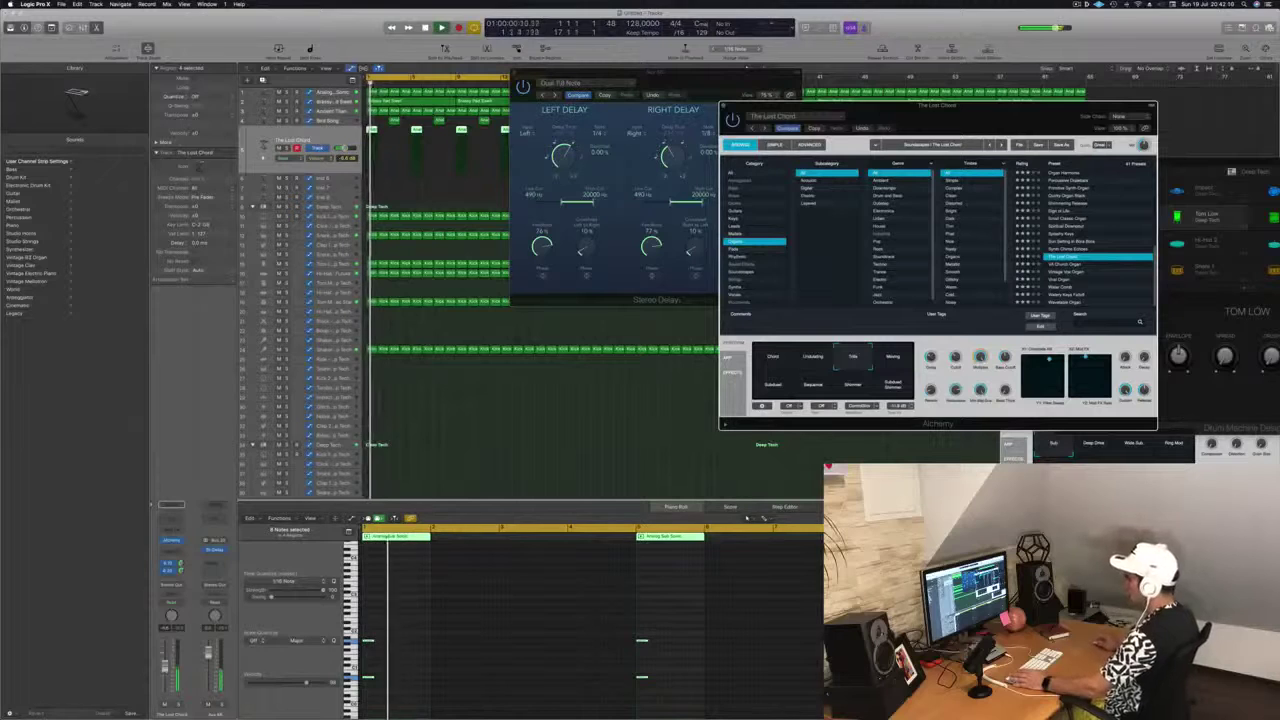
left_click(166, 670)
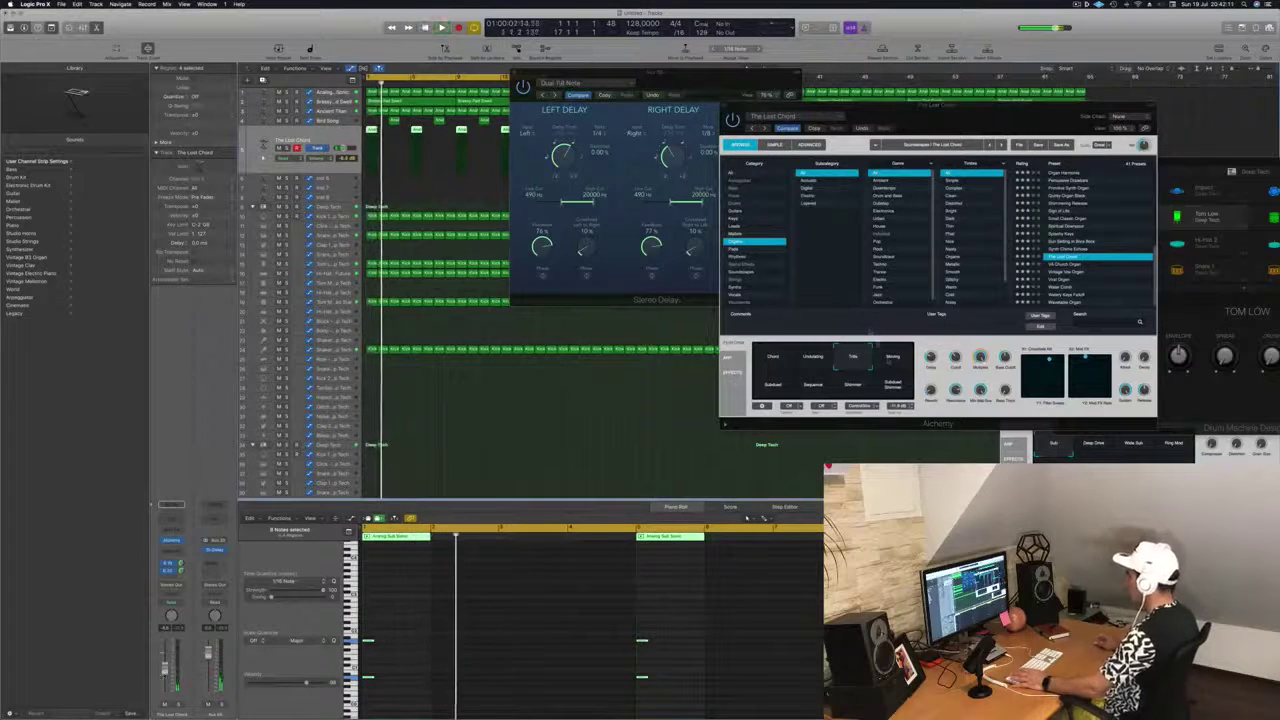
left_click(893, 362)
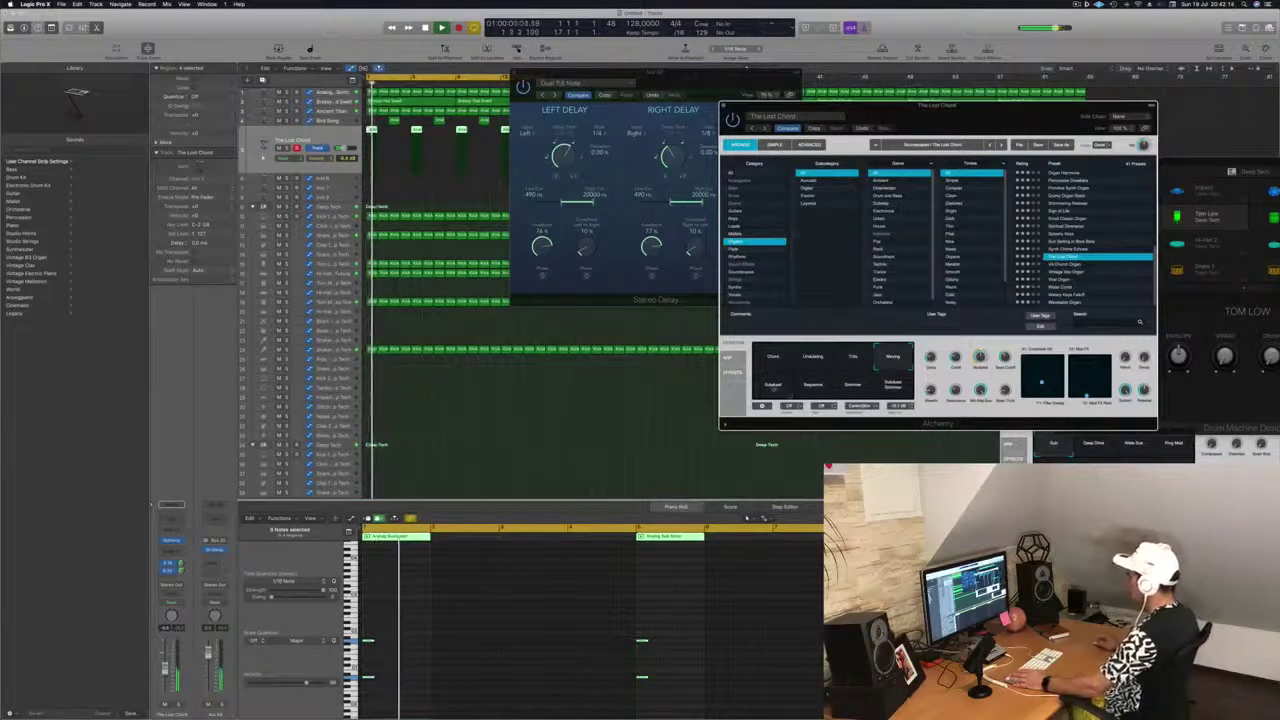
left_click(813, 385)
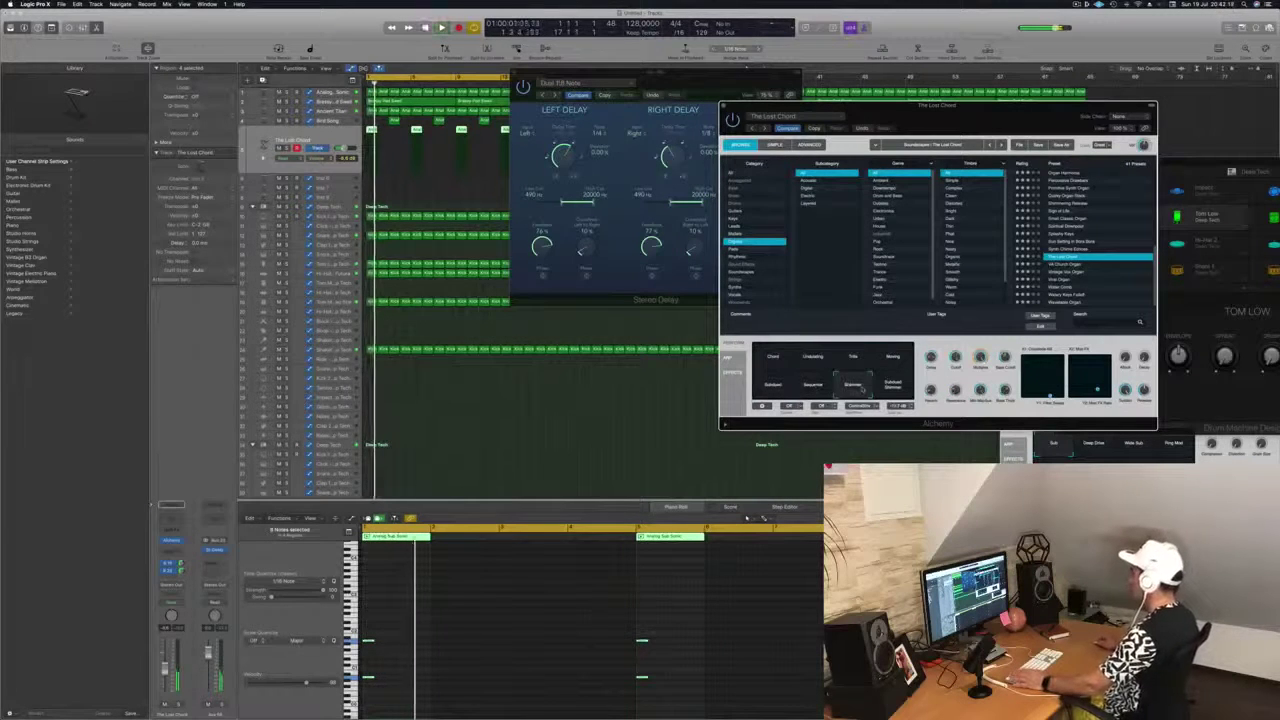
left_click(899, 359)
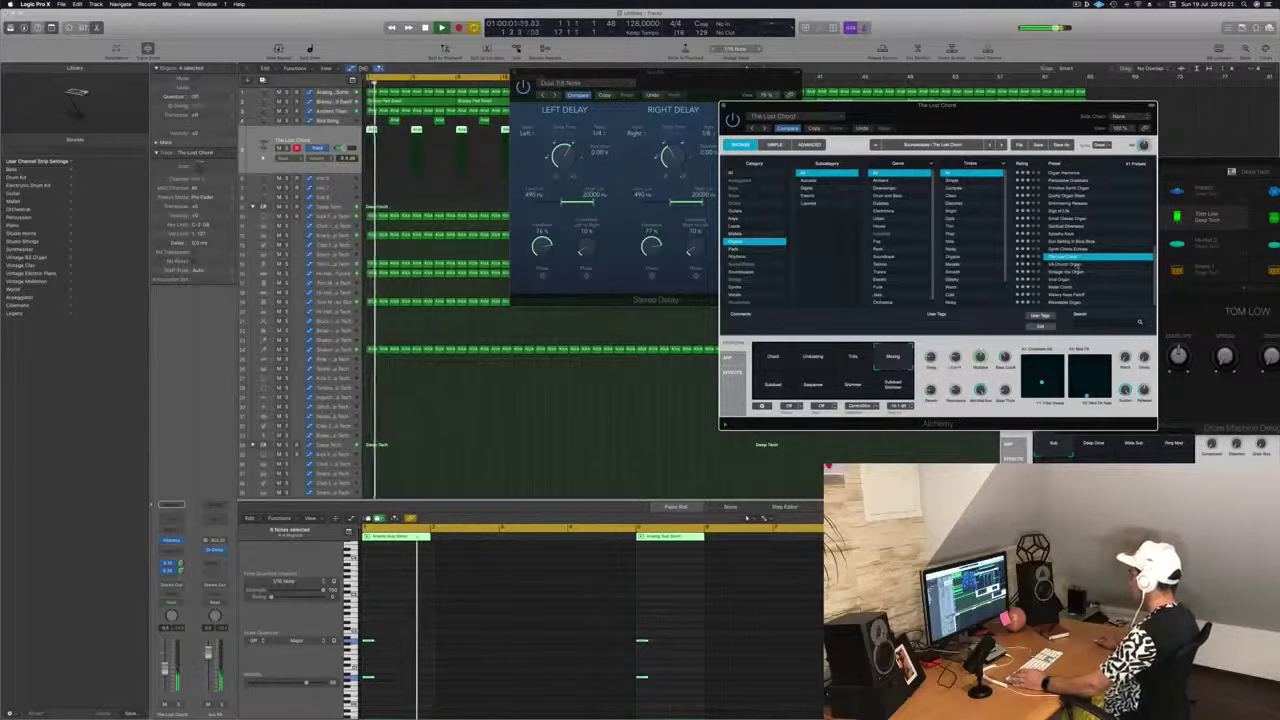
Try Vintage Vox Organ, Viral Organ and the organ preset below it on The Lost Chord track.
left_click(1073, 270)
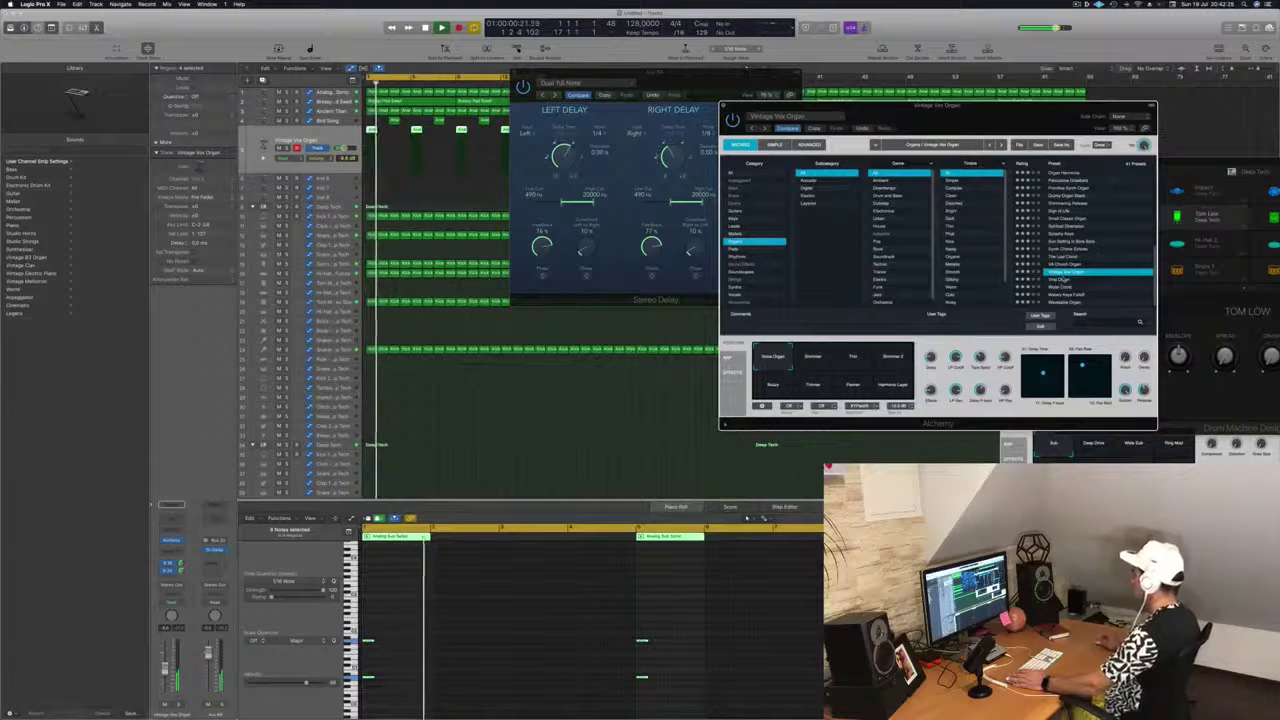
key("Down")
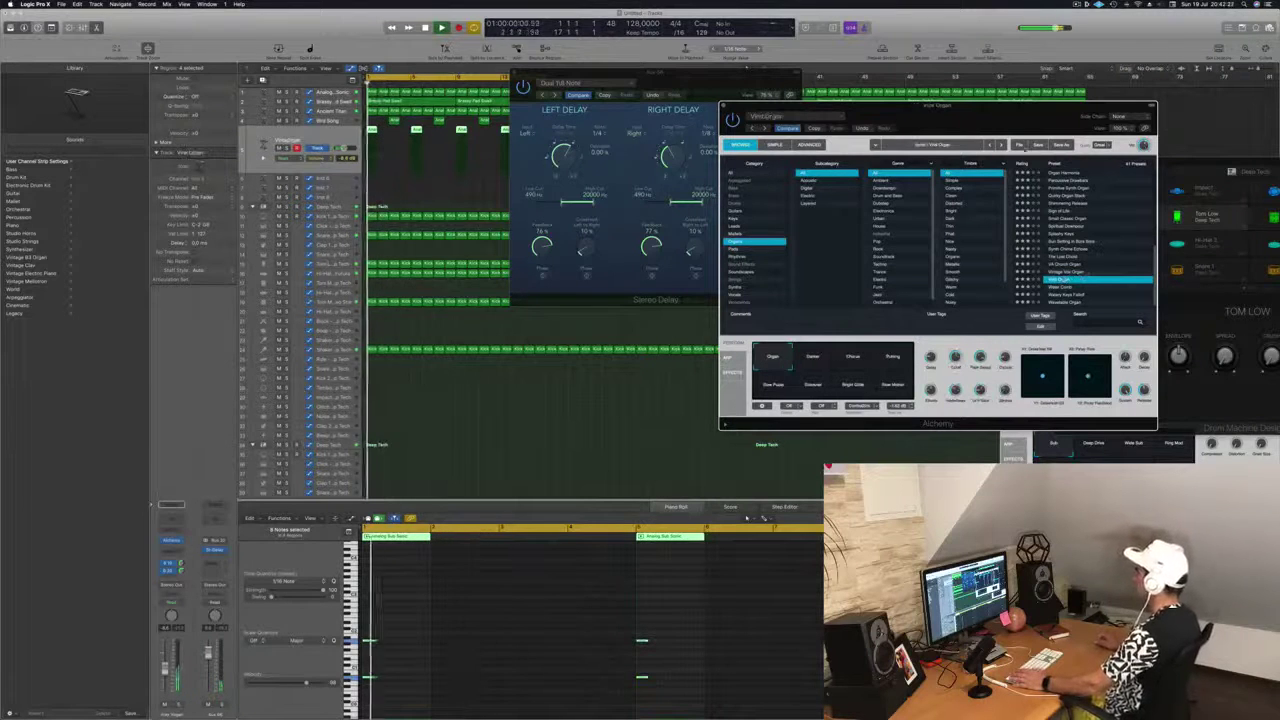
left_click_drag(1009, 117, 929, 84)
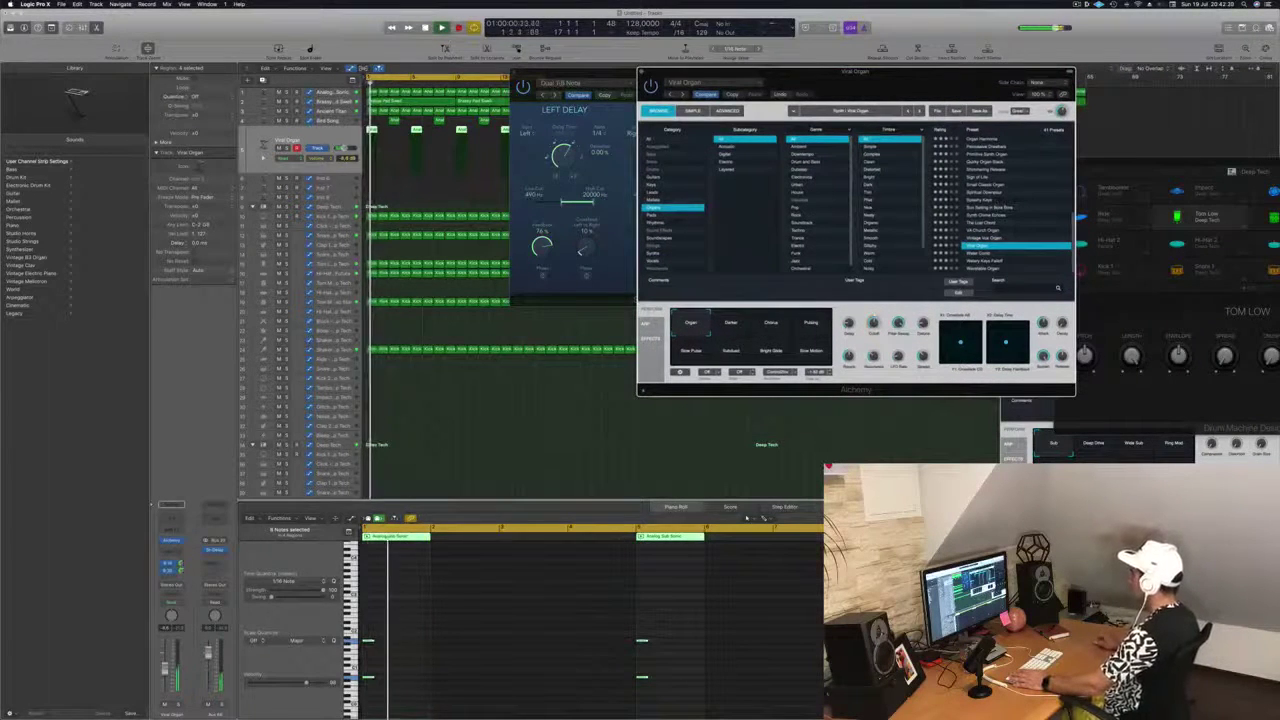
key("Down")
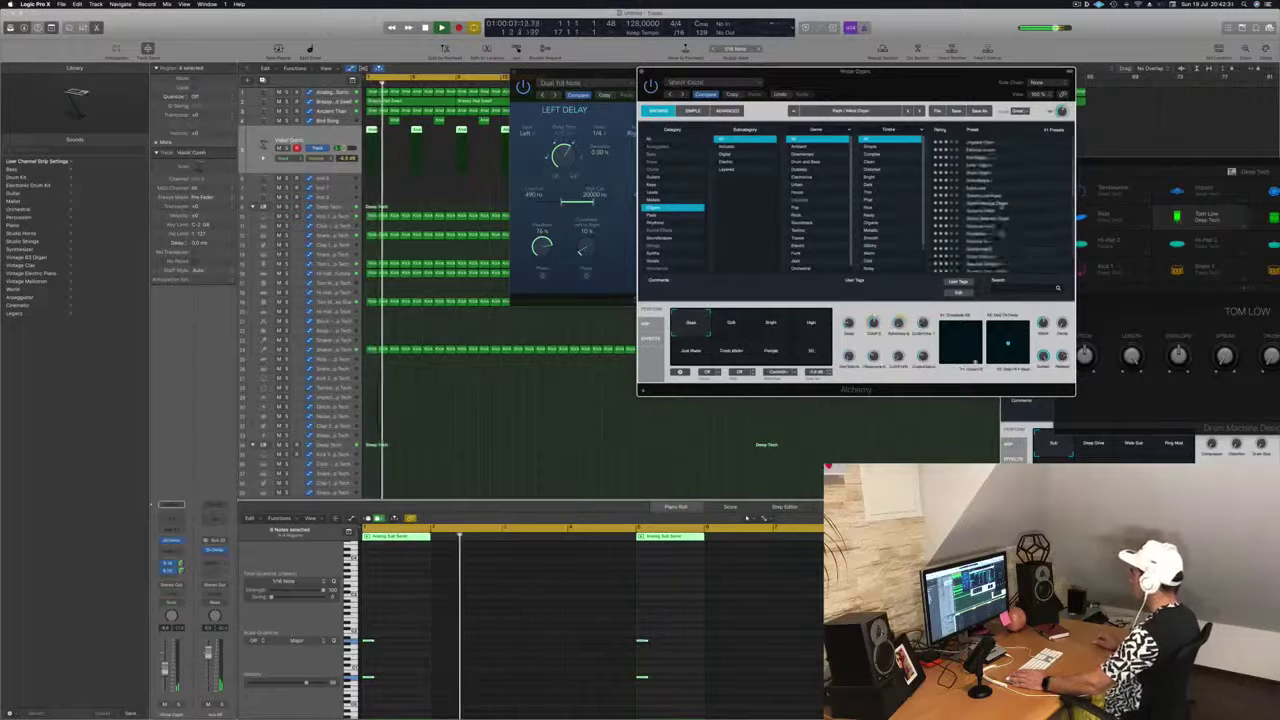
Load the Chill Organ preset on the track and compare it with the previous preset by undoing and redoing the change.
left_click(977, 186)
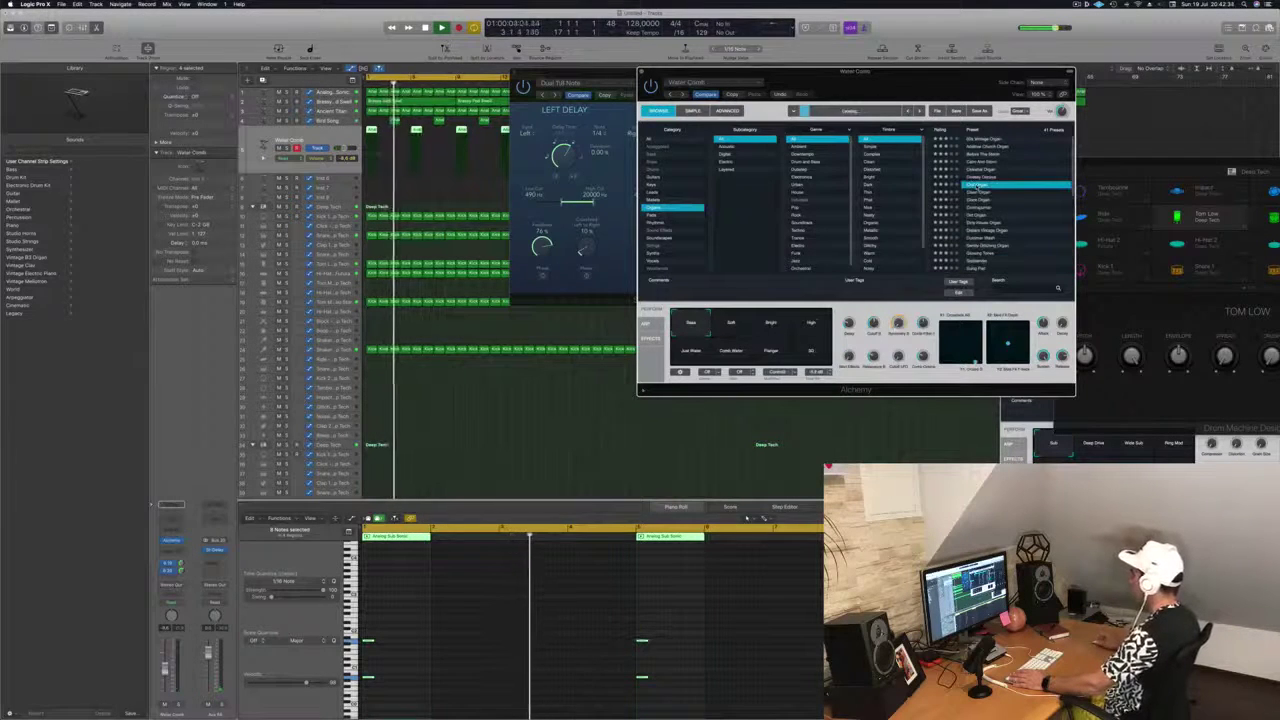
scroll(1021, 248, "down", 5)
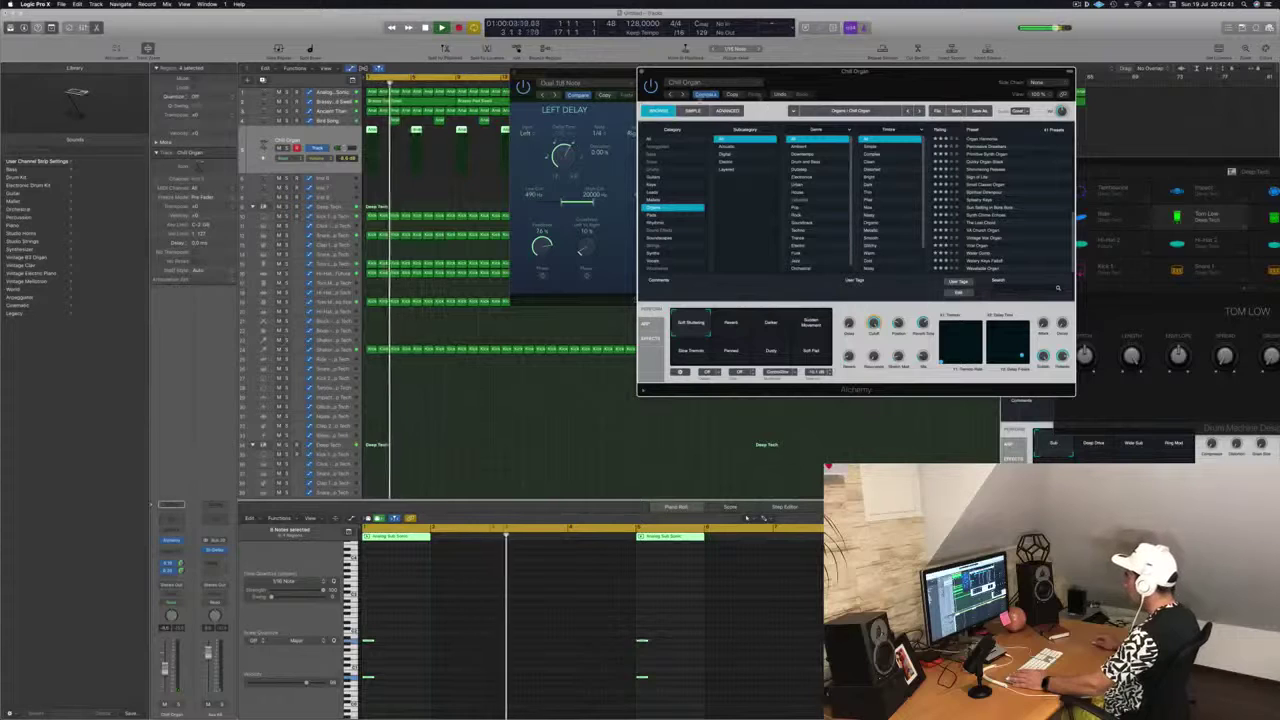
left_click(779, 96)
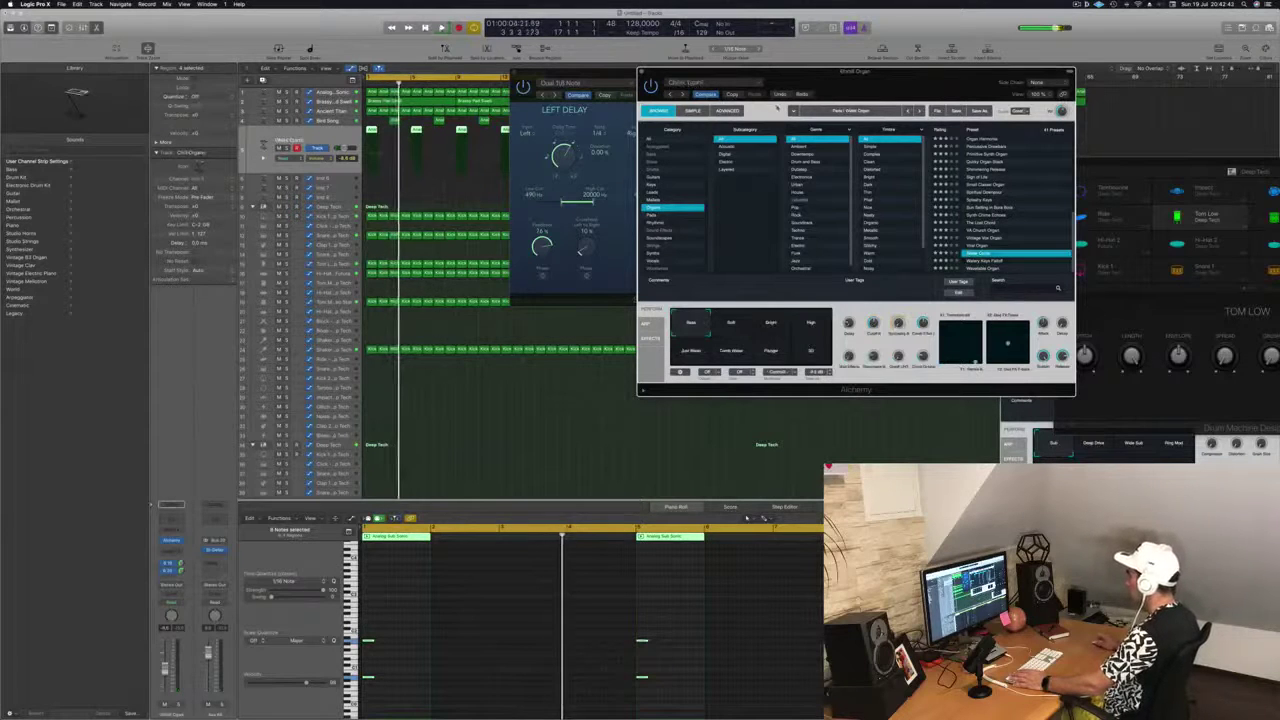
left_click(802, 94)
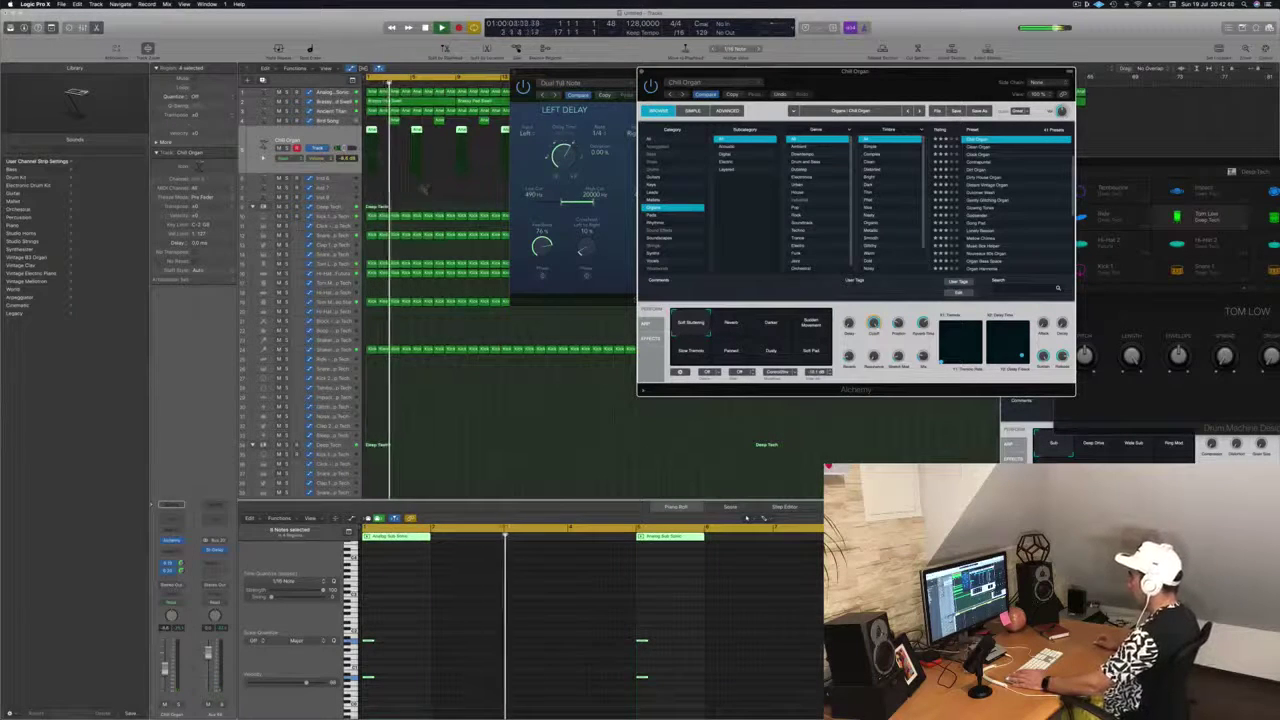
Transpose all the organ stab notes up one octave in the piano roll, keeping the Chill Organ synth window open beside it.
left_click_drag(883, 73, 1003, 91)
left_click(167, 541)
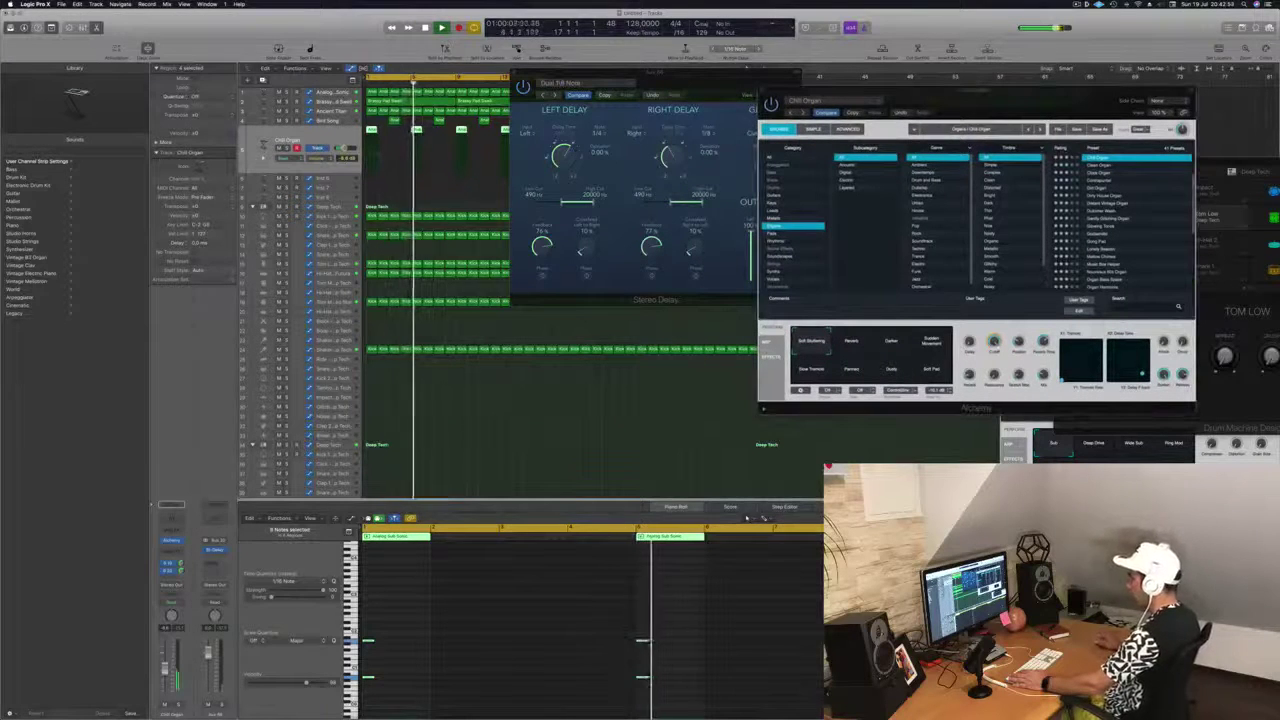
left_click(171, 541)
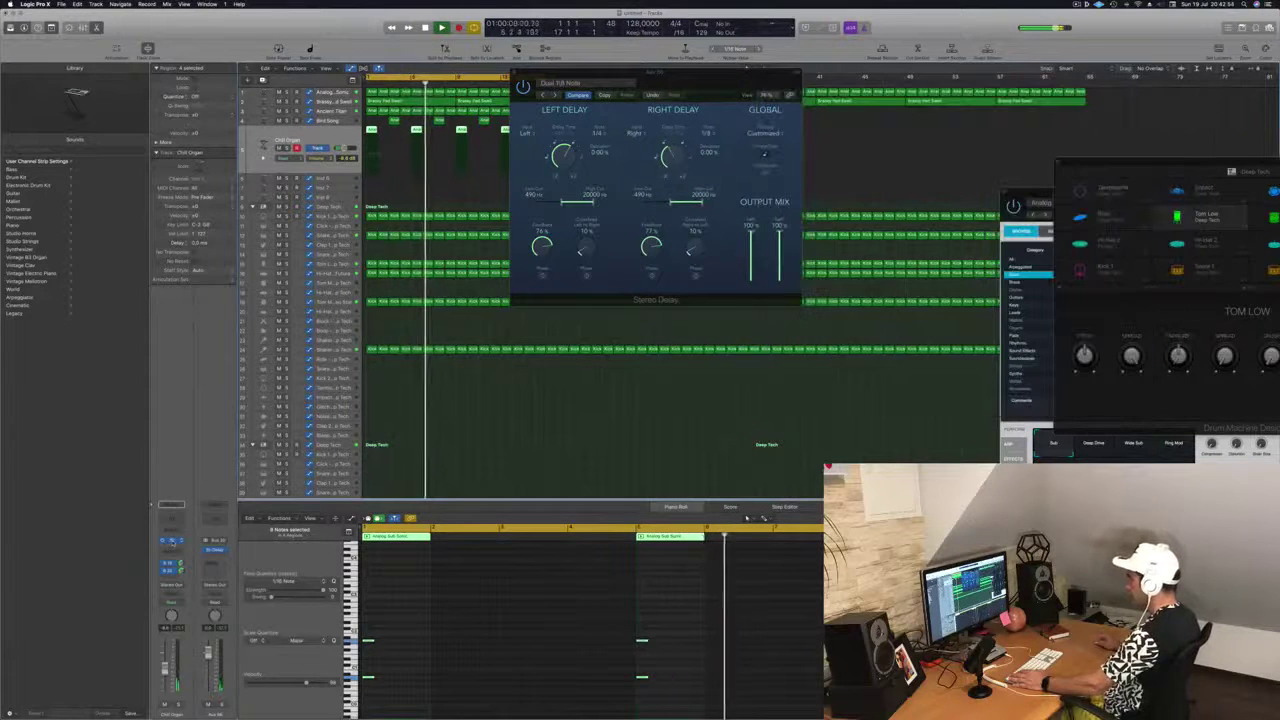
left_click(171, 541)
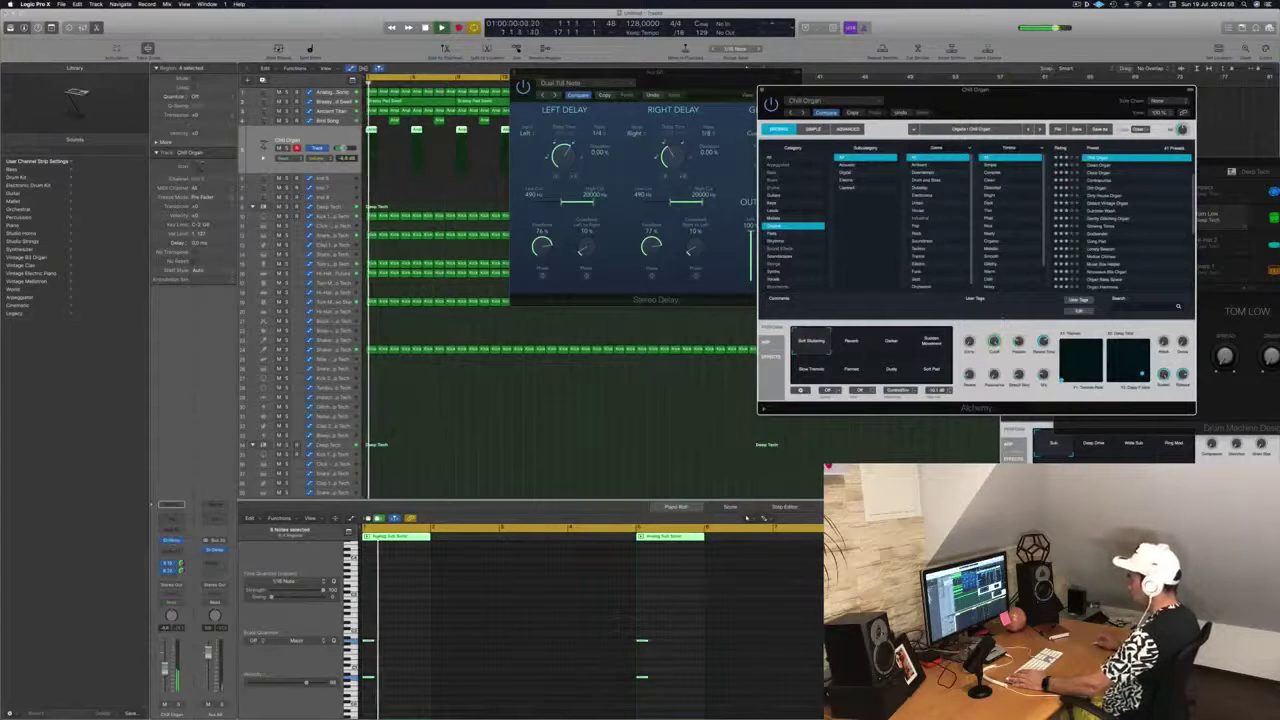
left_click(414, 651)
left_click(418, 657)
key("super+a")
key("alt+shift+Up")
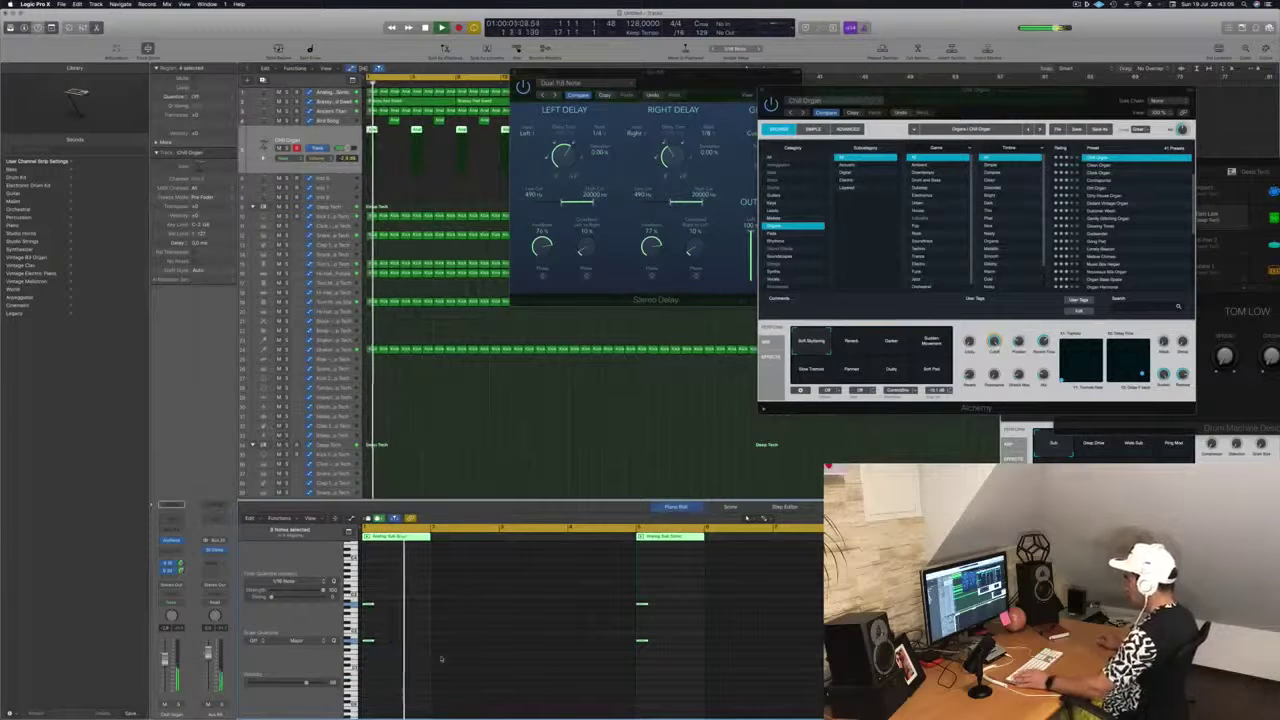
Try Chill Organ's Darker and Sudden Movement snapshots during playback, plus another organ preset further down the list.
left_click(866, 340)
left_click(900, 342)
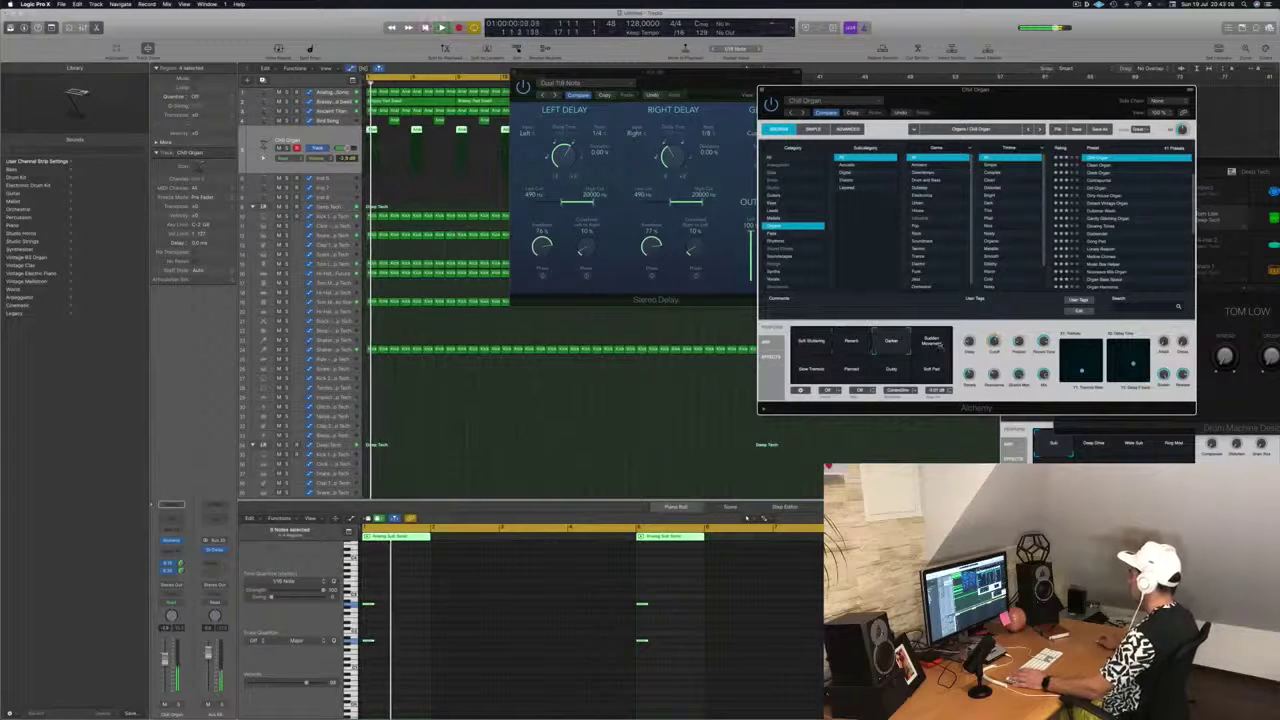
left_click(938, 344)
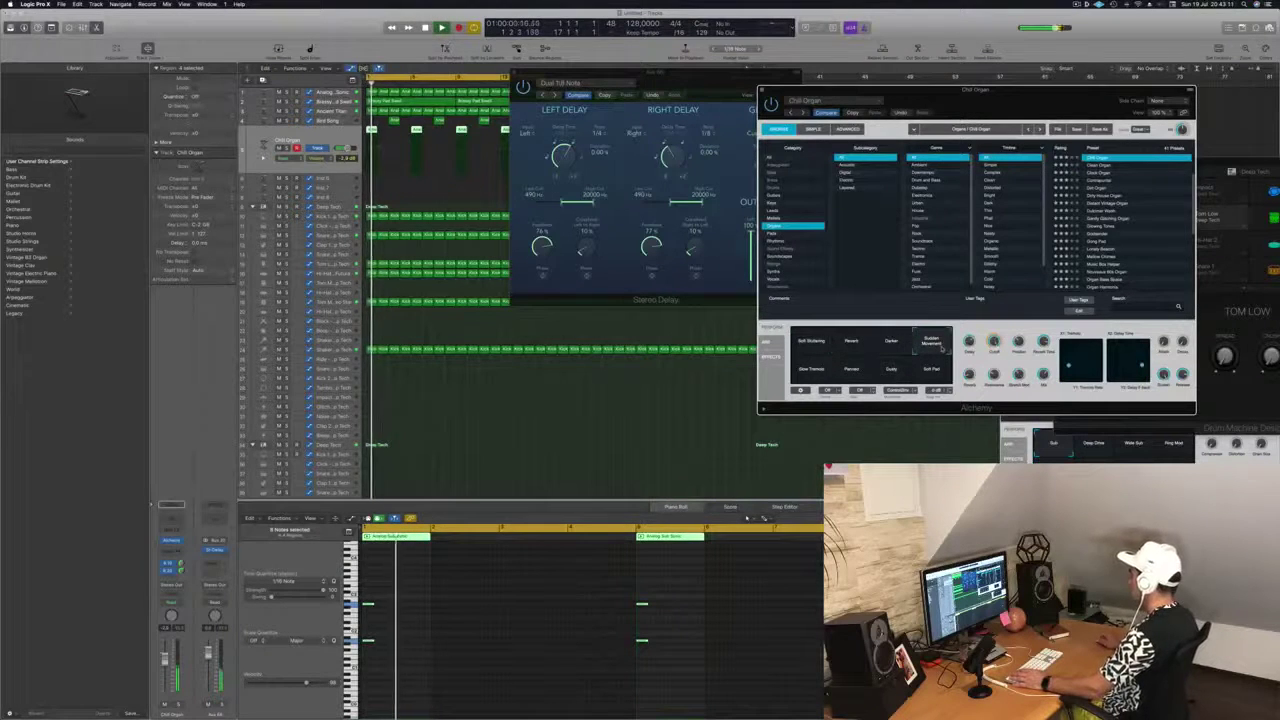
left_click(1099, 182)
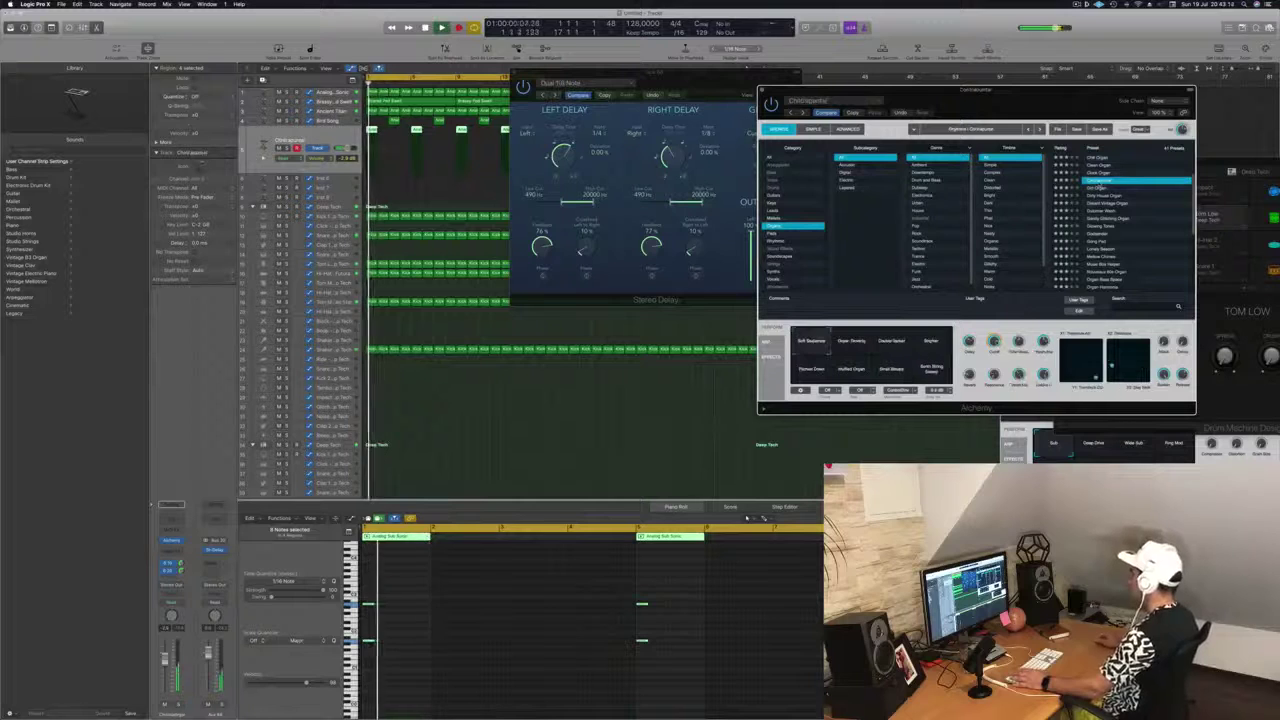
left_click_drag(1084, 108, 1024, 118)
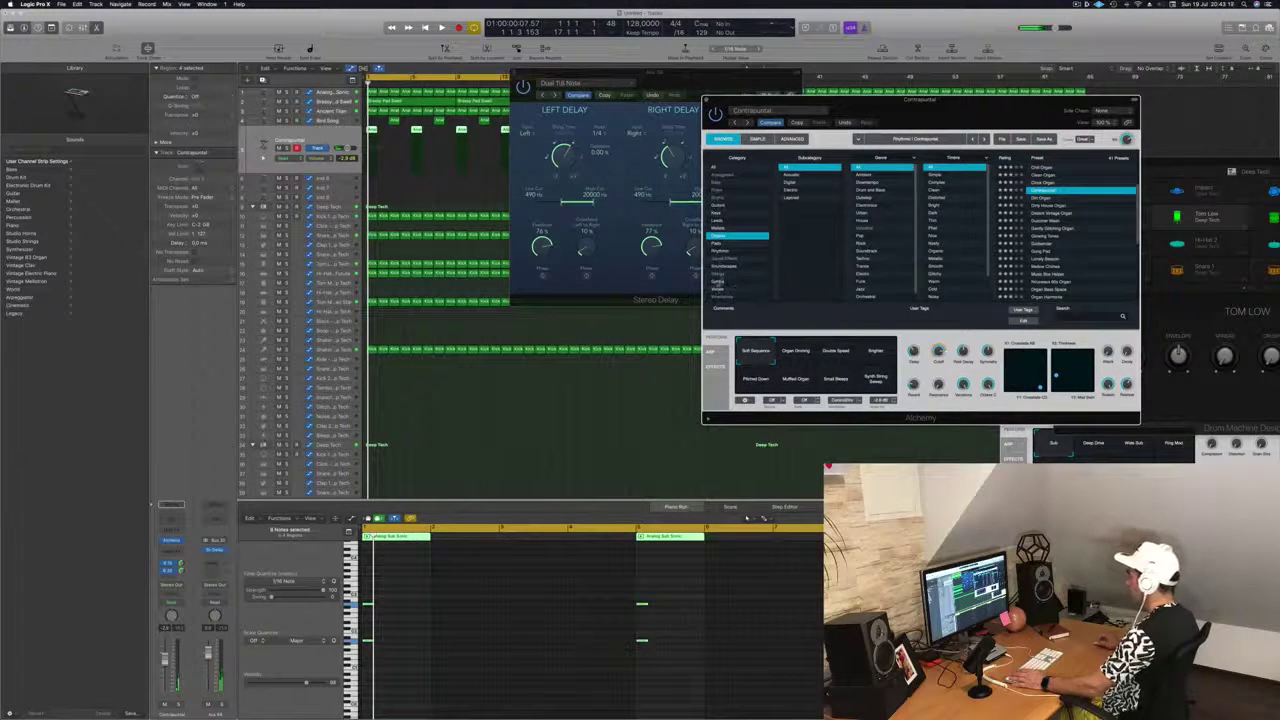
Load the Amped Up Epic Synth preset from the Synths category and lower the track's volume to about -17 dB during playback.
left_click(738, 281)
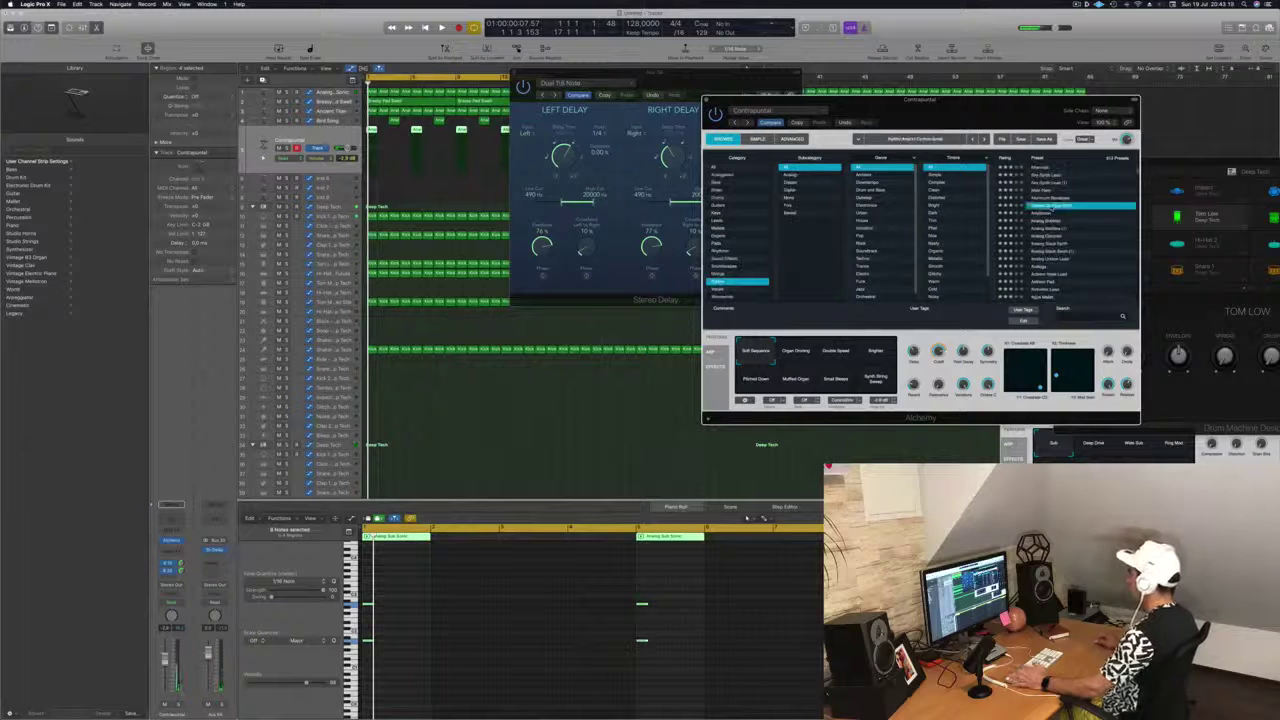
left_click_drag(1023, 117, 1007, 111)
key("space")
left_click_drag(165, 664, 165, 678)
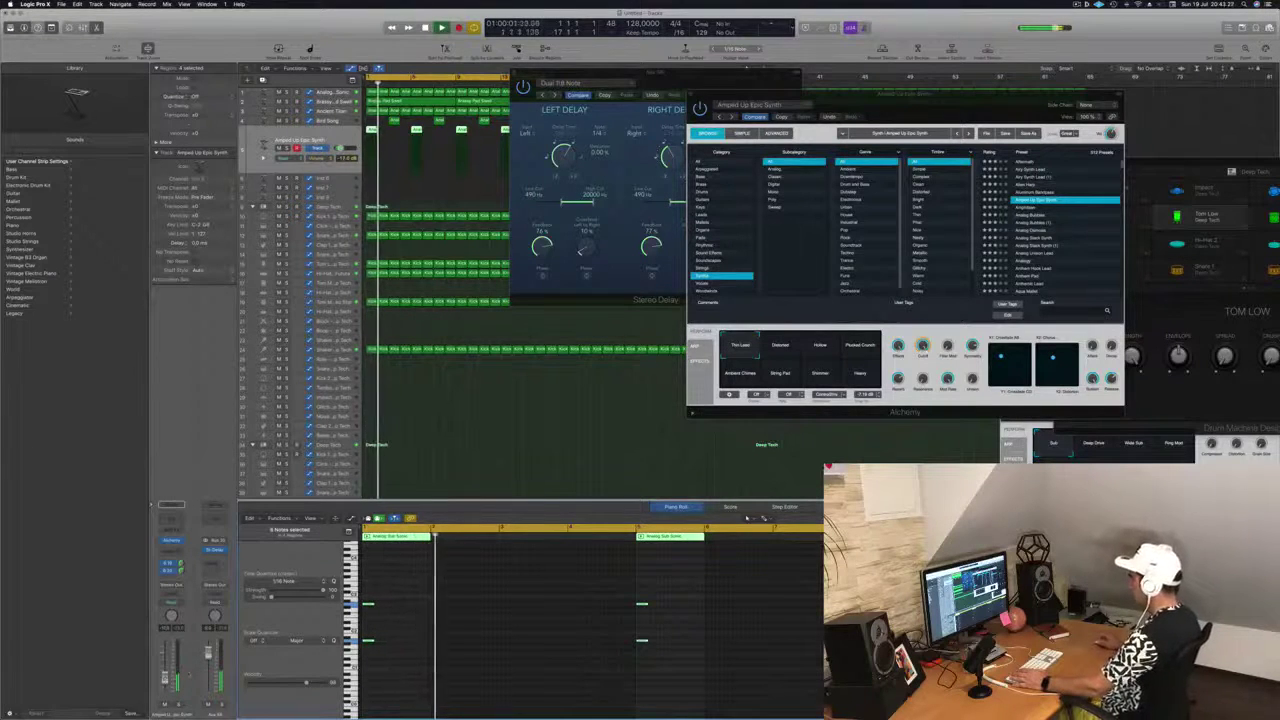
Compare Amped Up Epic Synth's performance snapshots during playback, including Plucked Crunch, String Pad and Shimmer, and choose Heavy.
left_click_drag(994, 111, 951, 135)
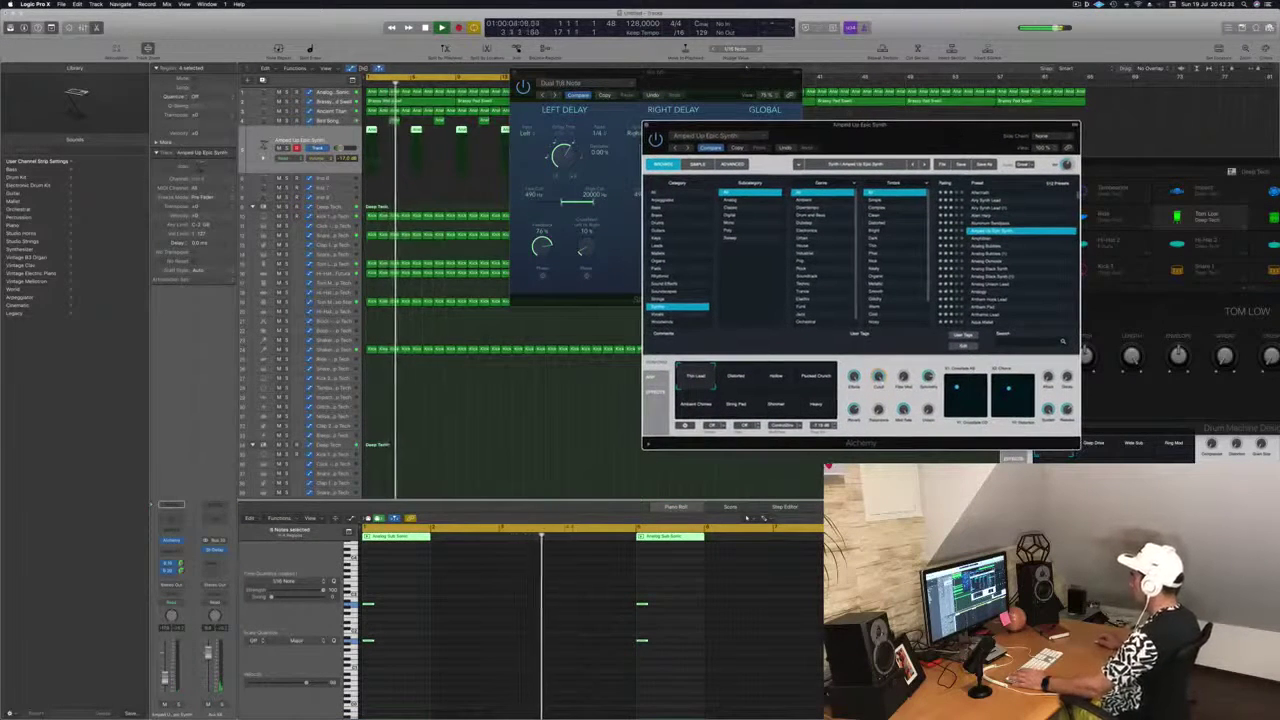
left_click(735, 380)
left_click(776, 380)
left_click(818, 380)
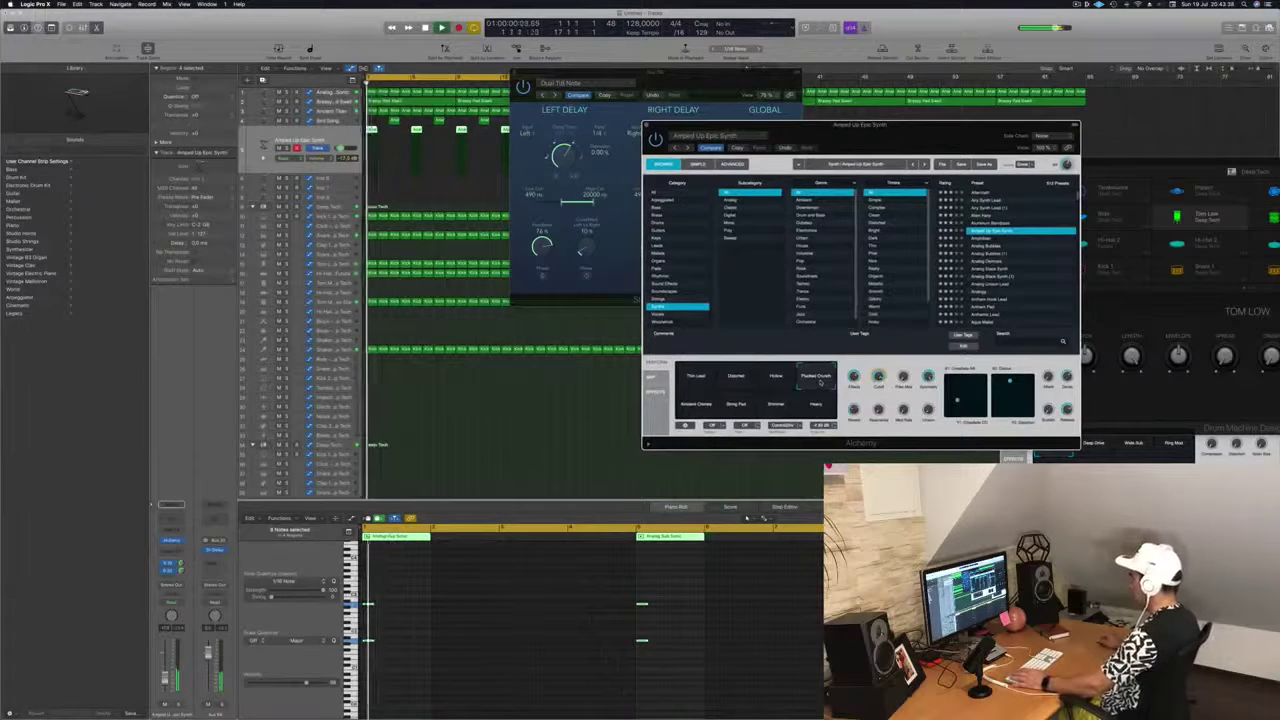
left_click(693, 406)
left_click(736, 405)
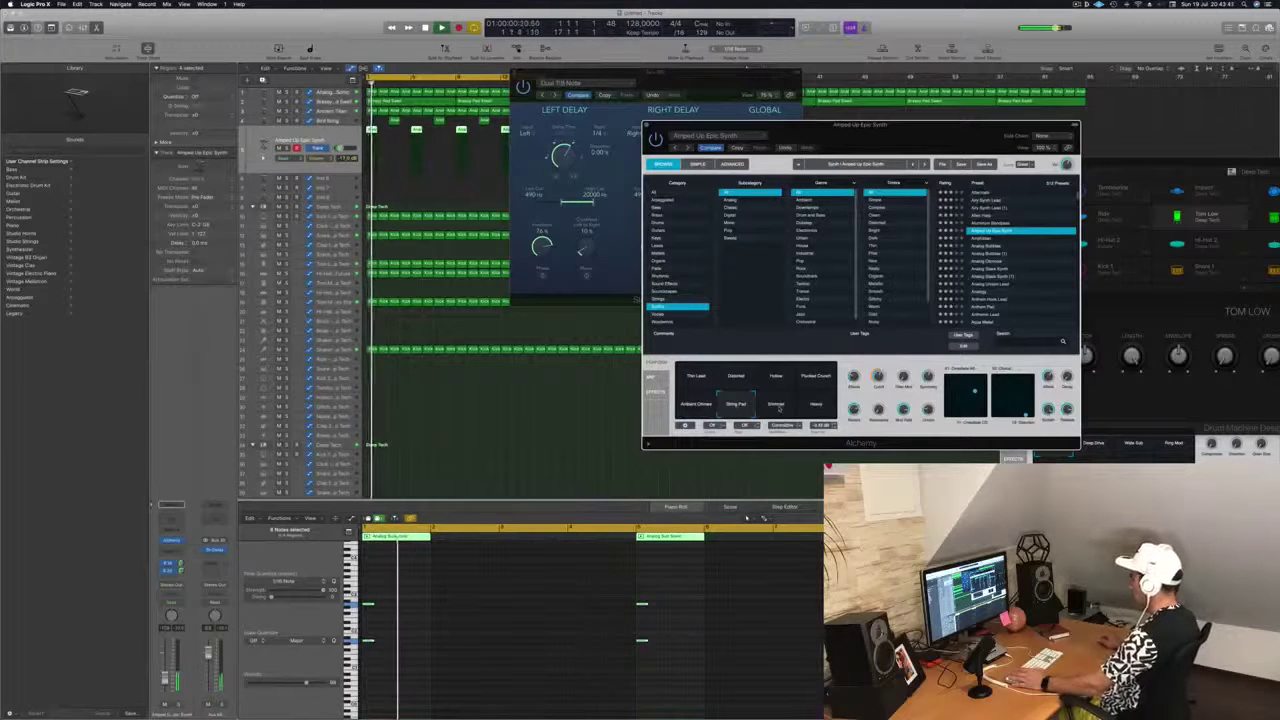
left_click(778, 405)
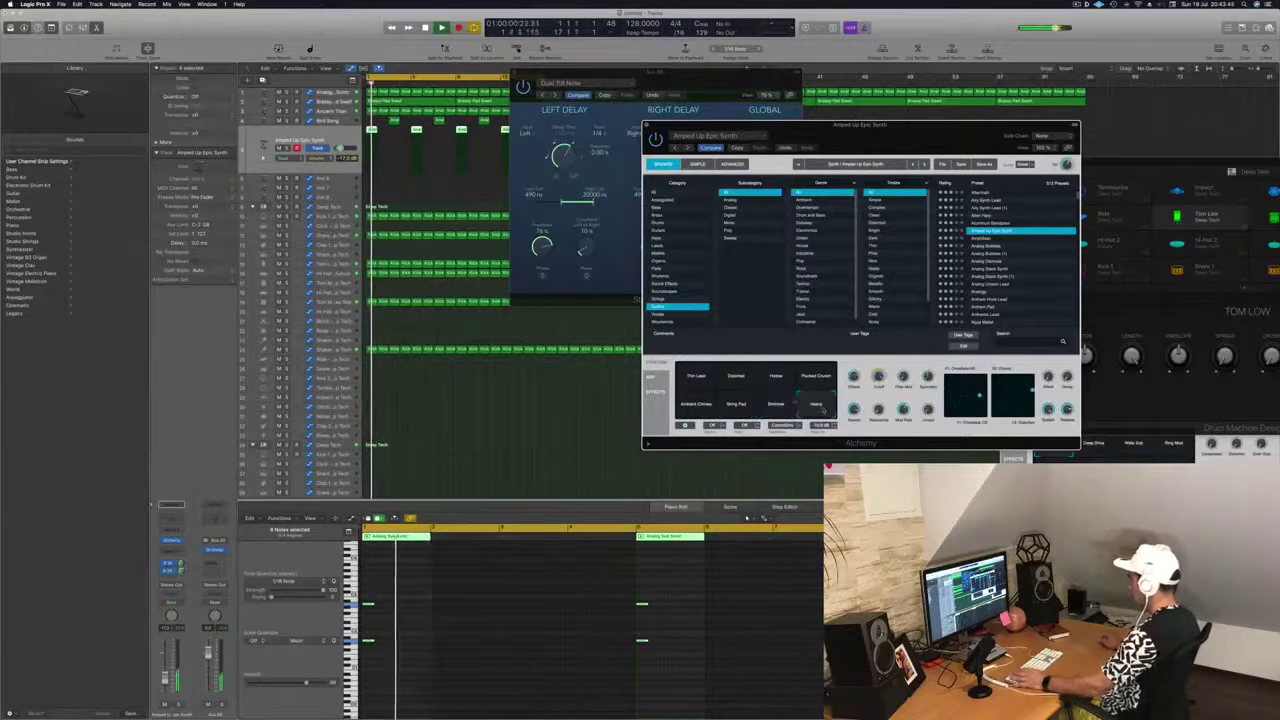
left_click(694, 378)
left_click(813, 406)
left_click_drag(903, 148, 1028, 110)
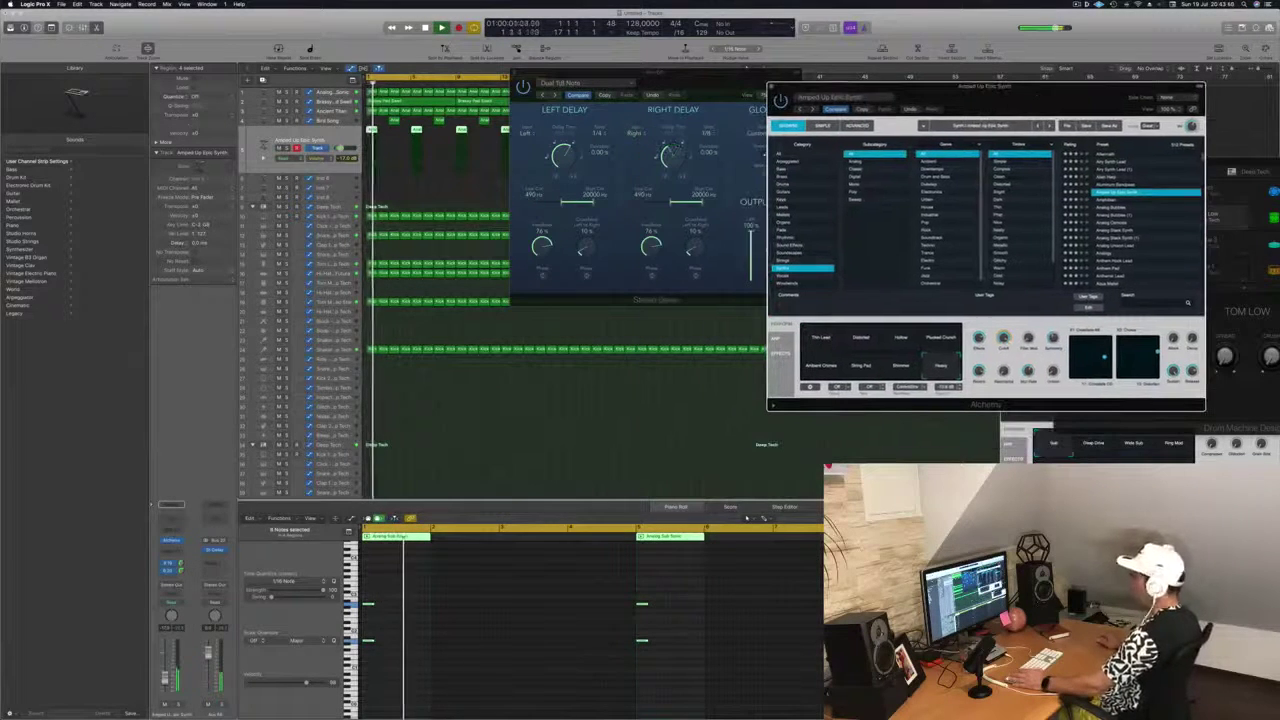
Lower the synth track's volume further, add a Channel EQ with a 142 Hz, 24 dB/Oct low cut, and close the plug-in windows.
left_click(165, 682)
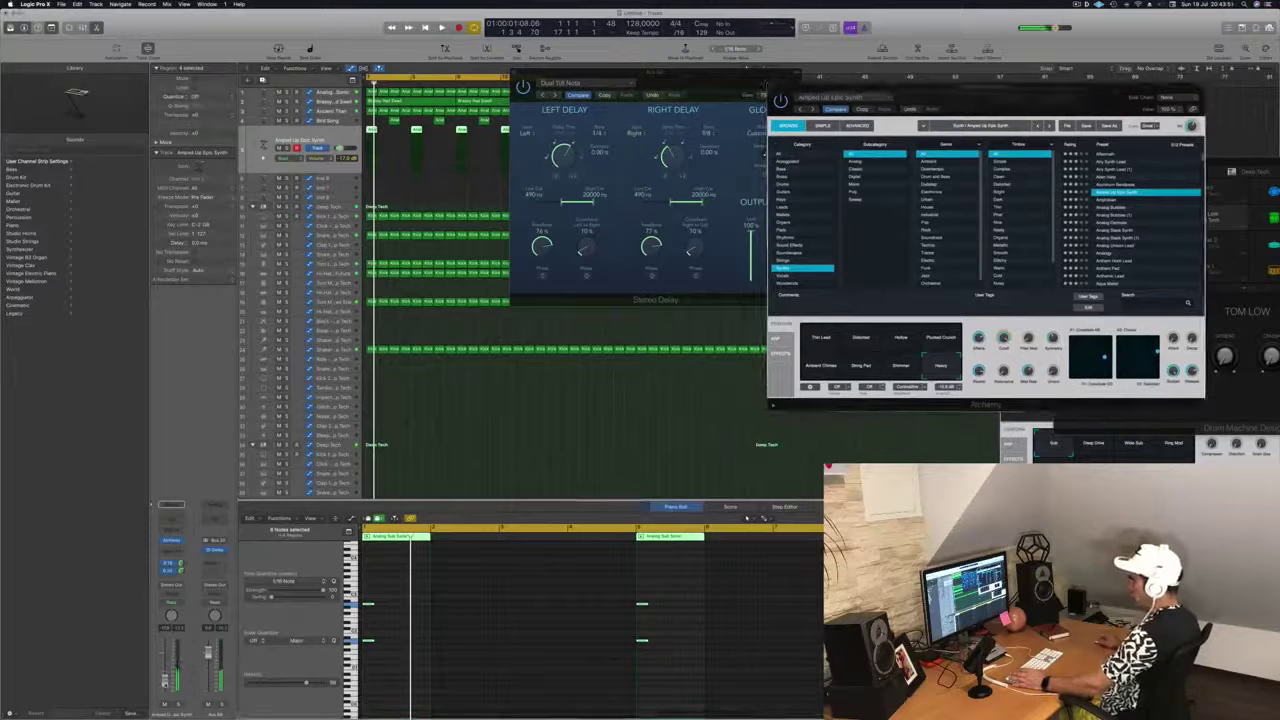
left_click(171, 519)
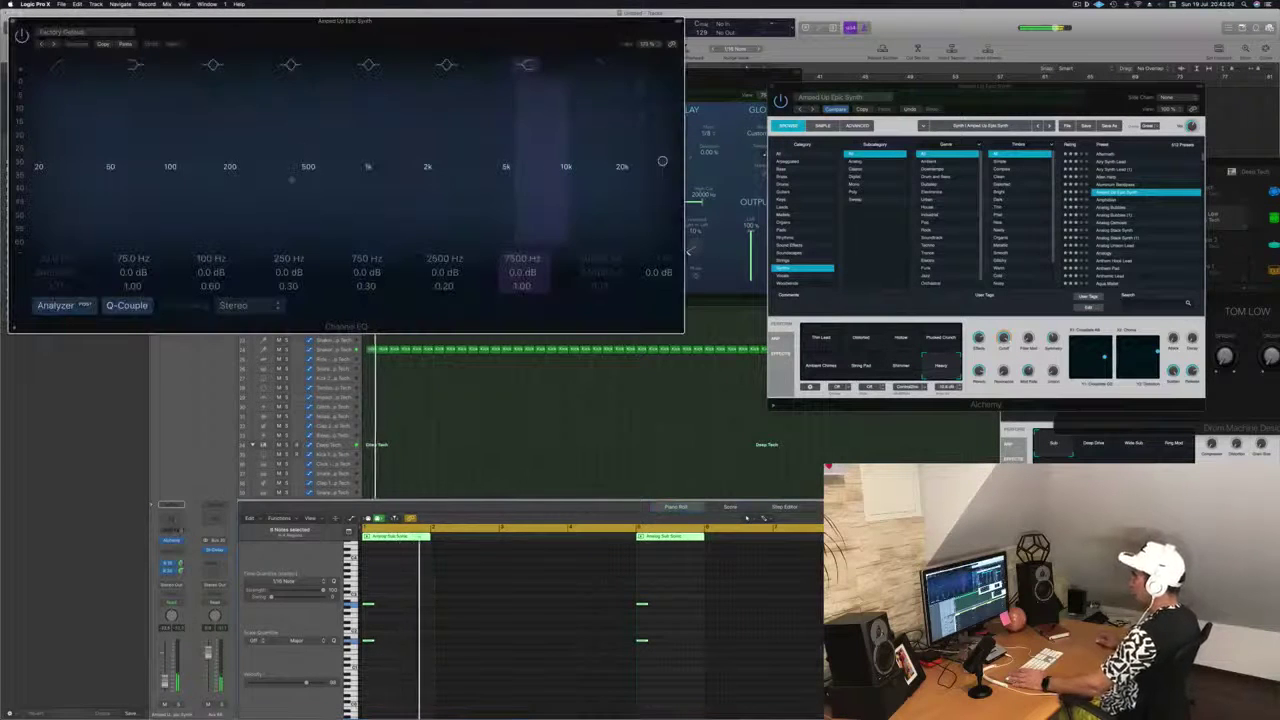
left_click_drag(57, 140, 200, 180)
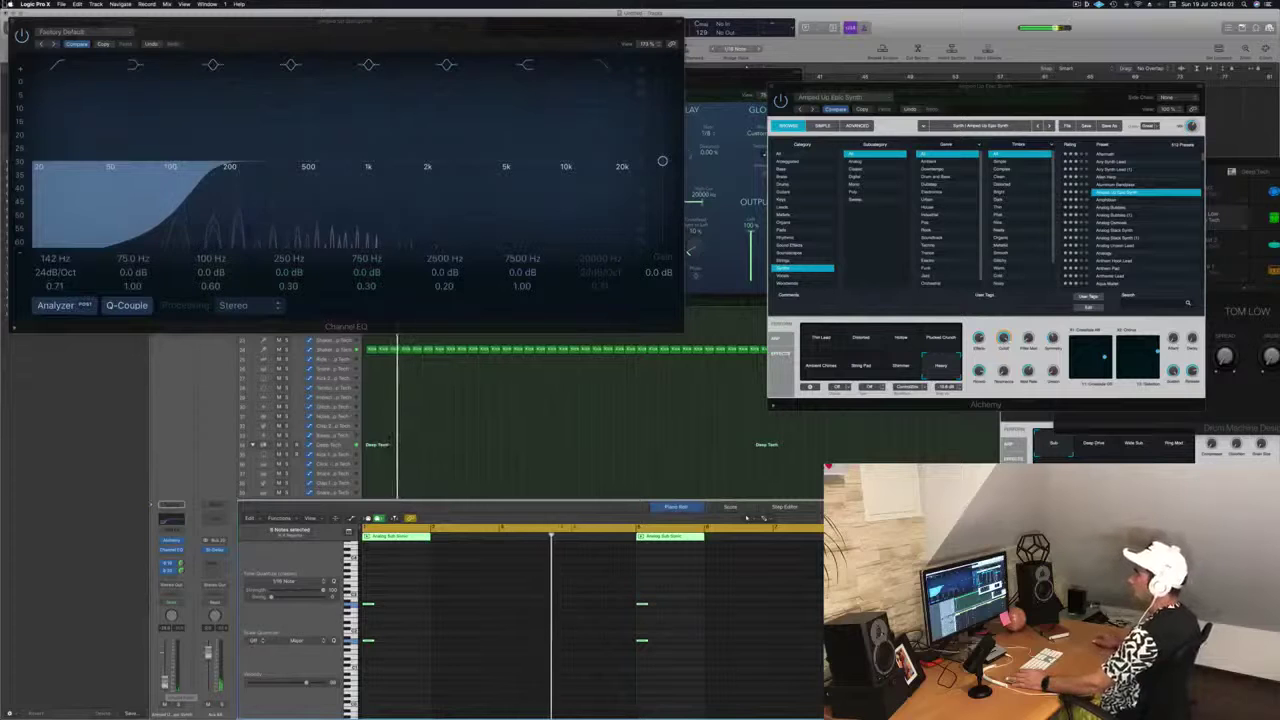
key("super+w")
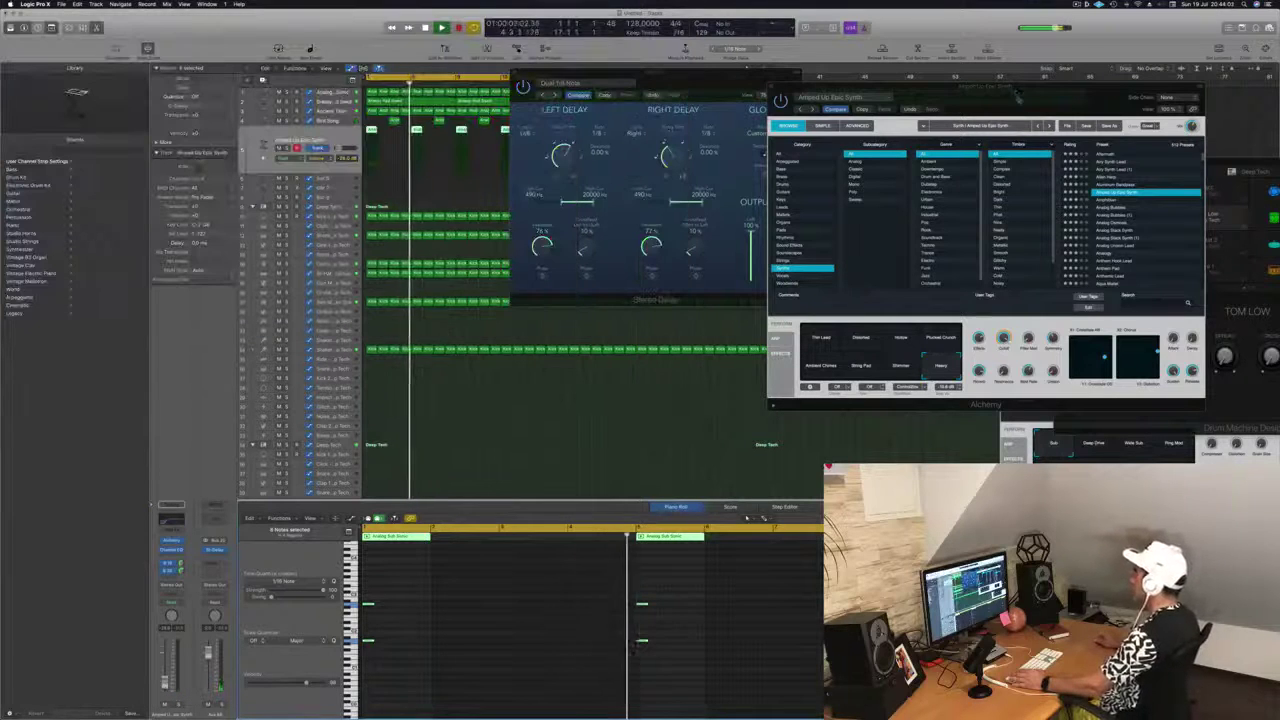
left_click_drag(892, 87, 688, 179)
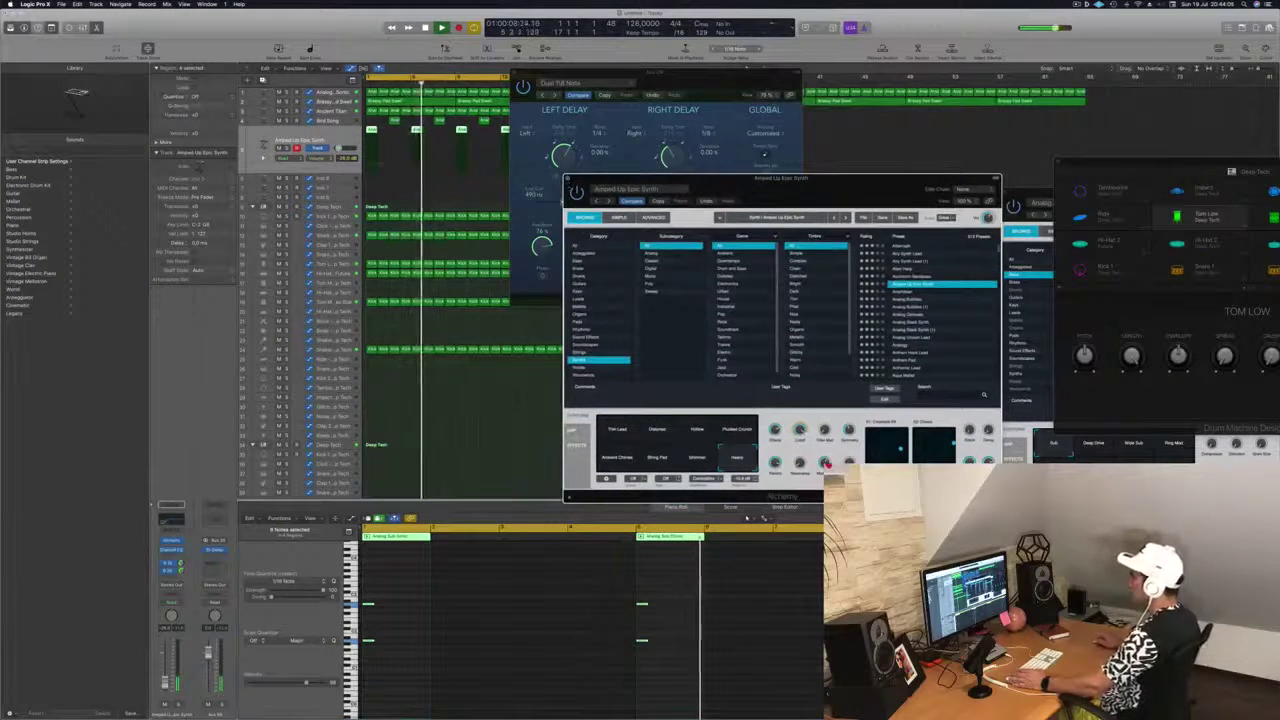
key("super+w")
key("super+w")
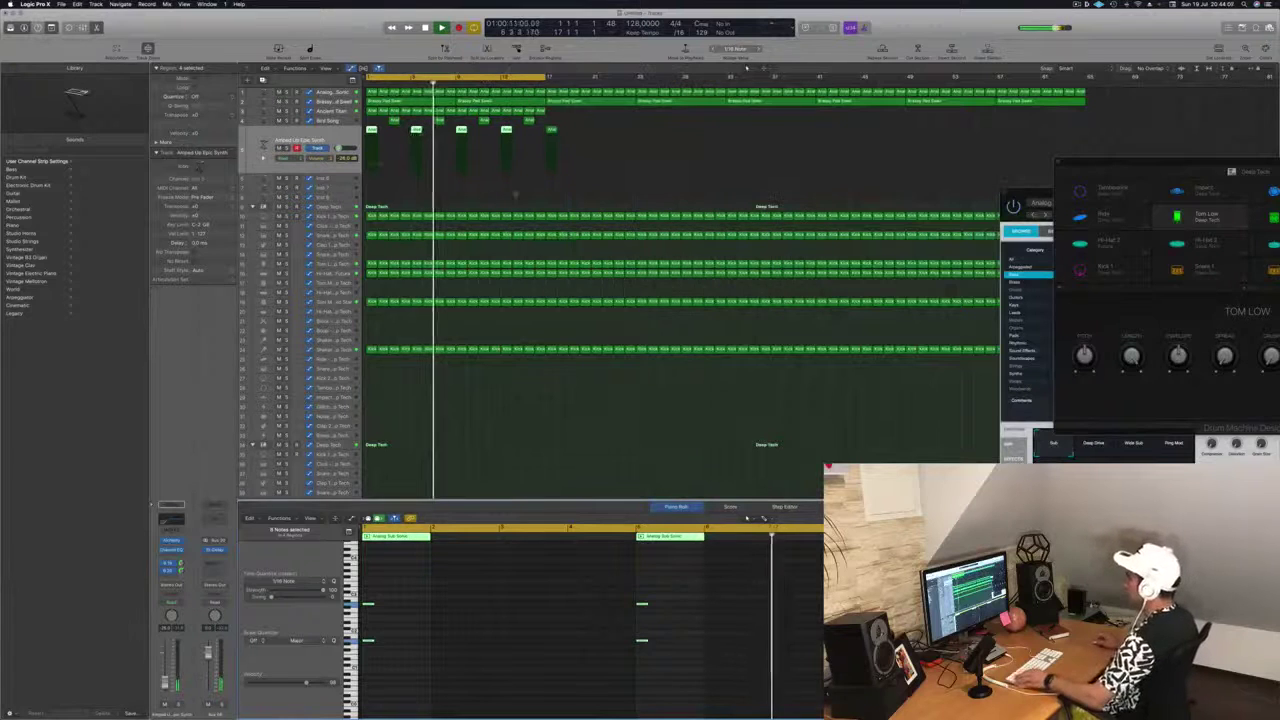
Remove the extra synth stab at bar 17 and copy the third, Bird Song and Amped Up Epic Synth tracks' regions out to bar 65.
key("super+Down")
key("super+Down")
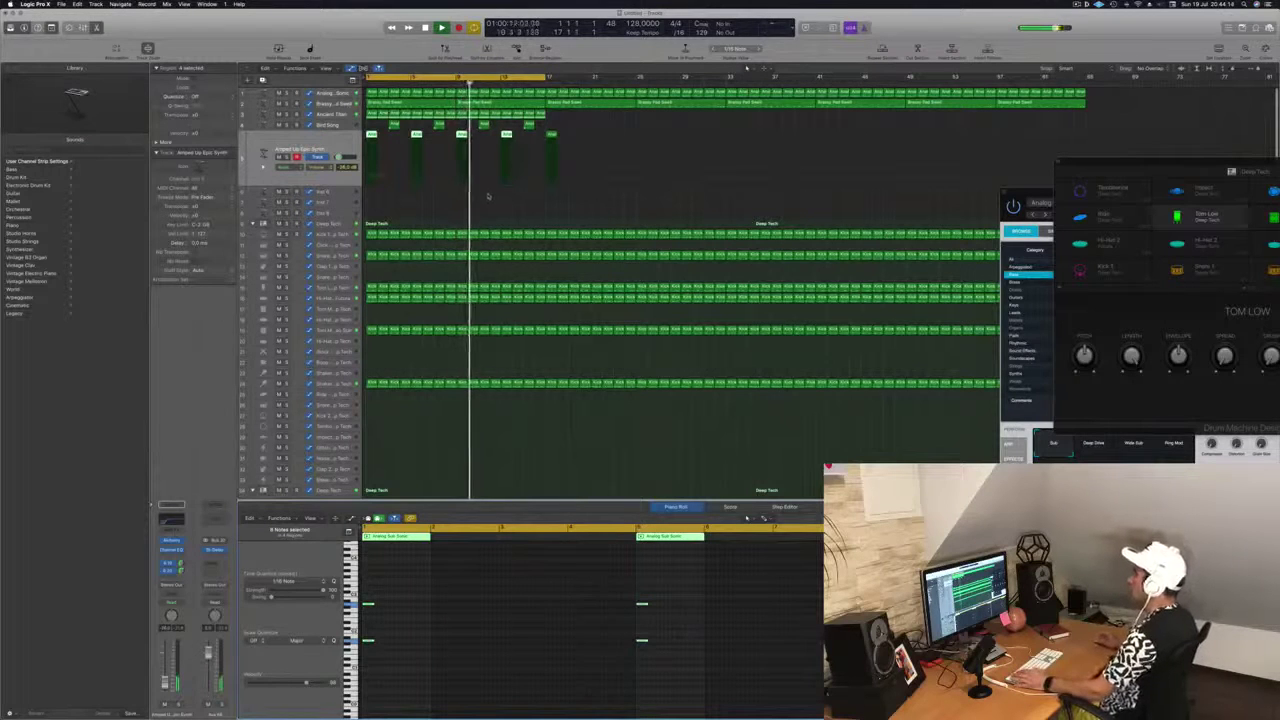
left_click(571, 134)
left_click_drag(562, 158, 446, 118)
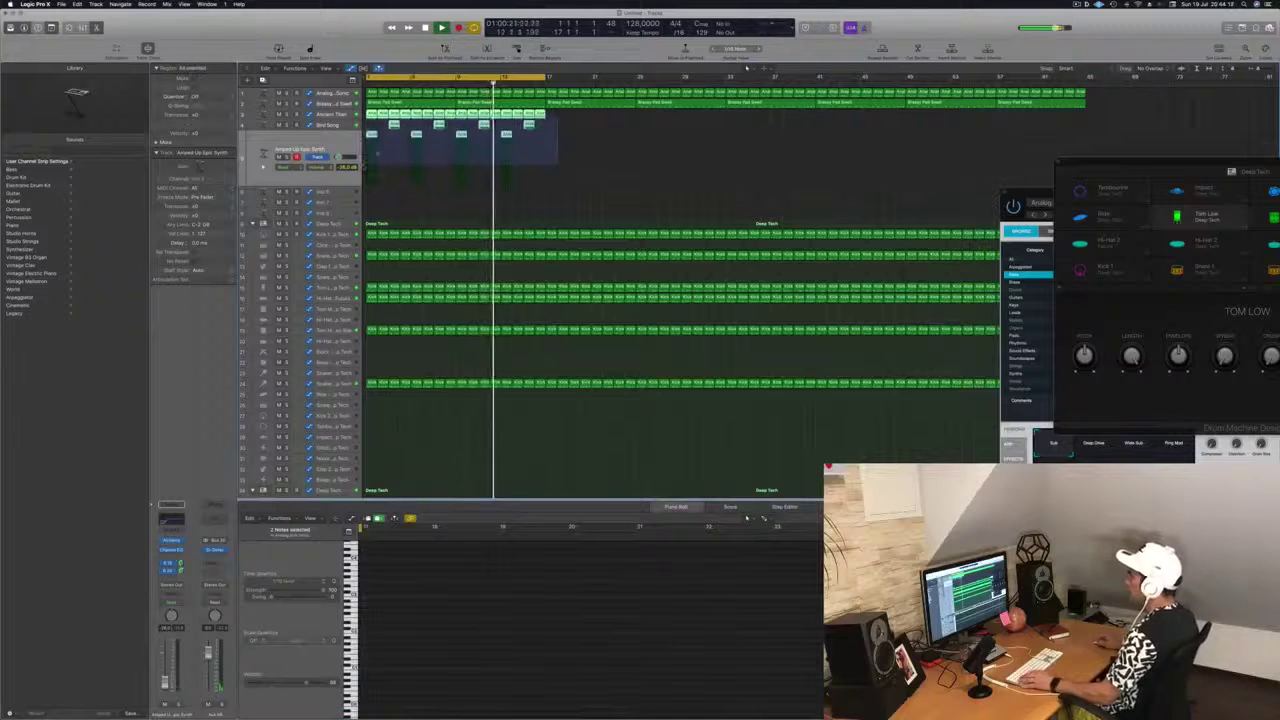
left_click_drag(372, 140, 553, 143)
left_click_drag(742, 114, 381, 192)
left_click_drag(371, 115, 733, 119)
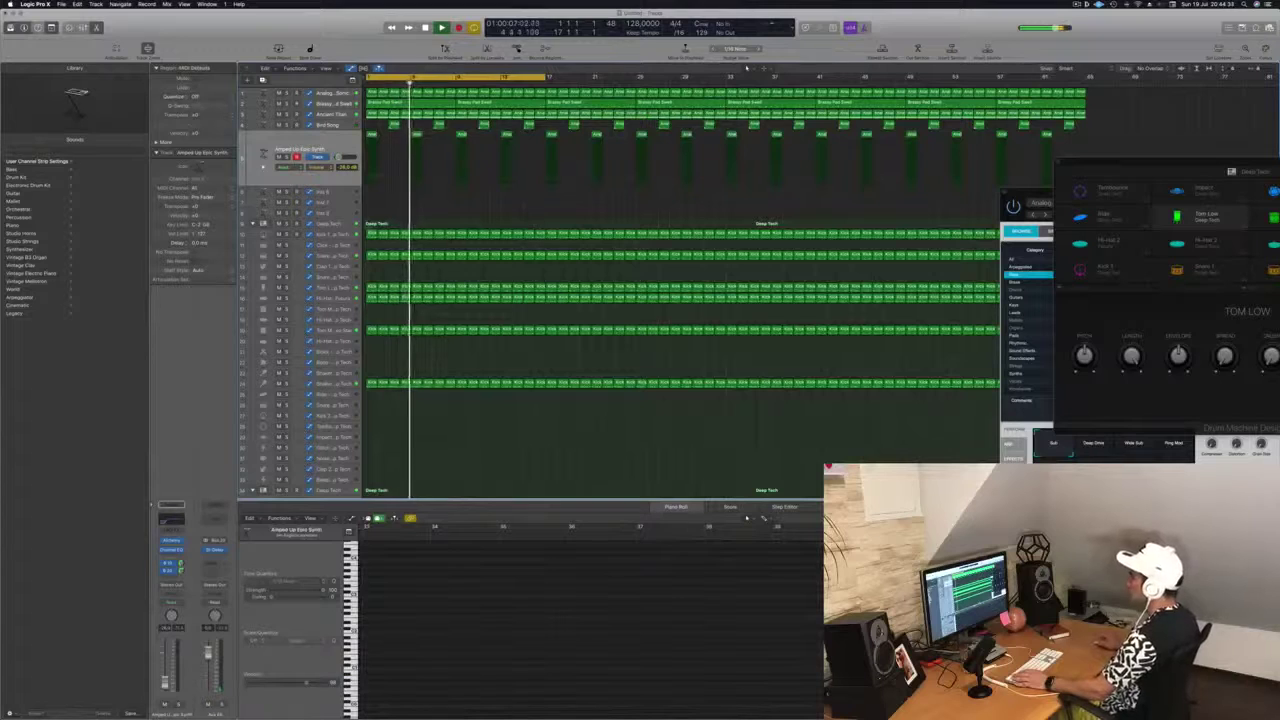
Select the empty Inst 6 track, restart playback from the beginning and open its Alchemy instrument in the middle of the workspace.
left_click(316, 190)
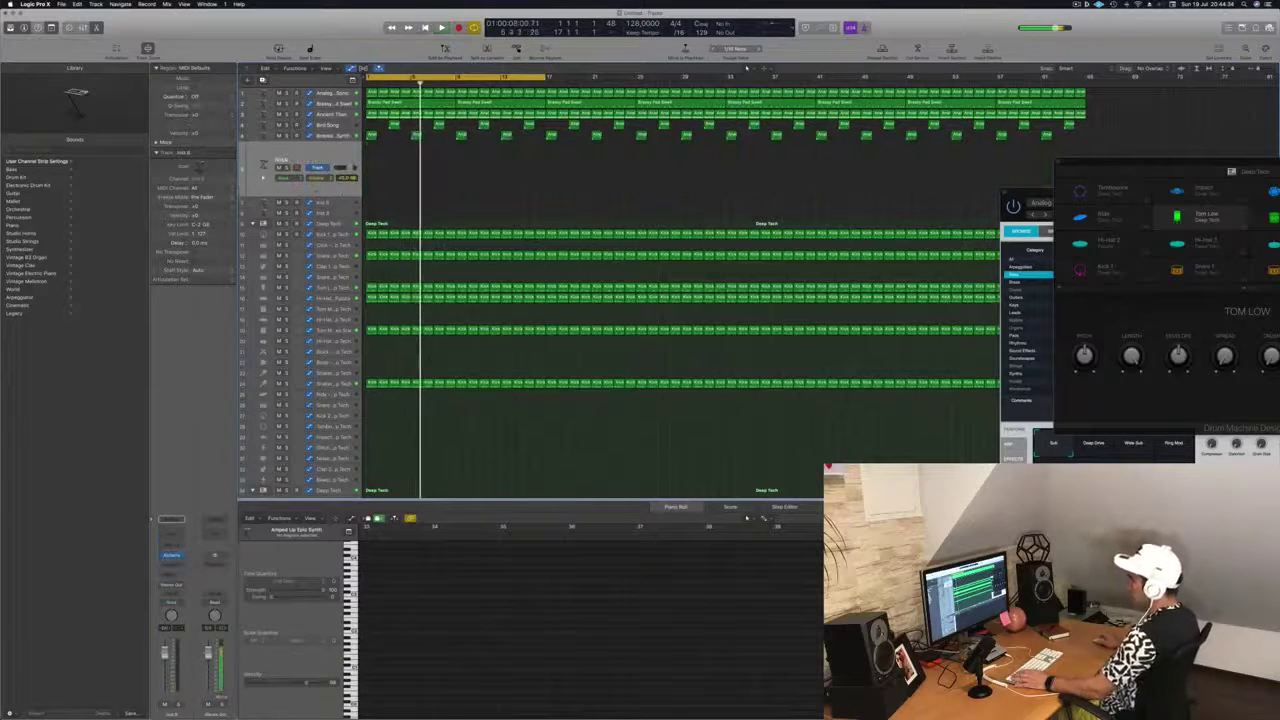
key("Return")
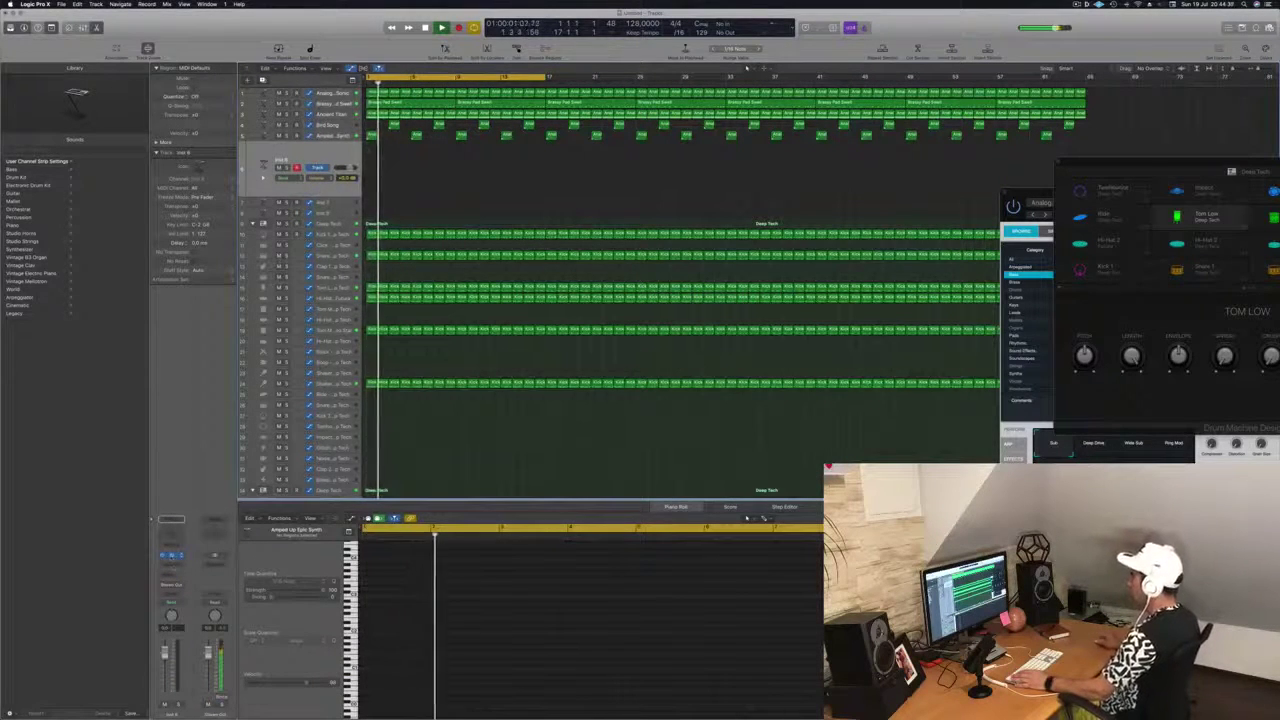
left_click(172, 556)
left_click(1077, 4)
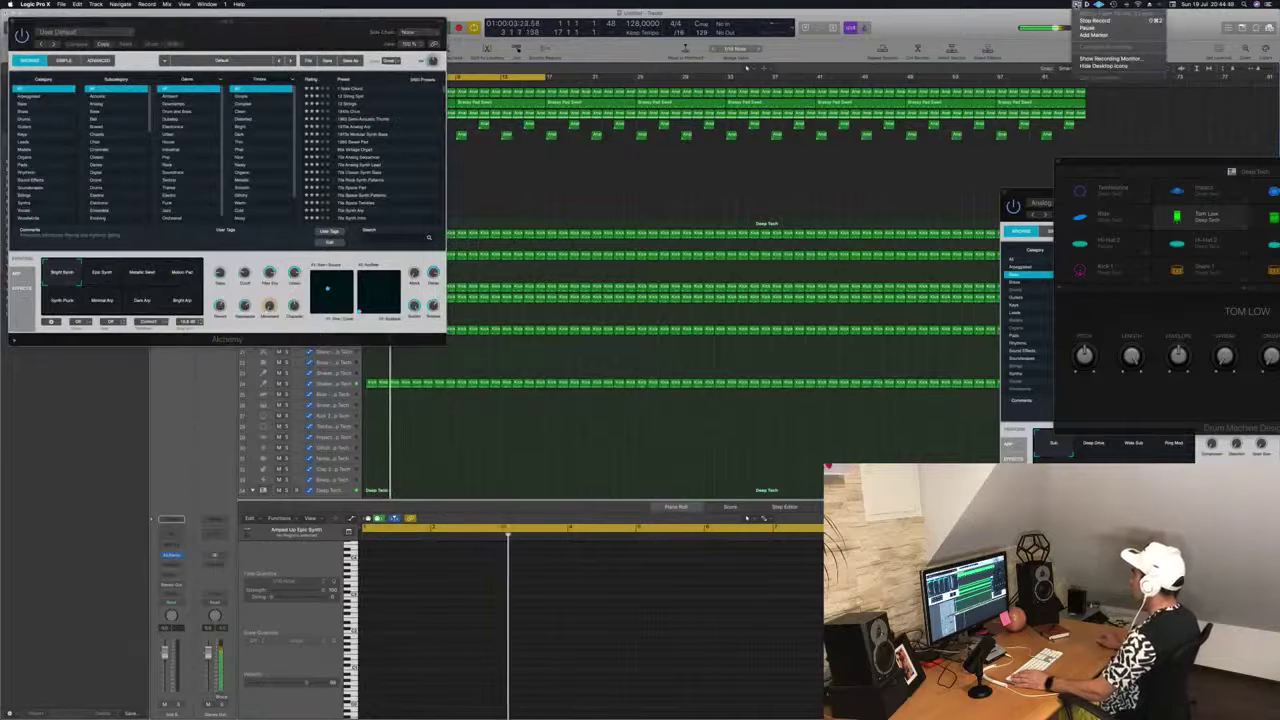
left_click_drag(316, 30, 891, 200)
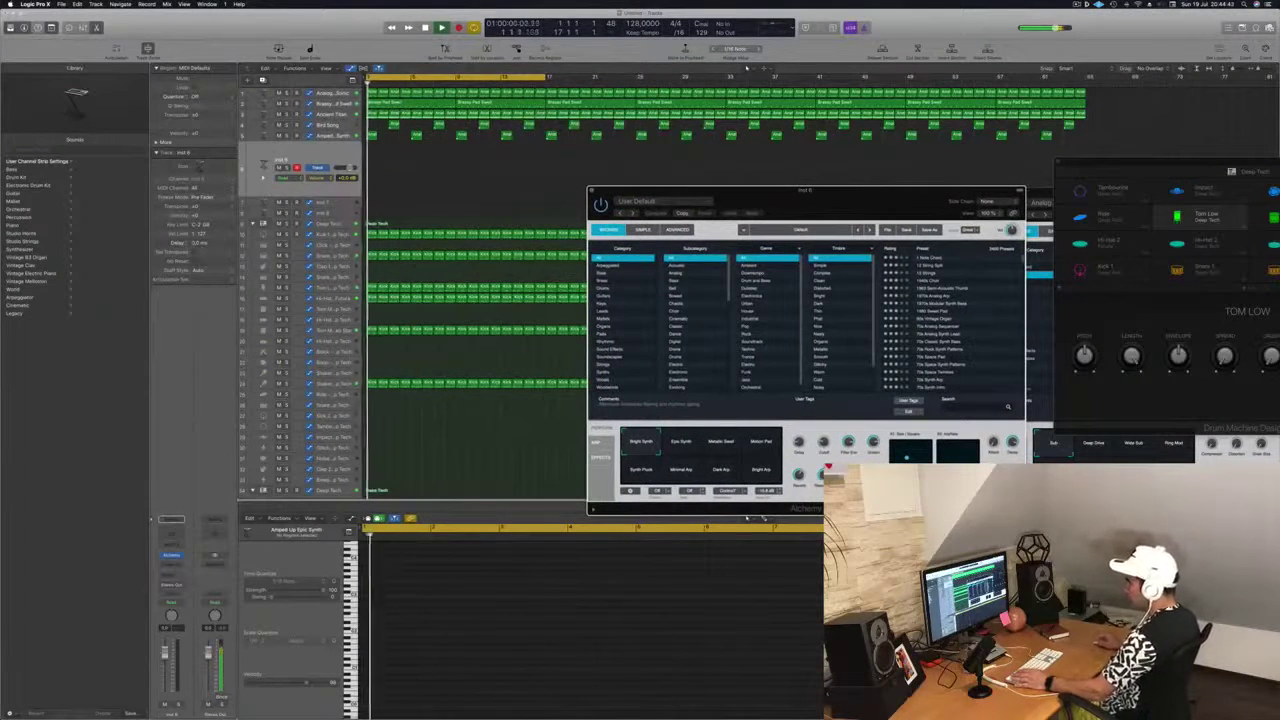
Add a send to Bus 21 on the Inst 6 track and resume playback.
left_click(171, 578)
mouse_move(168, 589)
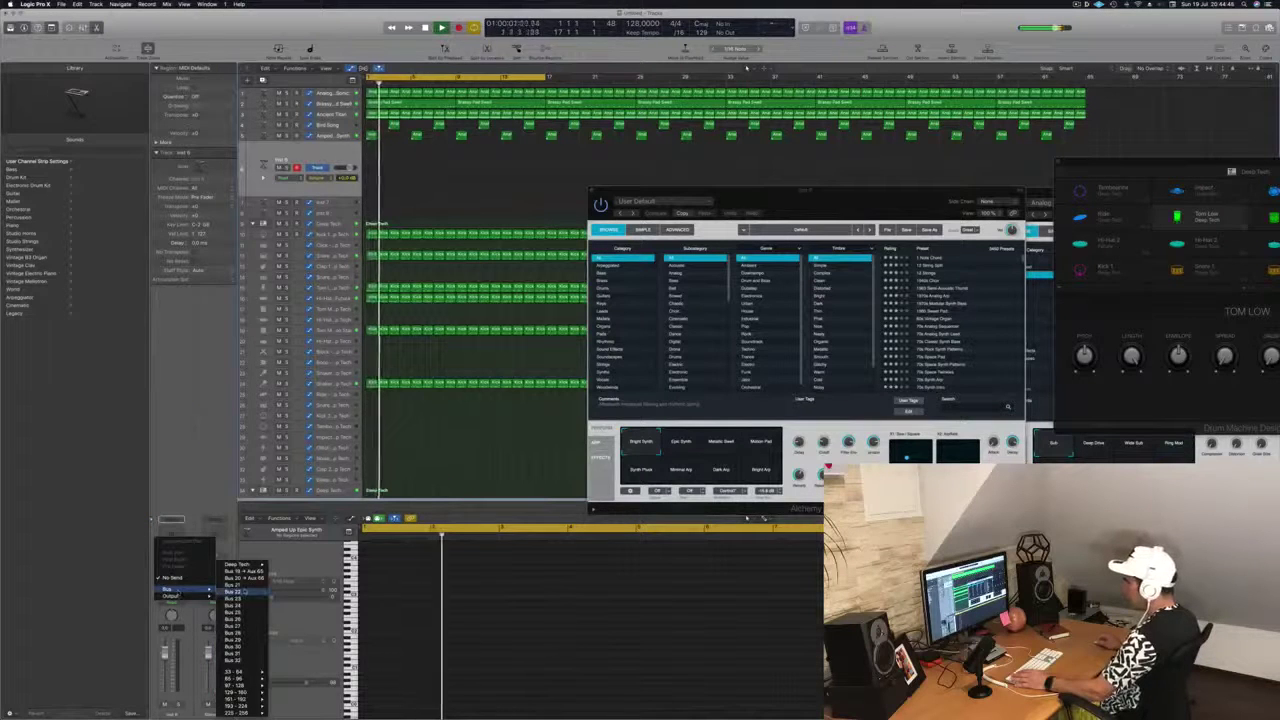
left_click(222, 585)
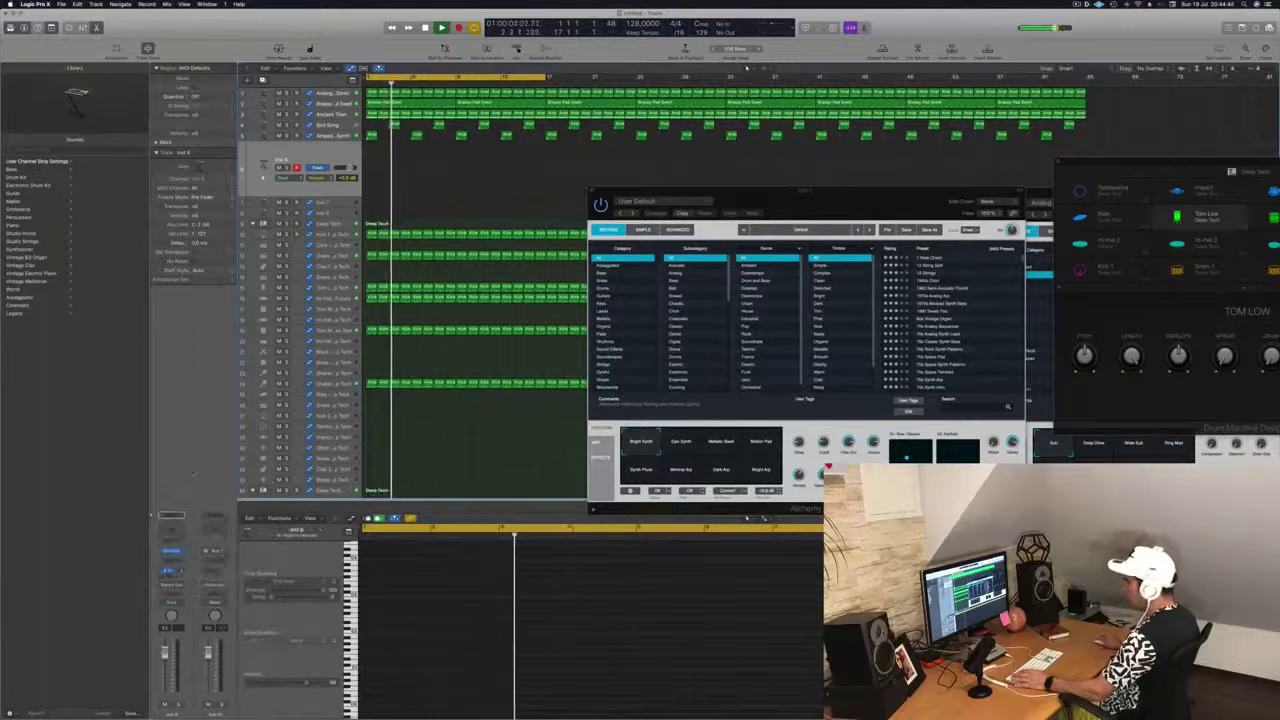
key("space")
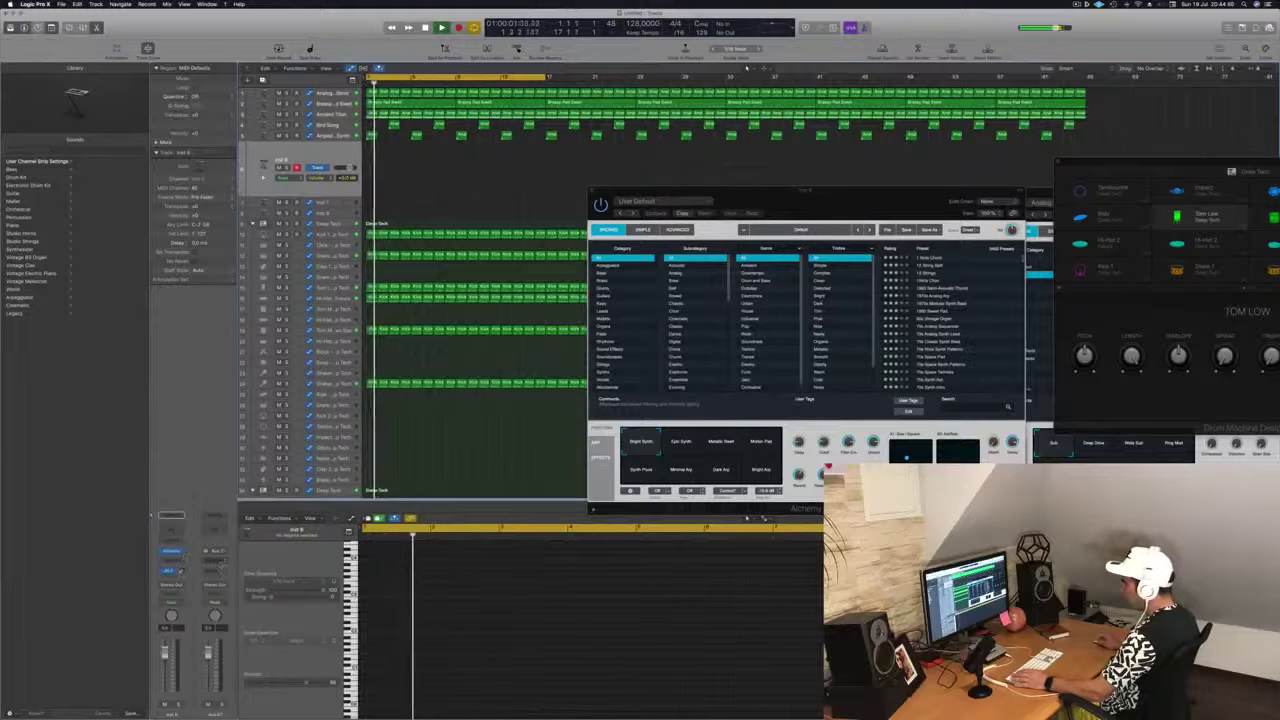
Insert a stereo SilverVerb on the Bus 21 aux channel, load the saved user preset with 94% wet, and close its window.
left_click(219, 559)
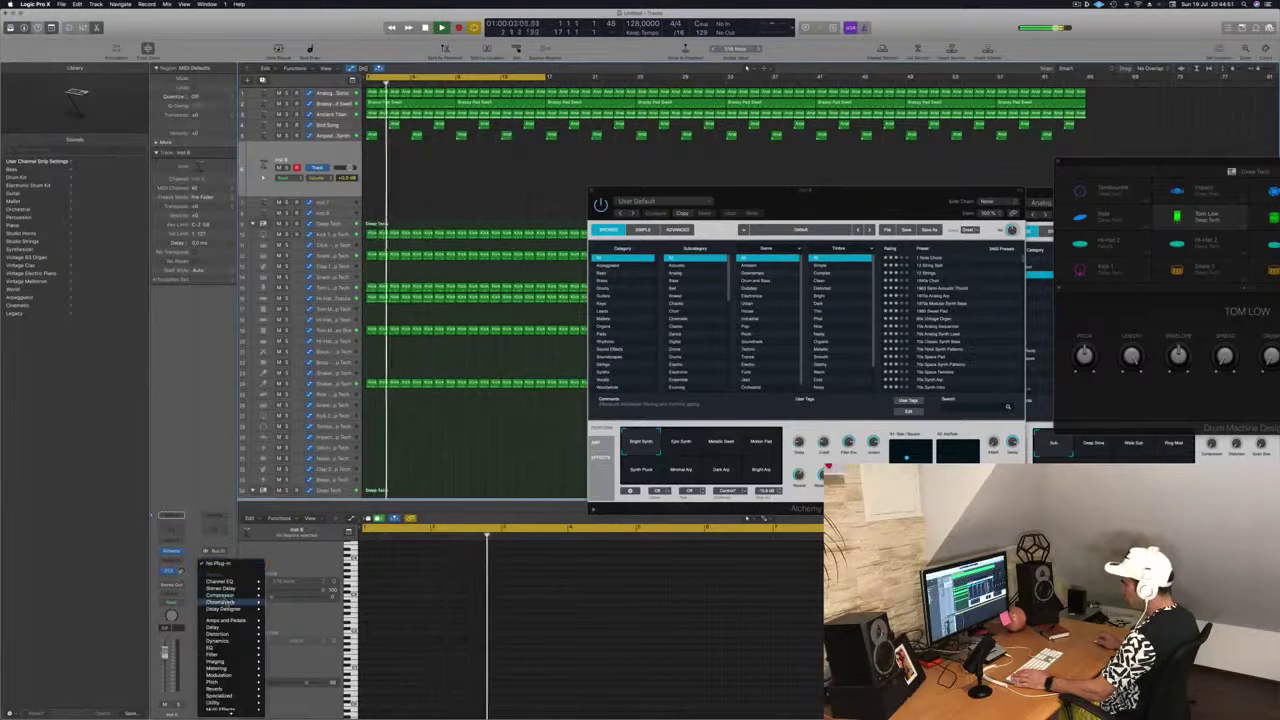
mouse_move(218, 675)
mouse_move(292, 701)
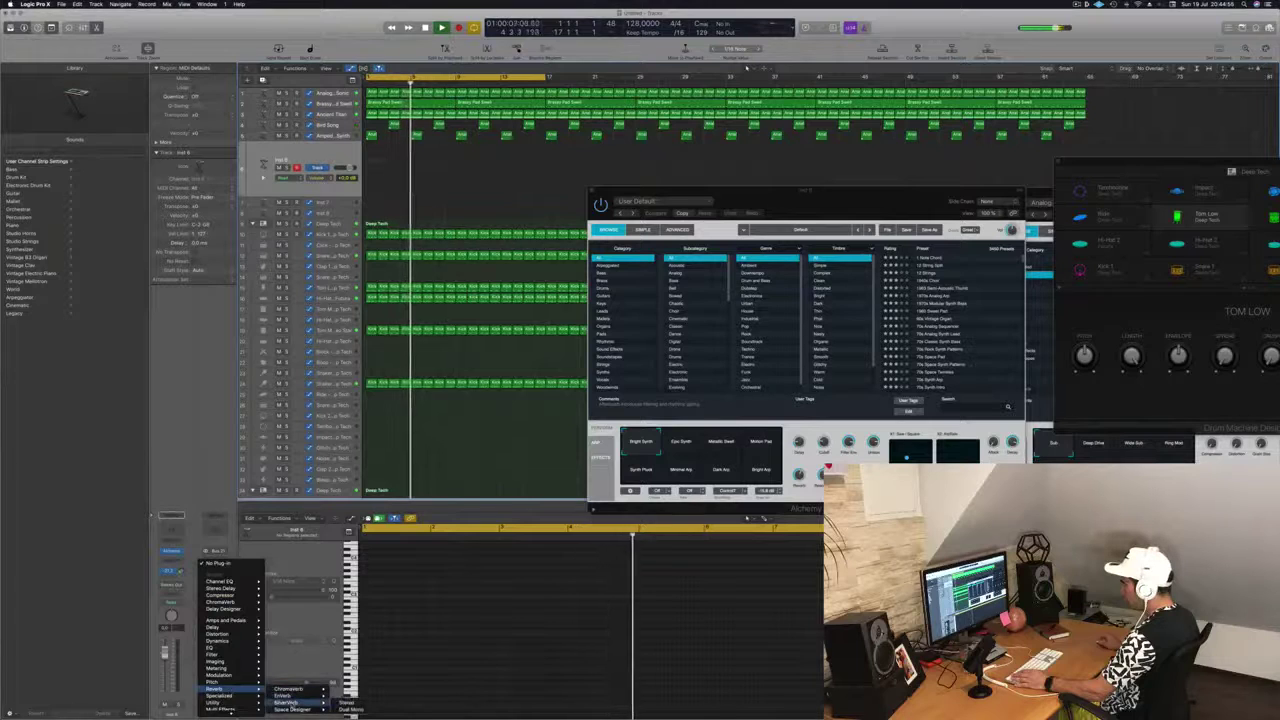
left_click(346, 702)
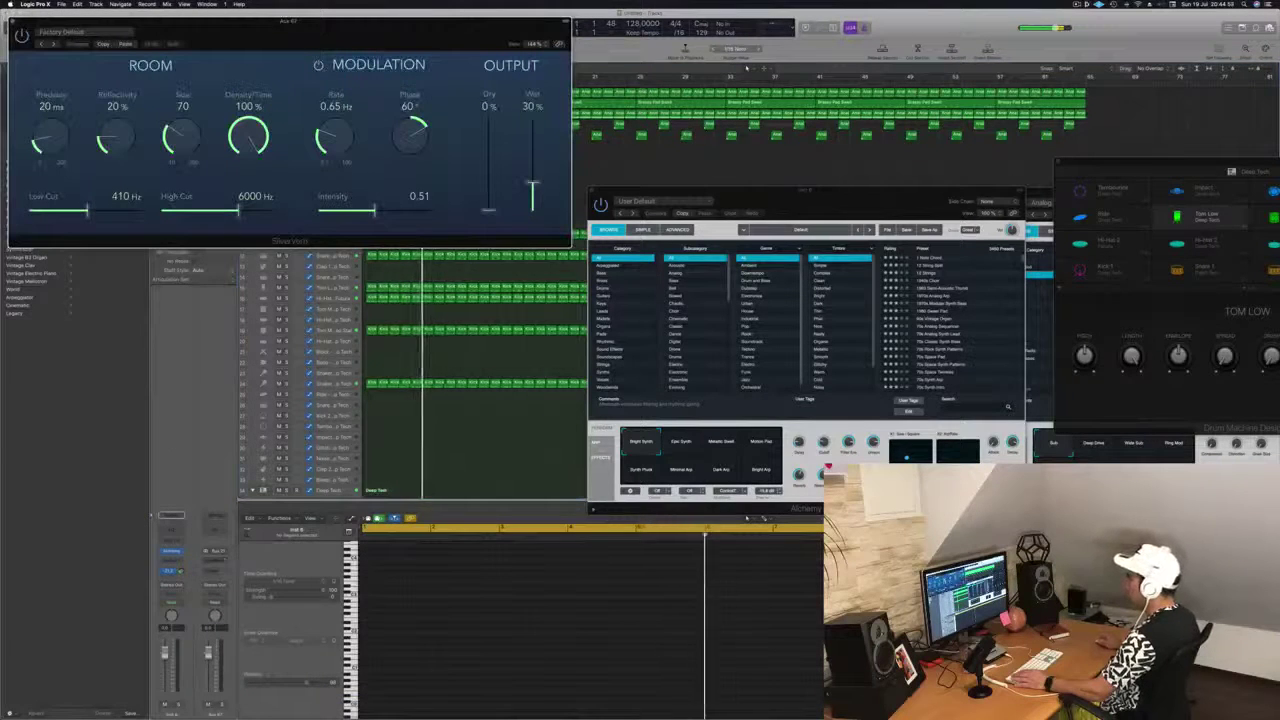
left_click(60, 31)
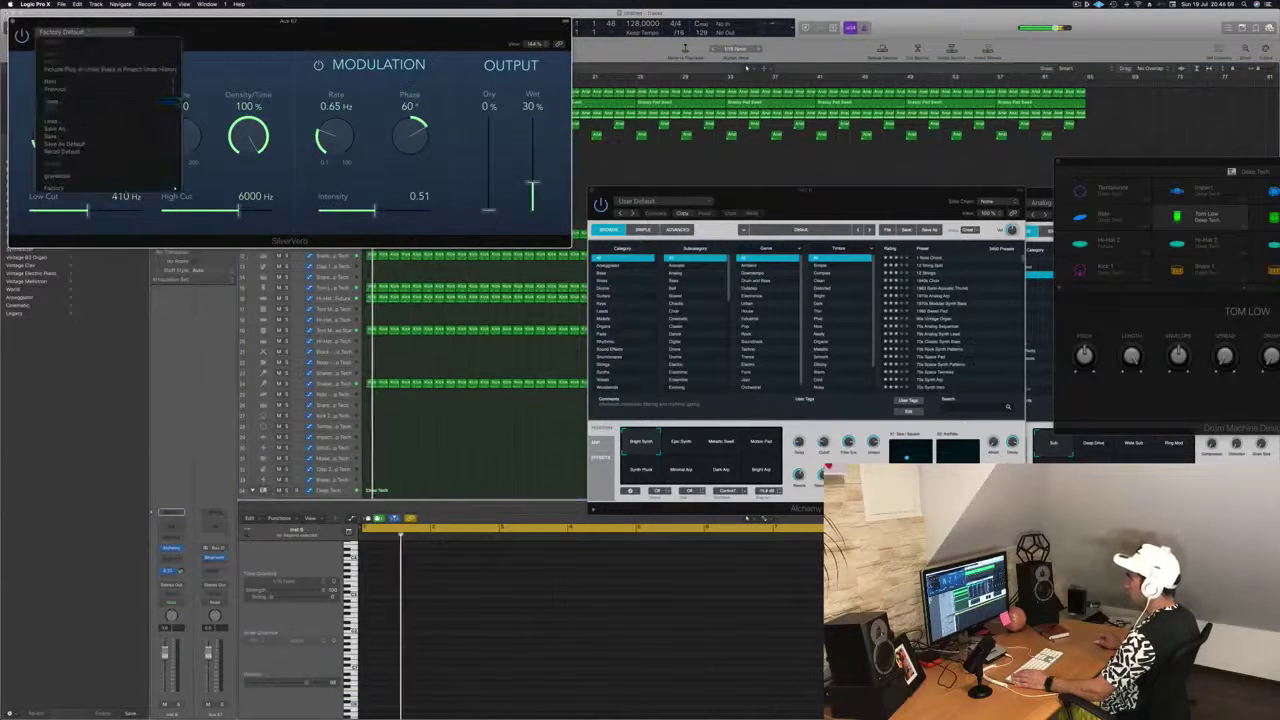
left_click(87, 178)
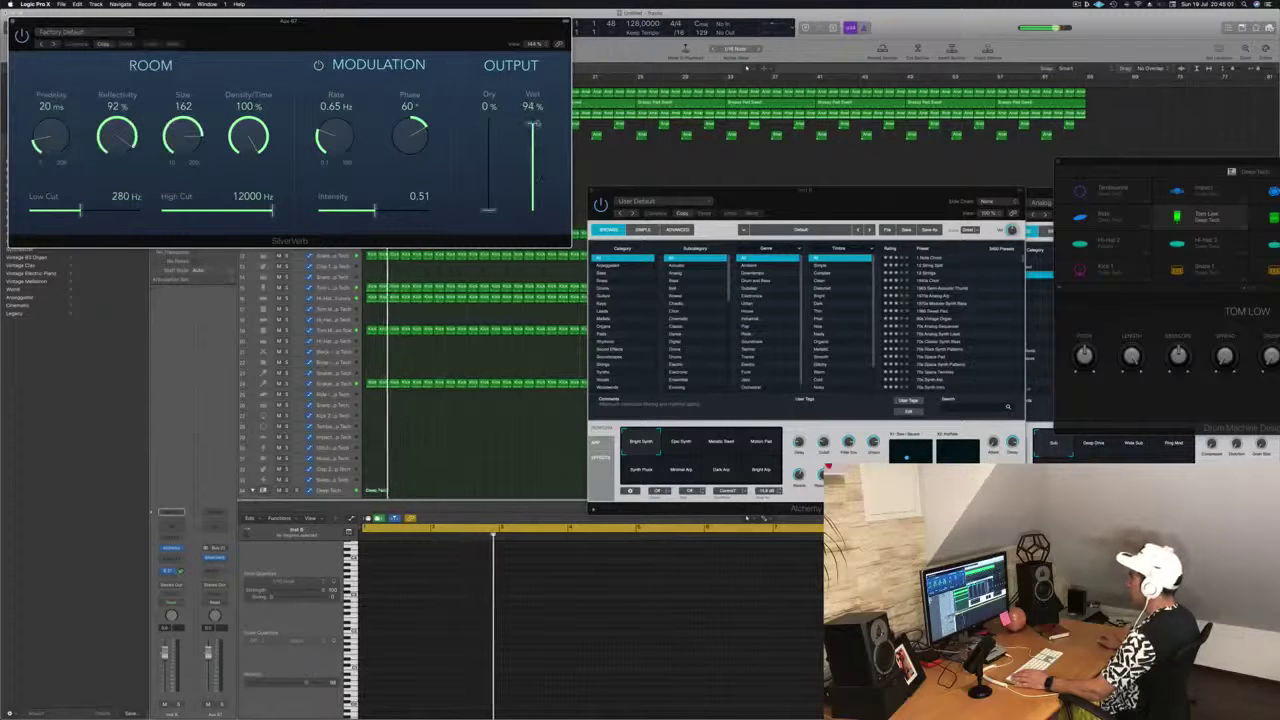
left_click(12, 22)
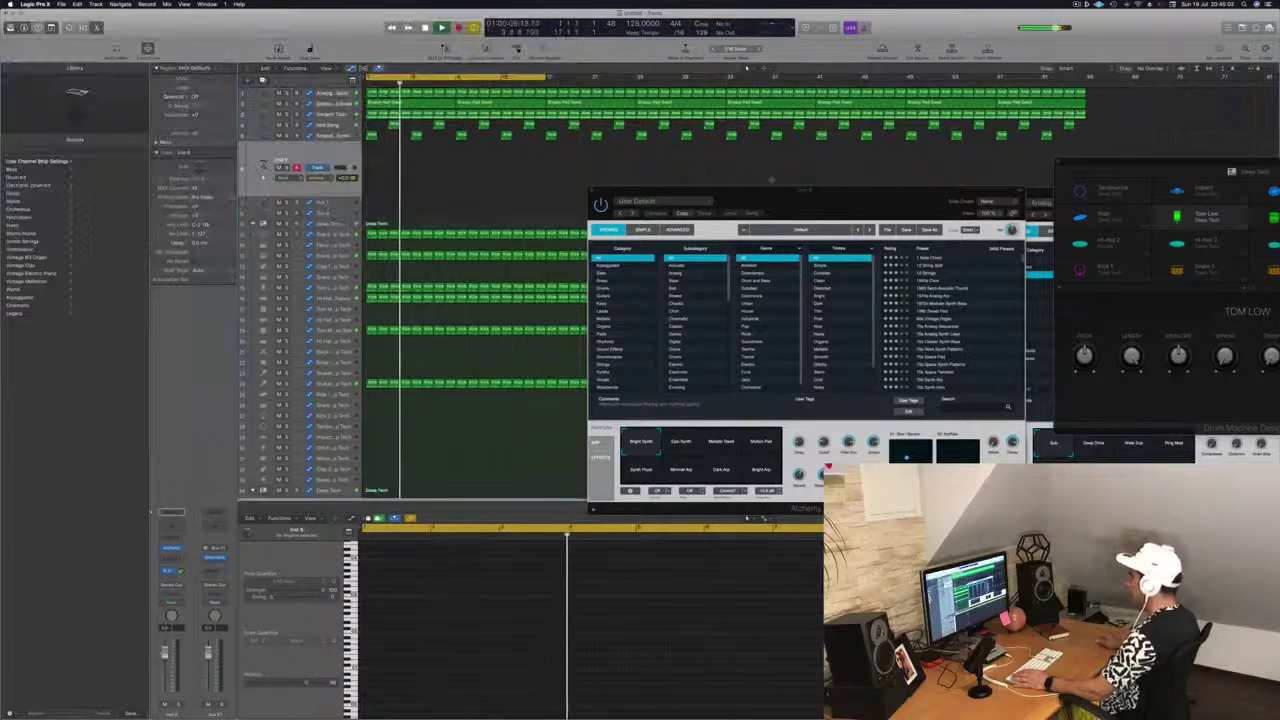
Move the Alchemy window aside, add a second send to Bus 20 on the Inst 6 track, and restart playback from the beginning.
left_click_drag(775, 190, 855, 198)
key("space")
key("space")
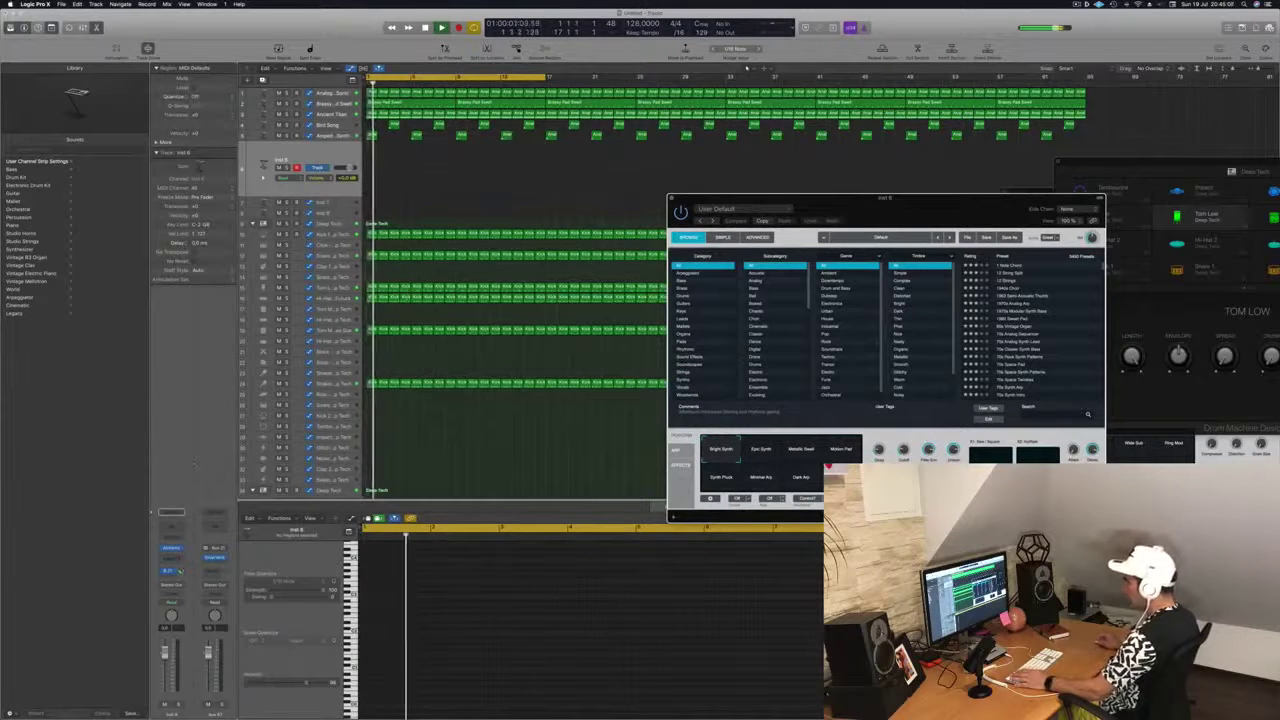
left_click(172, 570)
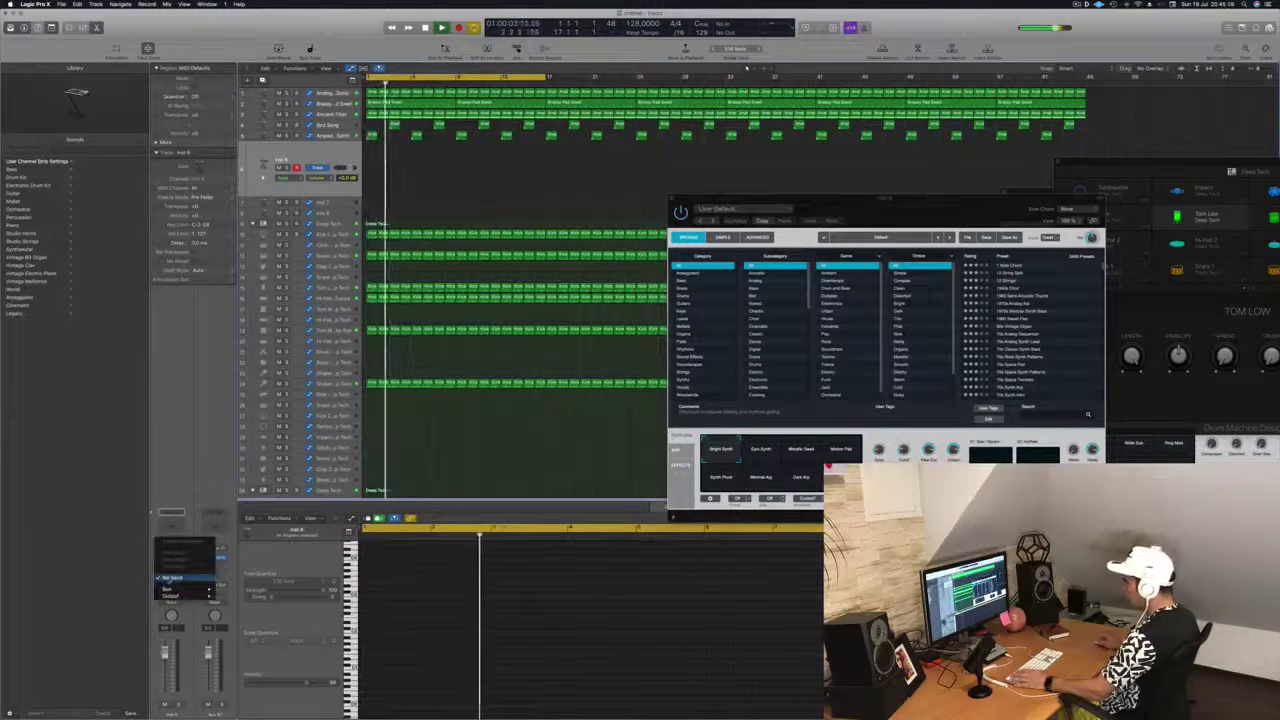
mouse_move(190, 589)
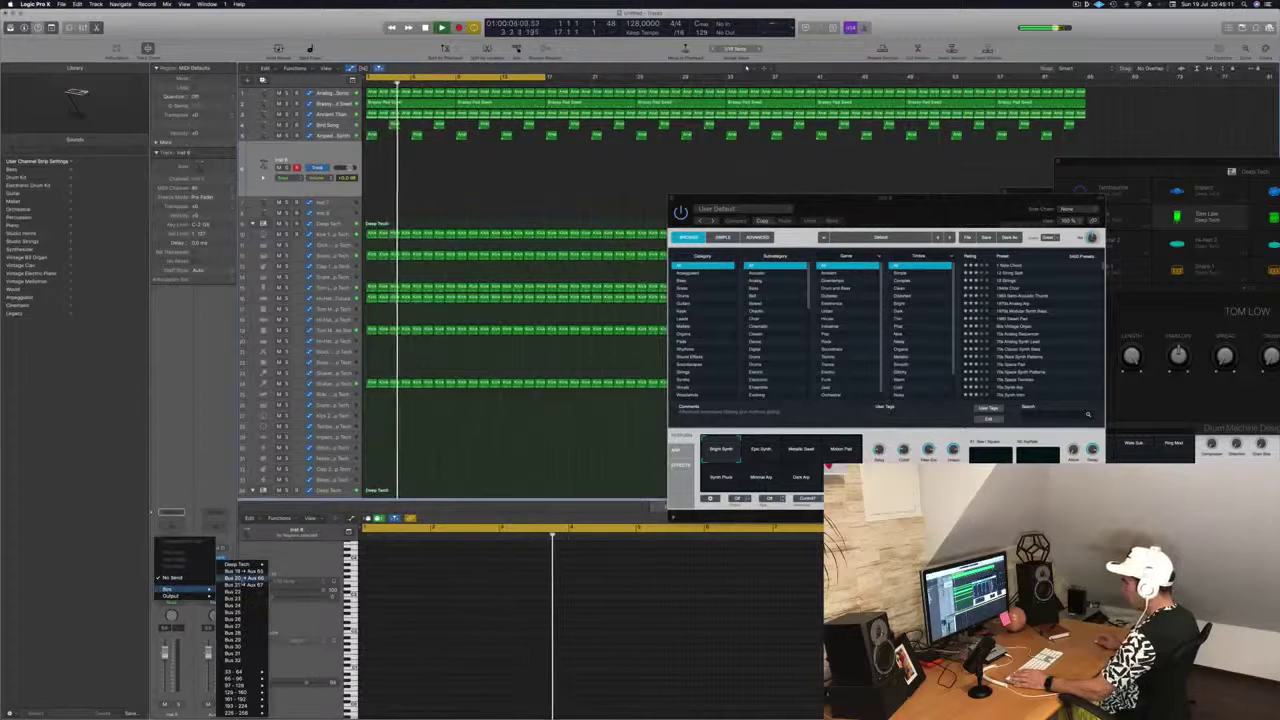
left_click(232, 591)
key("Return")
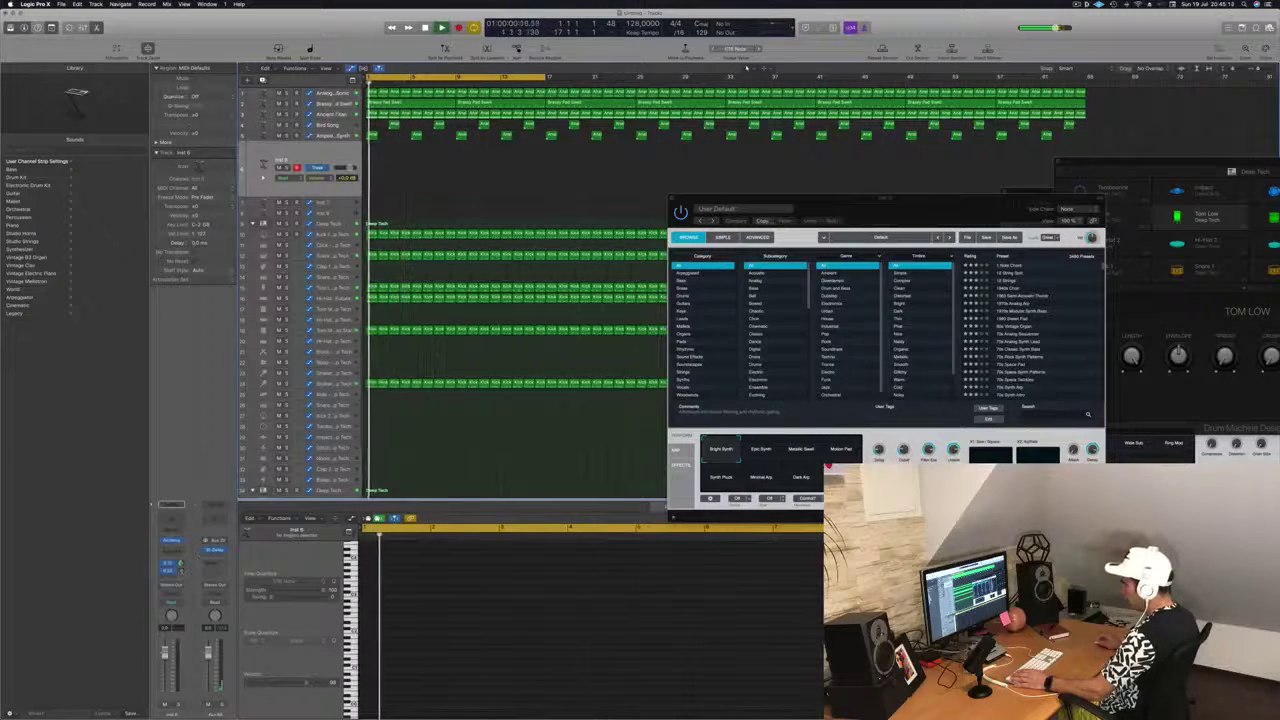
key("Return")
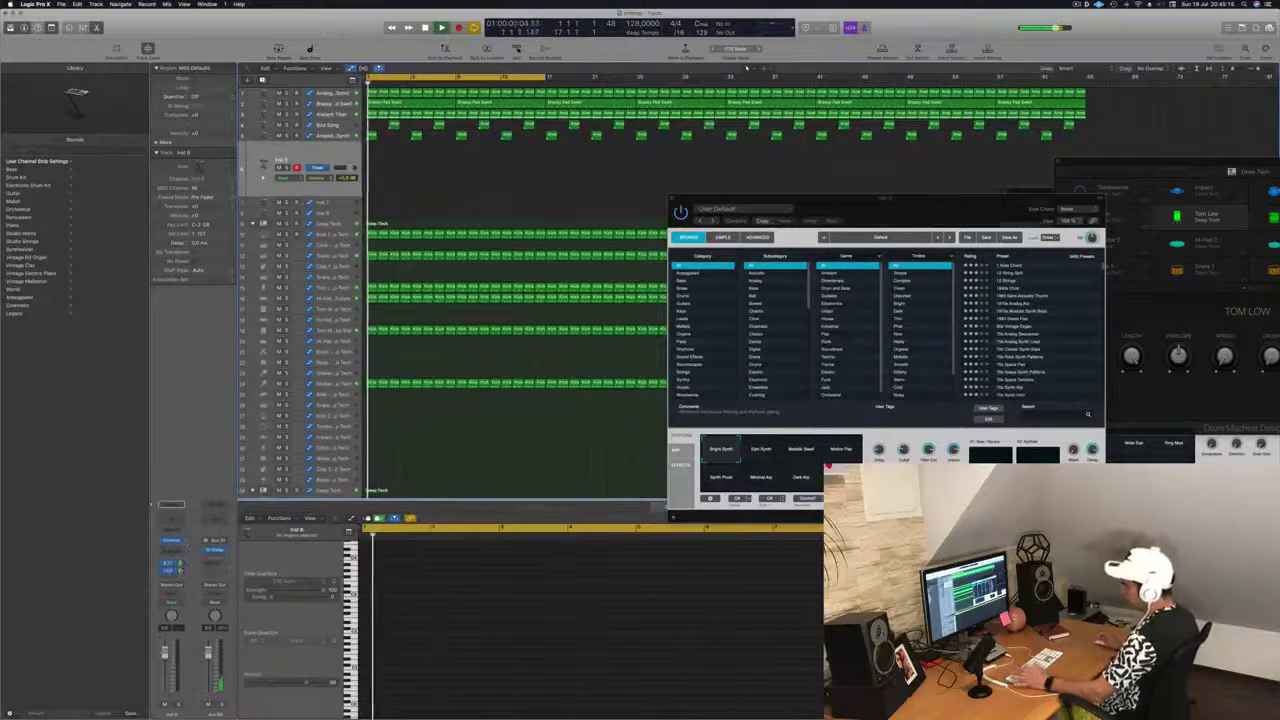
key("space")
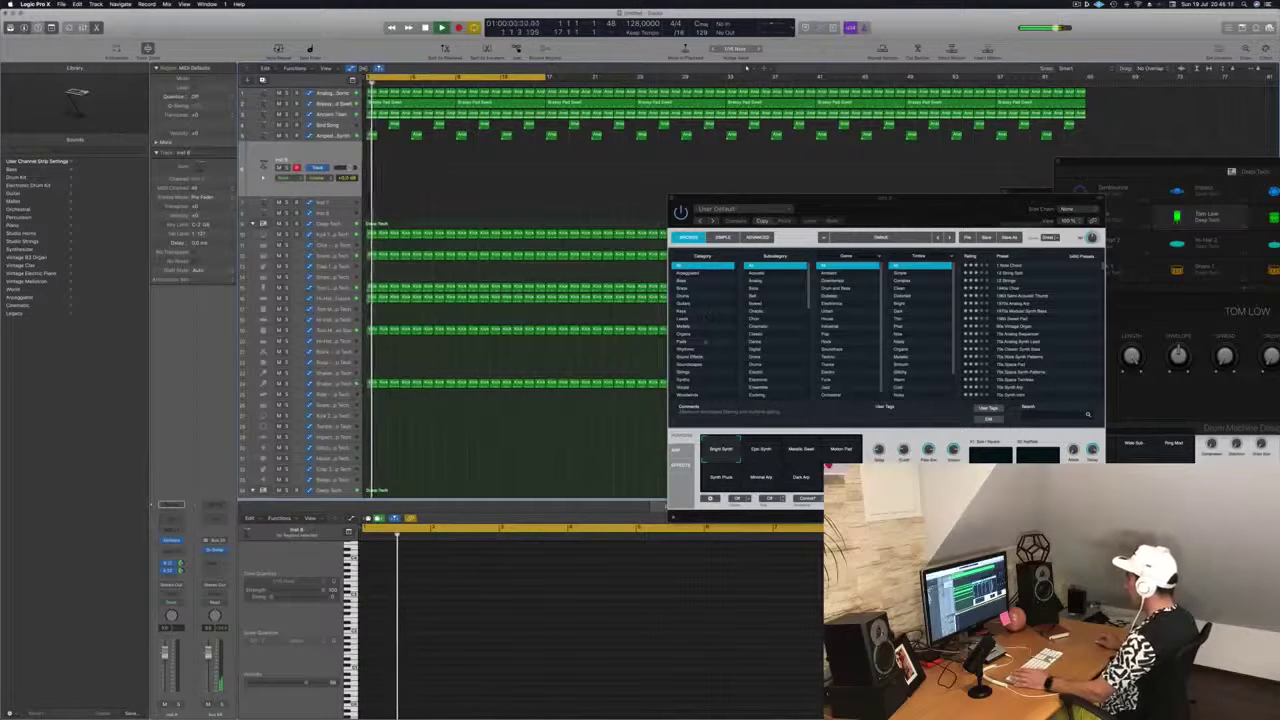
Load the 70s Analog Synth Lead preset from Alchemy's Leads category and show the Musical Typing keyboard to try it.
left_click(683, 319)
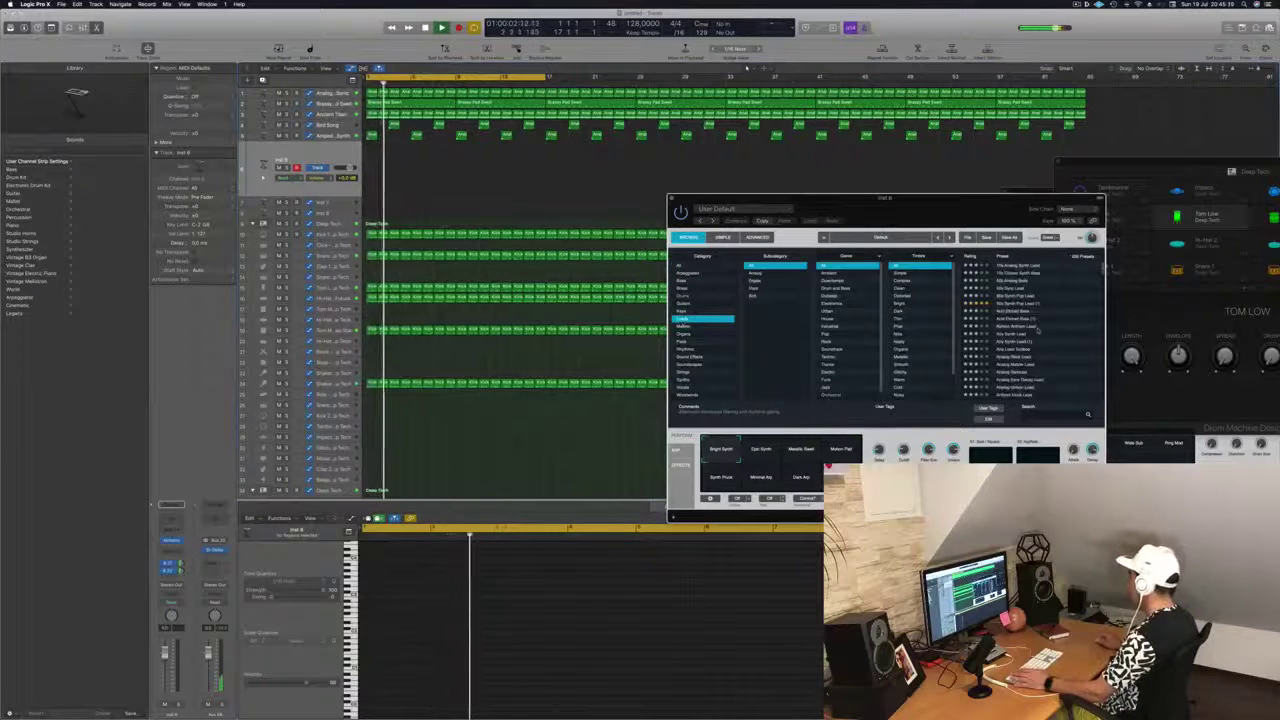
left_click(1018, 266)
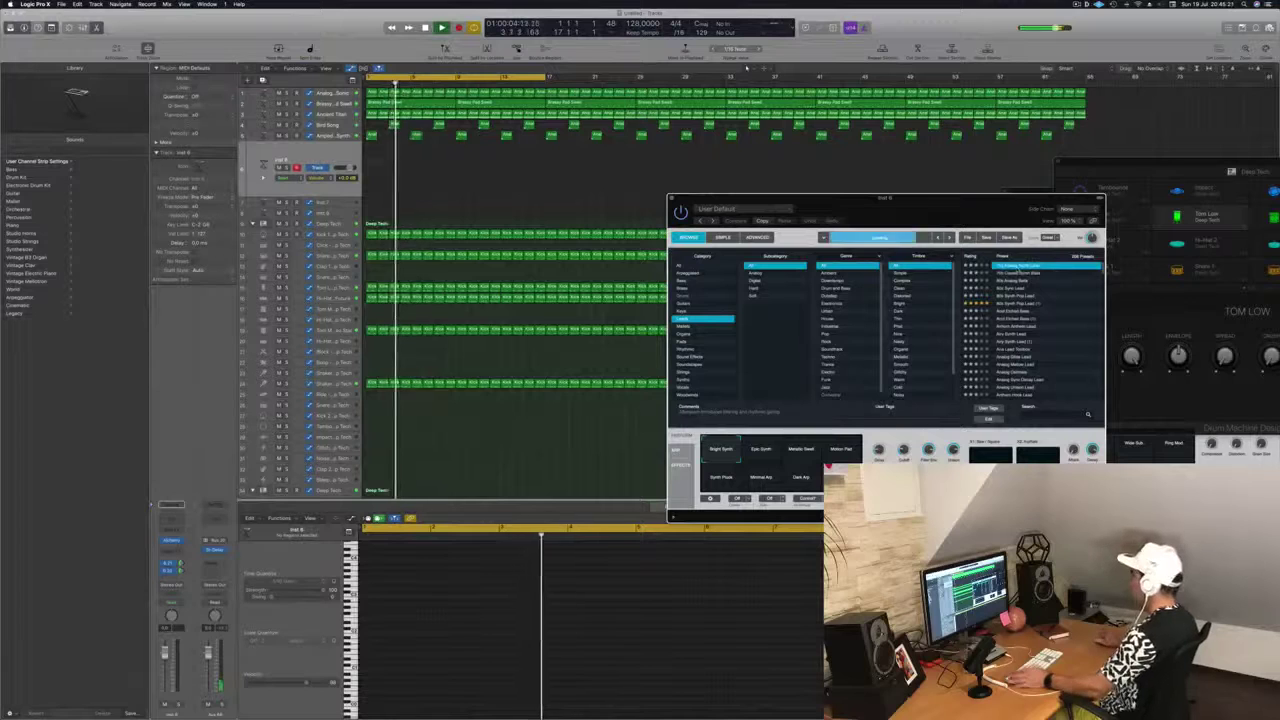
left_click_drag(972, 203, 908, 197)
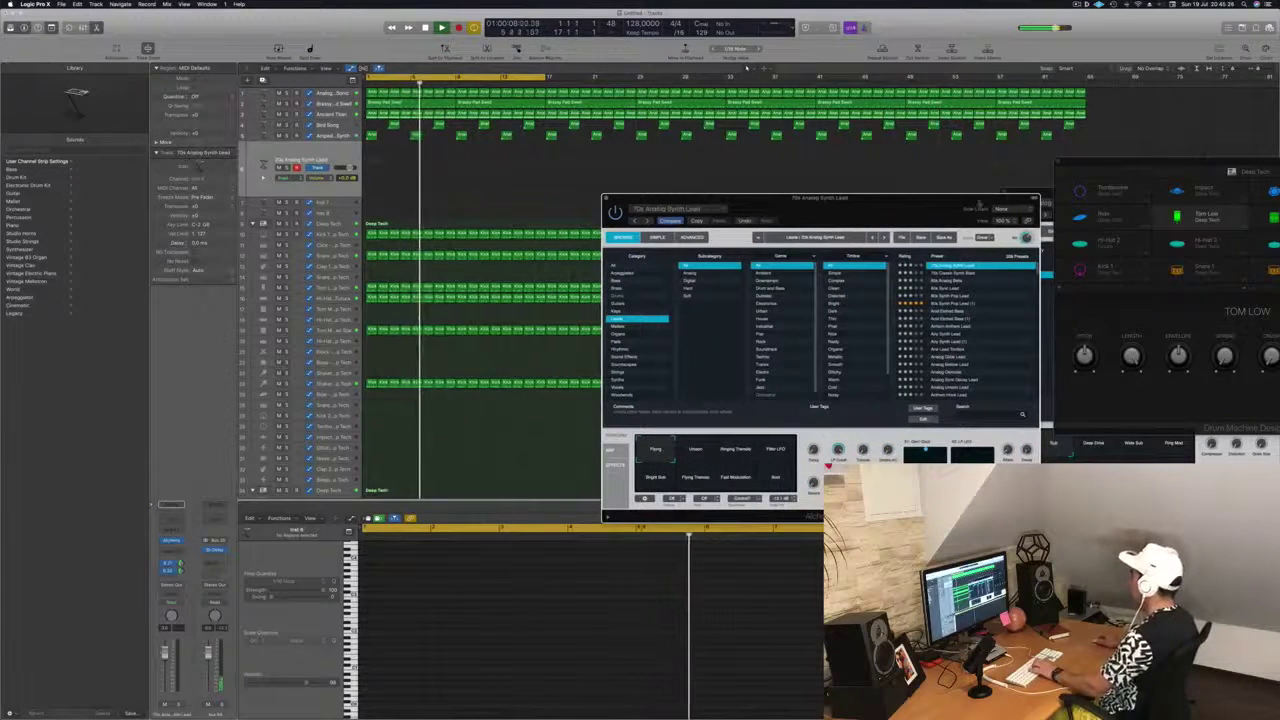
left_click_drag(962, 199, 935, 205)
key("super+k")
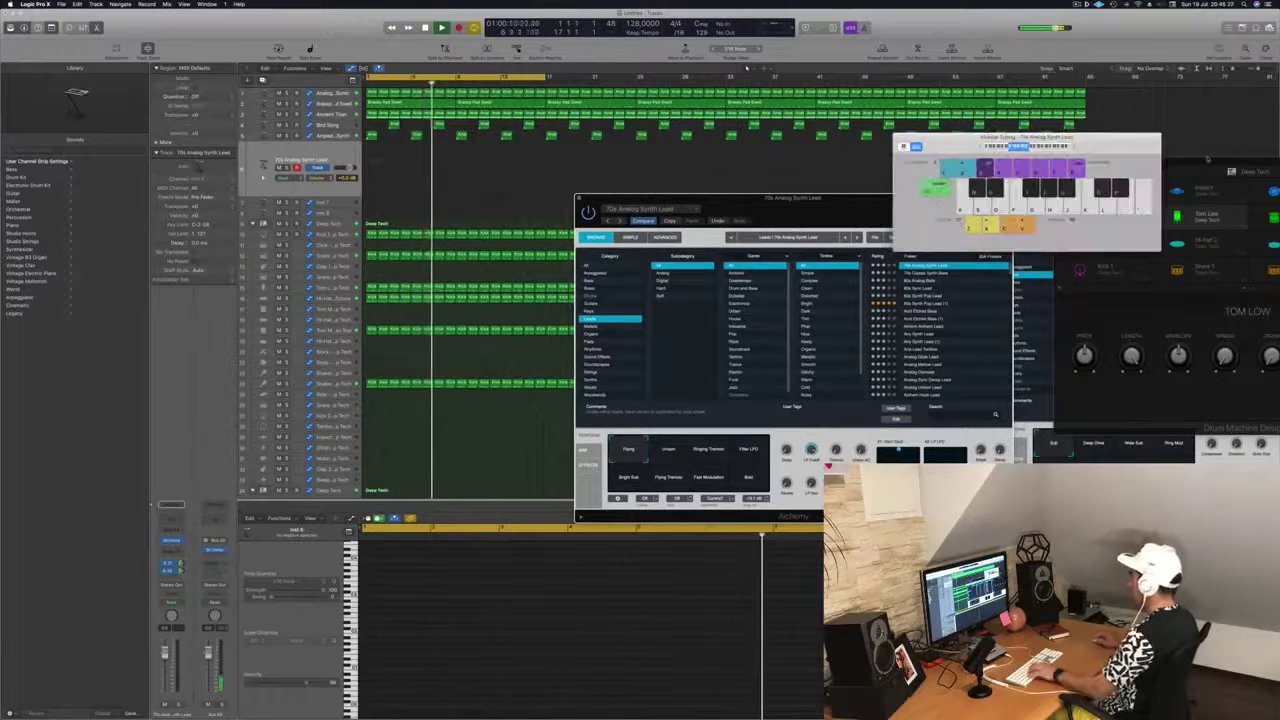
key("x")
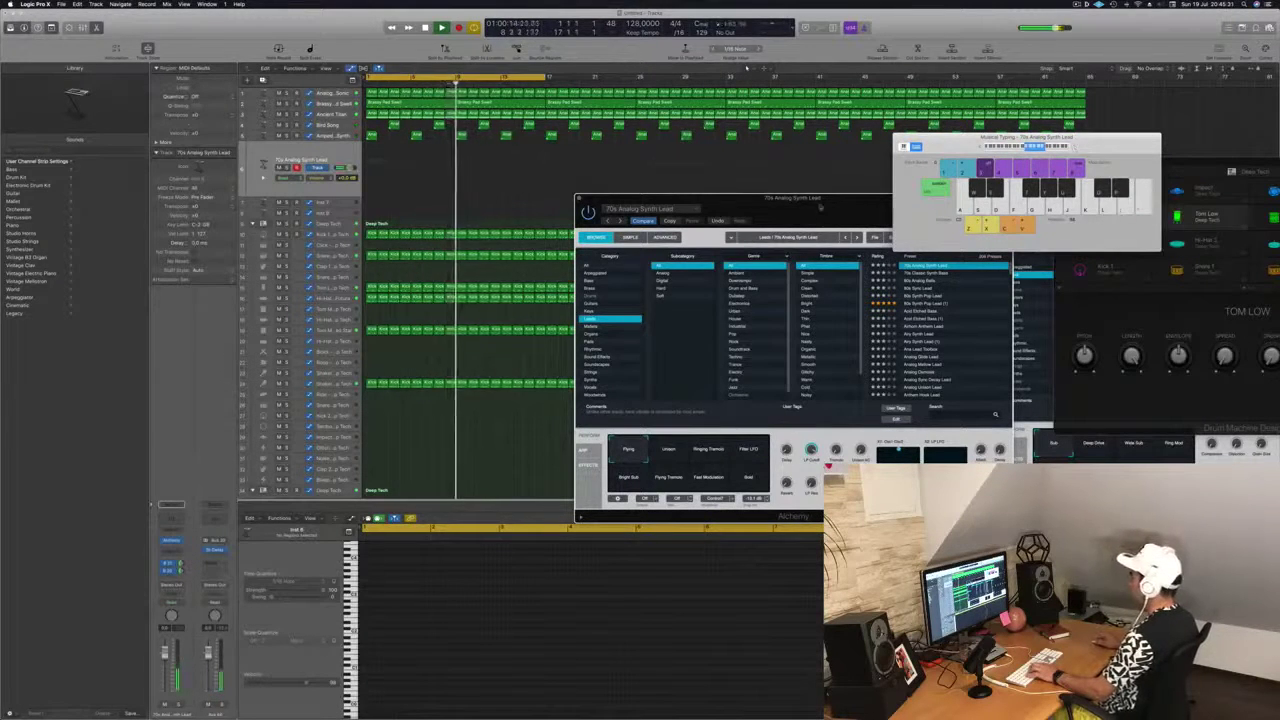
Lower the 70s Analog Synth Lead track's volume while testing notes, and move the Alchemy window lower in the workspace.
left_click_drag(818, 205, 802, 208)
left_click_drag(165, 652, 165, 671)
key("j")
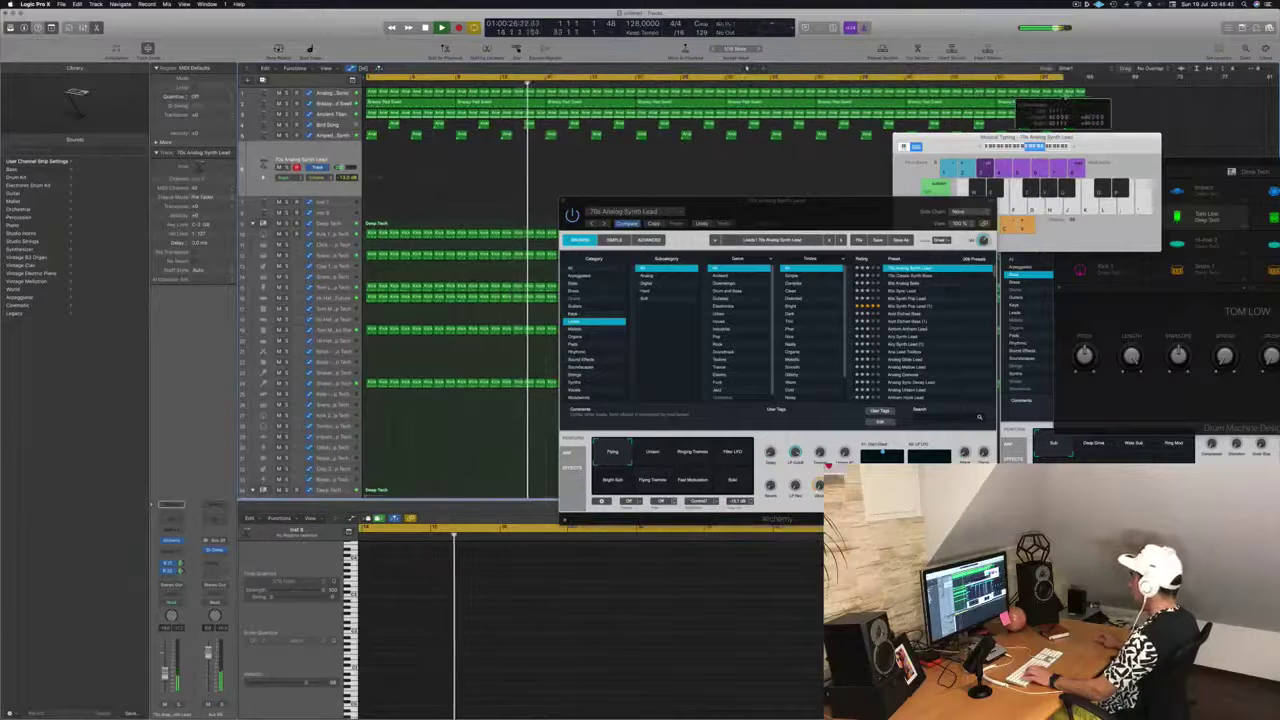
left_click_drag(780, 207, 739, 322)
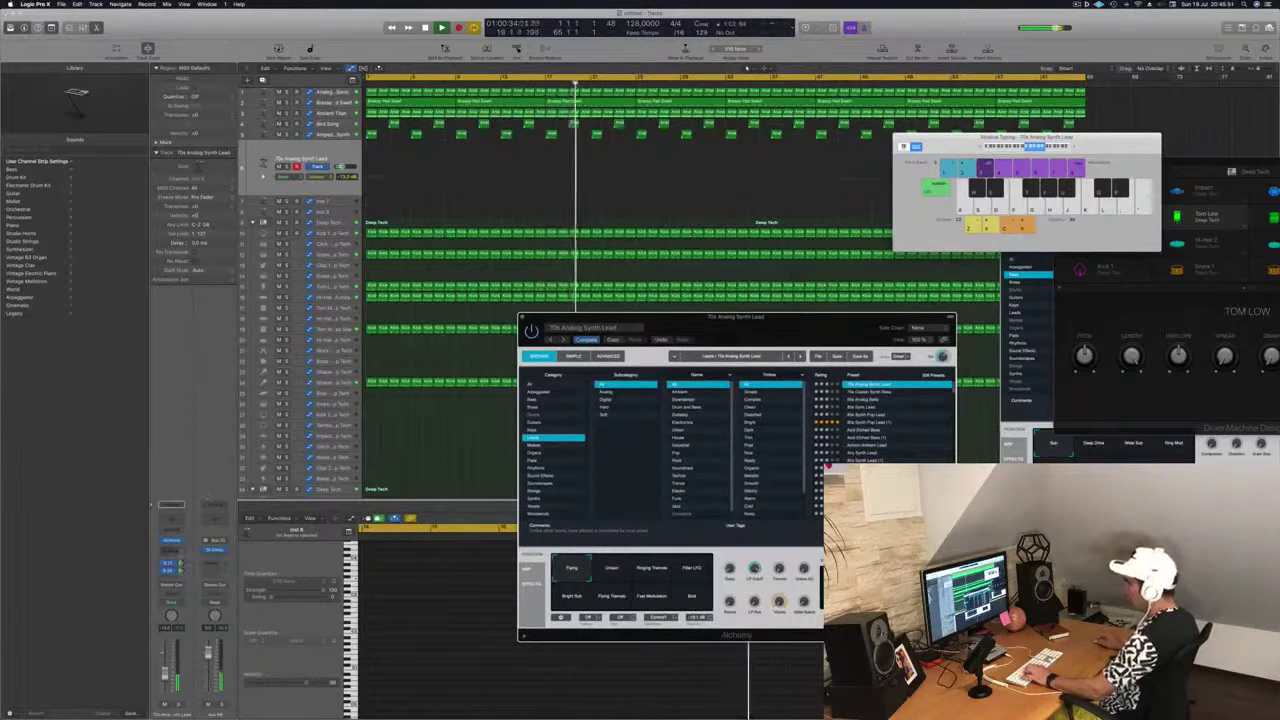
Insert a Compressor on the 70s Analog Synth Lead track and set its side chain to the kick bus, Bus 8.
left_click(172, 552)
mouse_move(178, 597)
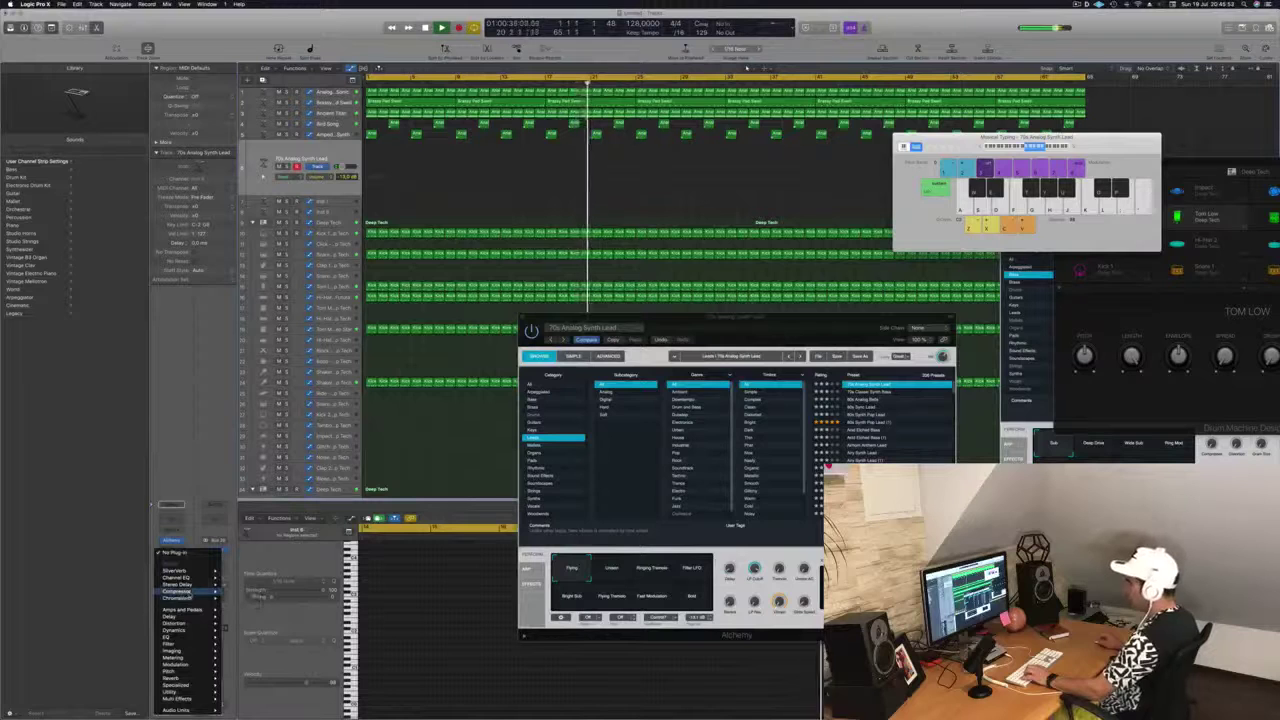
left_click(240, 592)
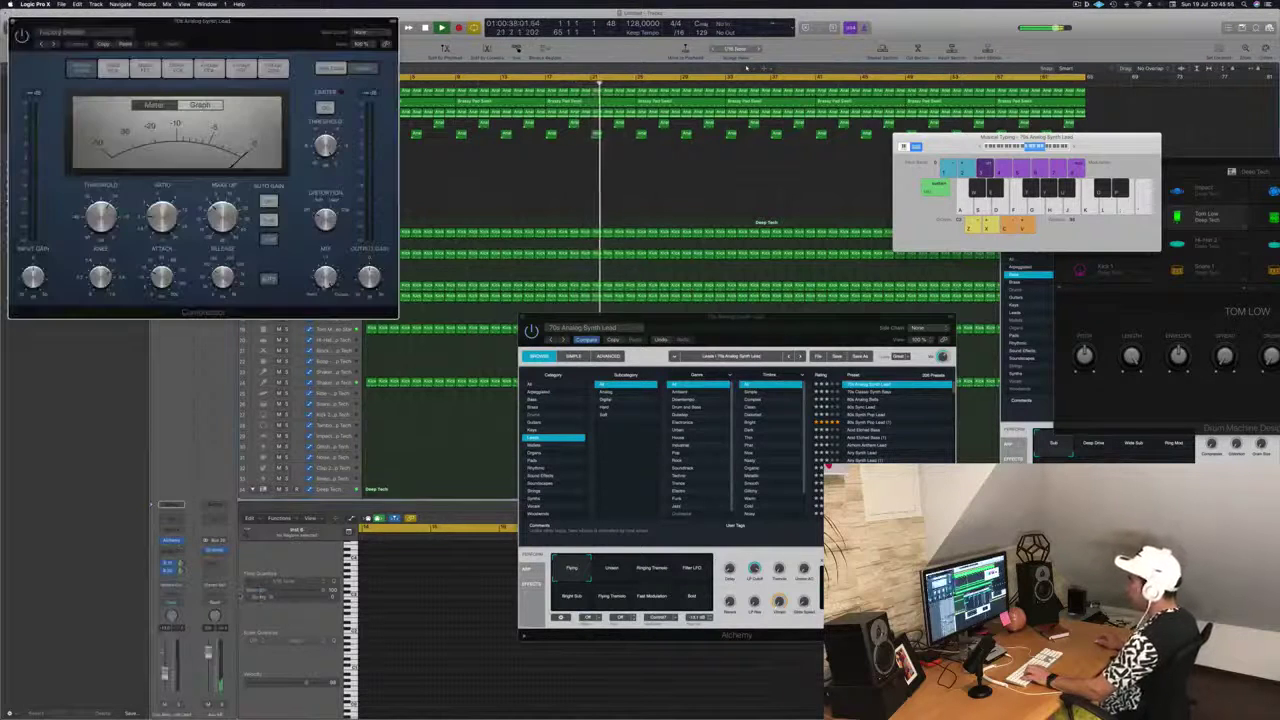
left_click_drag(267, 42, 626, 127)
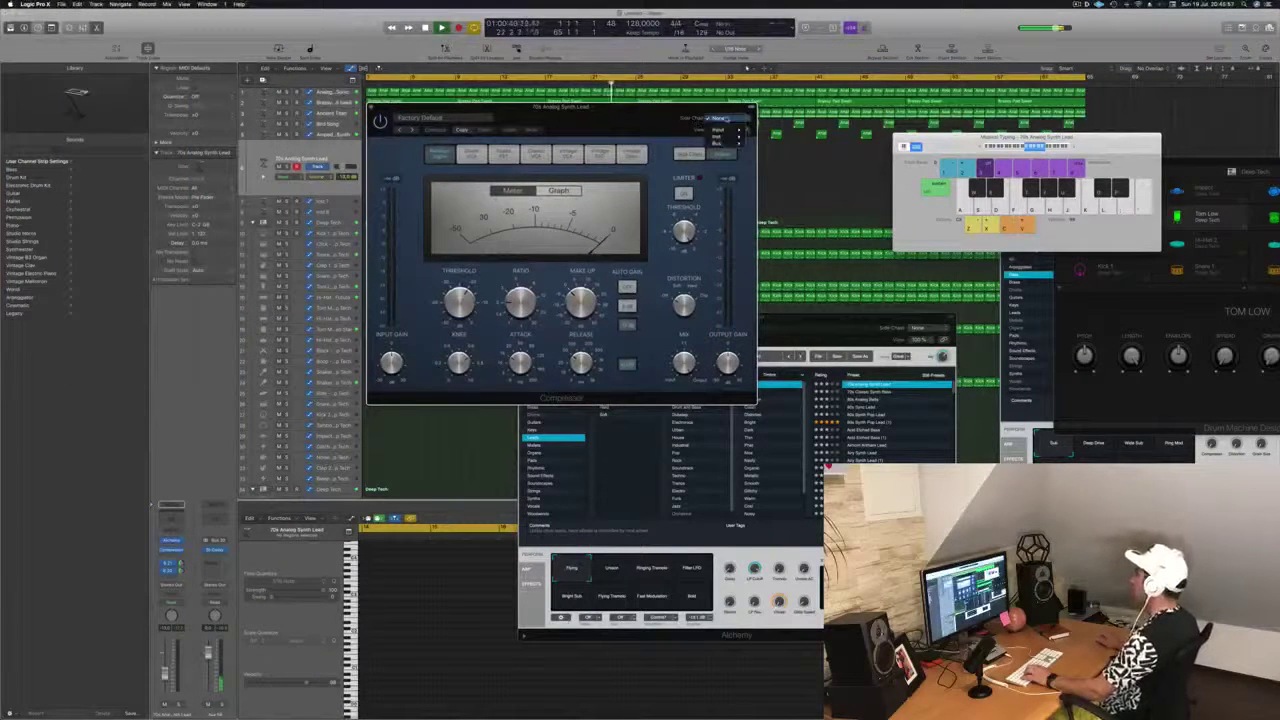
mouse_move(718, 143)
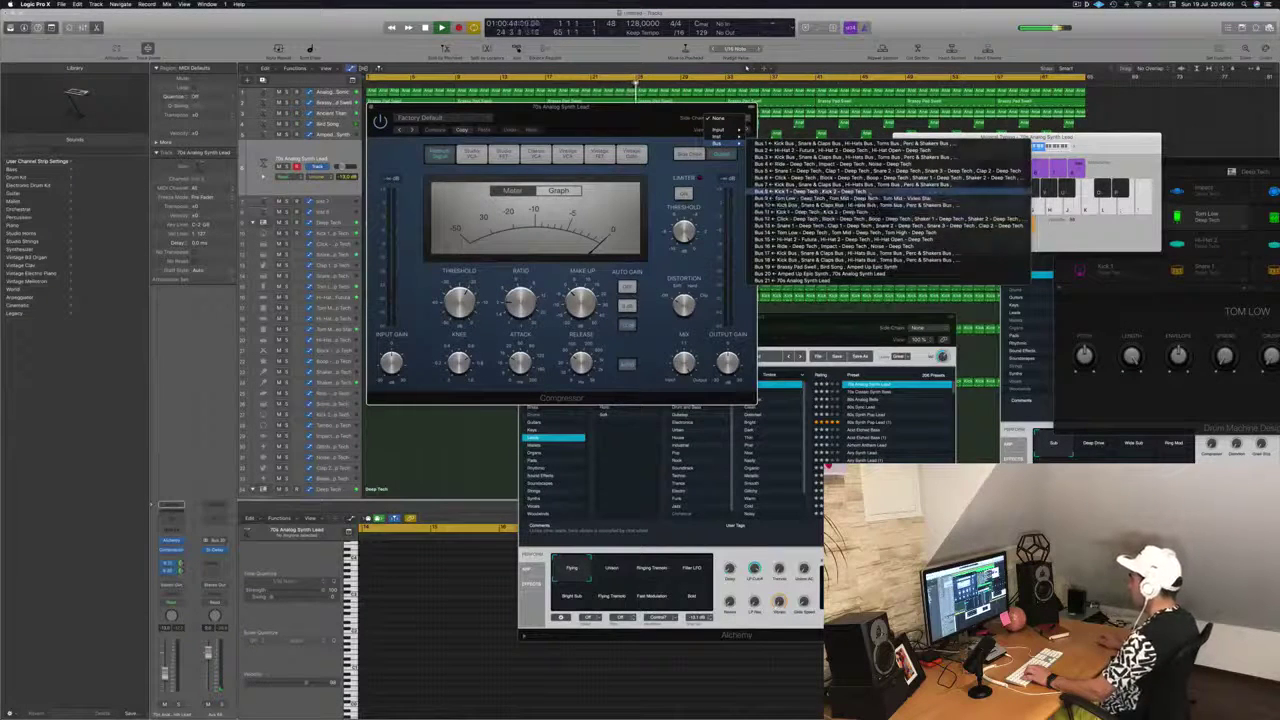
left_click(790, 191)
left_click_drag(600, 107, 684, 123)
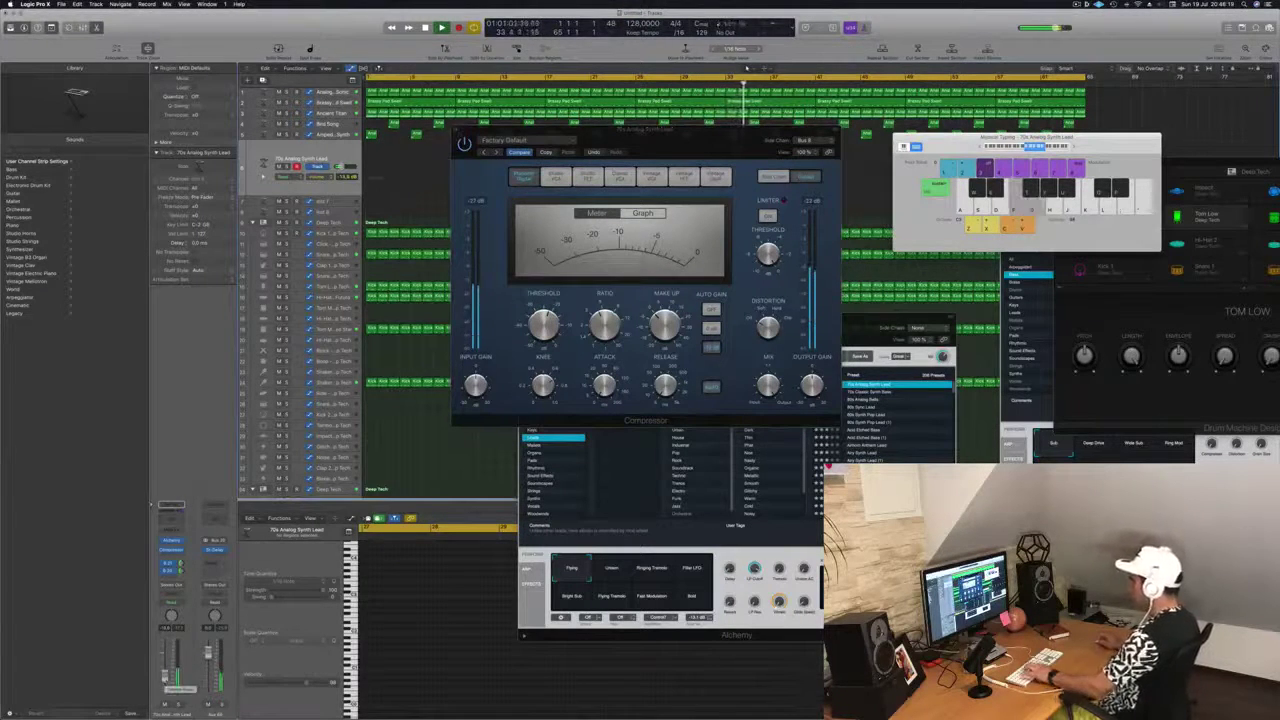
Try the lead's Unison variation, switch to Bold, and spread the Compressor and Alchemy windows apart.
left_click(612, 568)
left_click_drag(633, 138, 1138, 142)
left_click_drag(780, 329, 636, 317)
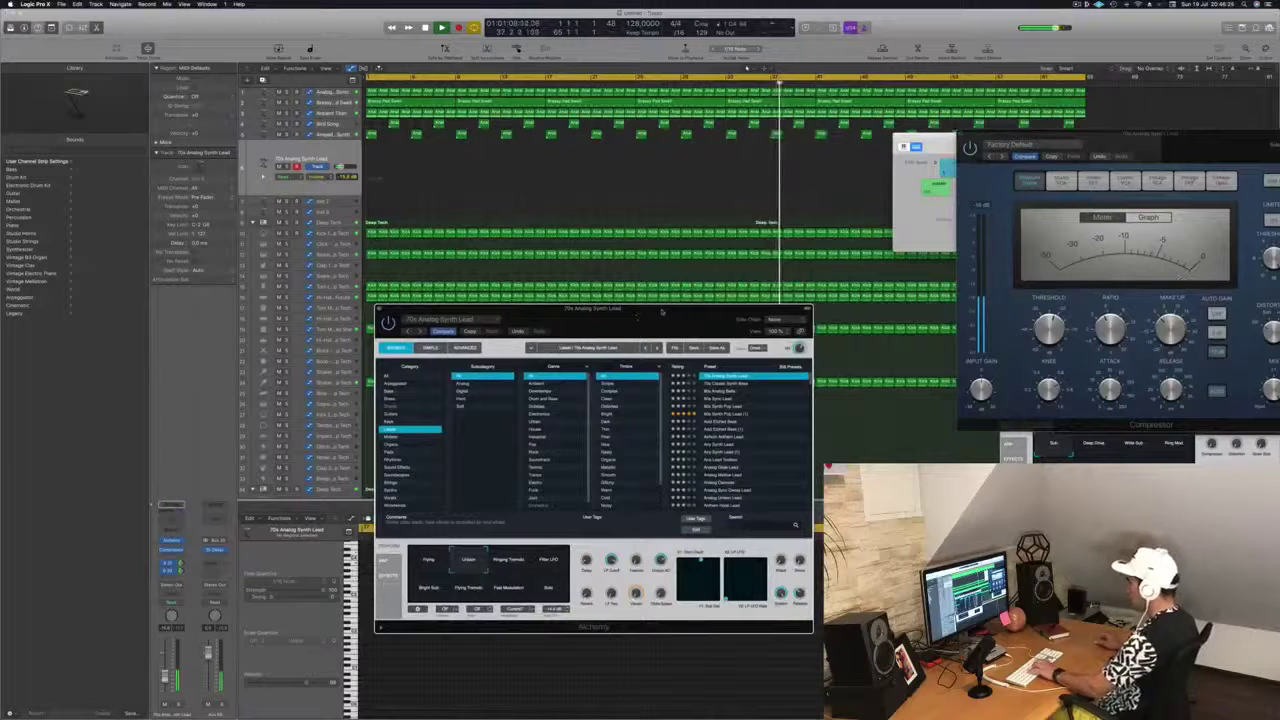
left_click_drag(659, 331, 757, 266)
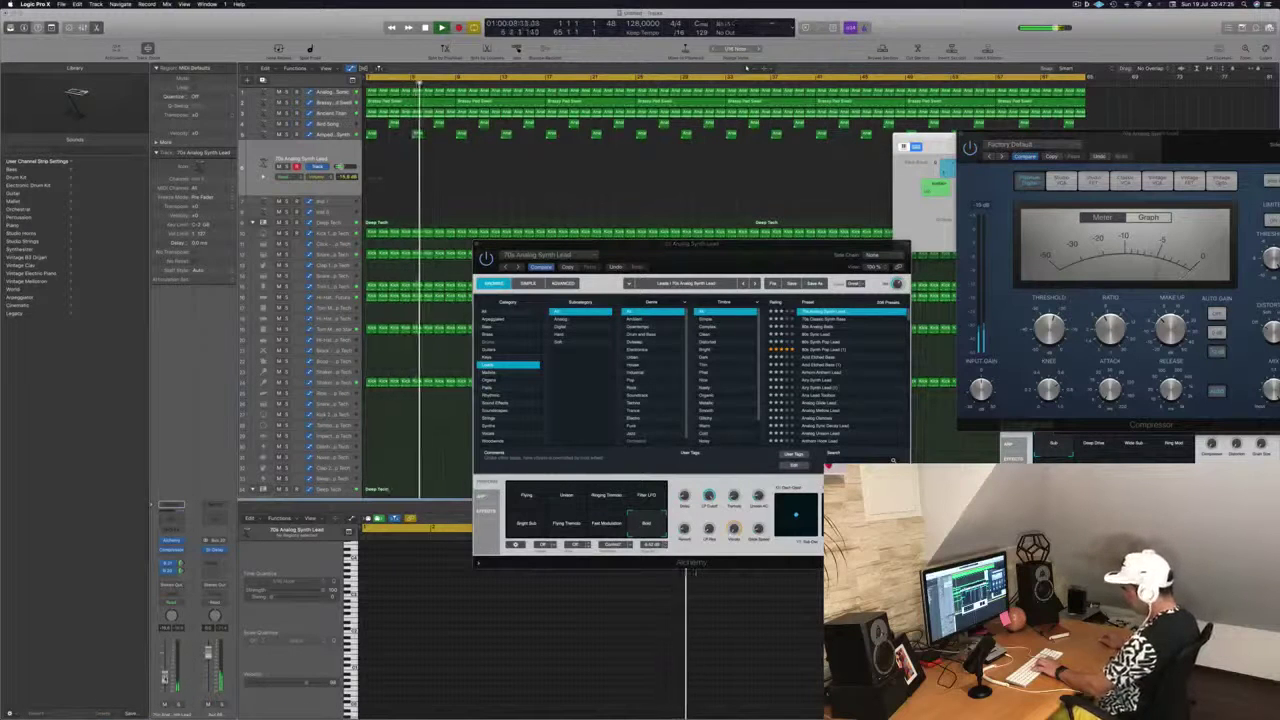
Record a lead melody with Musical Typing on the 70s Analog Synth Lead track from about bar 15 to bar 45.
key("super+k")
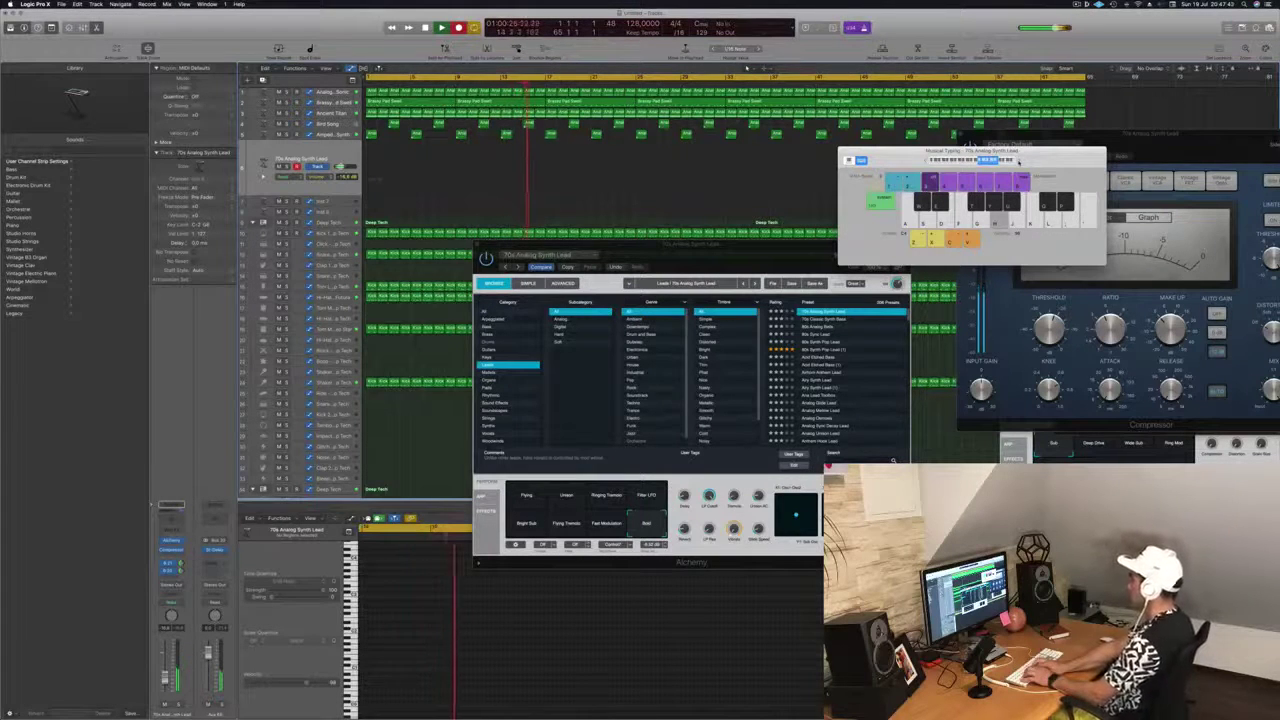
key("k")
key("j")
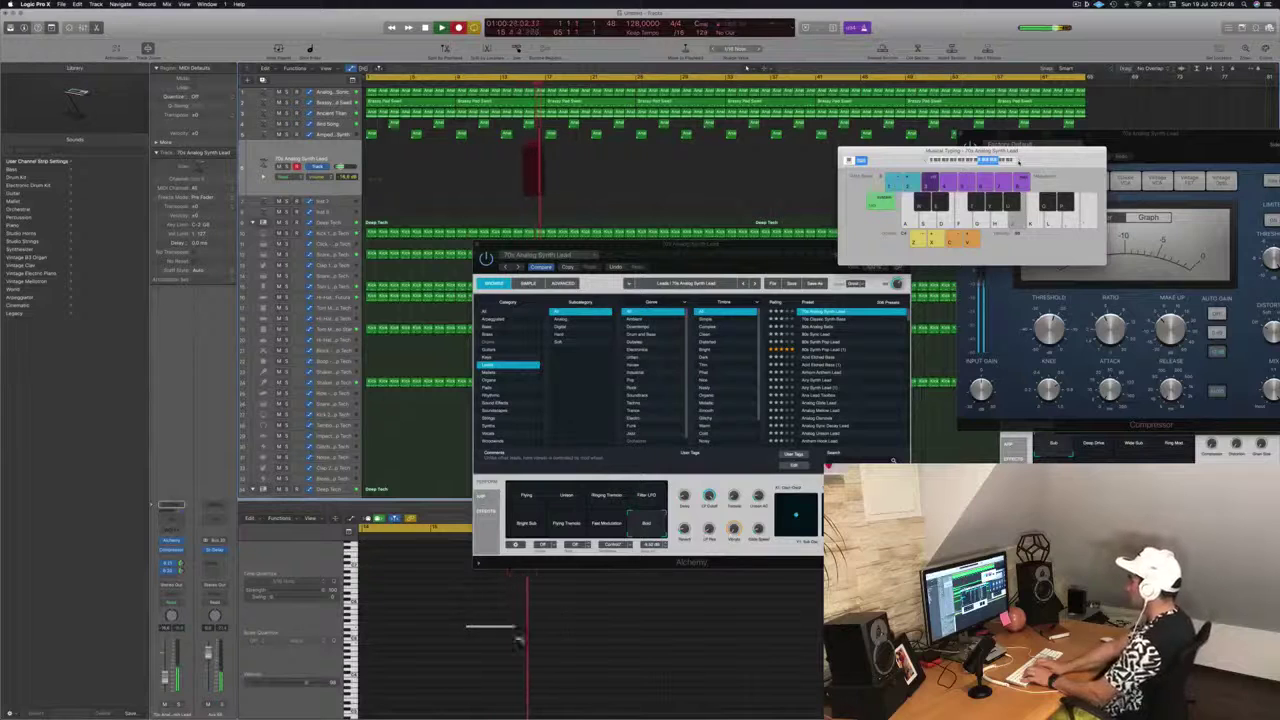
key("h")
key("j")
key("k")
key("f")
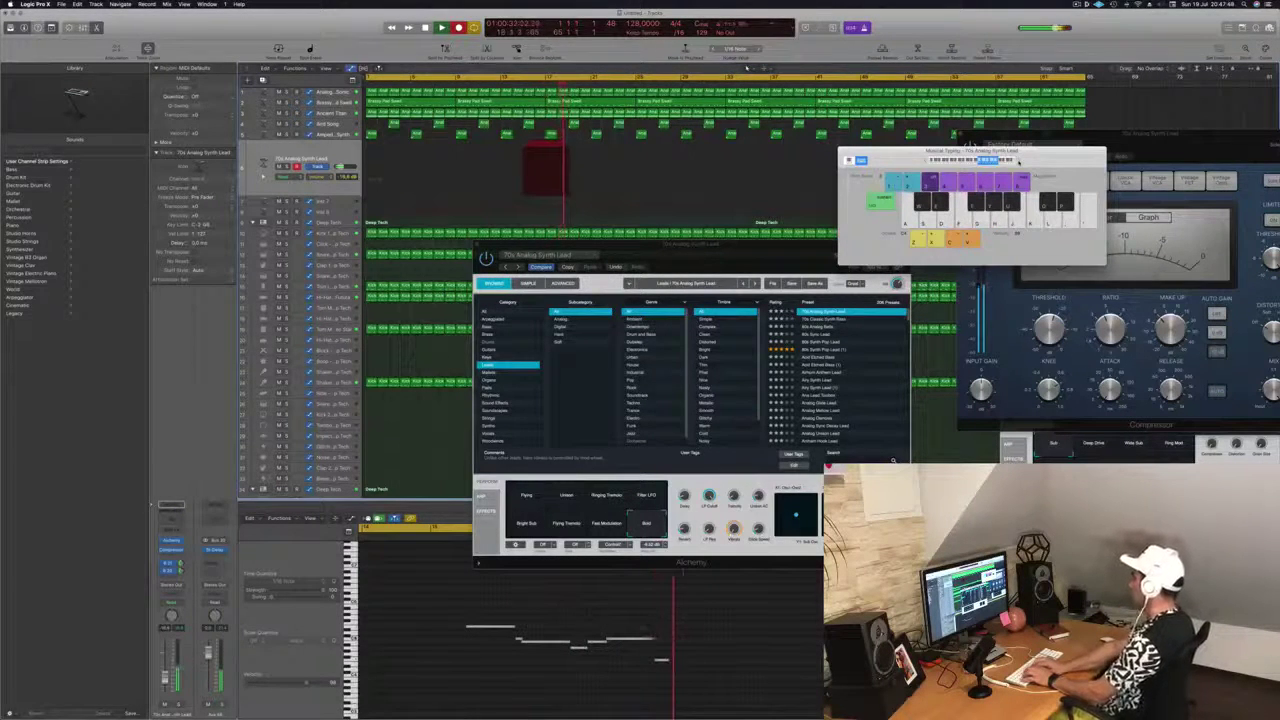
key("semicolon")
key("k")
key("j")
key("h")
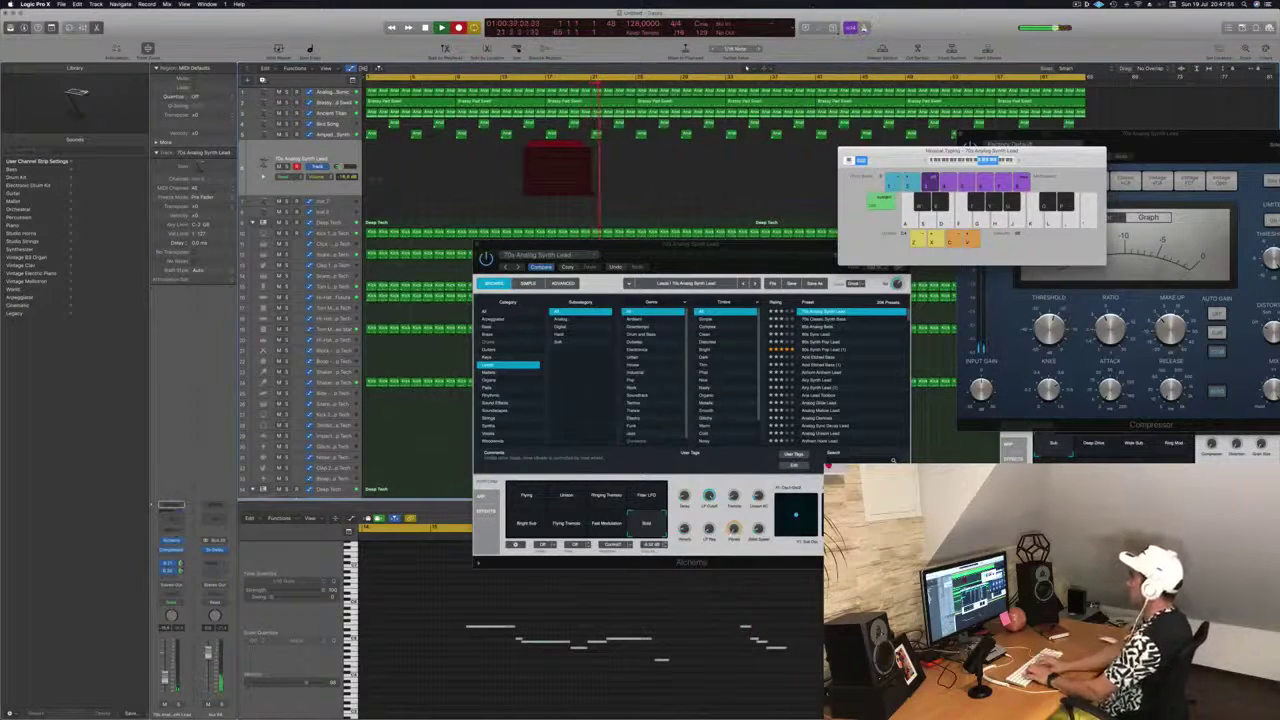
key("l")
key("k")
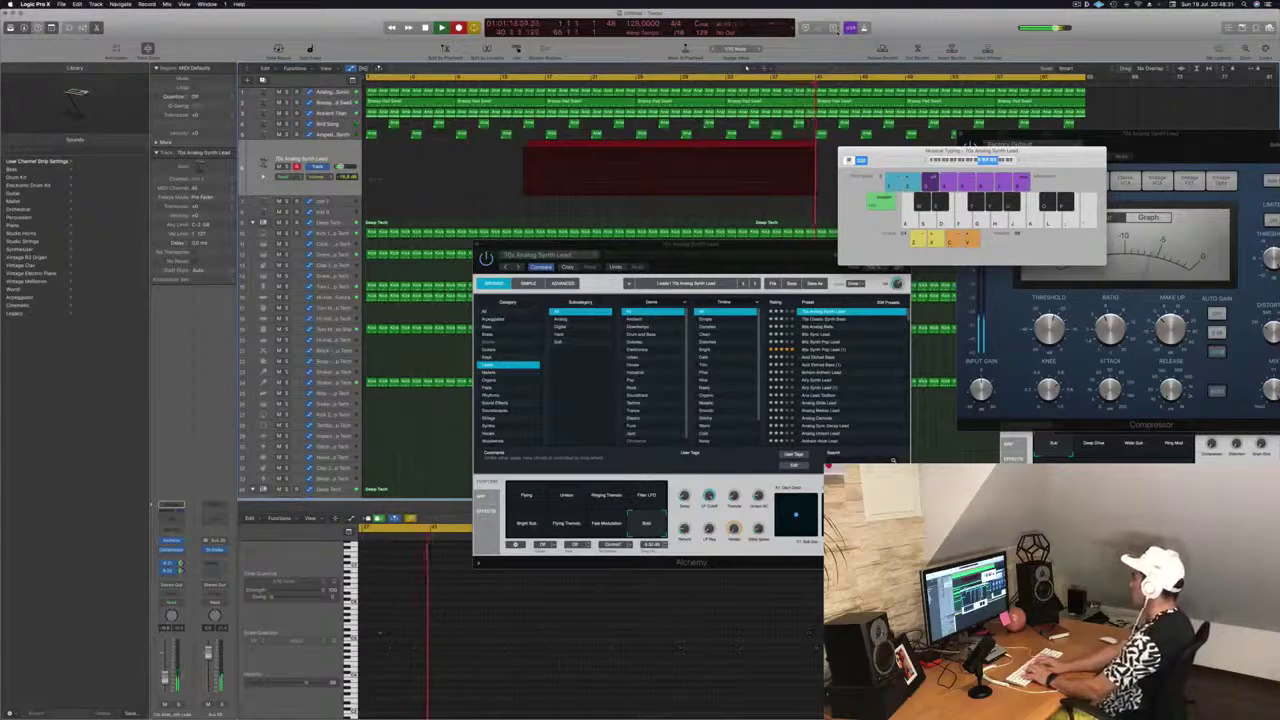
key("l")
key("k")
key("j")
key("g")
key("d")
key("f")
key("g")
key("k")
key("l")
key("j")
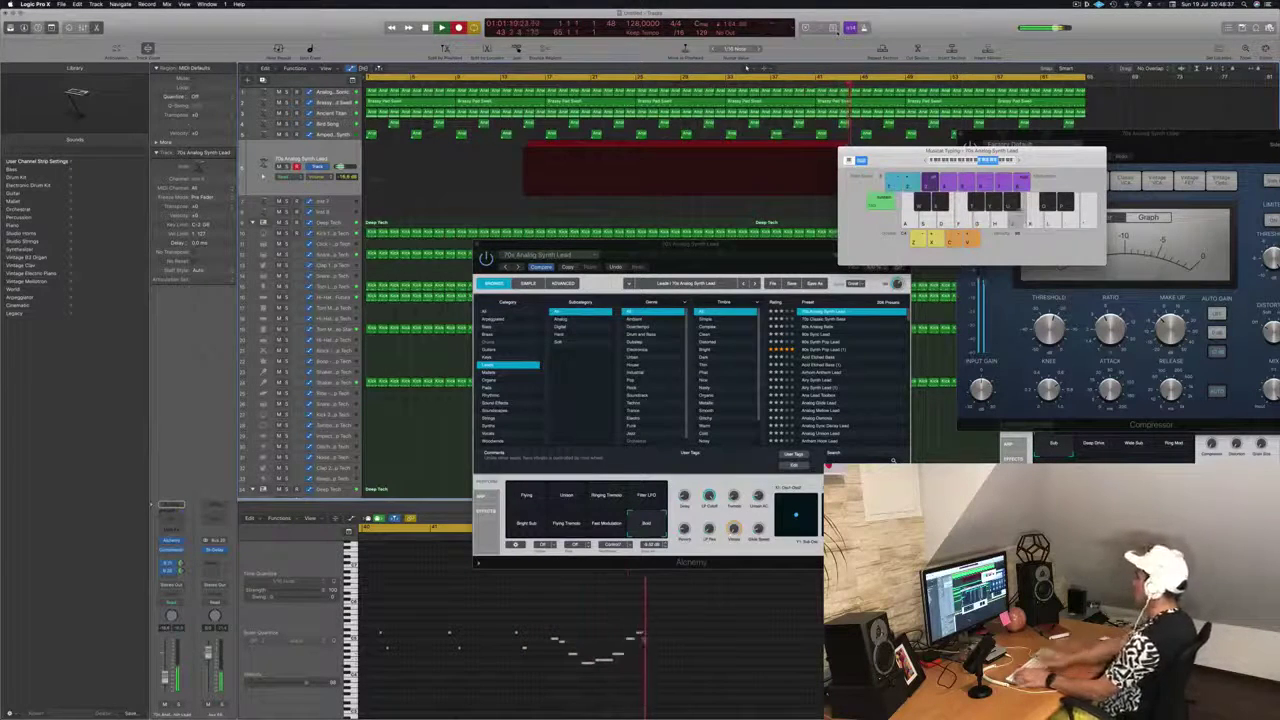
key("k")
key("space")
Play back the recorded lead region from about bar 23 and return the playhead to the beginning.
key("space")
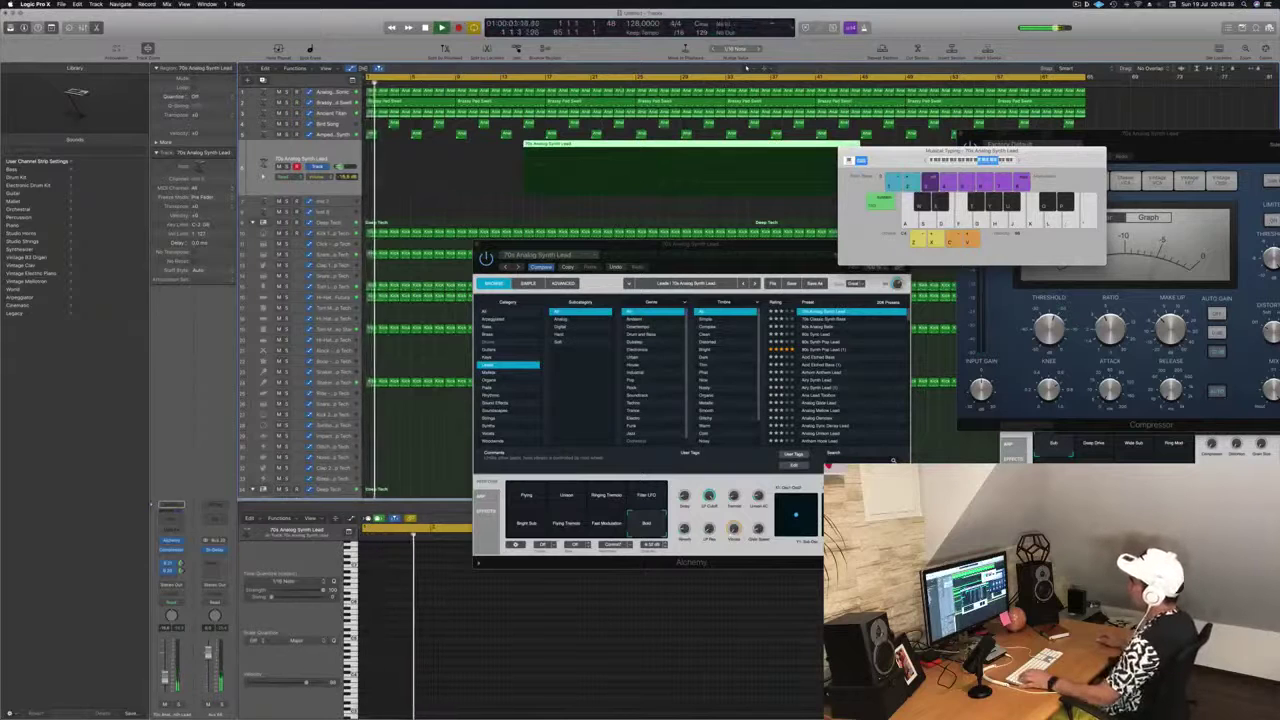
left_click(615, 84)
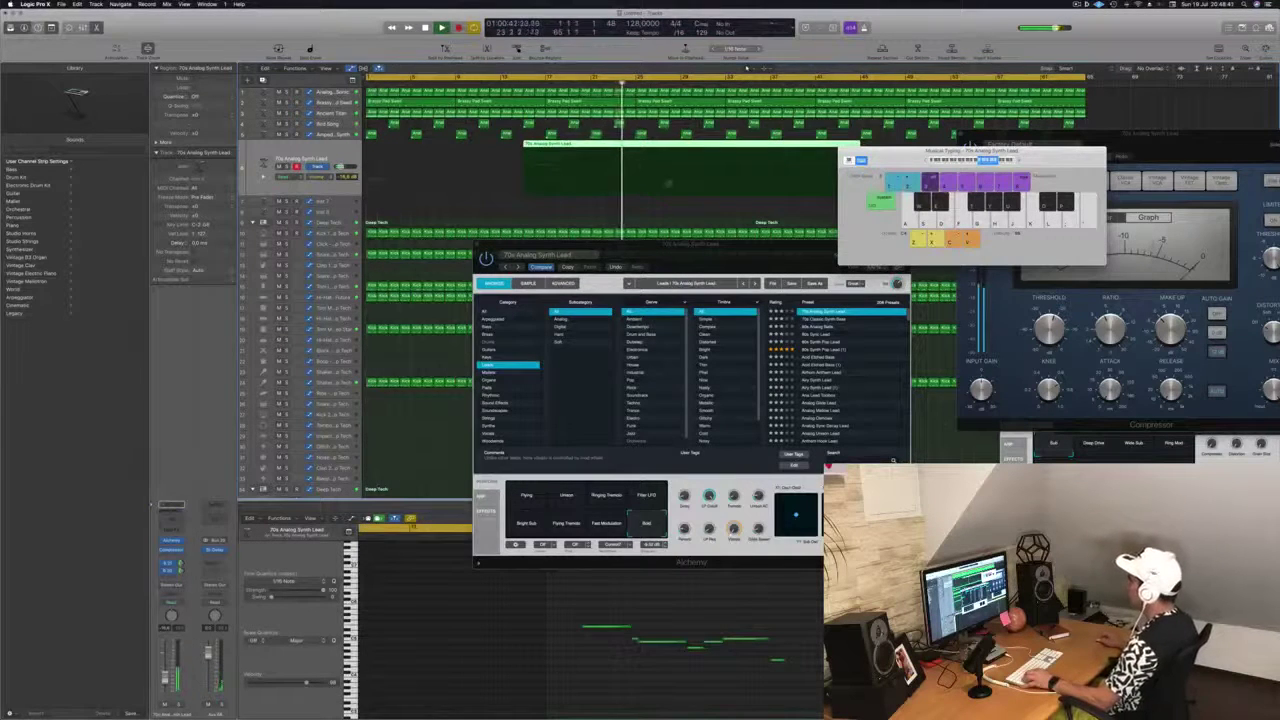
key("space")
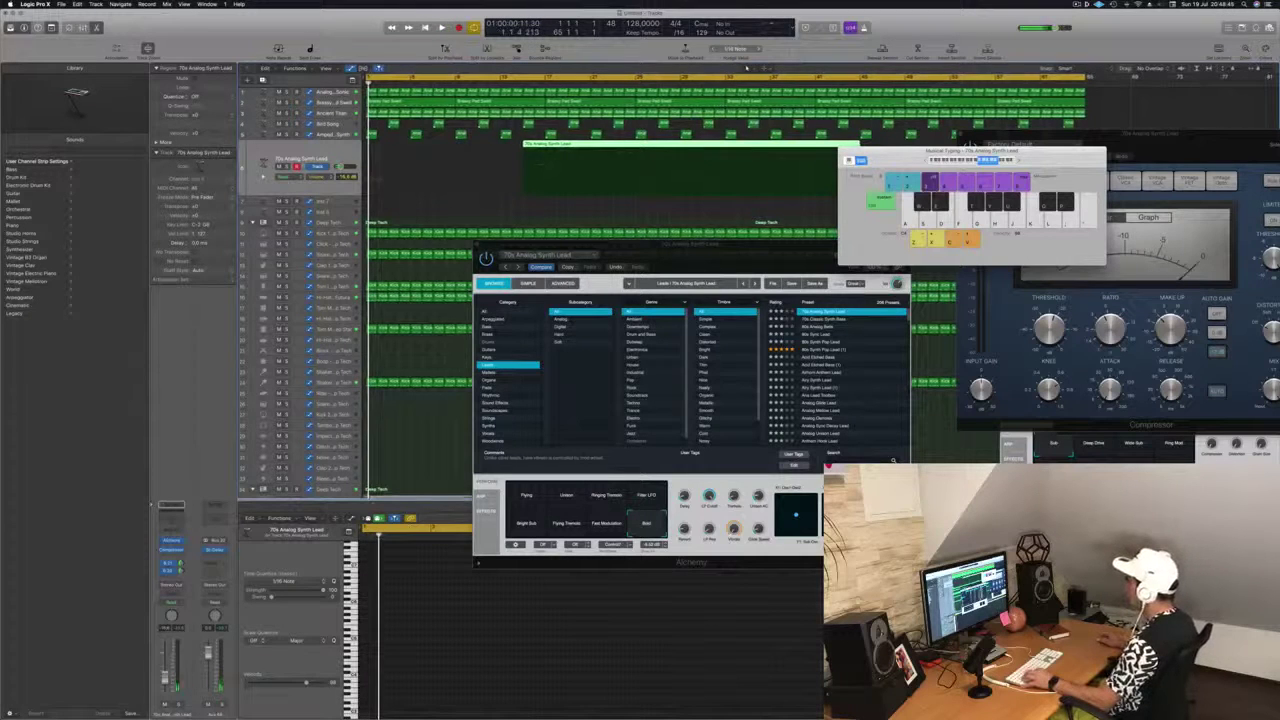
Split the recorded lead region at about bar 31, delete its first part and move the remaining part to bar 1.
double_click(704, 184)
key("Left")
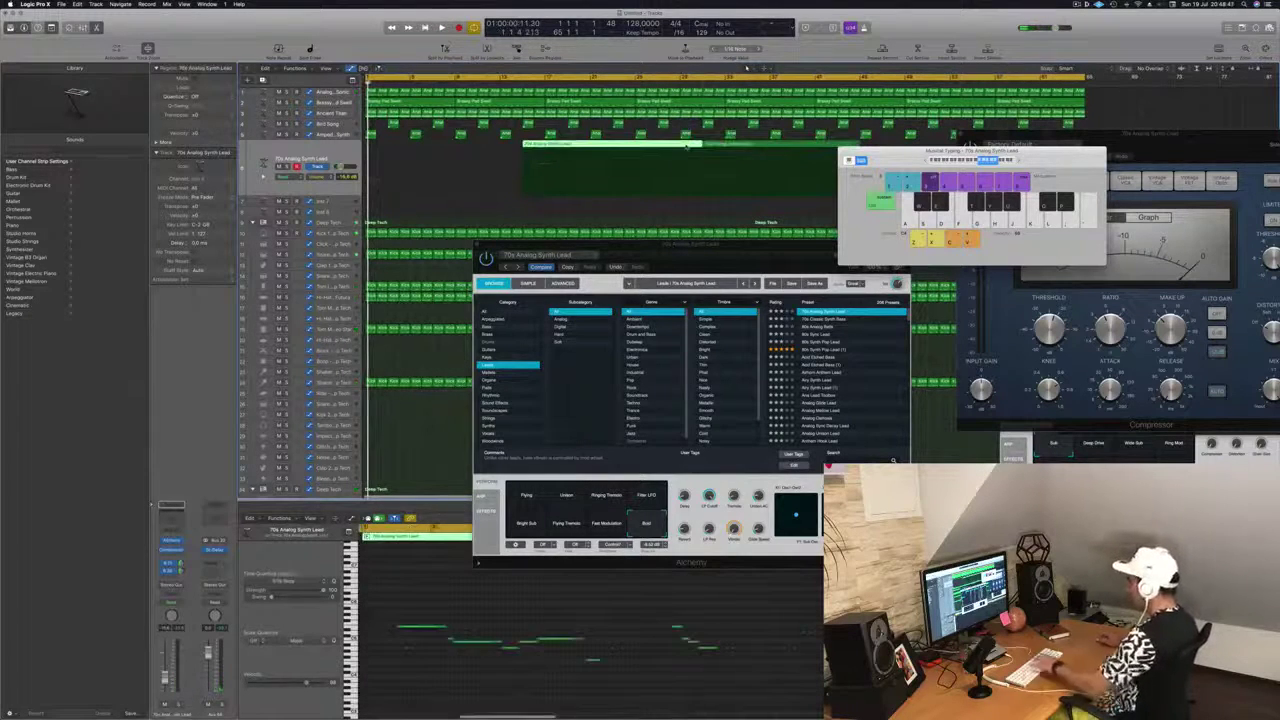
key("Delete")
left_click_drag(760, 155, 424, 155)
Play the moved lead region, select all its notes in the Piano Roll and move the Alchemy window clear of the arrangement.
key("space")
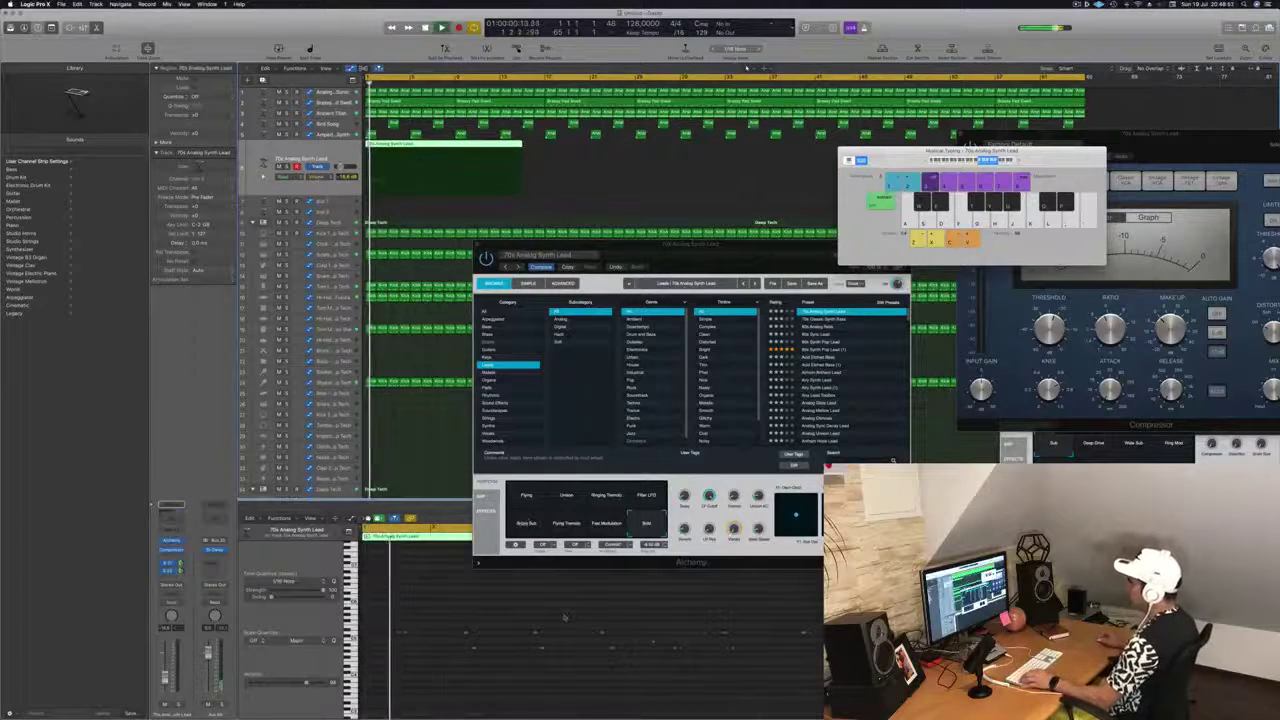
key("super+a")
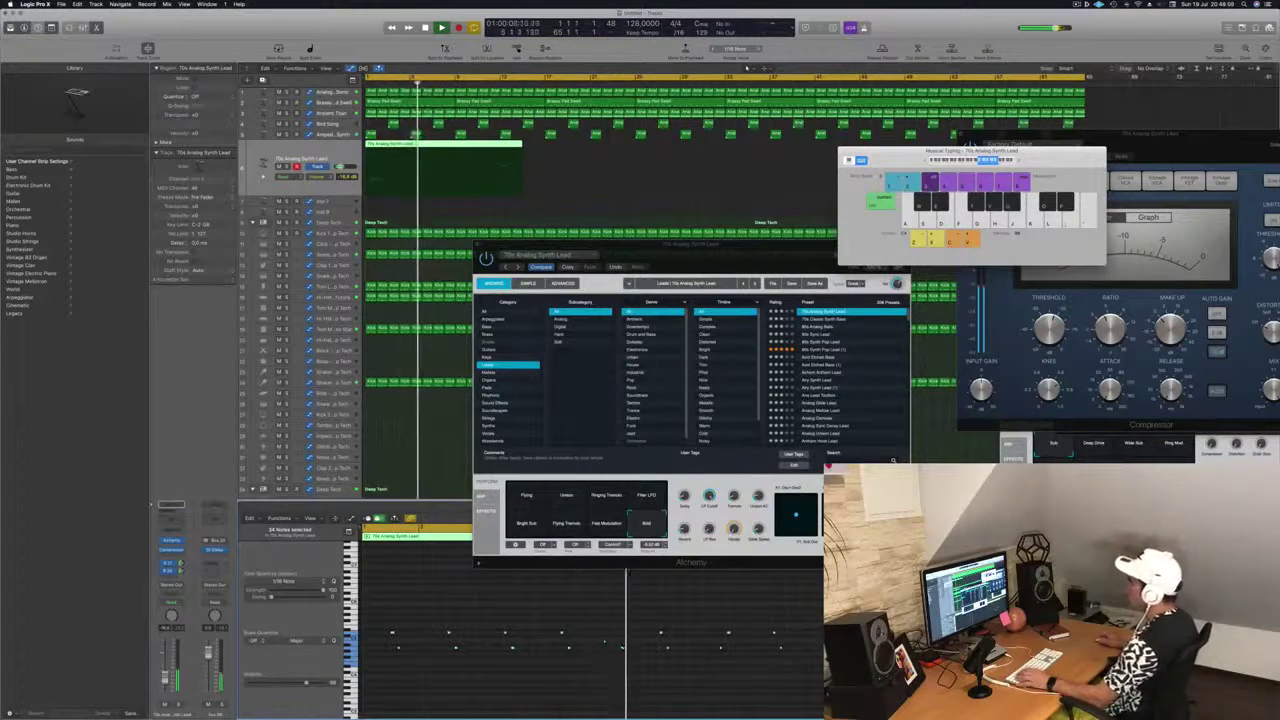
left_click_drag(606, 245, 996, 209)
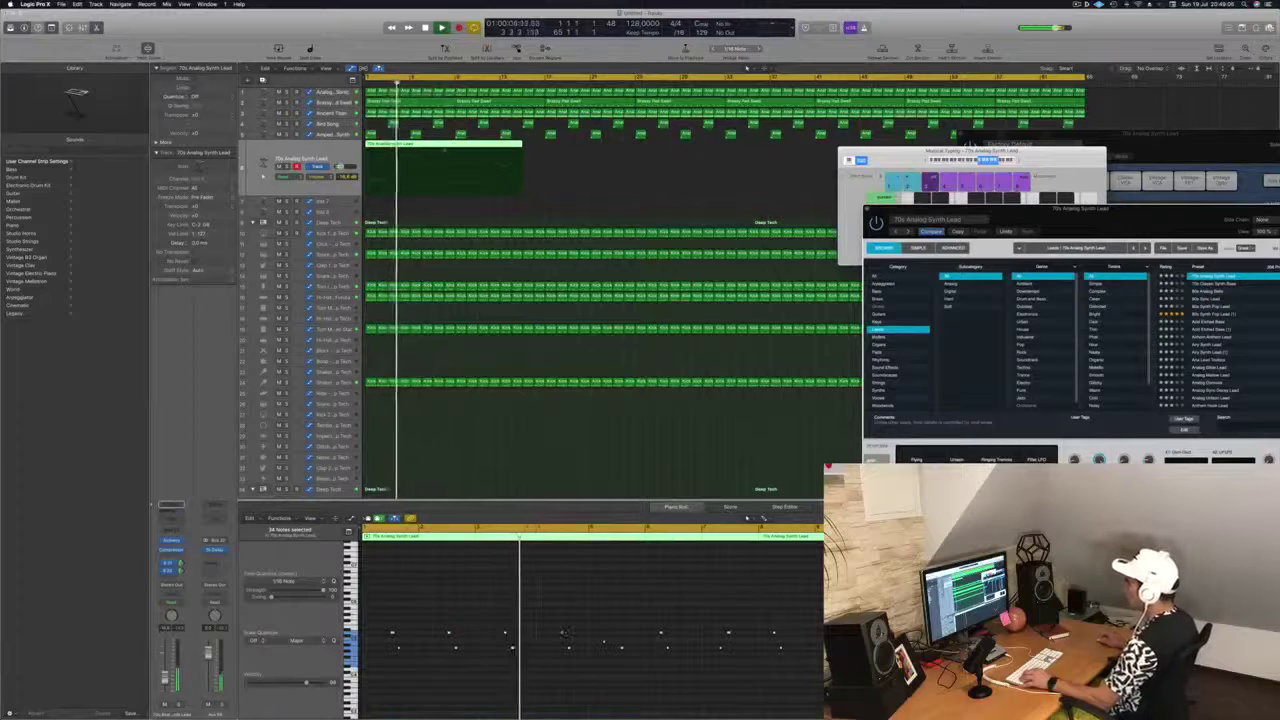
Cut the lead region down to its first four bars, delete the remainder and restart playback.
left_click(410, 145)
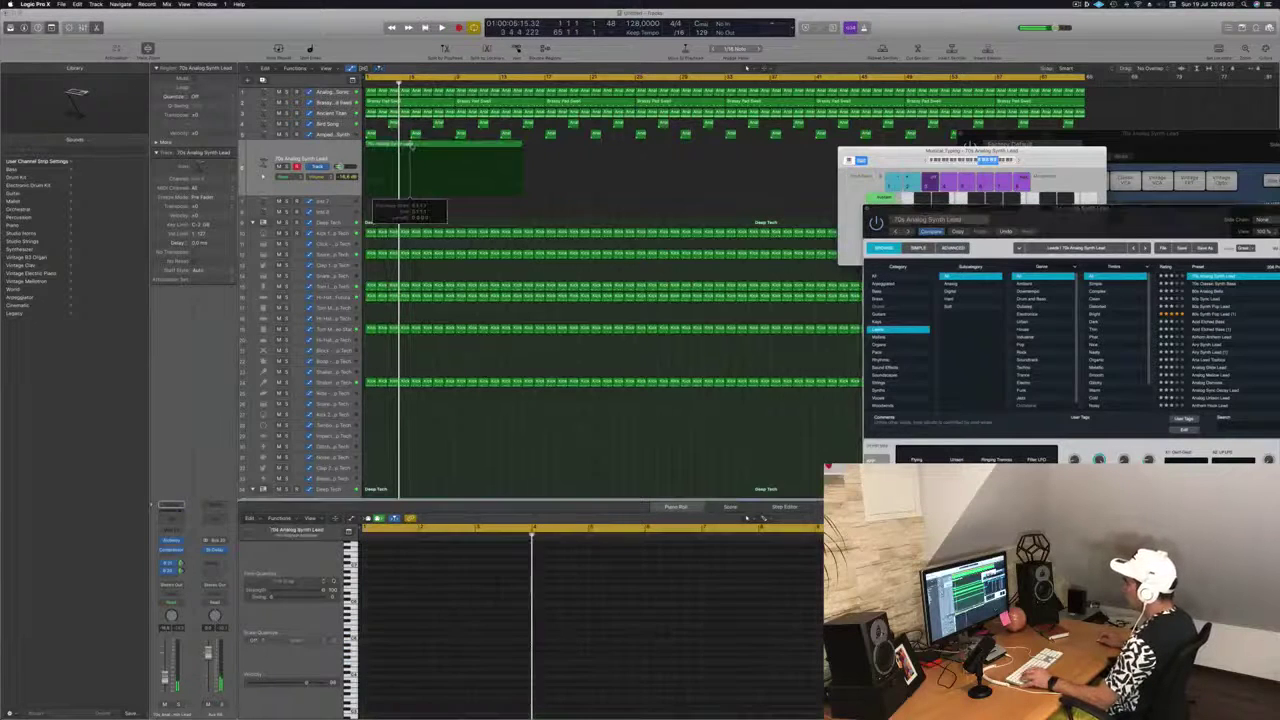
key("Delete")
key("space")
Duplicate the four-bar lead region along its track up to bar 33 and move the Musical Typing window out of the way.
left_click(391, 148)
left_click_drag(391, 148, 469, 154)
left_click_drag(390, 162, 565, 162)
left_click_drag(997, 152, 867, 318)
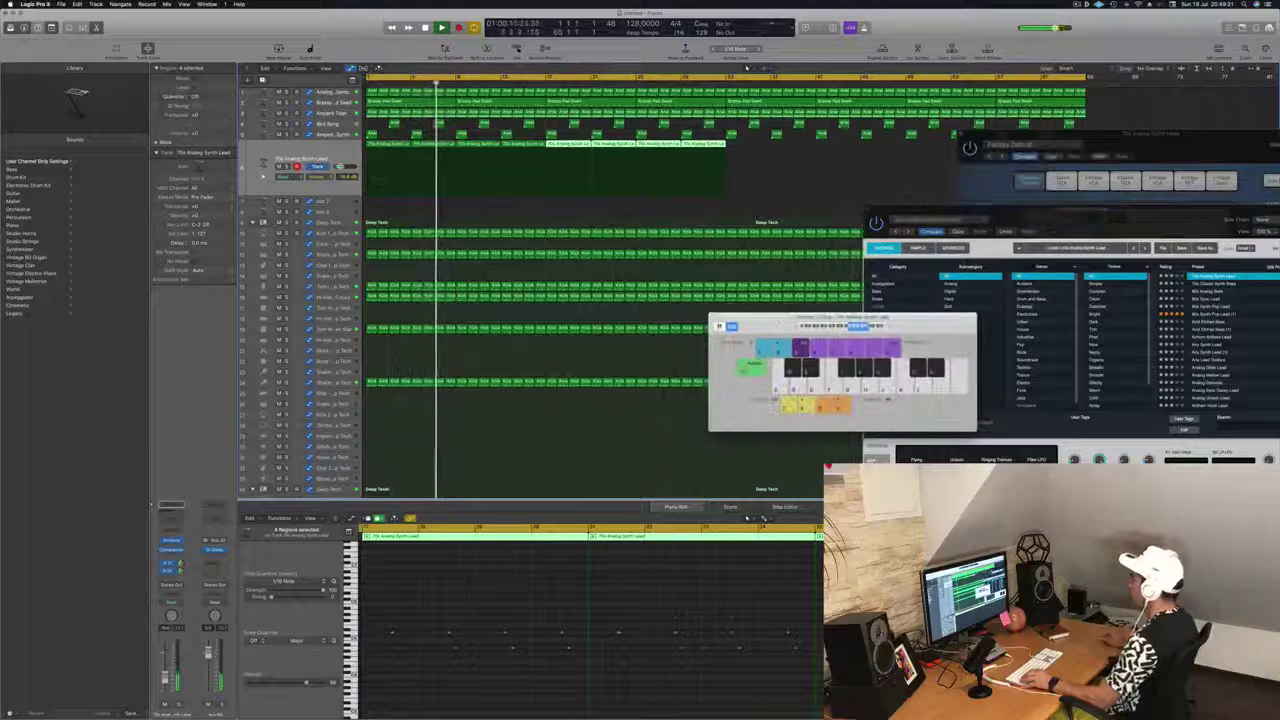
Copy the last four lead regions twice to fill the track up to bar 65, moving the Compressor window off the track.
left_click_drag(583, 145, 765, 148)
left_click_drag(1010, 134, 787, 341)
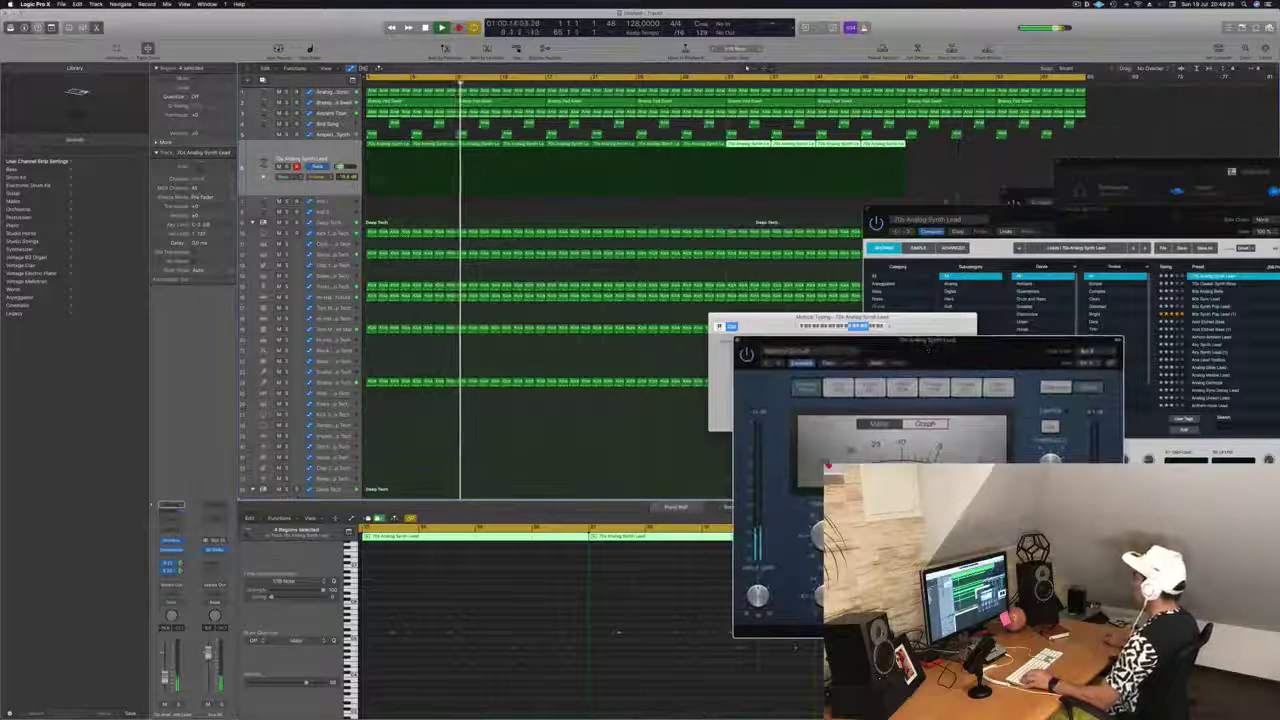
left_click_drag(745, 146, 925, 157)
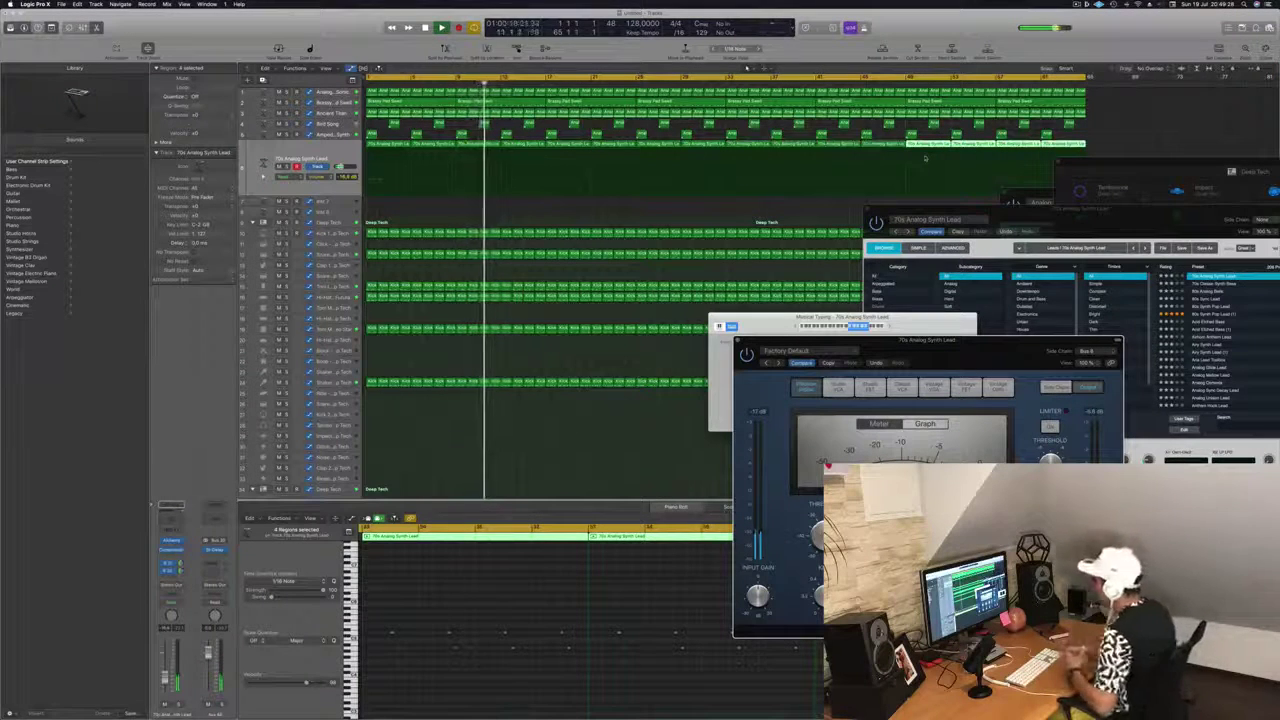